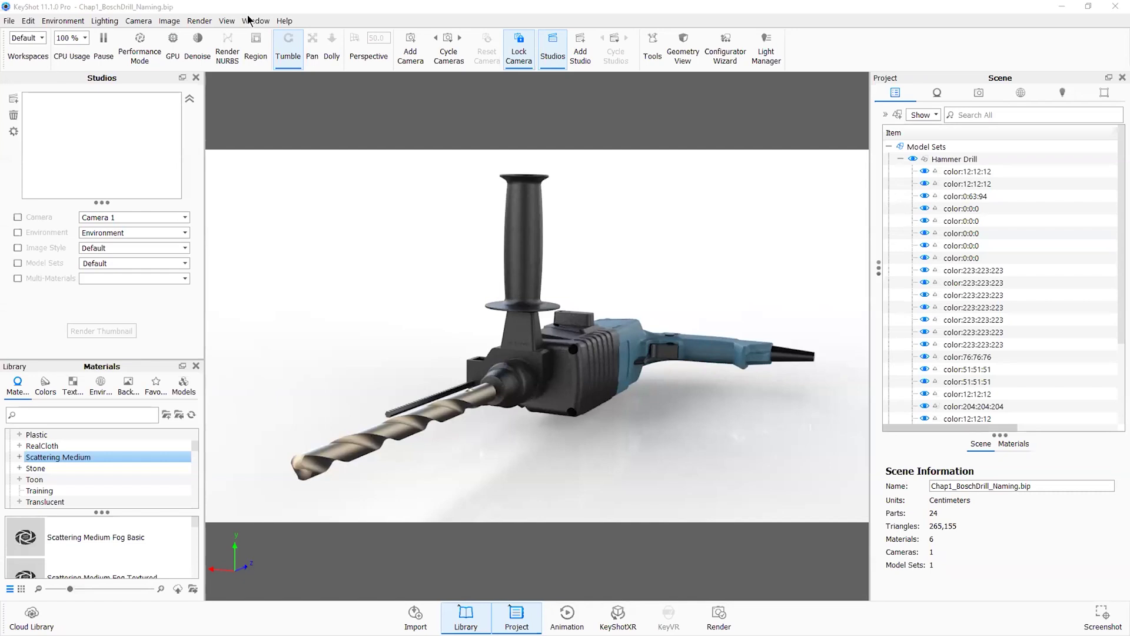
Examine the colour-named parts in the Hammer Drill group by selecting several of them in turn.
click(213, 6)
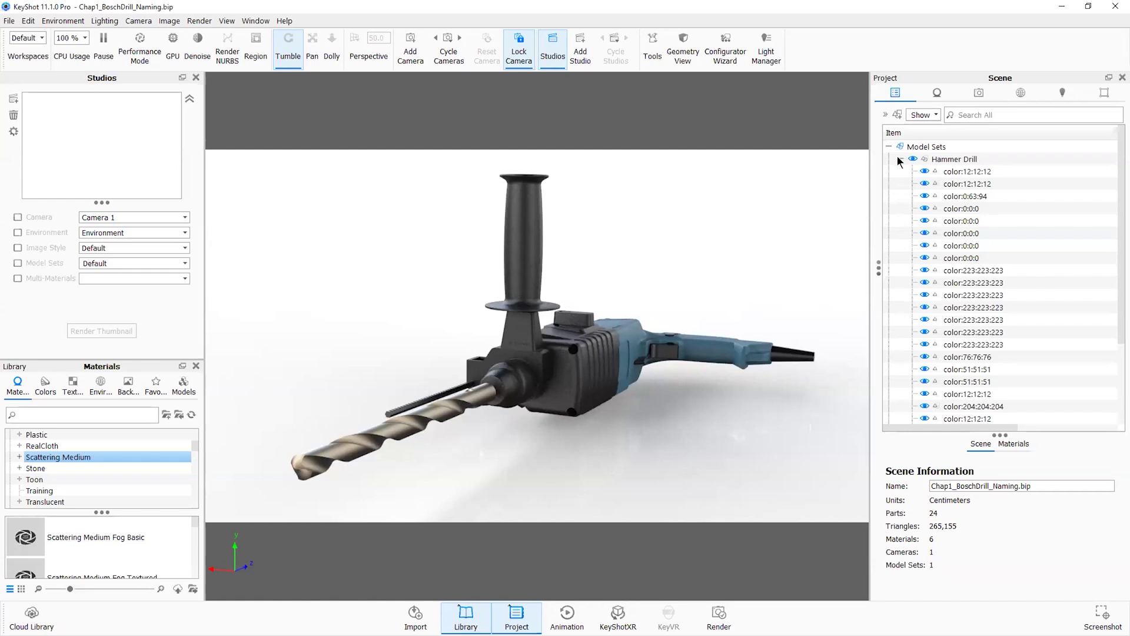
drag(962, 161, 953, 202)
click(955, 209)
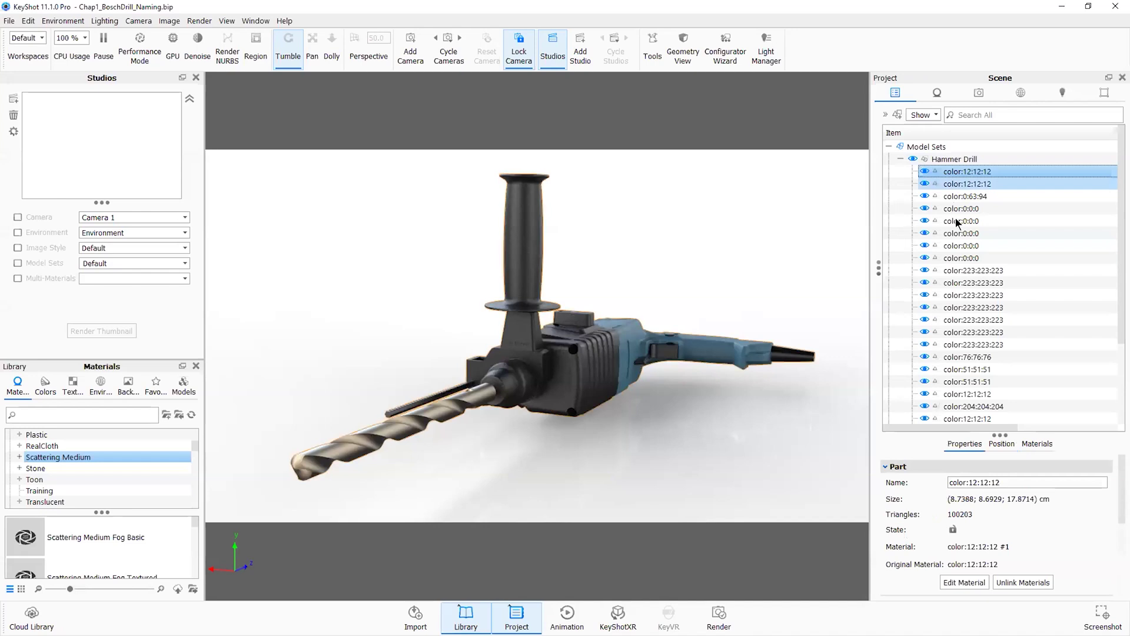
click(955, 234)
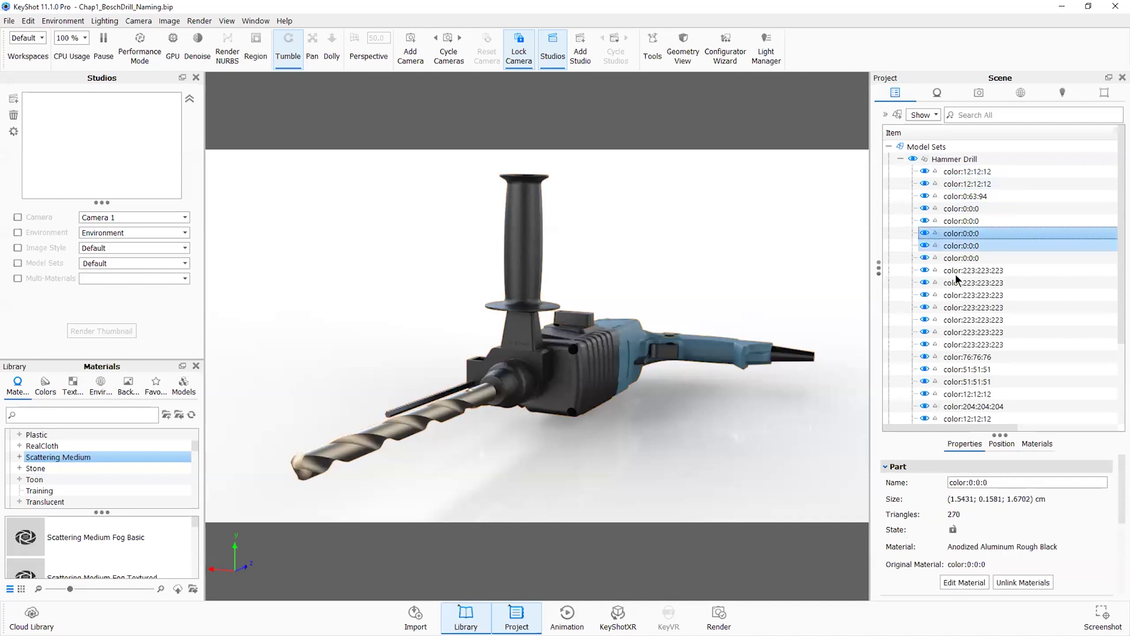
click(954, 260)
click(953, 272)
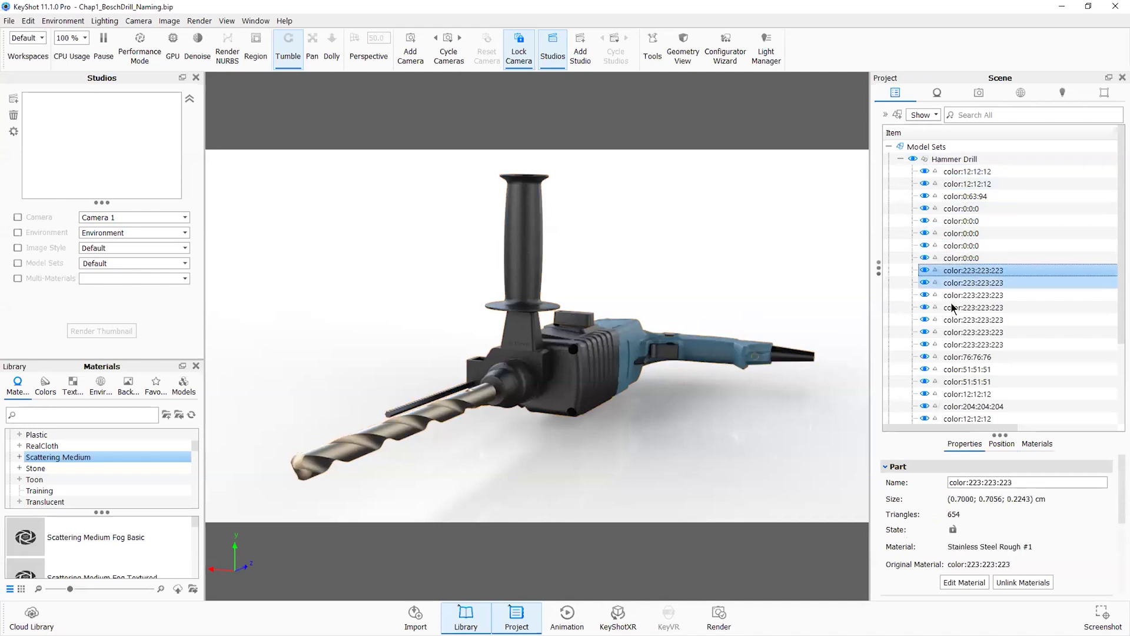
click(953, 307)
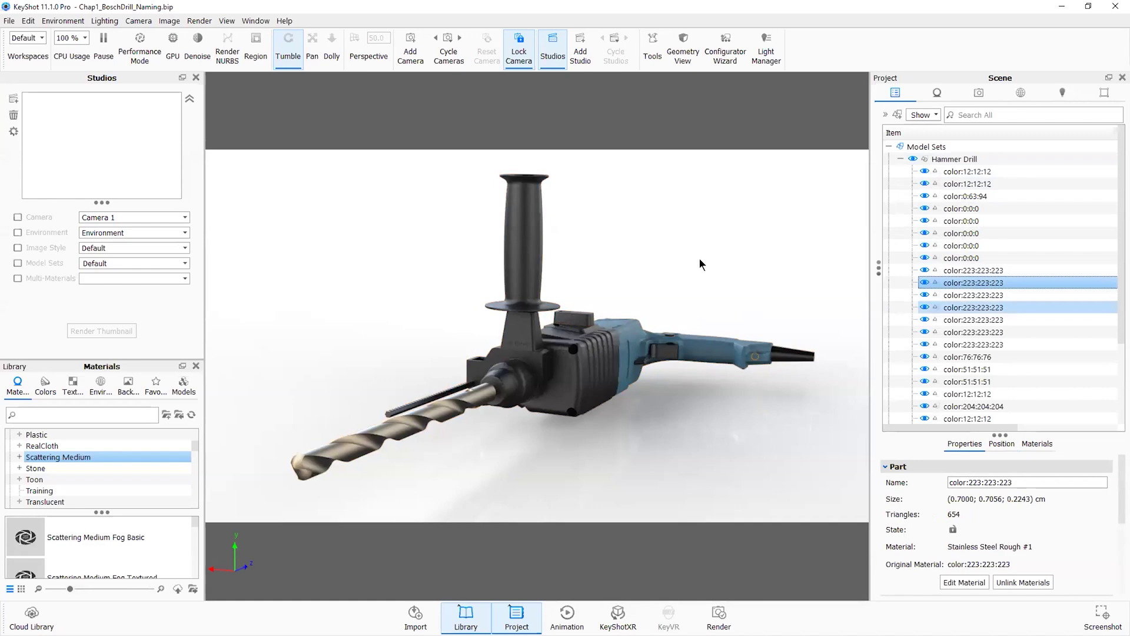
click(552, 334)
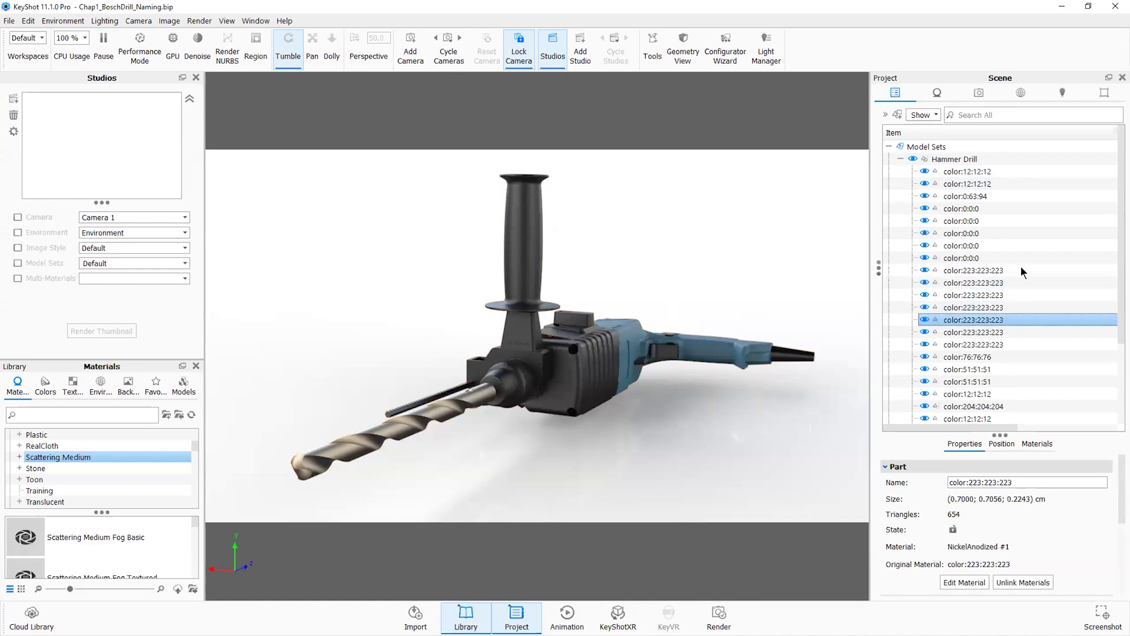
scroll(1002, 242, down, 3)
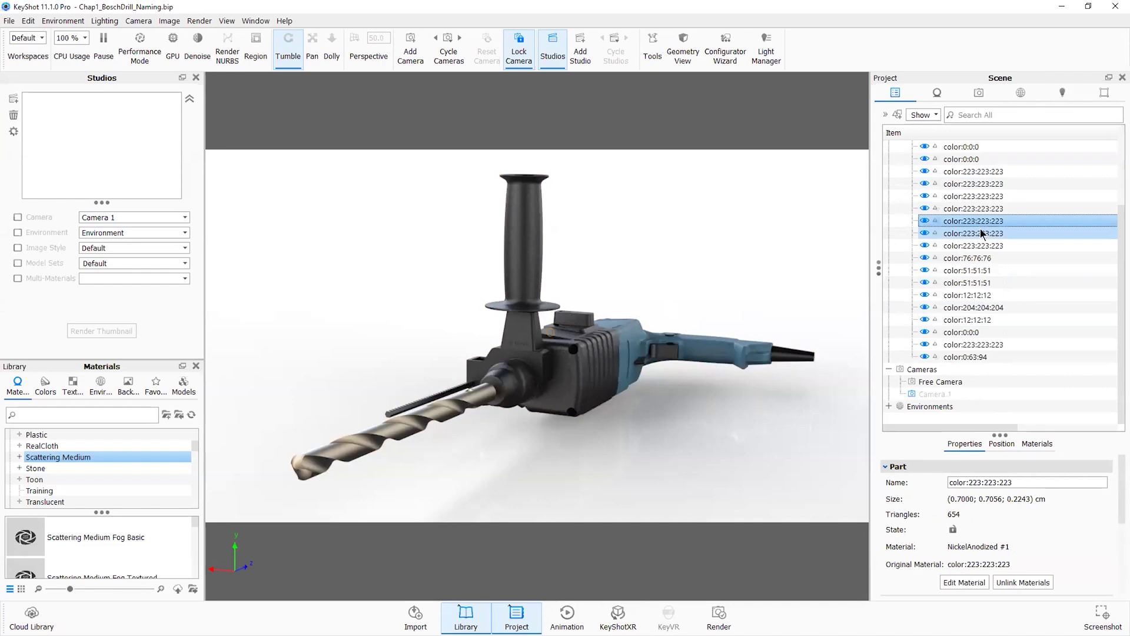
scroll(978, 200, up, 2)
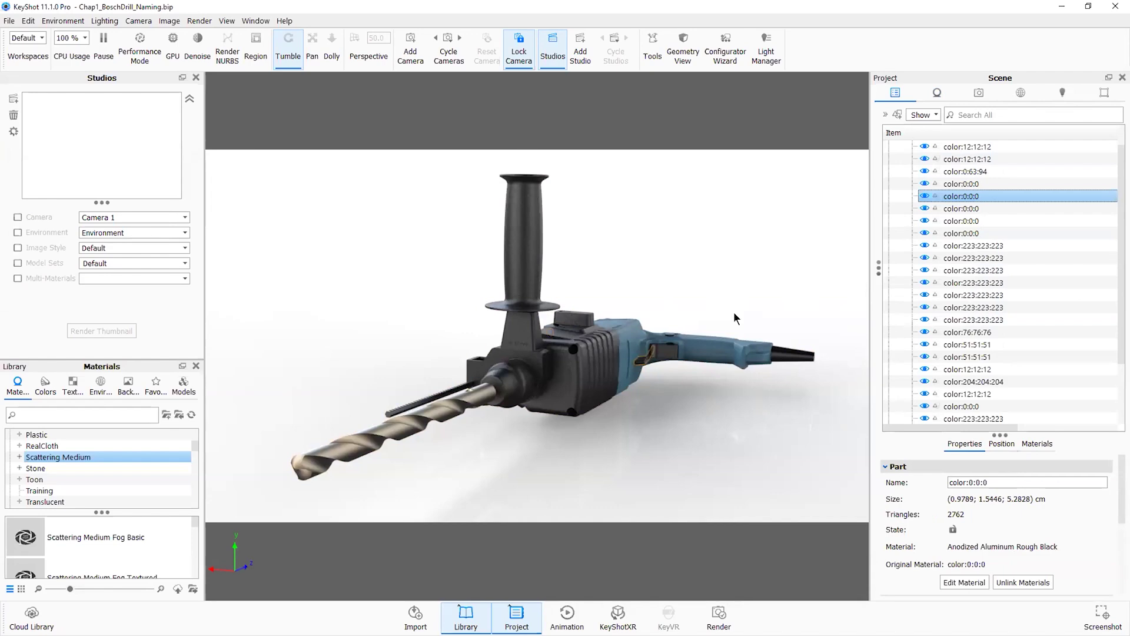
scroll(1001, 271, up, 1)
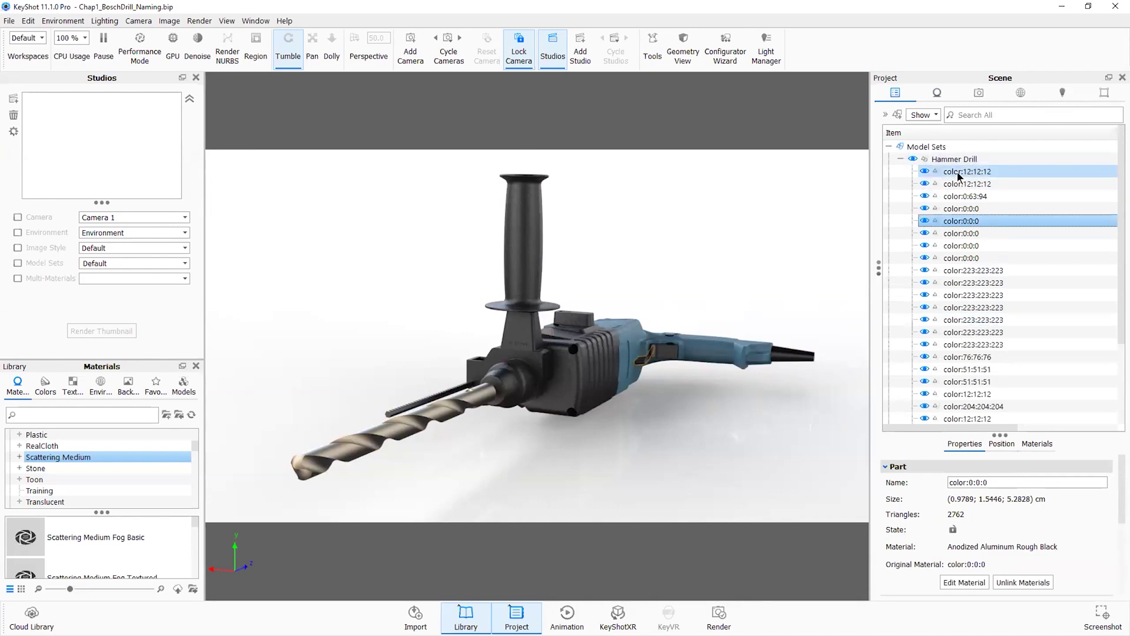
mouse_move(957, 188)
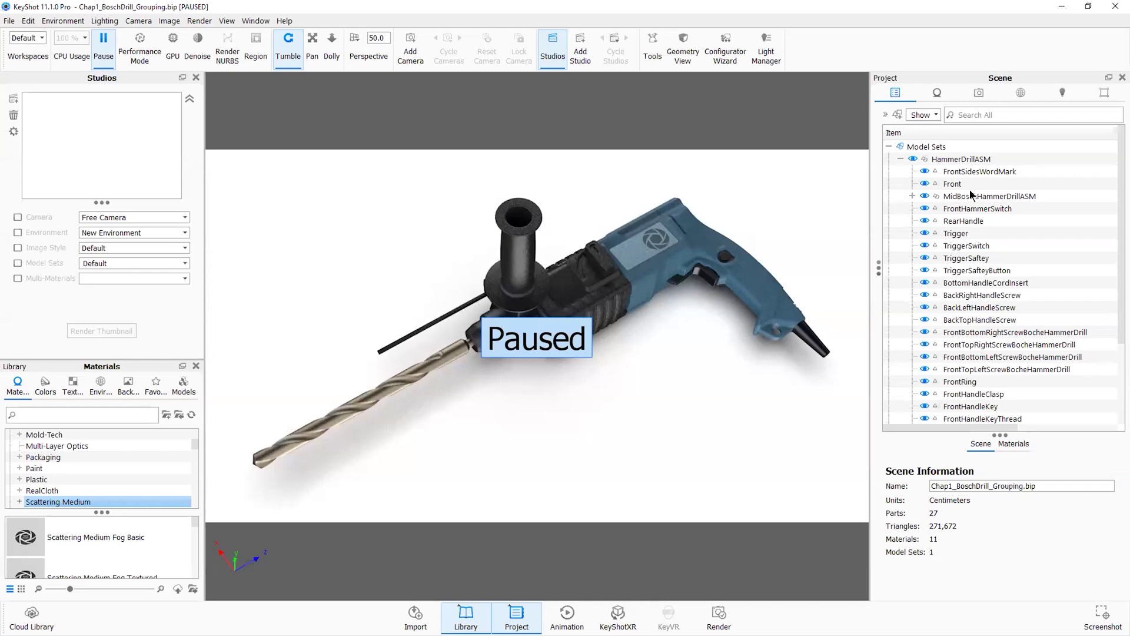
Select the FrontBottomLeftScrewBocheHammerDrill part in the scene tree and resume the paused real-time render.
click(966, 220)
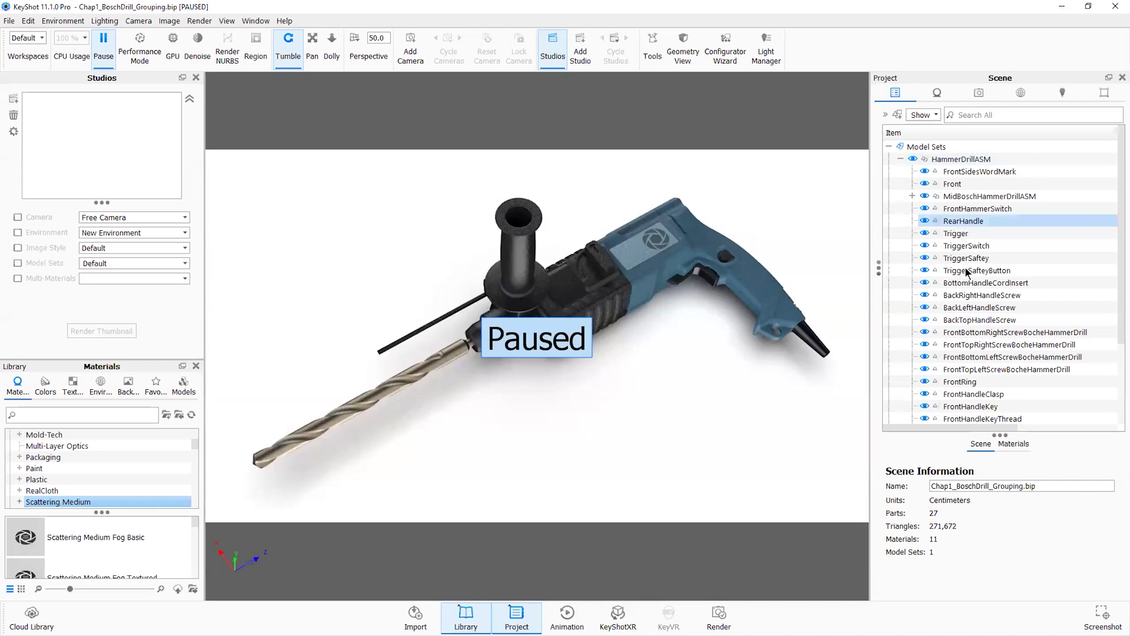
scroll(967, 268, down, 3)
click(967, 258)
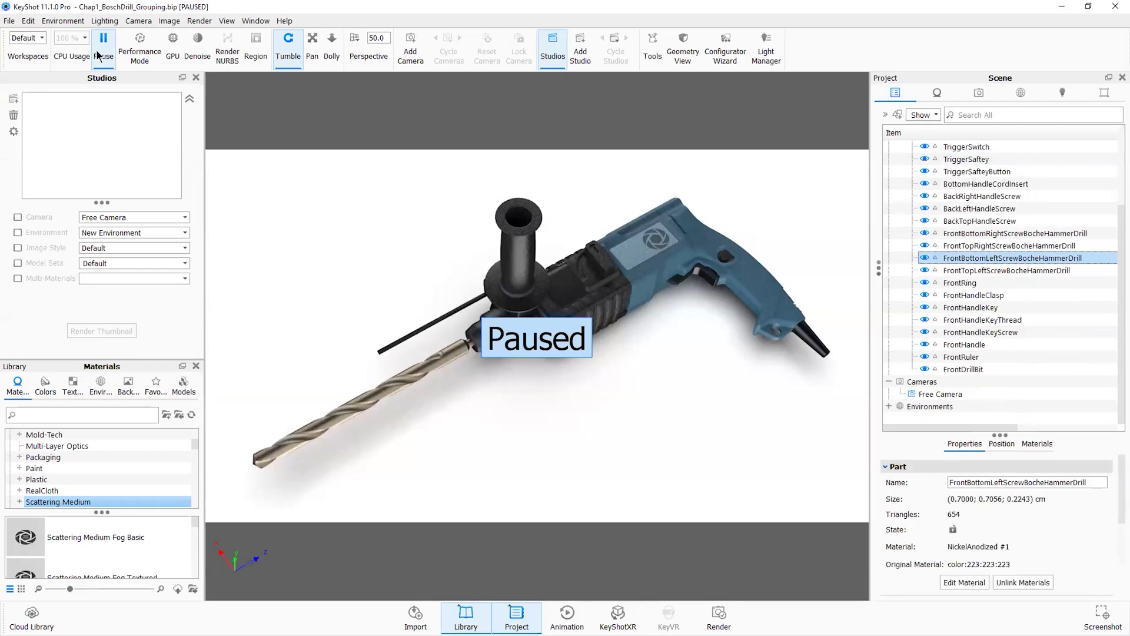
ctrl+click(975, 246)
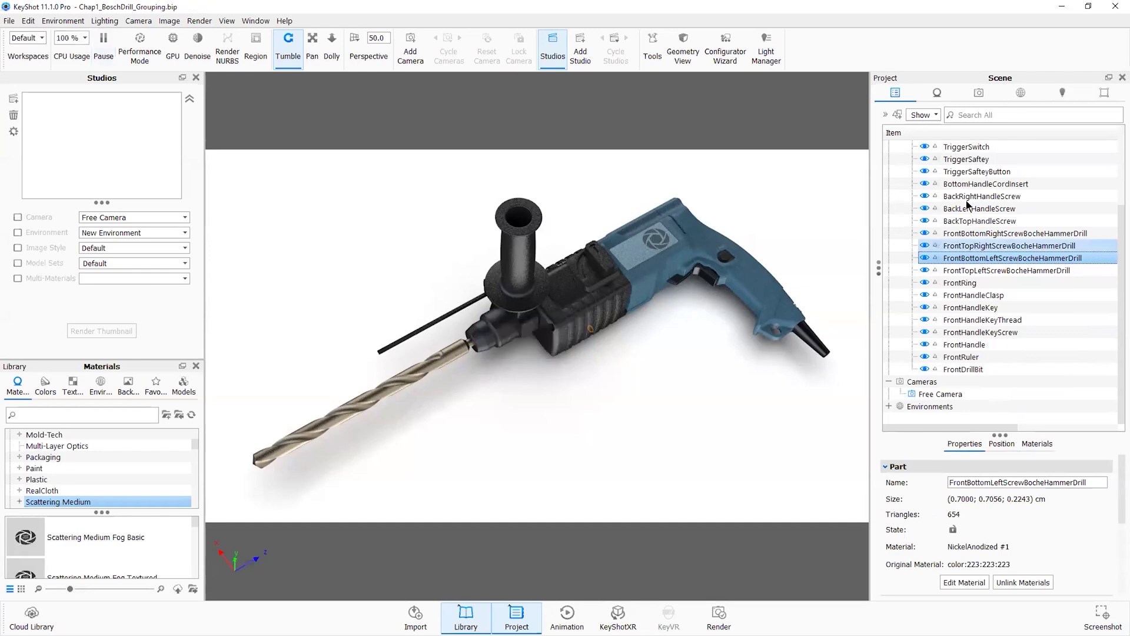
Locate the FrontSidesWordMark, FrontHammerSwitch and RearHandle parts on the drill by selecting each one in turn.
scroll(965, 194, up, 3)
click(957, 171)
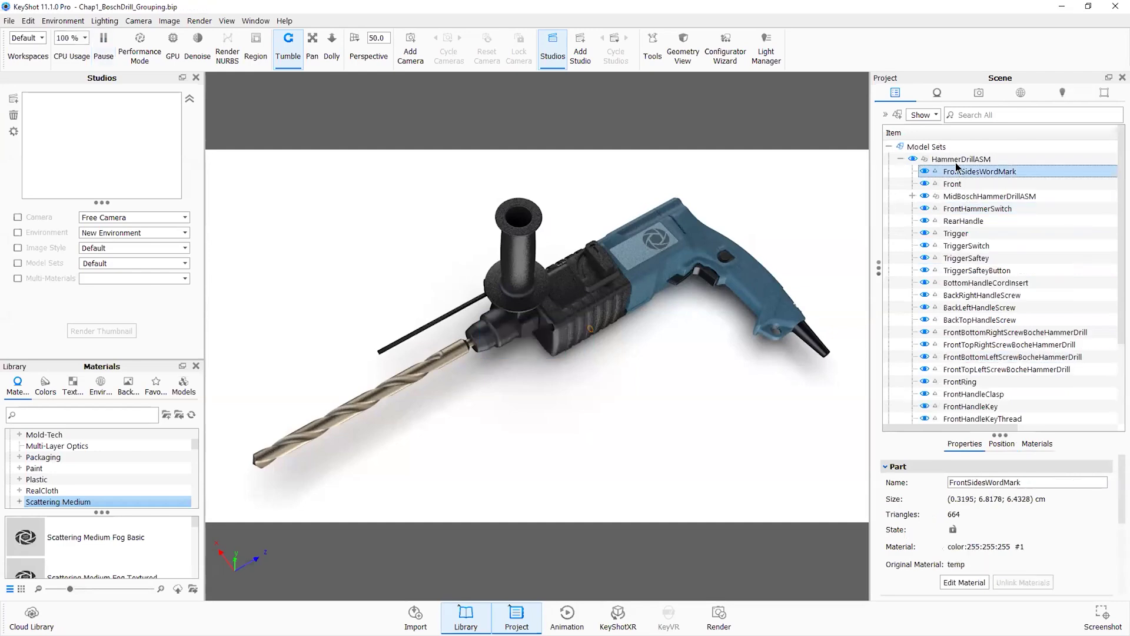
click(975, 110)
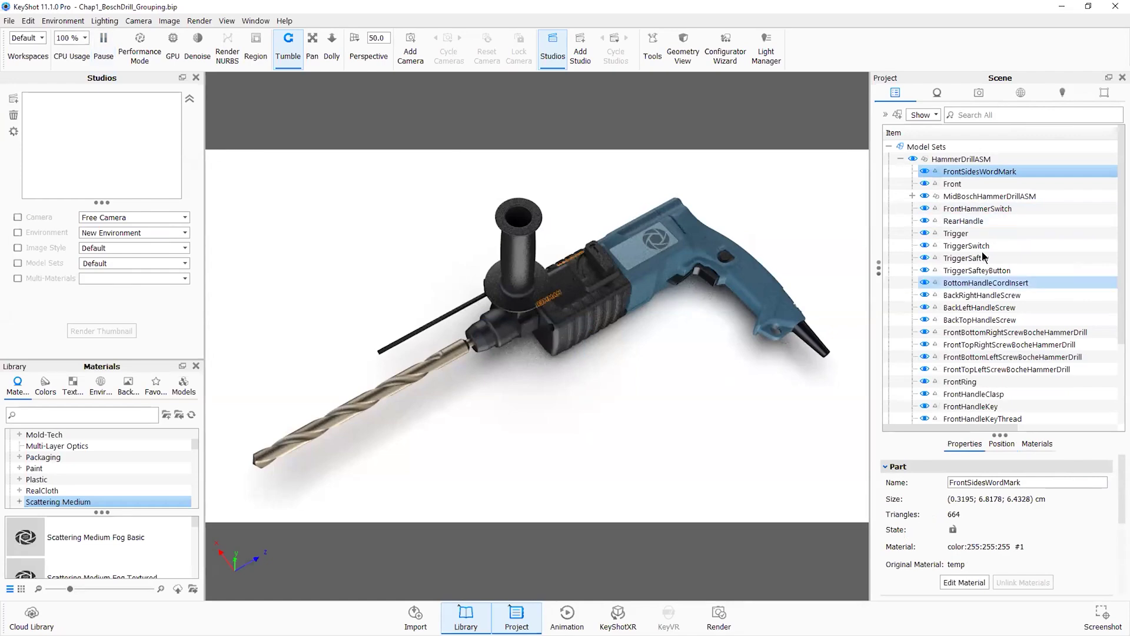
click(988, 210)
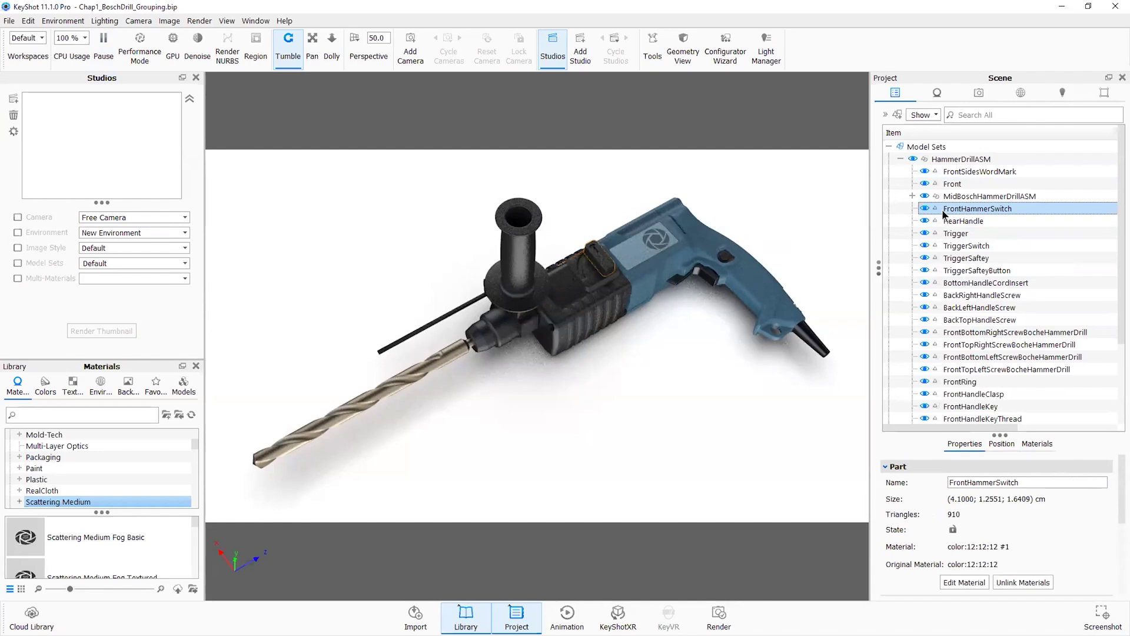
scroll(965, 274, down, 3)
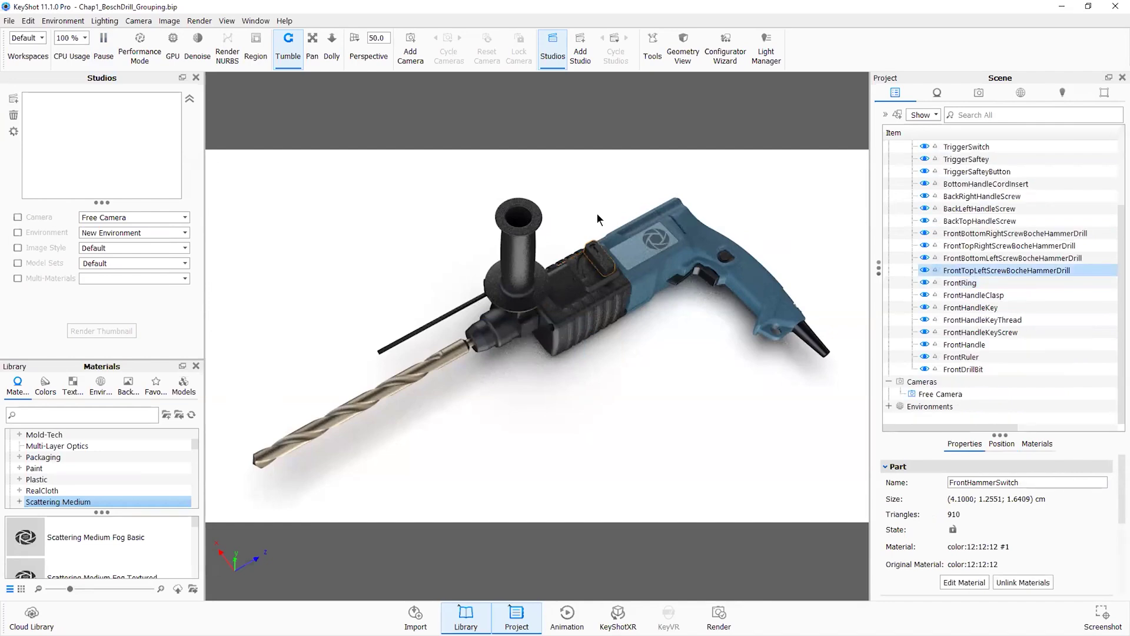
click(599, 256)
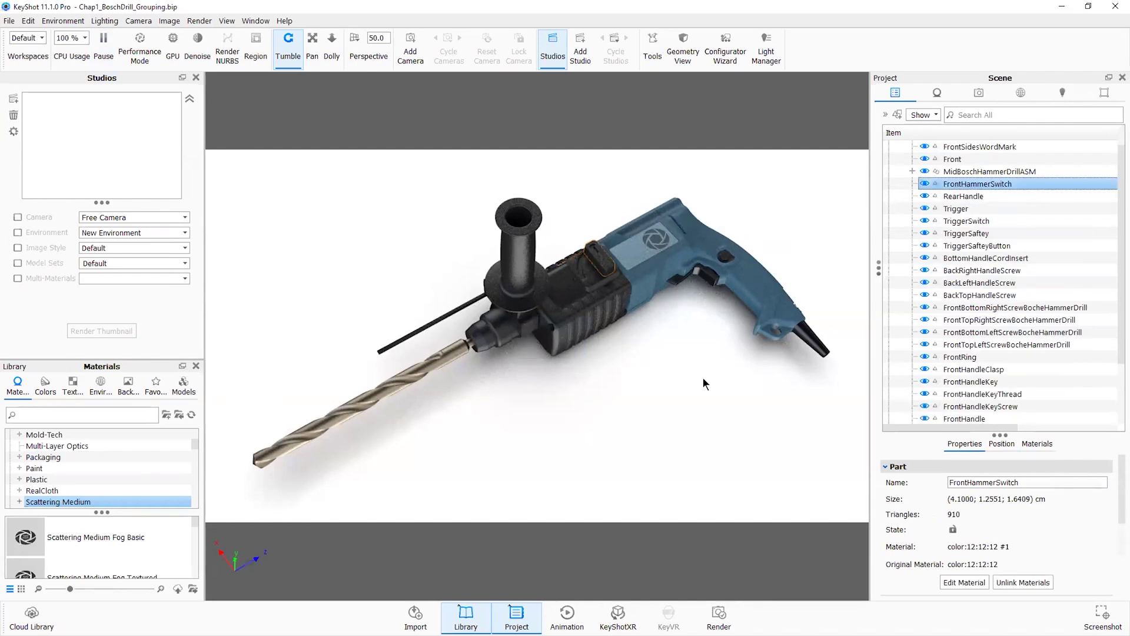
click(961, 211)
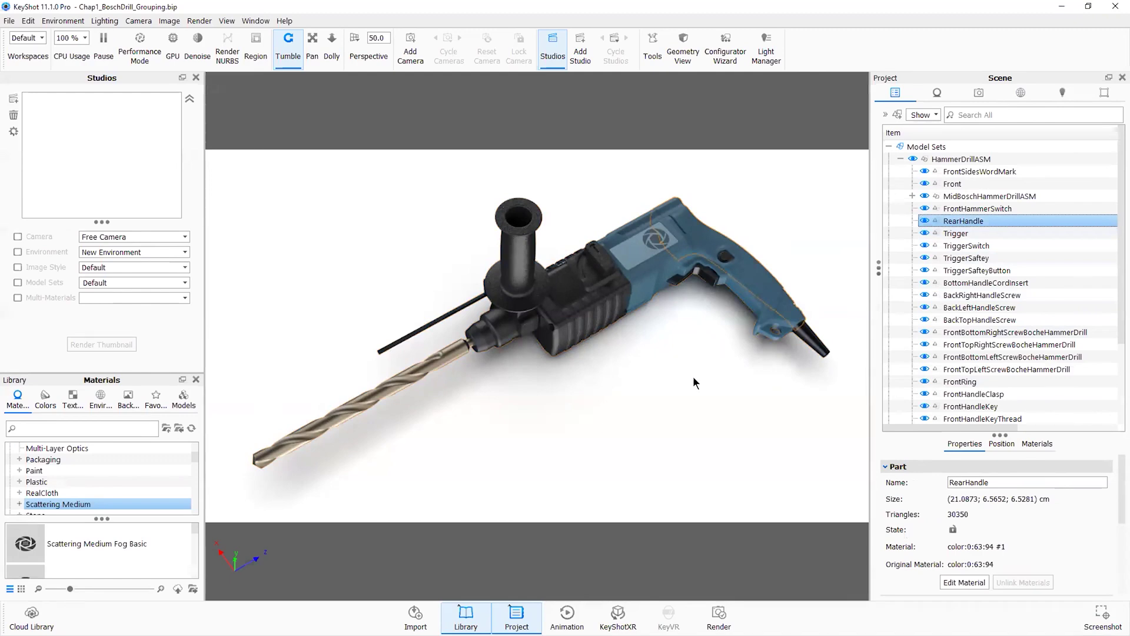
Examine the descriptively named wordmark, mid assembly, handle, trigger, cord insert and screw items in the HammerDrillASM group.
click(984, 171)
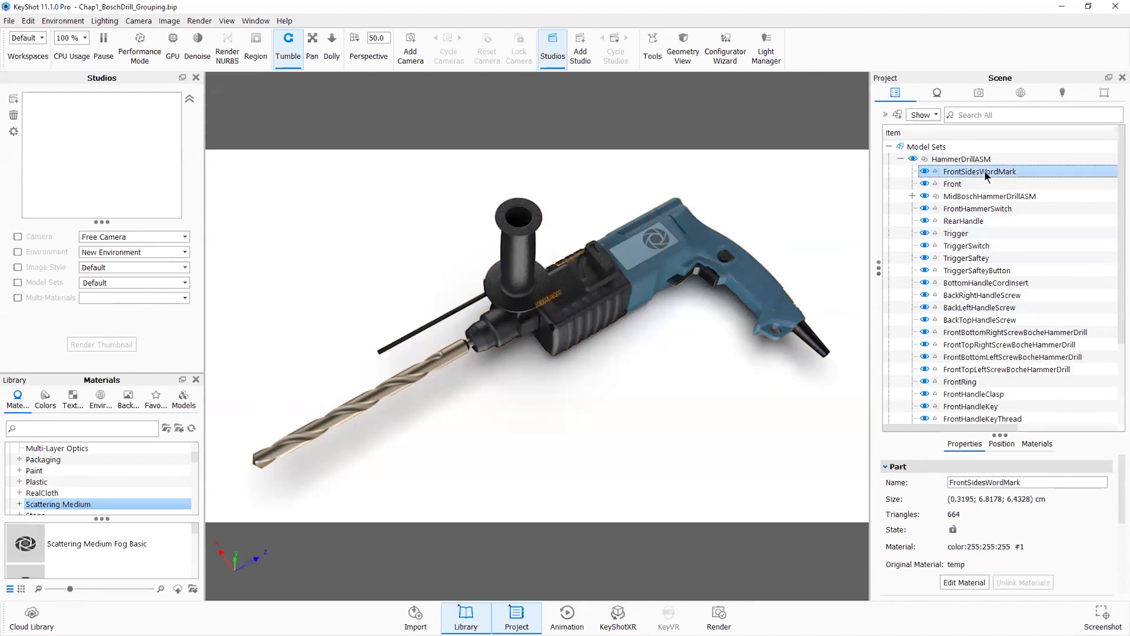
click(971, 196)
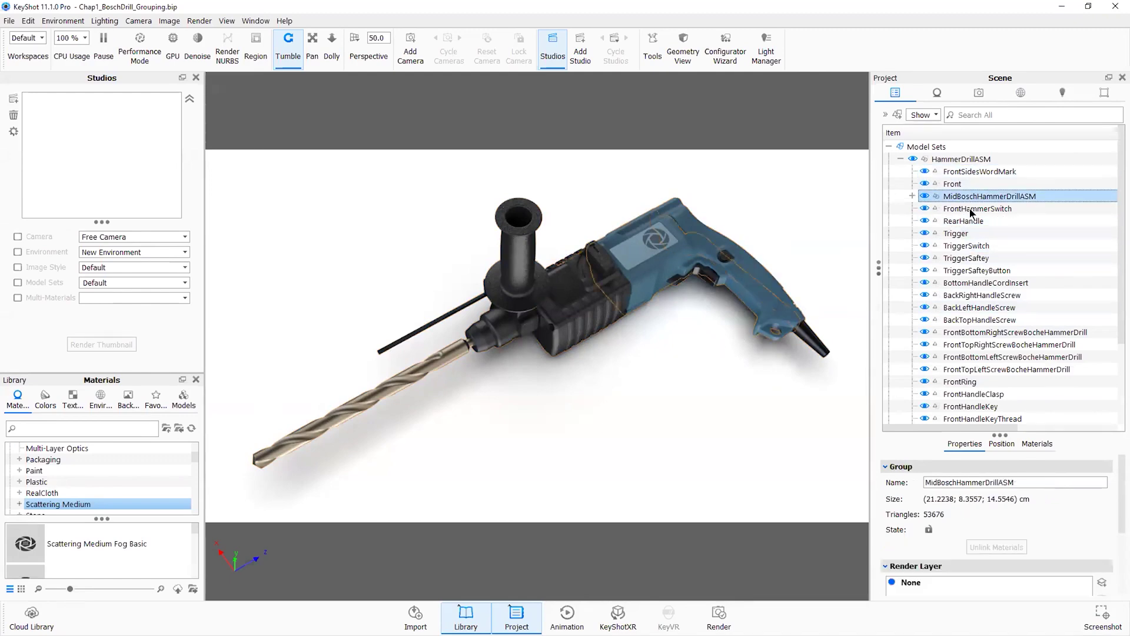
click(966, 222)
click(963, 233)
click(963, 246)
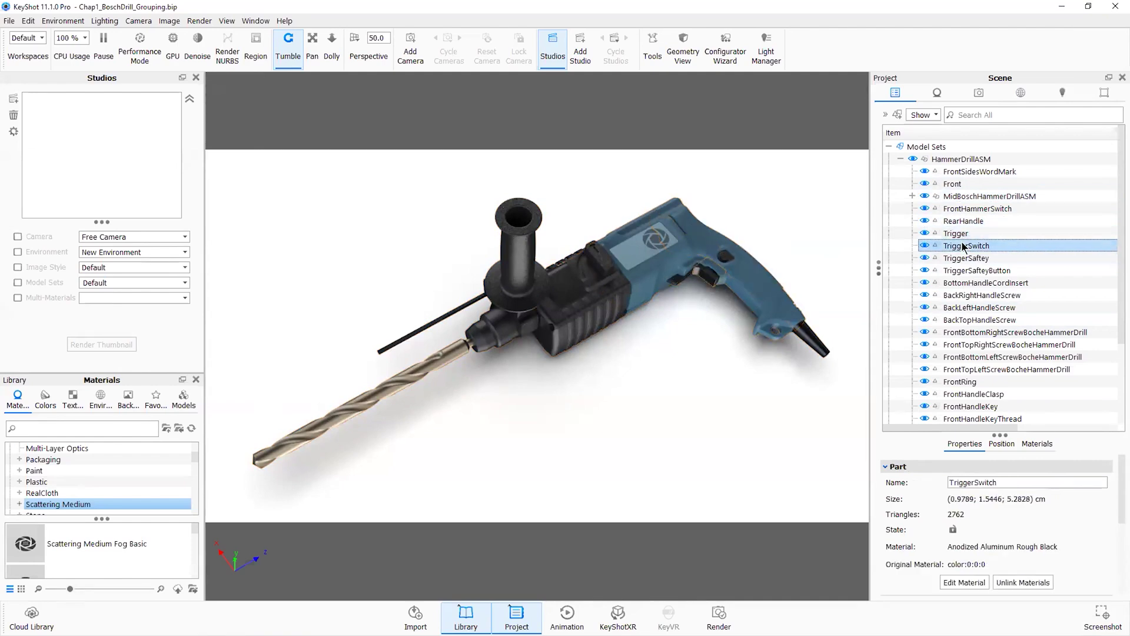
click(960, 258)
click(958, 282)
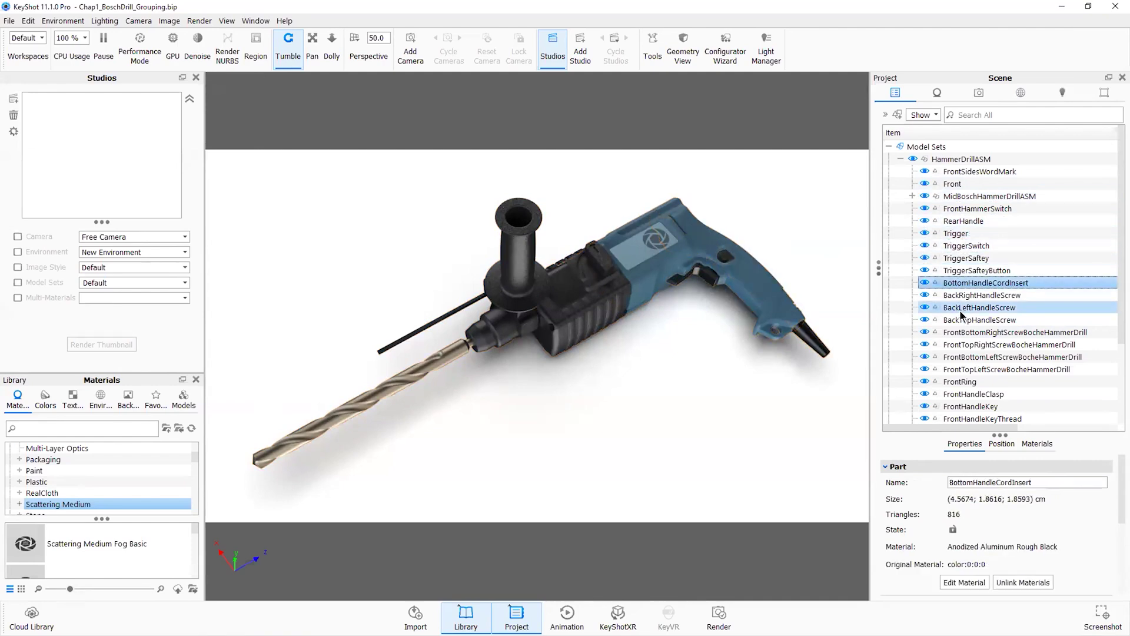
scroll(960, 312, down, 3)
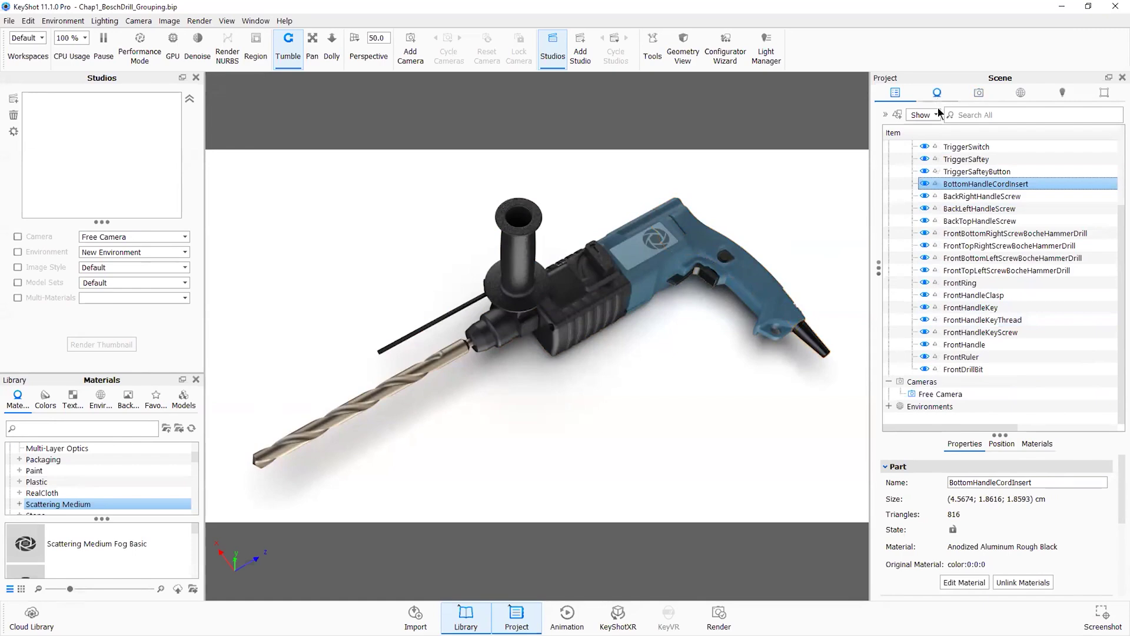
click(966, 159)
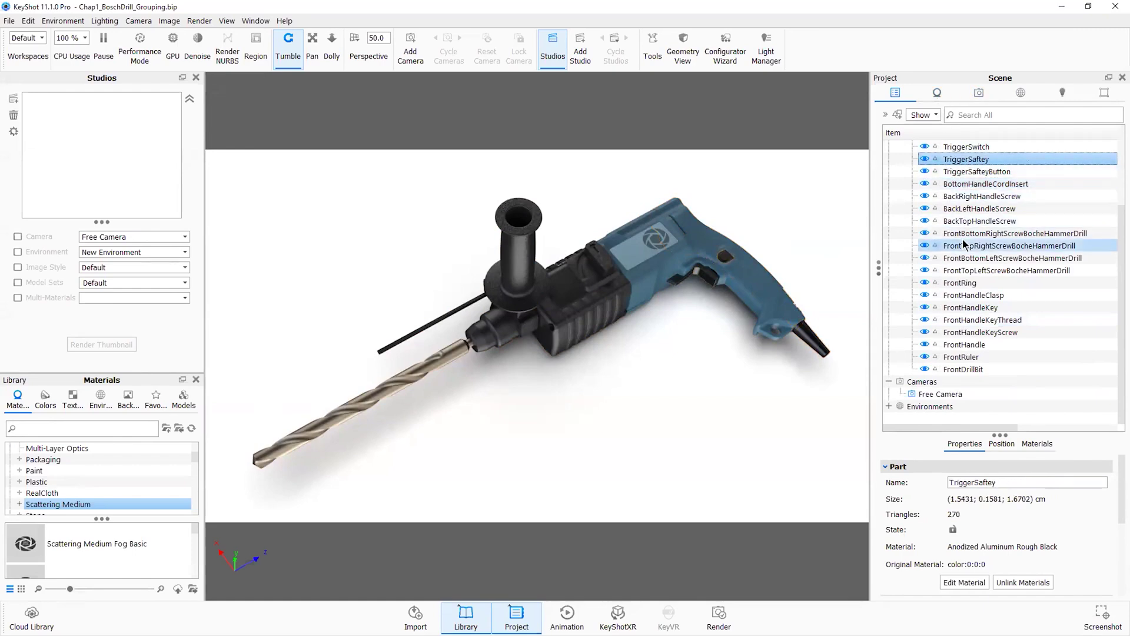
mouse_move(952, 221)
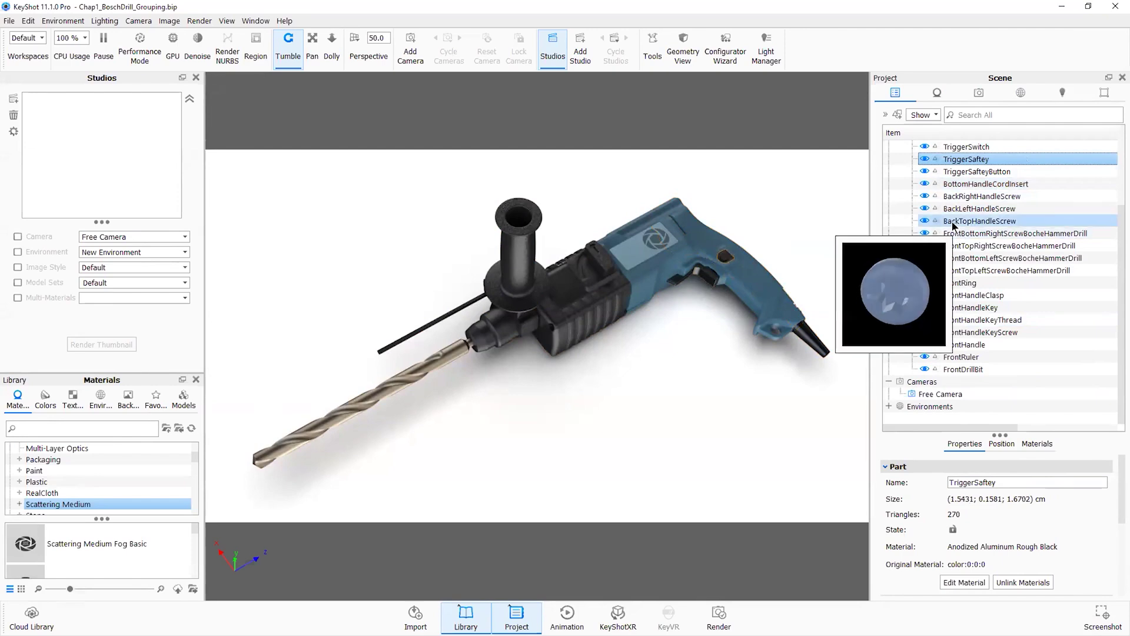
mouse_move(1000, 264)
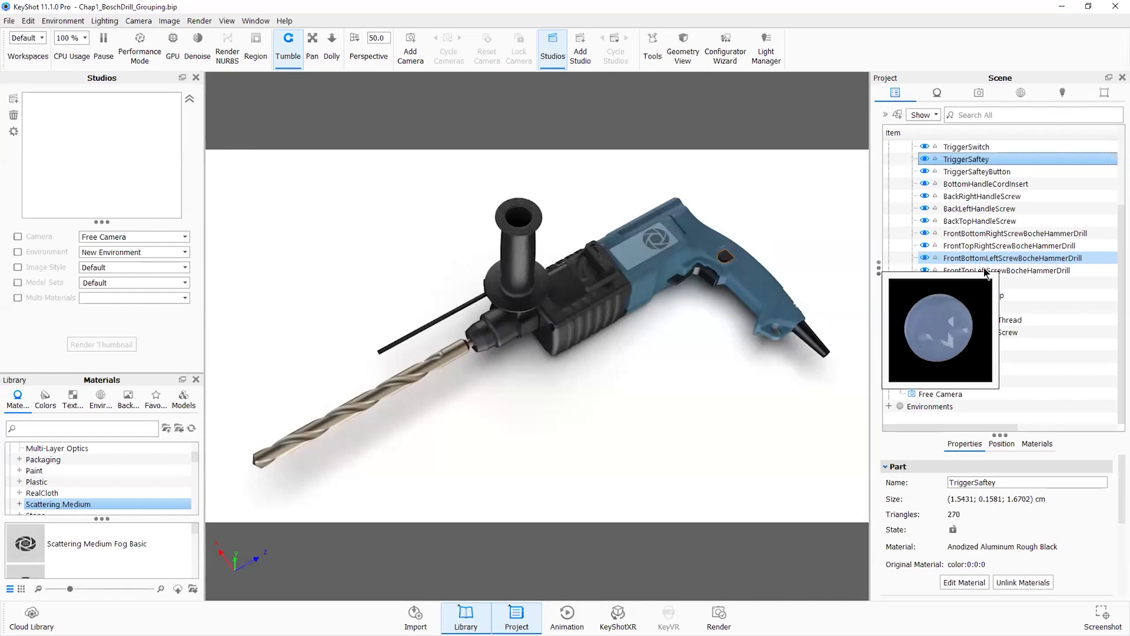
Expand the MidBoschHammerDrillASM group in the scene tree and select the RearHandle part.
scroll(998, 170, up, 3)
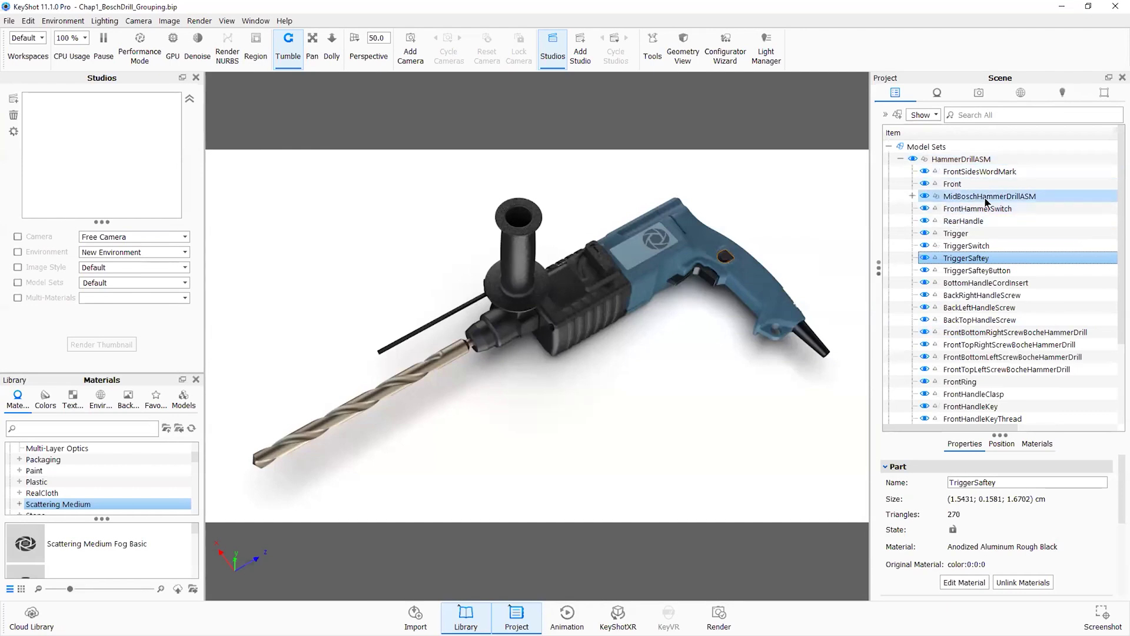
click(938, 201)
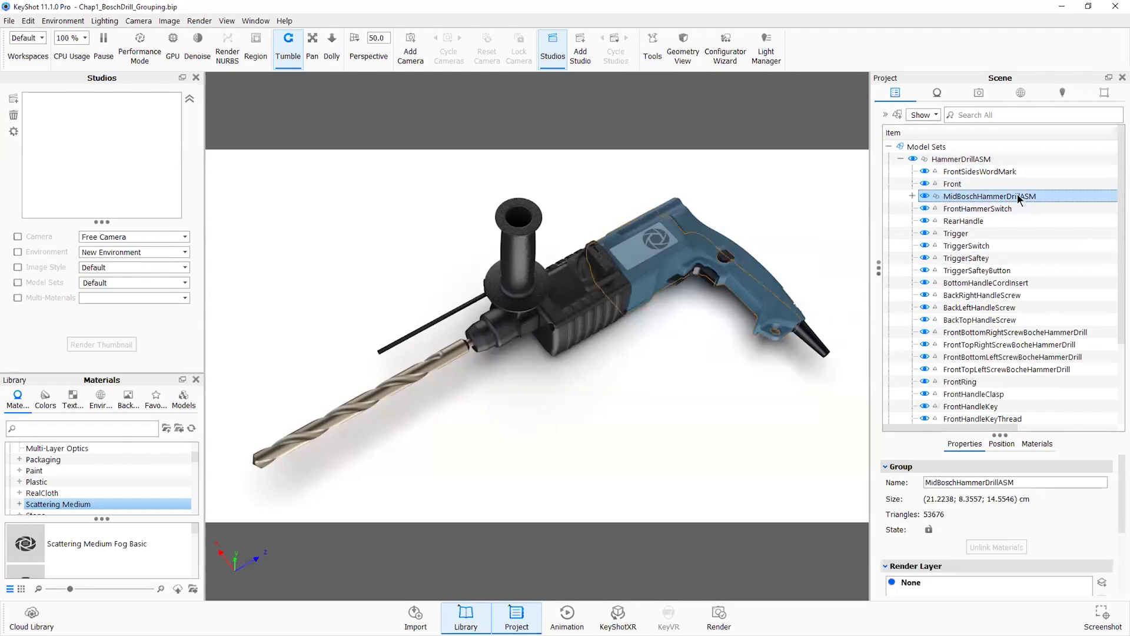
ctrl+click(1002, 208)
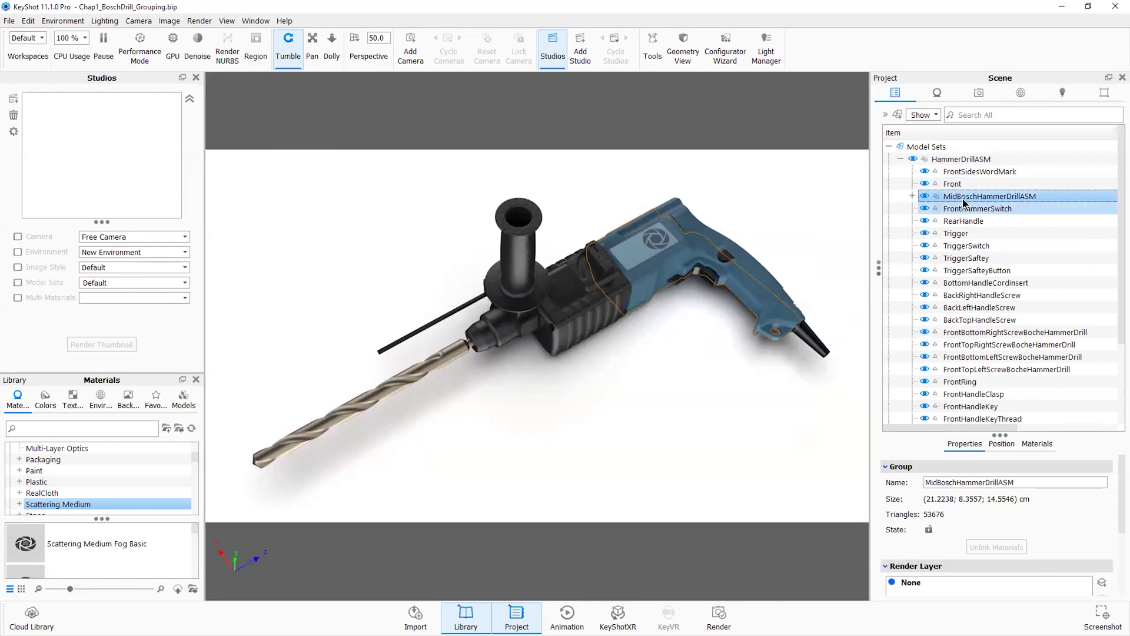
click(1013, 198)
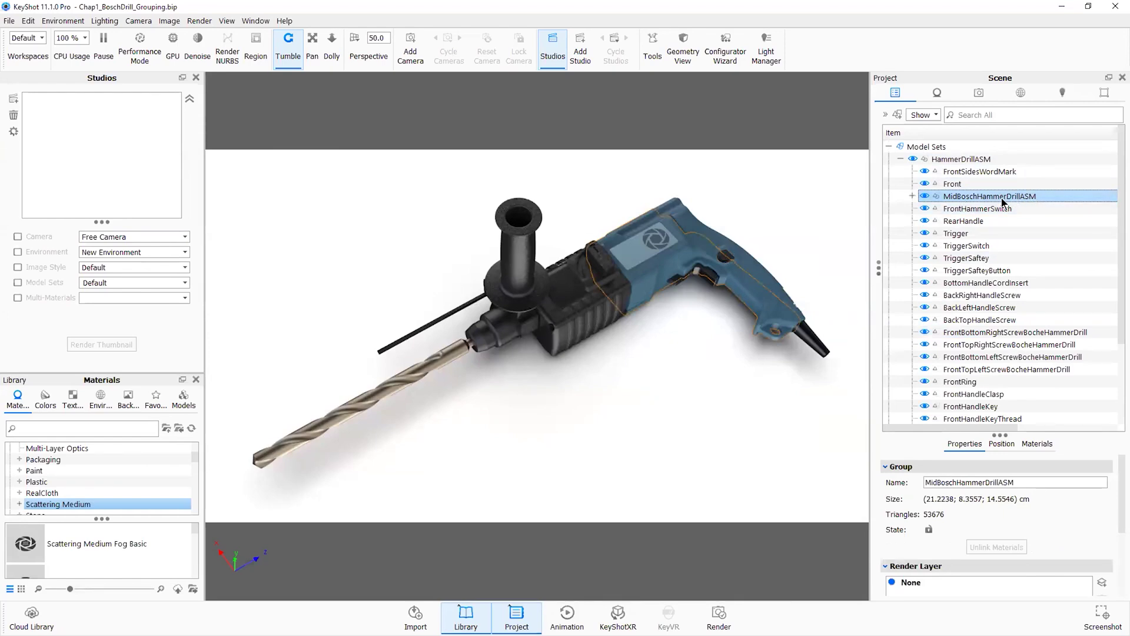
click(910, 194)
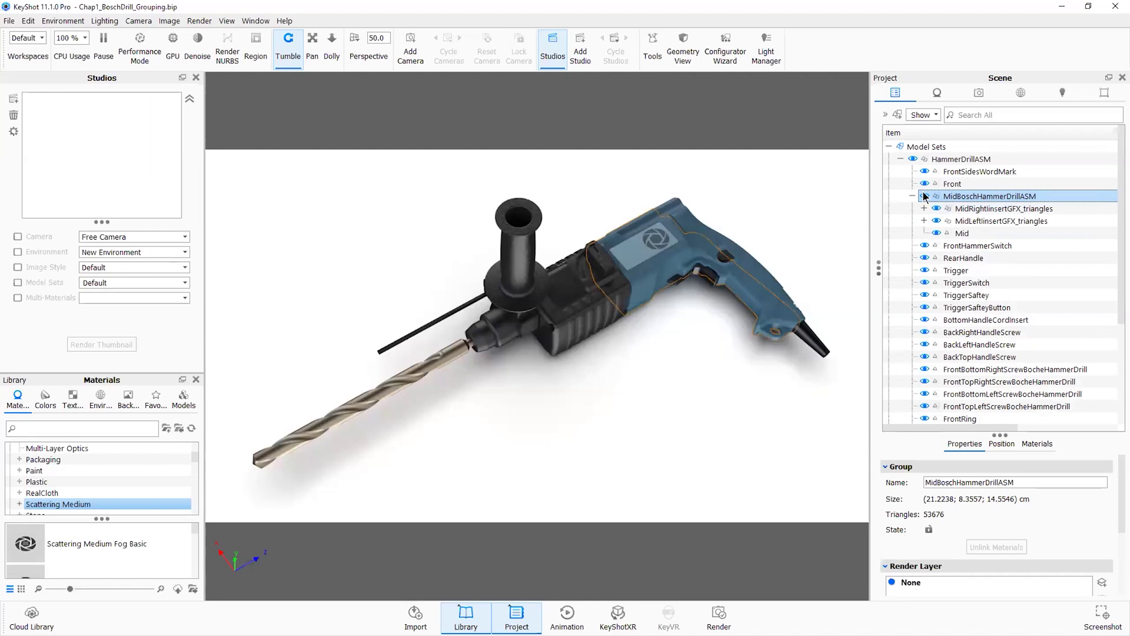
click(963, 233)
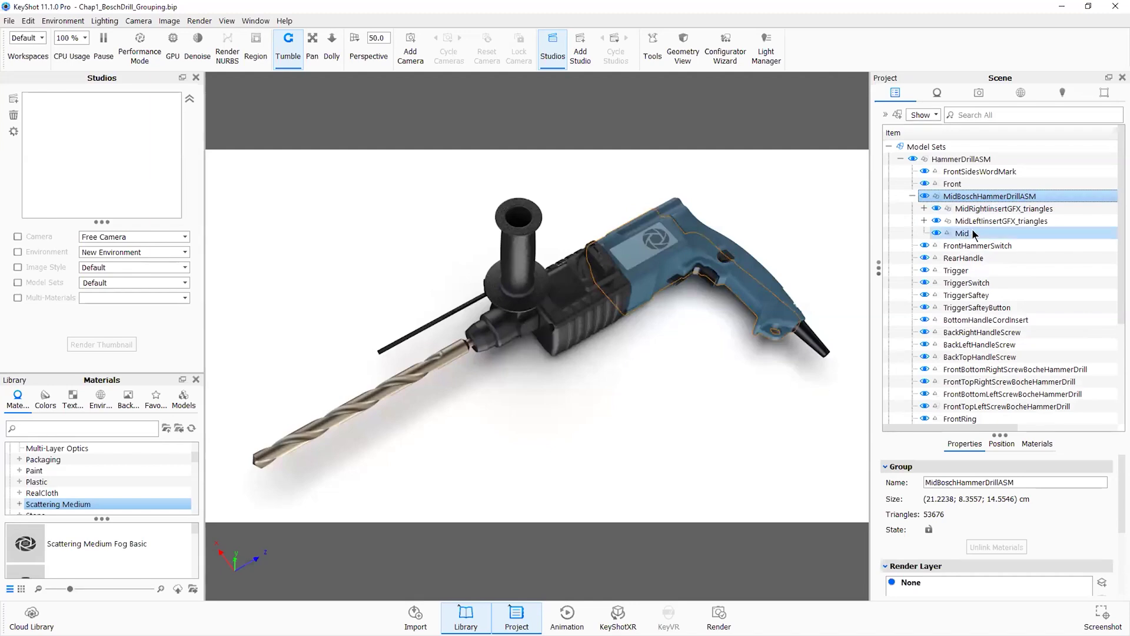
click(966, 258)
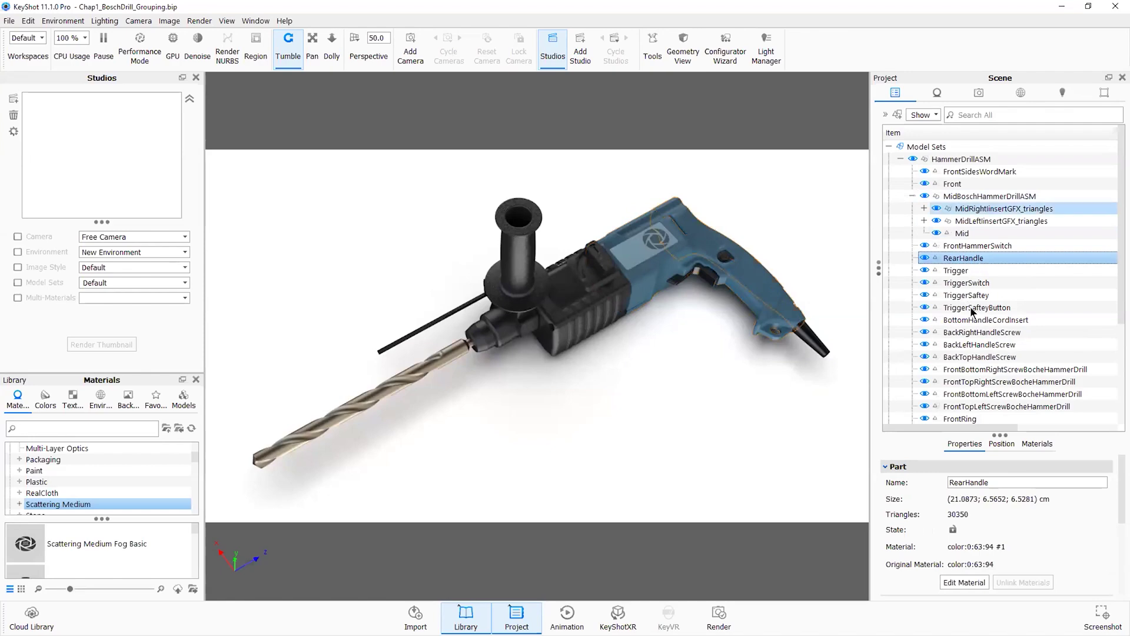
scroll(965, 293, down, 4)
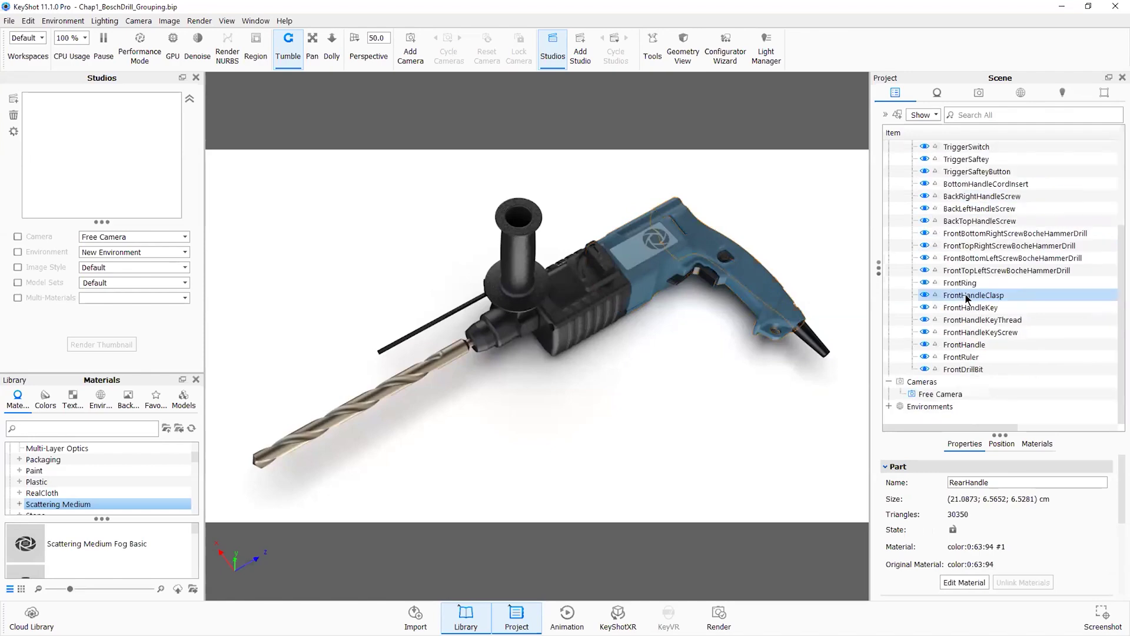
Select the FrontRing, FrontHandleClasp, FrontHandleKey, FrontHandleKeyThread and FrontHandleKeyScrew parts together in the scene tree.
click(971, 282)
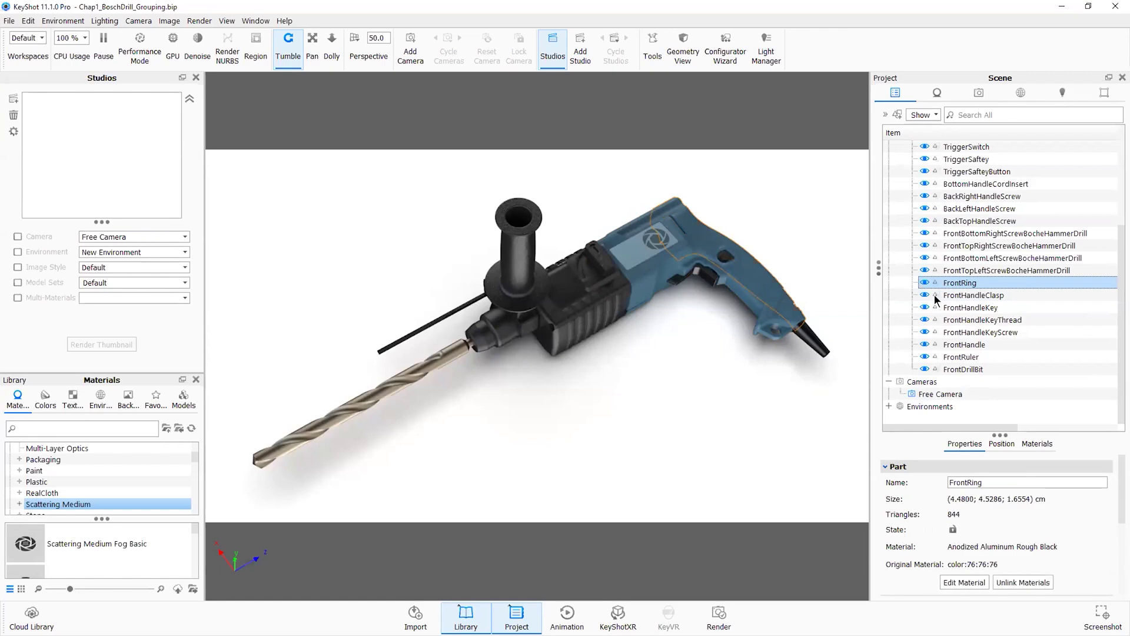
shift+click(972, 306)
shift+click(973, 321)
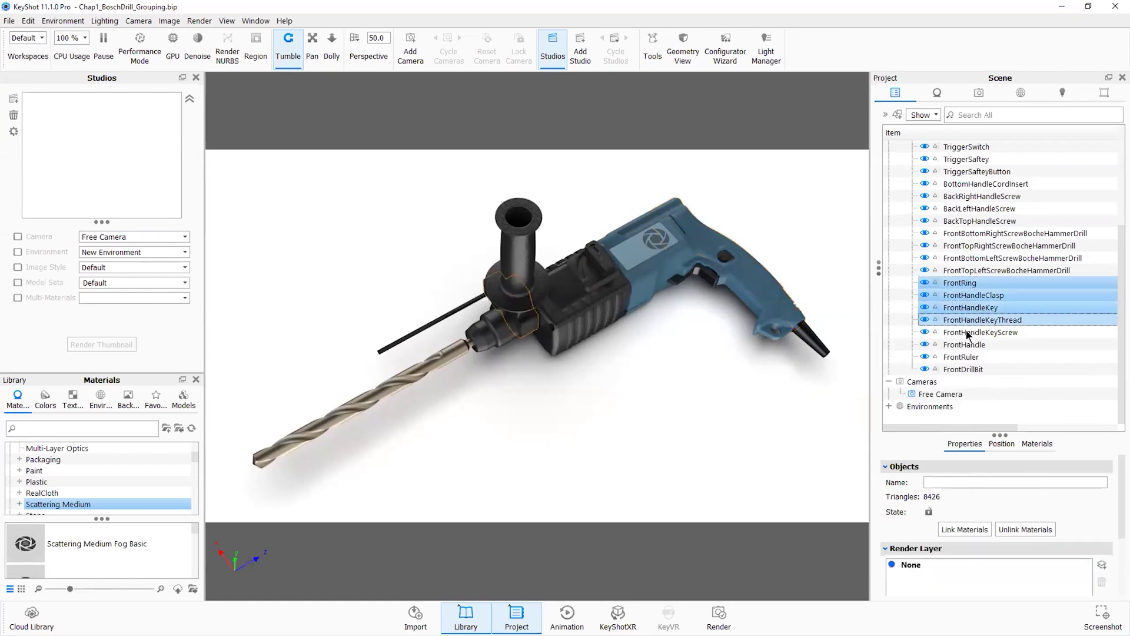
shift+click(966, 331)
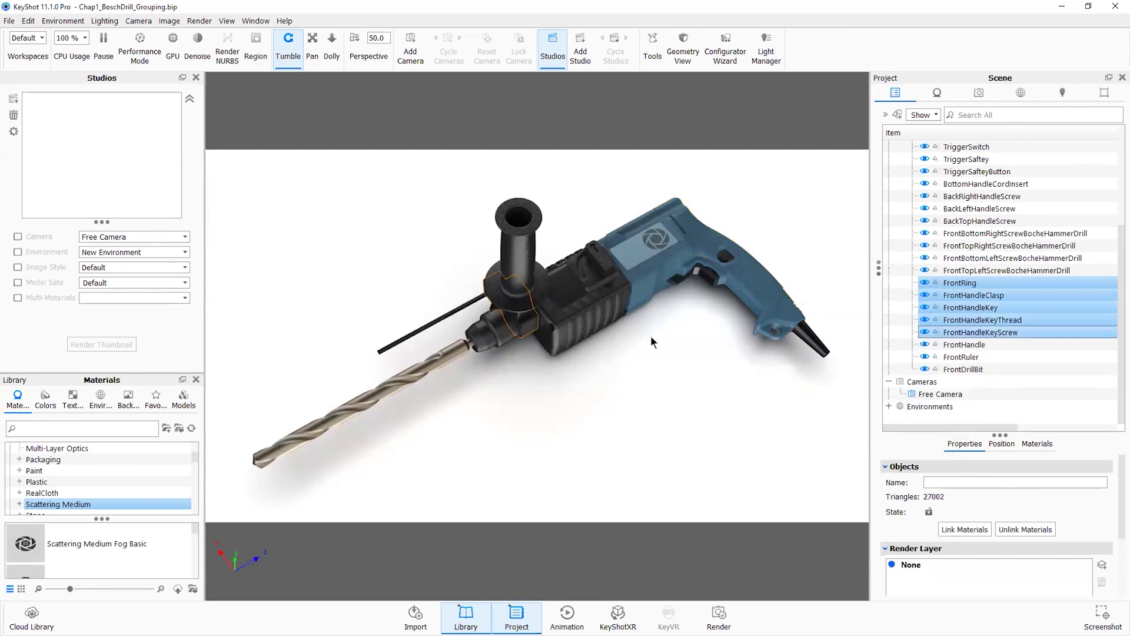
Inspect the front handle area on the drill and add the FrontHandle and FrontRuler parts to the selection.
drag(814, 302, 588, 256)
drag(537, 316, 813, 319)
drag(755, 274, 638, 369)
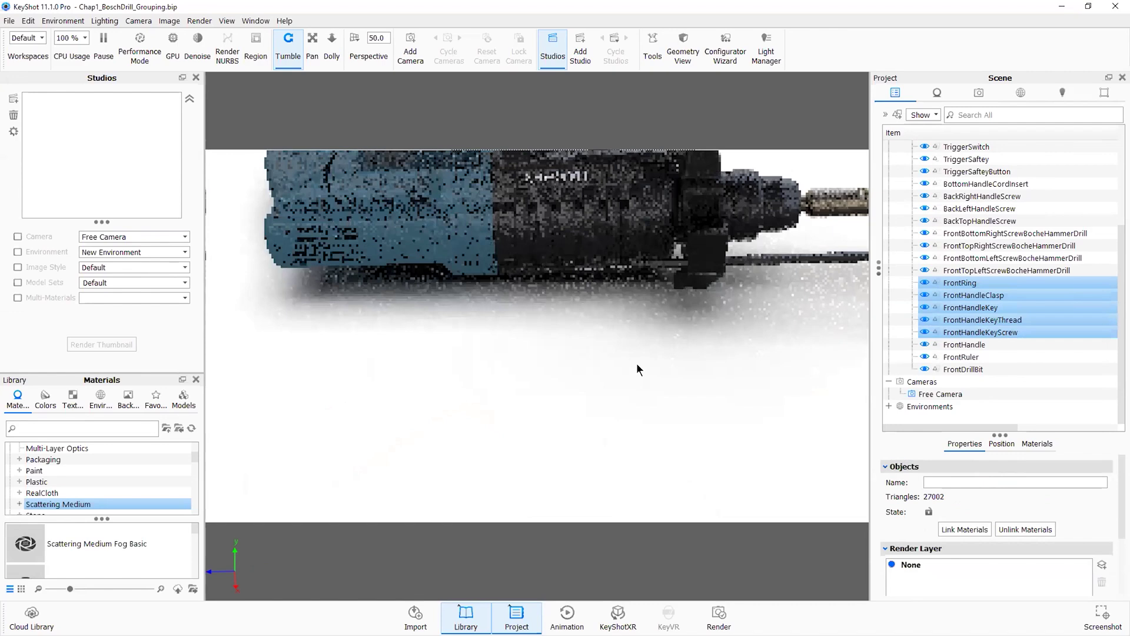
drag(614, 267, 579, 321)
drag(662, 239, 546, 295)
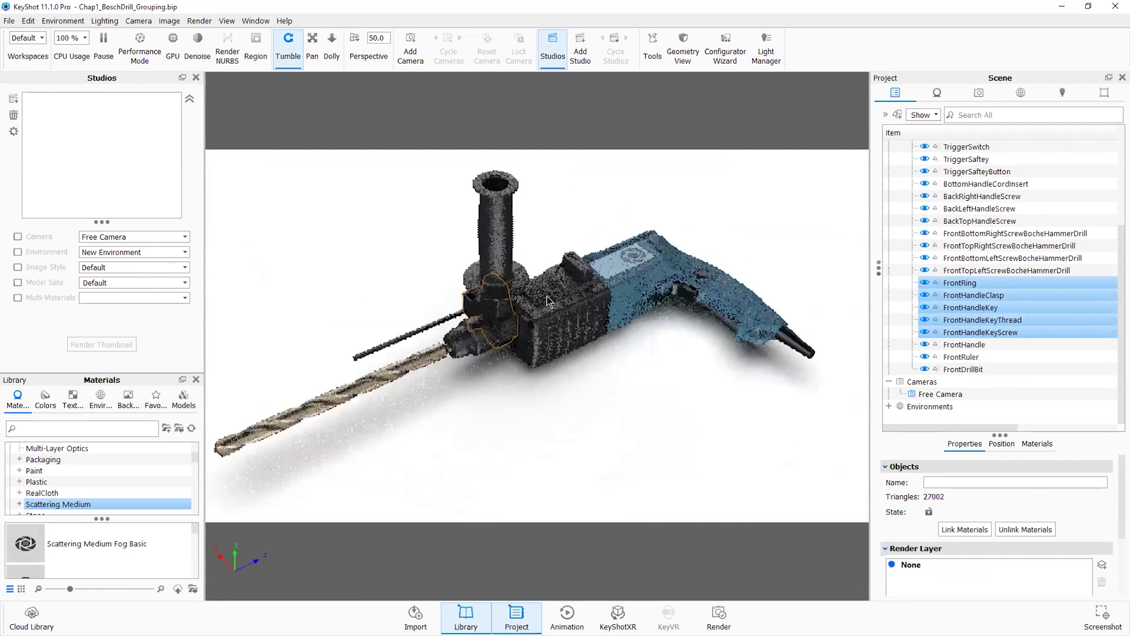
drag(478, 231, 494, 380)
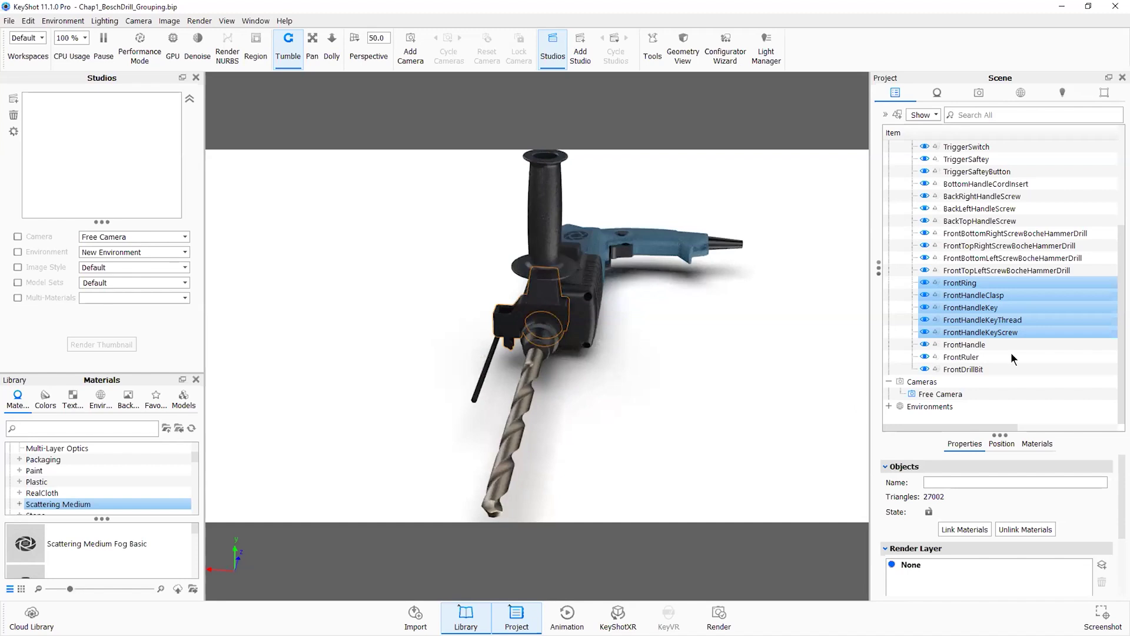
ctrl+click(974, 356)
ctrl+click(966, 344)
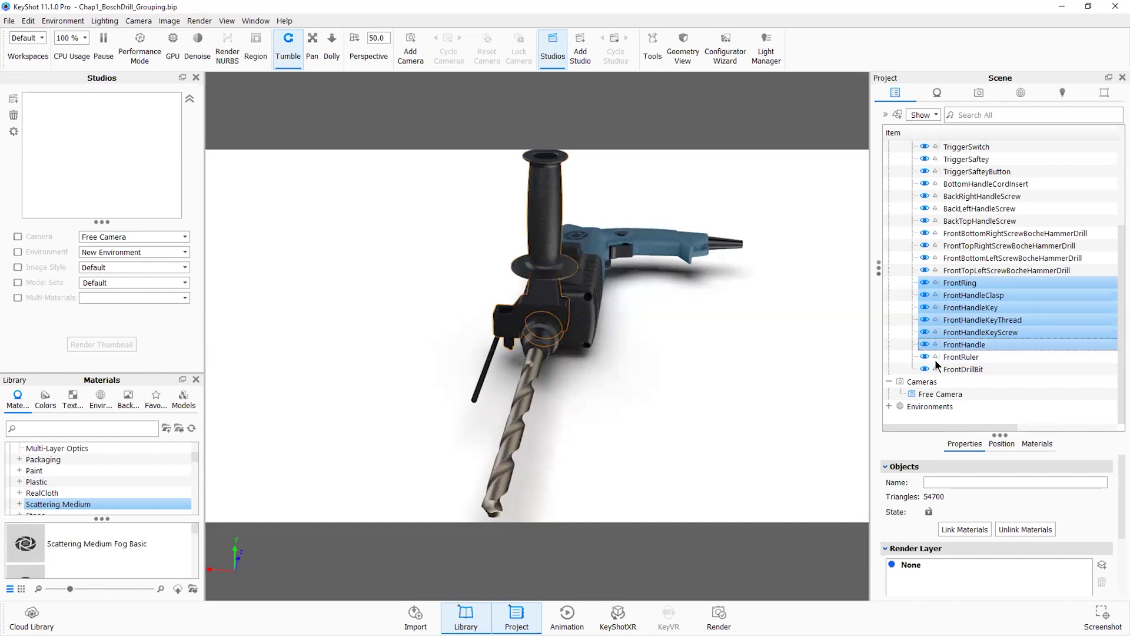
ctrl+click(958, 358)
drag(317, 292, 598, 314)
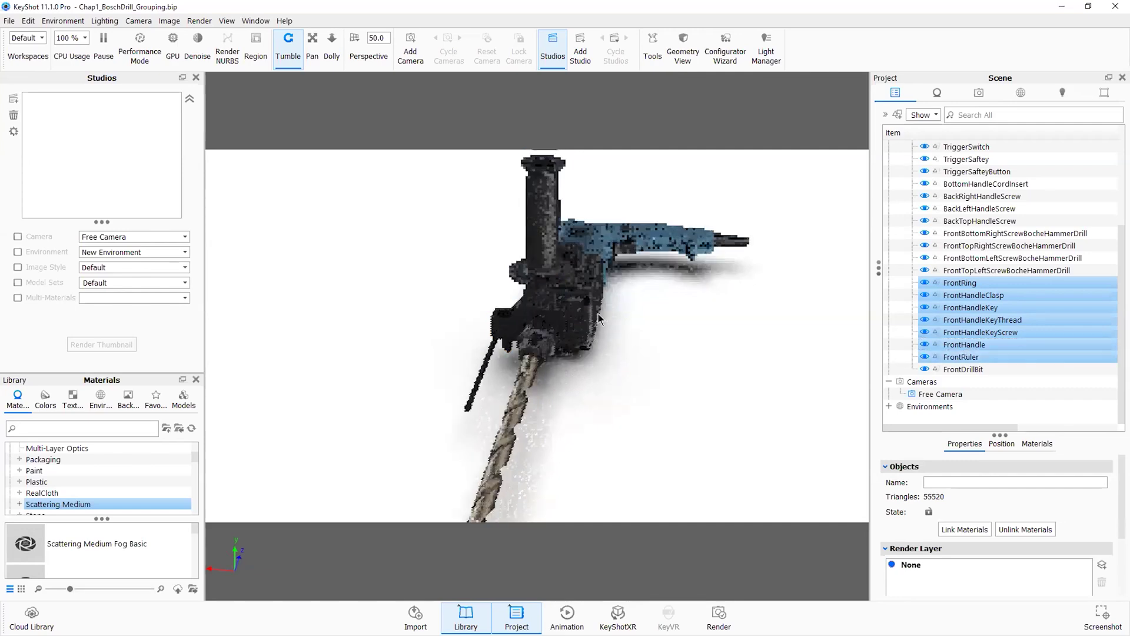
Add the selected front handle parts to a new group named FrontHandleASM inside HammerDrillASM.
right_click(967, 291)
click(948, 254)
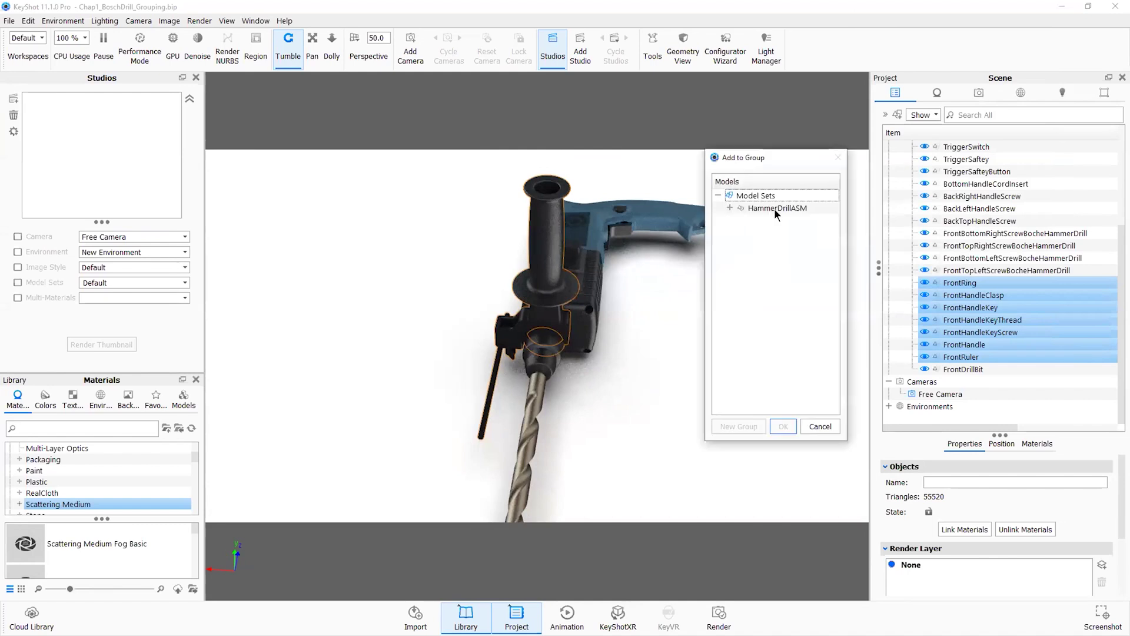
double_click(778, 209)
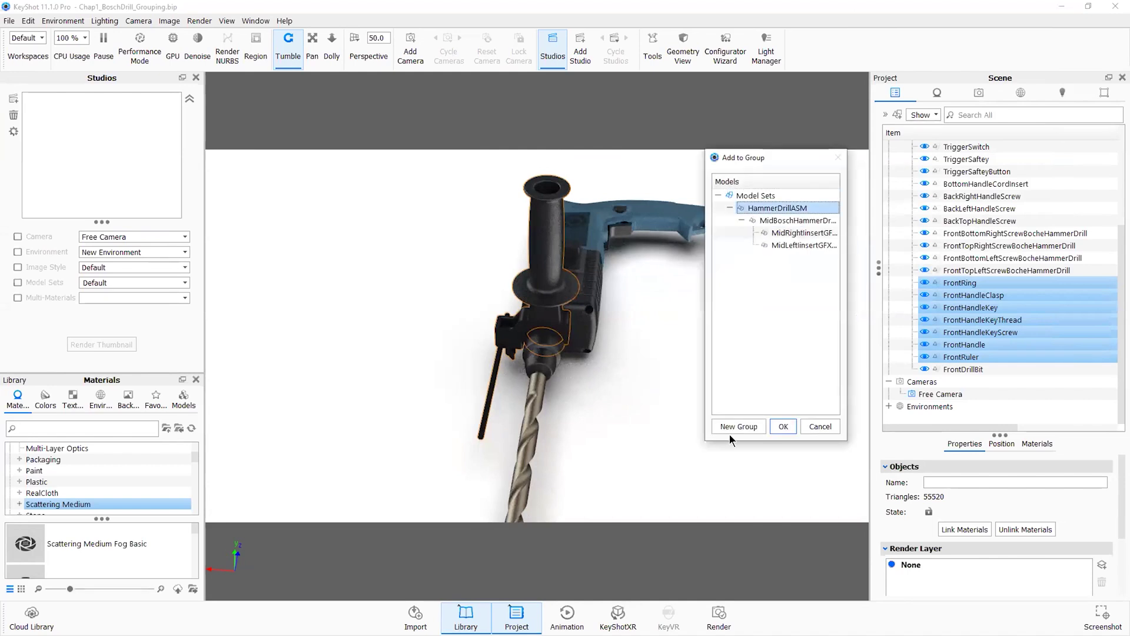
click(750, 425)
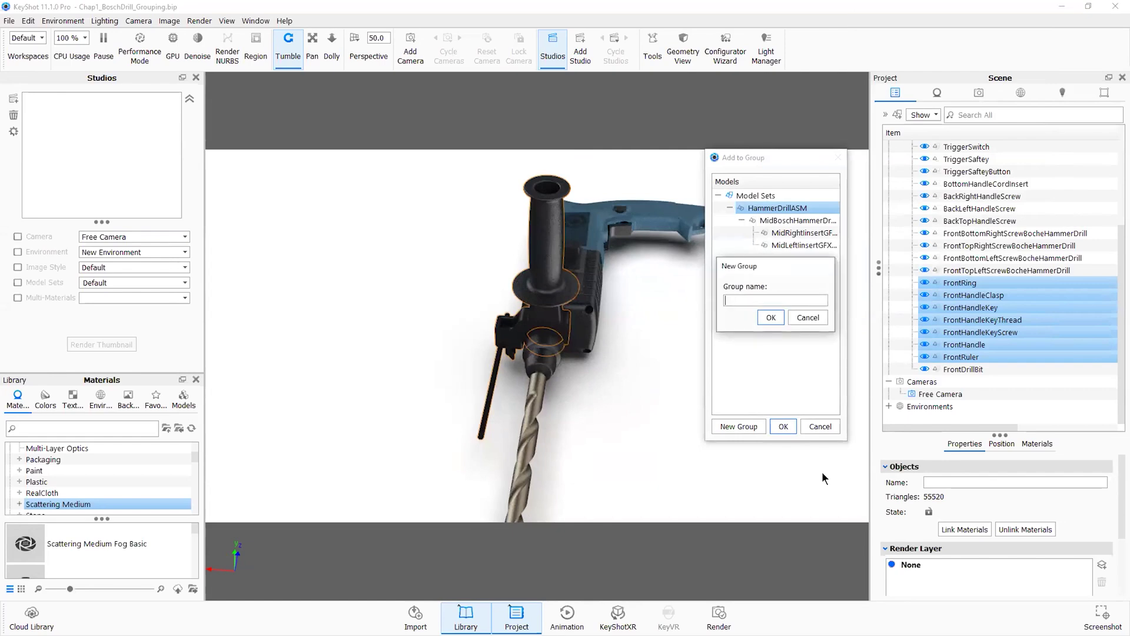
text(FrontHandleASM)
key(Return)
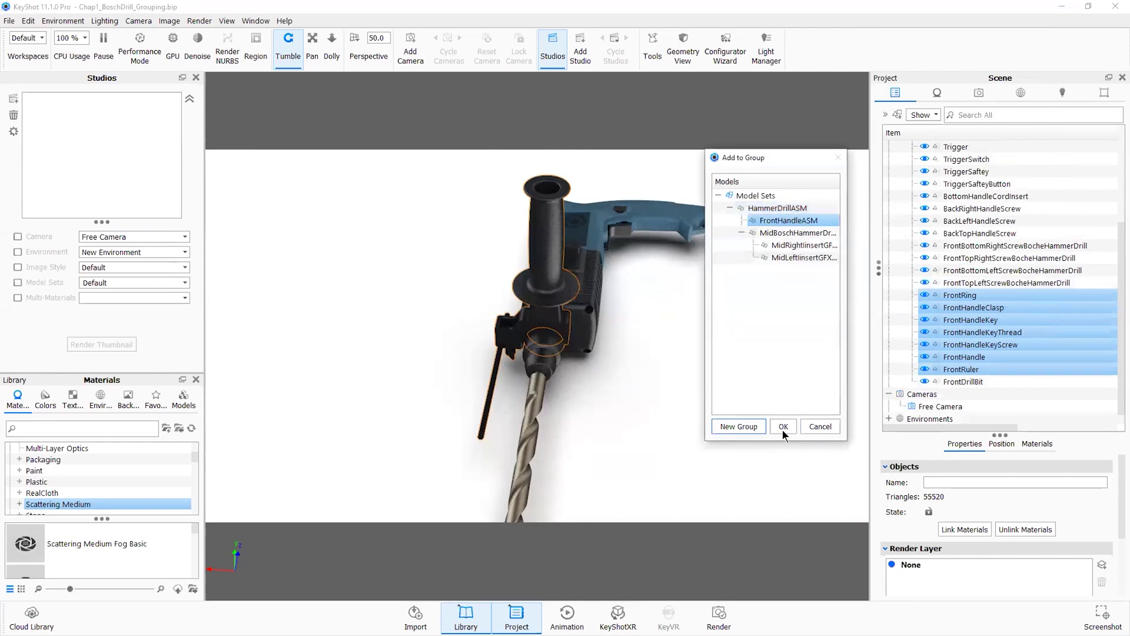
click(783, 433)
click(723, 339)
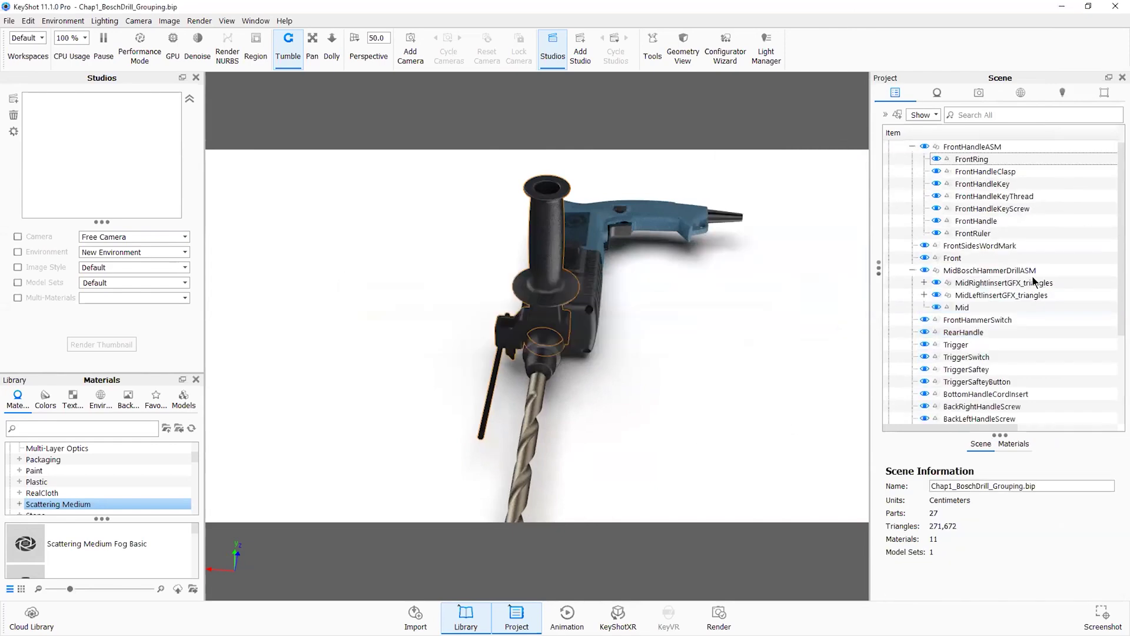
Collapse the new FrontHandleASM group and check which parts of the drill it covers.
scroll(1027, 268, up, 1)
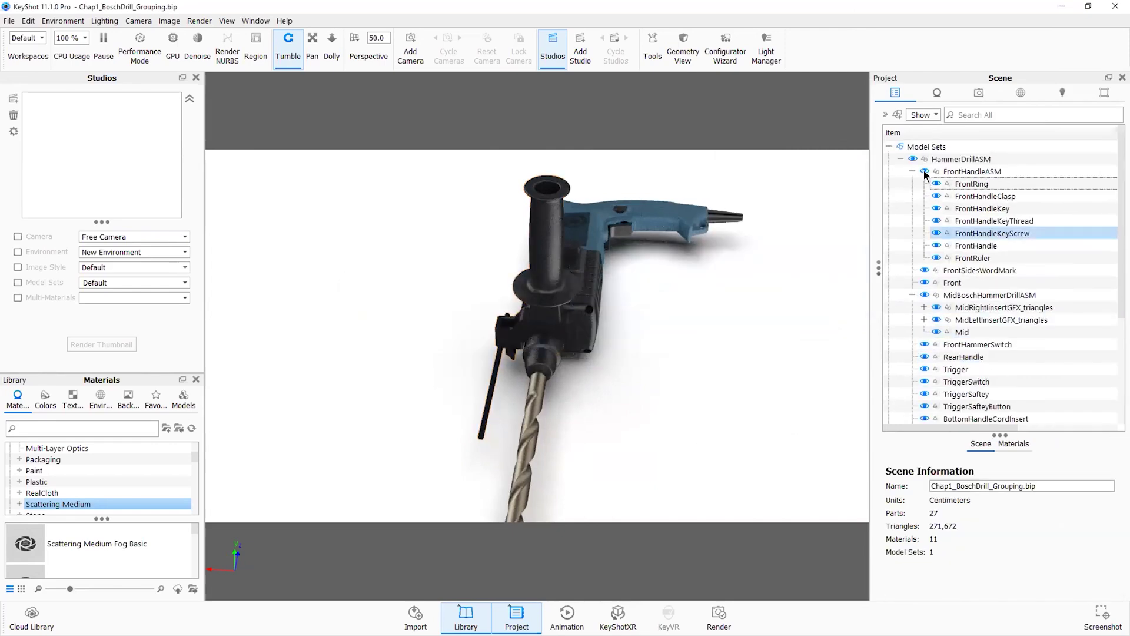
click(975, 171)
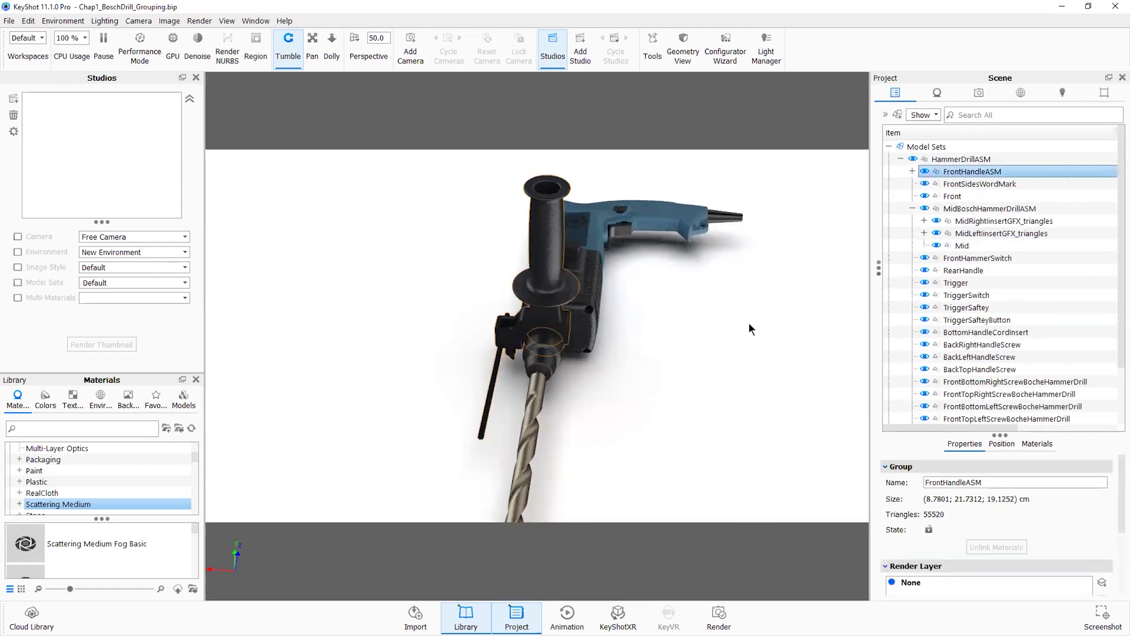
drag(597, 333, 570, 343)
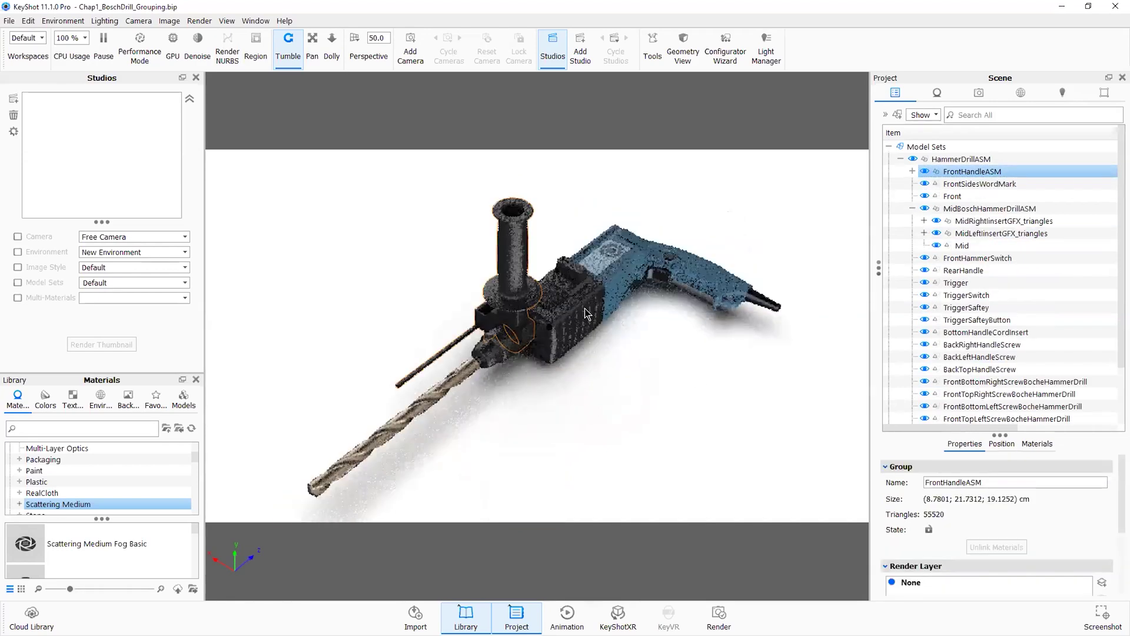
scroll(584, 309, down, 3)
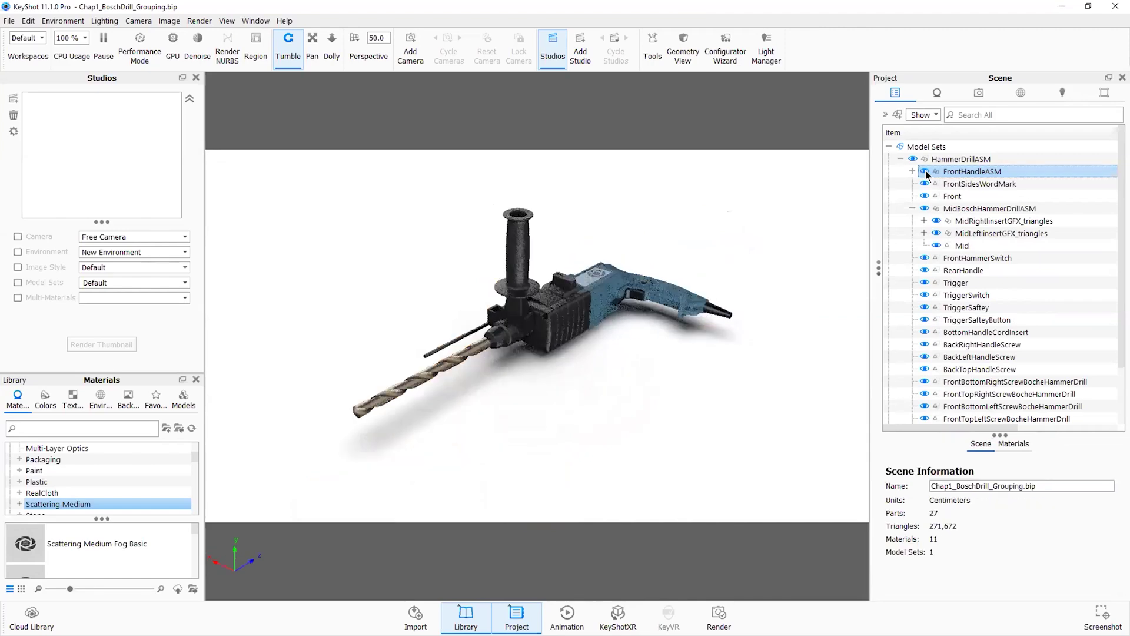
click(926, 172)
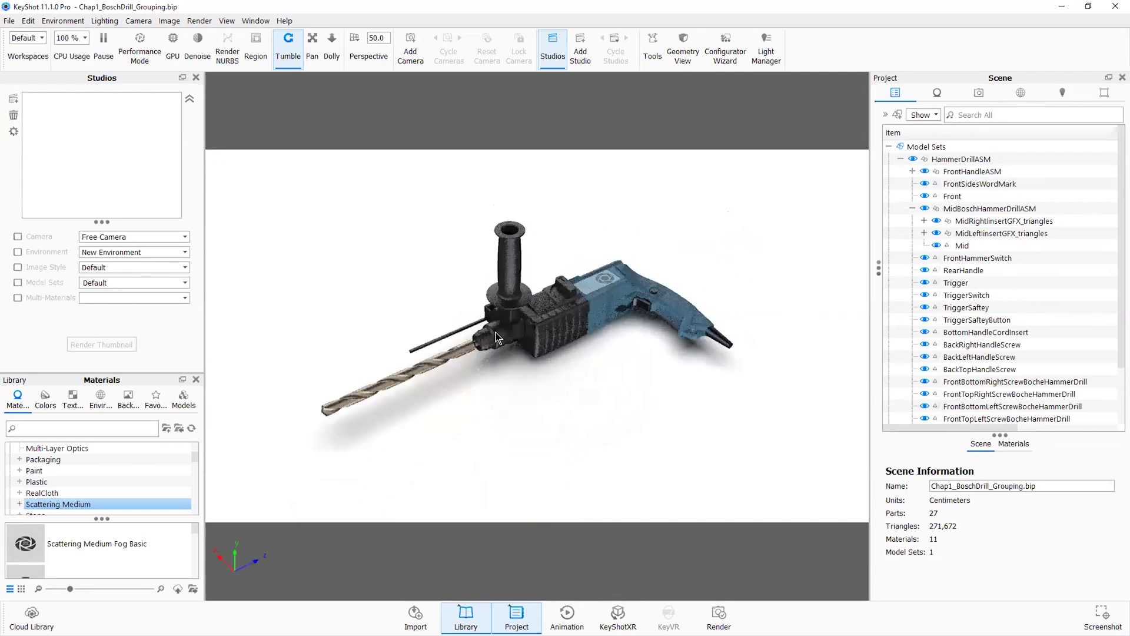
scroll(495, 338, up, 4)
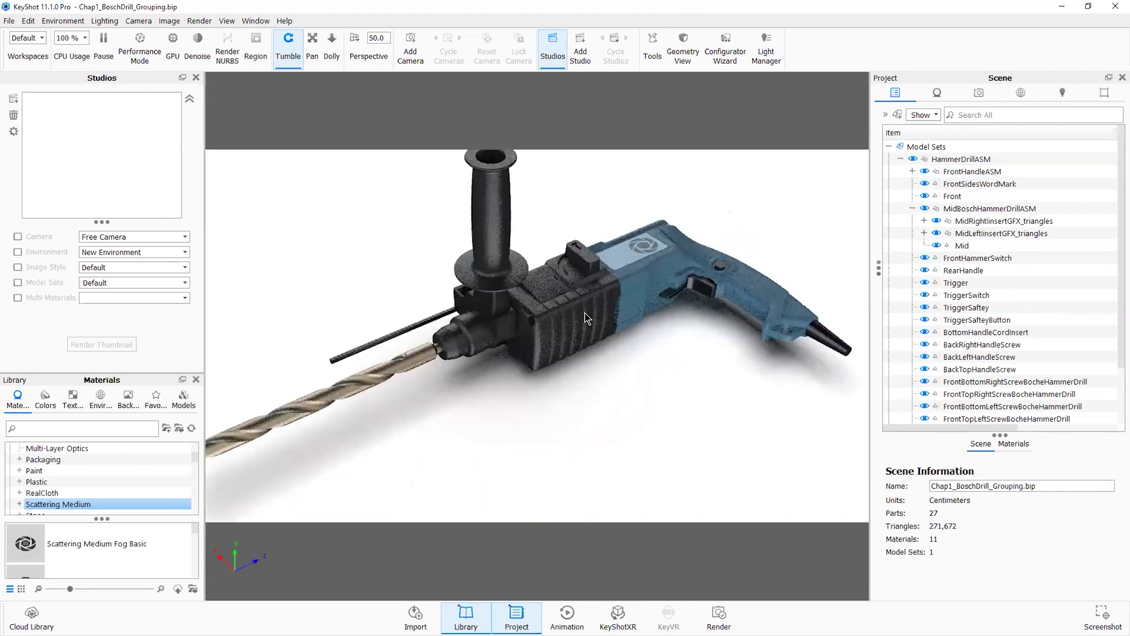
drag(705, 283, 500, 352)
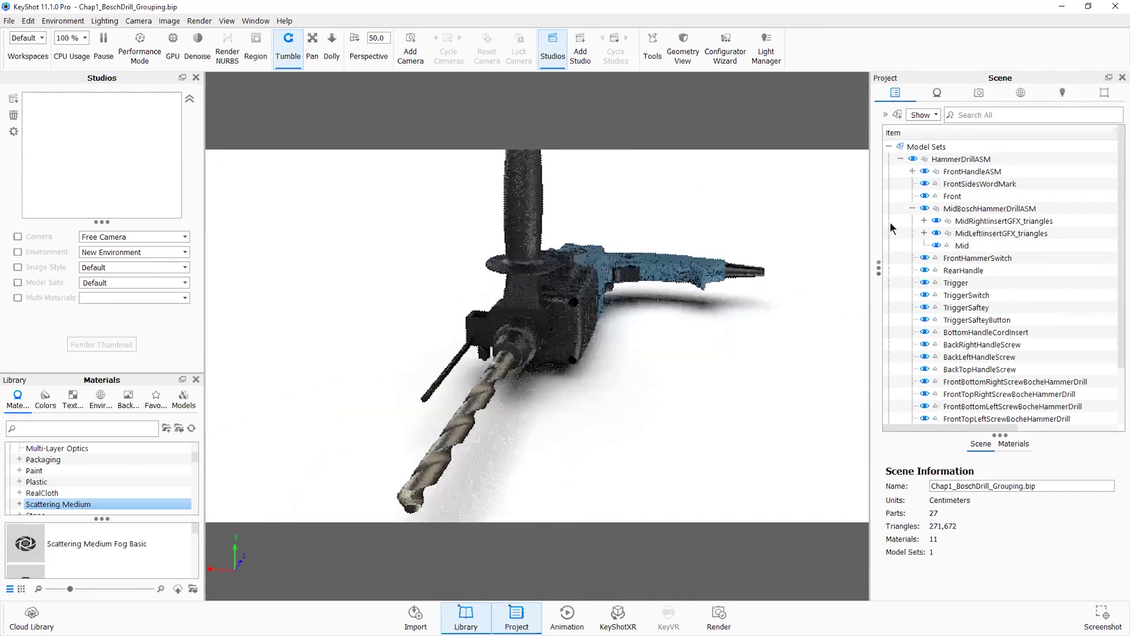
Select FrontHandleASM and FrontSidesWordMark in turn and examine where the wordmark sits on the drill from several angles.
click(973, 172)
click(975, 184)
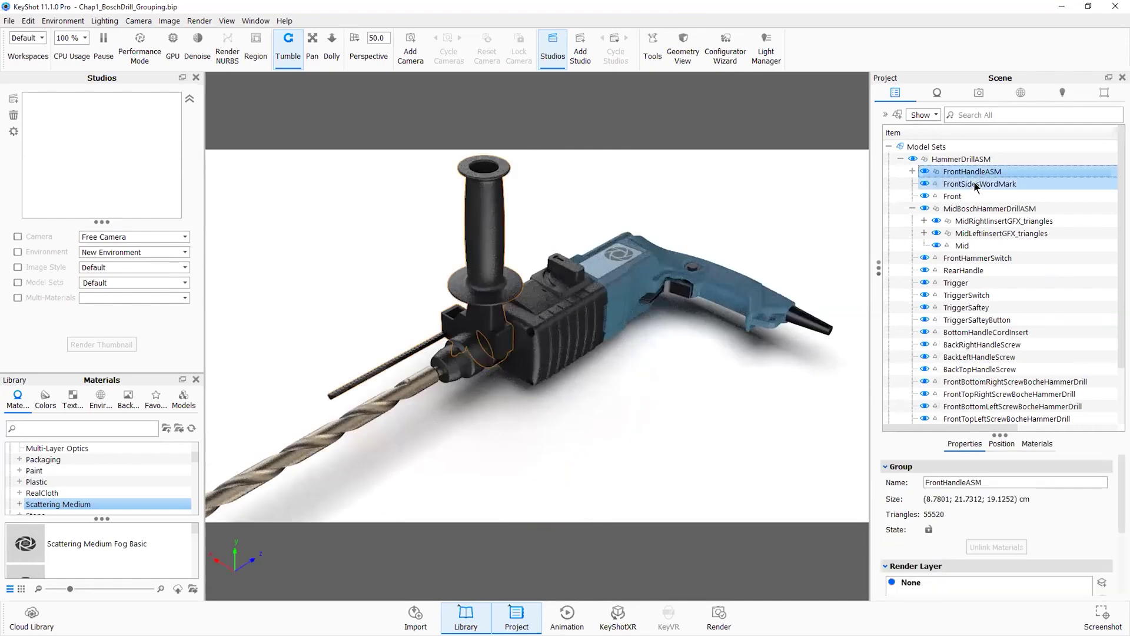
drag(560, 354, 564, 435)
scroll(612, 340, down, 3)
drag(594, 396, 606, 238)
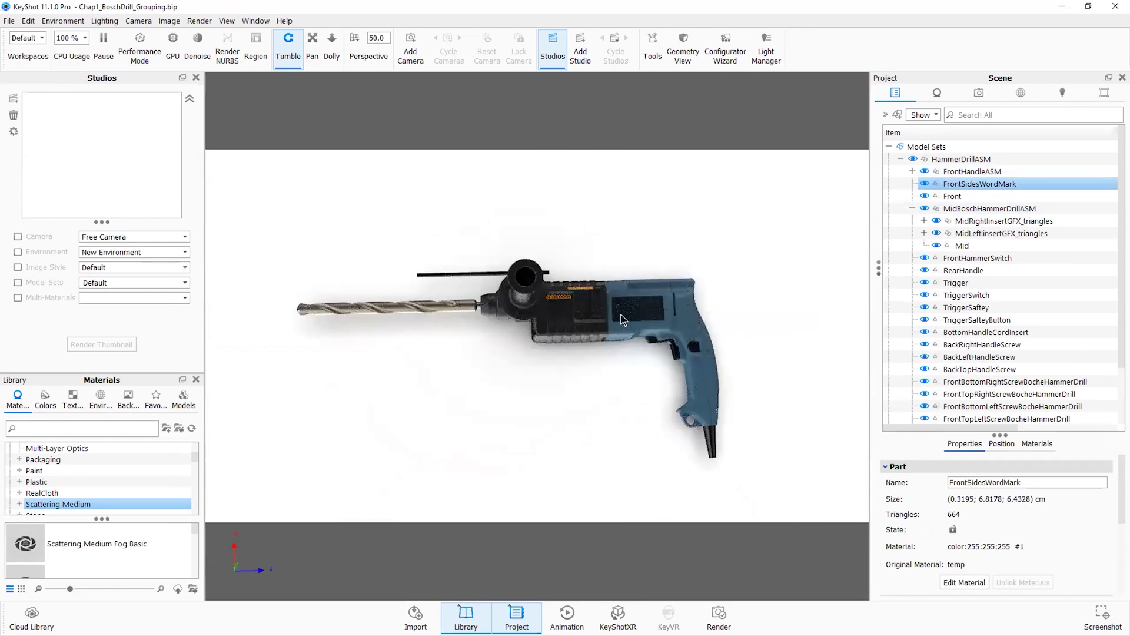
drag(628, 264, 572, 277)
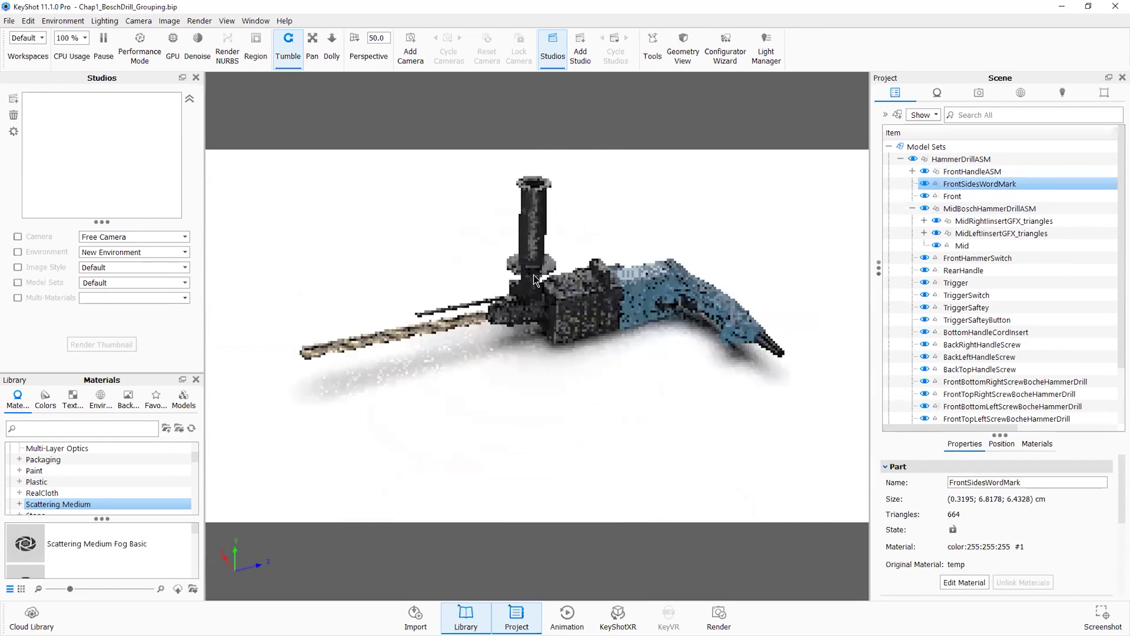
drag(527, 350, 574, 355)
drag(549, 166, 537, 370)
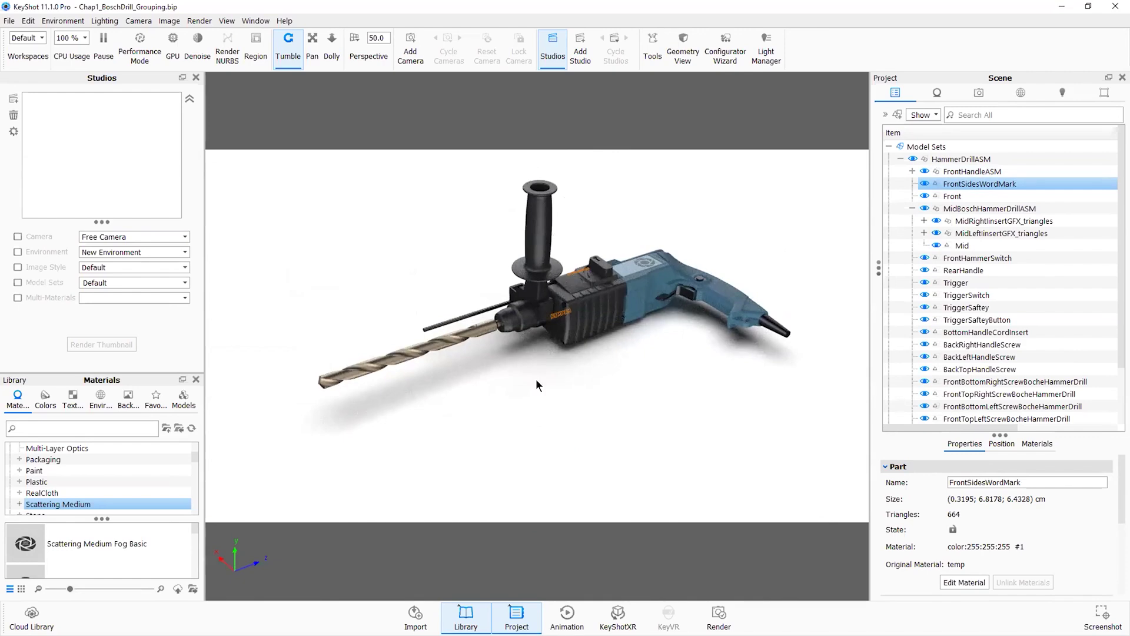
drag(528, 439, 607, 347)
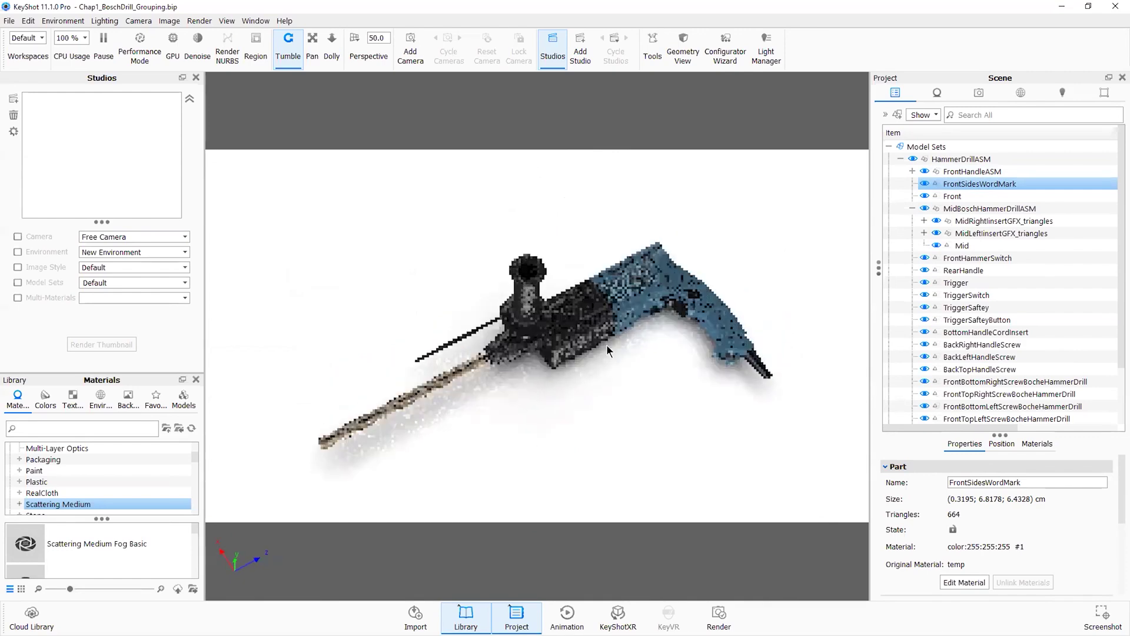
drag(595, 303, 606, 307)
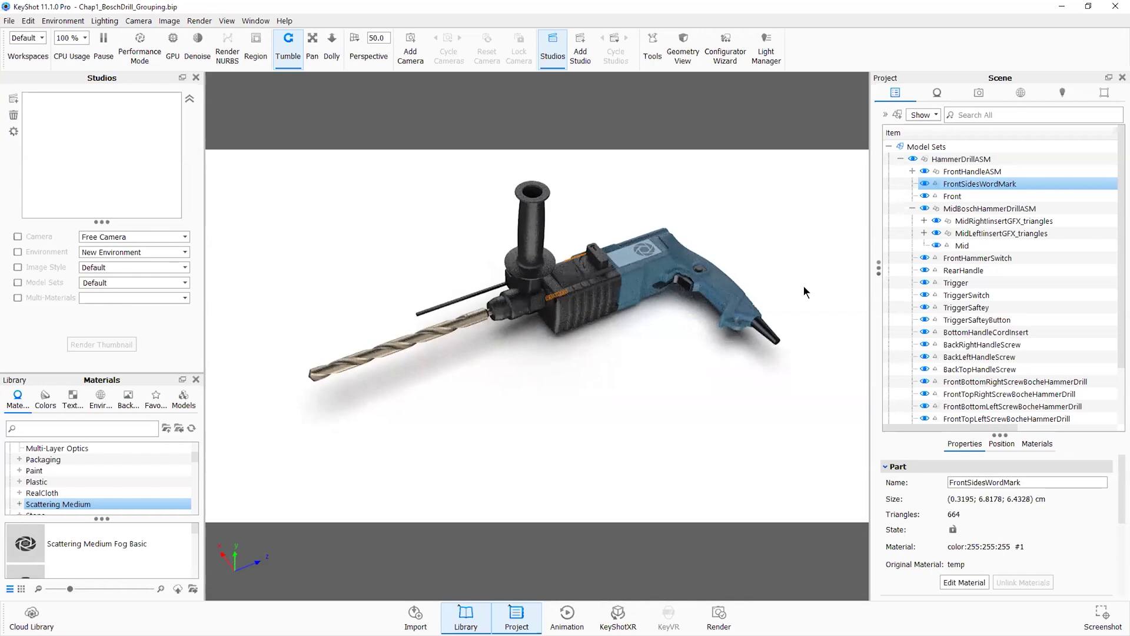
Collapse the MidBoschHammerDrillASM group in the scene tree.
ctrl+click(971, 172)
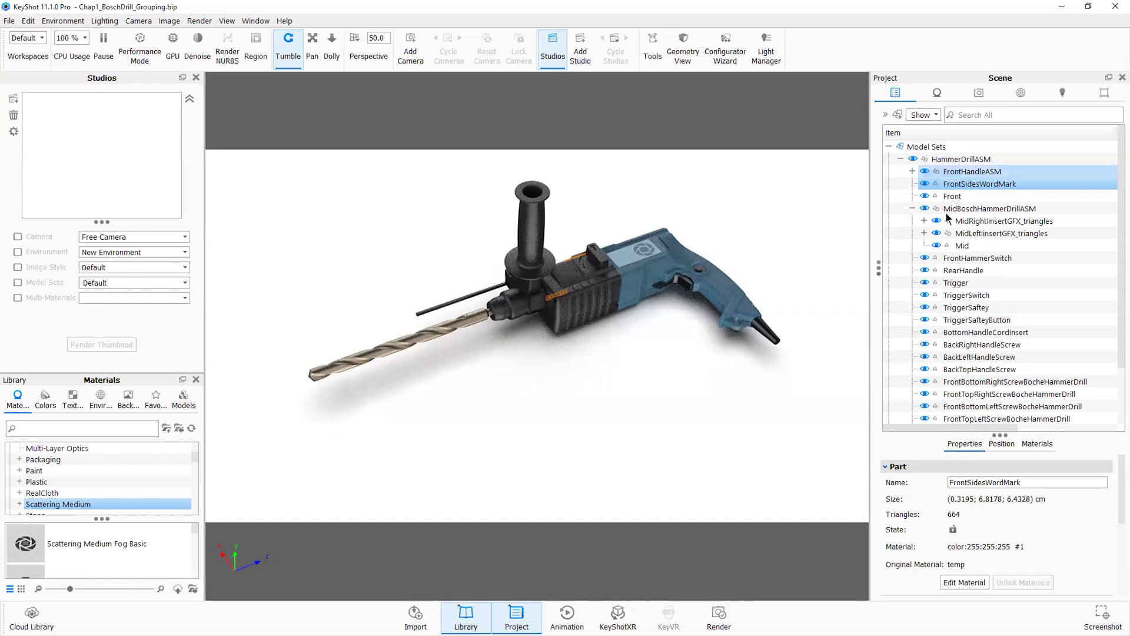
click(911, 207)
ctrl+click(975, 197)
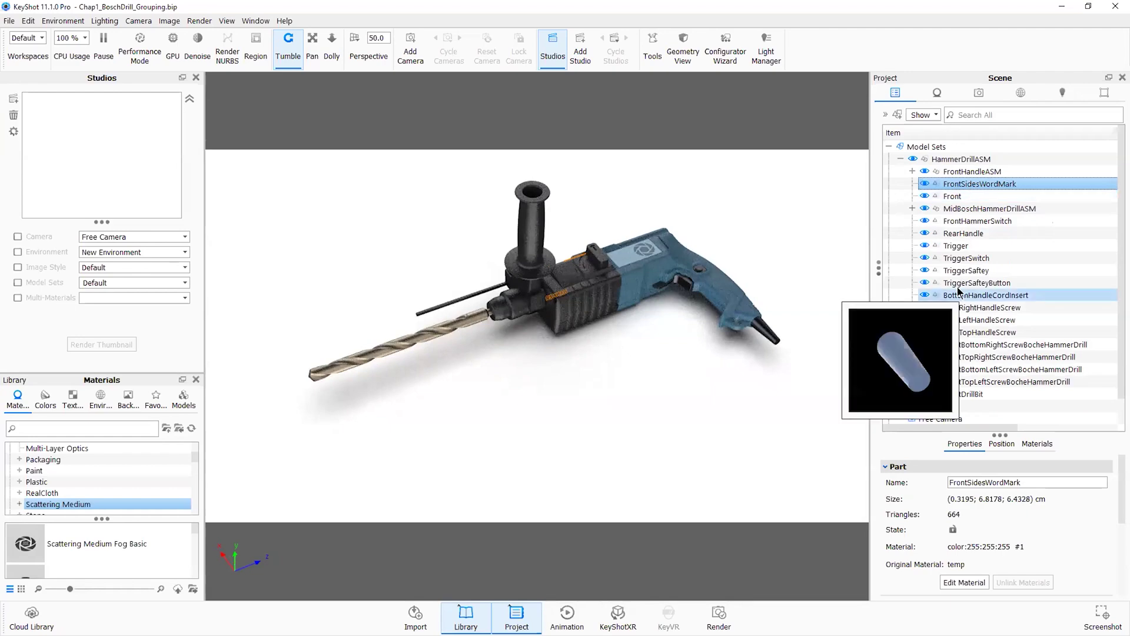
Search the scene tree for "Front" to find all front parts, and clear the search.
click(999, 116)
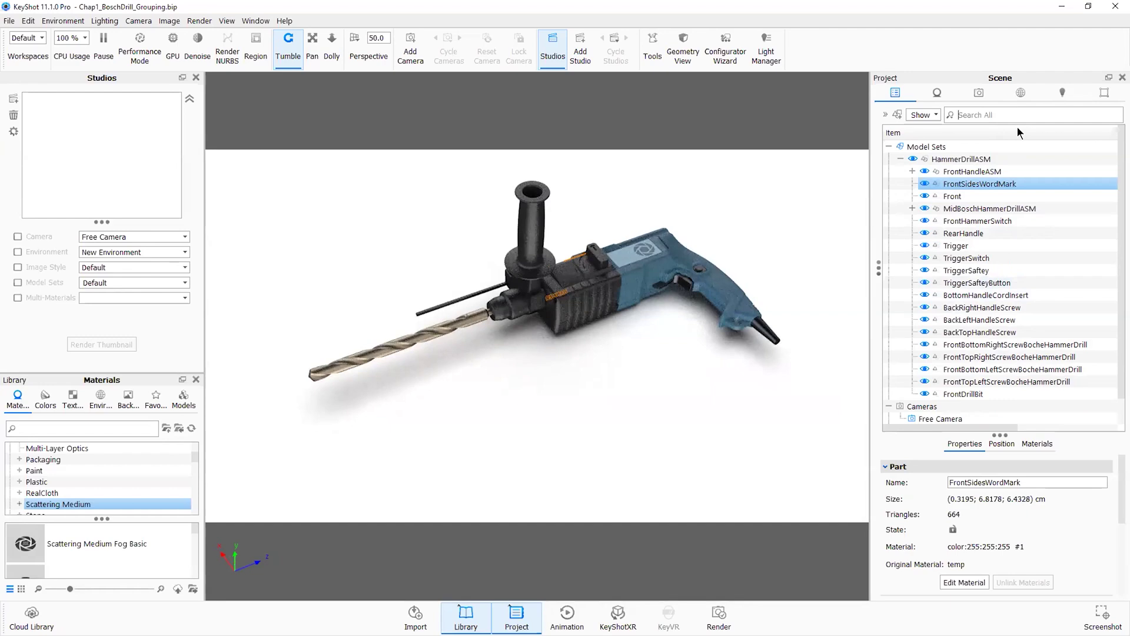
text(Front)
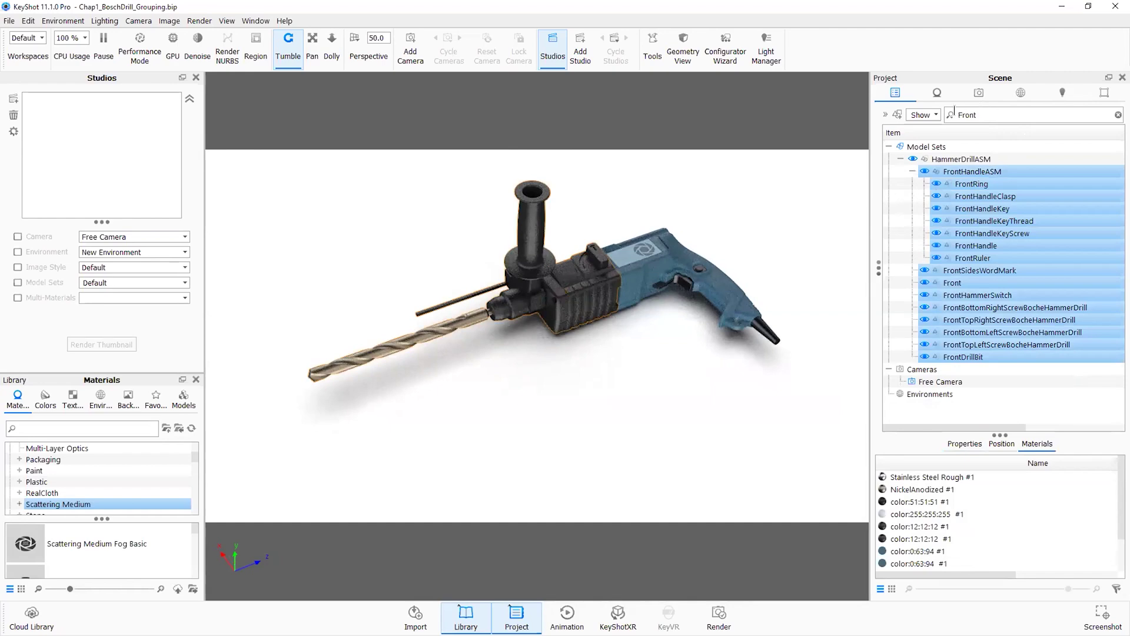
double_click(980, 112)
key(BackSpace)
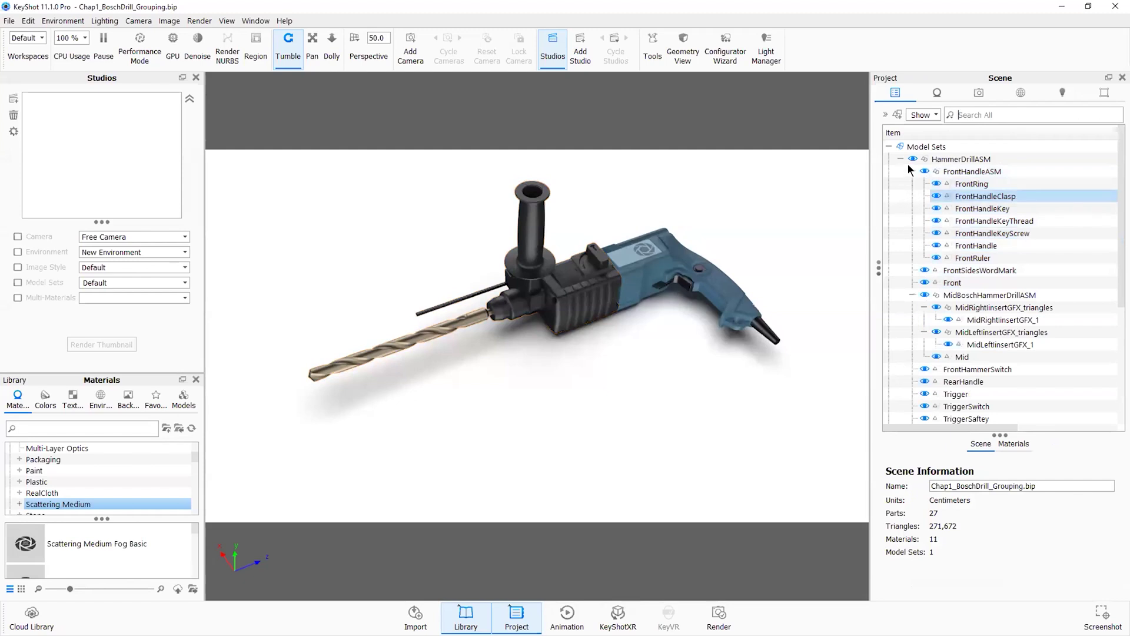
Collapse the FrontHandleASM group and review the whole HammerDrillASM hierarchy in both its collapsed and expanded form.
click(911, 171)
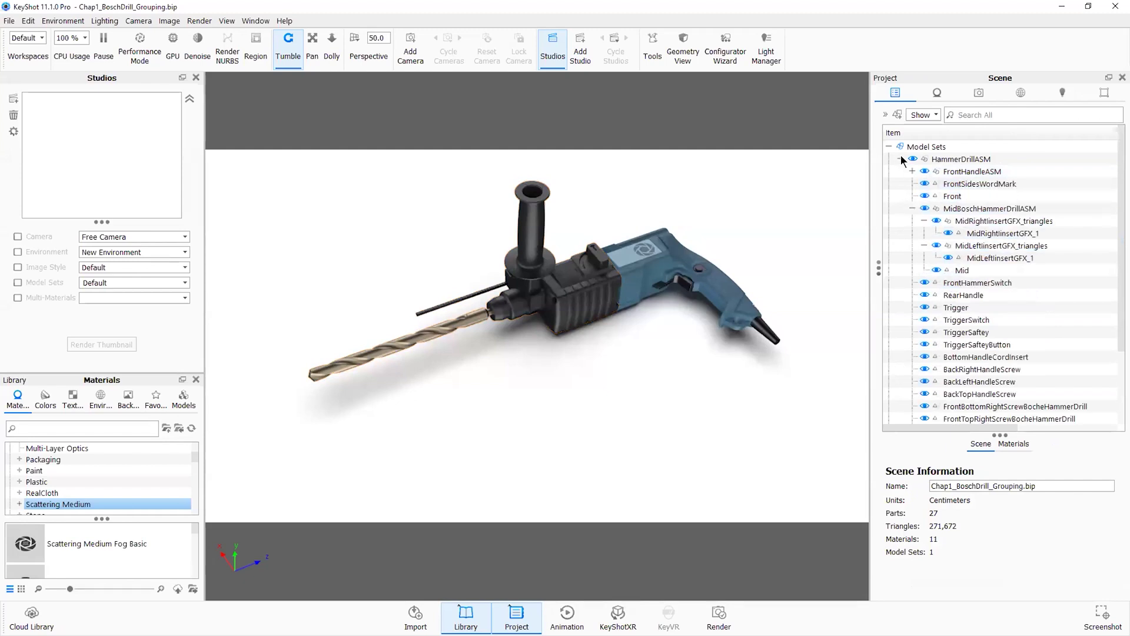
click(900, 159)
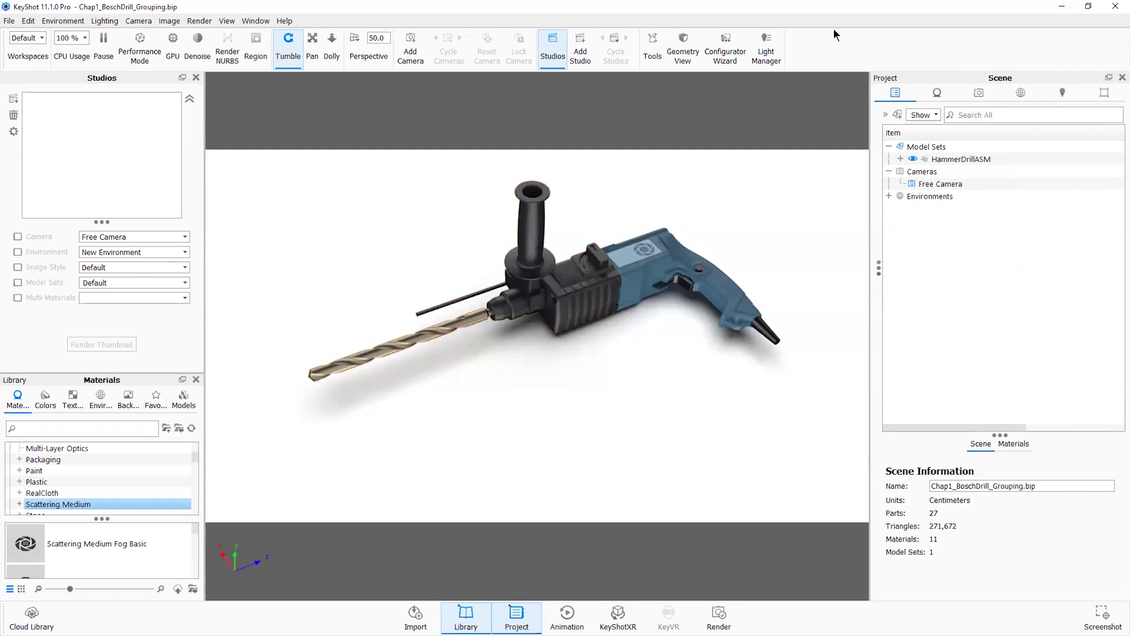
click(900, 159)
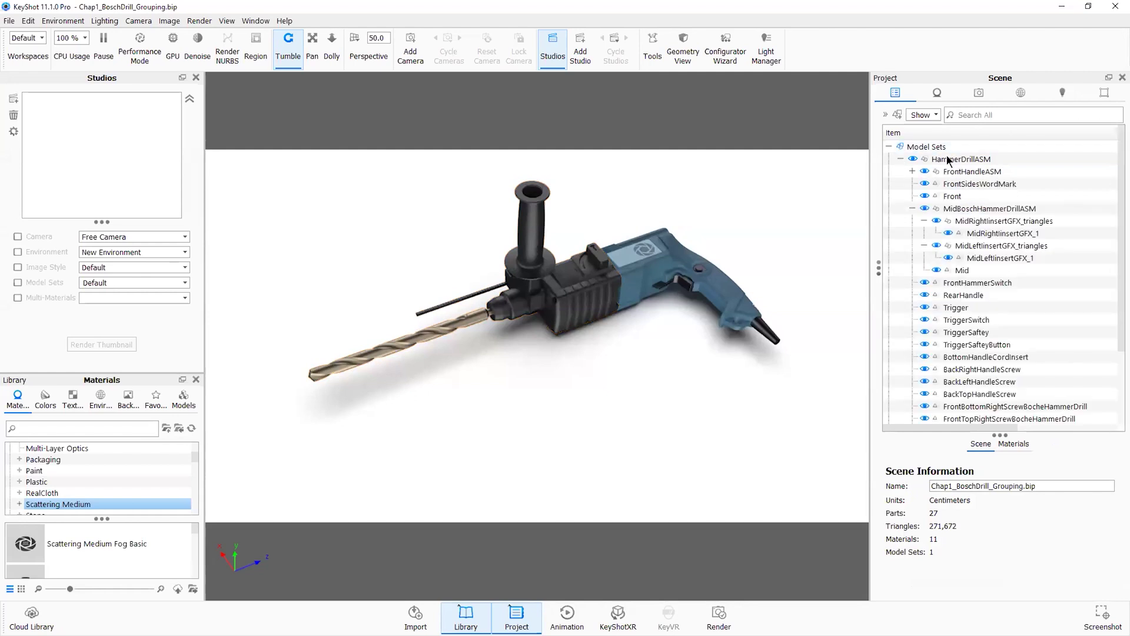
click(900, 158)
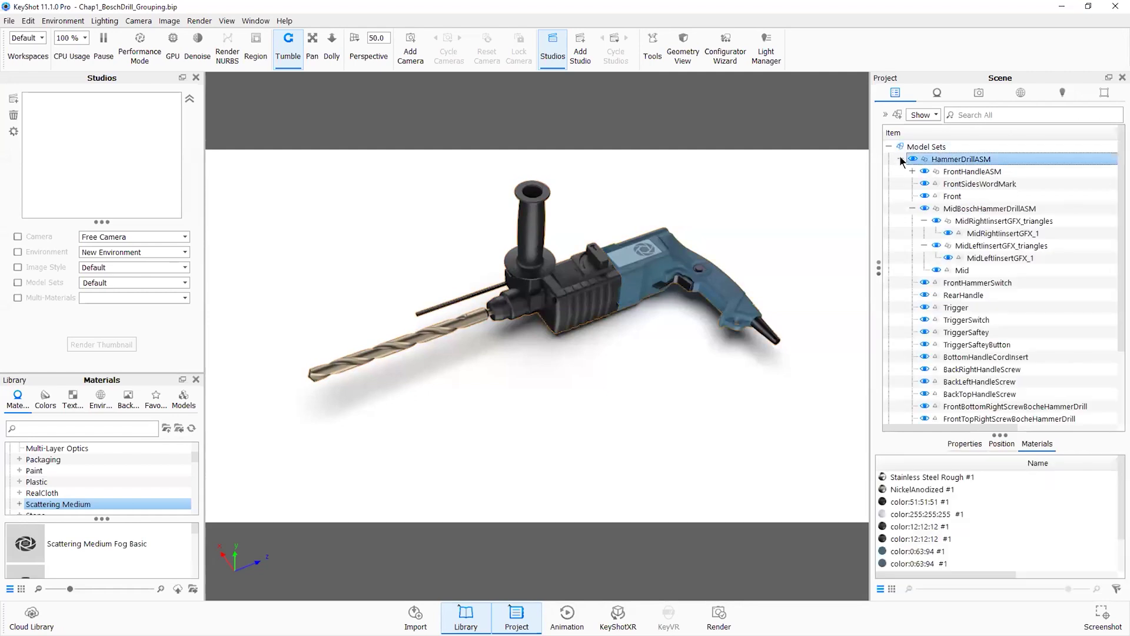
Toggle the HammerDrillASM hierarchy between collapsed and expanded, and examine the whole drill from several angles.
click(900, 159)
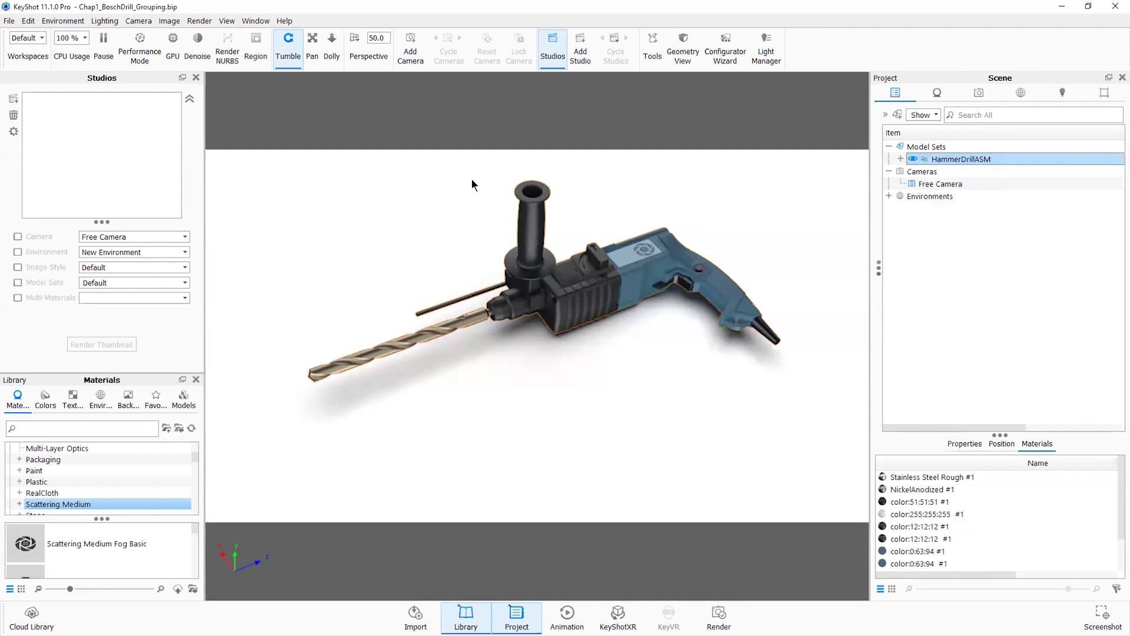
click(900, 159)
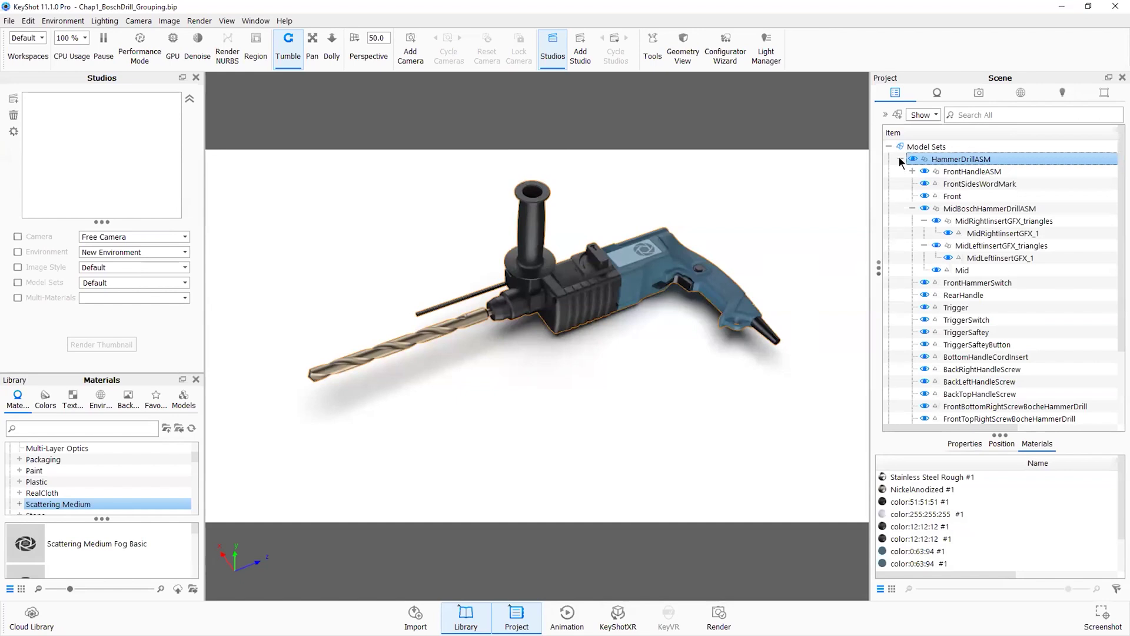
click(900, 159)
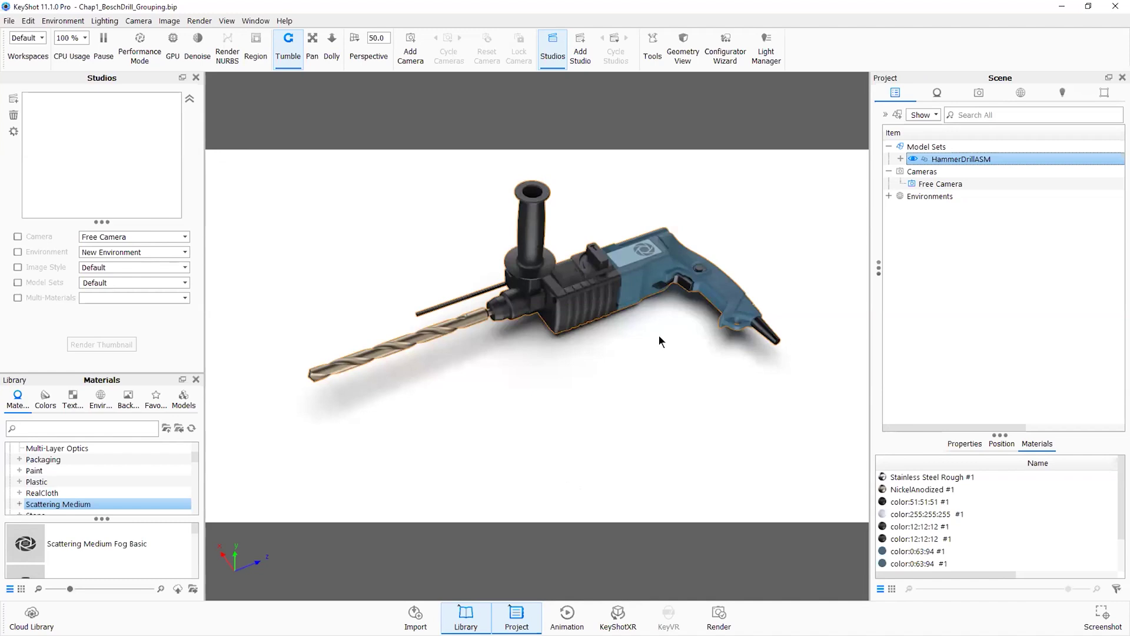
drag(673, 323, 675, 322)
drag(648, 378, 637, 354)
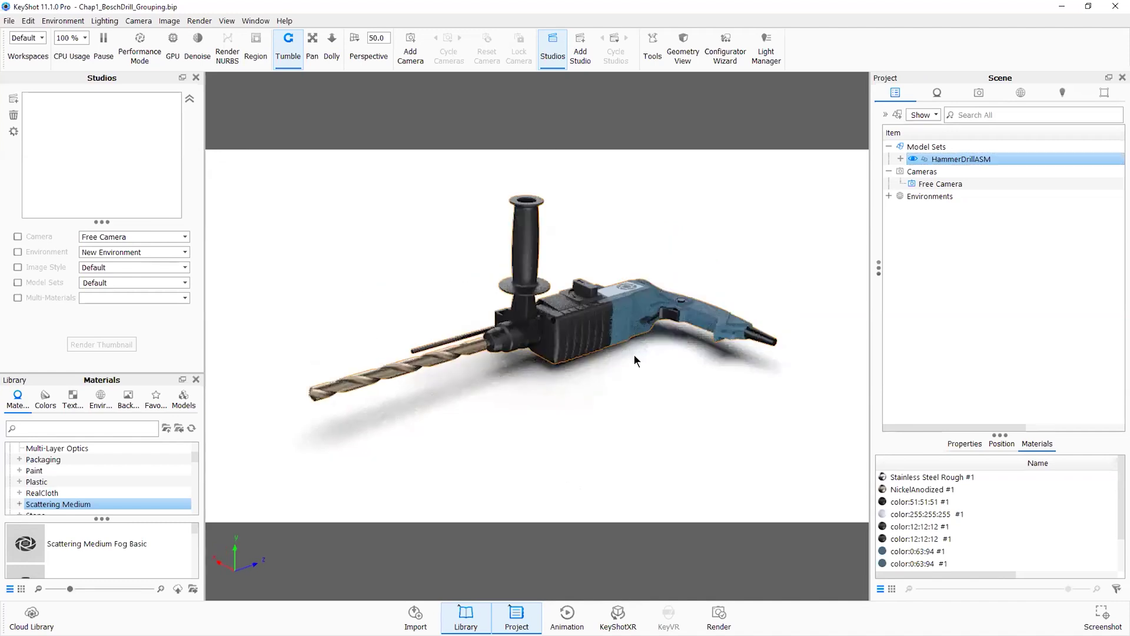
drag(389, 360, 382, 361)
drag(687, 331, 531, 295)
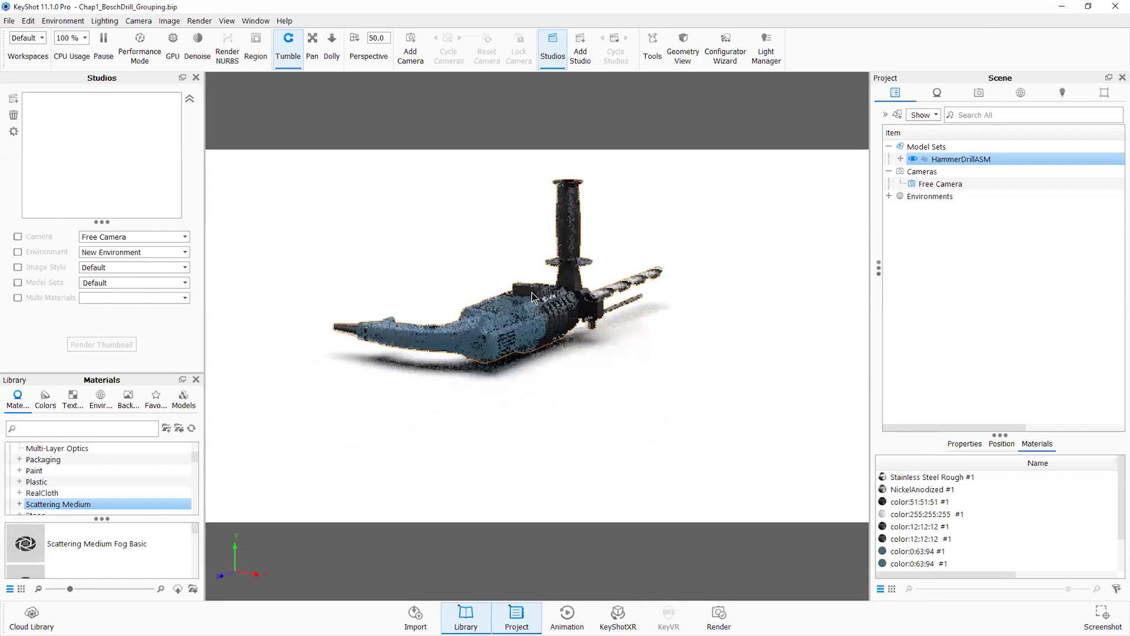
drag(560, 344, 462, 348)
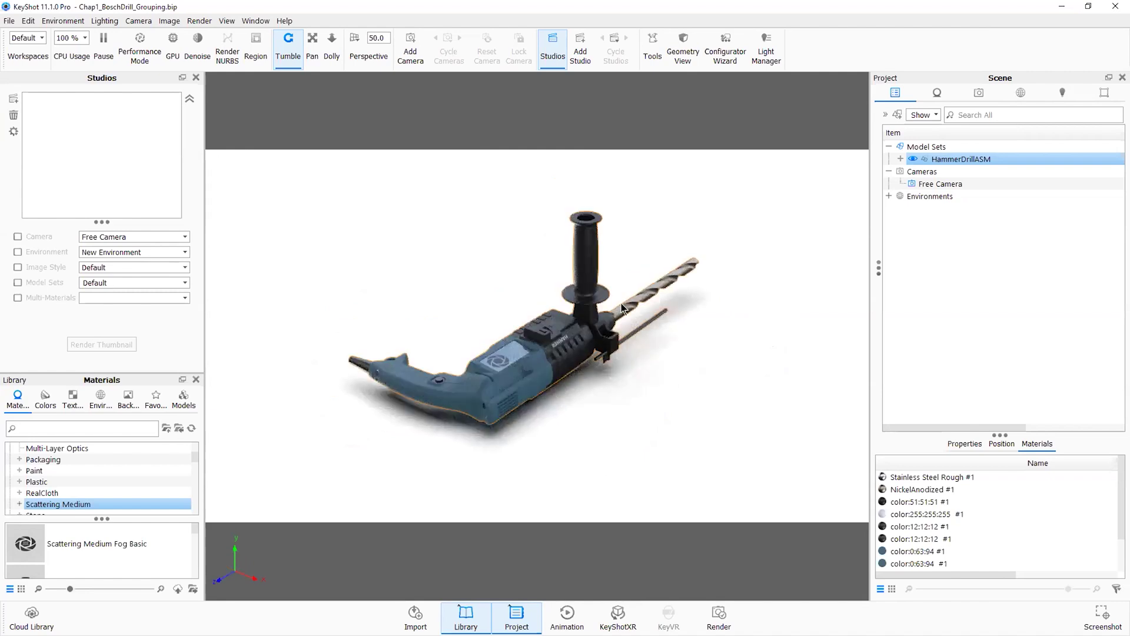
drag(665, 302, 690, 291)
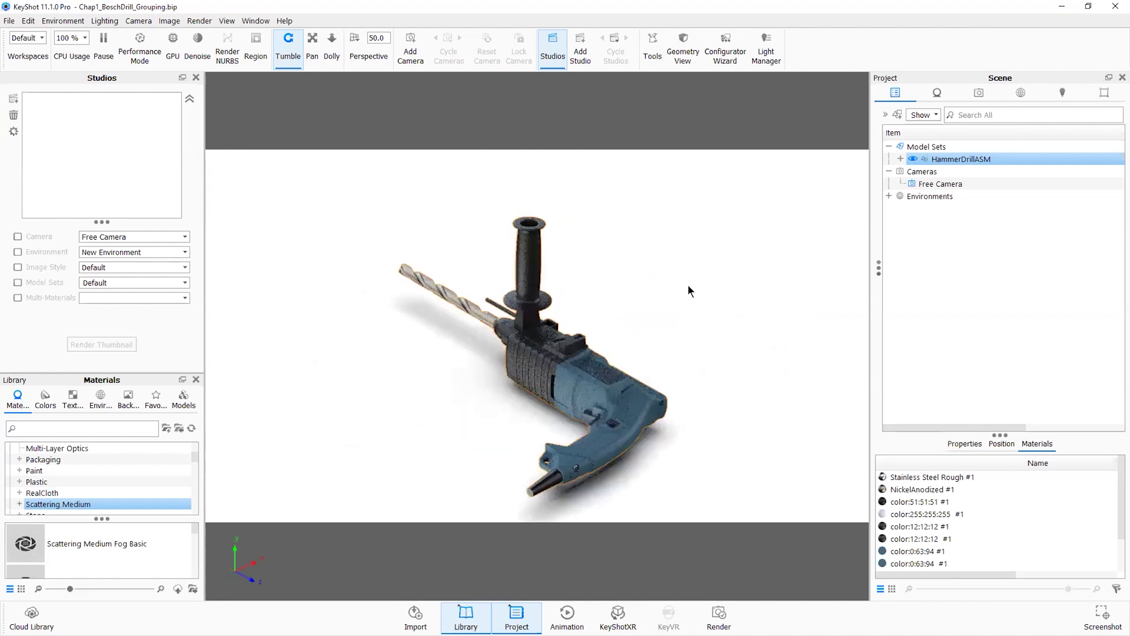
drag(674, 211, 683, 234)
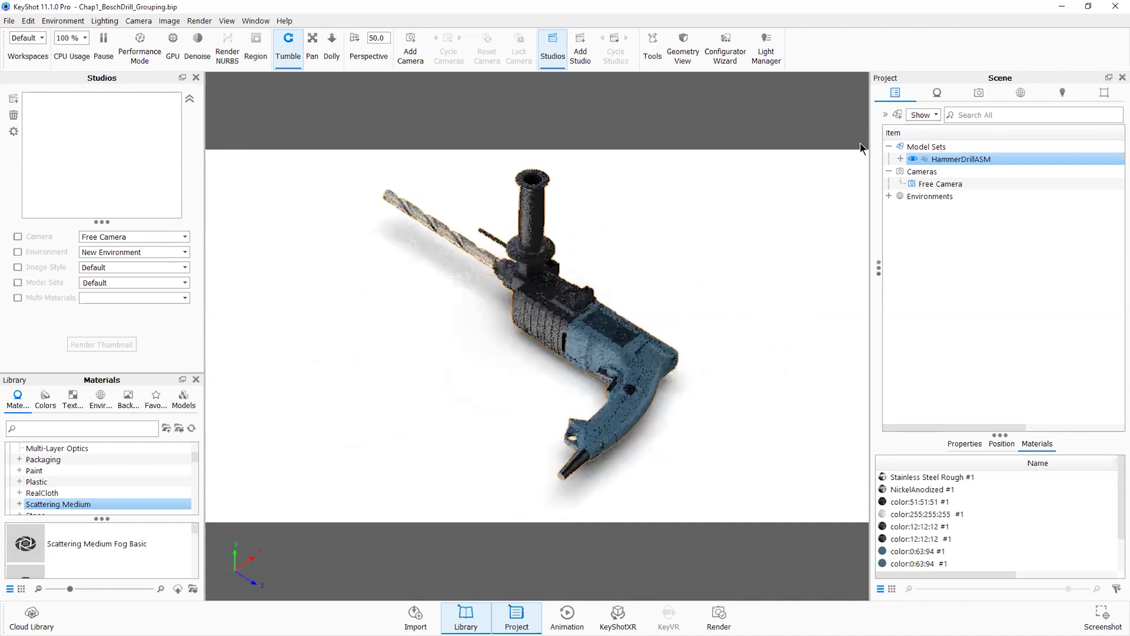
Expand HammerDrillASM, collapse its MidBoschHammerDrillASM group, and look over the individually named trigger parts.
click(900, 159)
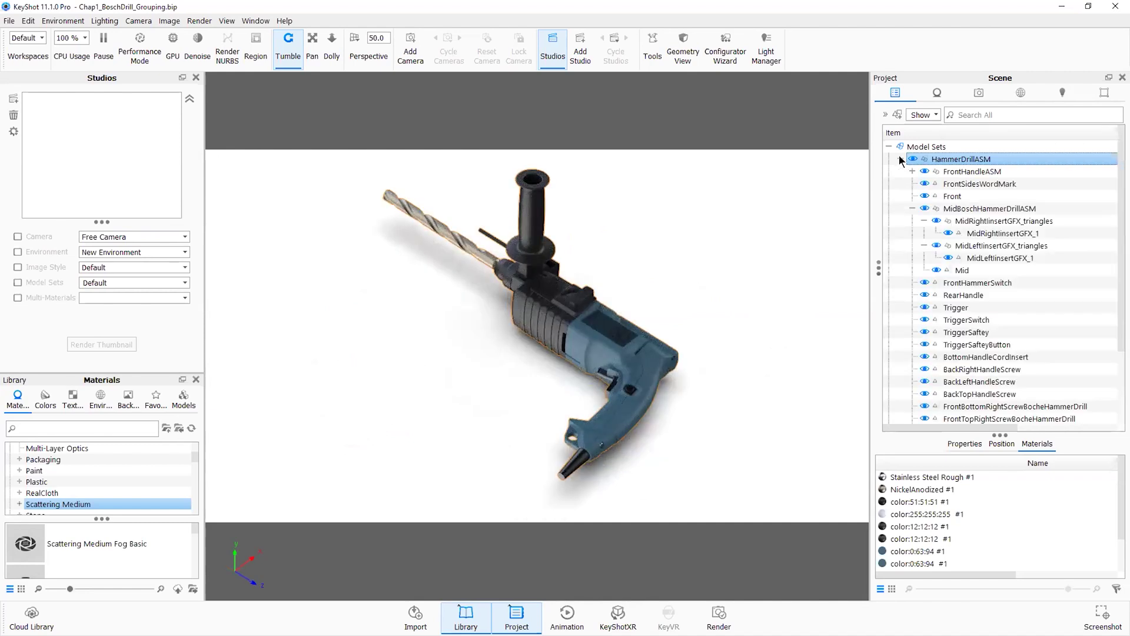
click(913, 208)
click(971, 271)
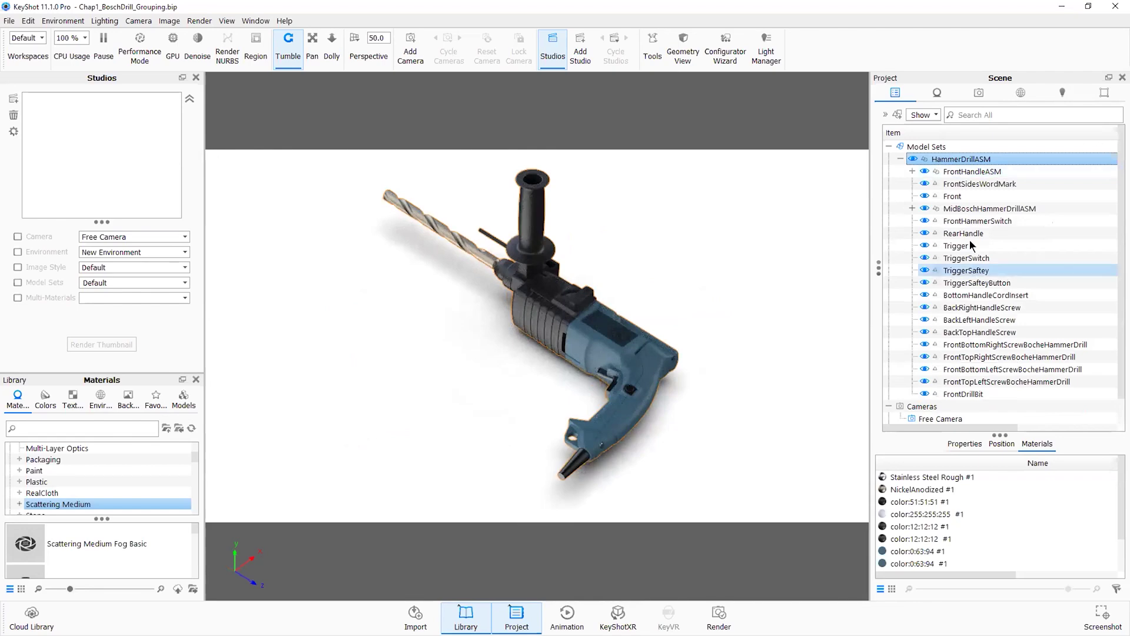
click(968, 245)
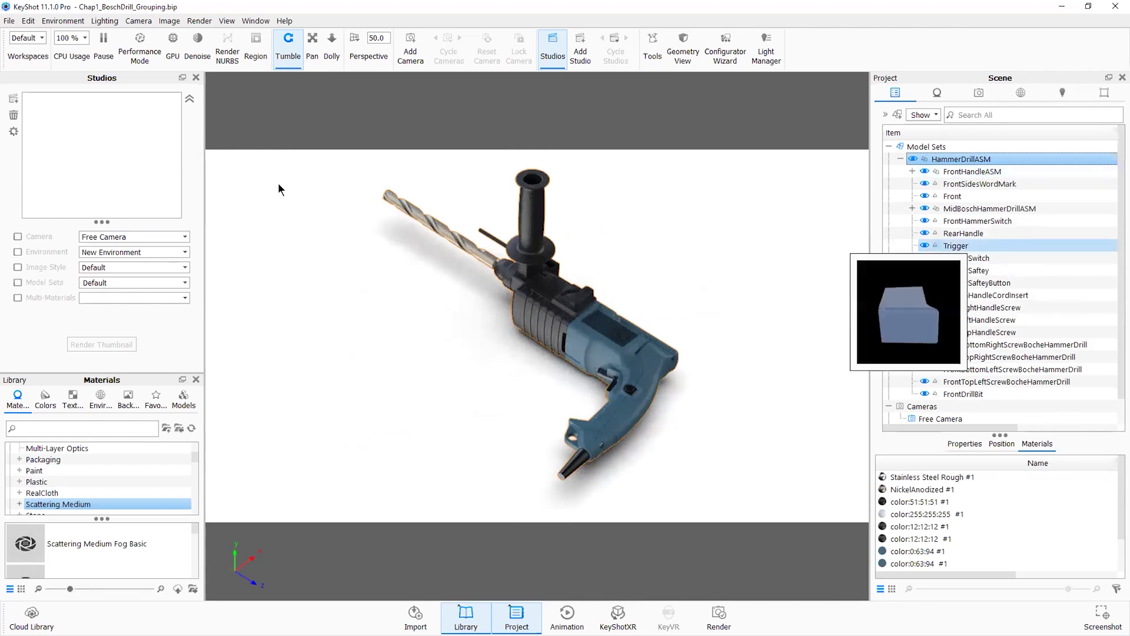
mouse_move(617, 208)
mouse_down()
mouse_move(646, 209)
mouse_move(623, 197)
mouse_up()
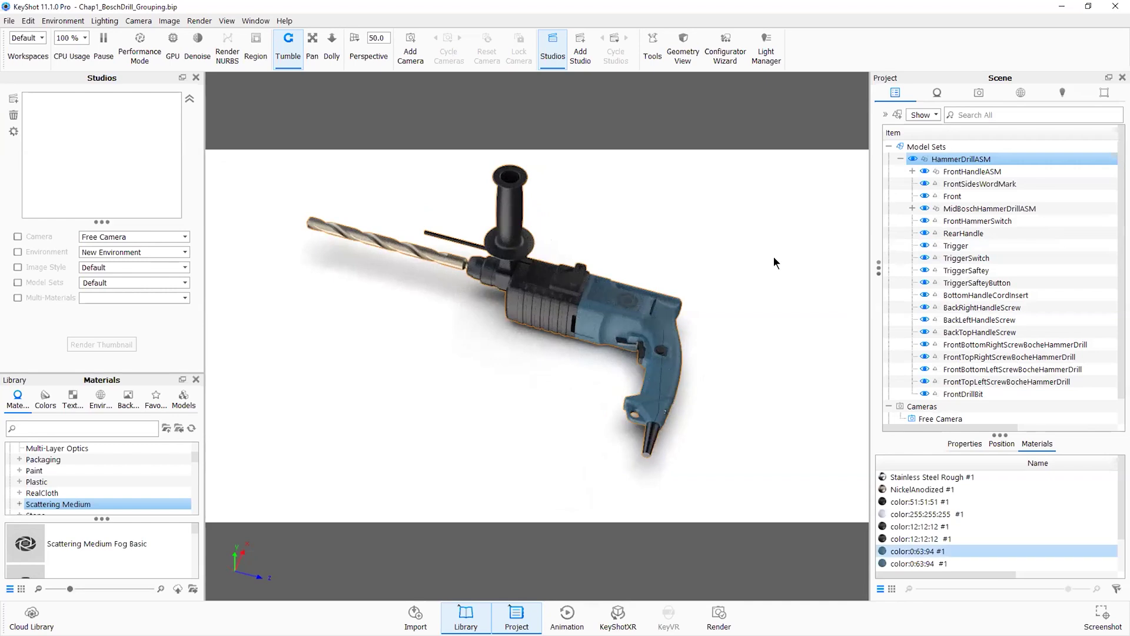
Show the position settings of HammerDrillASM and enlarge their area so all transform values fit.
click(967, 445)
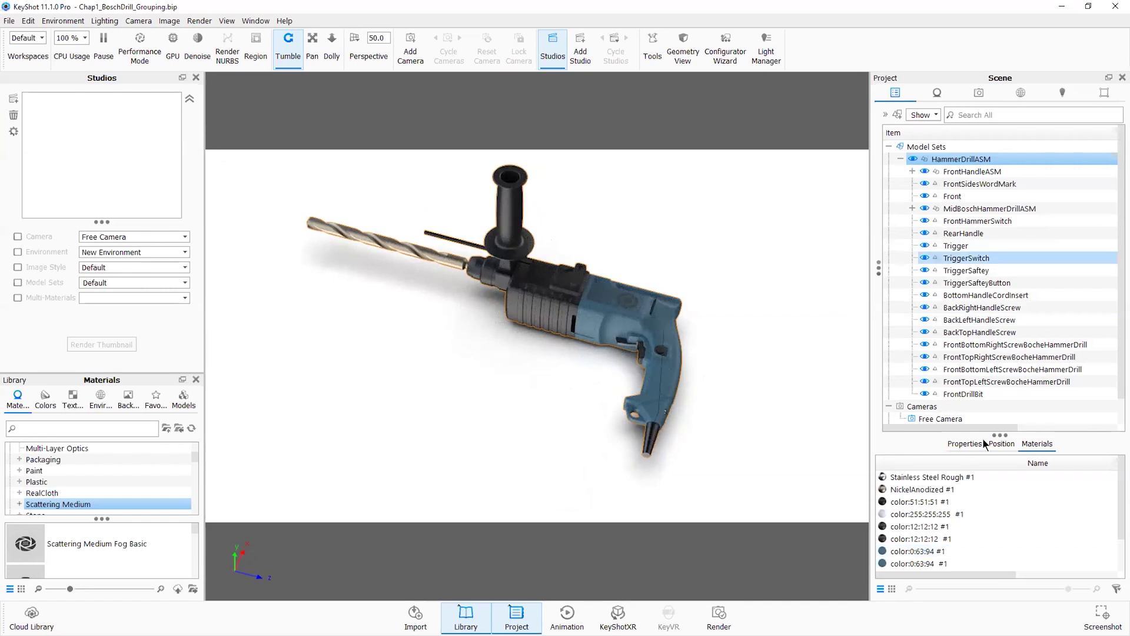
click(1004, 446)
drag(996, 434, 985, 321)
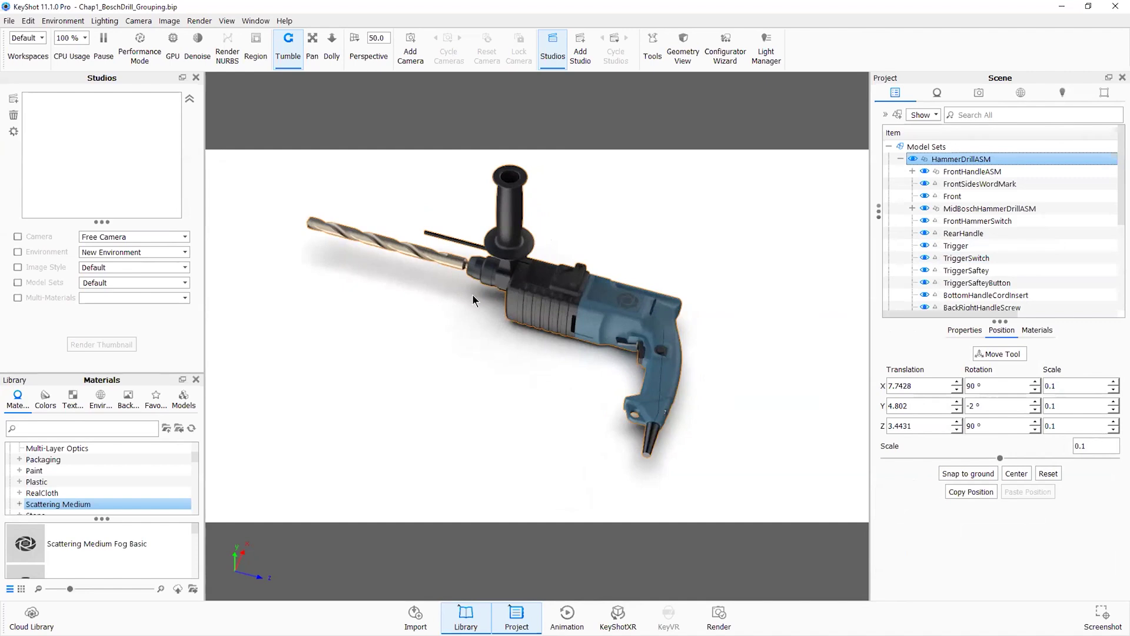
key(ctrl+z)
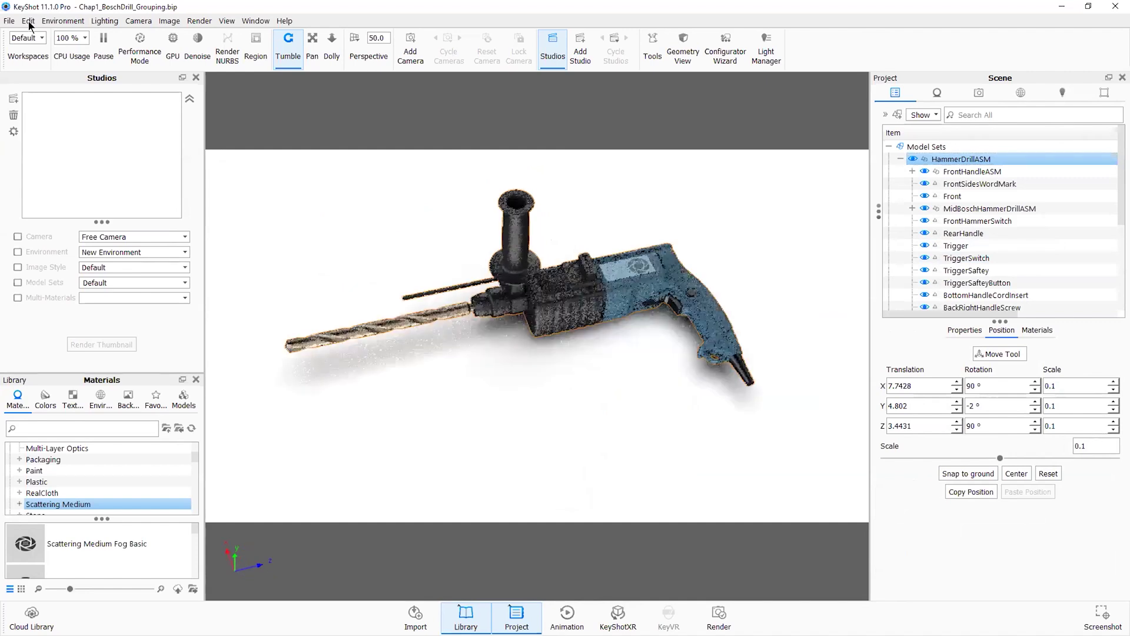
Check which scene units are set for the drill scene without changing them.
click(28, 21)
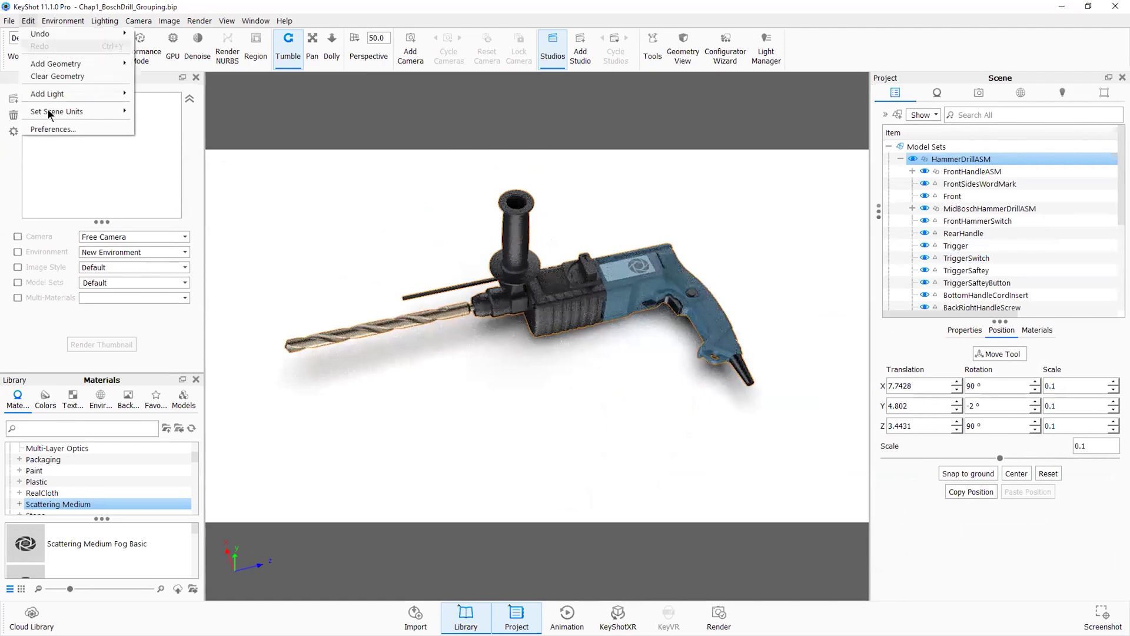
mouse_move(99, 111)
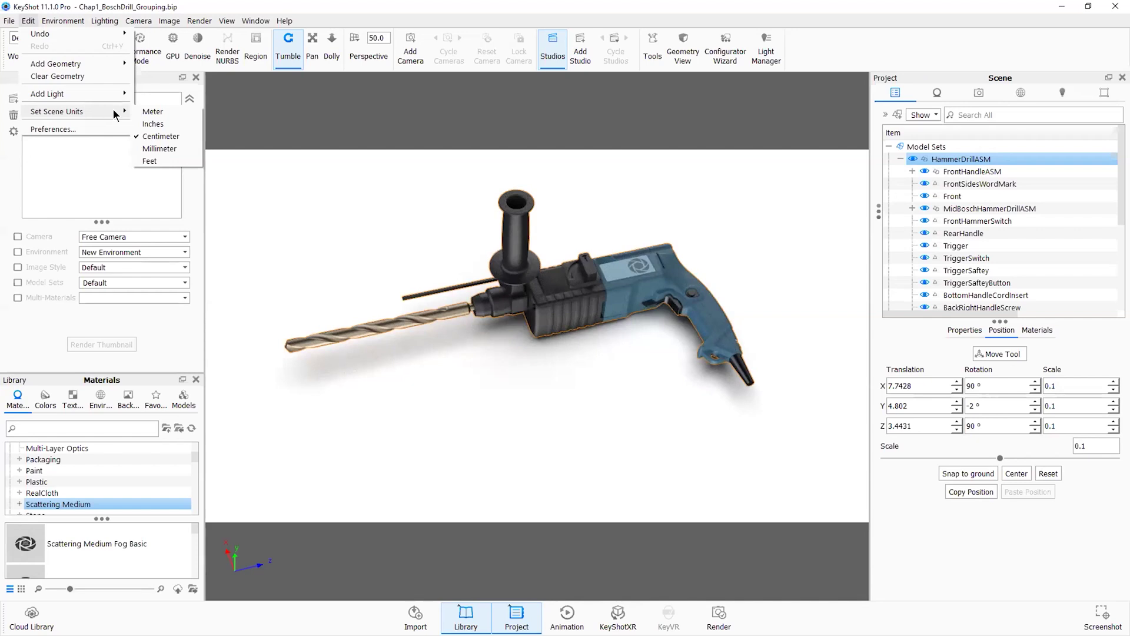
click(707, 332)
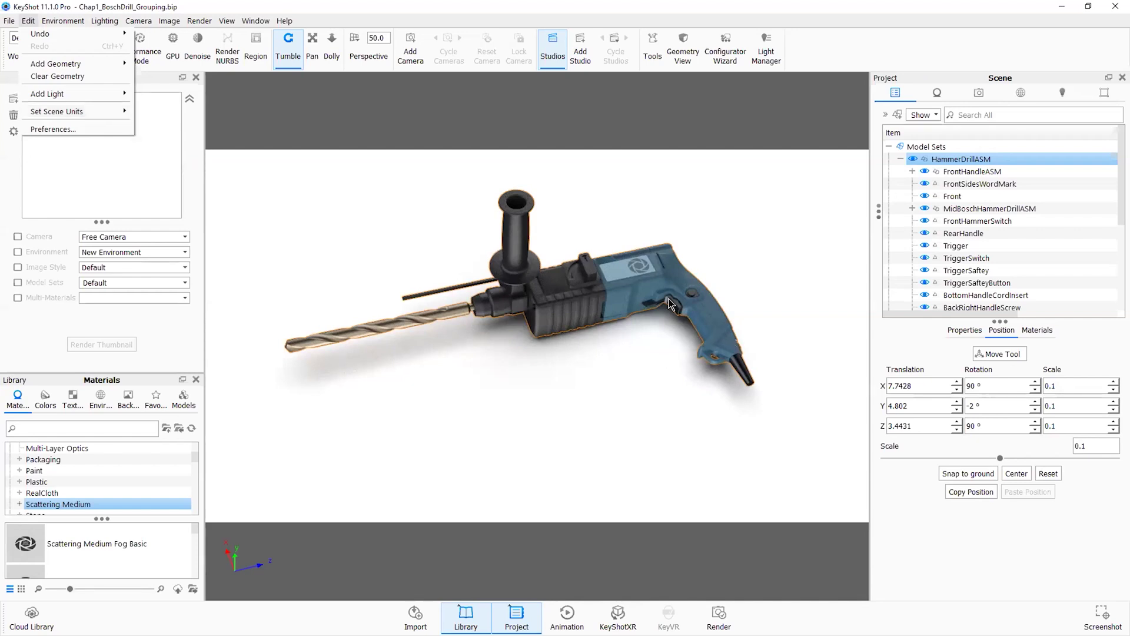
drag(687, 335, 710, 269)
middle_drag(710, 268, 720, 303)
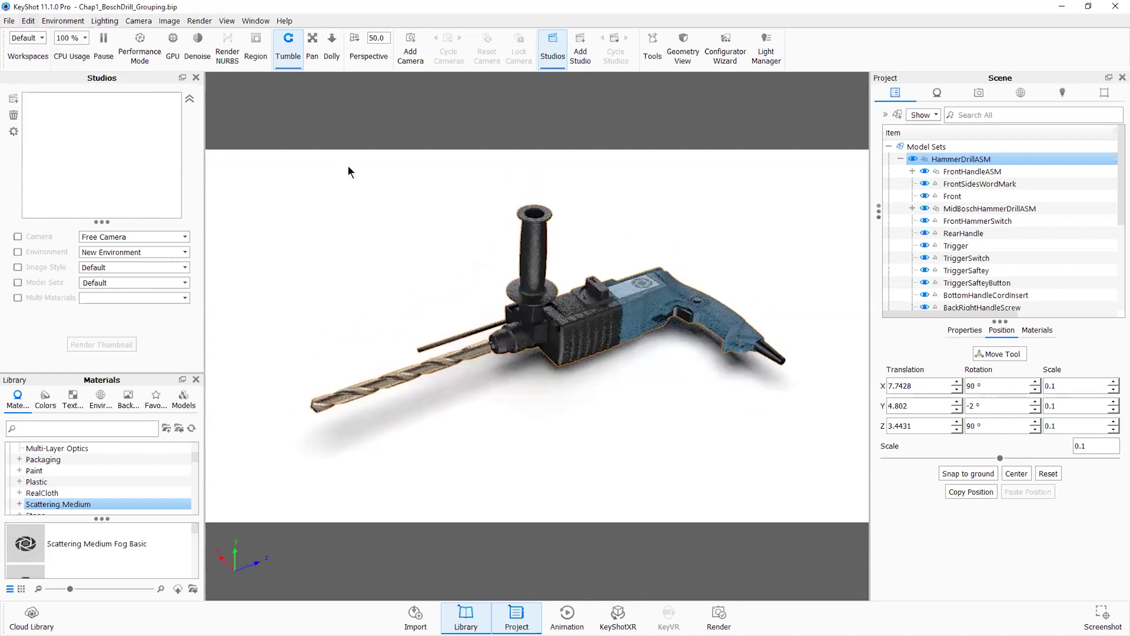
Collapse HammerDrillASM and inspect its scale setting and the overall drill from slightly different angles.
click(898, 158)
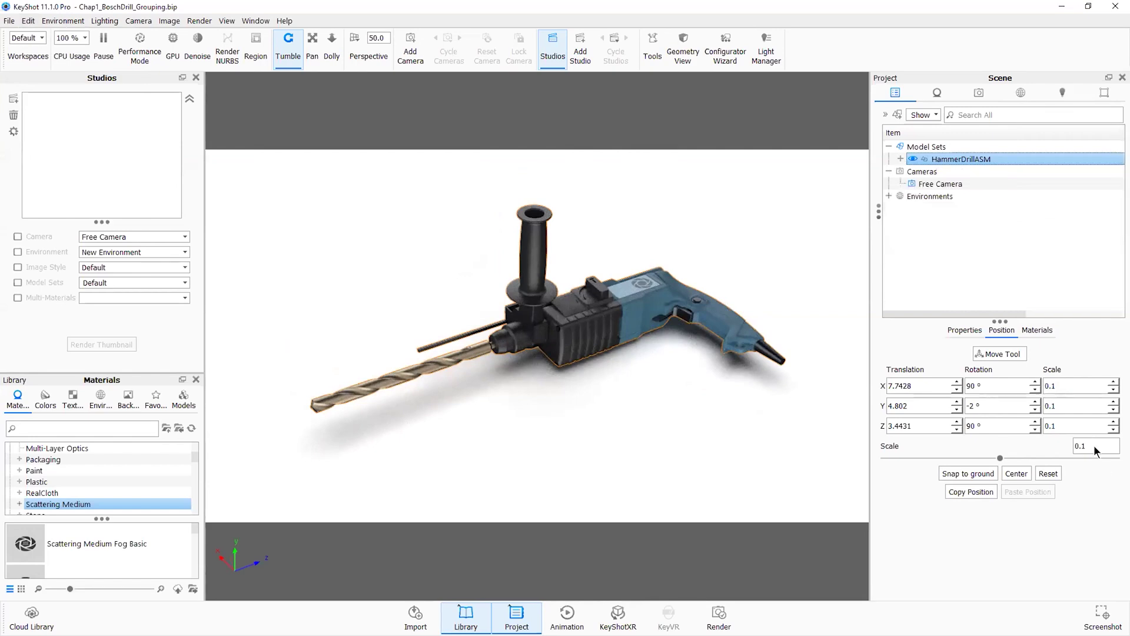
drag(634, 406, 578, 372)
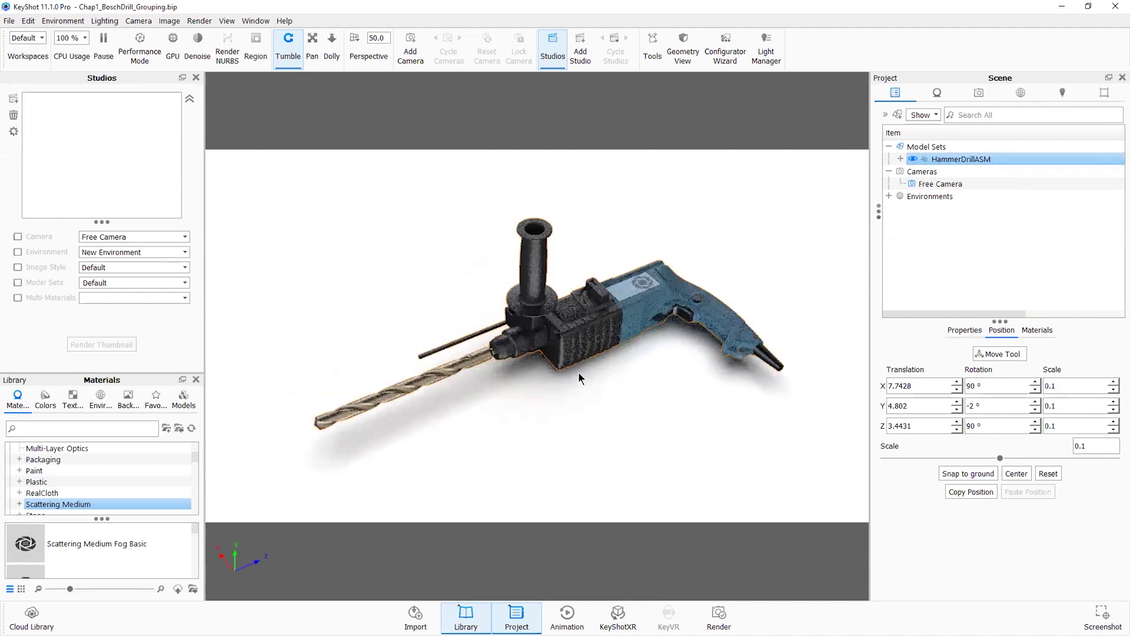
middle_drag(741, 246, 720, 238)
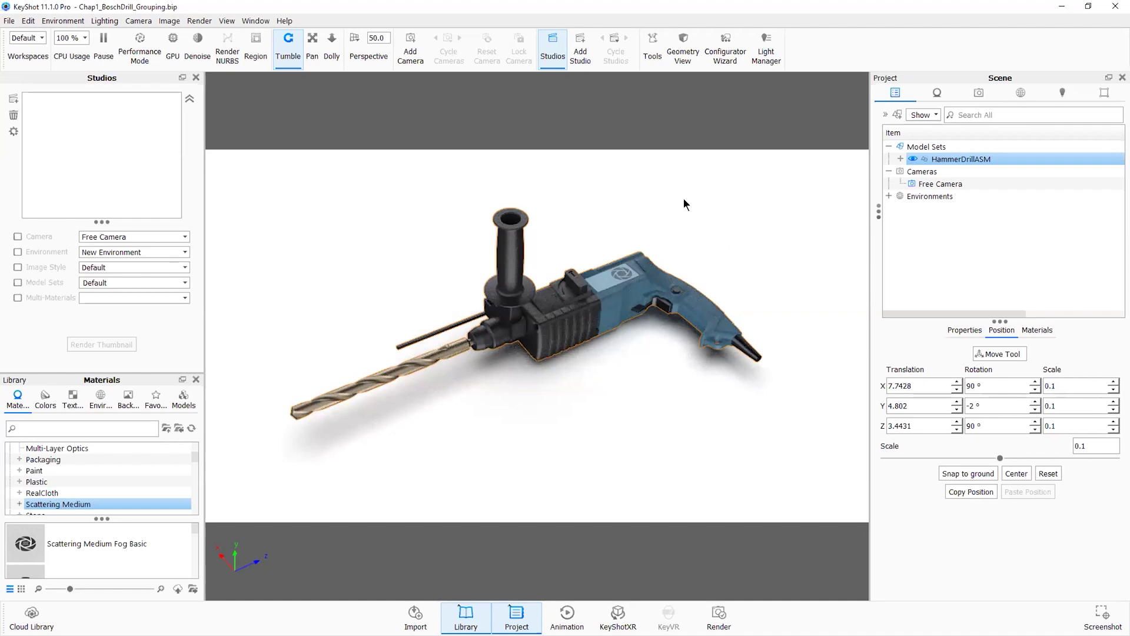
mouse_move(683, 201)
mouse_down()
mouse_move(687, 284)
mouse_move(684, 194)
mouse_up()
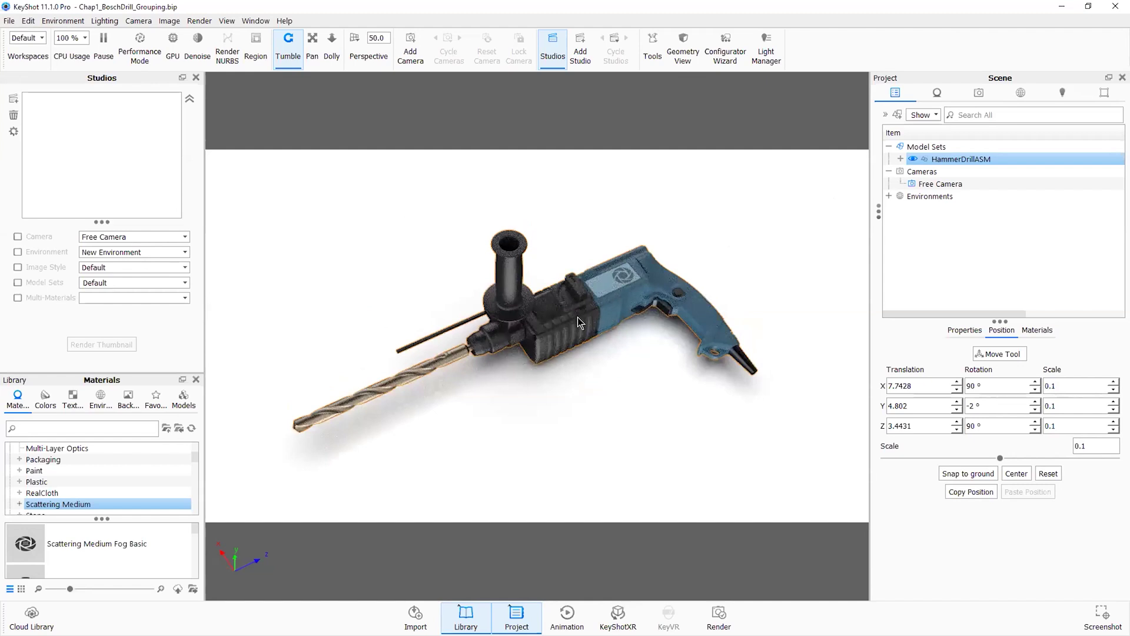
drag(562, 388, 617, 324)
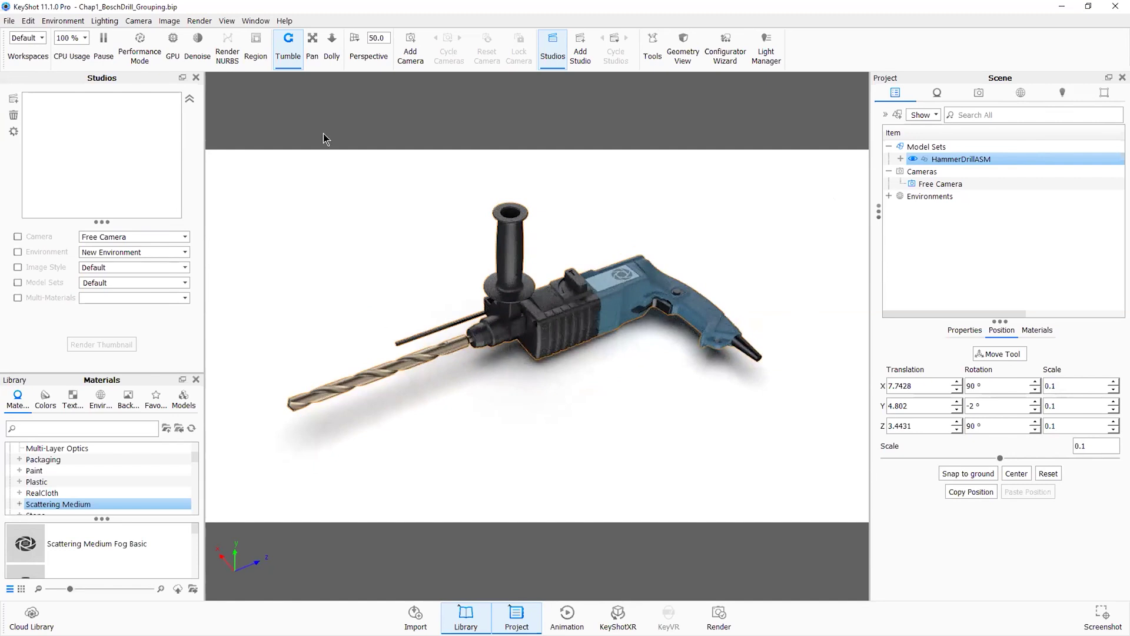
Expand HammerDrillASM and review its list of parts down to the screws and drill bit.
click(900, 159)
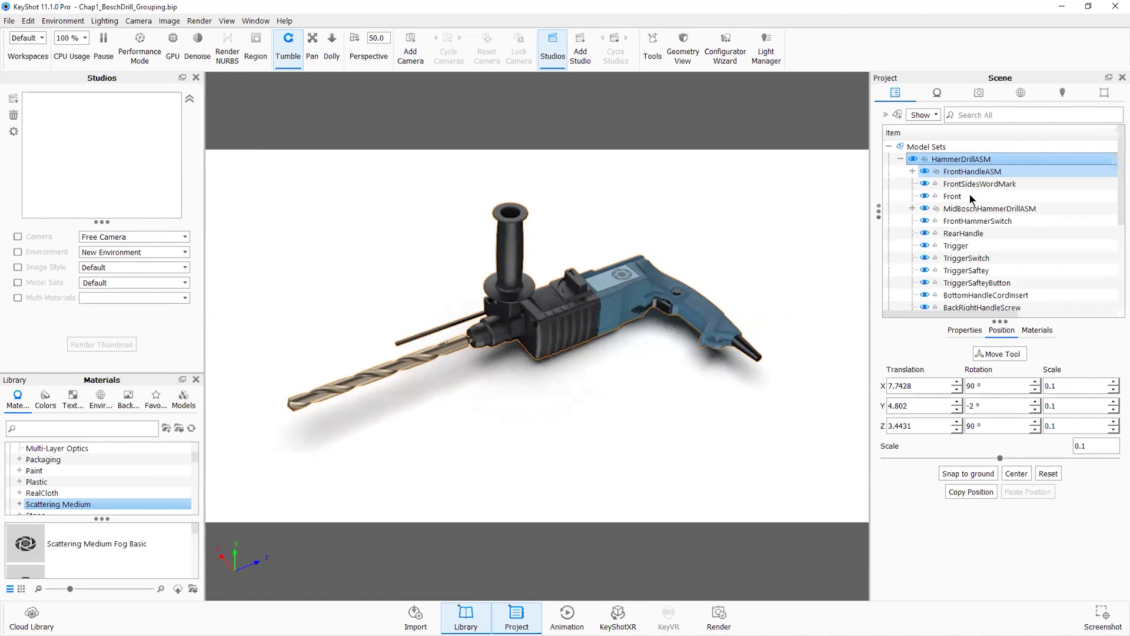
scroll(964, 238, down, 3)
click(964, 258)
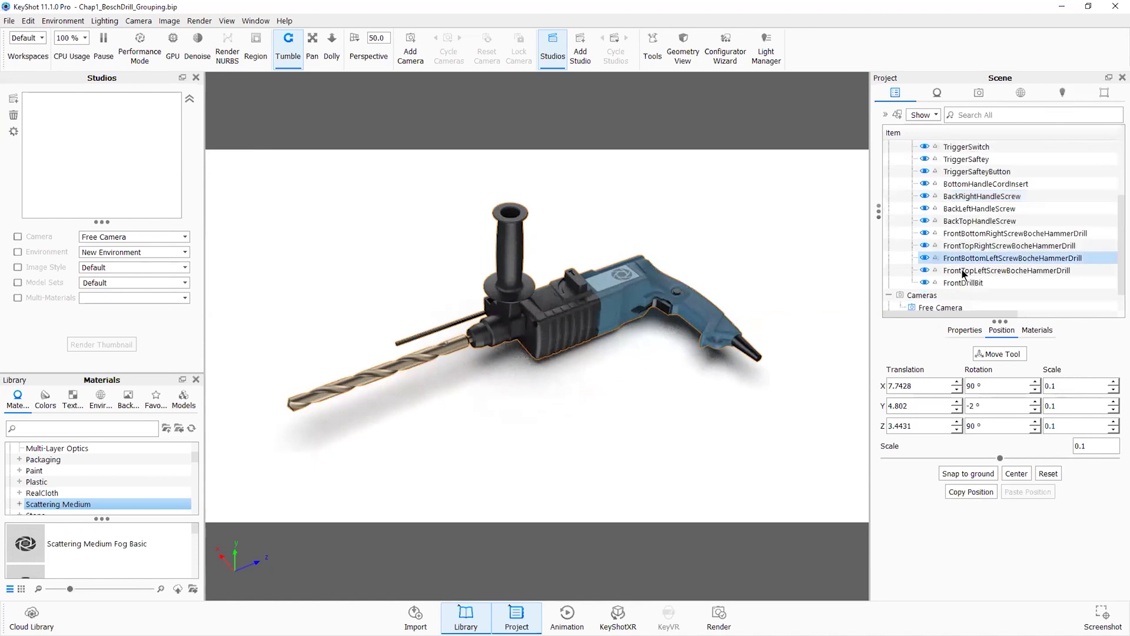
Open the recent scene Chap2_BoschDrill_AnimationWizardChaining.bip, discarding the changes to the current scene.
click(10, 22)
mouse_move(137, 91)
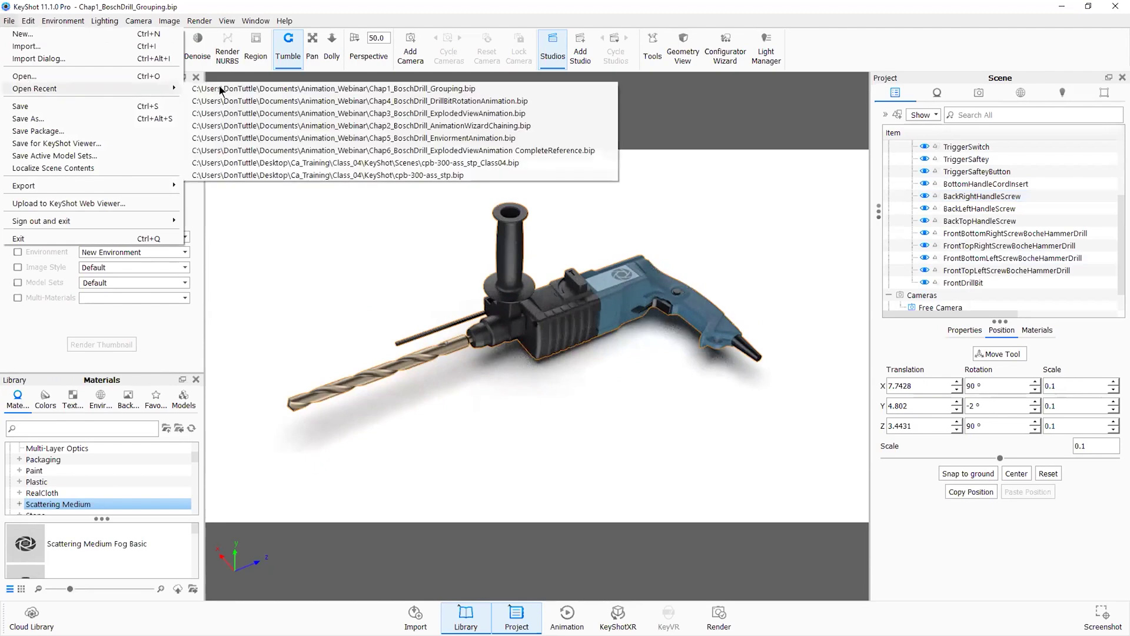
click(289, 127)
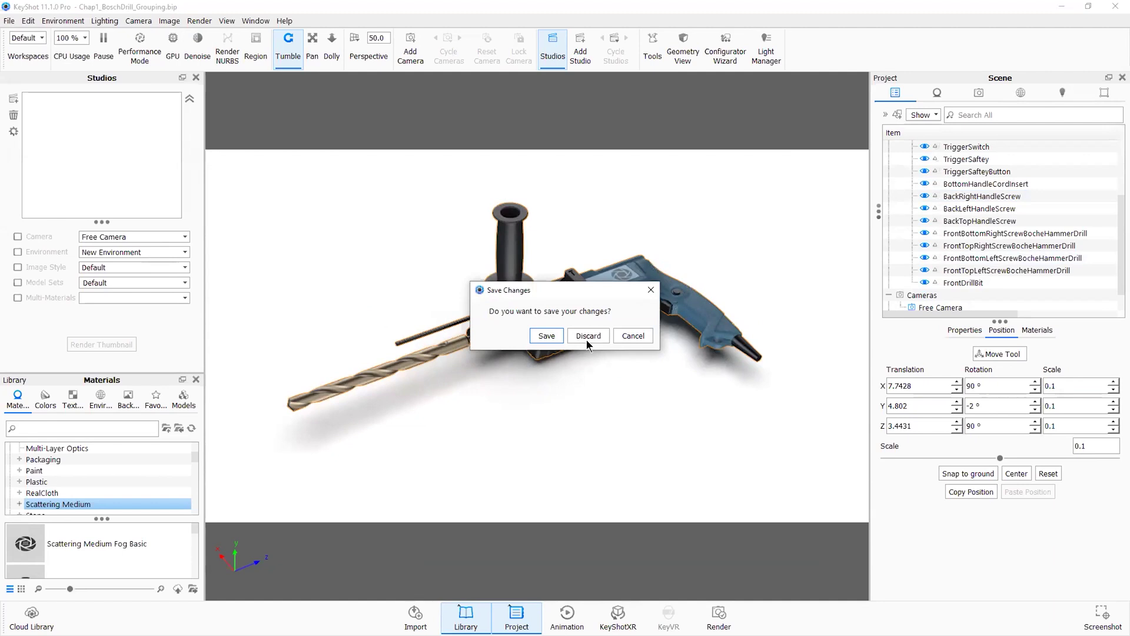
click(586, 339)
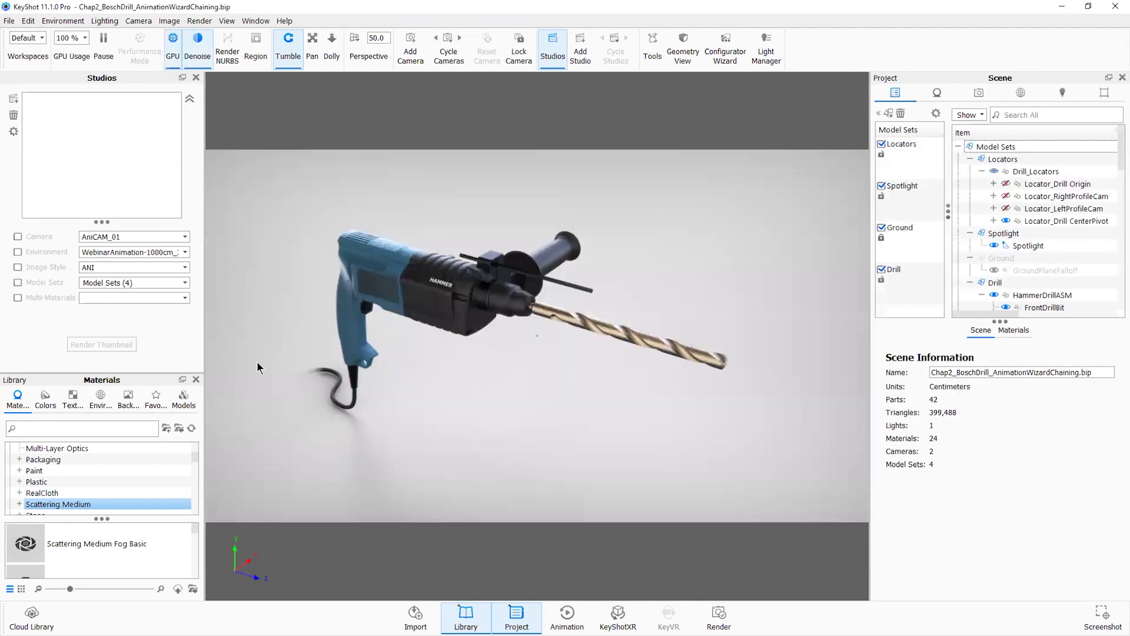
Switch to the Animation workspace and make room in it by enlarging the timeline area and closing Studios.
click(33, 62)
click(32, 63)
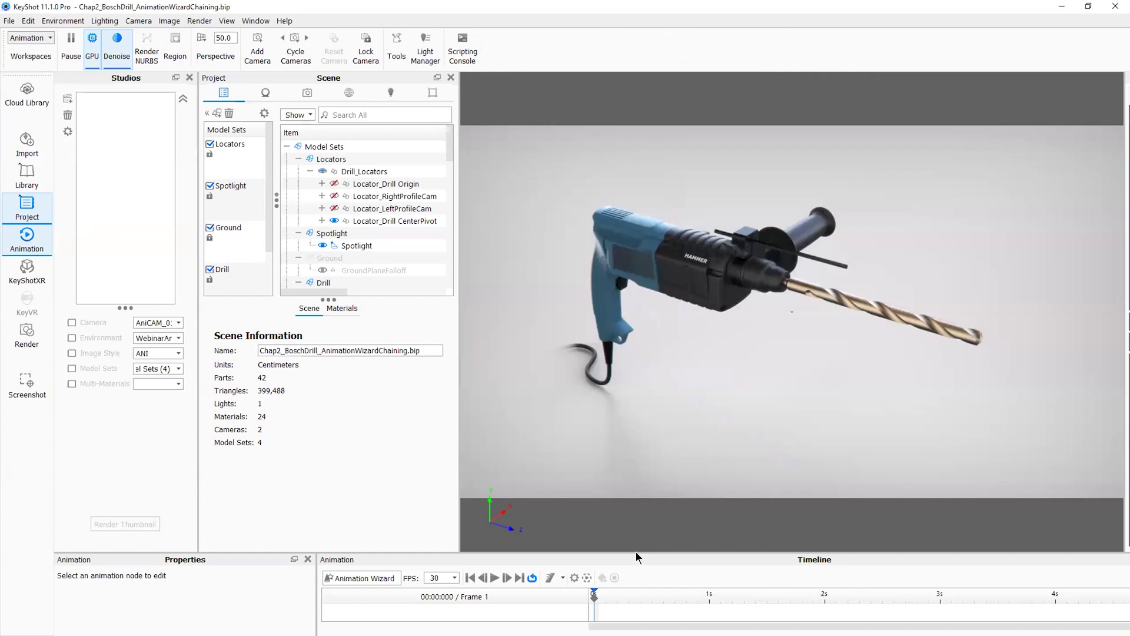
drag(630, 552, 603, 349)
drag(318, 253, 321, 326)
click(190, 77)
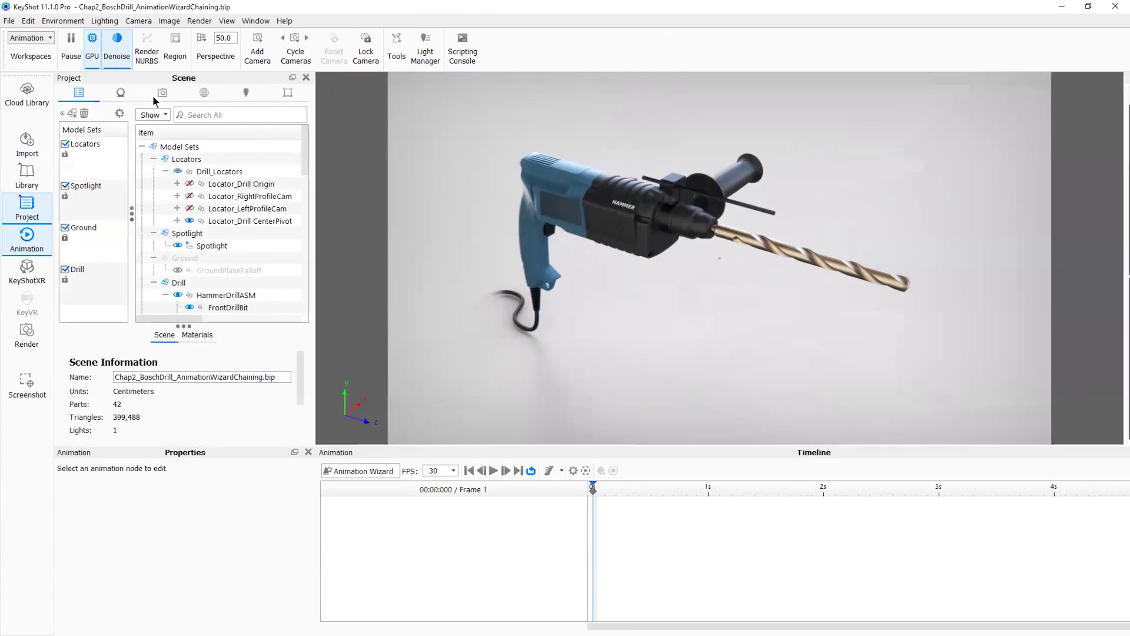
Review the animation types available for the AniCAM_01 camera, and return to the scene tree.
click(154, 94)
click(152, 124)
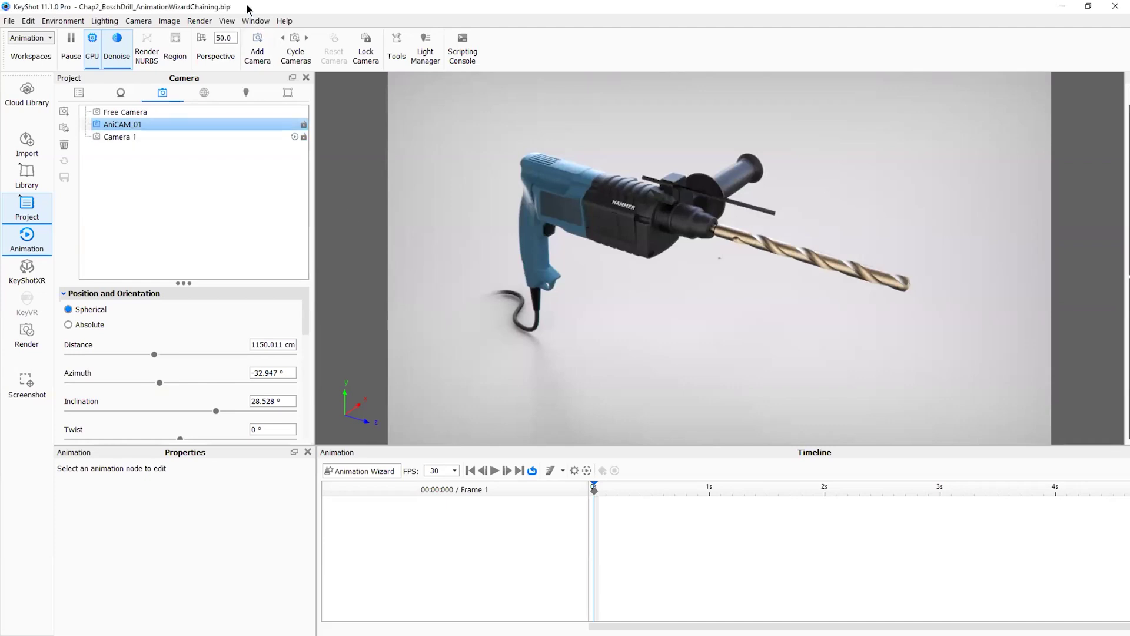
right_click(165, 125)
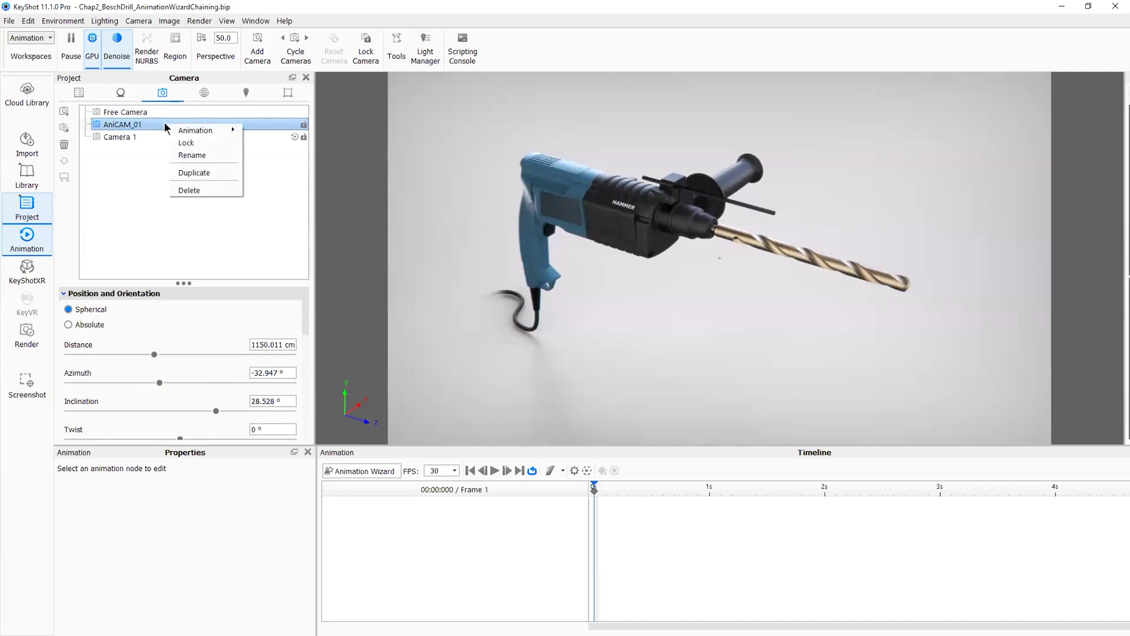
mouse_move(183, 131)
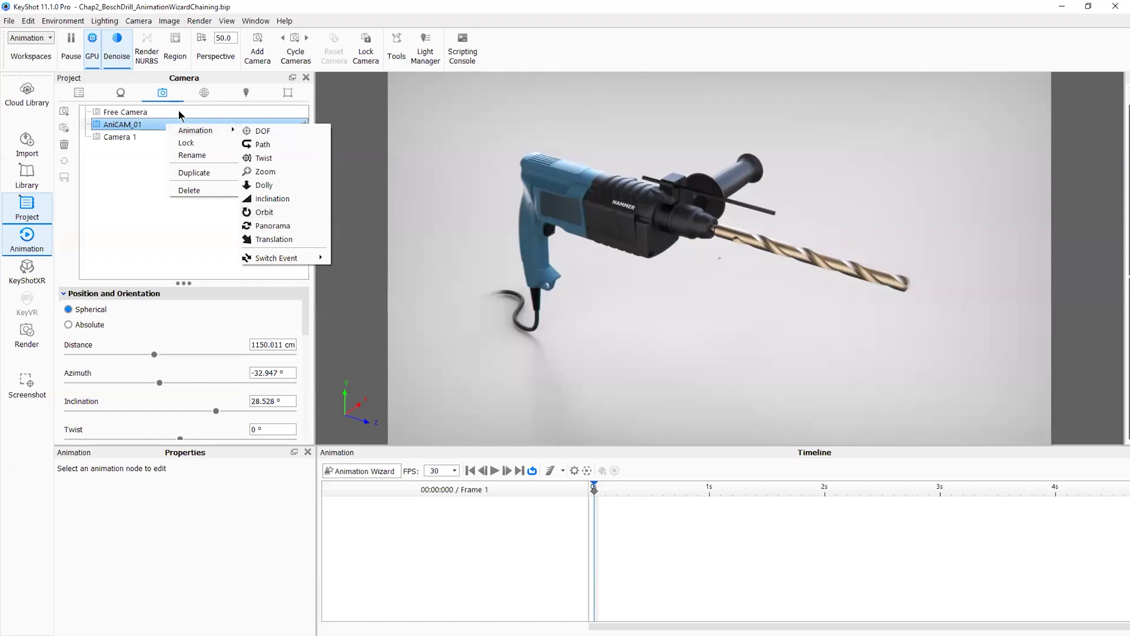
click(86, 95)
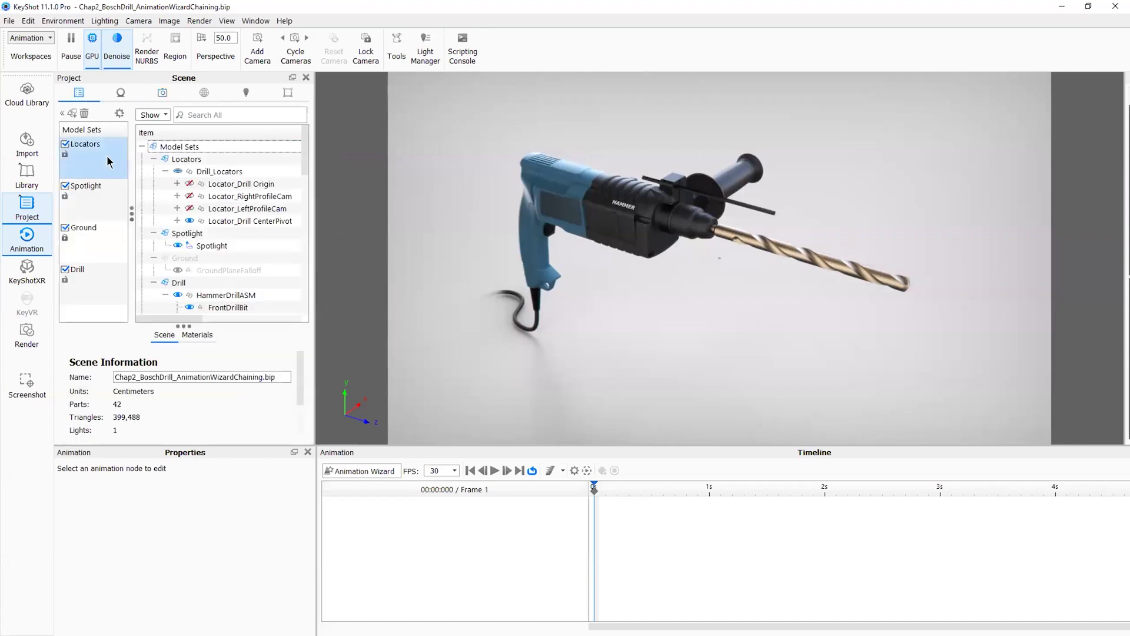
Set the overall scale of Locator_Drill CenterPivot to 0.25.
click(248, 222)
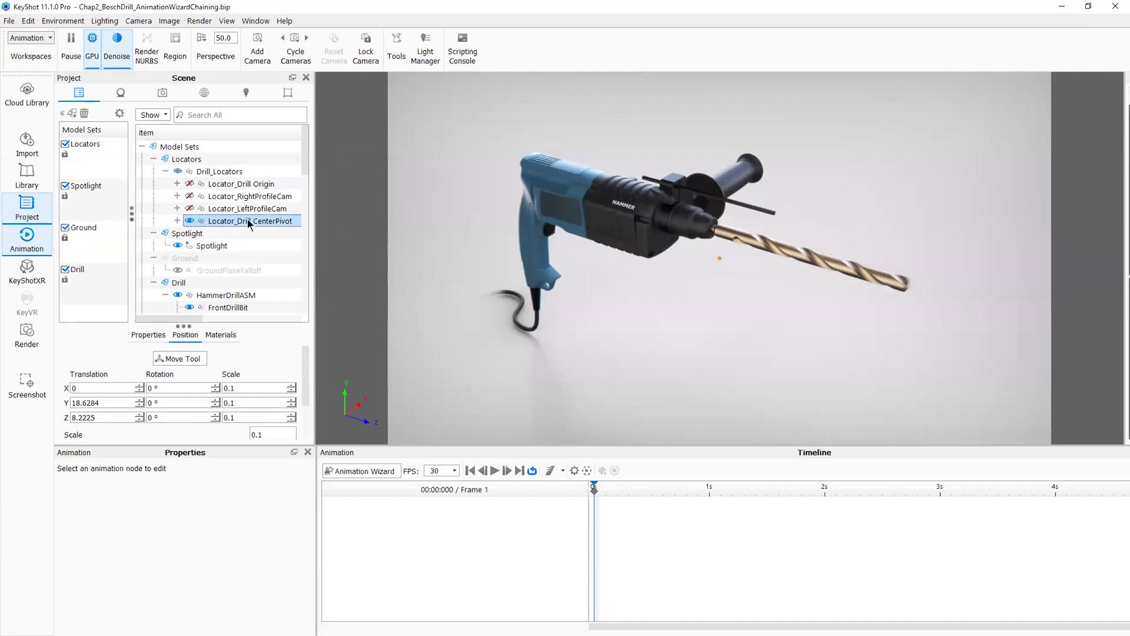
click(259, 434)
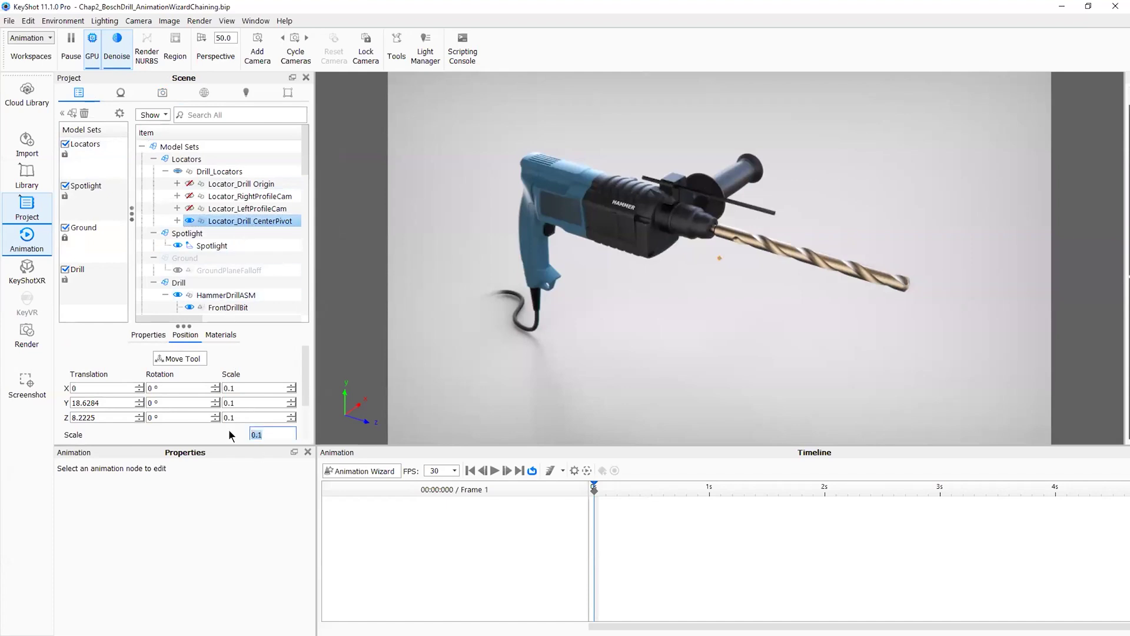
text(.25)
key(Return)
Show the Halves composition grid over the camera view to mark its centre at the pivot locator.
click(108, 21)
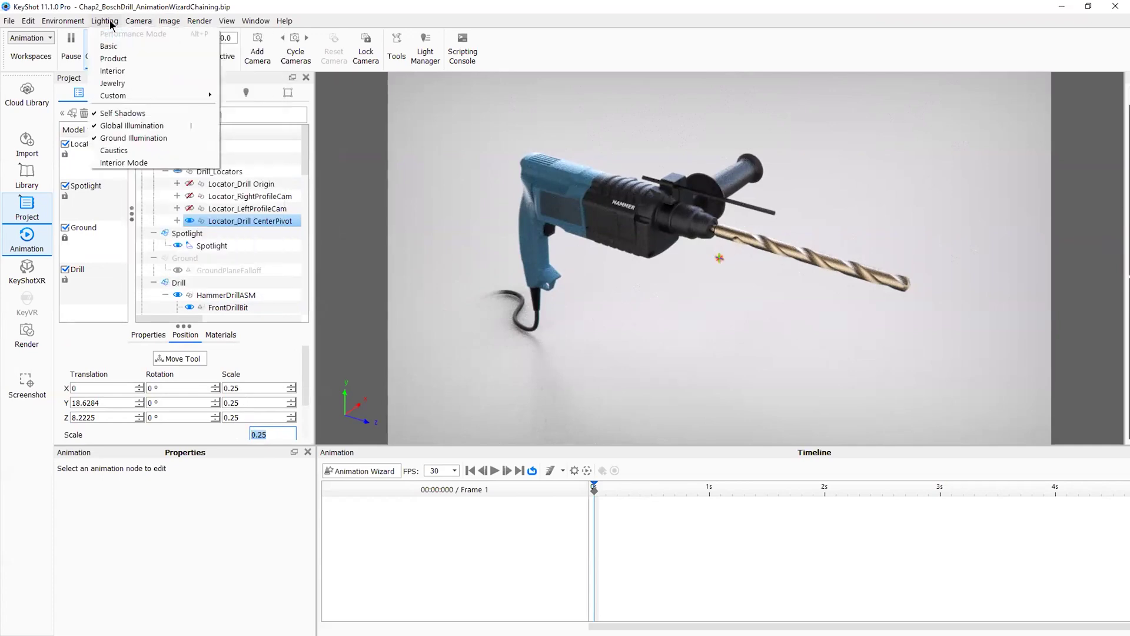
mouse_move(138, 21)
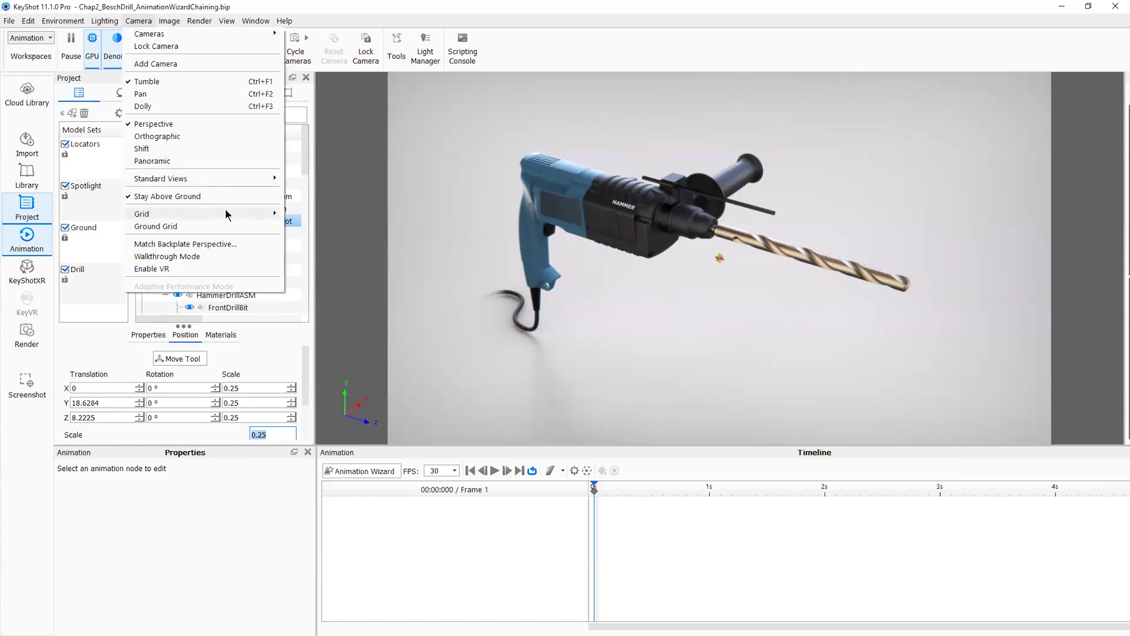
mouse_move(227, 214)
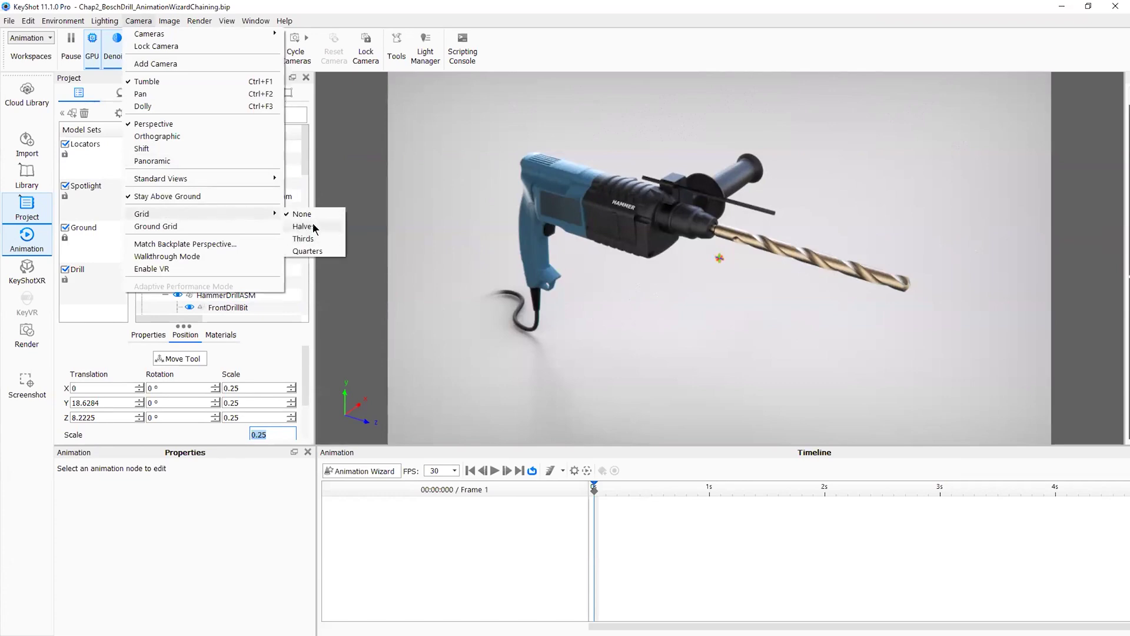
click(304, 227)
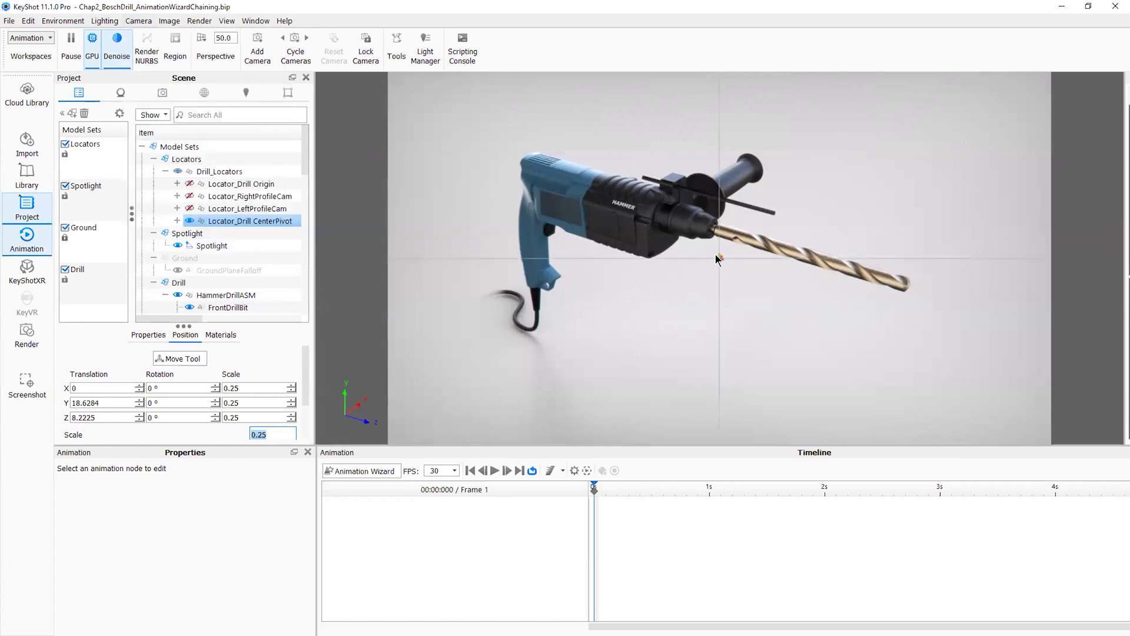
Close the animation properties and set the AniCAM_01 camera target to the centre-pivot locator, picking it as a part.
click(162, 93)
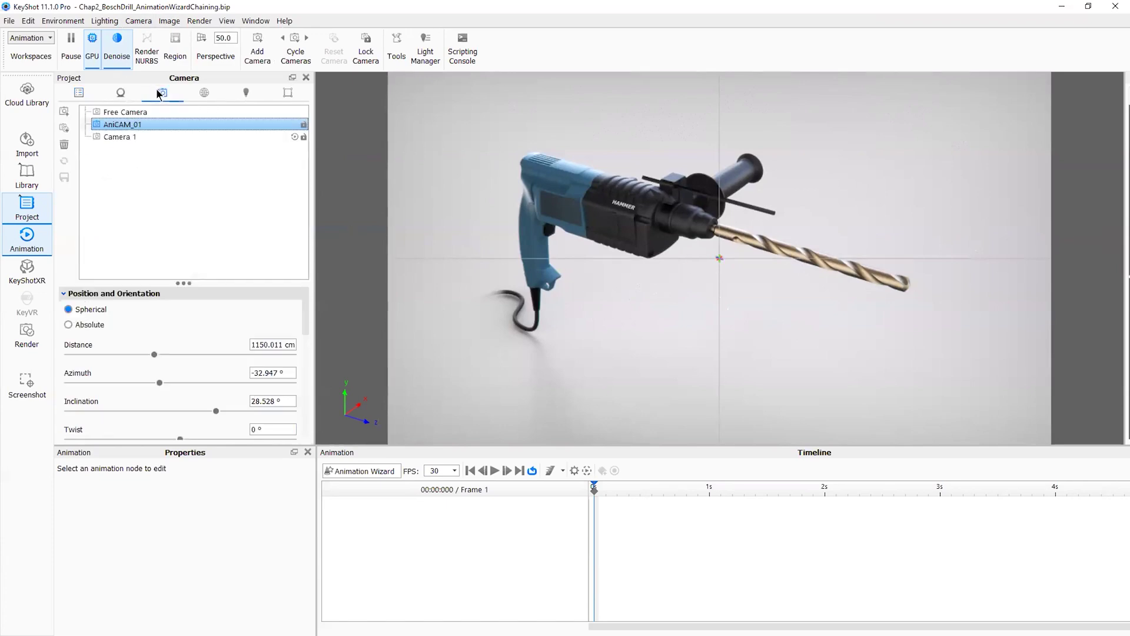
click(147, 127)
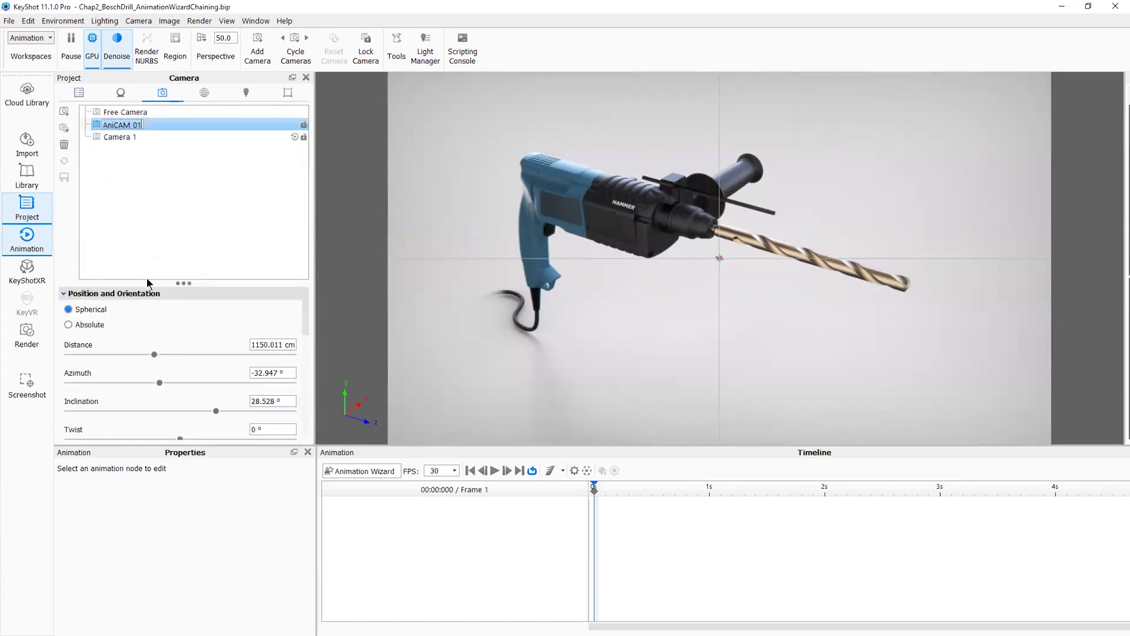
click(307, 452)
scroll(172, 362, down, 2)
scroll(156, 349, up, 1)
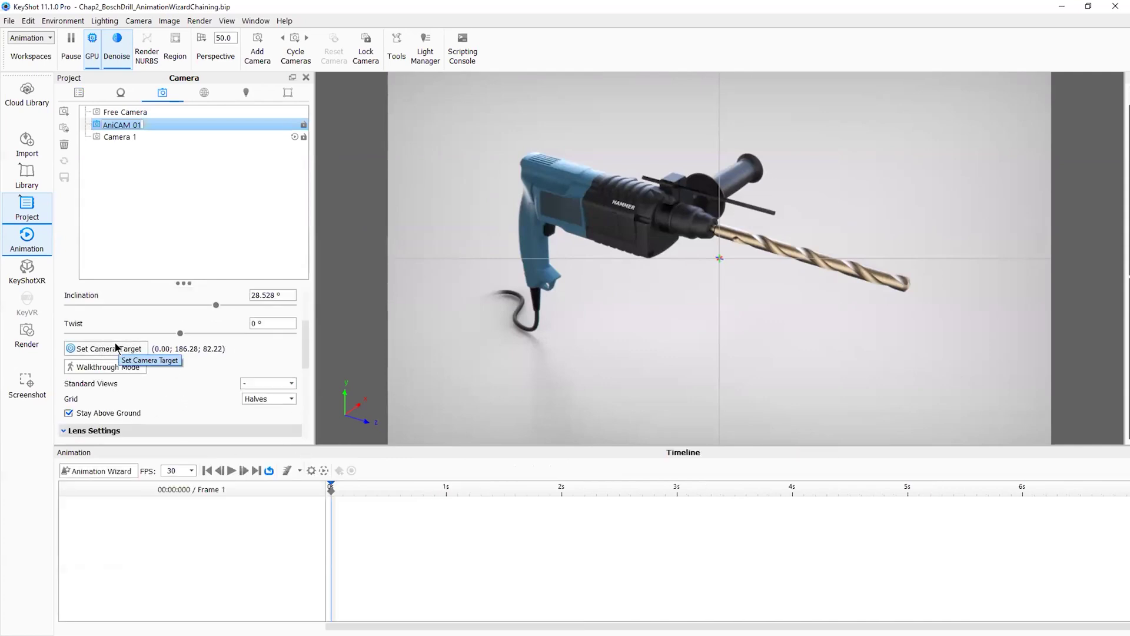
click(115, 346)
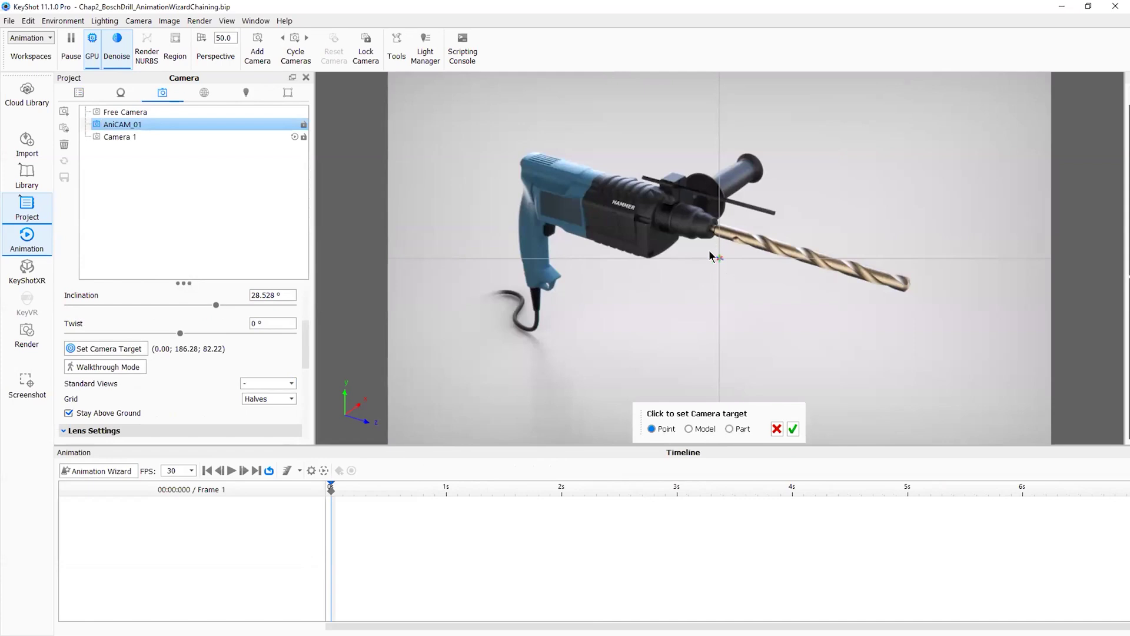
click(730, 429)
click(720, 262)
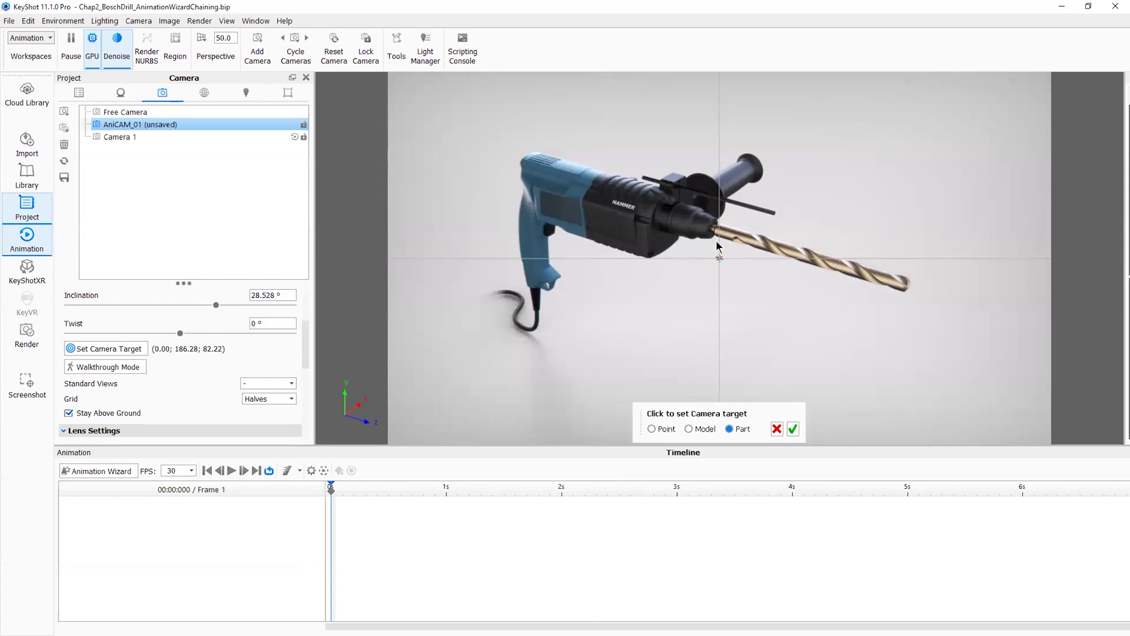
click(793, 429)
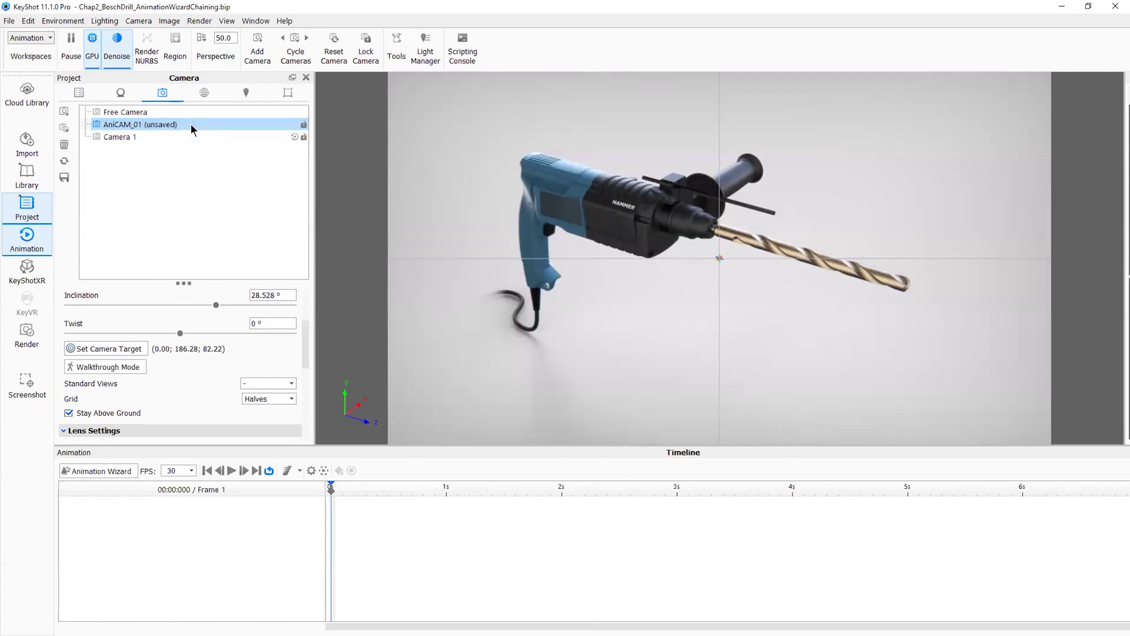
Try orbiting AniCAM_01 around its target by changing the azimuth, and restore the azimuth to -32.947°.
scroll(239, 377, up, 3)
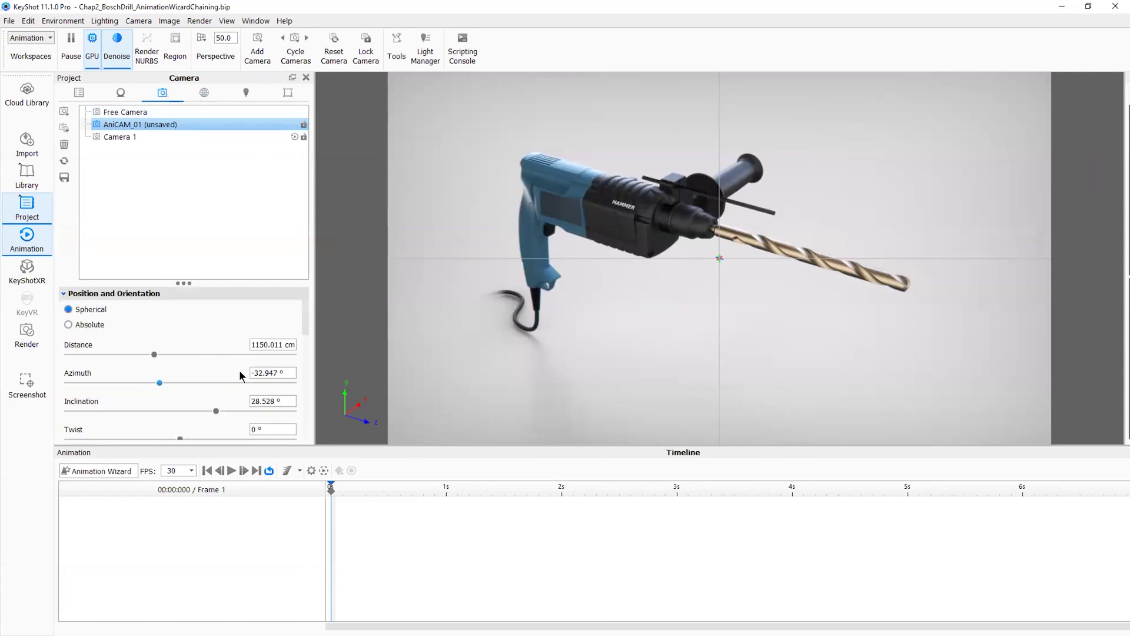
drag(283, 373, 235, 372)
click(161, 384)
mouse_move(162, 382)
mouse_down()
mouse_move(209, 384)
mouse_move(123, 387)
mouse_move(185, 390)
mouse_move(163, 395)
mouse_up()
click(241, 370)
drag(240, 370, 240, 371)
text(-32.947)
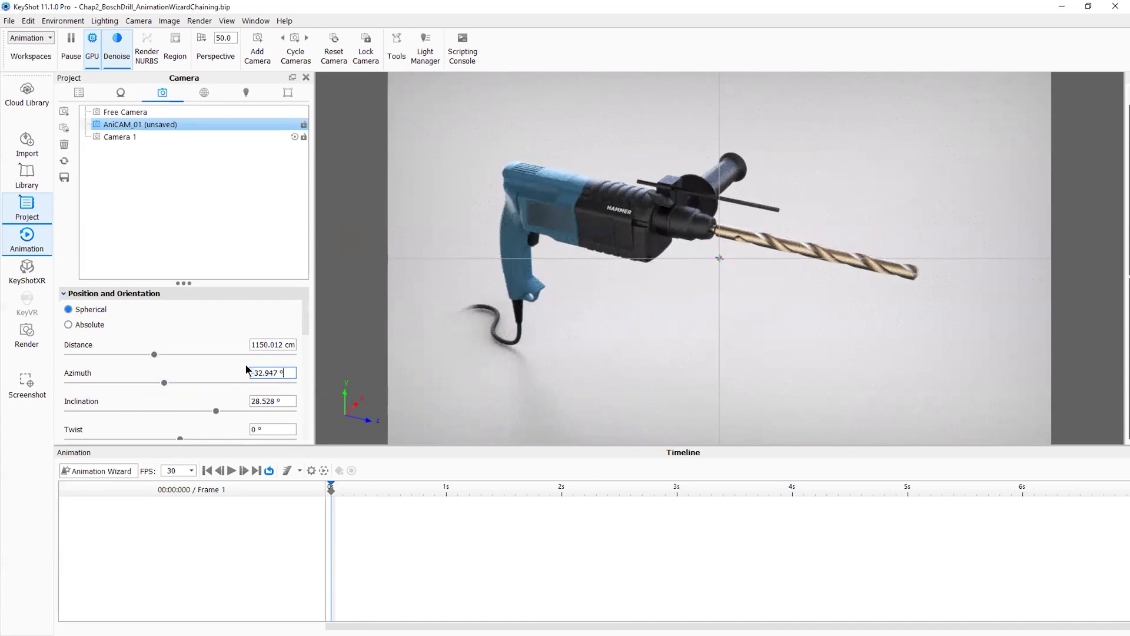
key(Return)
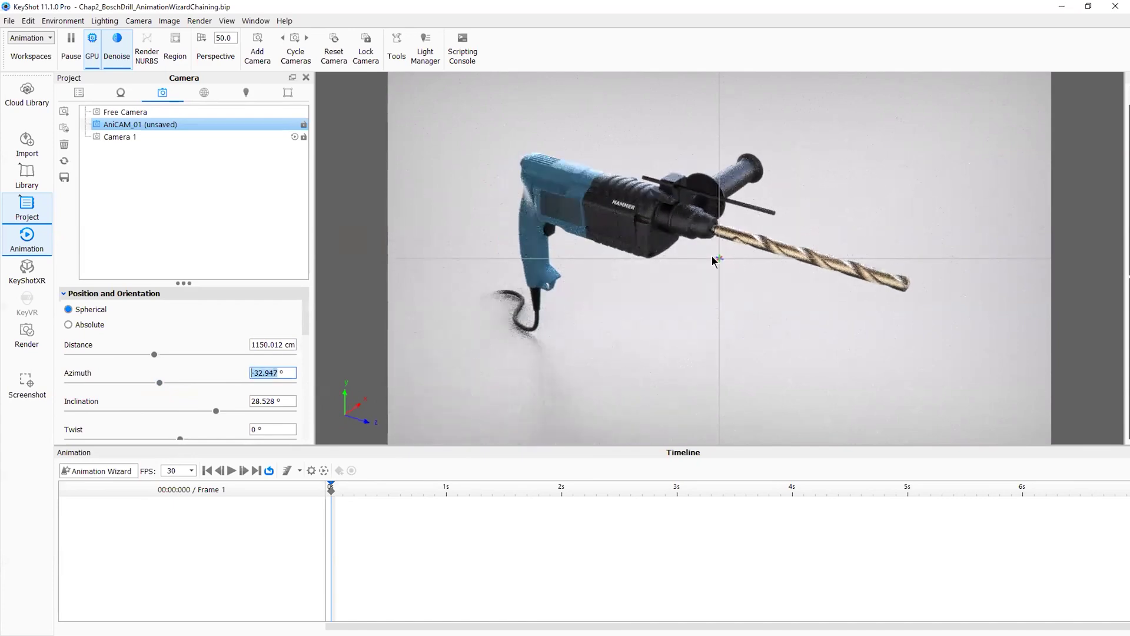
Hide Locator_Drill CenterPivot and turn off the Locators model set.
click(717, 277)
click(79, 92)
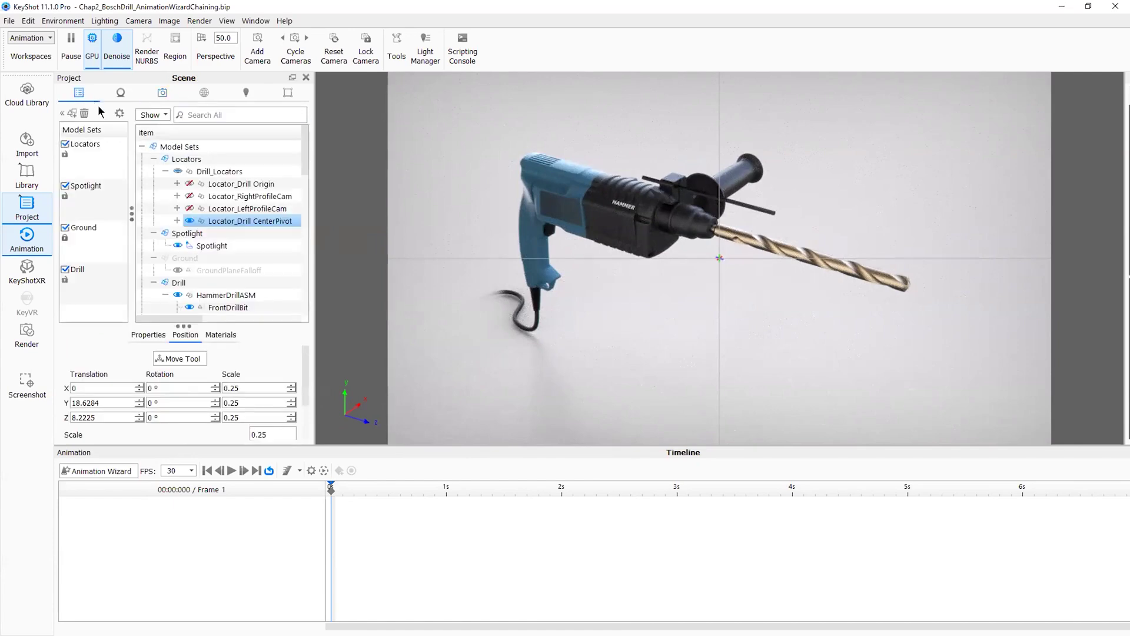
click(189, 221)
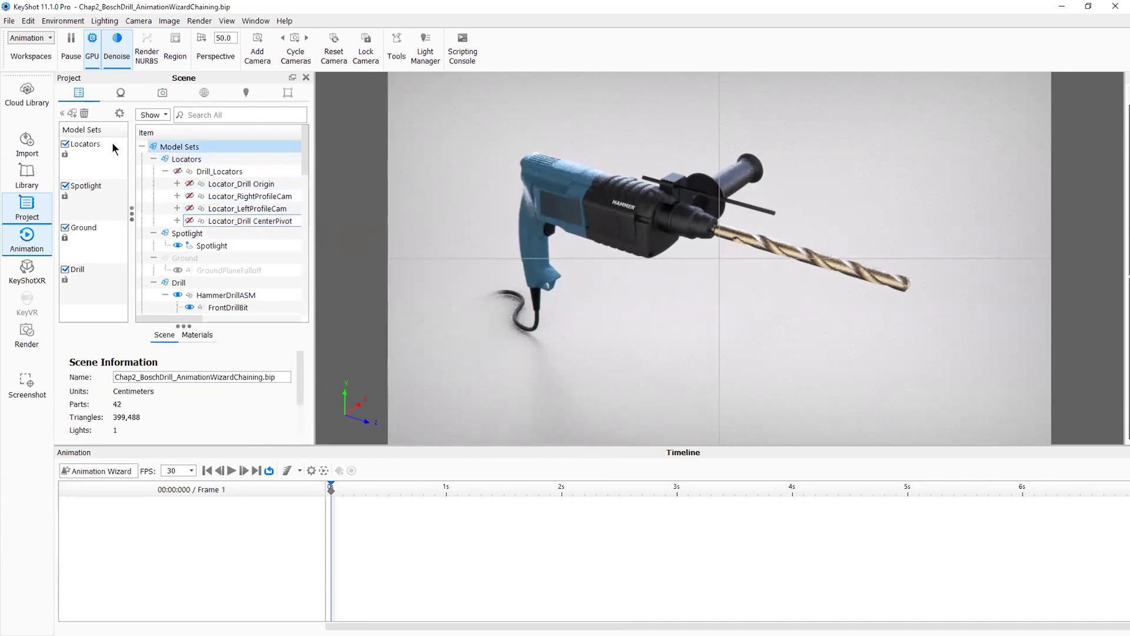
click(65, 144)
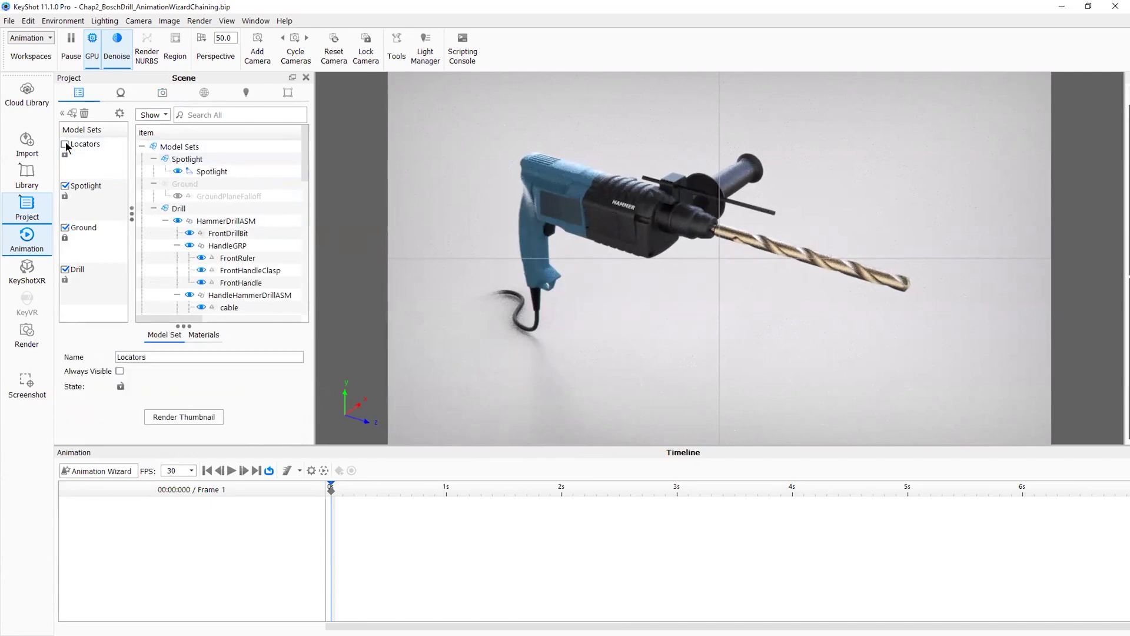
Reload the saved AniCAM_01 view by switching to Camera 1 and back, dropping the unsaved camera changes.
click(162, 92)
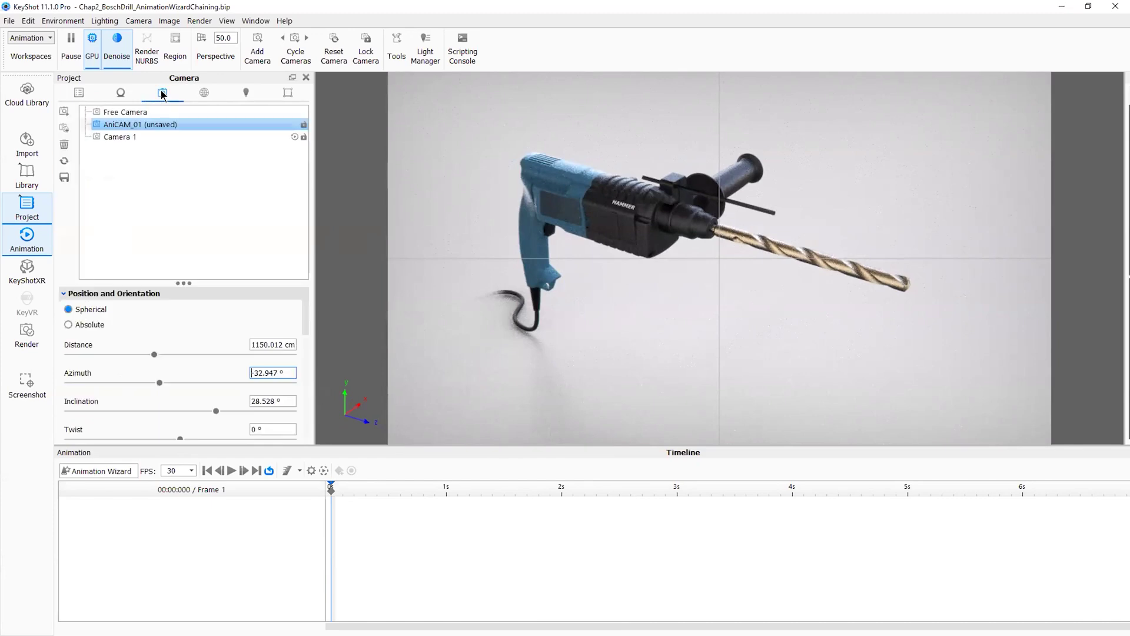
click(129, 139)
click(137, 122)
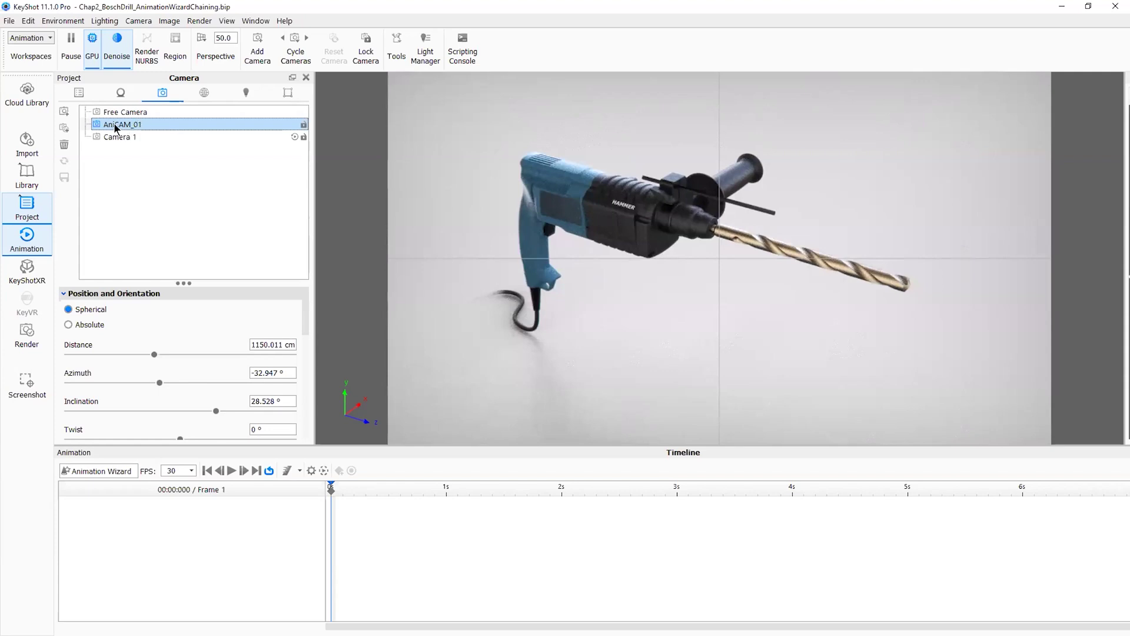
Add an Orbit animation to the AniCAM_01 camera.
right_click(153, 124)
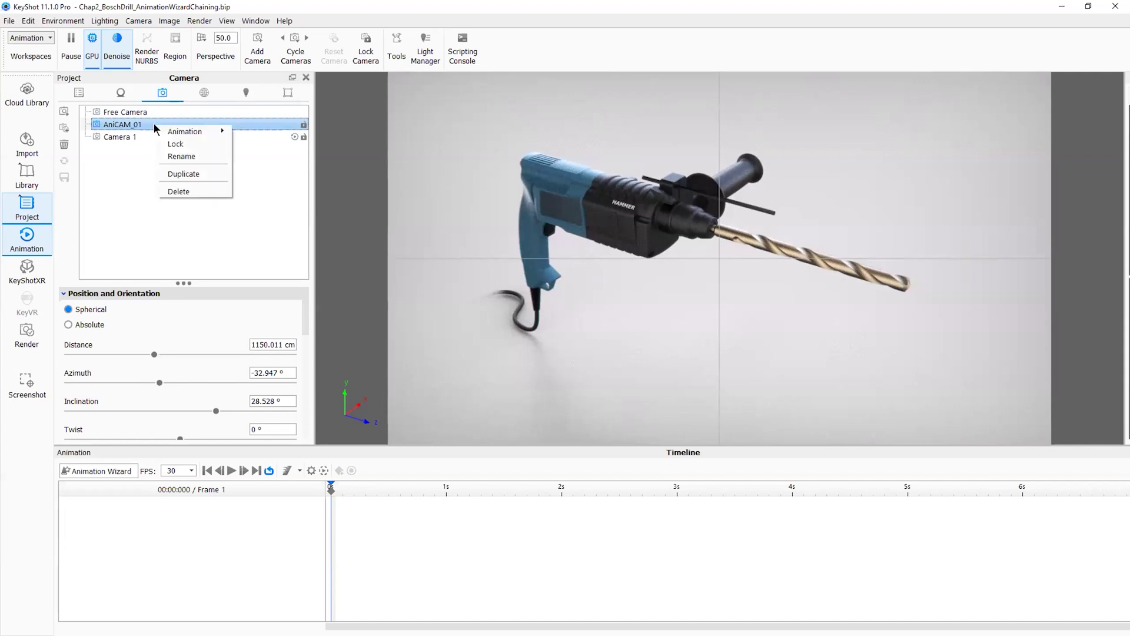
mouse_move(169, 131)
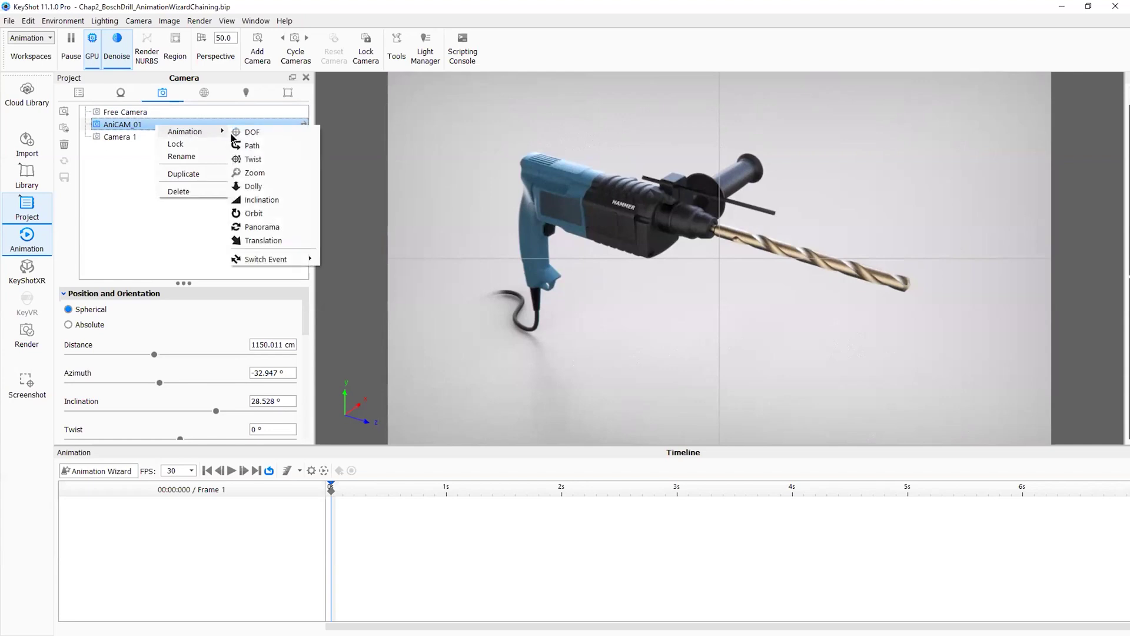
click(252, 213)
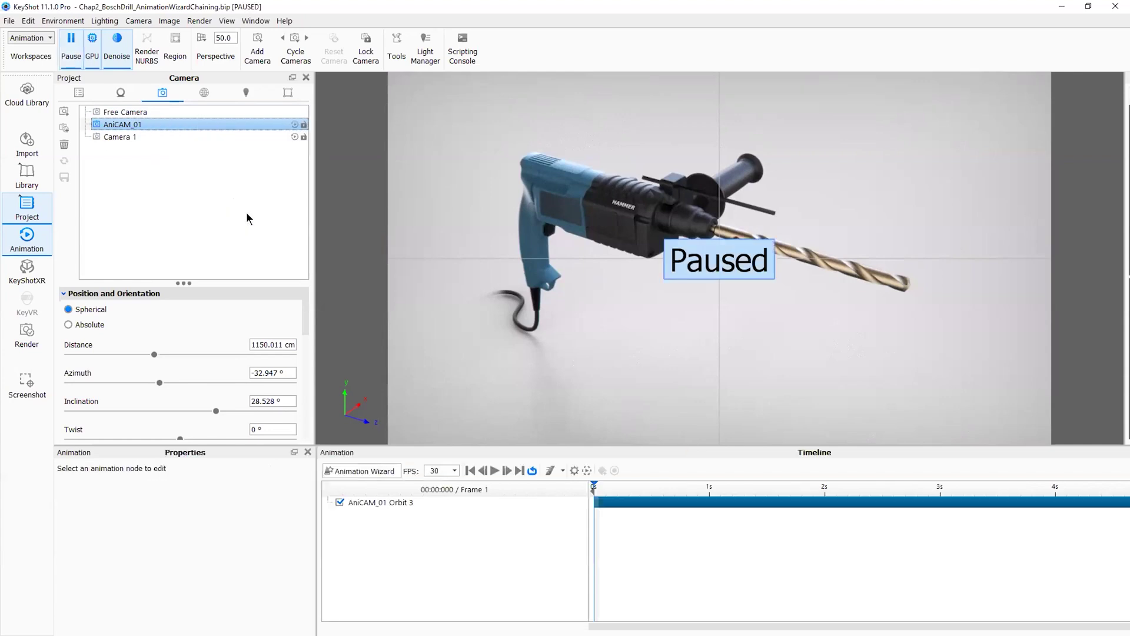
Rearrange the animation windows so the Timeline and Properties are docked side by side below the viewport, with a wider Timeline.
double_click(1022, 448)
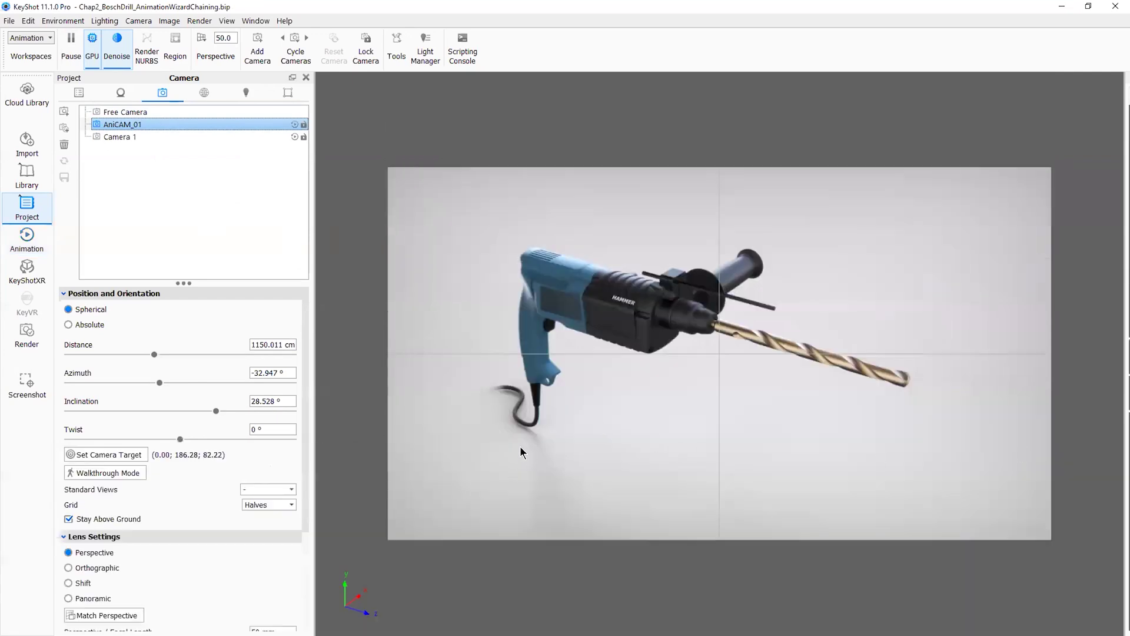
drag(430, 635, 500, 515)
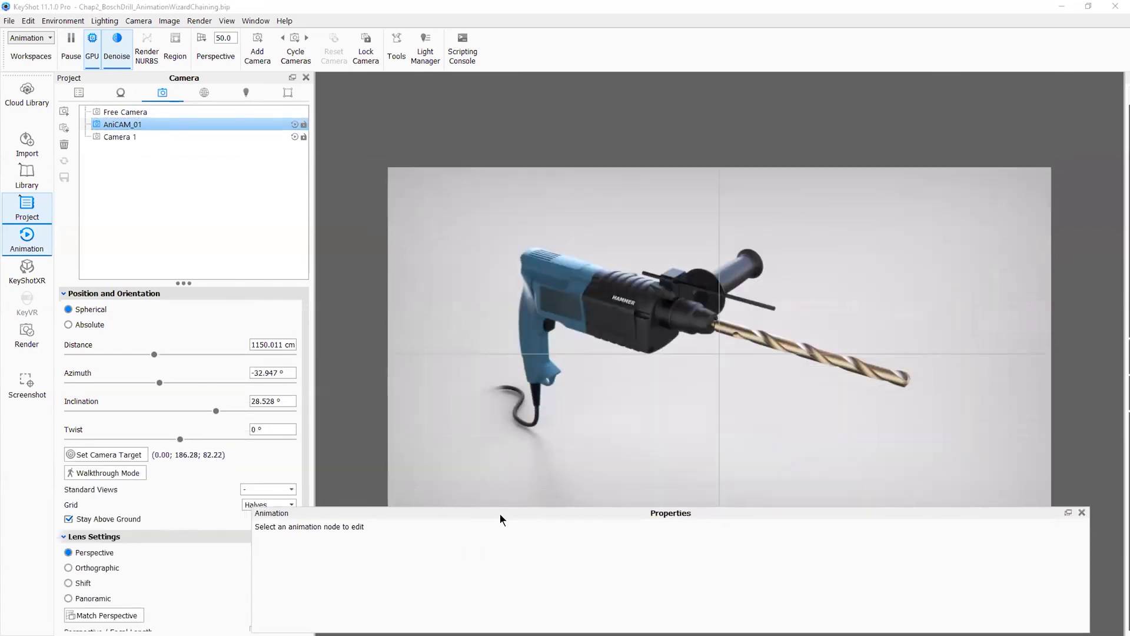
click(255, 21)
click(274, 228)
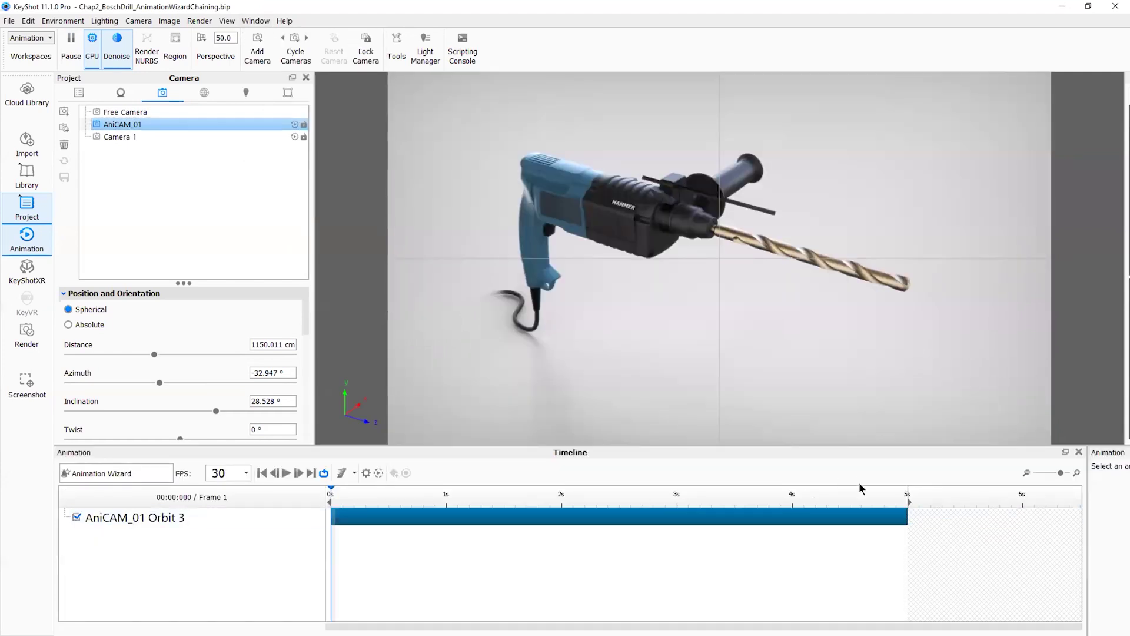
Extend the AniCAM_01 orbit clip on the timeline to end at 7 seconds.
drag(911, 501, 936, 496)
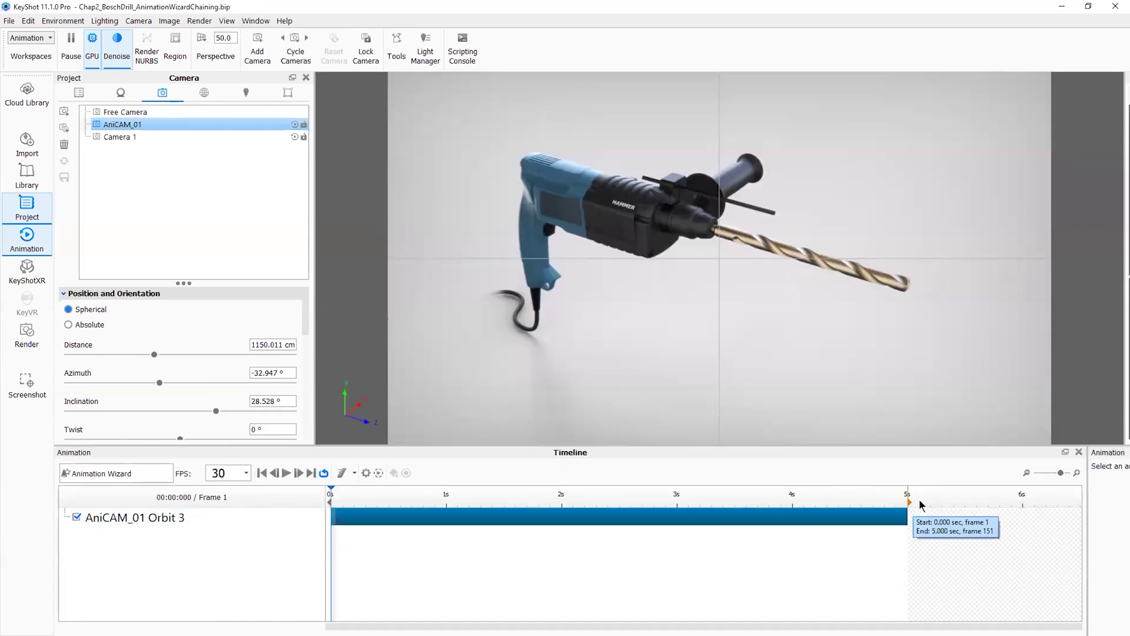
click(903, 515)
drag(904, 513, 989, 515)
drag(1024, 627, 1052, 627)
drag(1058, 512, 1095, 518)
drag(1022, 627, 1078, 626)
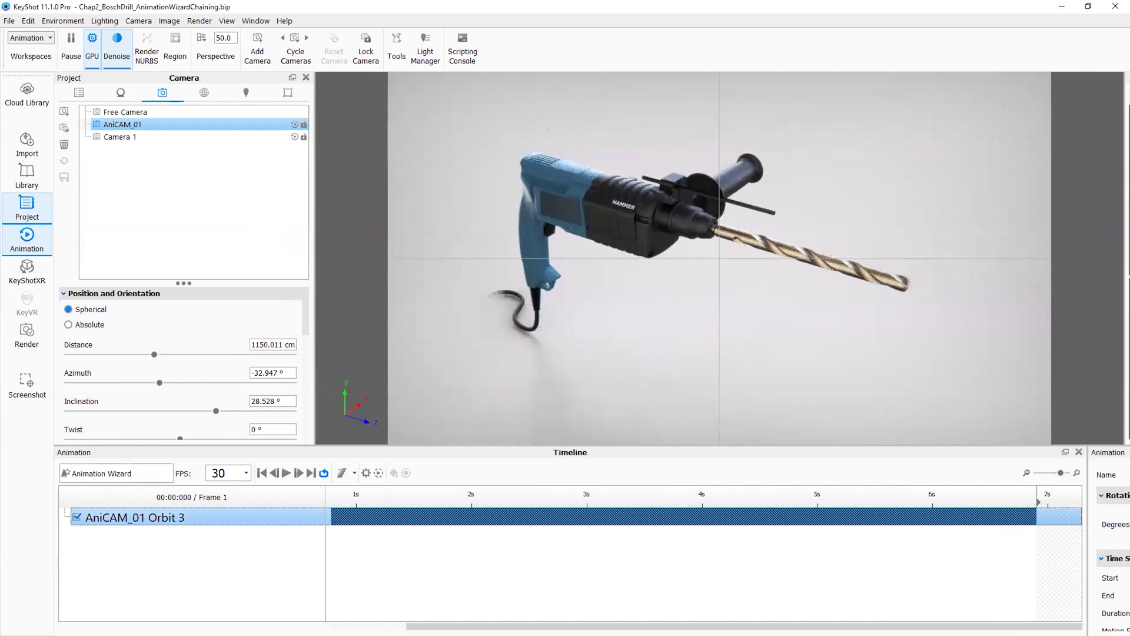
drag(1031, 515, 1040, 515)
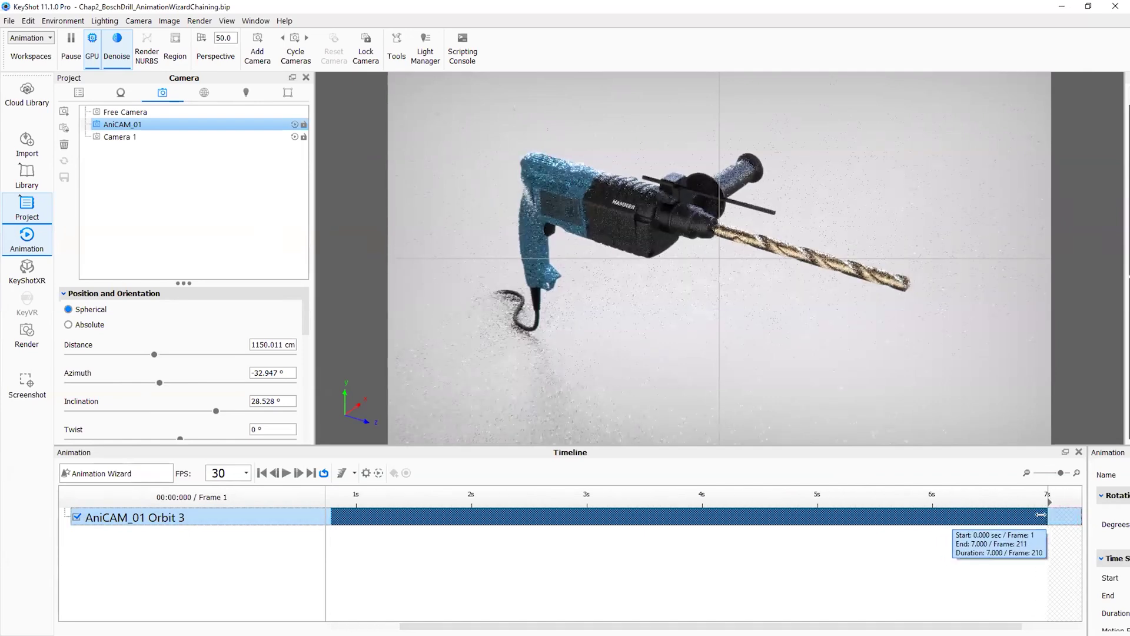
Scrub the orbit animation back to its first frame with the whole clip in view.
mouse_move(1061, 473)
mouse_down()
mouse_move(1042, 477)
mouse_move(1056, 473)
mouse_up()
click(499, 494)
drag(408, 485, 328, 488)
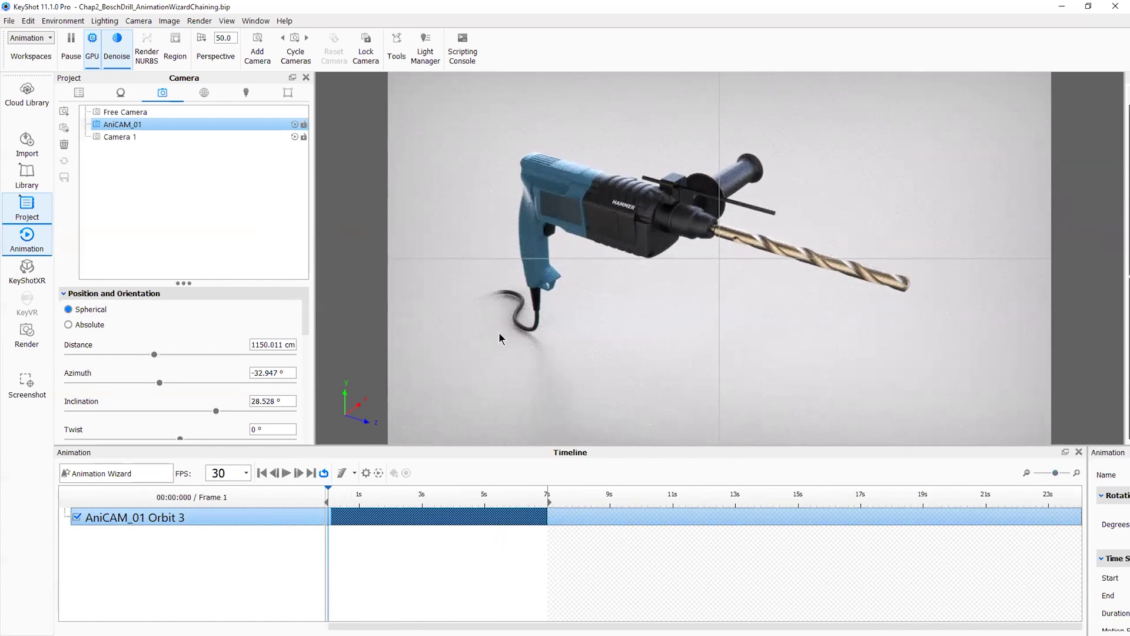
Compare the orbit's first frame with its last frame at 7 seconds, and inspect frame 210 just before the end.
drag(381, 493, 548, 499)
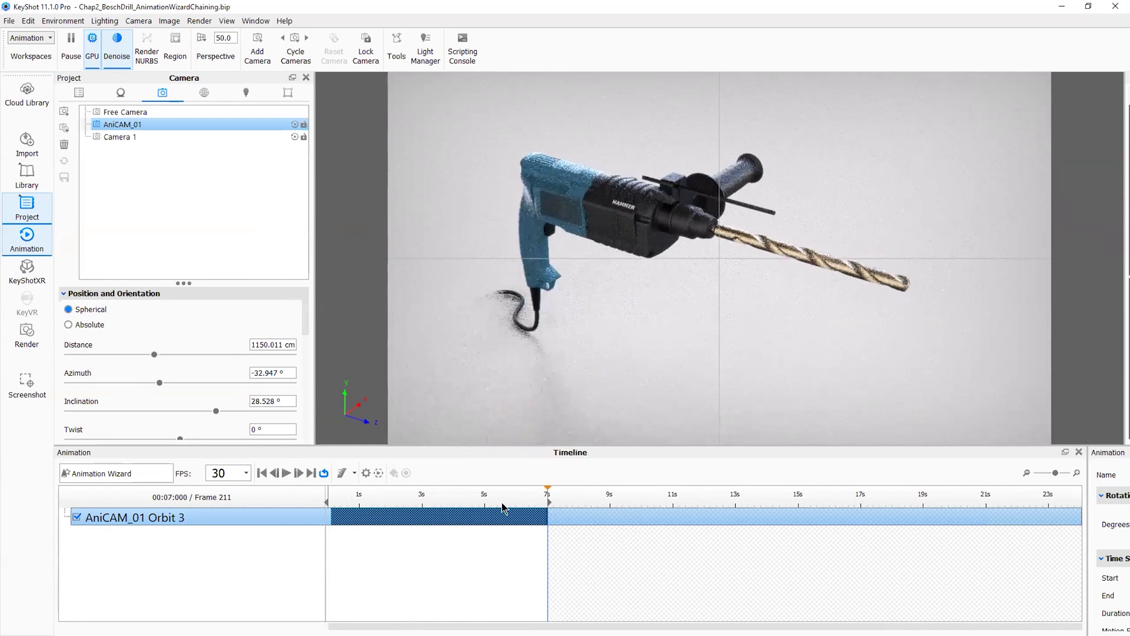
click(263, 472)
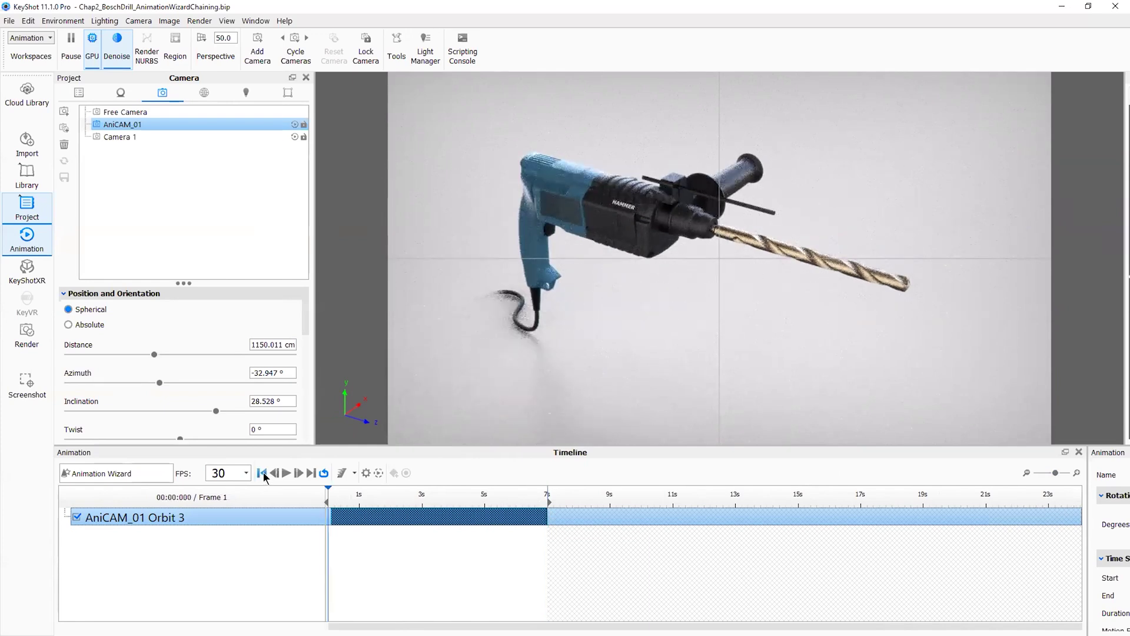
click(308, 473)
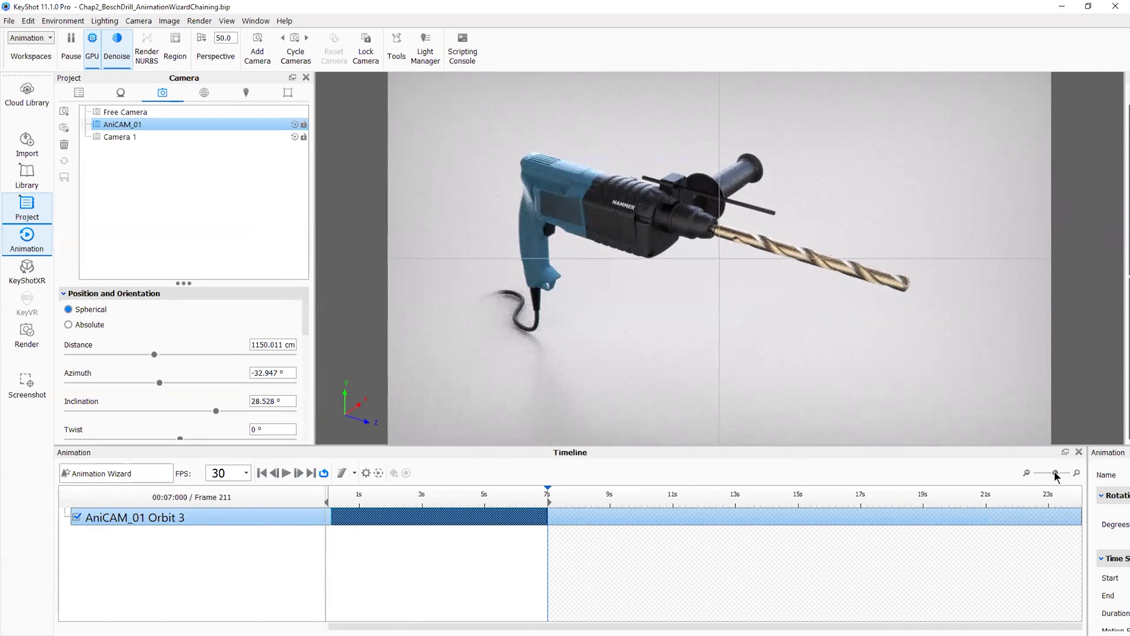
drag(1055, 473, 1066, 472)
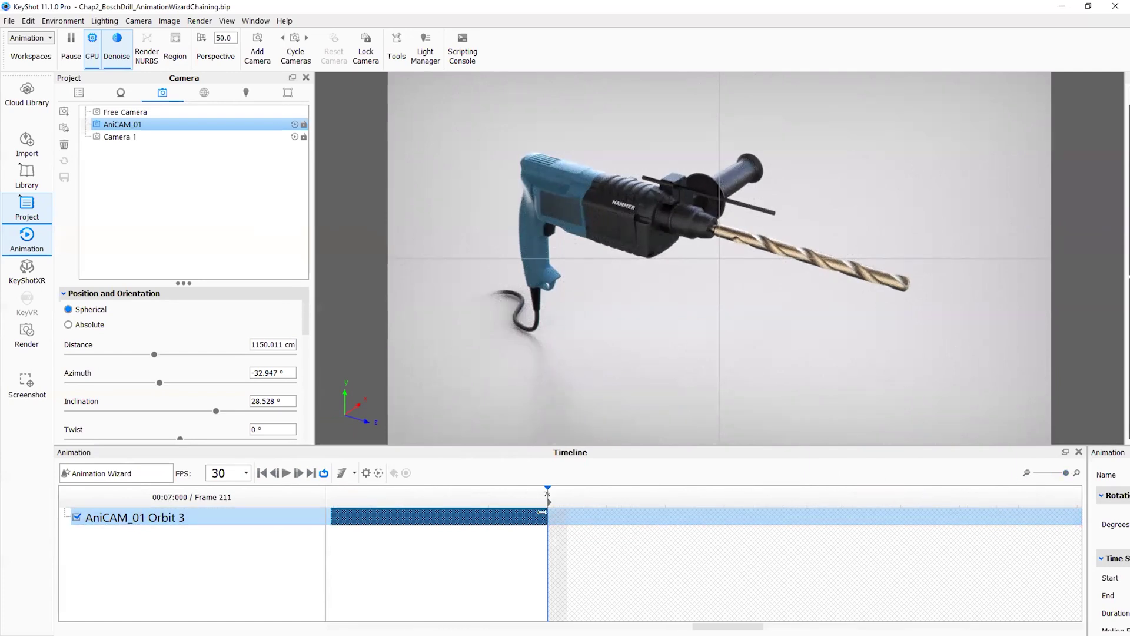
drag(542, 513, 518, 484)
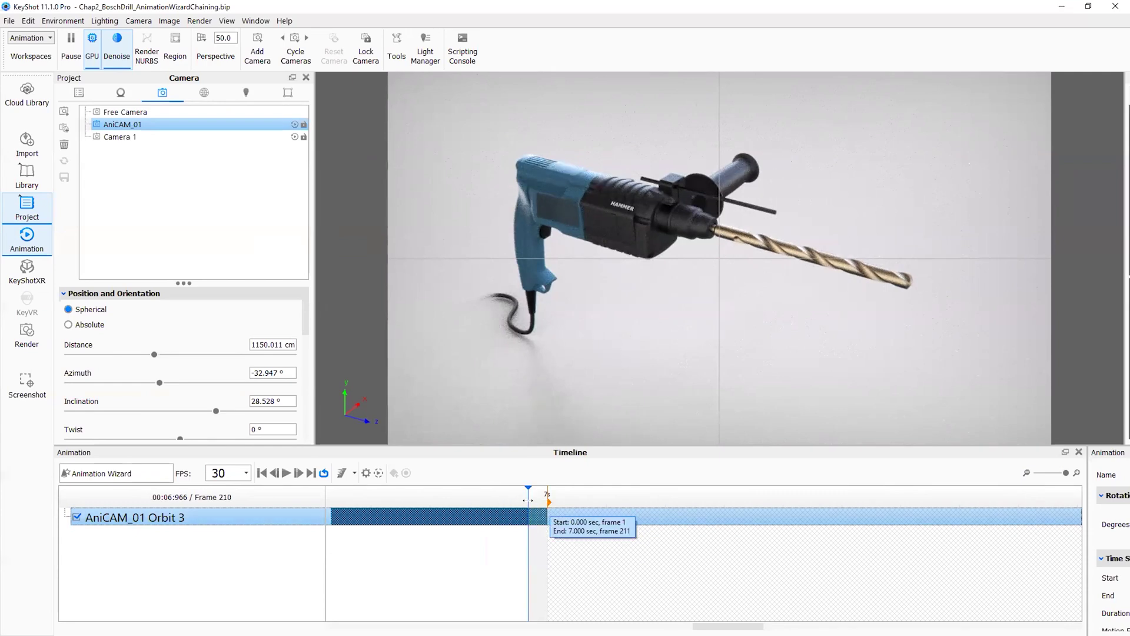
Compare the orbit's first frame with frames 210 and 211, and play back the start of the animation.
click(262, 473)
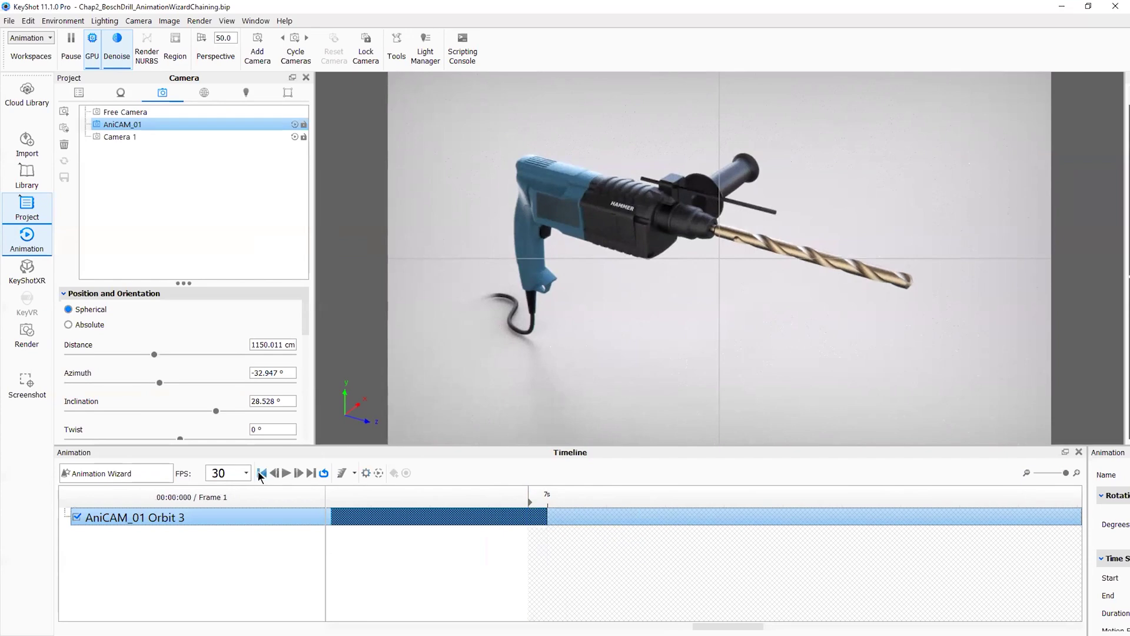
click(311, 473)
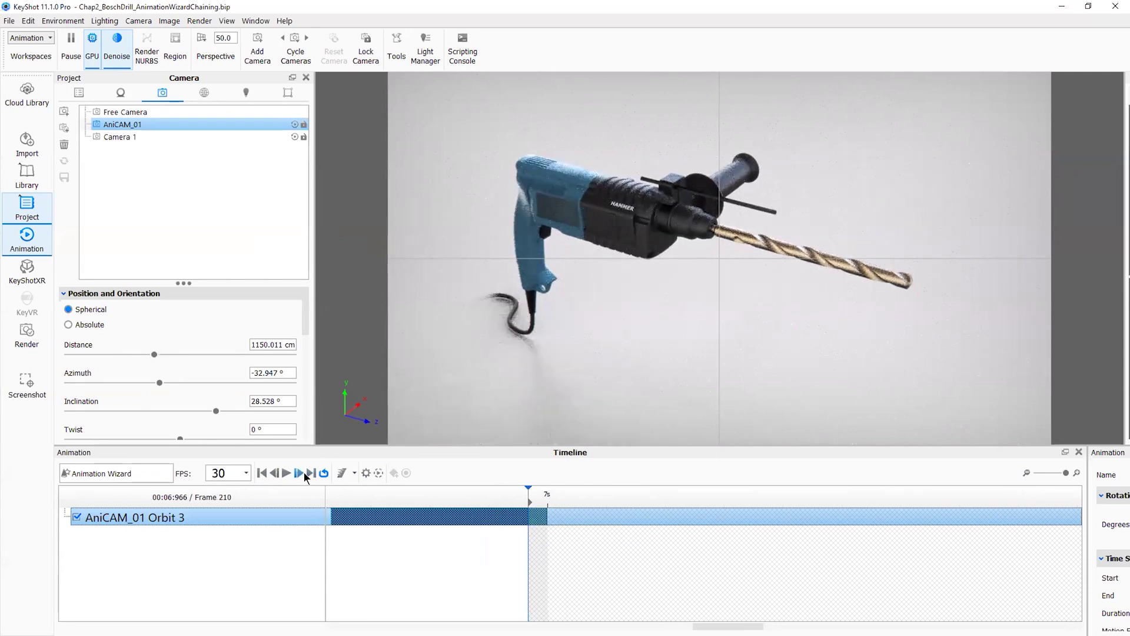
click(297, 473)
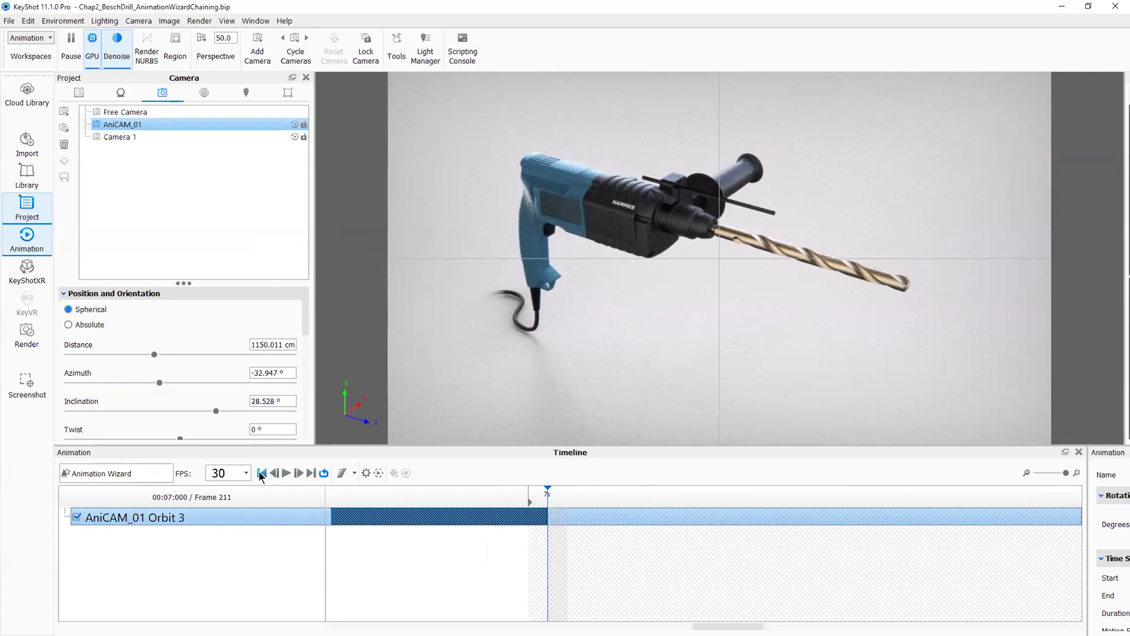
click(286, 474)
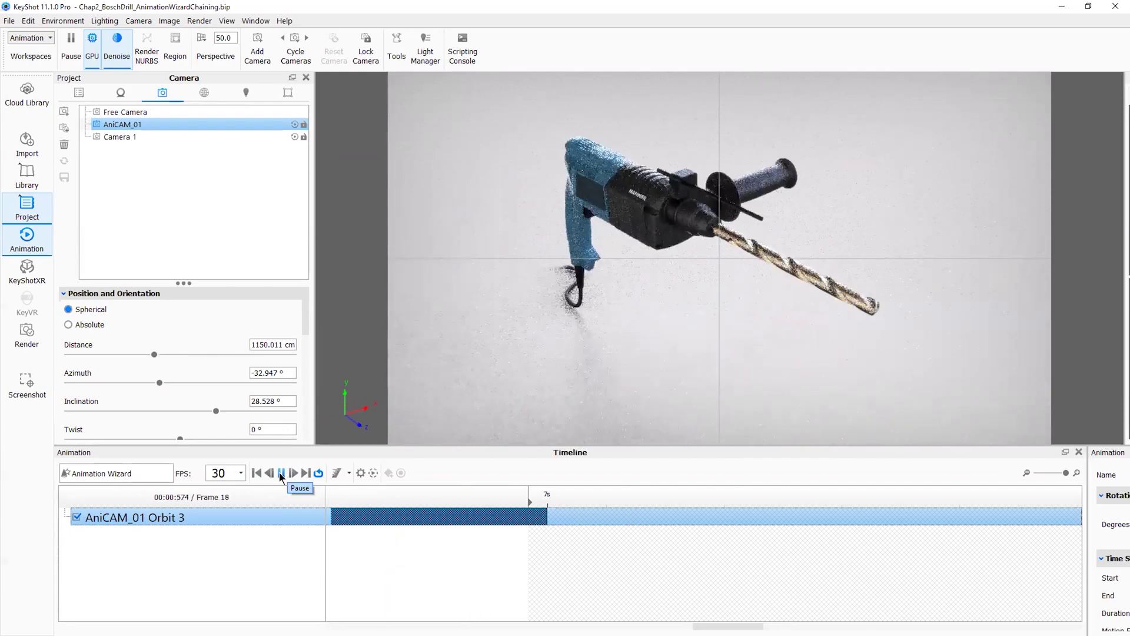
click(281, 475)
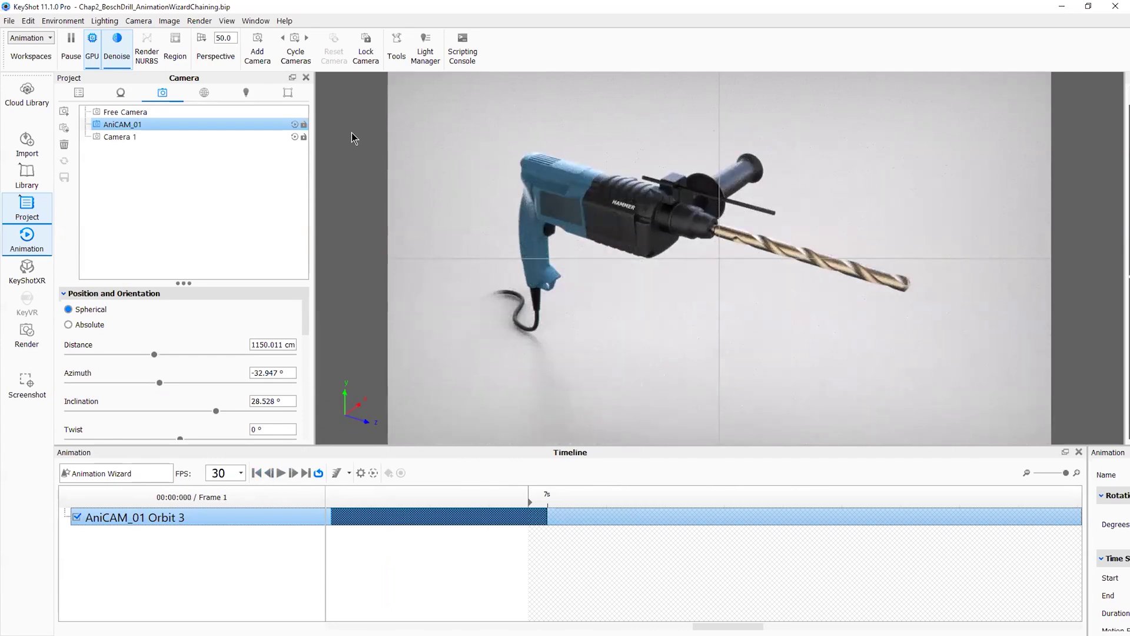
Show the heads-up display and zoom the timeline out to fit the whole 7-second orbit clip.
key(h)
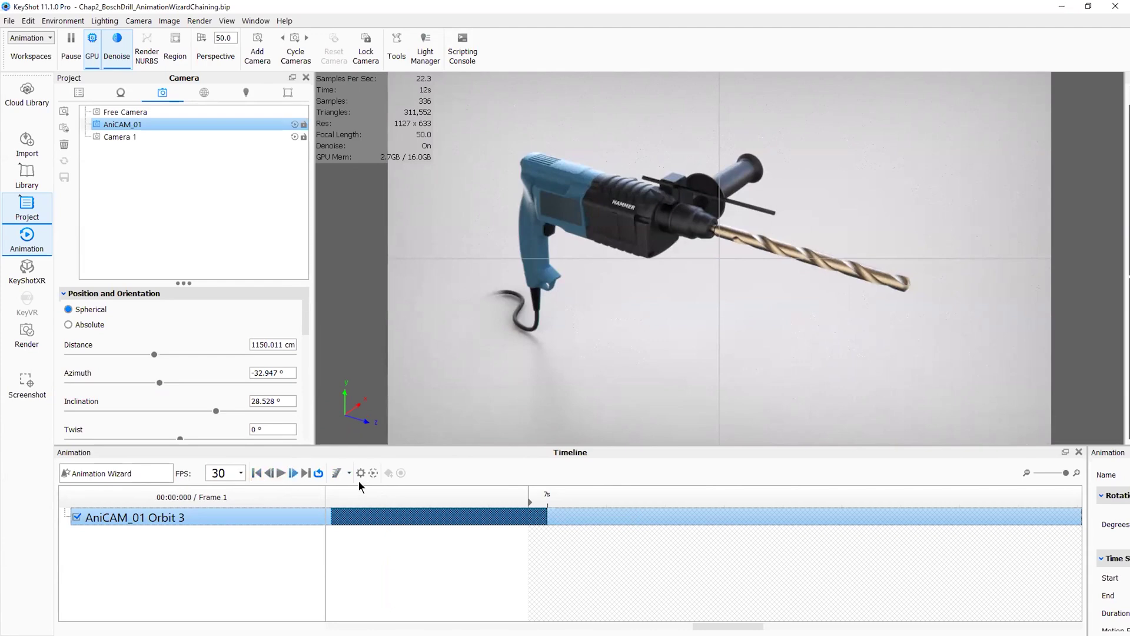
drag(1068, 474, 1057, 473)
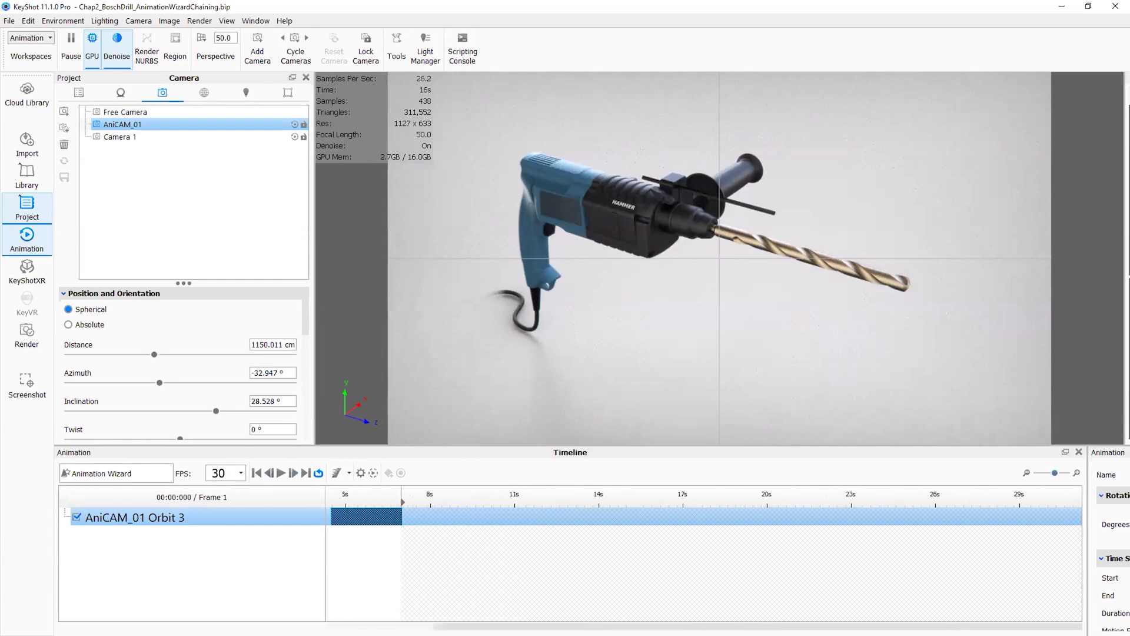
drag(477, 626, 369, 626)
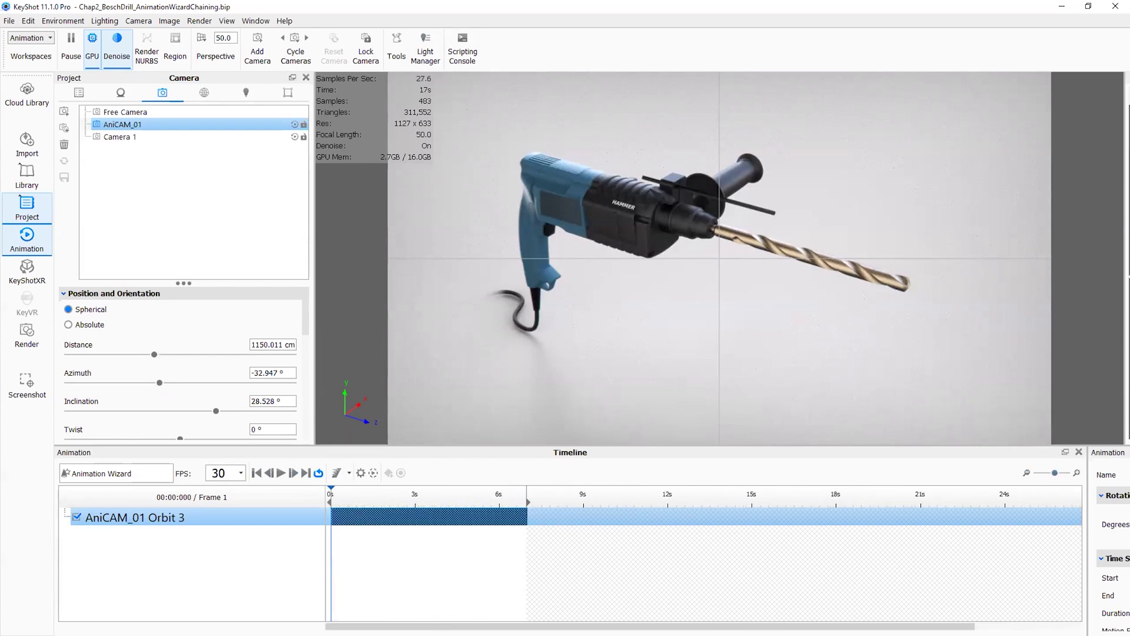
Scrub through the AniCAM_01 orbit to preview it, ending back at frame 1.
click(414, 496)
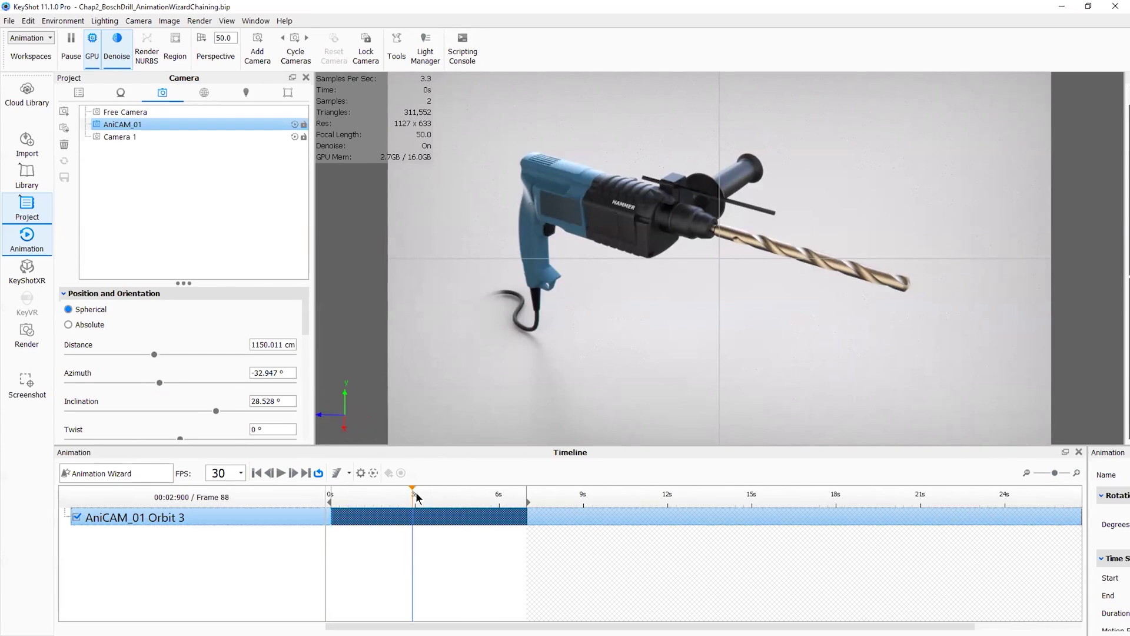
drag(414, 493, 277, 493)
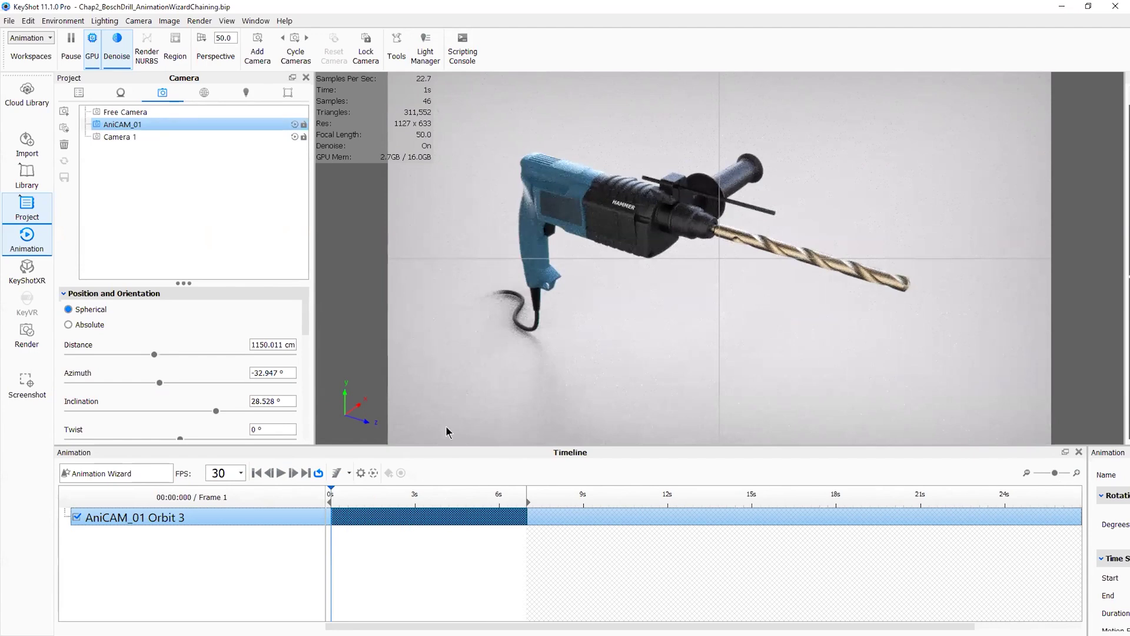
drag(347, 496, 295, 495)
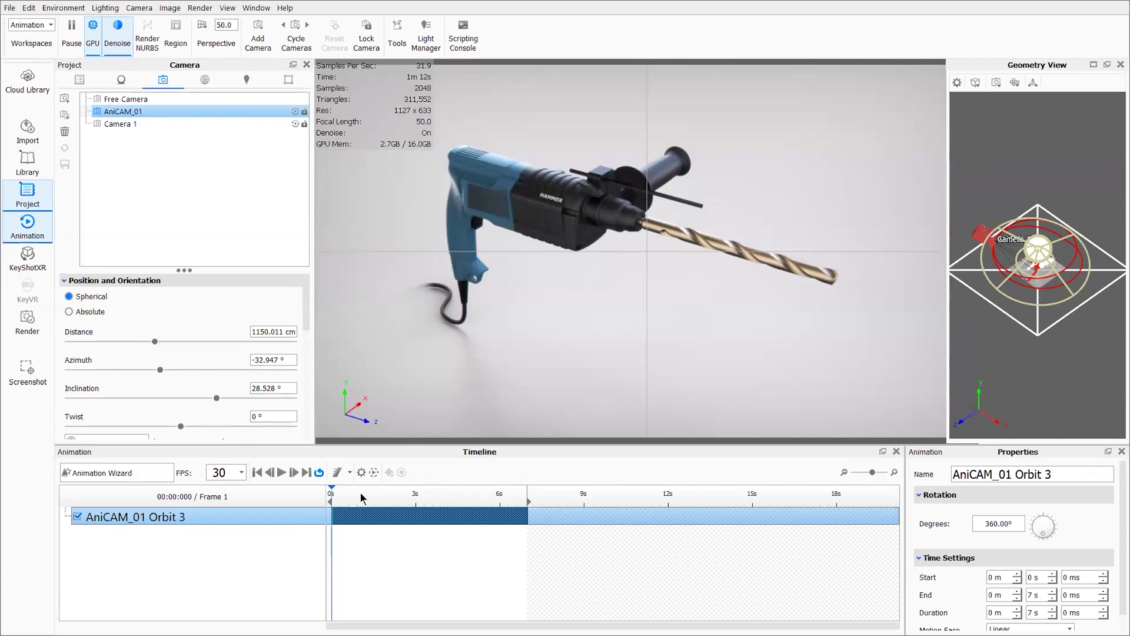
mouse_move(334, 493)
mouse_down()
mouse_move(345, 493)
mouse_move(330, 493)
mouse_up()
drag(339, 495, 210, 211)
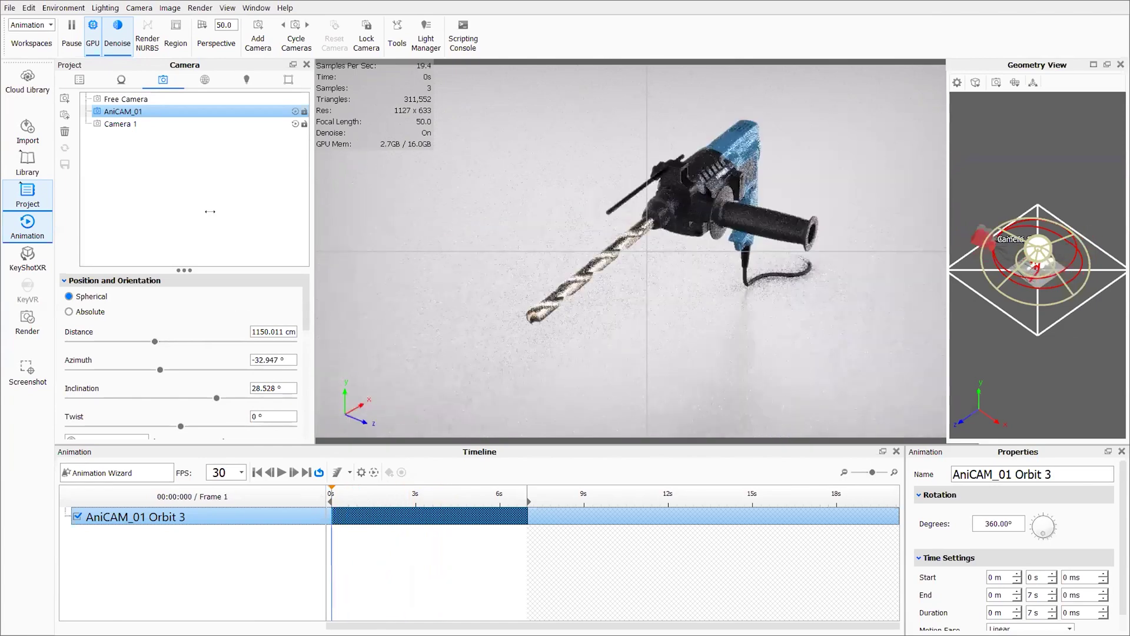
Add an Inclination animation to the AniCAM_01 camera and view its path from the side in the Geometry View.
right_click(156, 112)
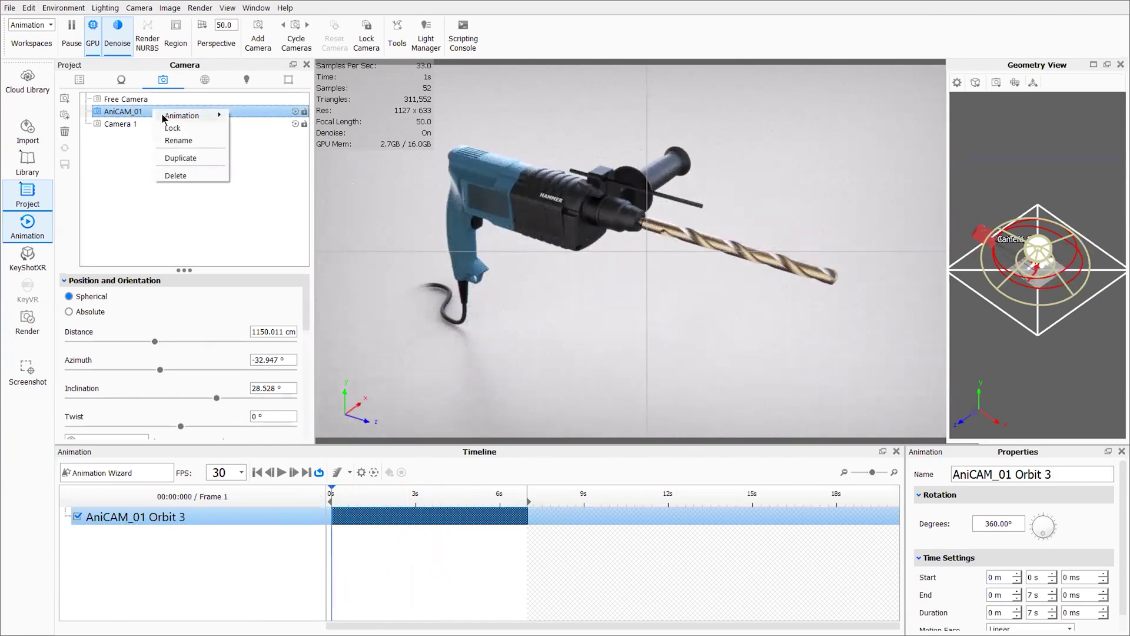
mouse_move(165, 120)
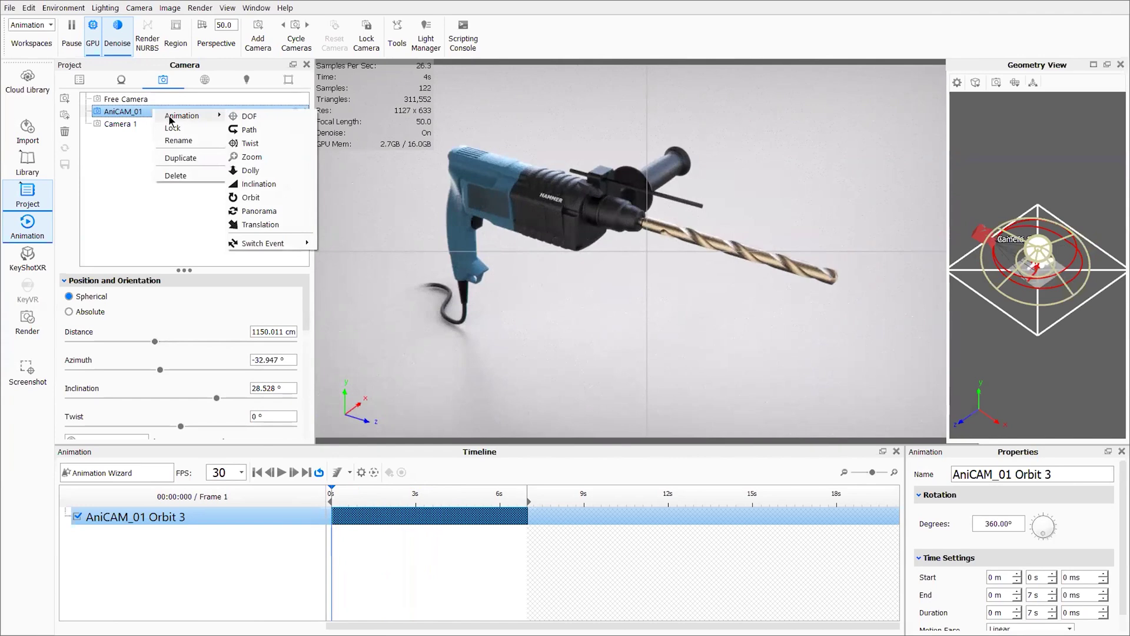
click(263, 181)
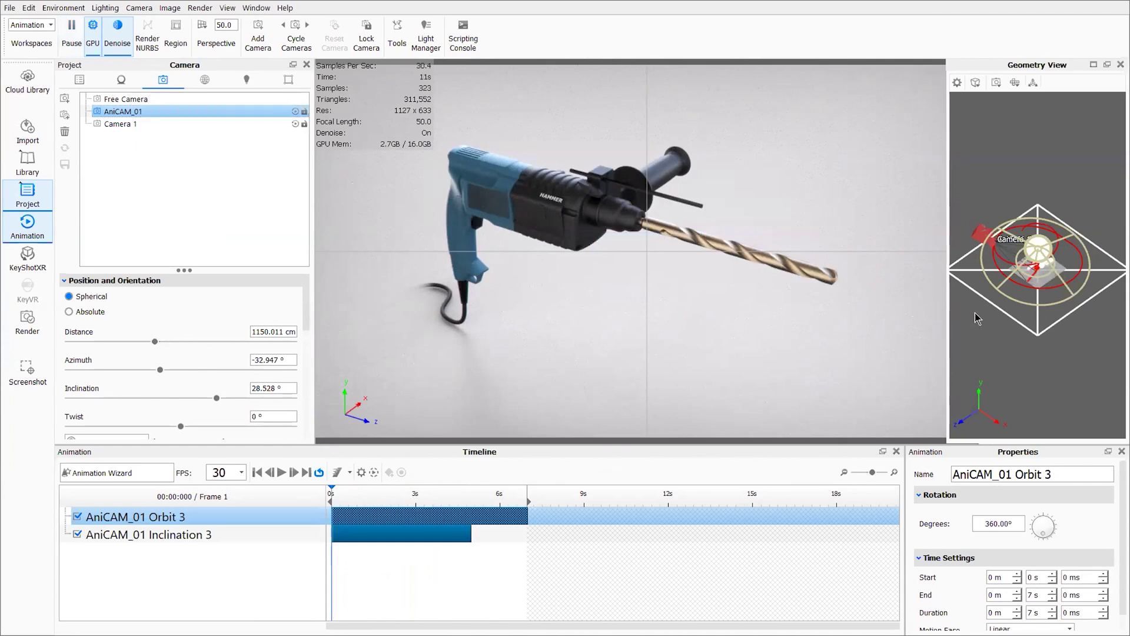
key(o)
key(o)
mouse_move(1013, 307)
mouse_down()
mouse_move(1011, 322)
mouse_move(1101, 391)
mouse_move(1054, 364)
mouse_move(1074, 349)
mouse_move(1012, 312)
mouse_move(1077, 333)
mouse_move(1013, 298)
mouse_up()
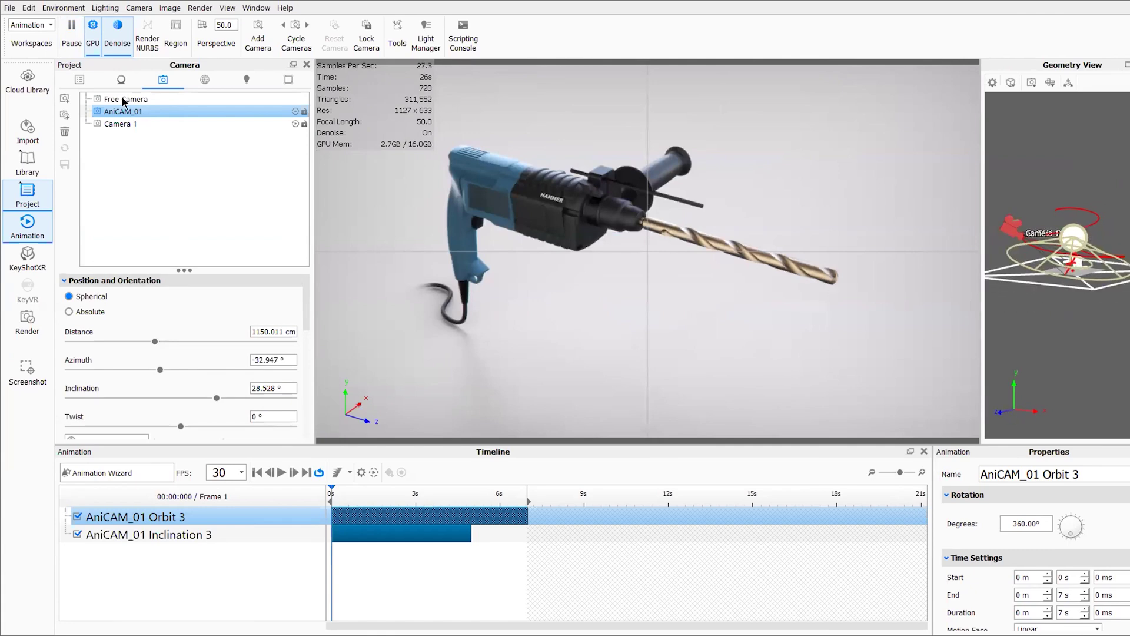
Delete the Camera 1 camera from the scene.
shift+click(117, 123)
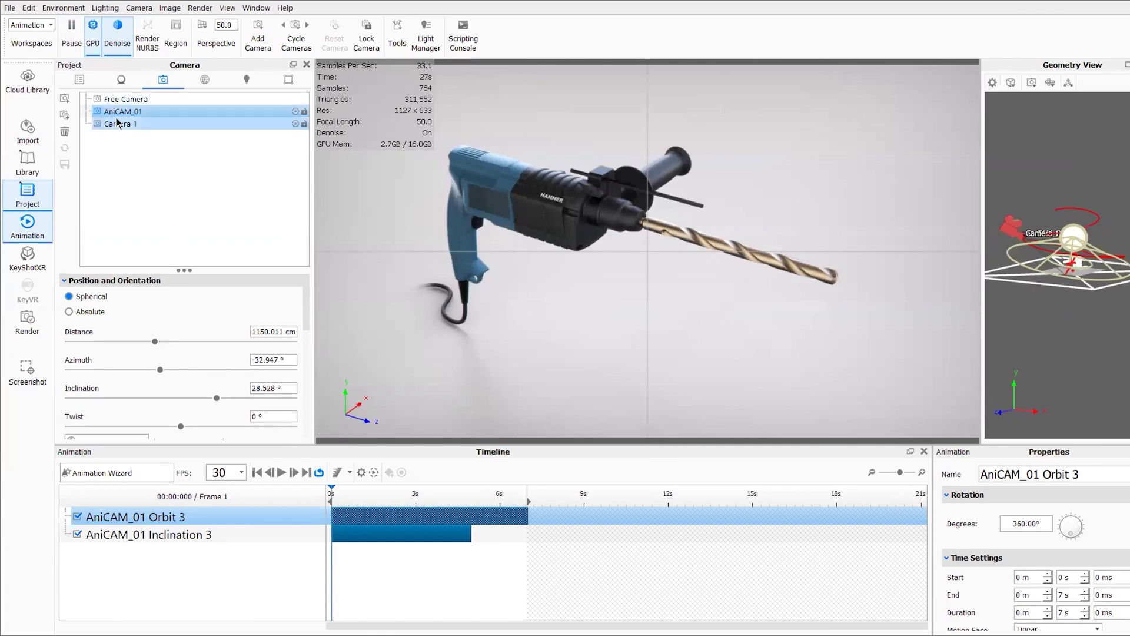
click(118, 124)
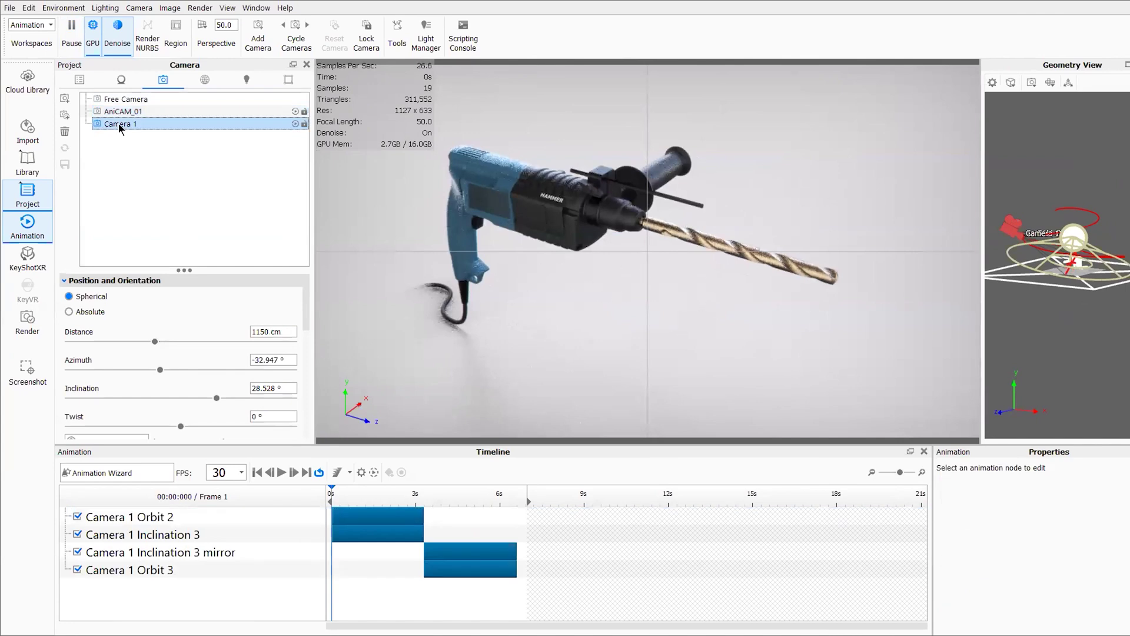
right_click(119, 124)
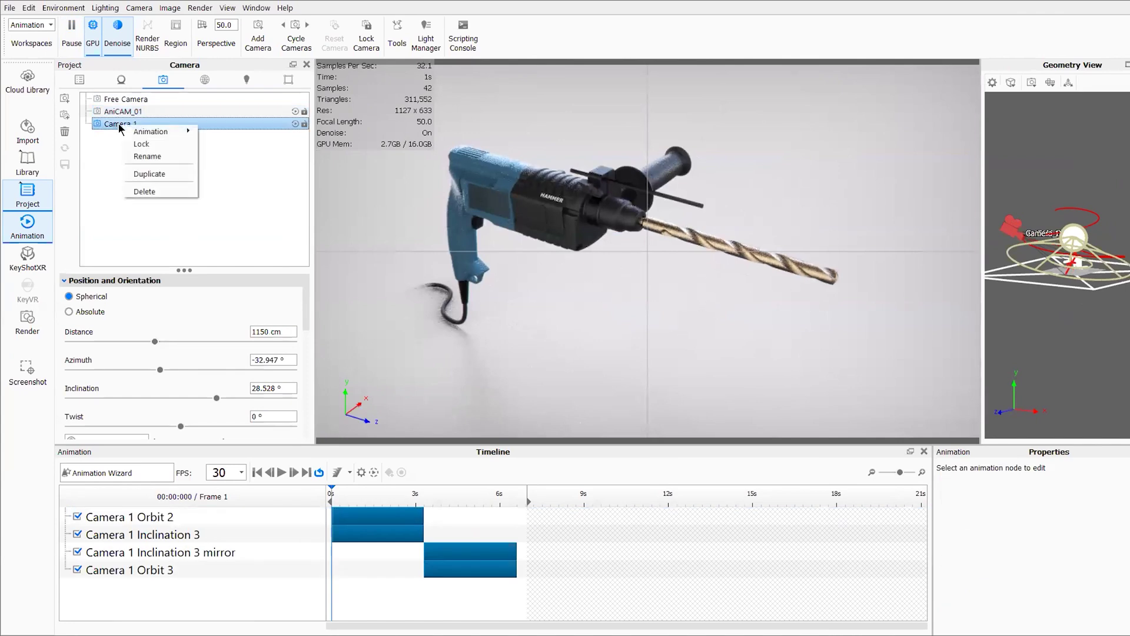
click(145, 191)
drag(1094, 370, 1087, 339)
drag(1039, 303, 1015, 298)
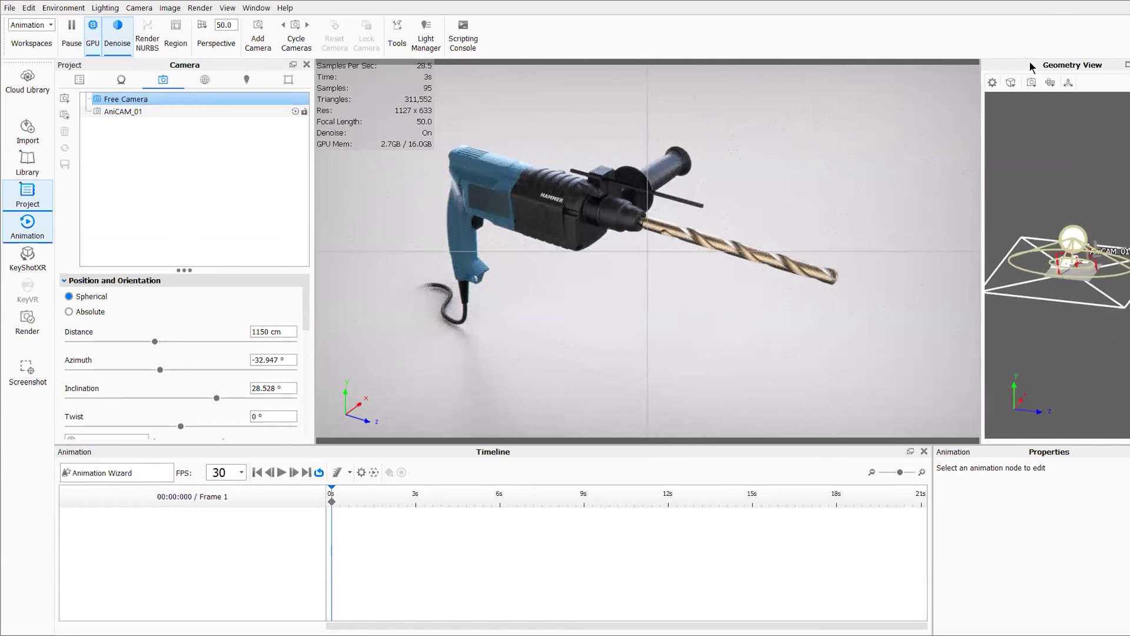
Hide the ground grid and lights in the Geometry View.
click(993, 83)
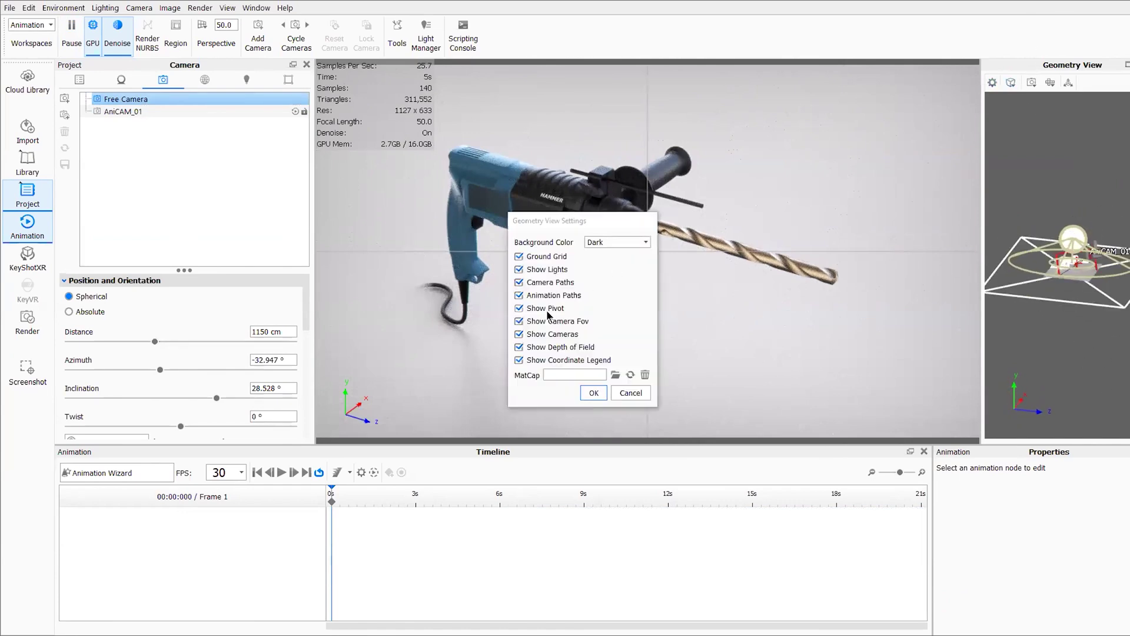
click(535, 256)
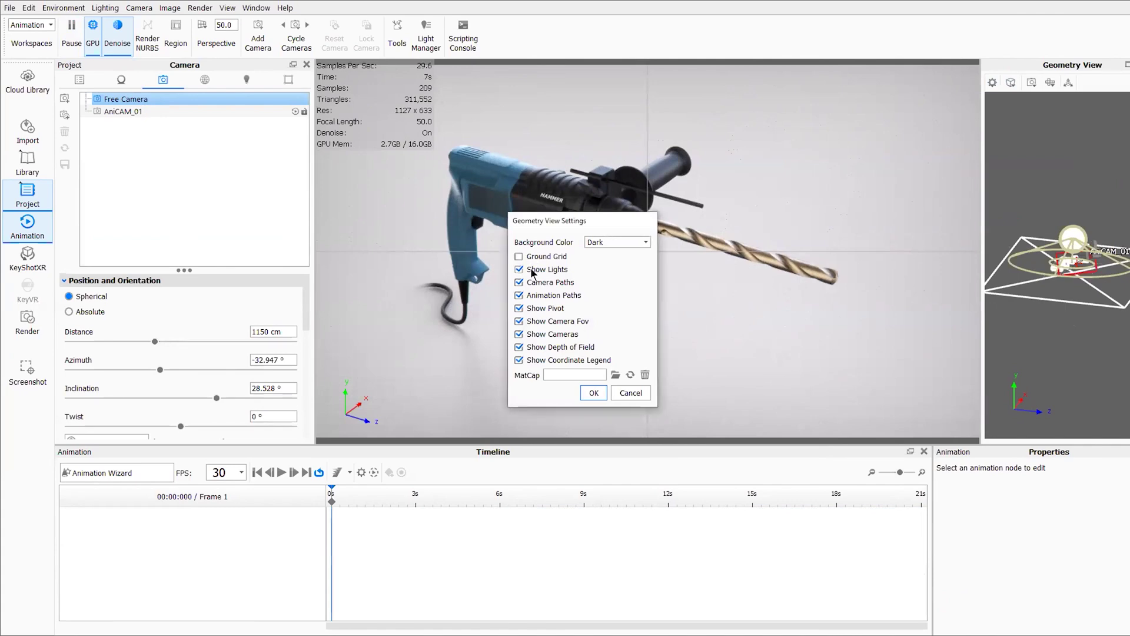
click(519, 270)
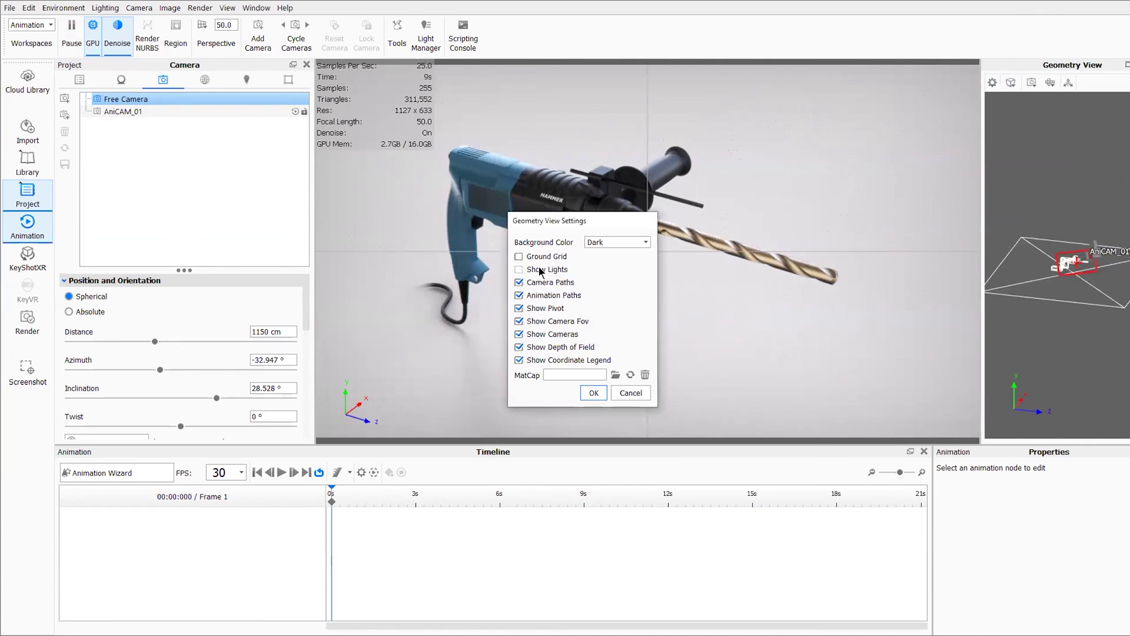
mouse_move(1055, 322)
mouse_down()
mouse_move(1075, 300)
mouse_move(1040, 309)
mouse_up()
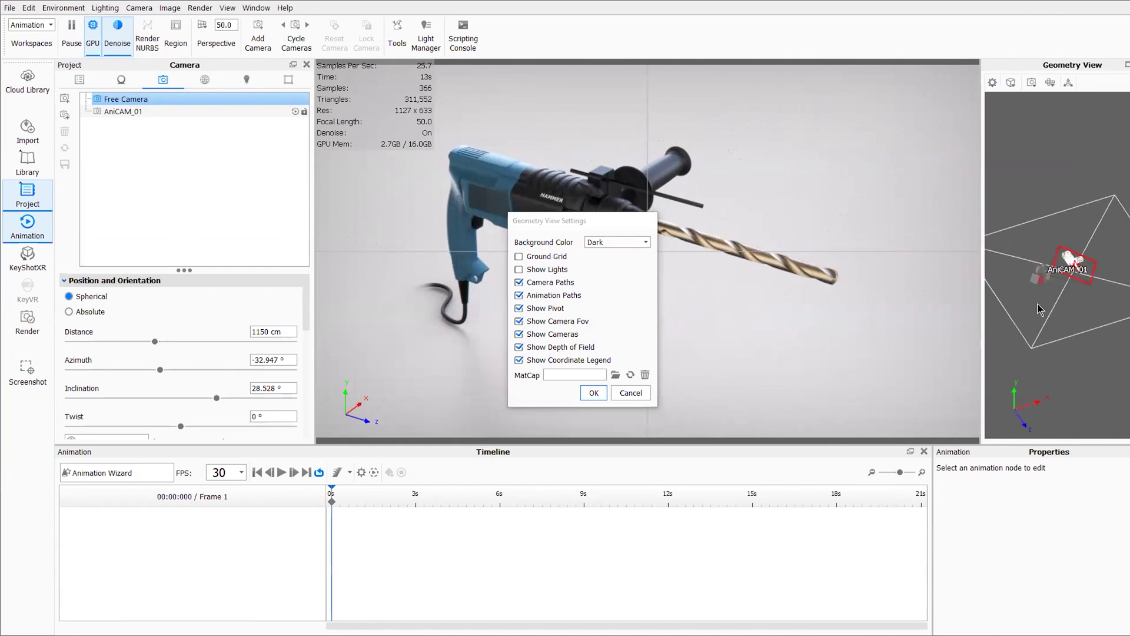
click(594, 393)
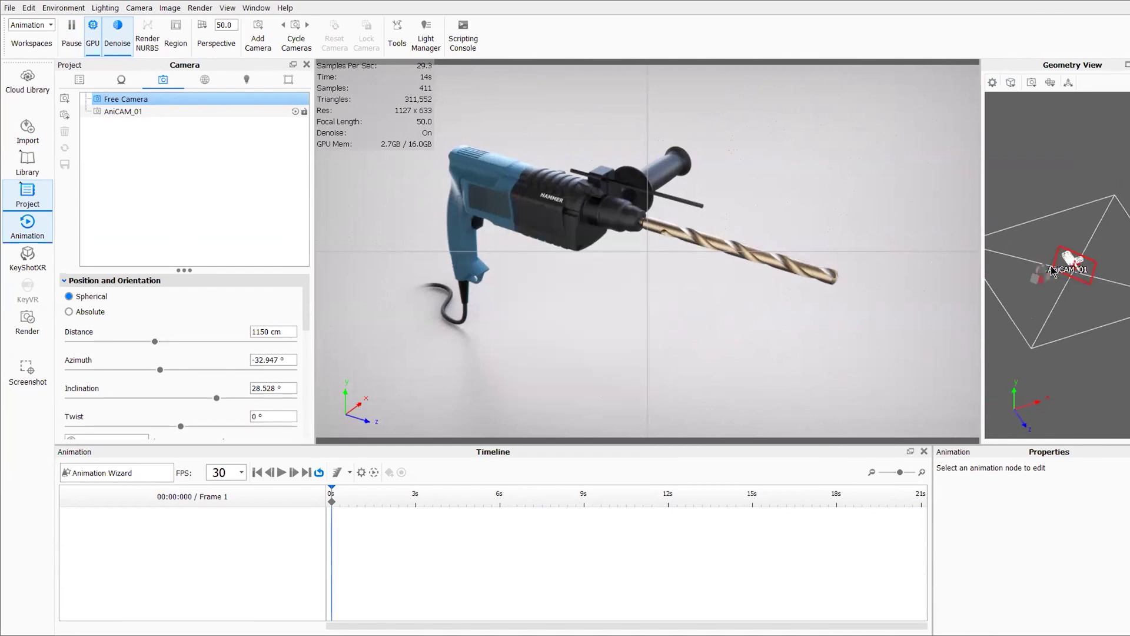
drag(1066, 314, 1042, 297)
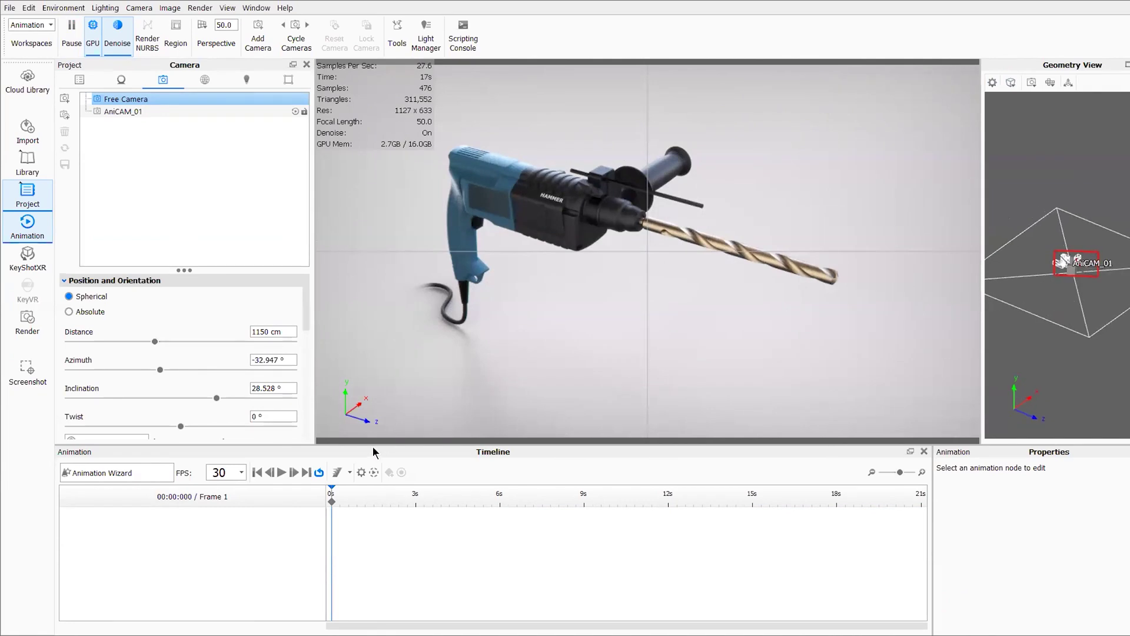
Make AniCAM_01 the active camera and examine its combined orbit and inclination path from above and the side in the Geometry View.
click(165, 112)
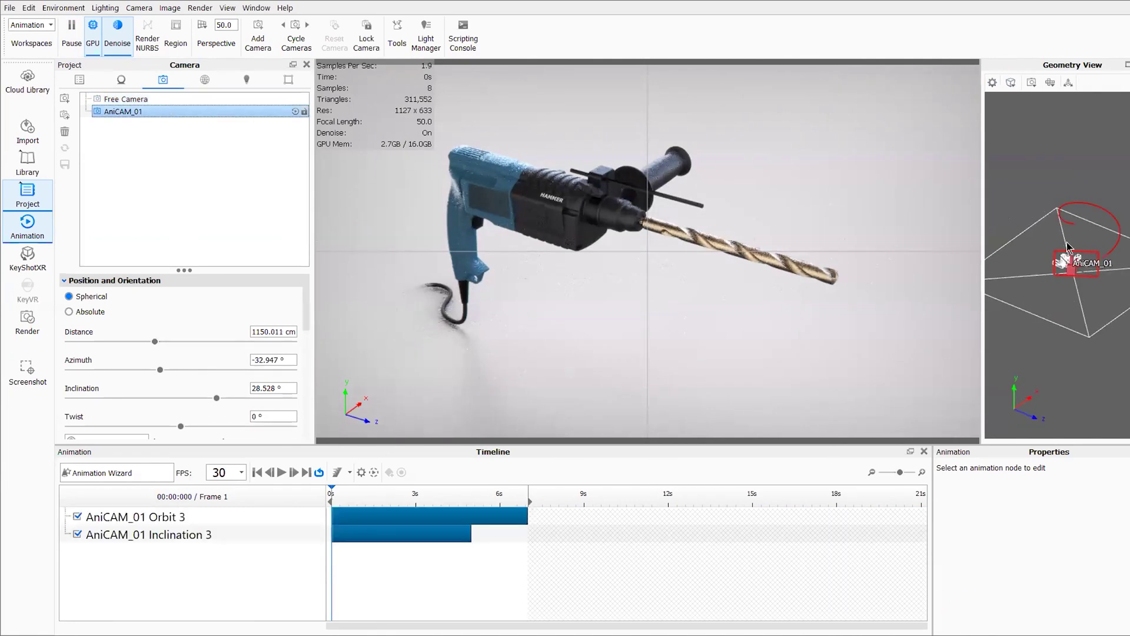
drag(1098, 349, 1072, 339)
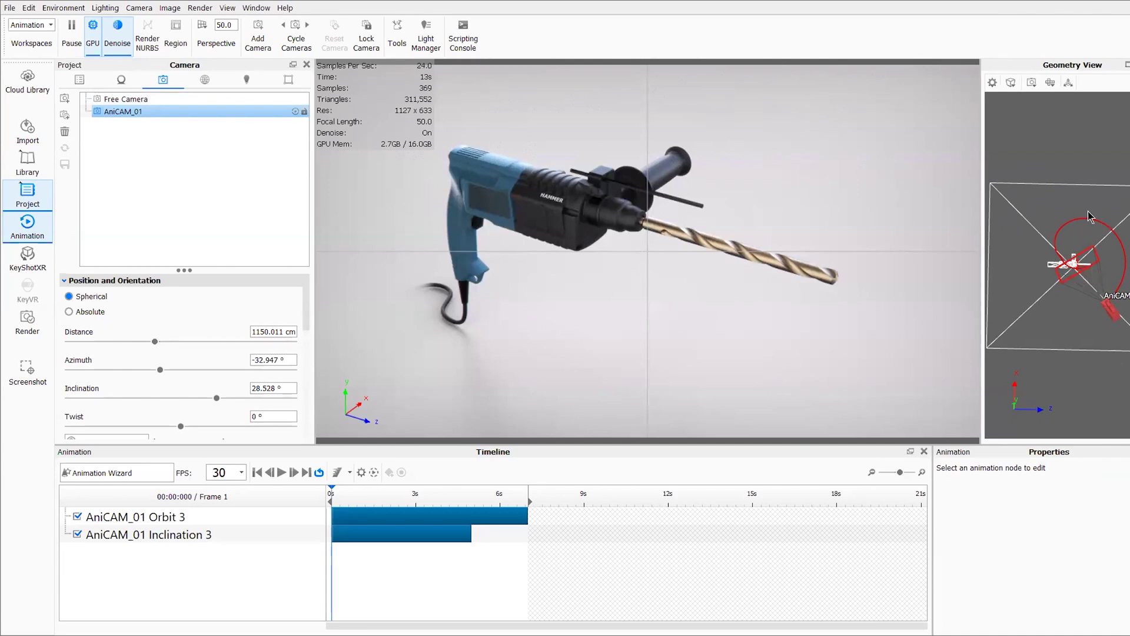
drag(1063, 308, 1011, 266)
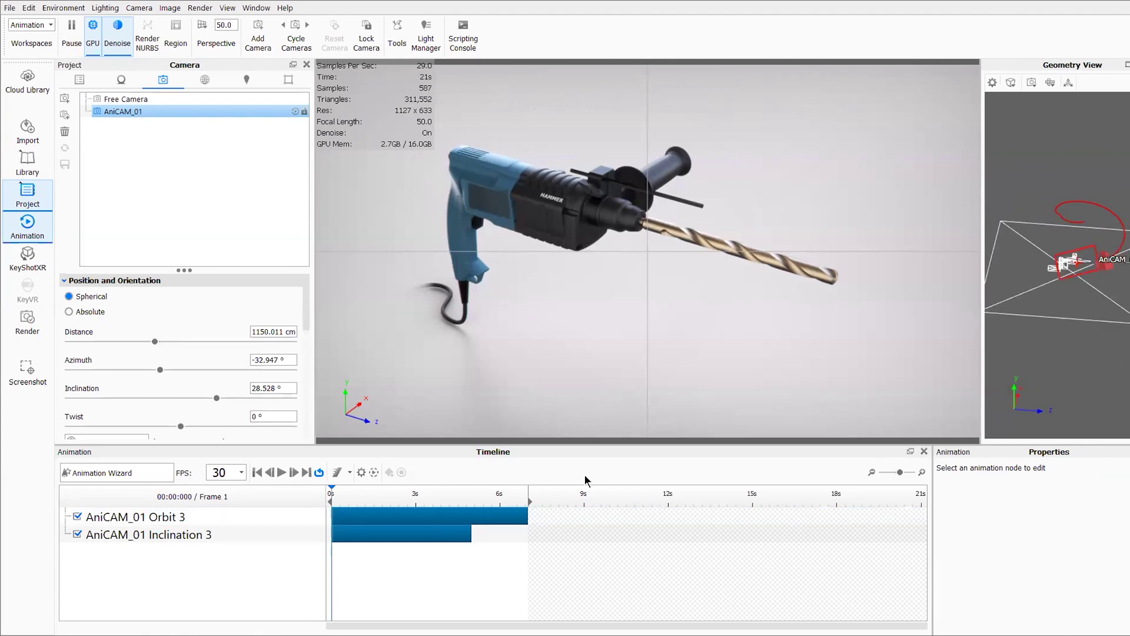
drag(1060, 295, 1054, 293)
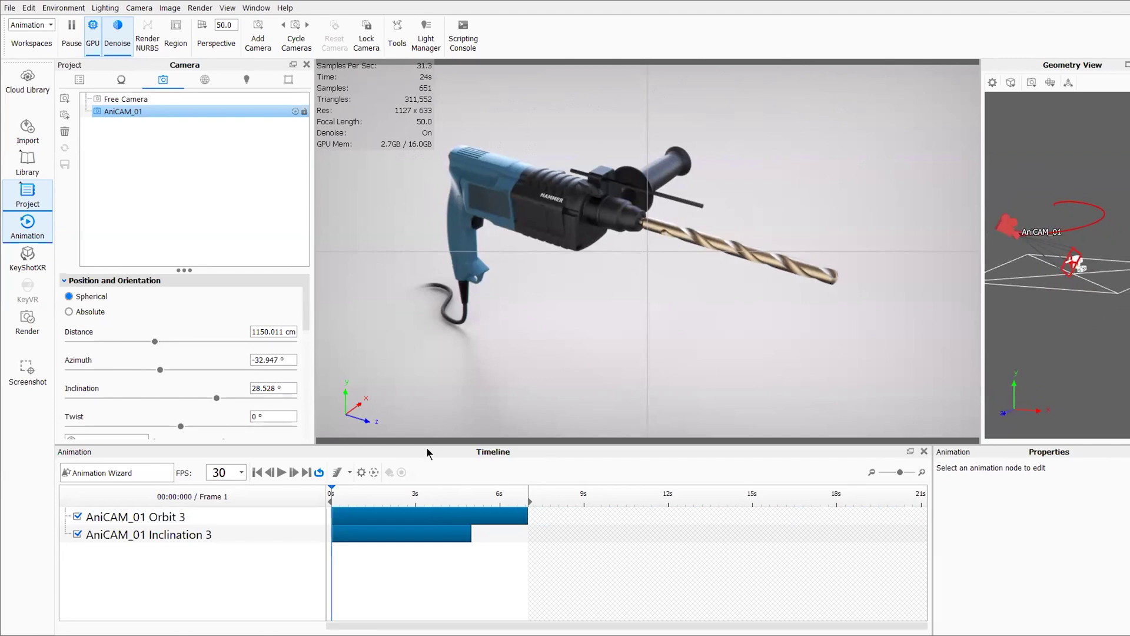
Set the AniCAM_01 inclination animation's rotation to -45 degrees and scrub from the start to preview the camera move.
click(374, 533)
drag(364, 491, 392, 493)
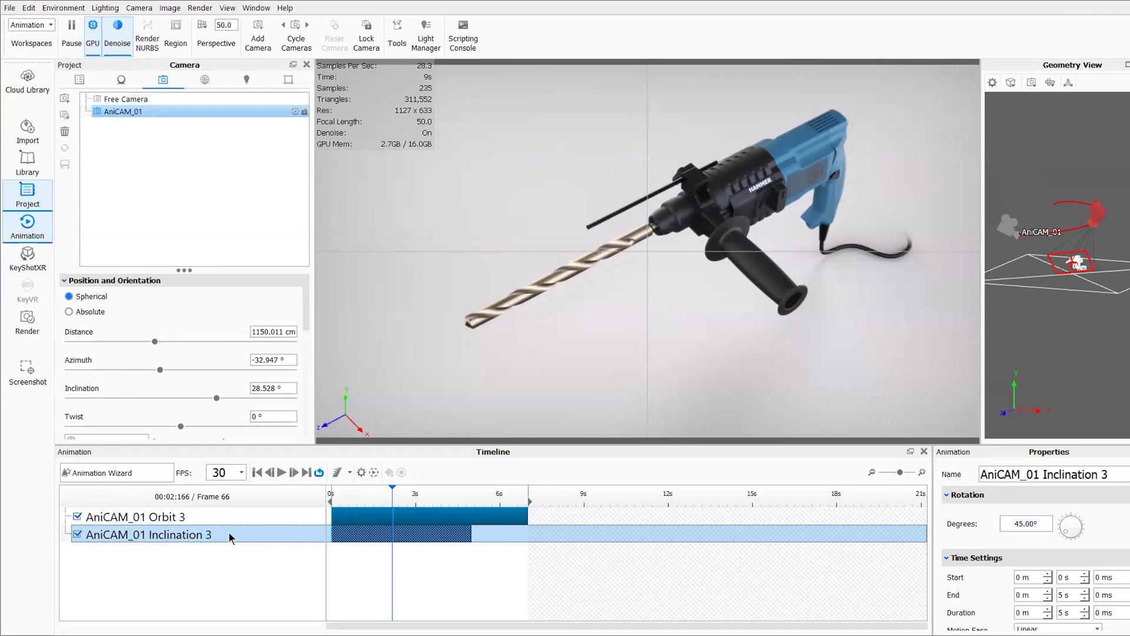
double_click(182, 532)
click(1011, 522)
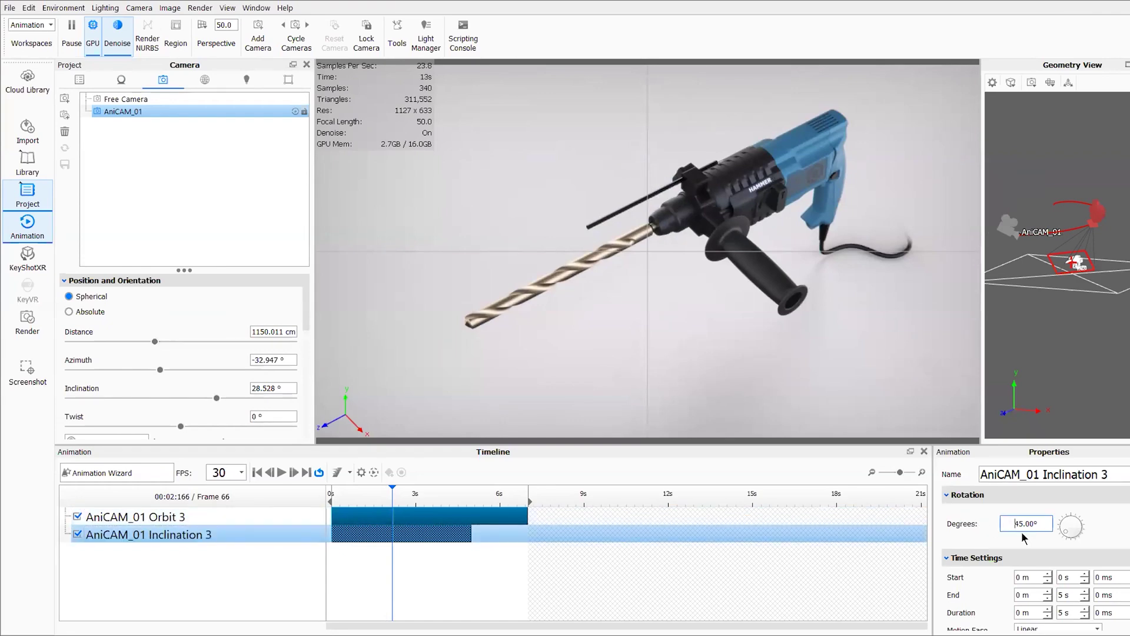
text(-)
key(Return)
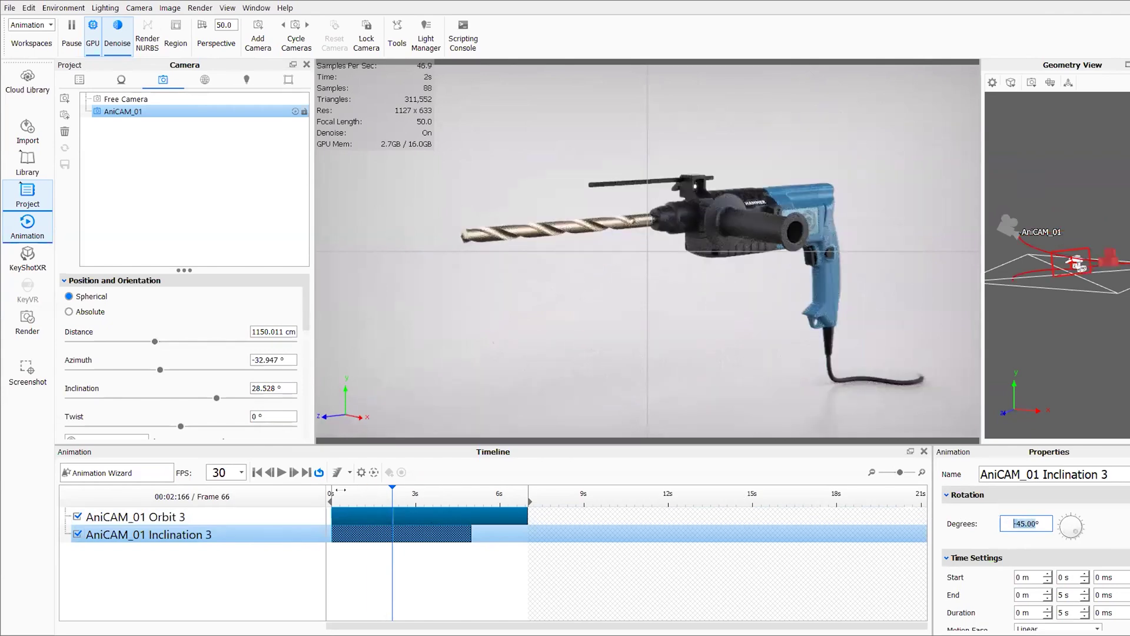
click(320, 493)
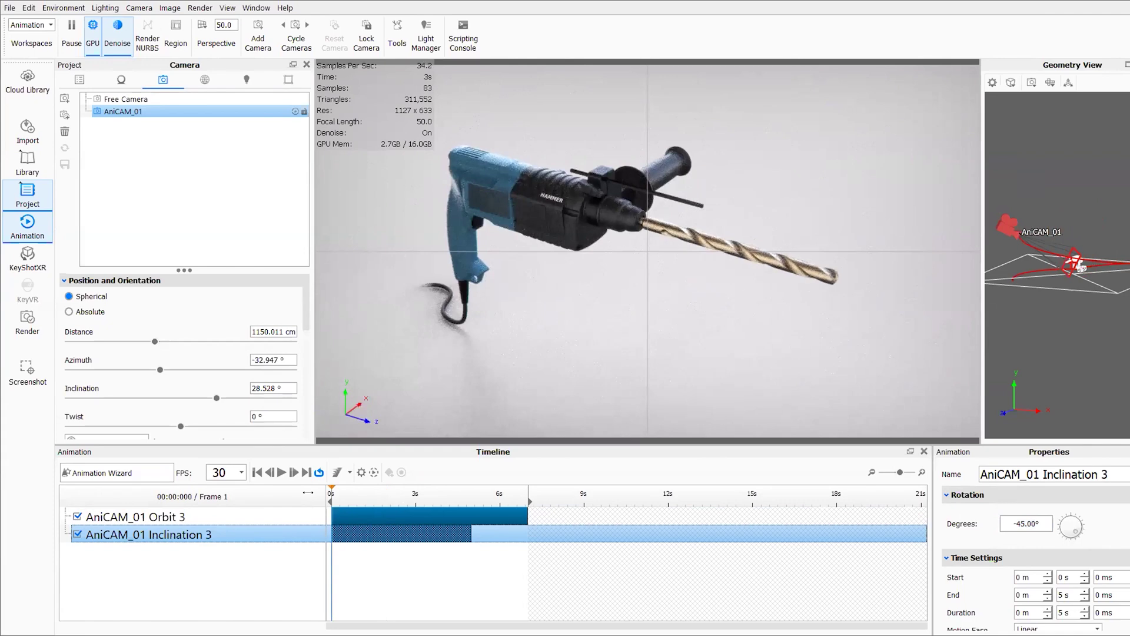
drag(331, 492, 423, 493)
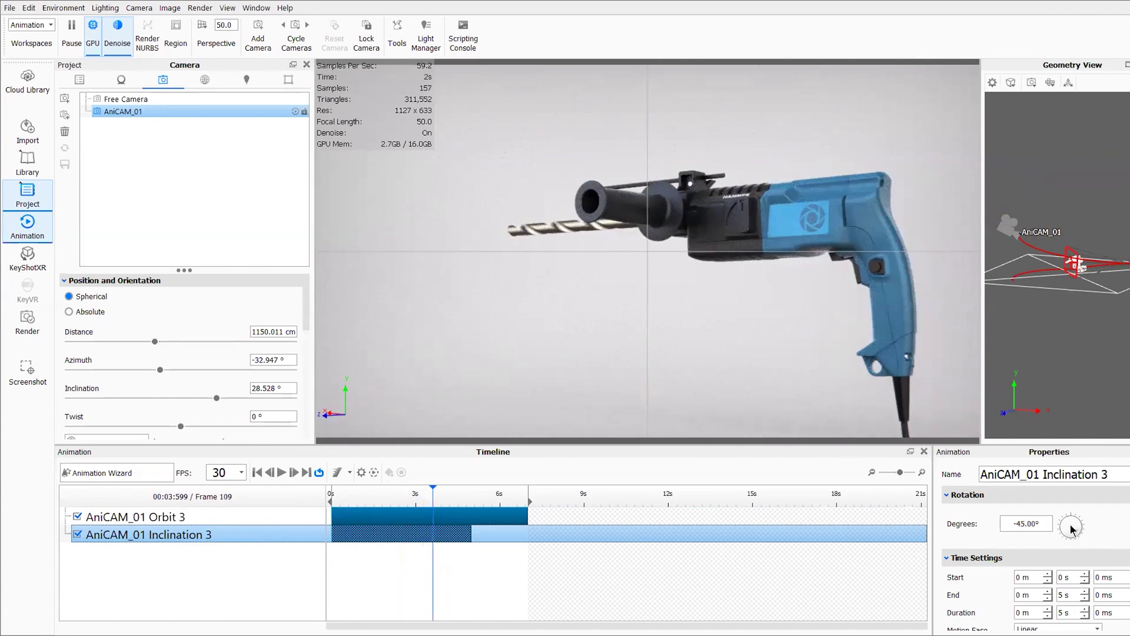
Set the AniCAM_01 inclination animation's rotation to -10 degrees and scrub to frame 150 to preview the camera move.
drag(1078, 535, 1071, 534)
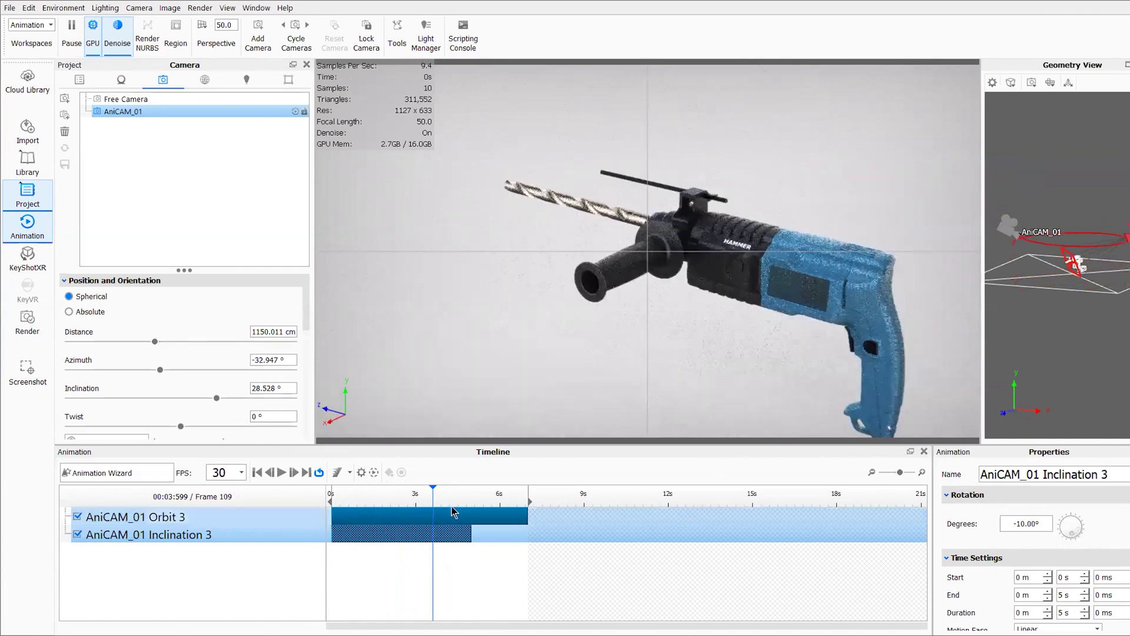
click(471, 534)
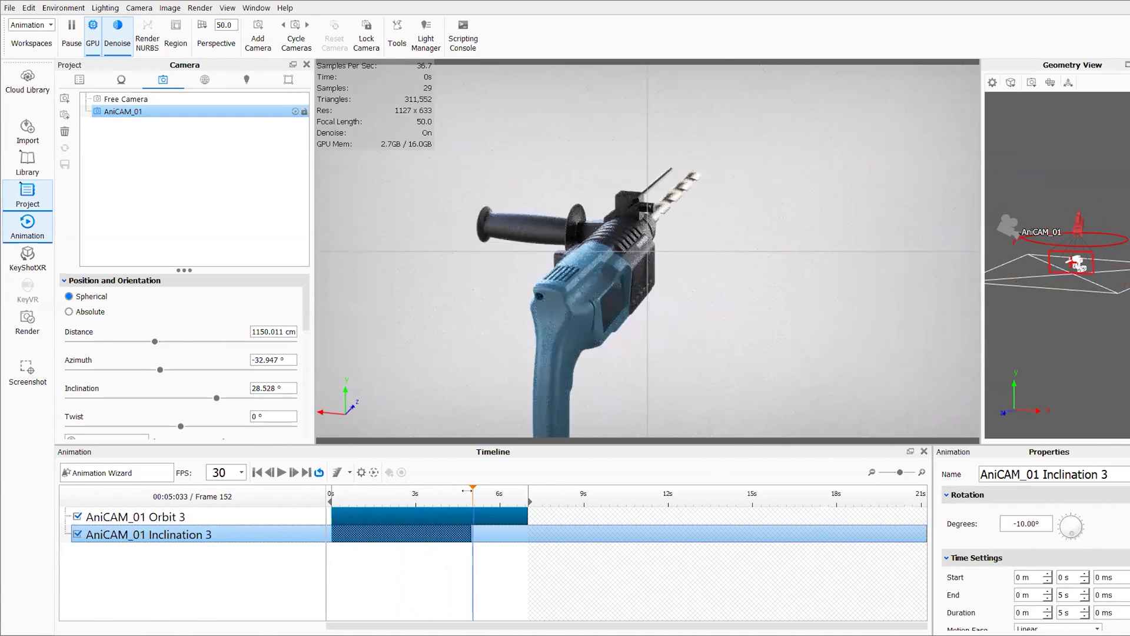
drag(466, 490, 471, 491)
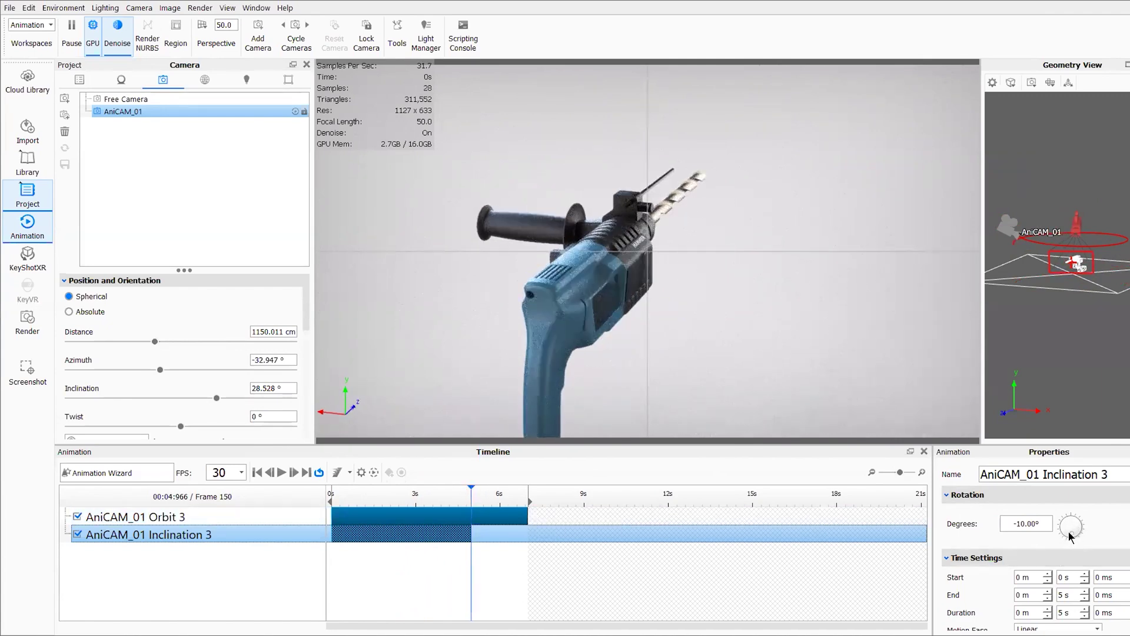
Set the AniCAM_01 inclination animation's rotation to -5 degrees.
click(1017, 522)
key(BackSpace)
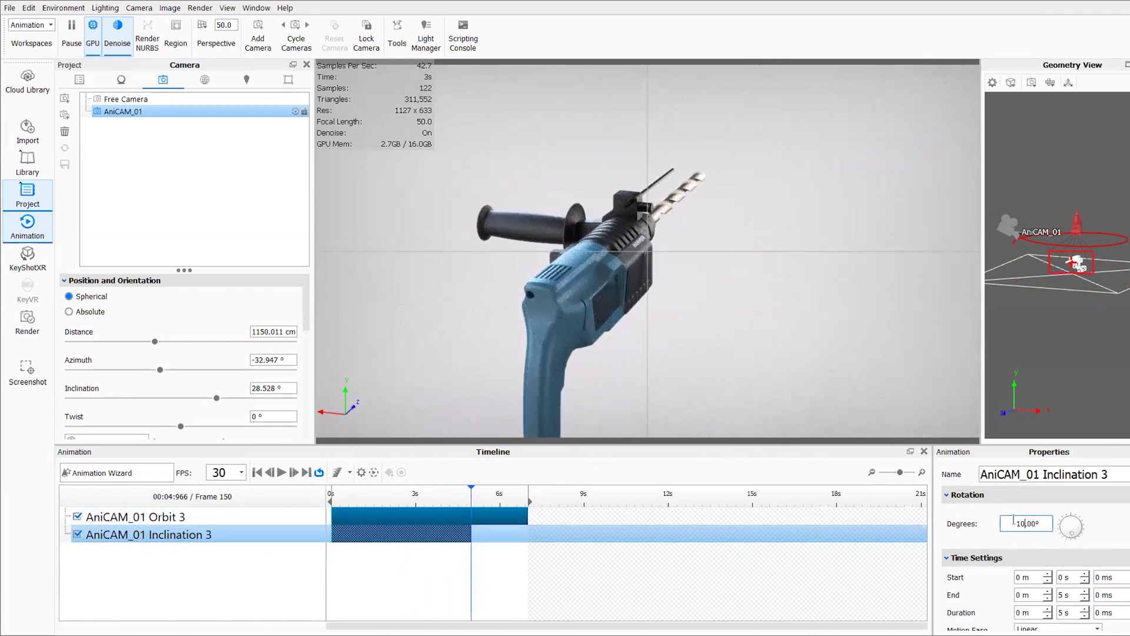
double_click(1022, 521)
text(-5)
key(Return)
Set the AniCAM_01 inclination animation's rotation to -45 degrees and scrub to frame 134.
double_click(1037, 522)
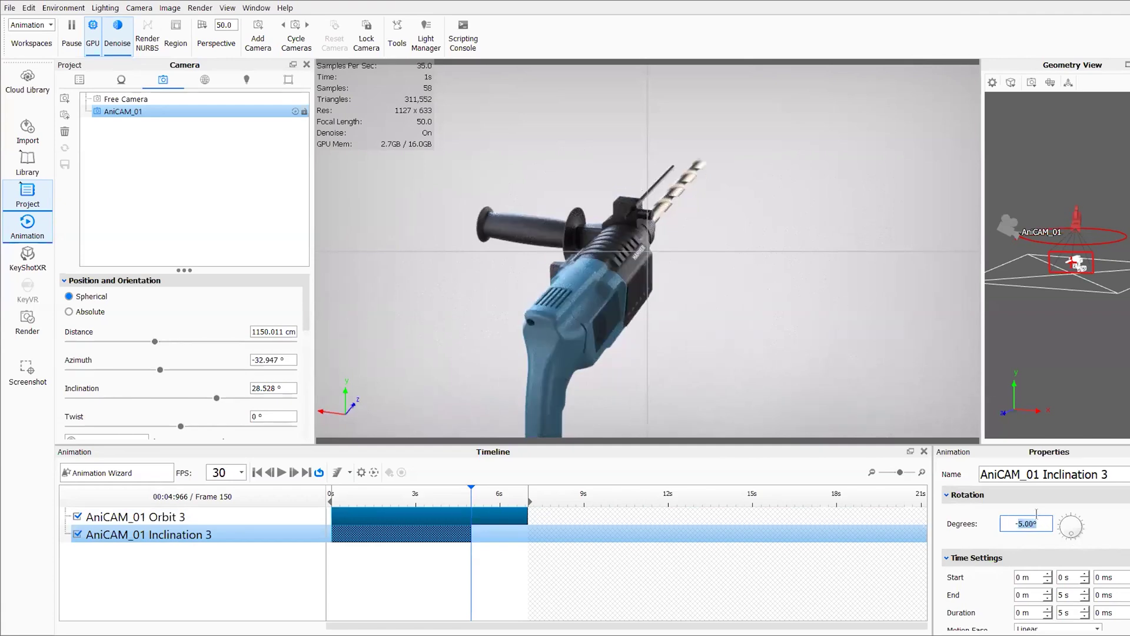
text(-45)
key(Return)
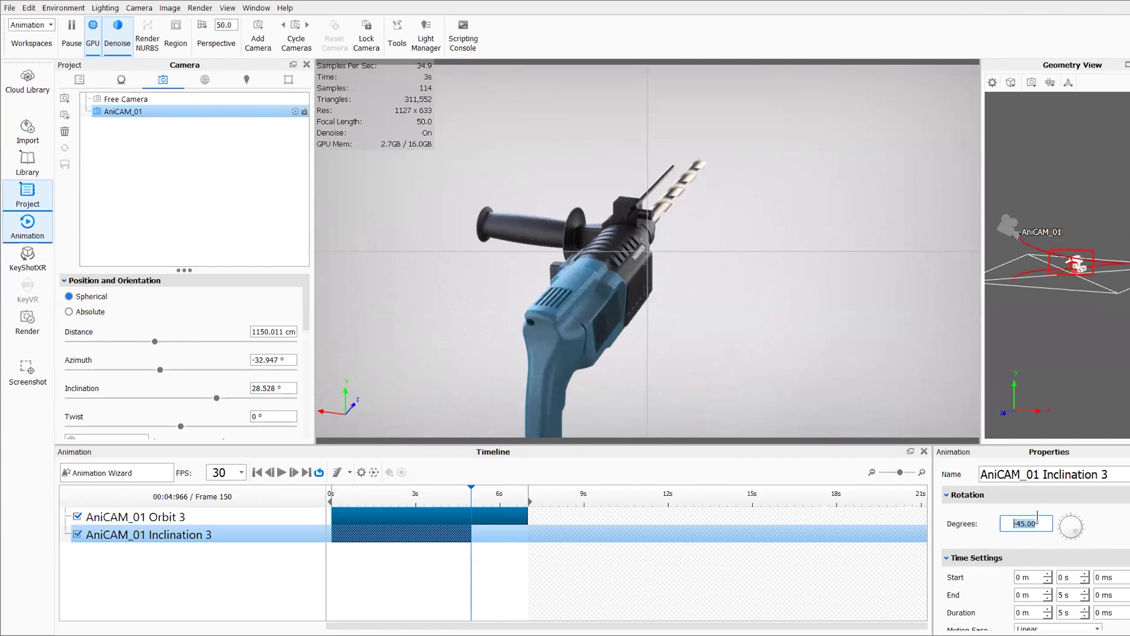
drag(443, 494, 456, 493)
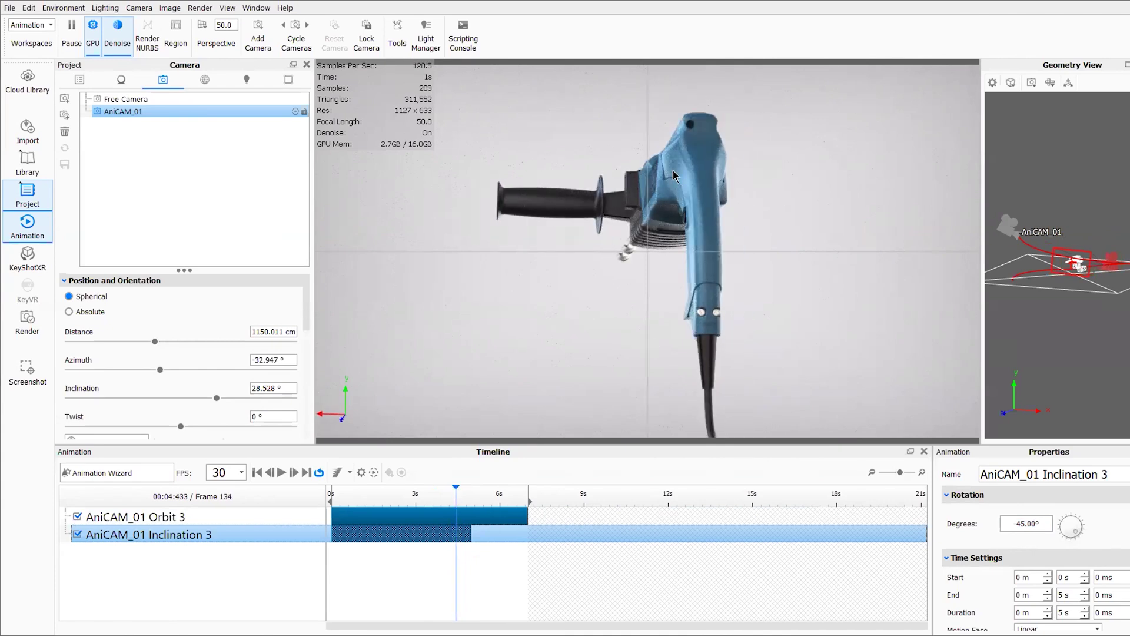
Turn on the Locators model set and show only its Locator_Drill CenterPivot locator.
click(79, 80)
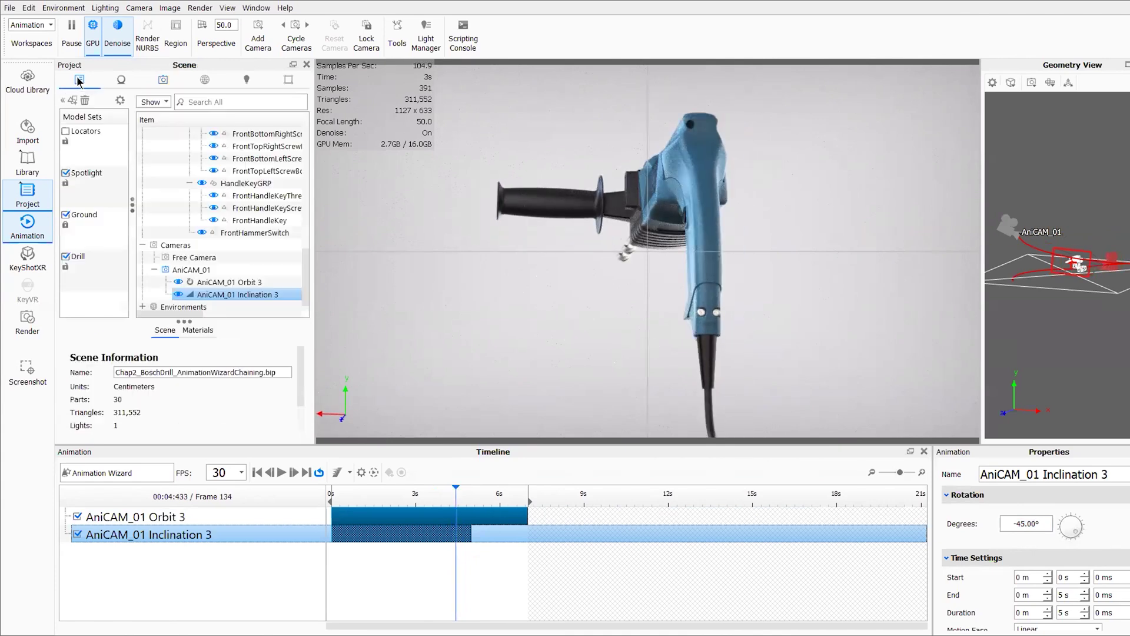
click(66, 131)
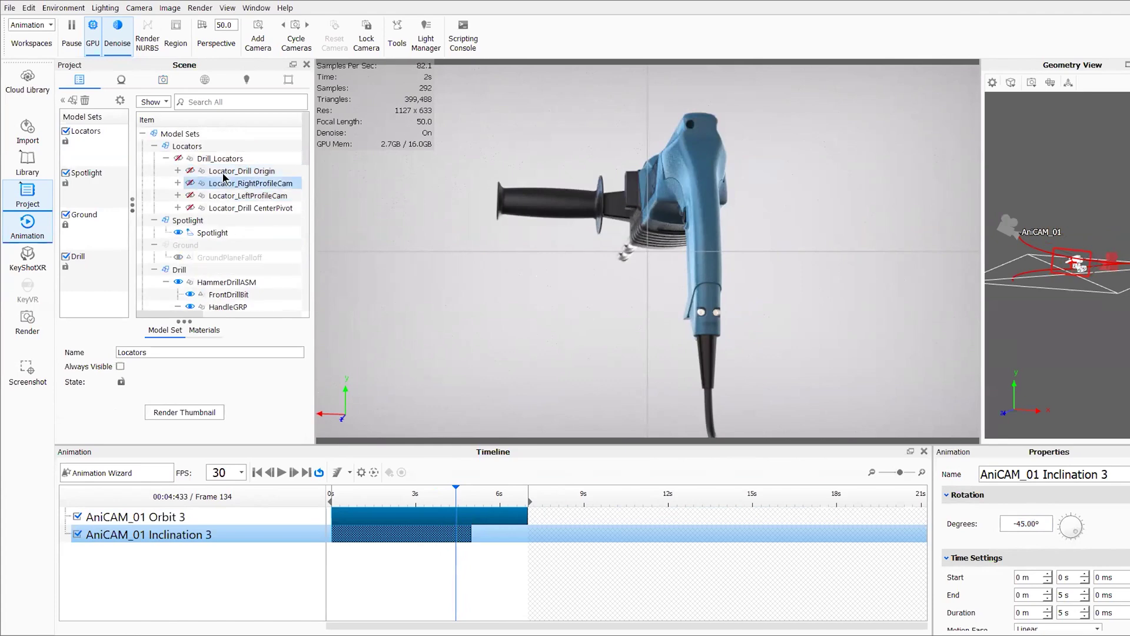
click(189, 208)
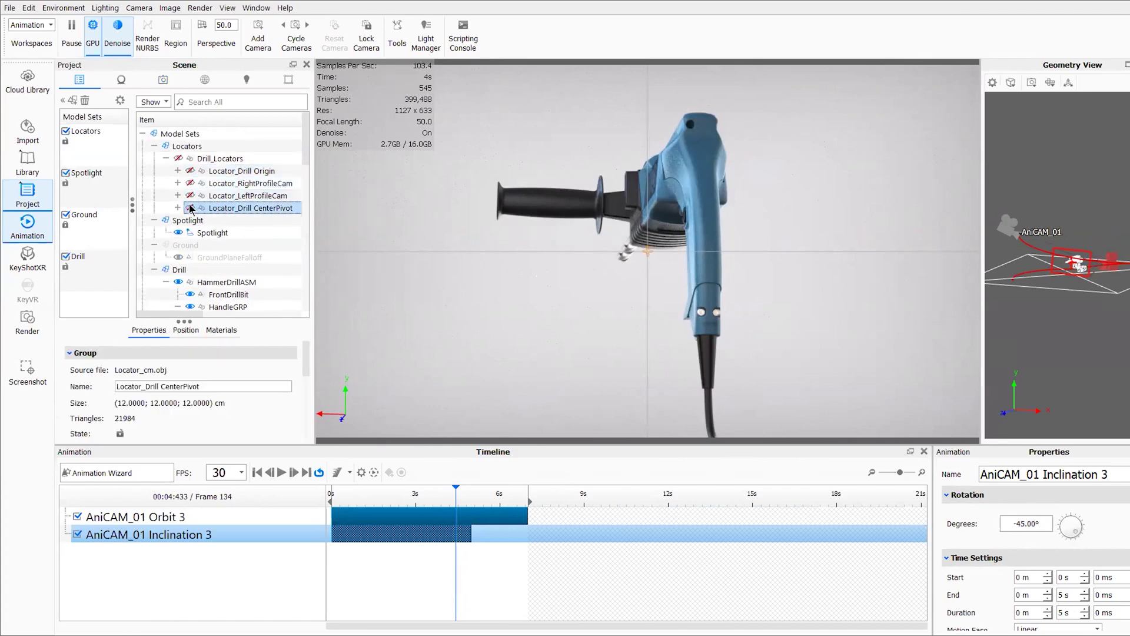
click(189, 208)
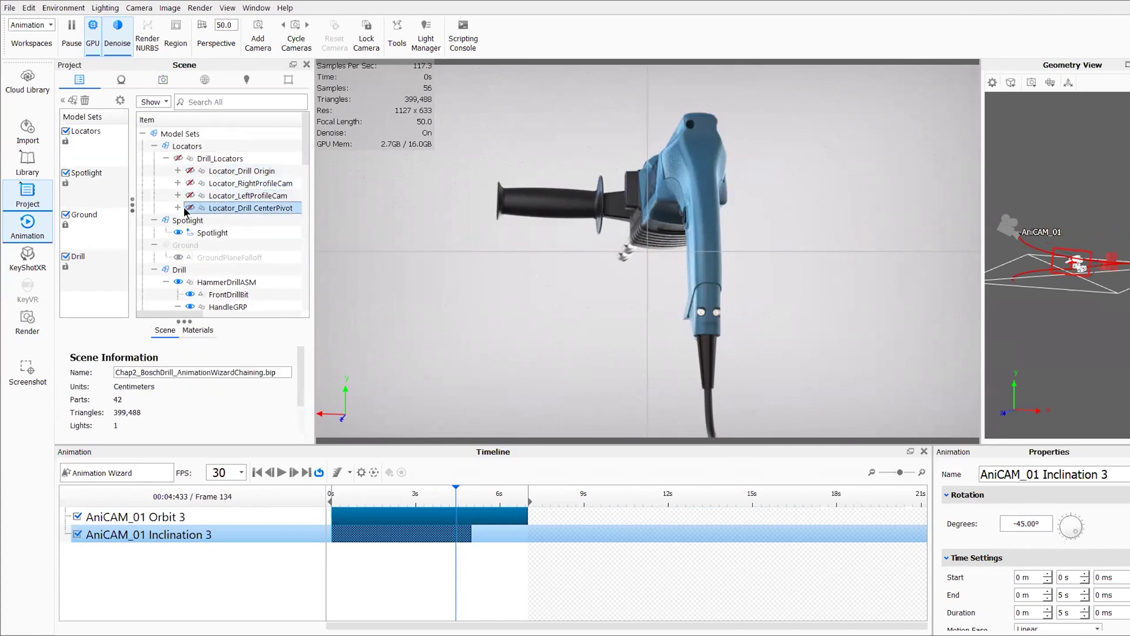
click(187, 208)
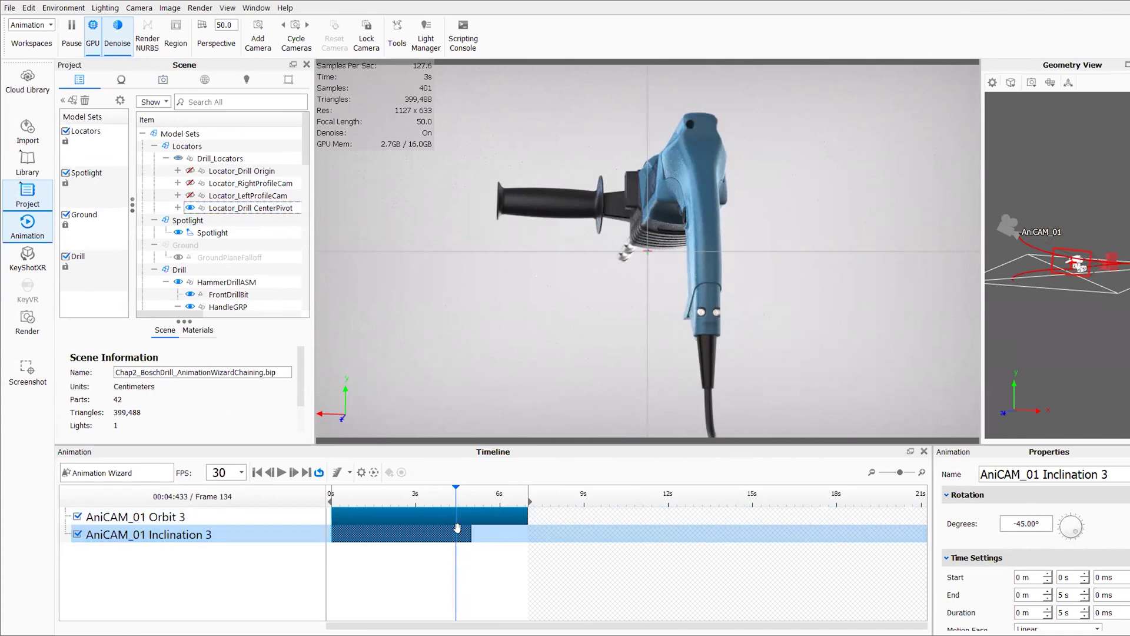
Examine the AniCAM_01 camera path around the drill's center pivot from the side and from above in the Geometry View.
drag(1058, 302, 1014, 325)
mouse_move(456, 490)
mouse_down()
mouse_move(467, 491)
mouse_move(457, 492)
mouse_up()
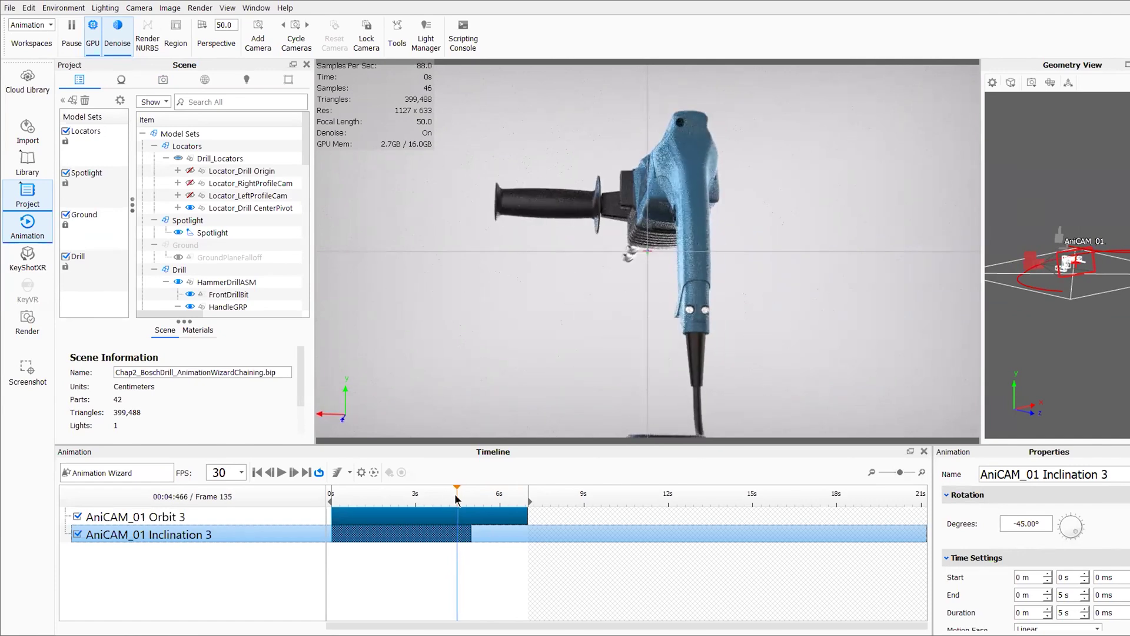
drag(1076, 411, 1069, 380)
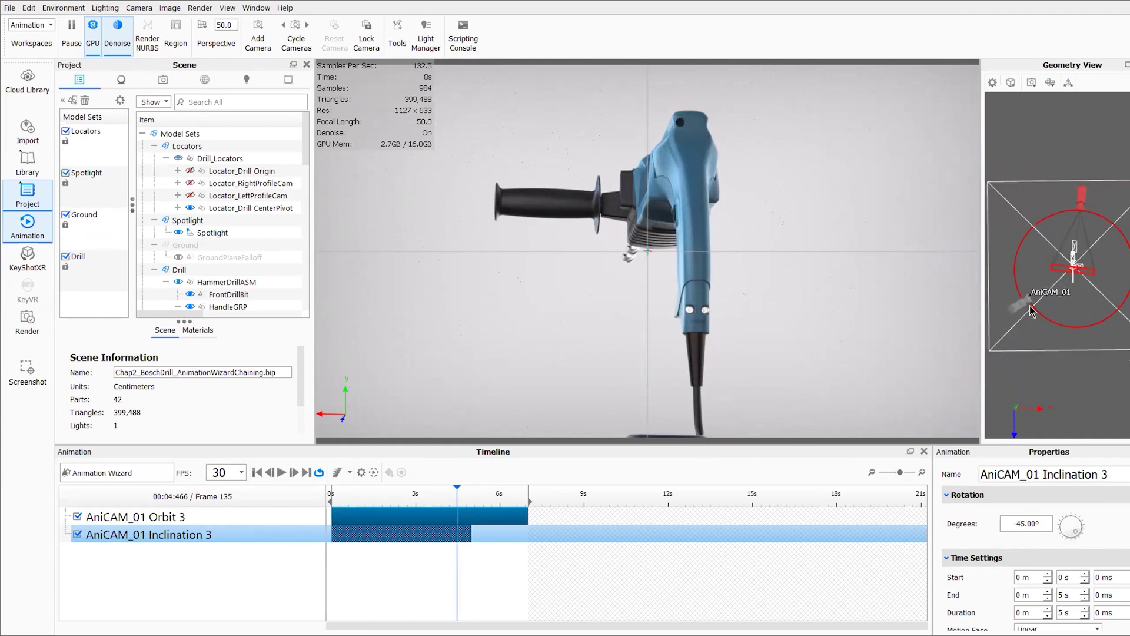
drag(1069, 343, 1078, 247)
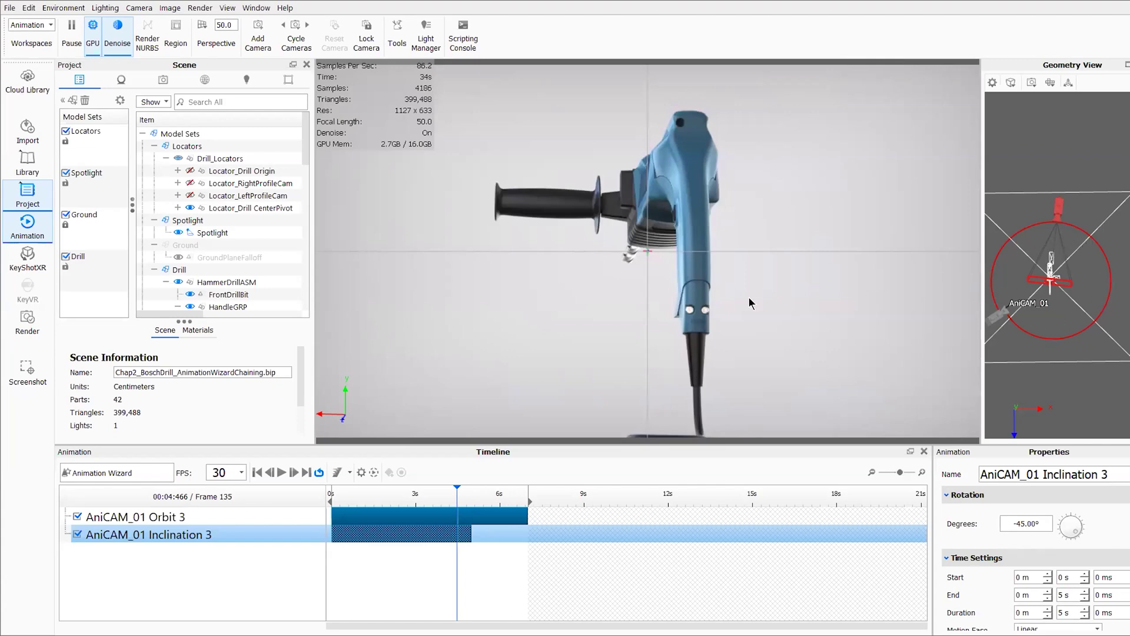
Examine the rotation, time and motion ease settings of AniCAM_01 Orbit 3, enlarging the animation area to reveal them.
ctrl+click(393, 507)
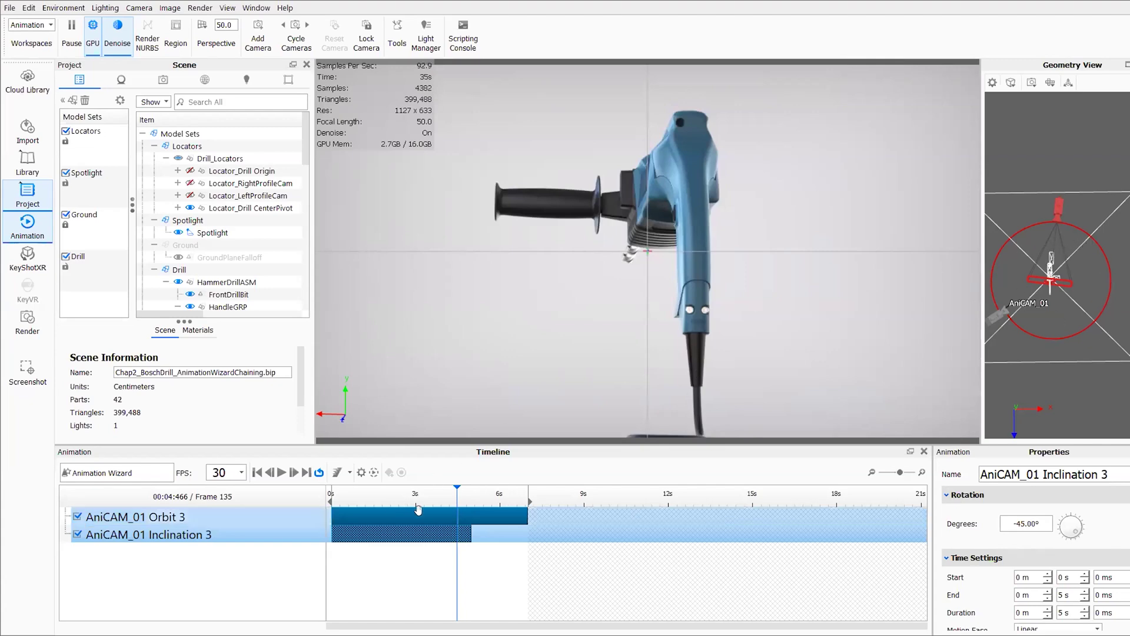
click(348, 510)
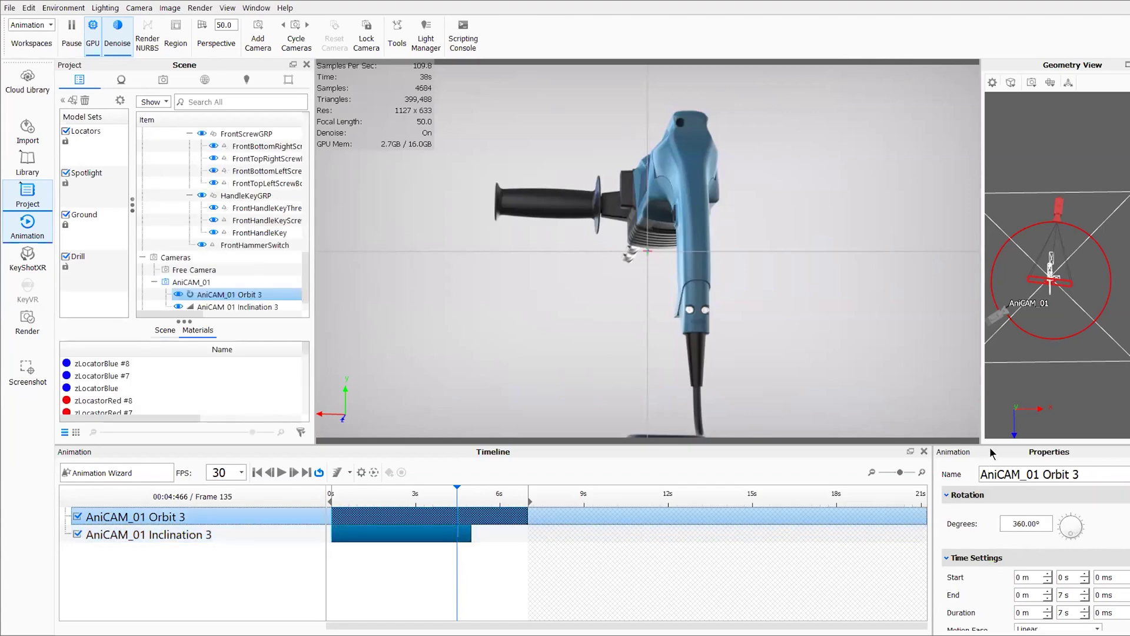
drag(952, 440, 951, 428)
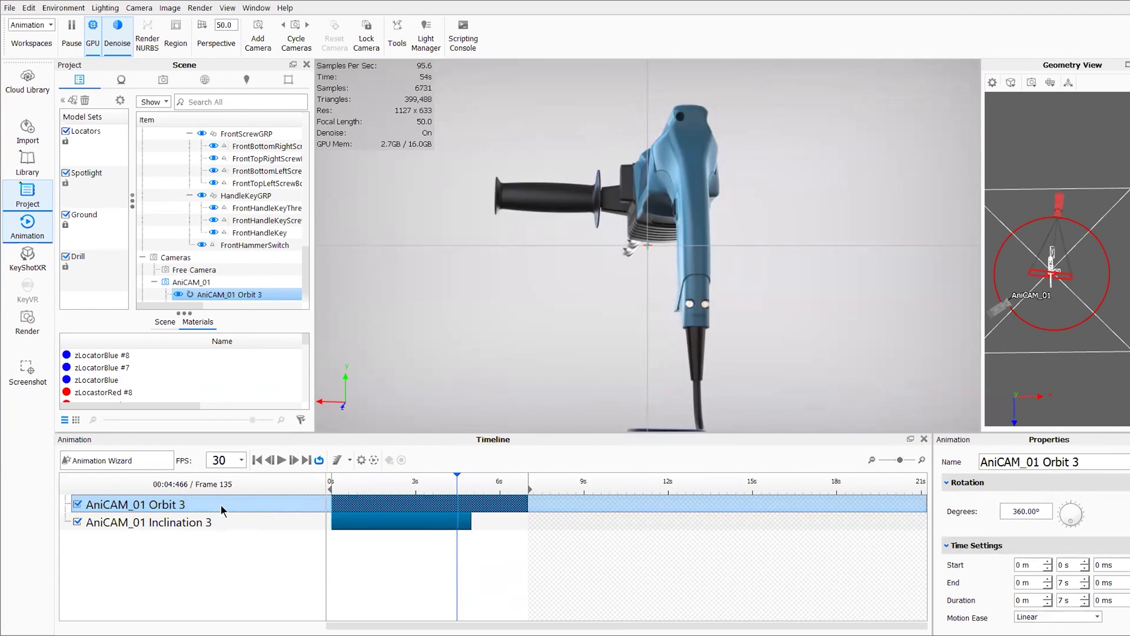
shift+click(241, 514)
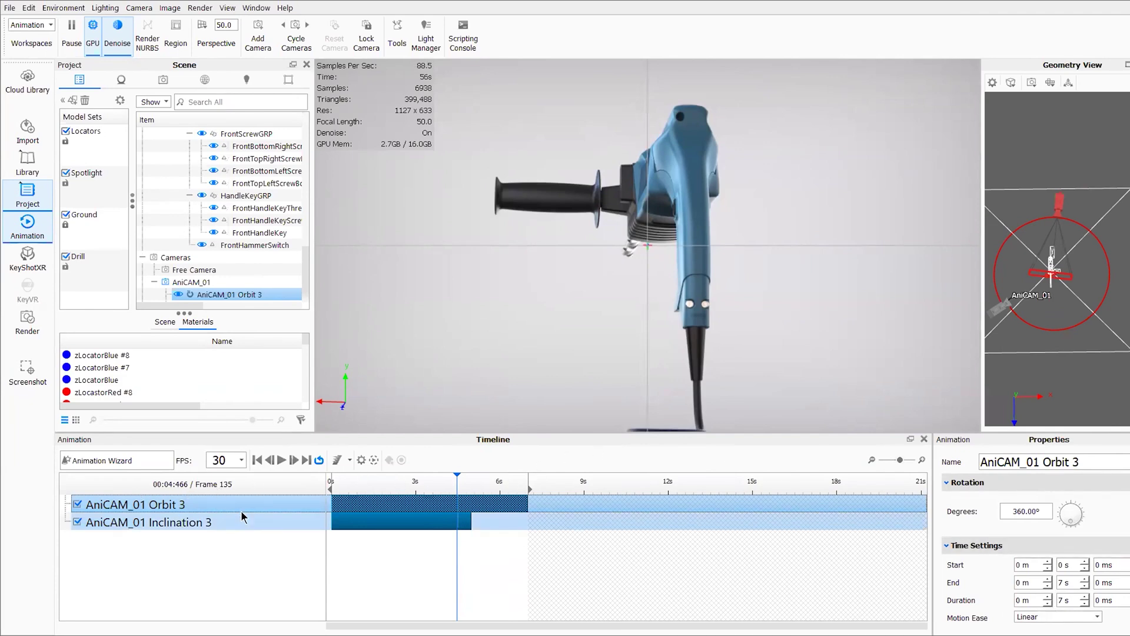
click(256, 501)
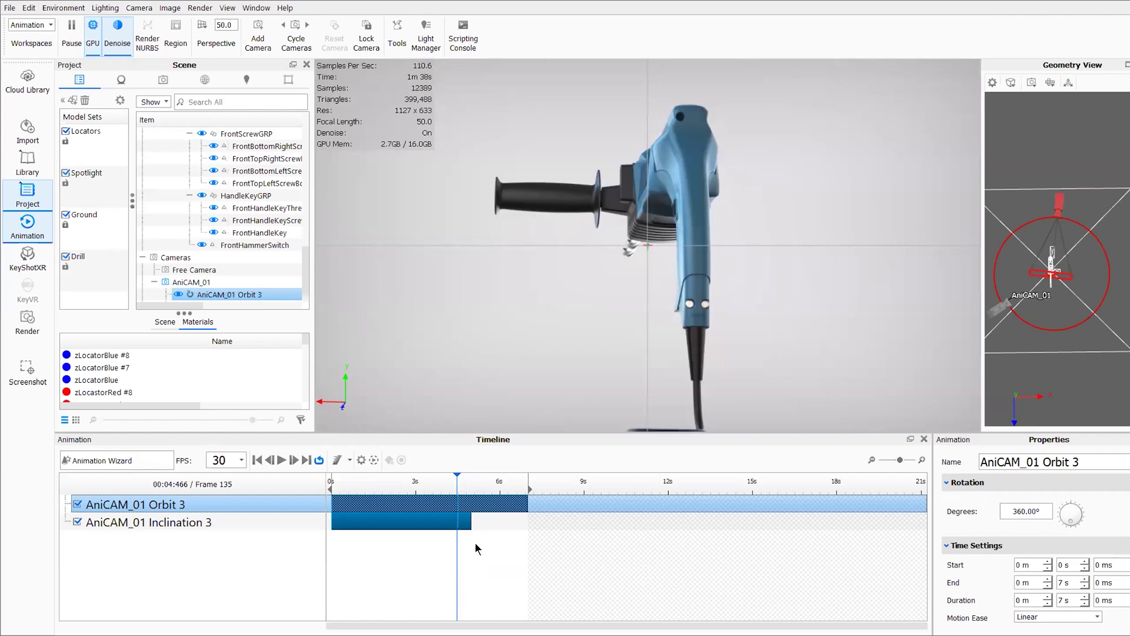
Mirror the AniCAM_01 Inclination 3 animation.
click(172, 523)
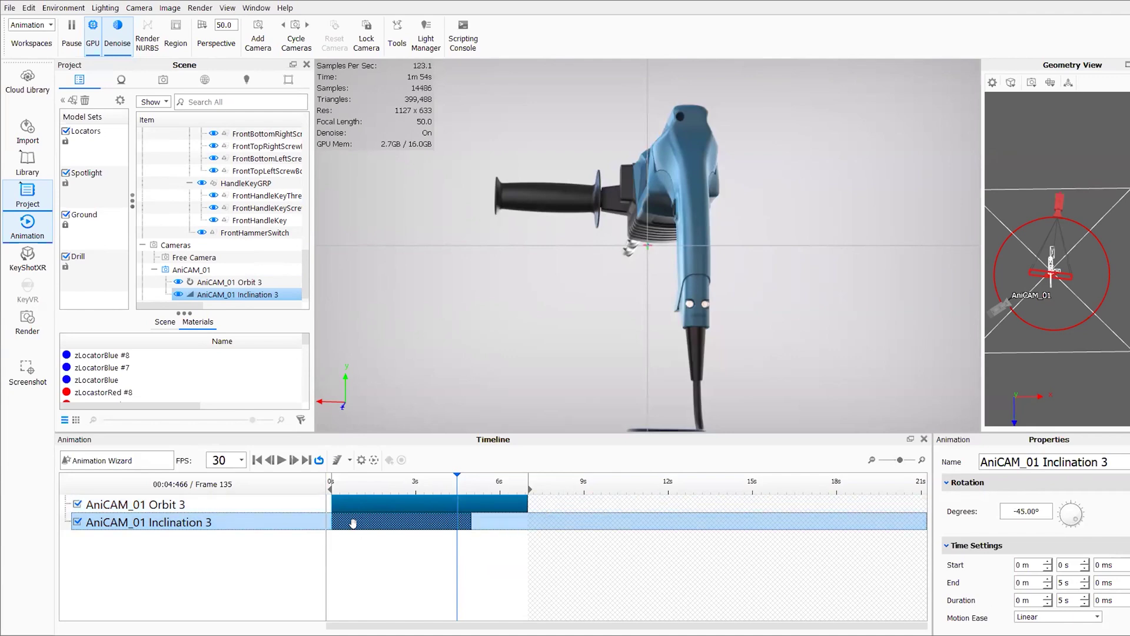
right_click(184, 522)
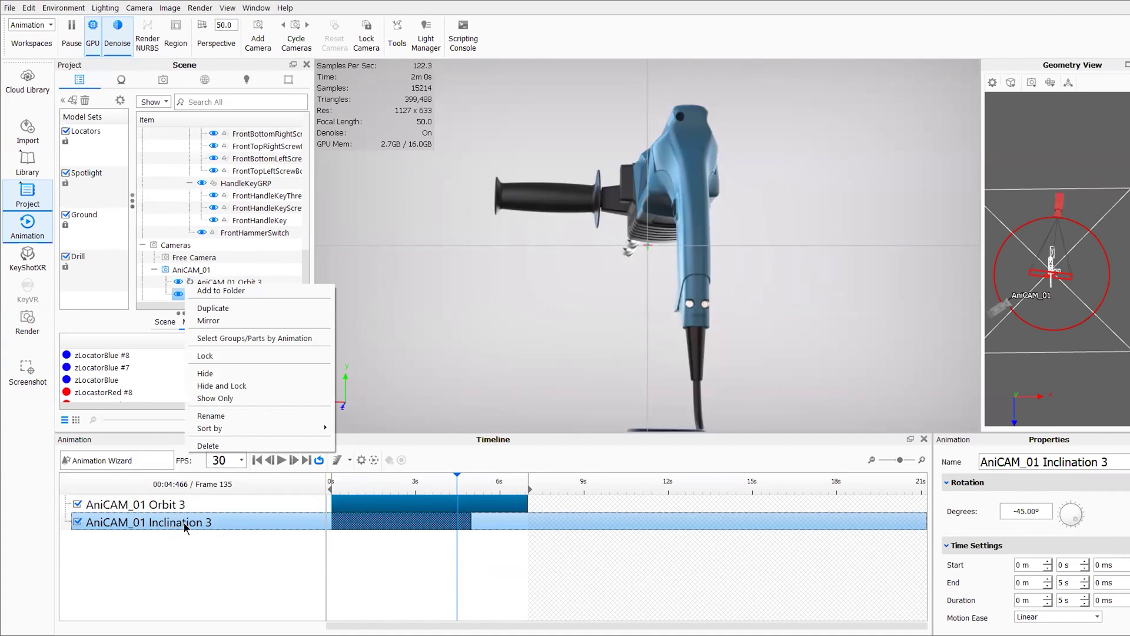
click(218, 318)
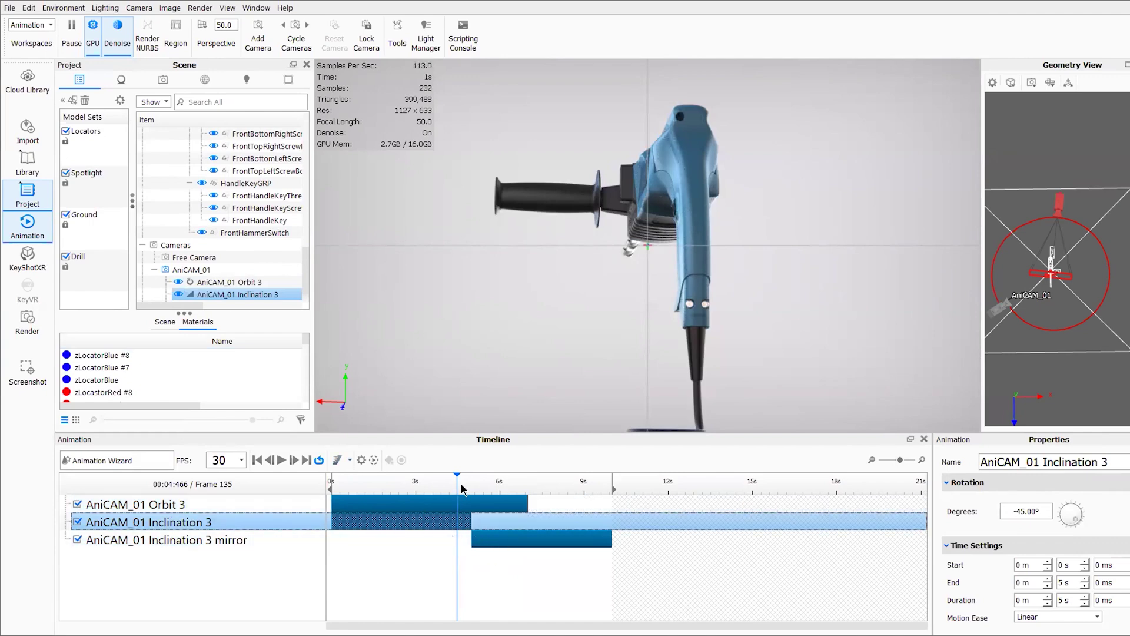
Move the mirrored inclination animation on the timeline so it starts at 3.633 s, at the playhead.
mouse_move(448, 483)
mouse_down()
mouse_move(498, 486)
mouse_move(424, 491)
mouse_move(434, 494)
mouse_up()
click(490, 537)
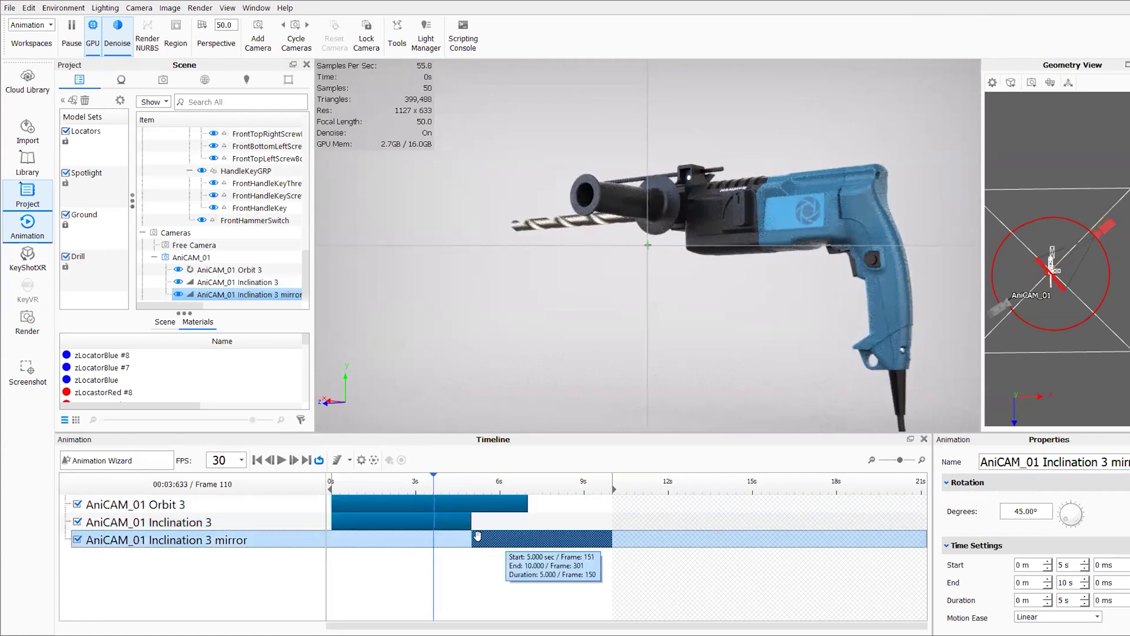
drag(486, 537, 457, 535)
Scrub the overlapping camera animations through to frame 260 and compare the first and last frames.
drag(428, 484, 492, 490)
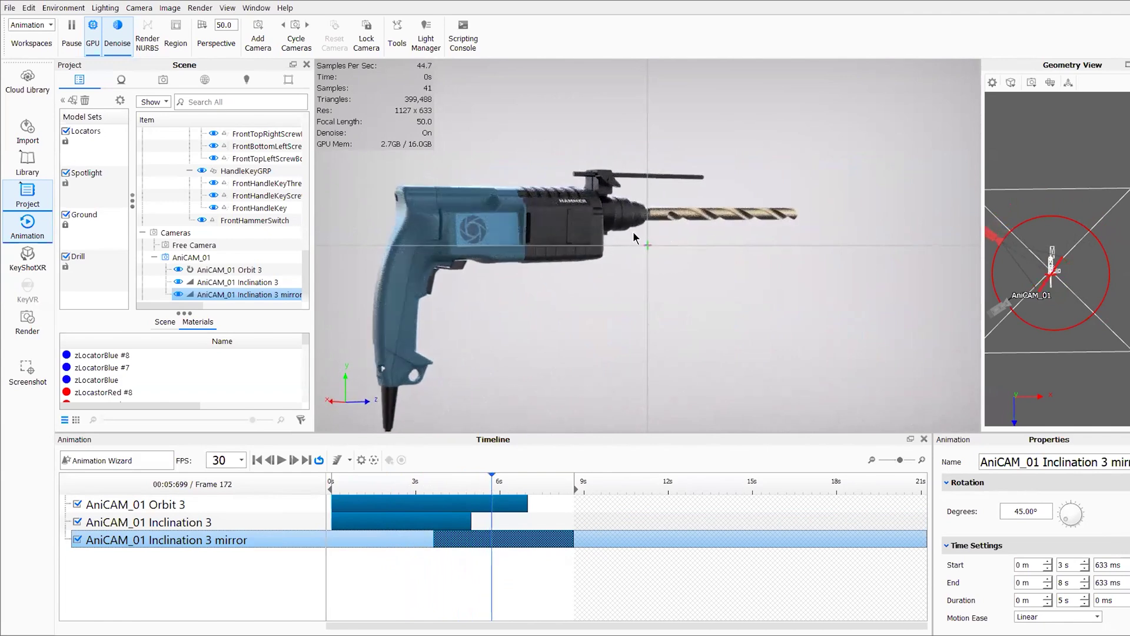
mouse_move(486, 477)
mouse_down()
mouse_move(435, 476)
mouse_move(574, 481)
mouse_up()
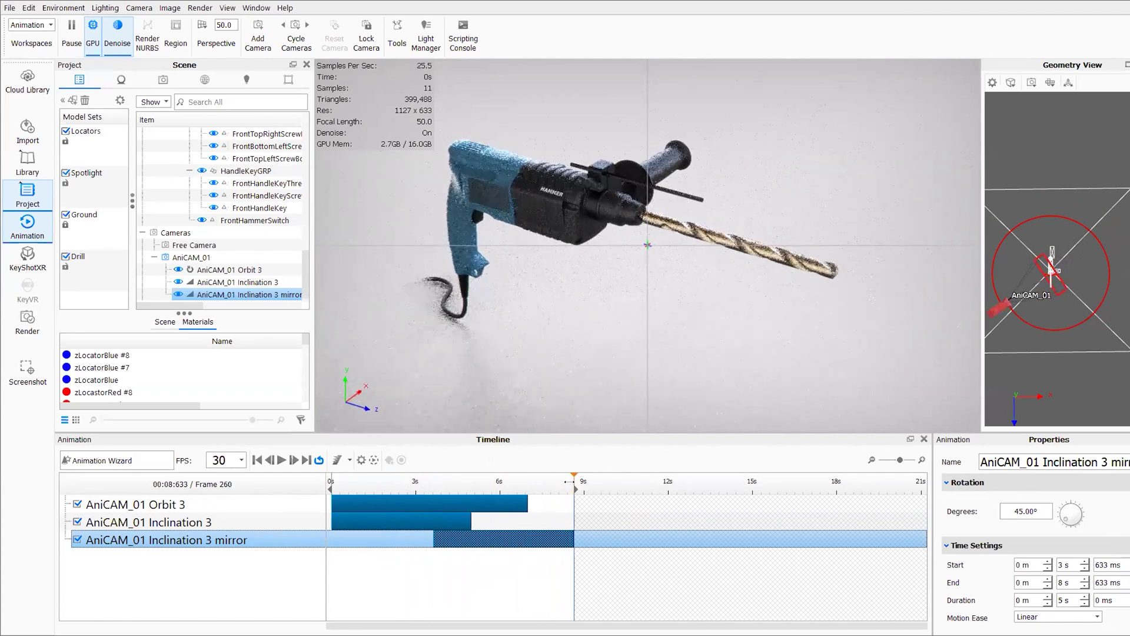
click(258, 459)
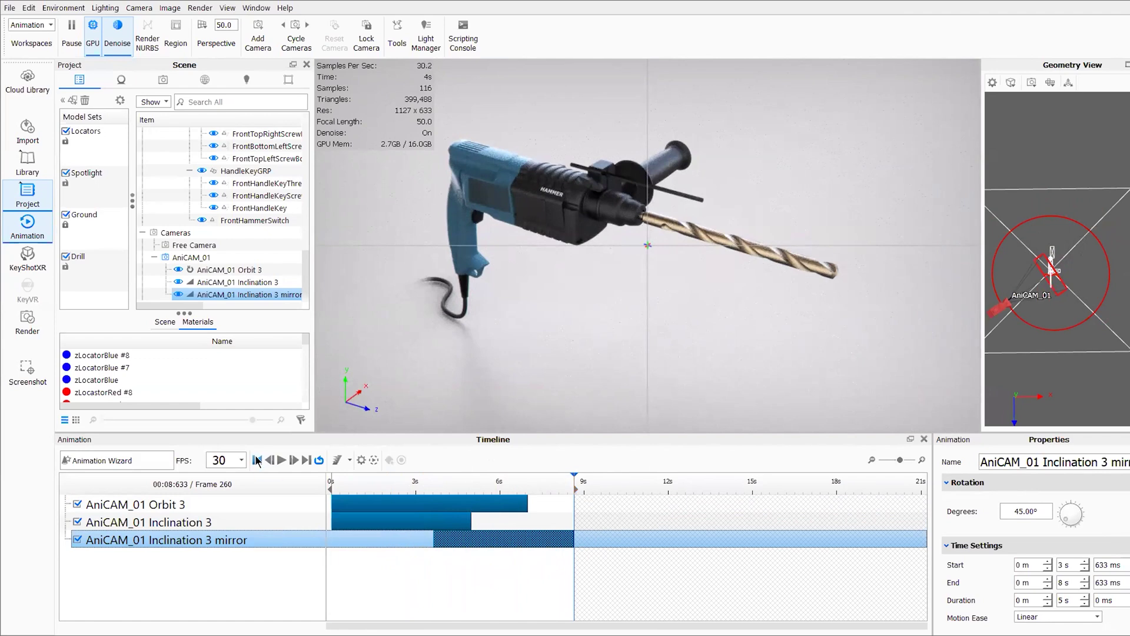
click(306, 460)
click(255, 460)
click(306, 460)
click(257, 460)
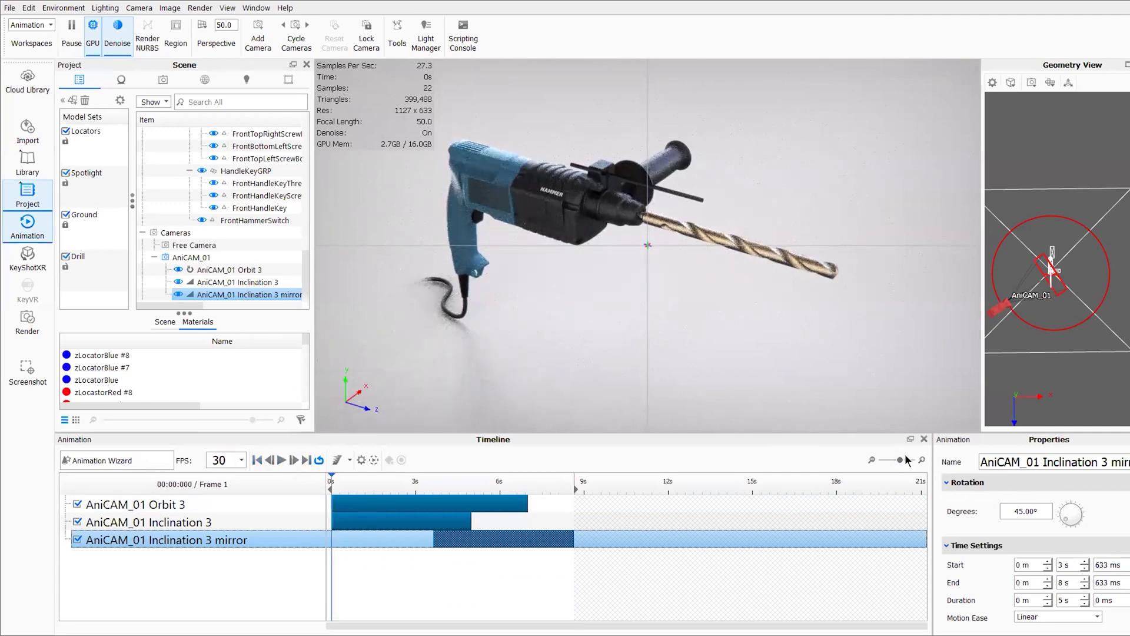
Zoom in on the timeline and check the loop by switching between its start and end, finishing back at frame 1.
drag(900, 461, 903, 461)
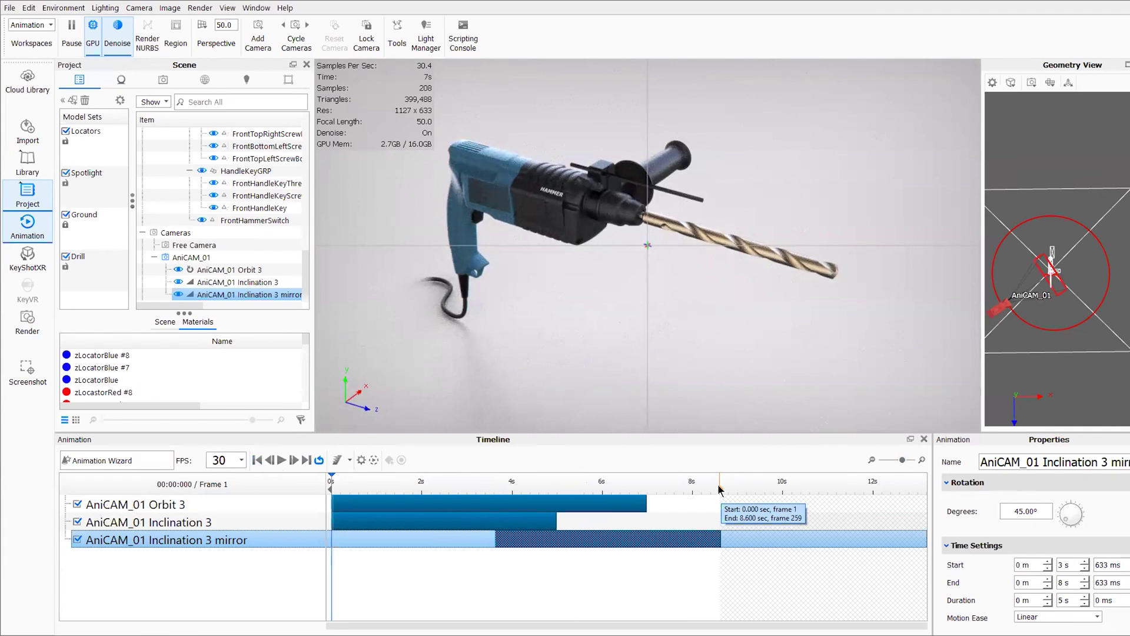
click(383, 481)
drag(294, 481, 291, 480)
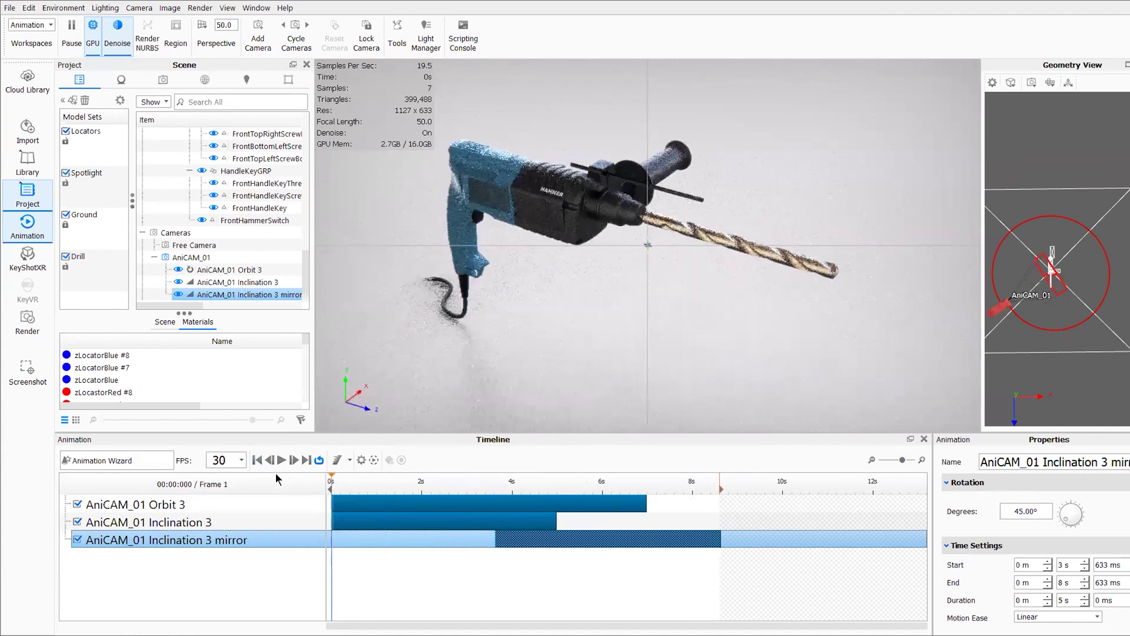
click(304, 459)
click(302, 458)
click(306, 457)
click(257, 460)
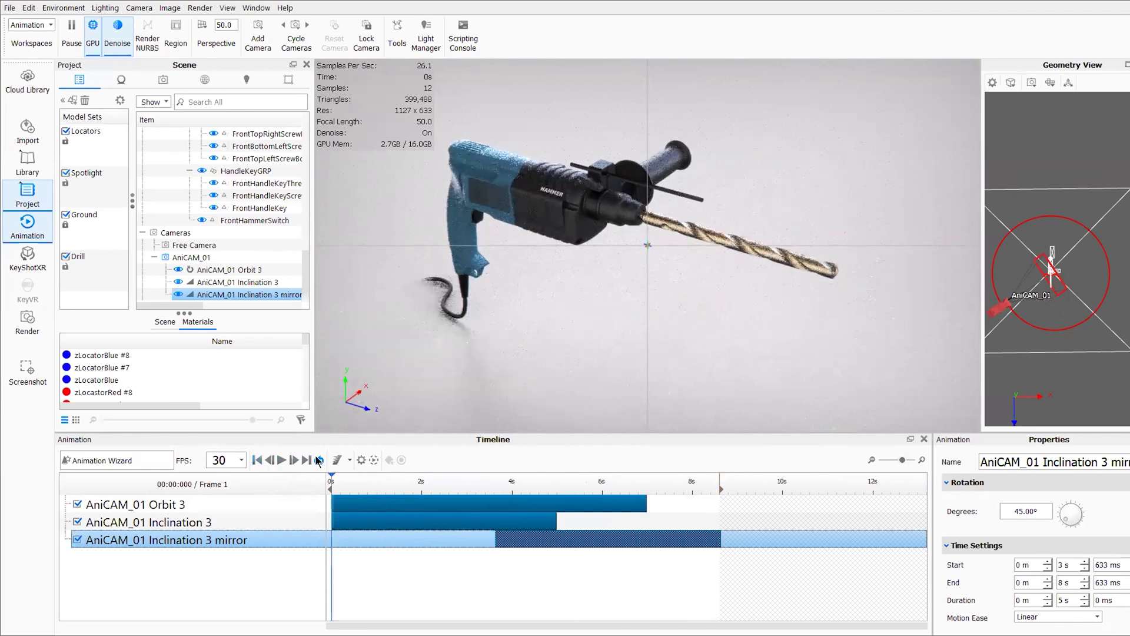
click(306, 458)
click(258, 460)
drag(699, 474, 168, 467)
drag(377, 472, 330, 475)
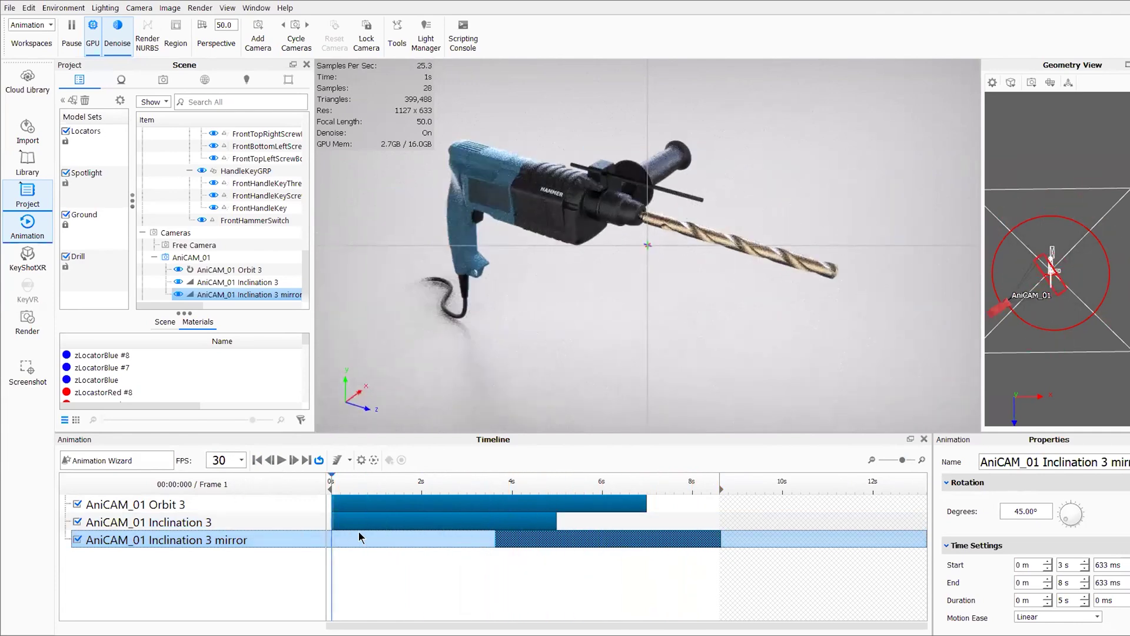
Trim the beginning of AniCAM_01 Inclination 3 so it starts at 0.133 s and still ends at 5 s.
click(333, 514)
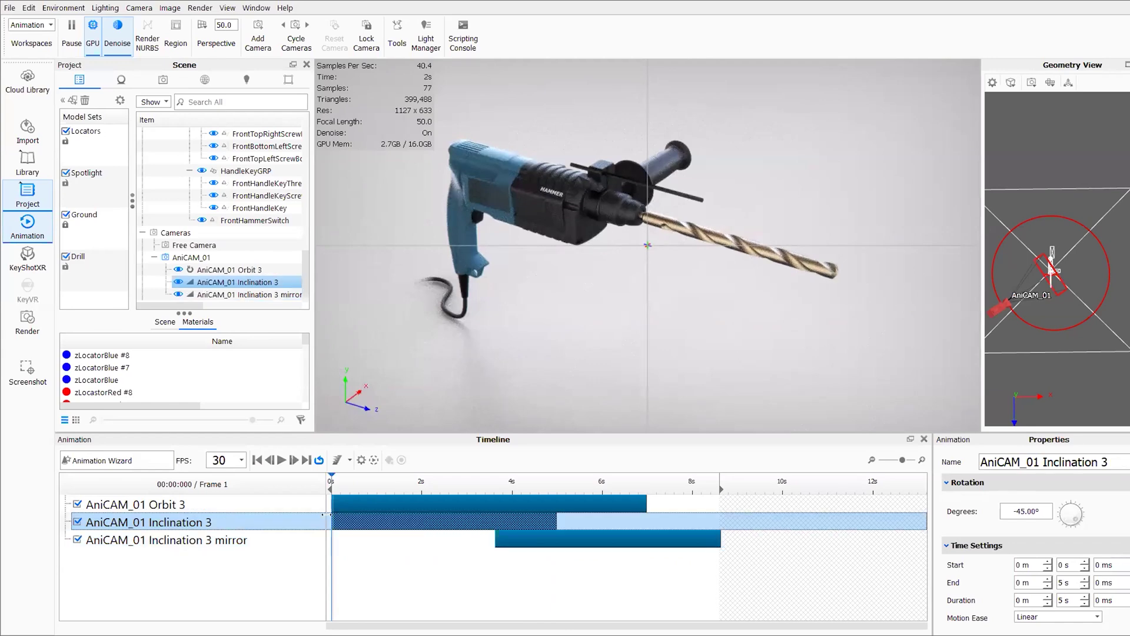
drag(332, 514, 335, 514)
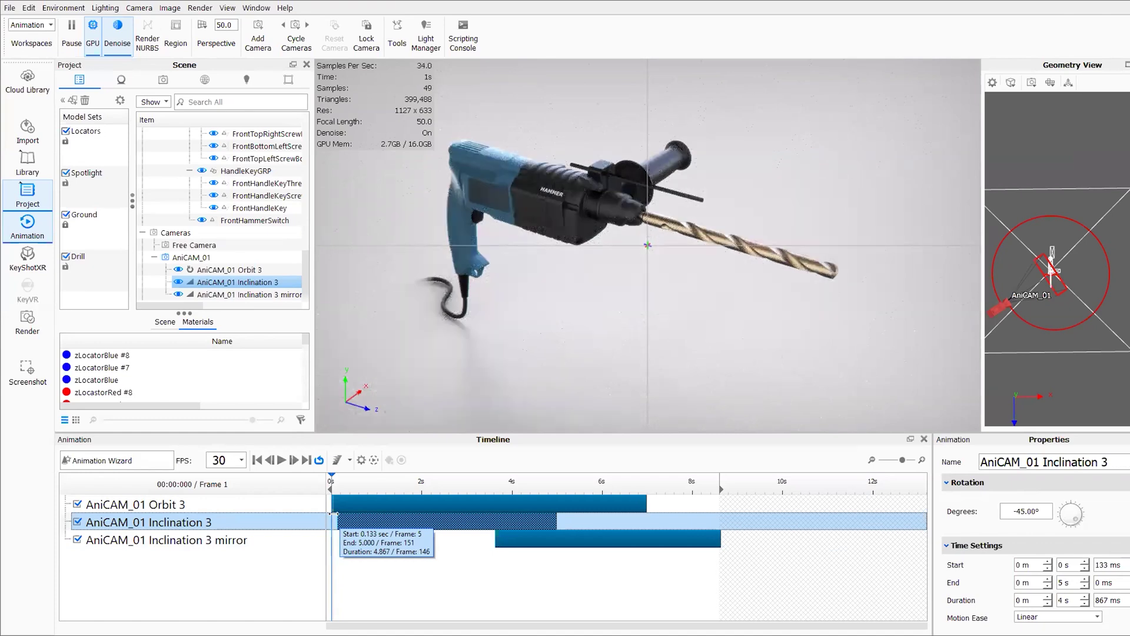
drag(334, 513, 335, 514)
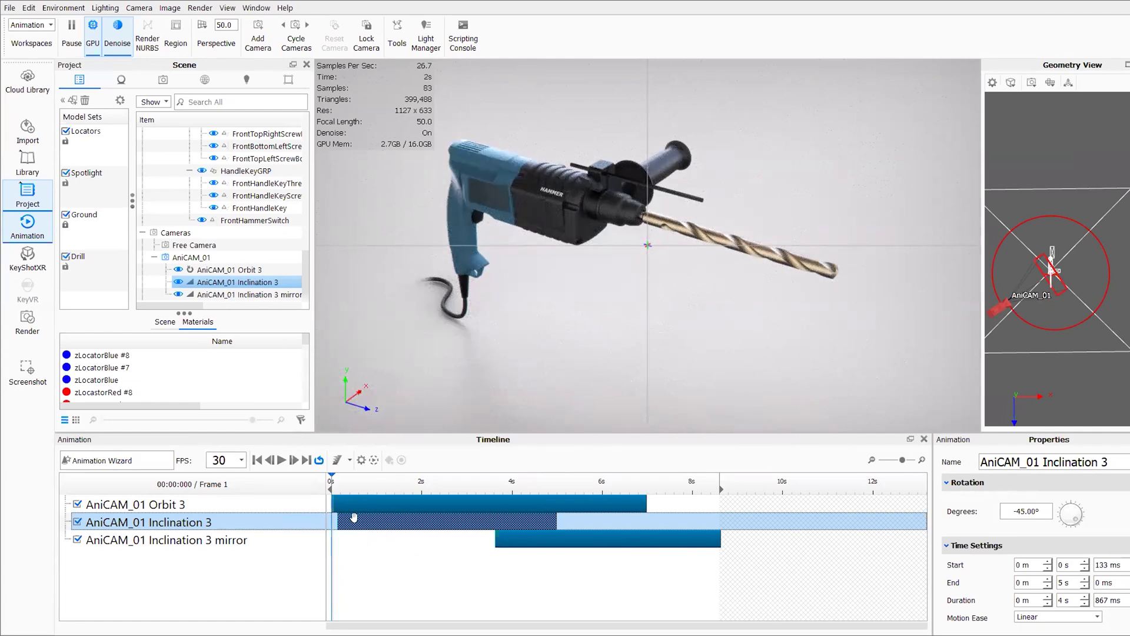
Trim the end of the AniCAM_01 Inclination 3 mirror animation so it finishes at 8.5 s.
ctrl+click(343, 505)
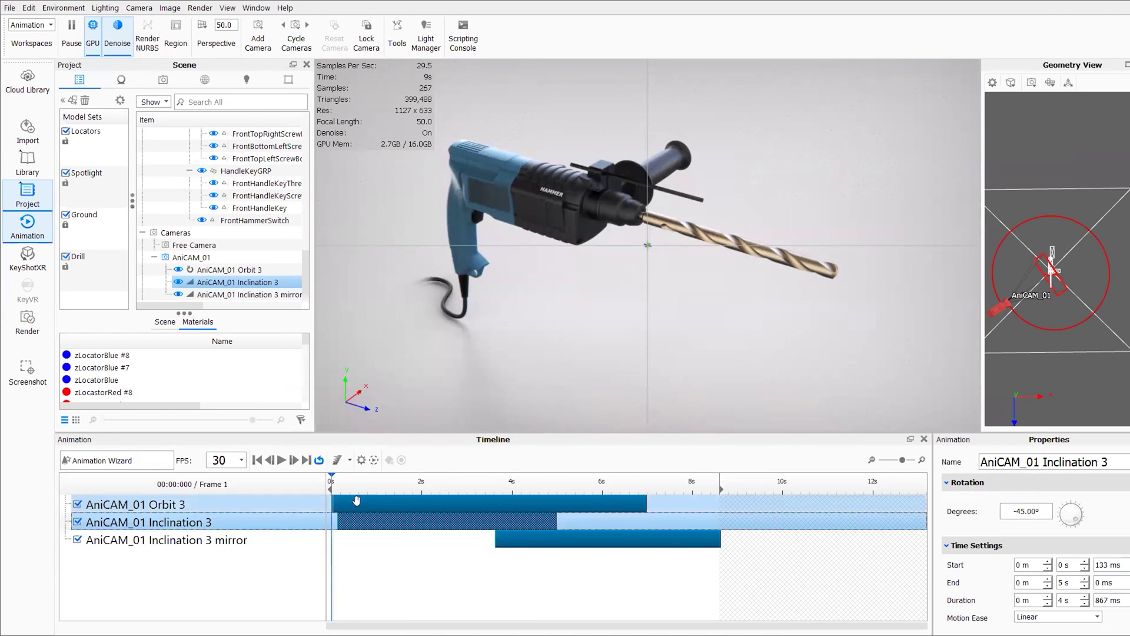
click(649, 538)
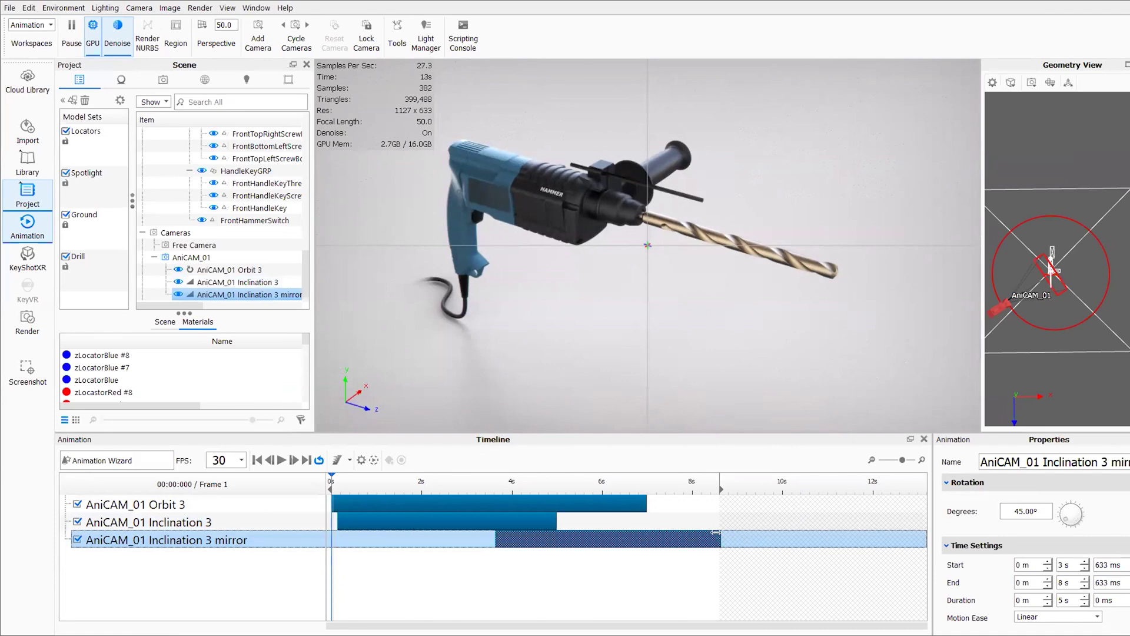
drag(715, 532, 711, 532)
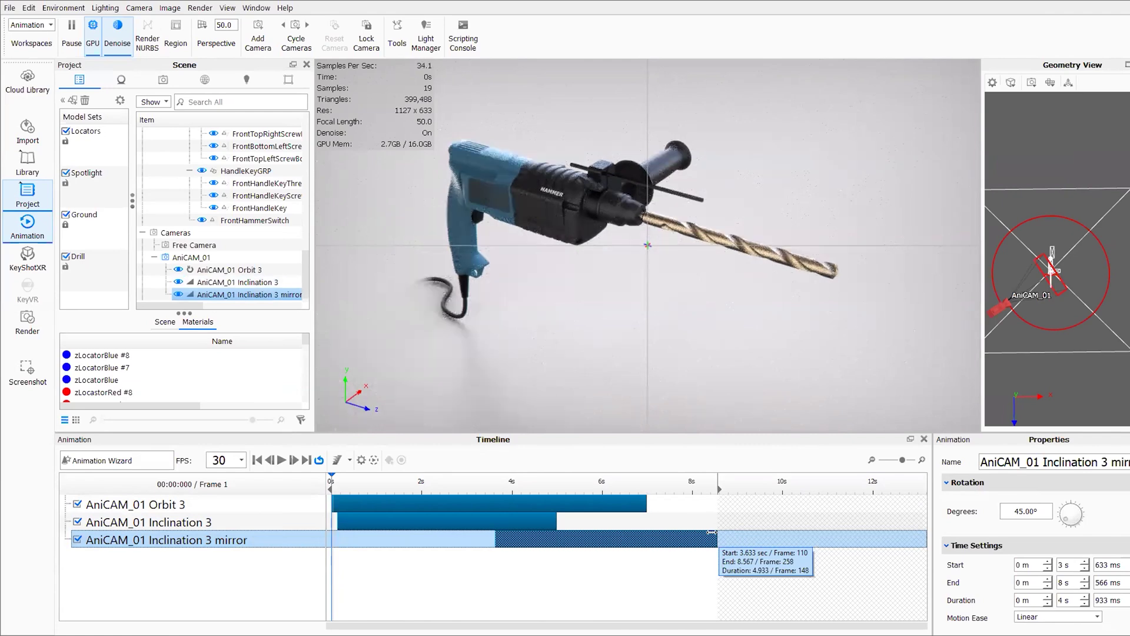
drag(711, 532, 709, 532)
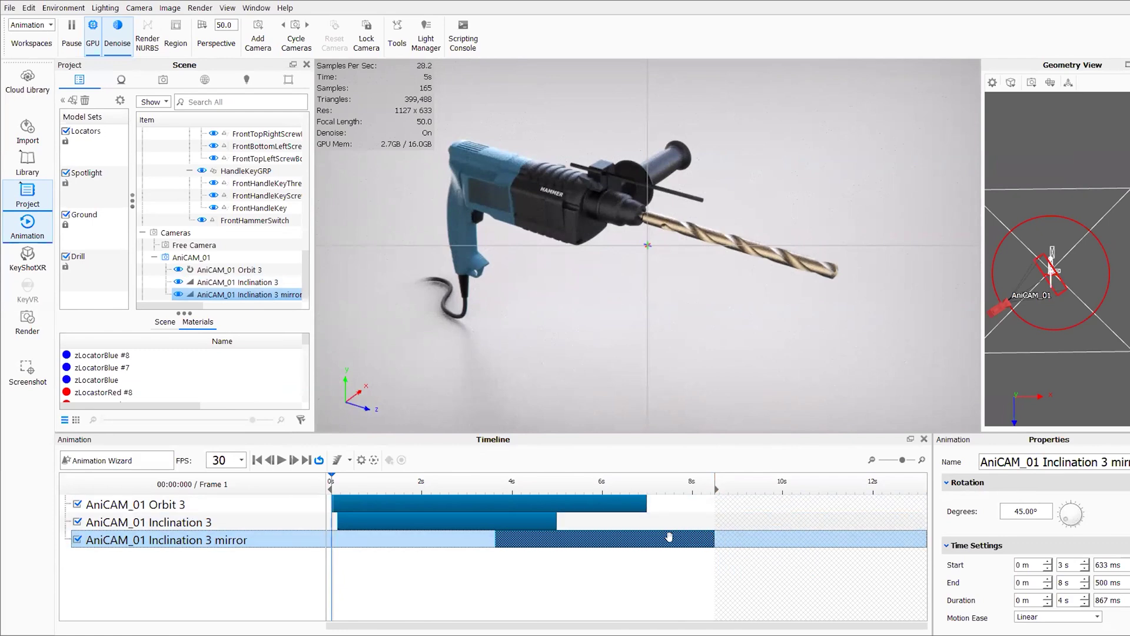
Set the motion ease to Ease Out for AniCAM_01 Inclination 3 mirror and Ease In for AniCAM_01 Inclination 3.
click(1064, 617)
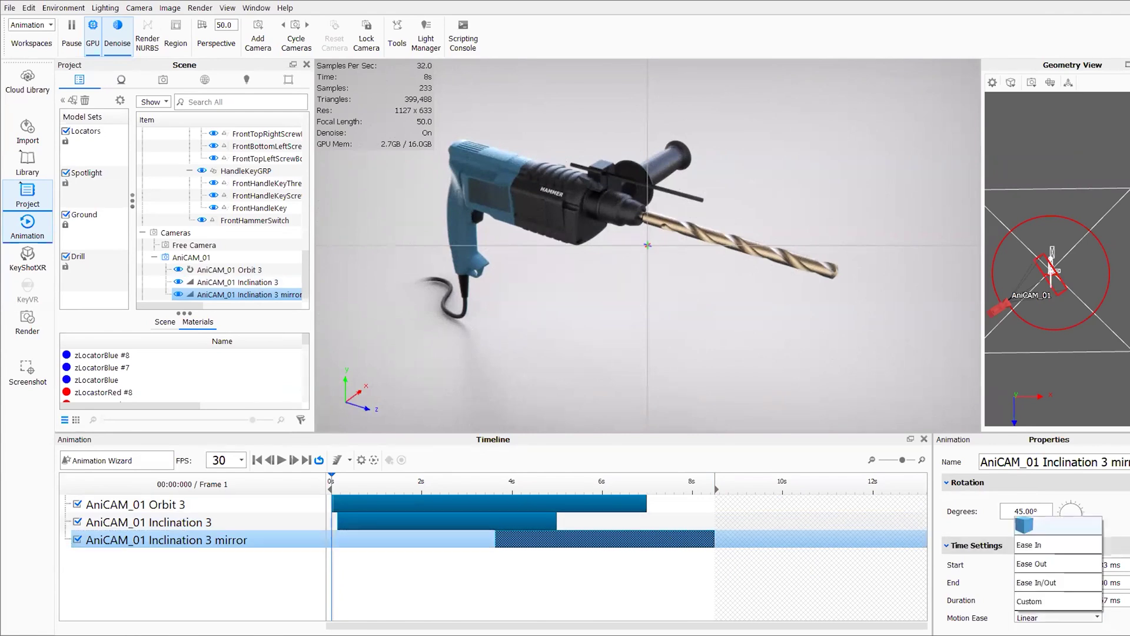
click(1047, 563)
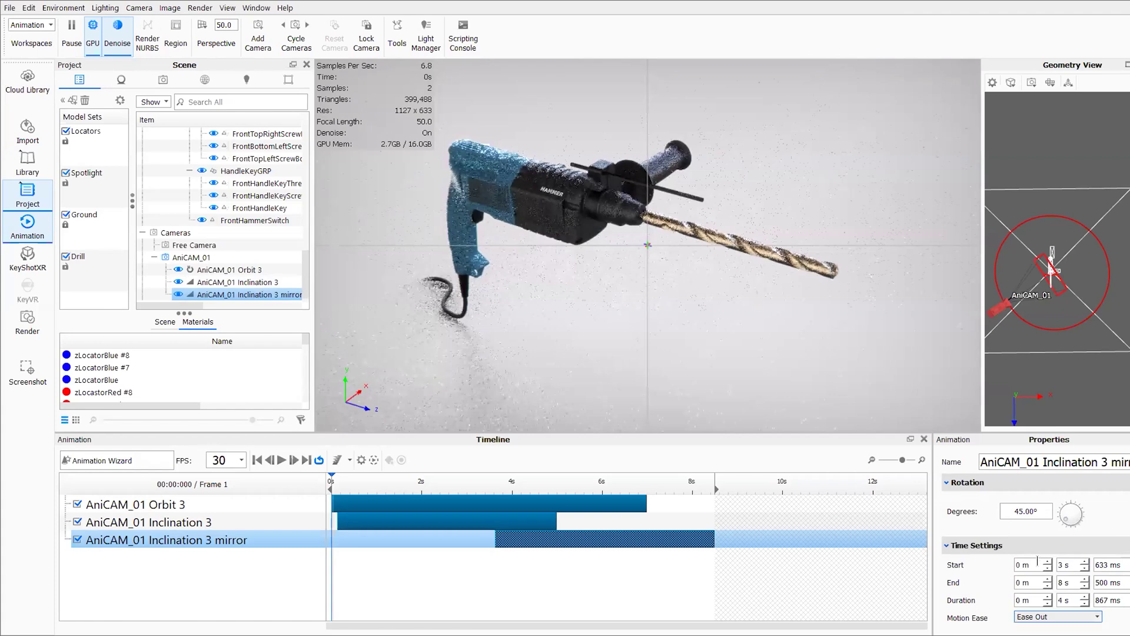
drag(583, 478, 717, 495)
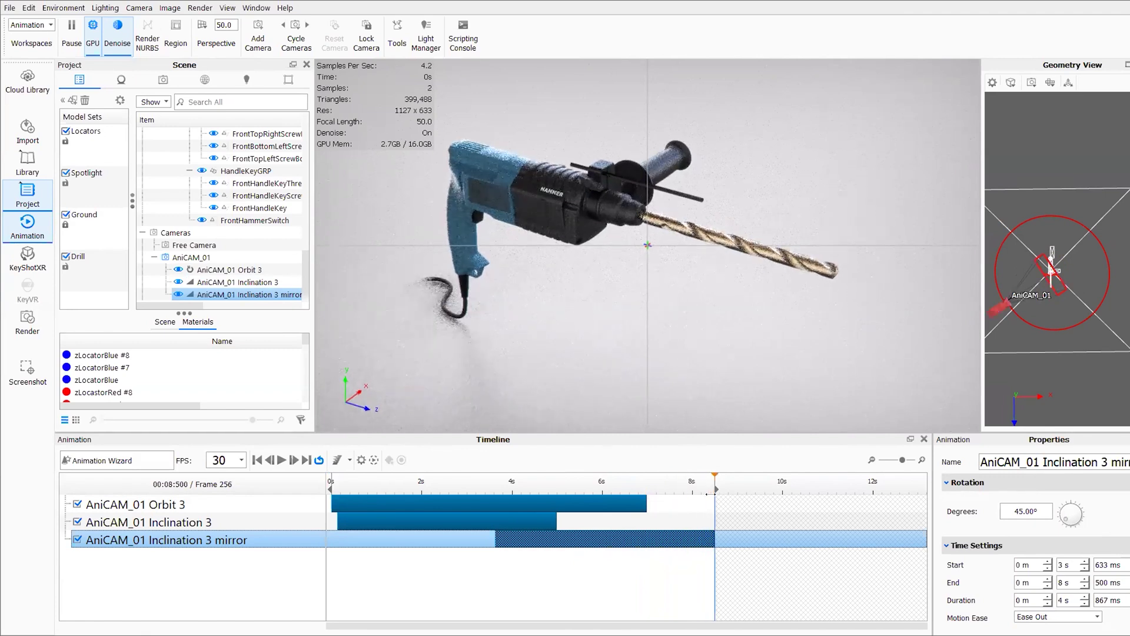
click(175, 526)
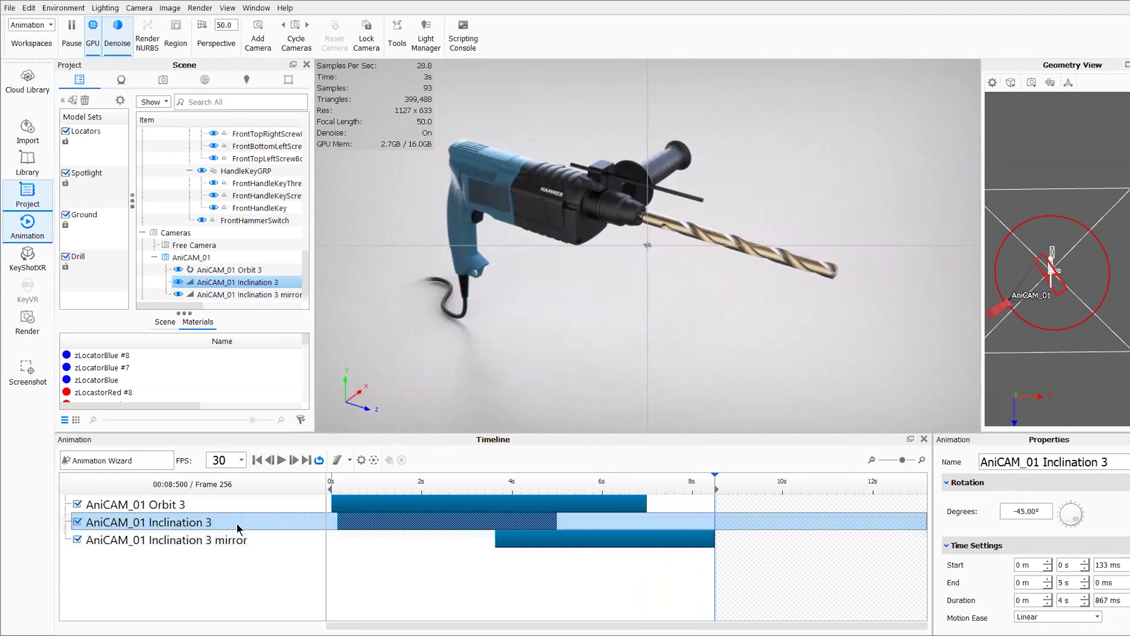
click(1057, 616)
click(1042, 532)
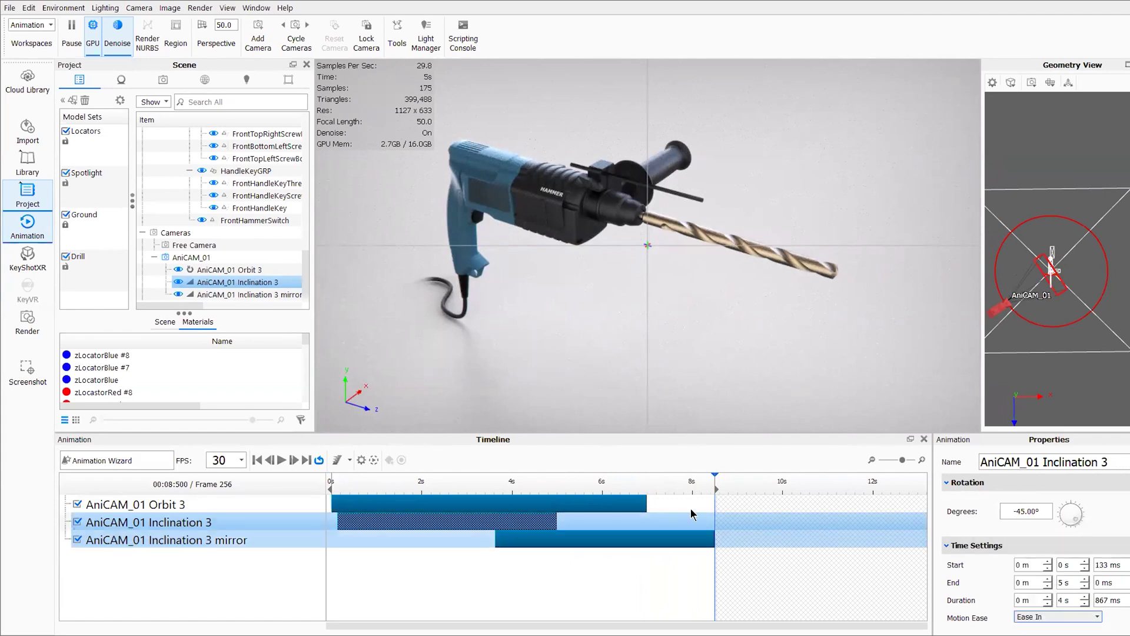
Check the eased camera loop by scrubbing between frame 1 and frame 256, finishing back at frame 1.
click(258, 460)
click(336, 478)
drag(345, 474, 283, 474)
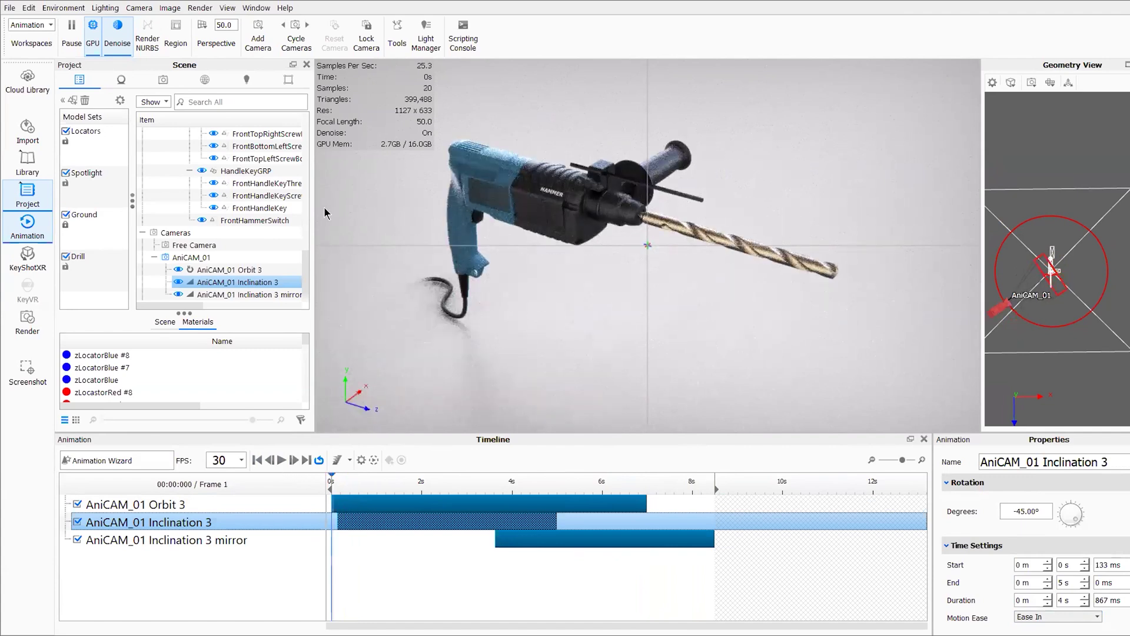
click(253, 8)
mouse_move(227, 8)
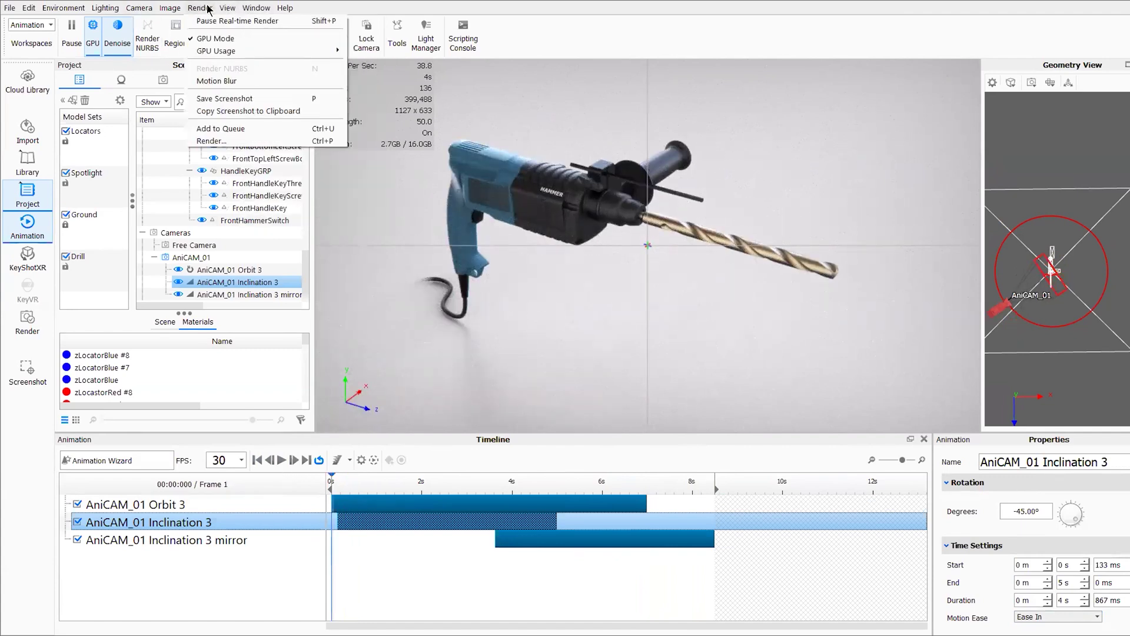
click(444, 55)
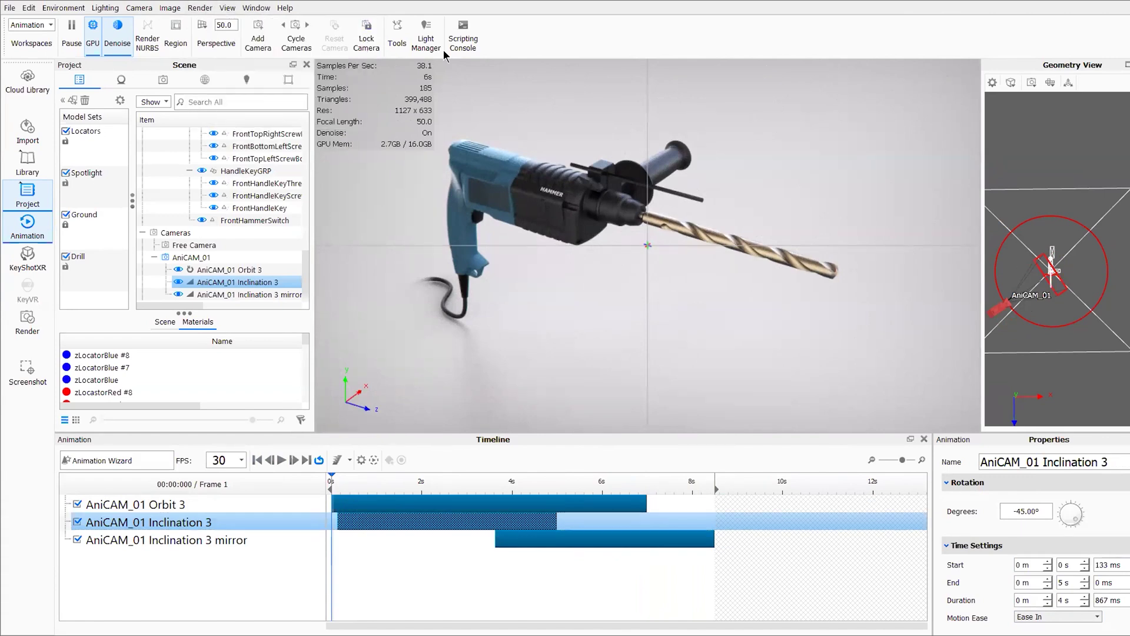
drag(407, 481, 299, 463)
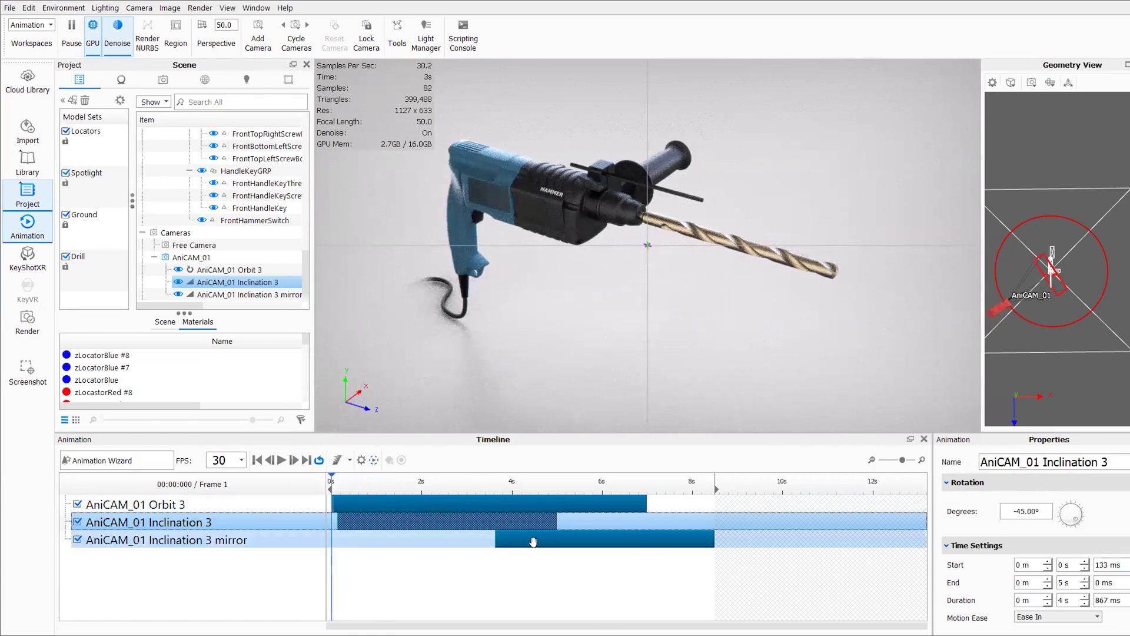
drag(345, 481, 715, 475)
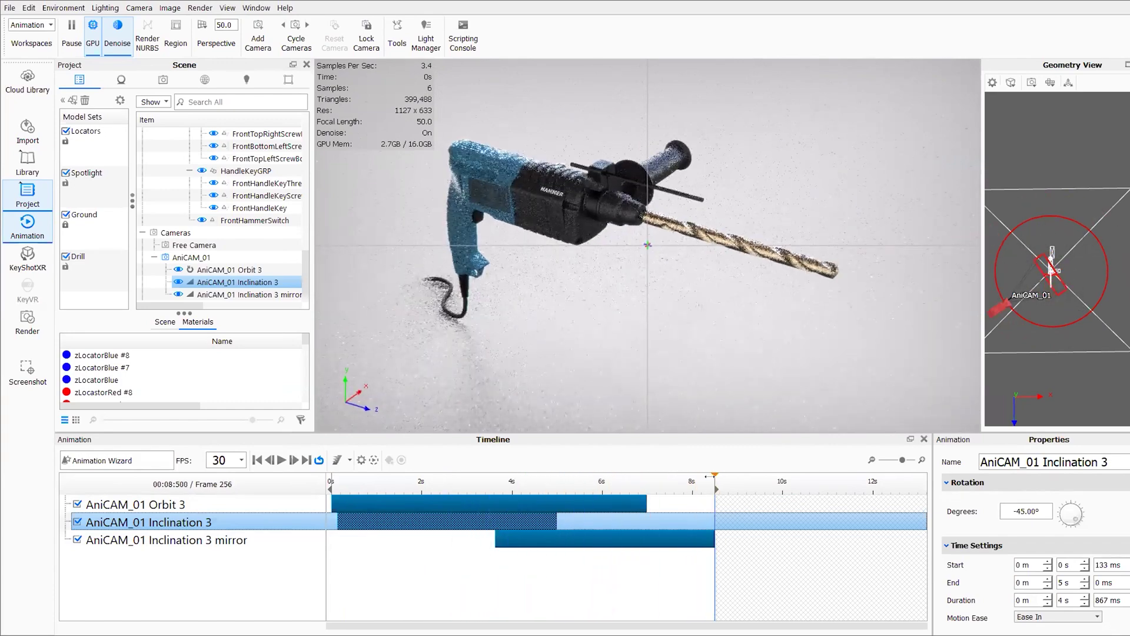
drag(578, 473, 331, 478)
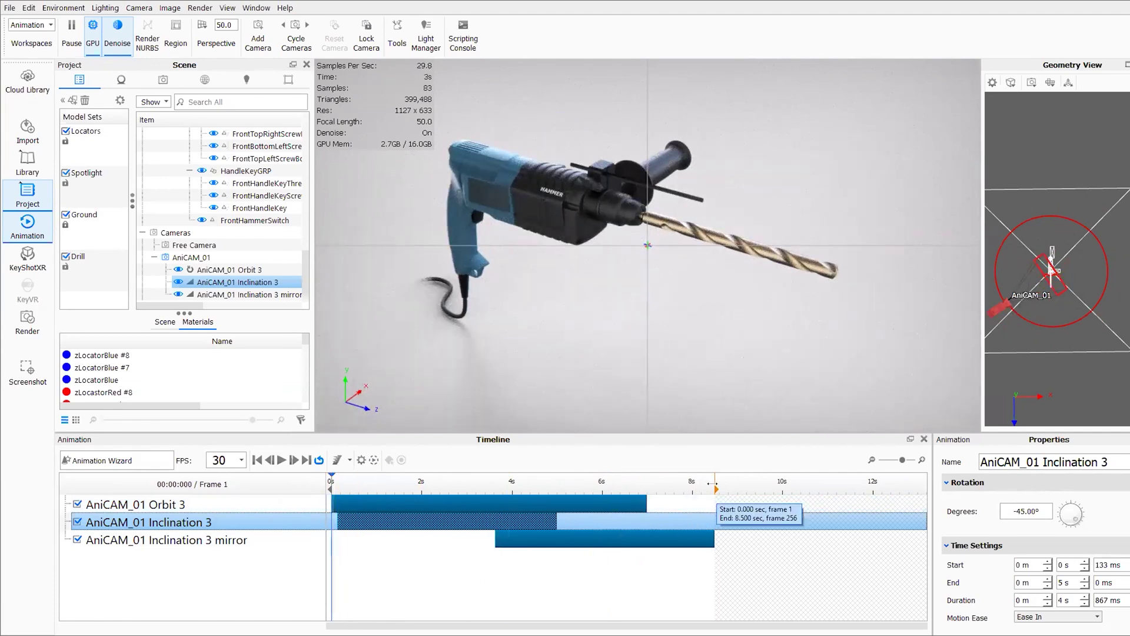
Place the playhead at the orbit's end, frame 211, and trim the end of AniCAM_01 Inclination 3 mirror to 7 s.
click(653, 481)
drag(646, 483, 648, 484)
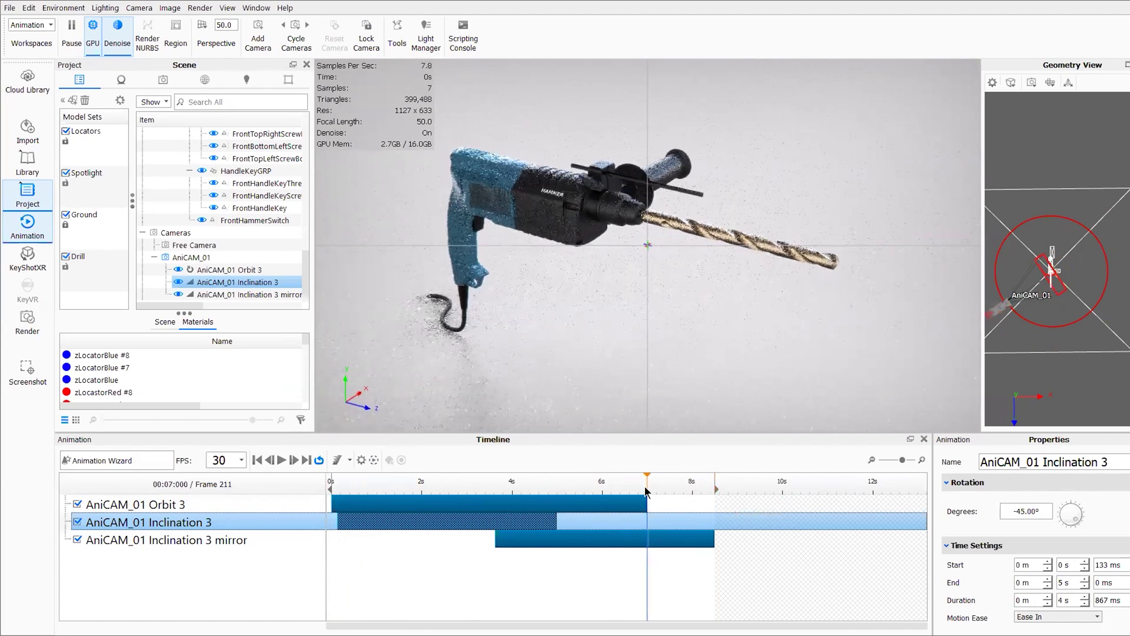
click(257, 461)
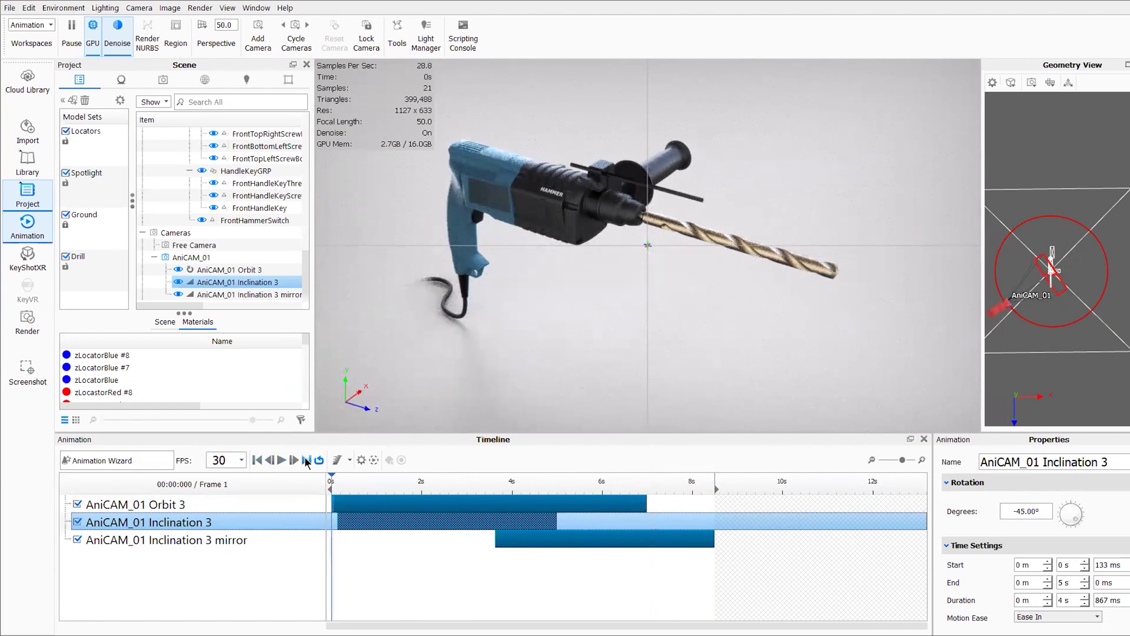
click(633, 483)
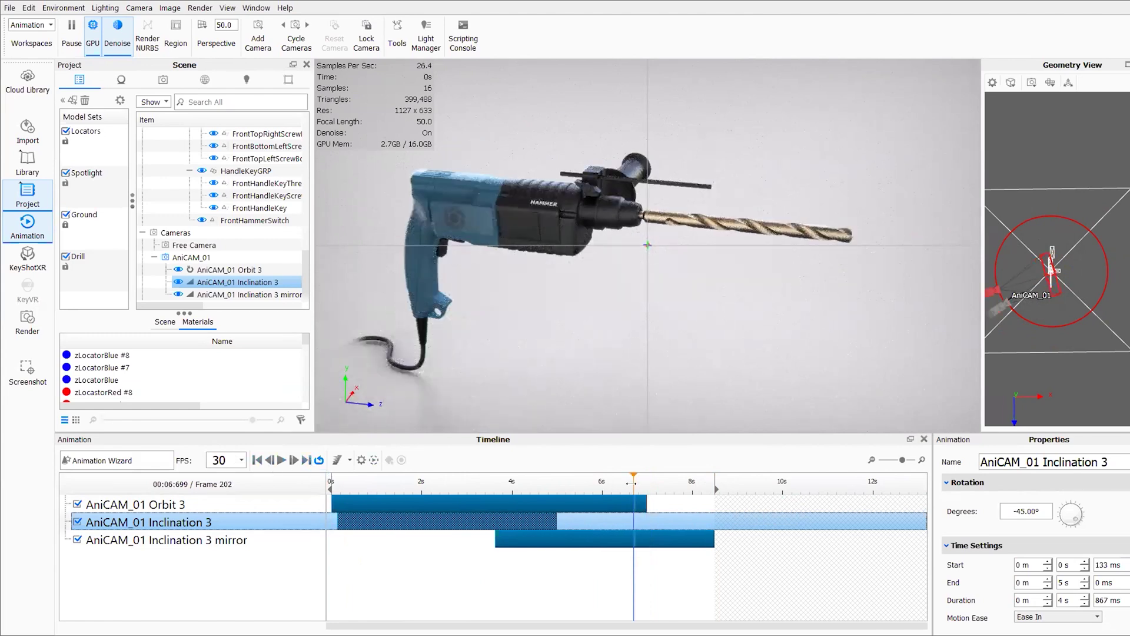
click(636, 484)
drag(637, 484, 647, 483)
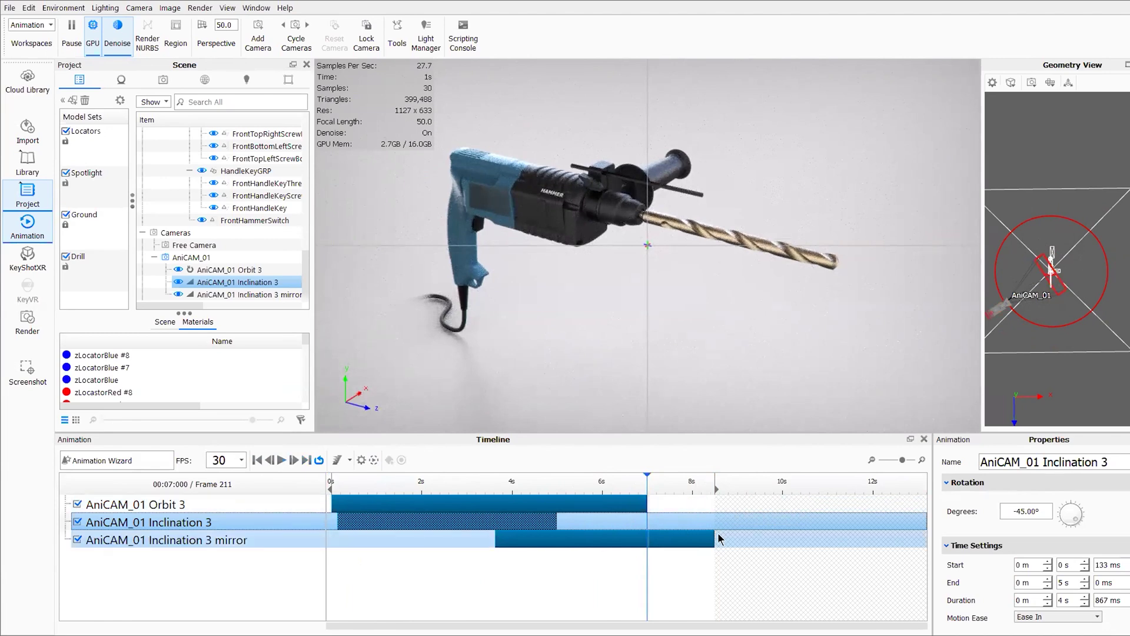
drag(712, 539, 642, 528)
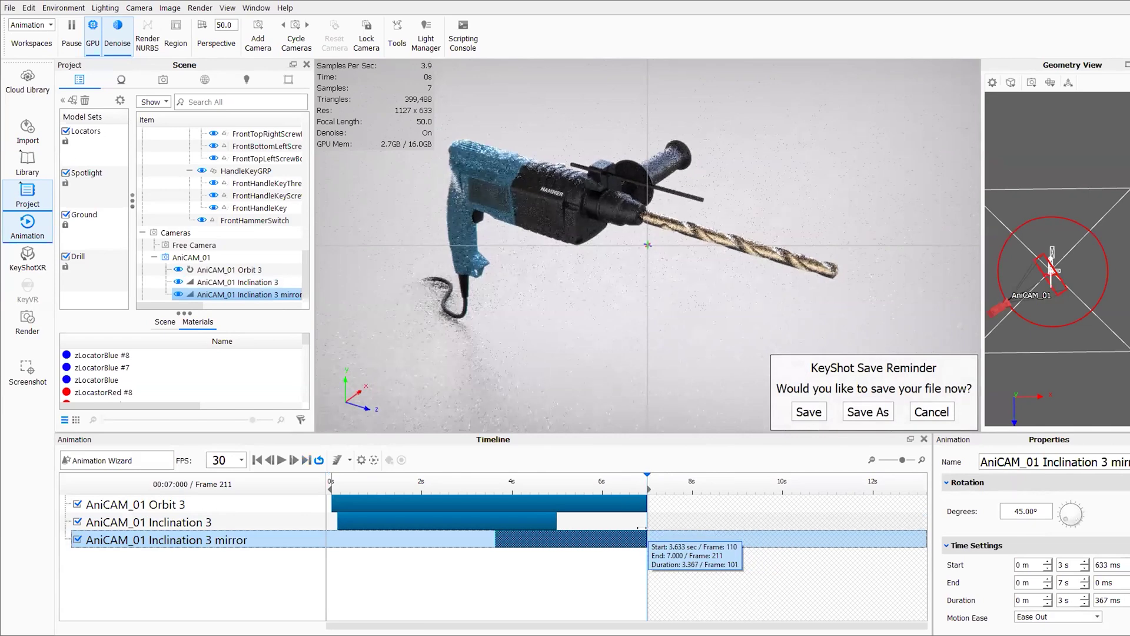
Compare the first and last frames of the 7-second camera loop and play it back.
mouse_move(637, 487)
mouse_down()
mouse_move(606, 486)
mouse_move(641, 487)
mouse_up()
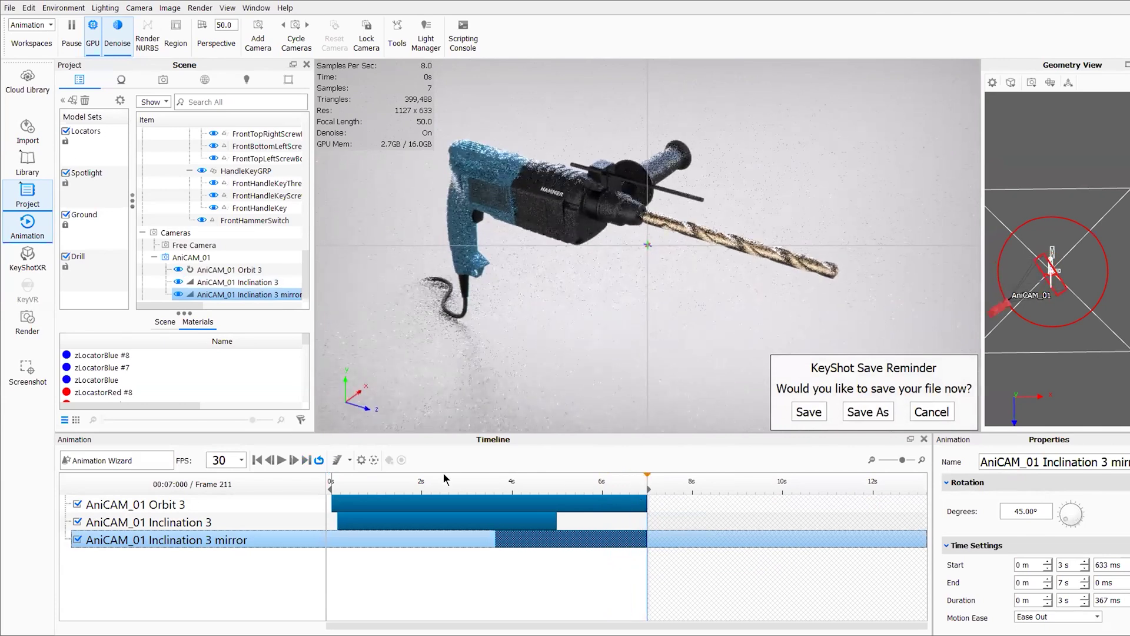
click(258, 459)
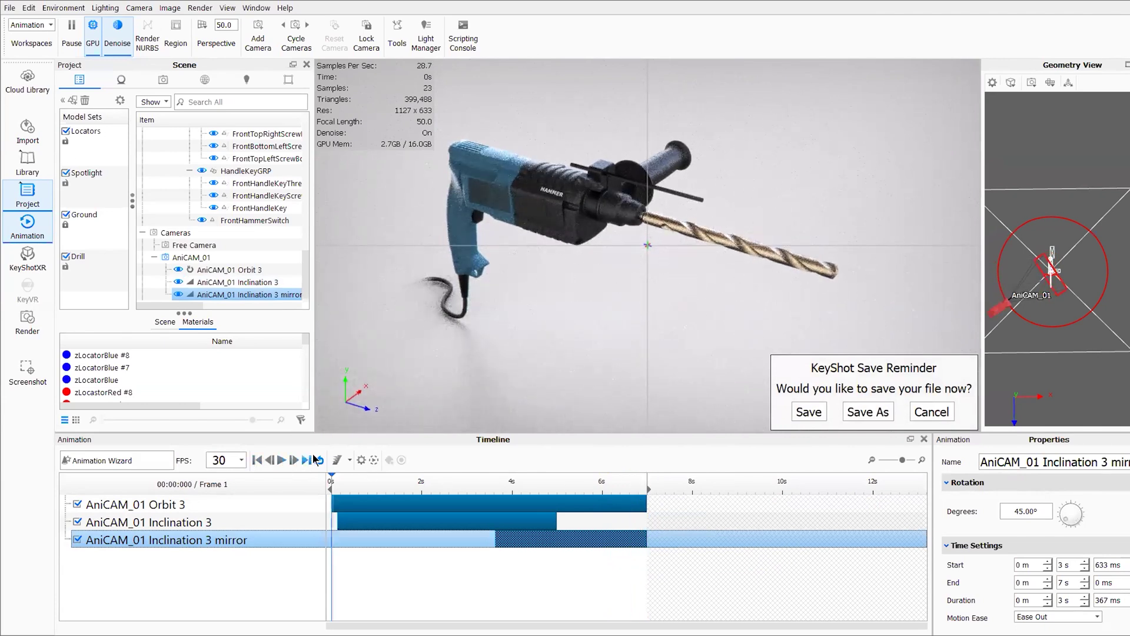
click(306, 460)
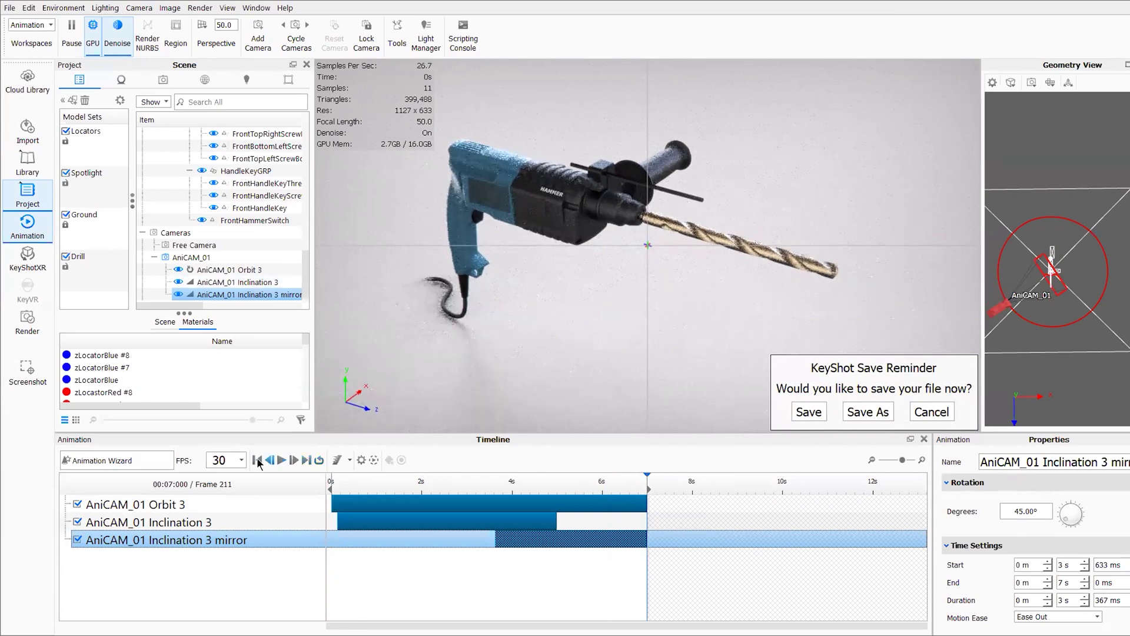
click(258, 460)
click(306, 460)
click(257, 460)
click(282, 460)
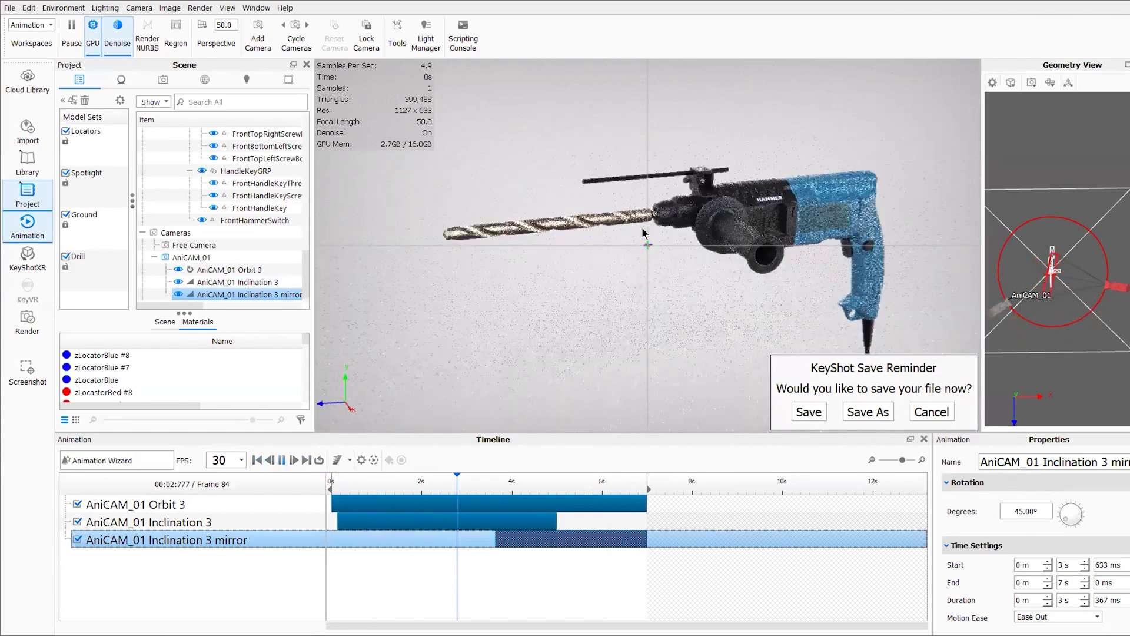
click(282, 460)
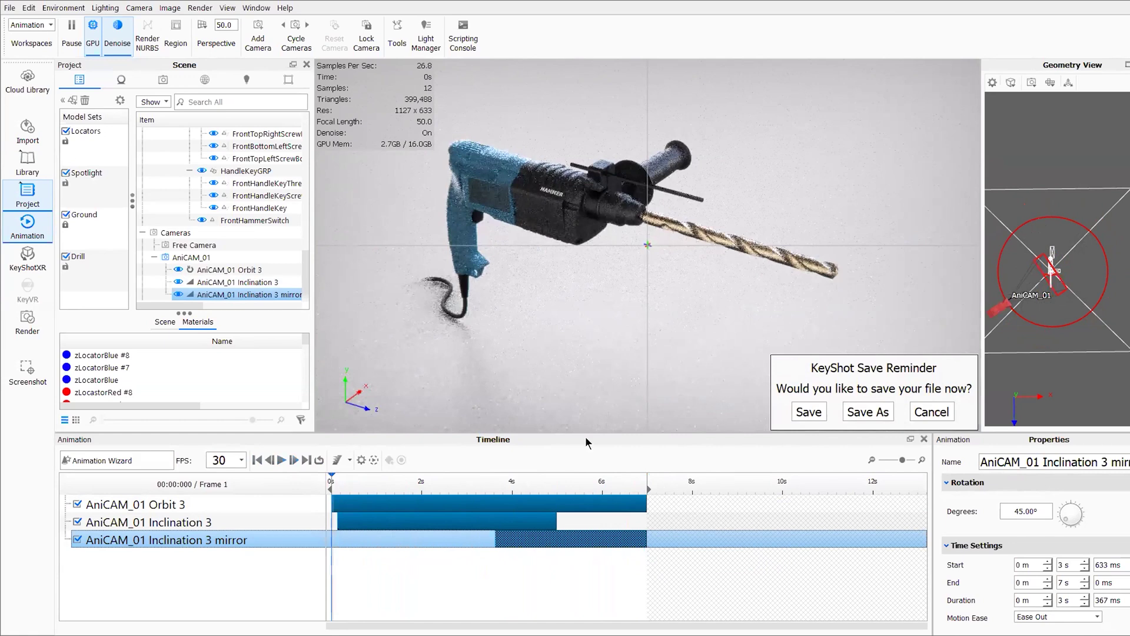
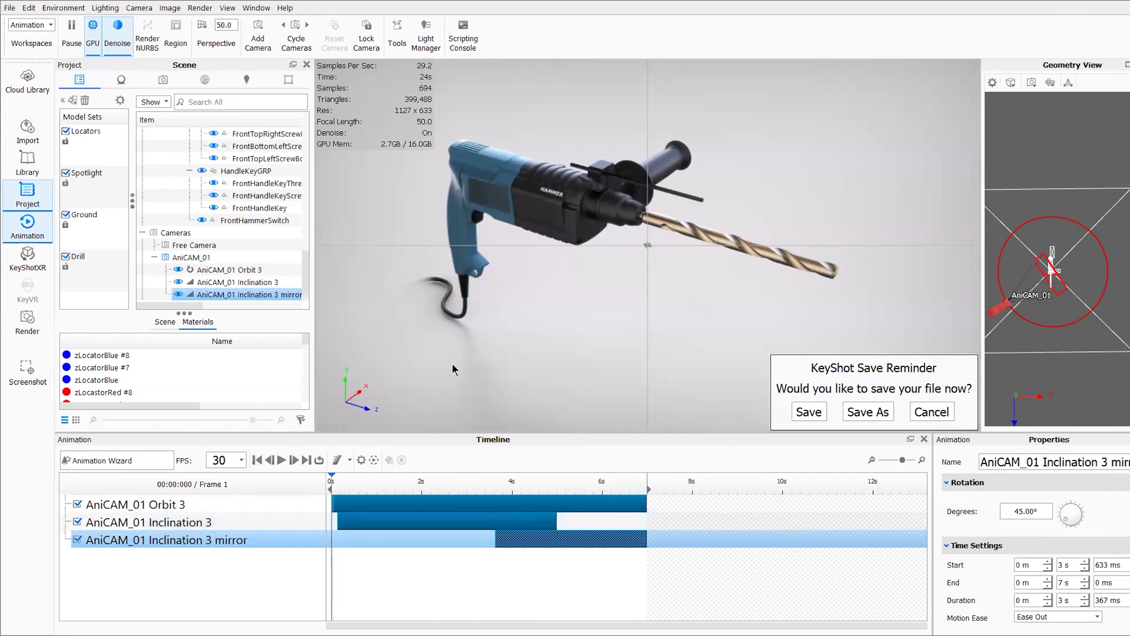
Open the recent scene Chap3_BoschDrill_ExplodedViewAnimation.bip and discard the changes to the current one.
click(10, 7)
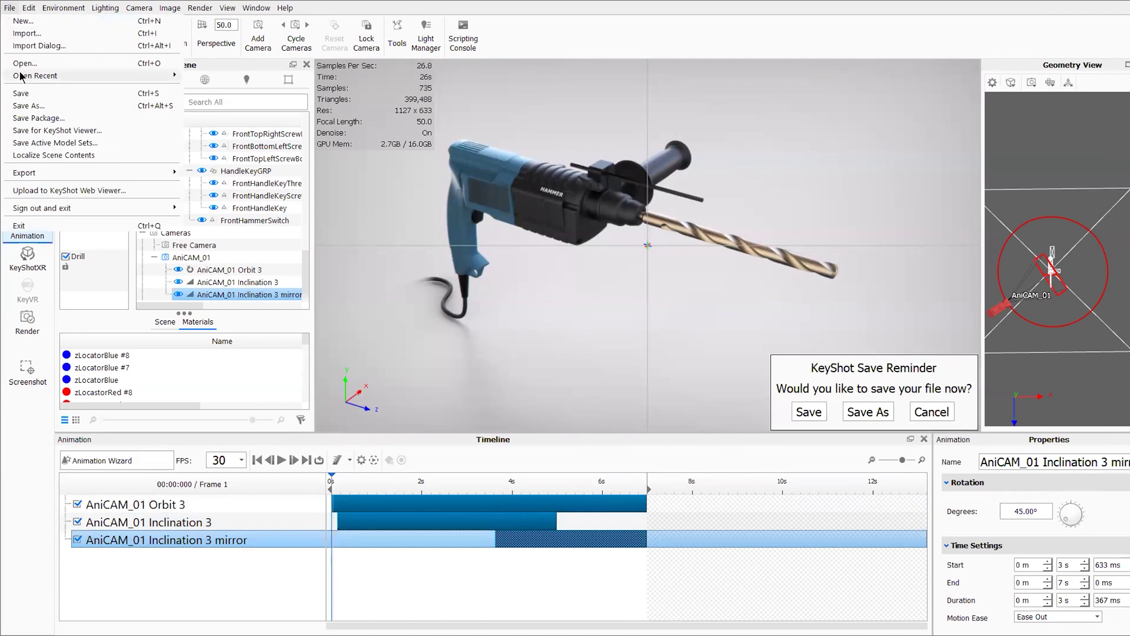
mouse_move(21, 75)
mouse_move(371, 113)
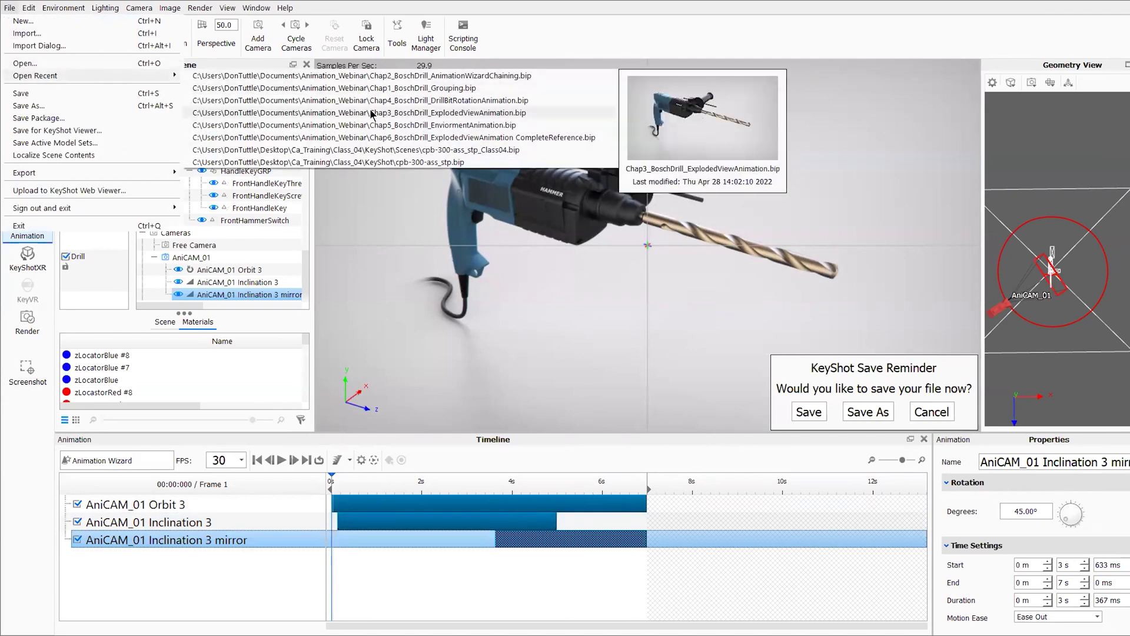
click(371, 113)
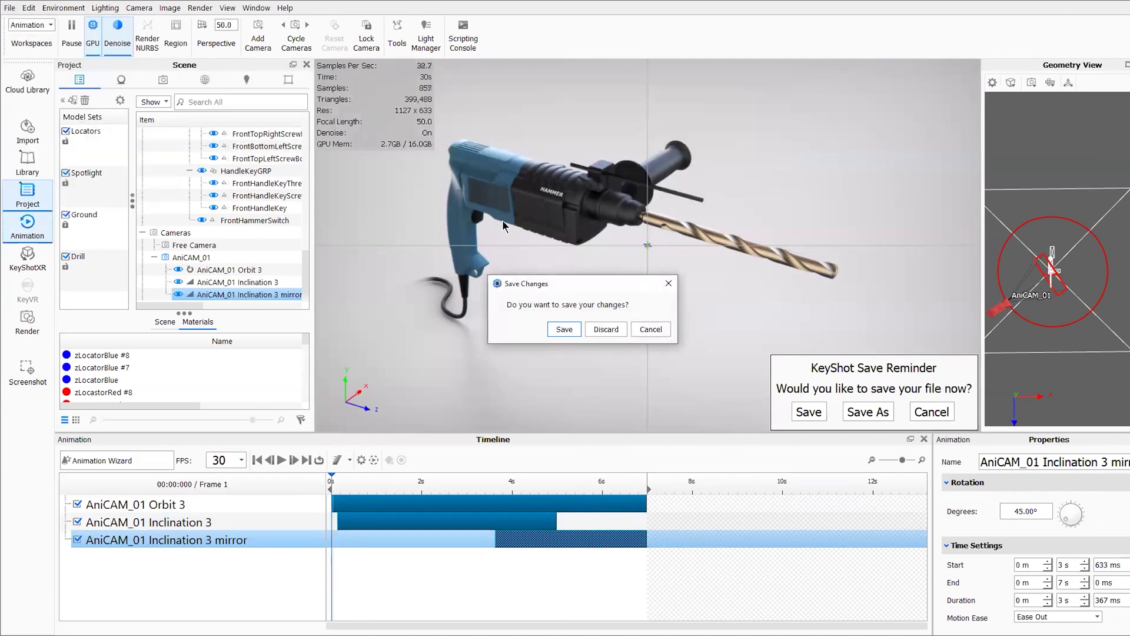
click(606, 330)
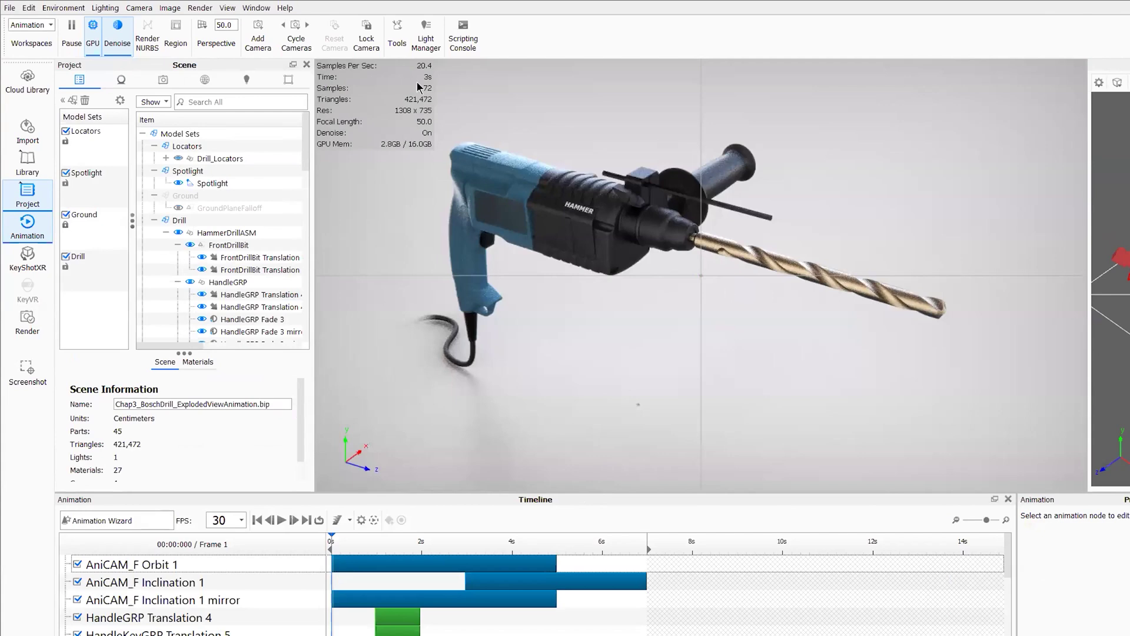
Dock all open windows and toggle full-screen mode on and off to fit the layout to the screen.
click(249, 8)
click(265, 212)
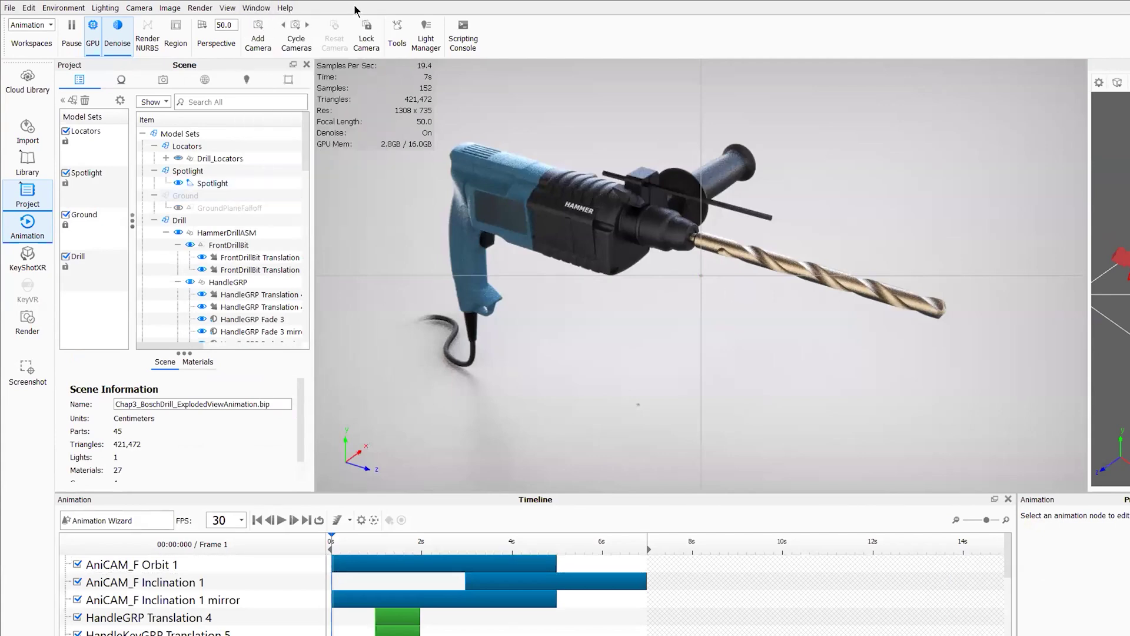
key(f)
key(f)
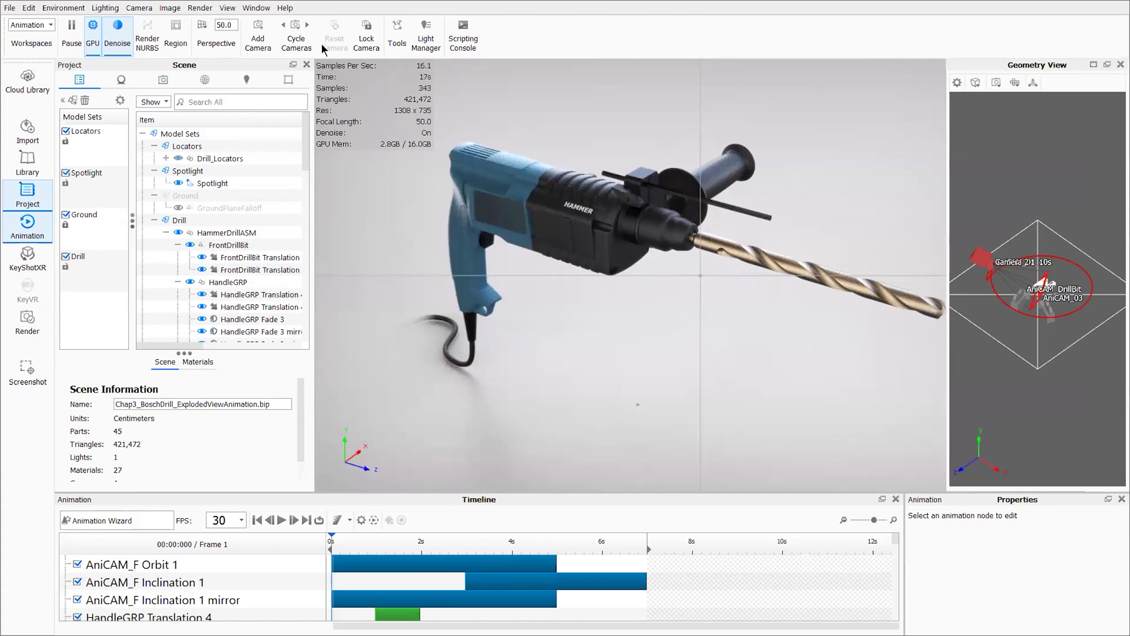
Undock the animation timeline and dock all open windows again.
click(882, 500)
double_click(859, 496)
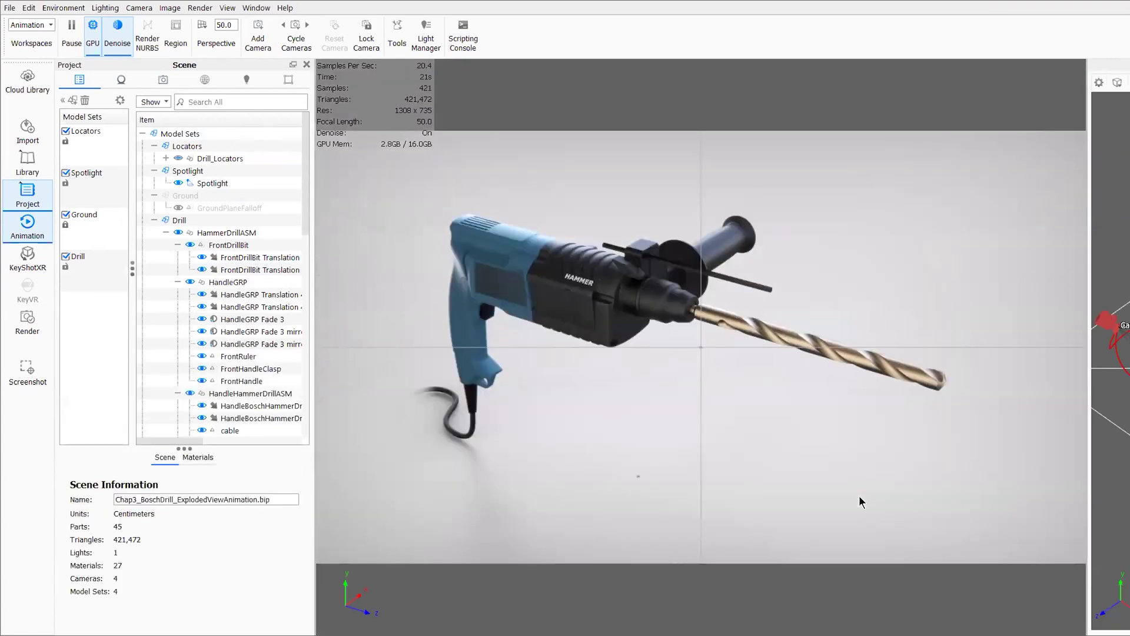
click(264, 9)
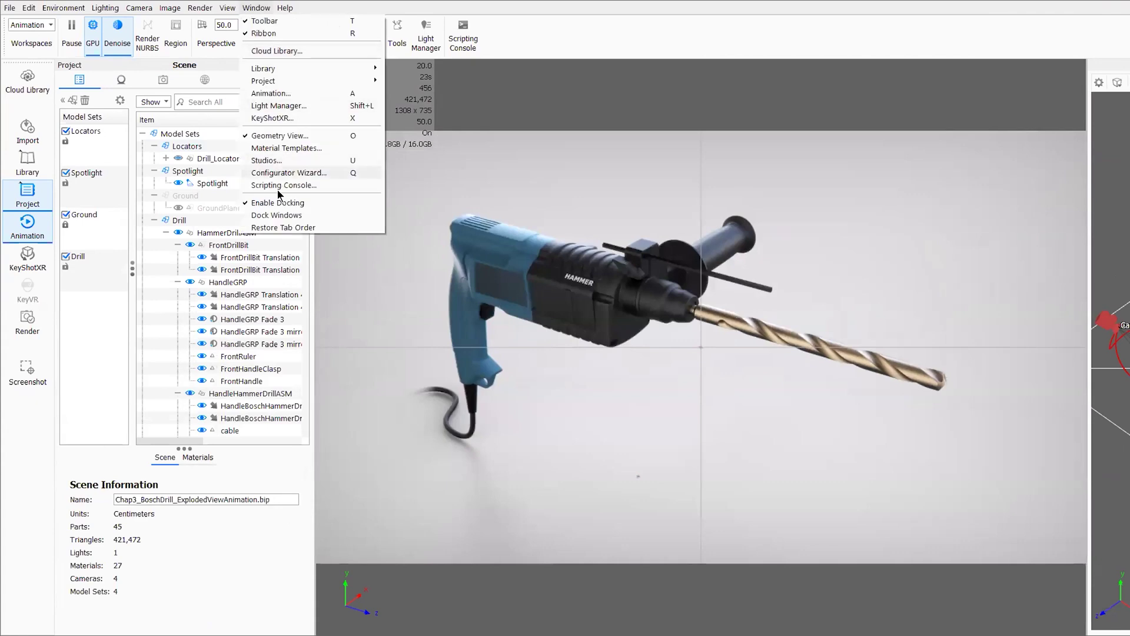
click(269, 214)
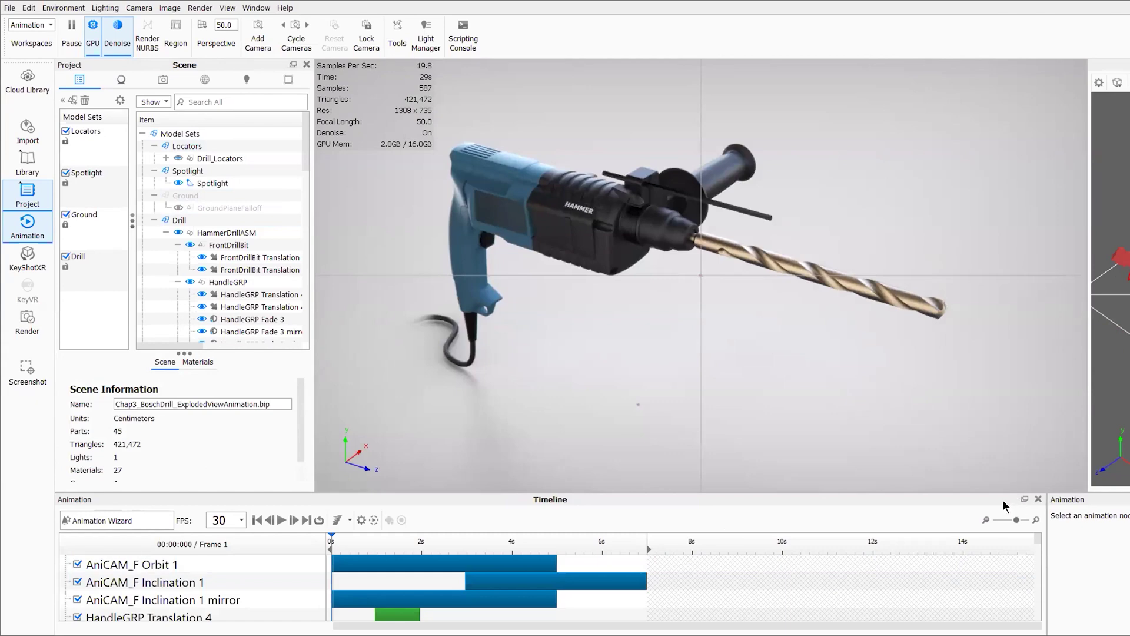
Look over the camera tracks in the timeline and hide the Locators model set.
mouse_move(1036, 539)
mouse_down()
mouse_move(1037, 606)
mouse_move(1032, 536)
mouse_up()
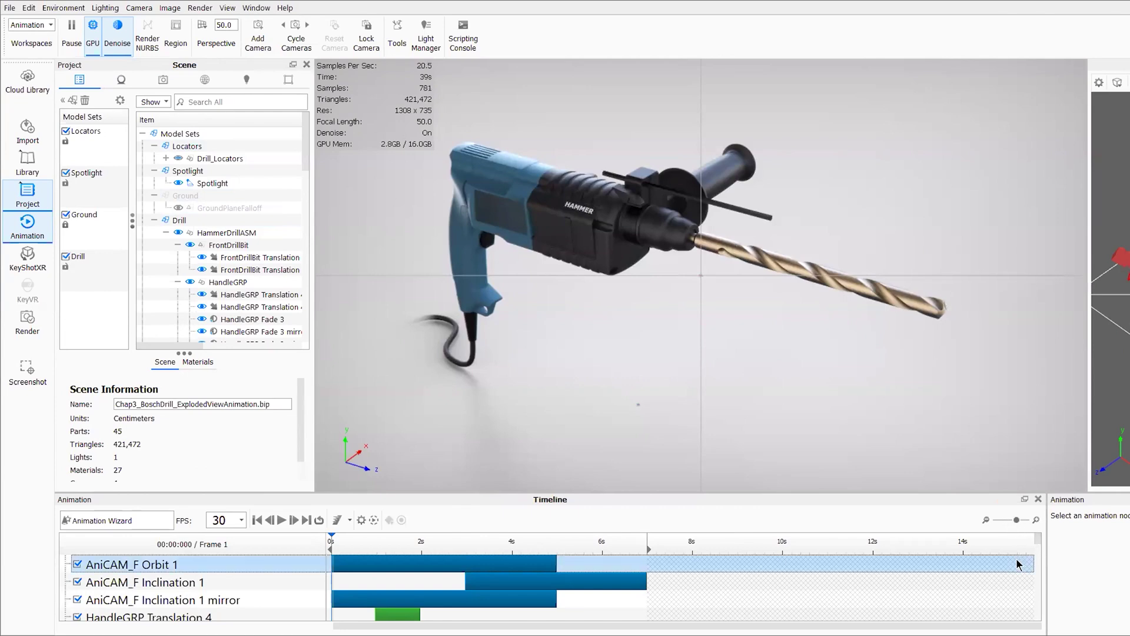
scroll(1019, 565, down, 1)
scroll(1019, 565, down, 1)
scroll(1017, 565, up, 2)
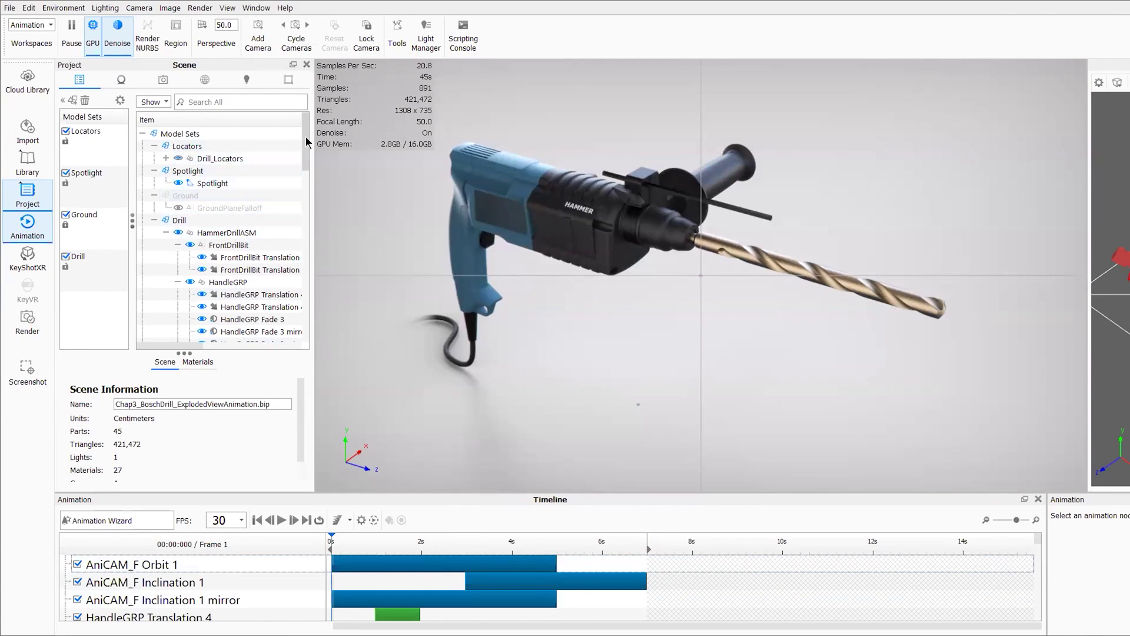
click(66, 132)
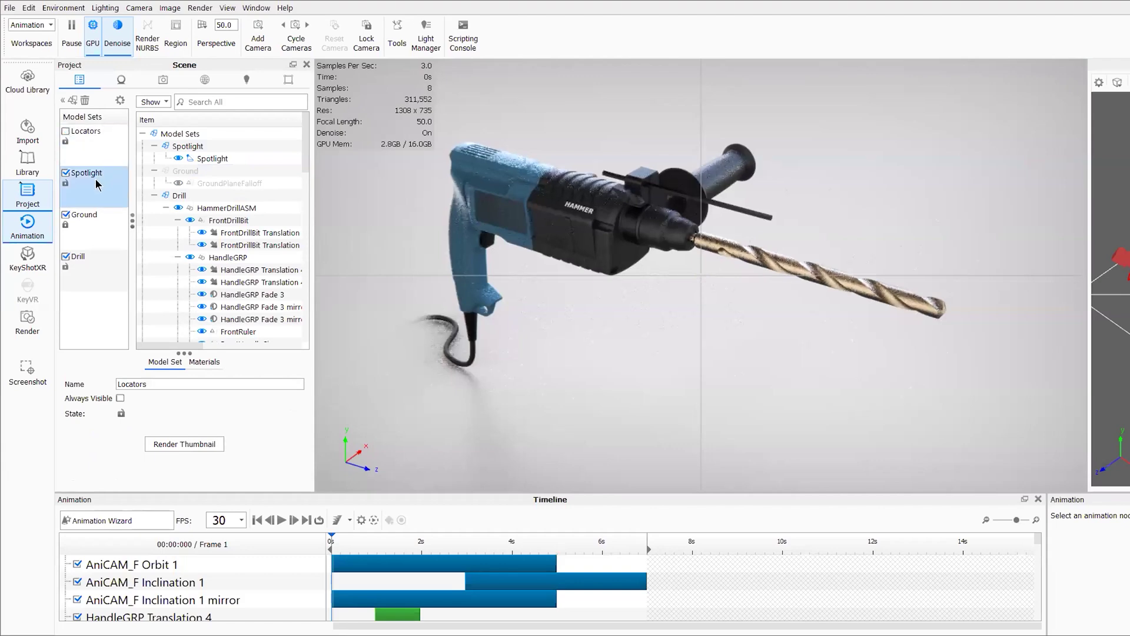
Select the AniCAM_01_10s camera and preview its animation, returning to the first frame.
click(163, 81)
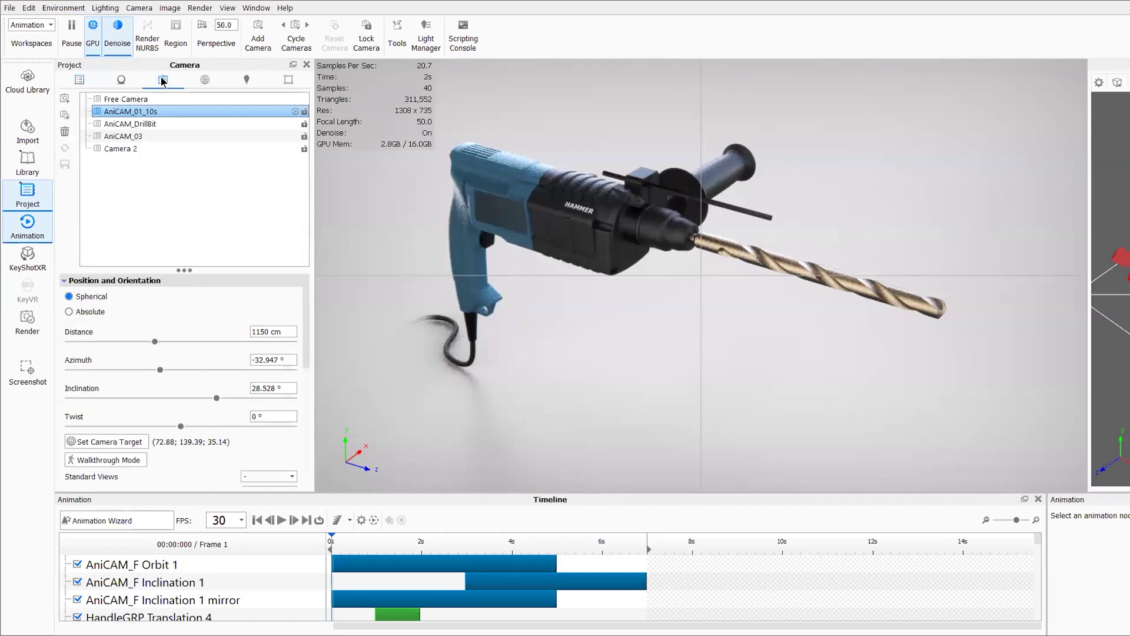
double_click(192, 113)
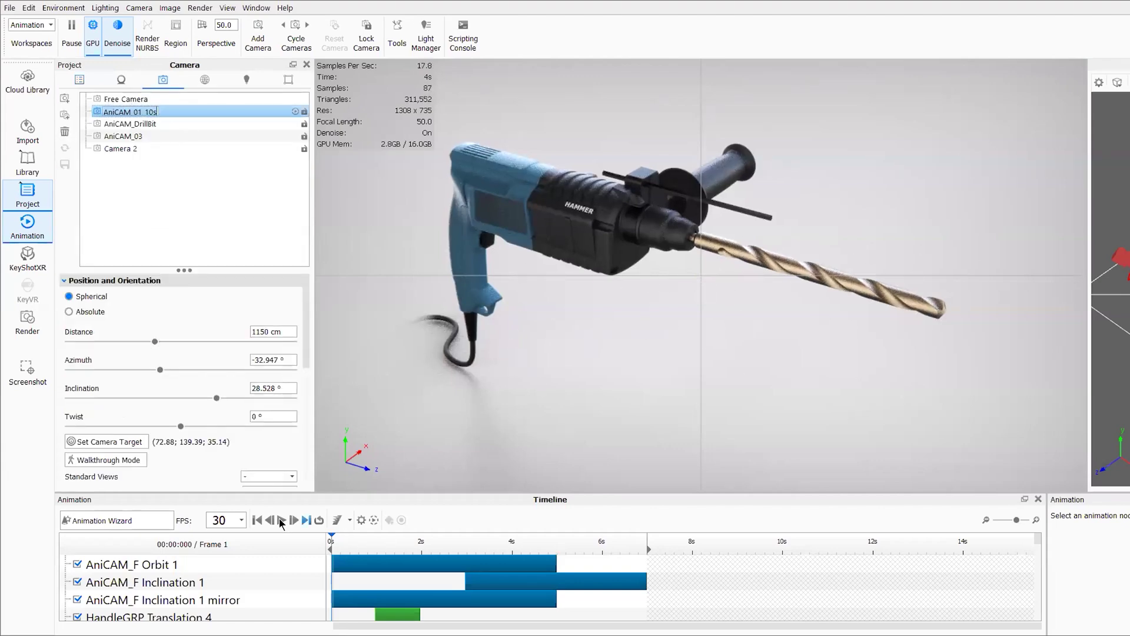
drag(363, 539, 306, 547)
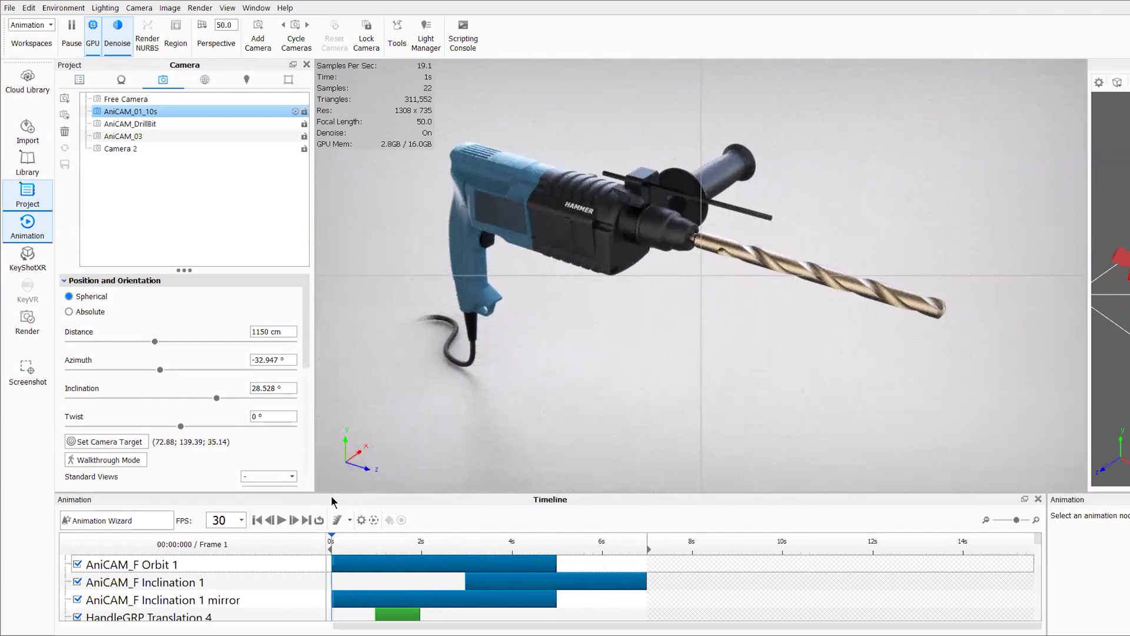
Review the part animation tracks in the timeline, switching to the AniCAM_DrillBit camera and back to AniCAM_01_10s.
scroll(253, 565, down, 2)
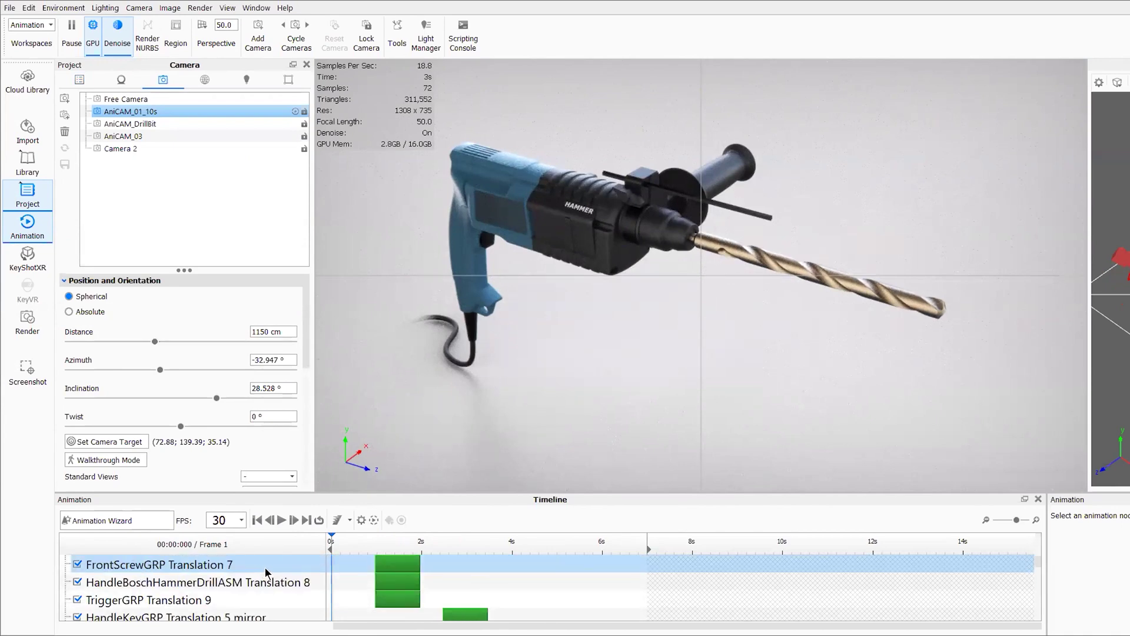
scroll(266, 572, up, 3)
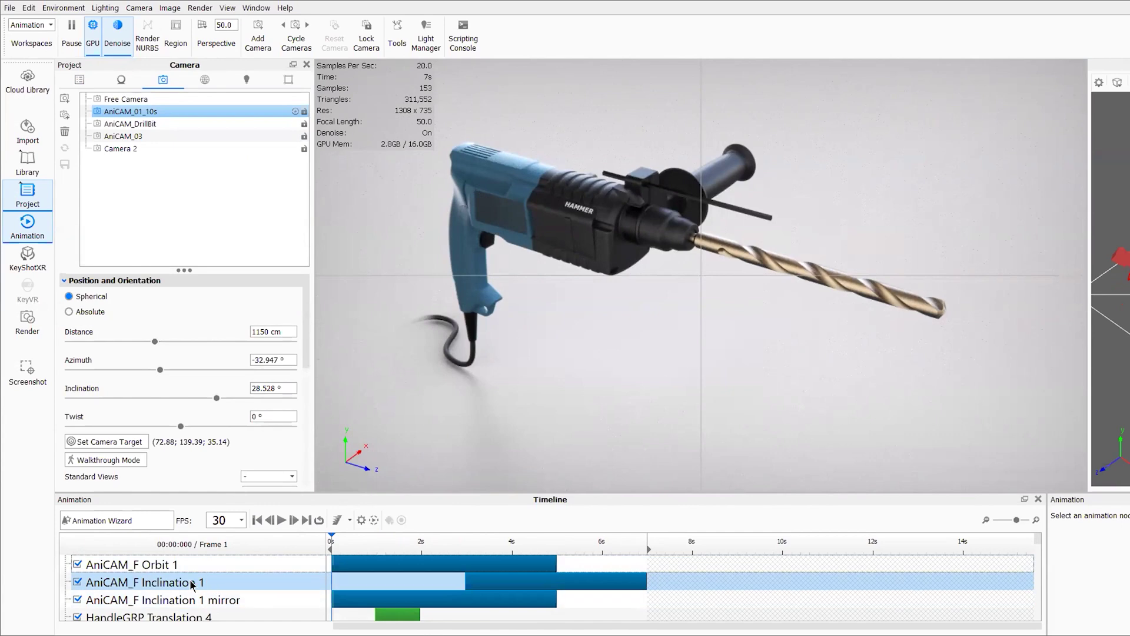
scroll(192, 584, down, 8)
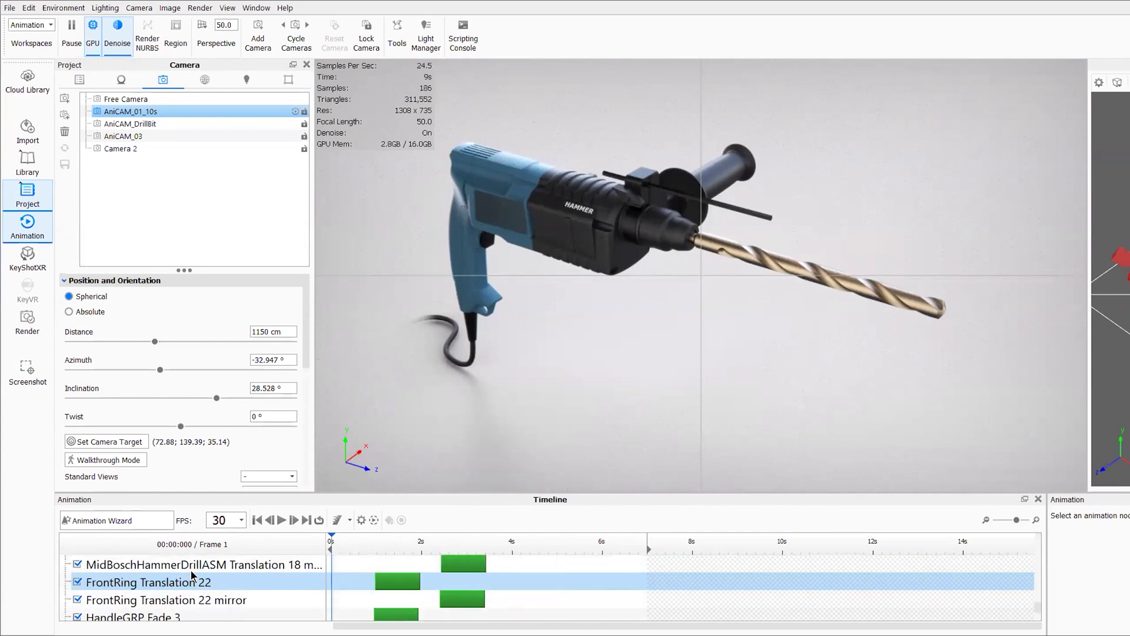
scroll(192, 574, down, 1)
scroll(186, 583, up, 6)
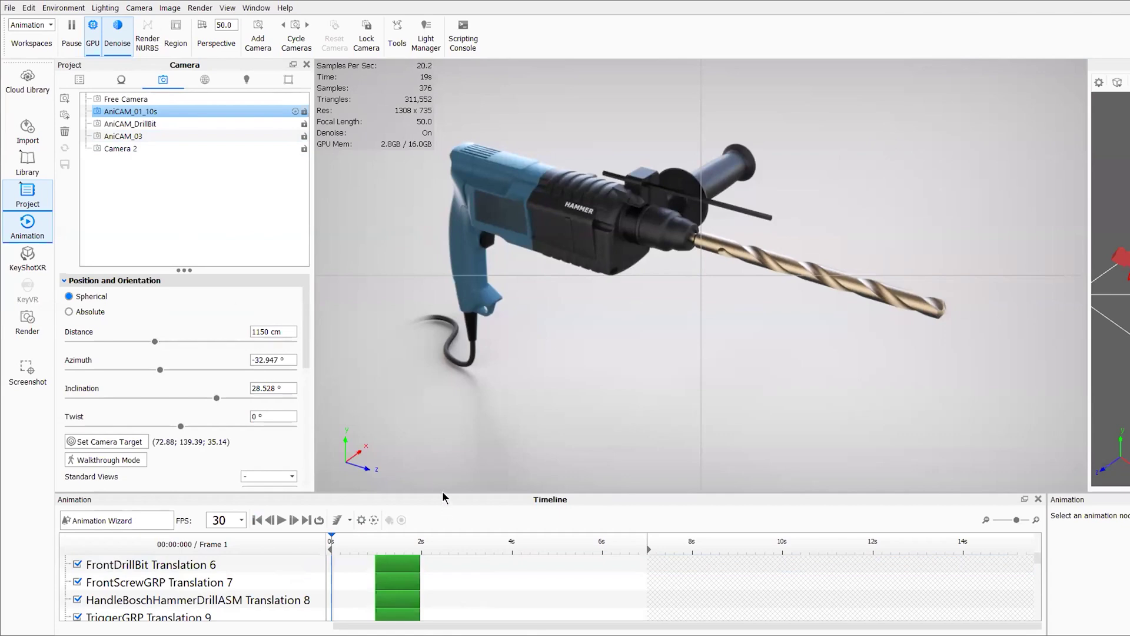
click(217, 577)
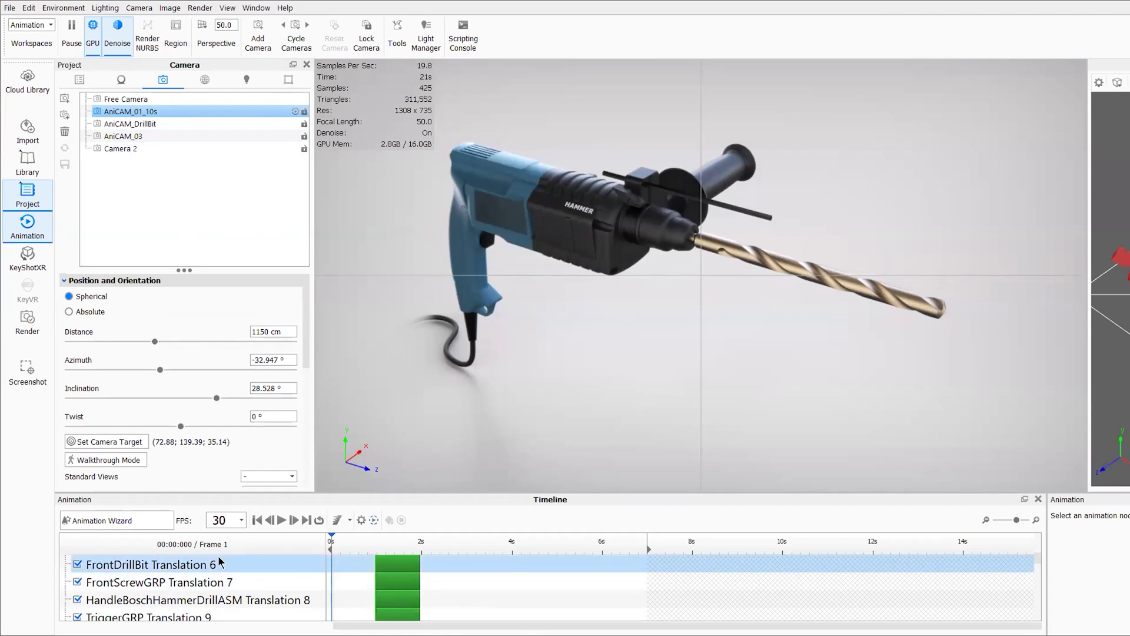
click(163, 124)
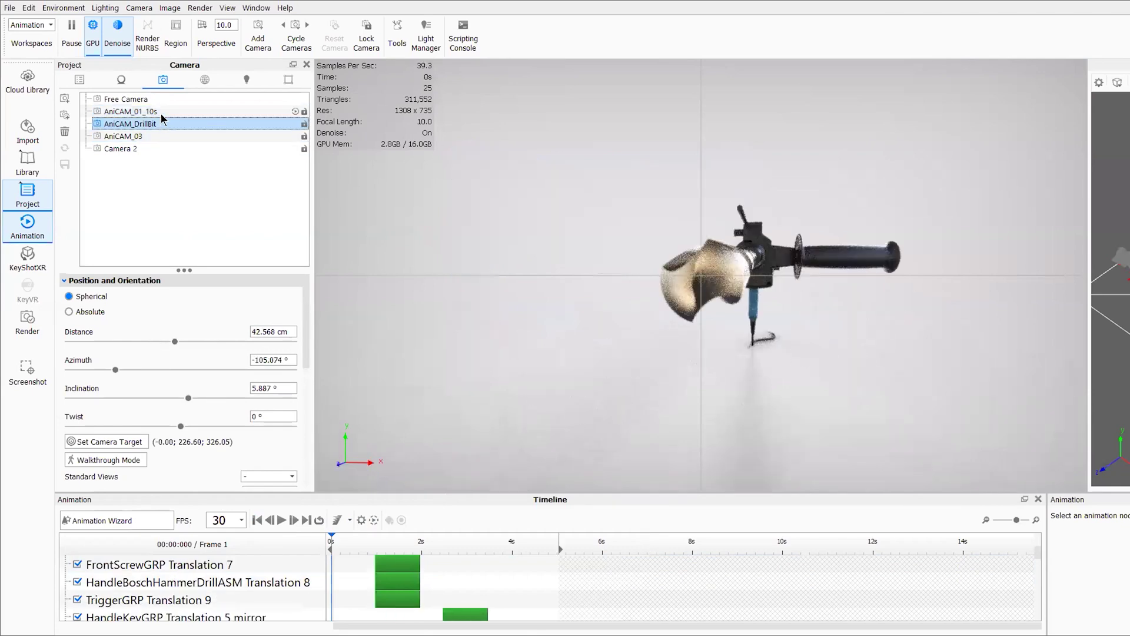
click(160, 110)
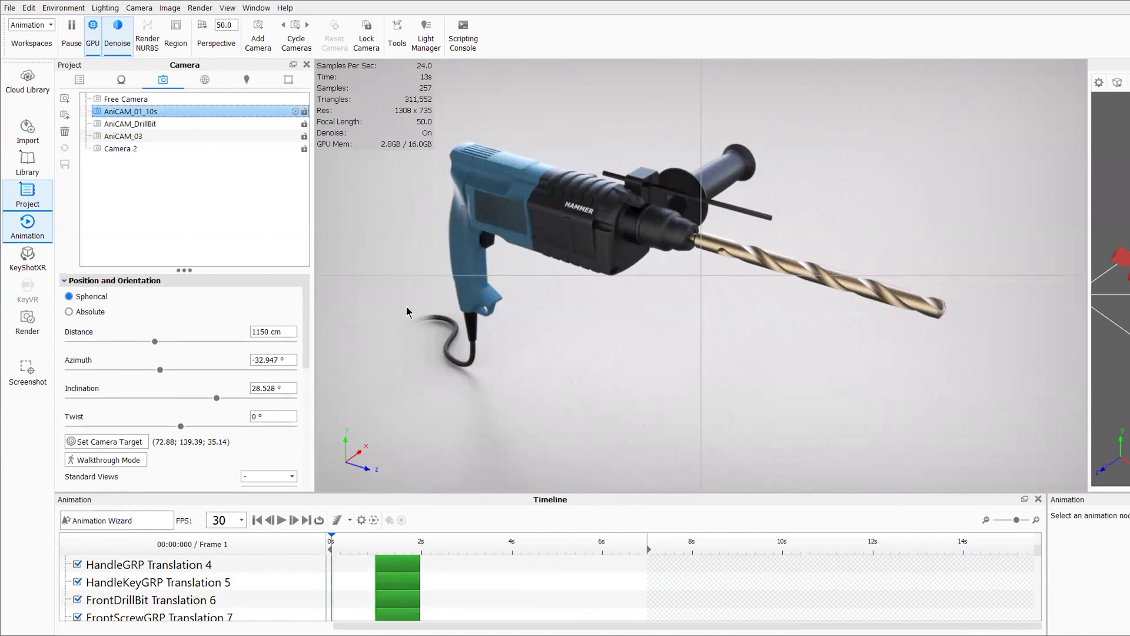
Collapse HandleGRP and HandleHammerDrillASM in the scene tree and inspect the MidHammerDrillASM group at frame 30.
click(79, 79)
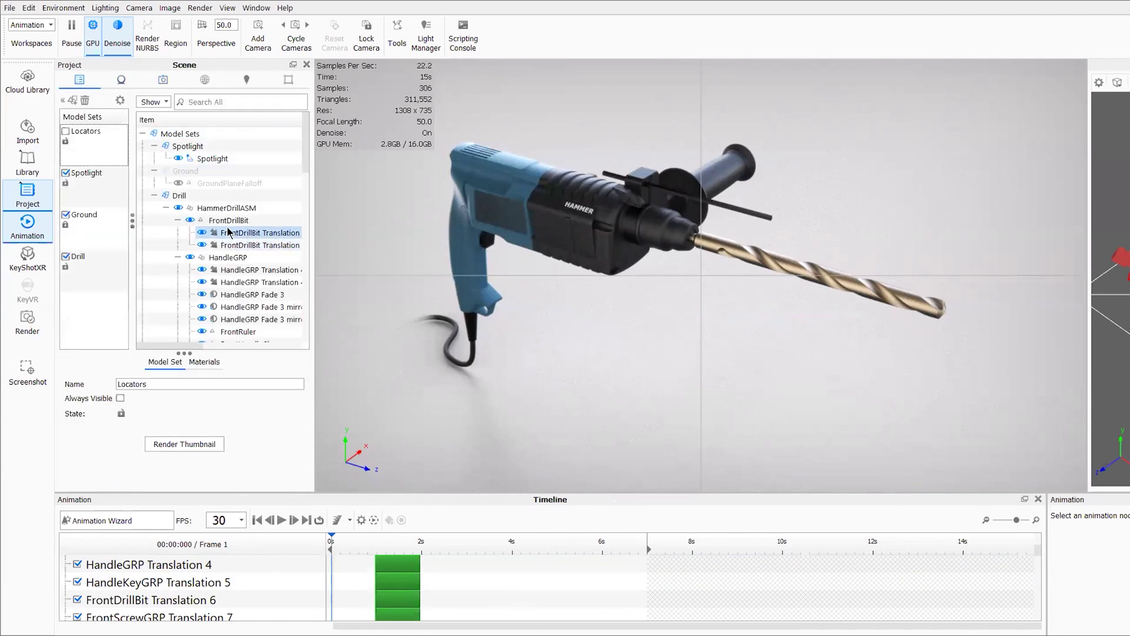
click(161, 207)
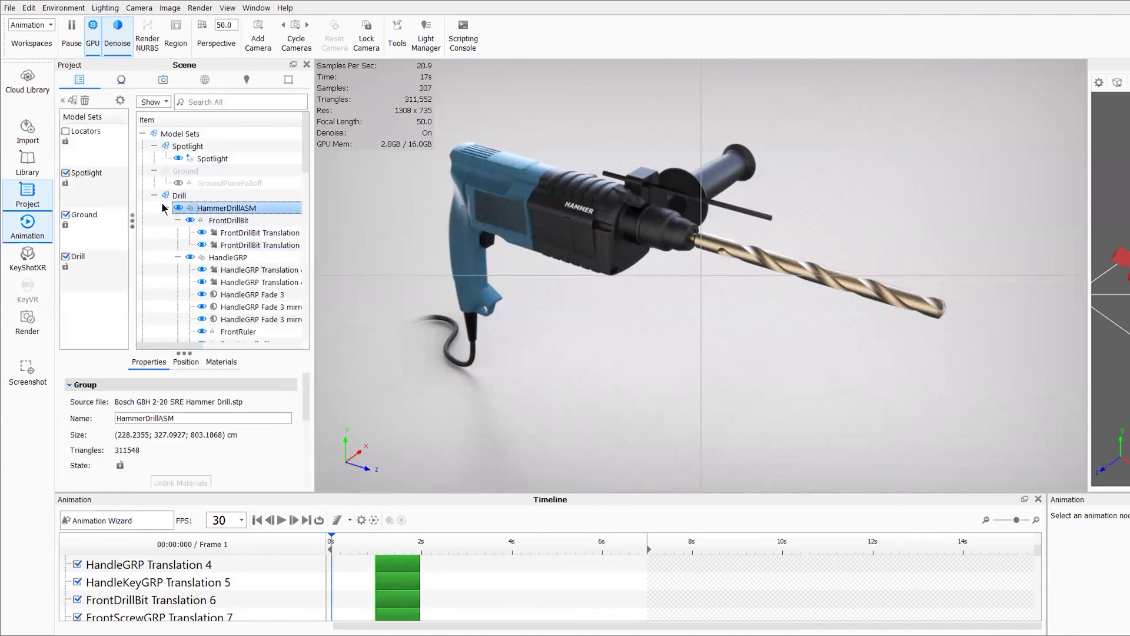
click(175, 257)
click(177, 269)
scroll(211, 245, down, 3)
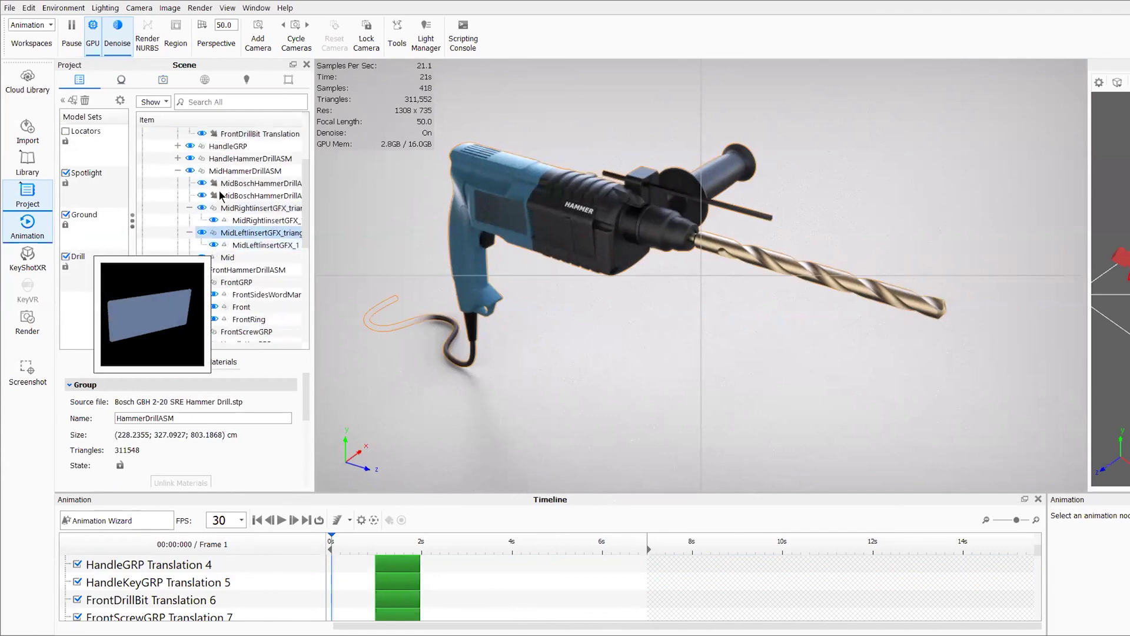
click(227, 172)
click(376, 541)
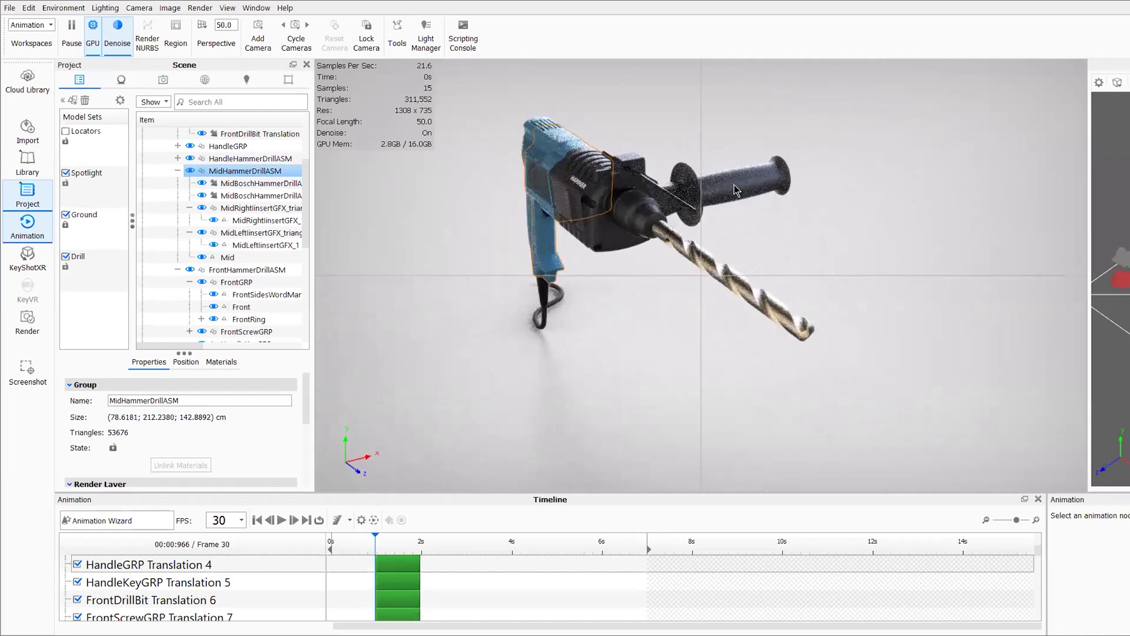
Inspect the FrontHammerDrillASM group and its HandleKeyGRP subgroup in the scene tree, leaving HandleKeyGRP expanded.
click(231, 270)
scroll(232, 270, down, 3)
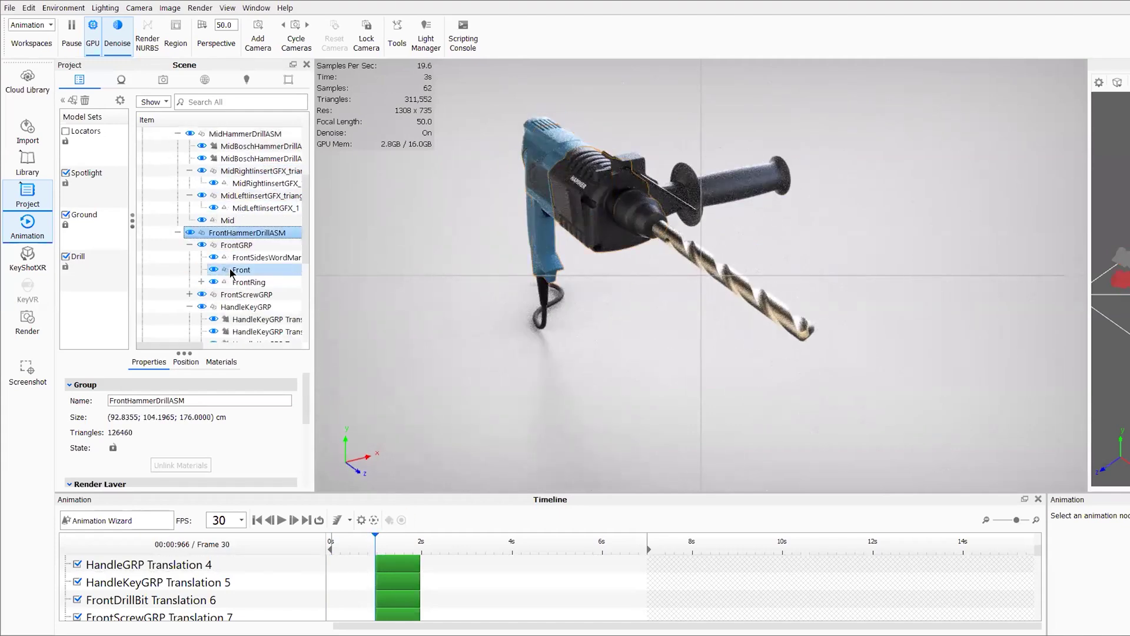
click(231, 234)
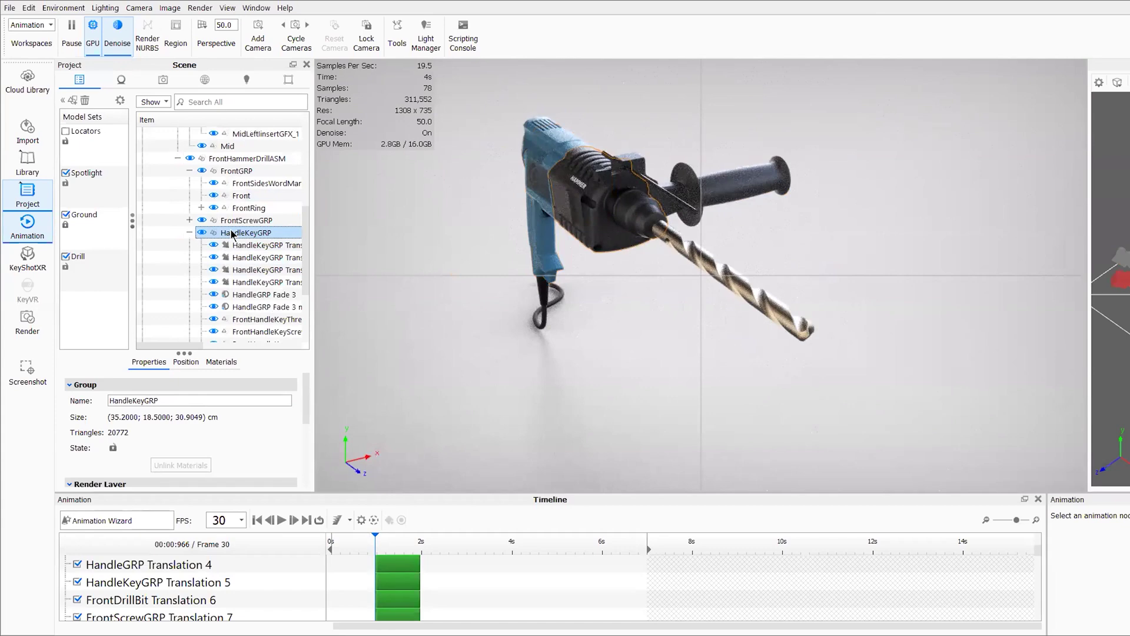
click(189, 233)
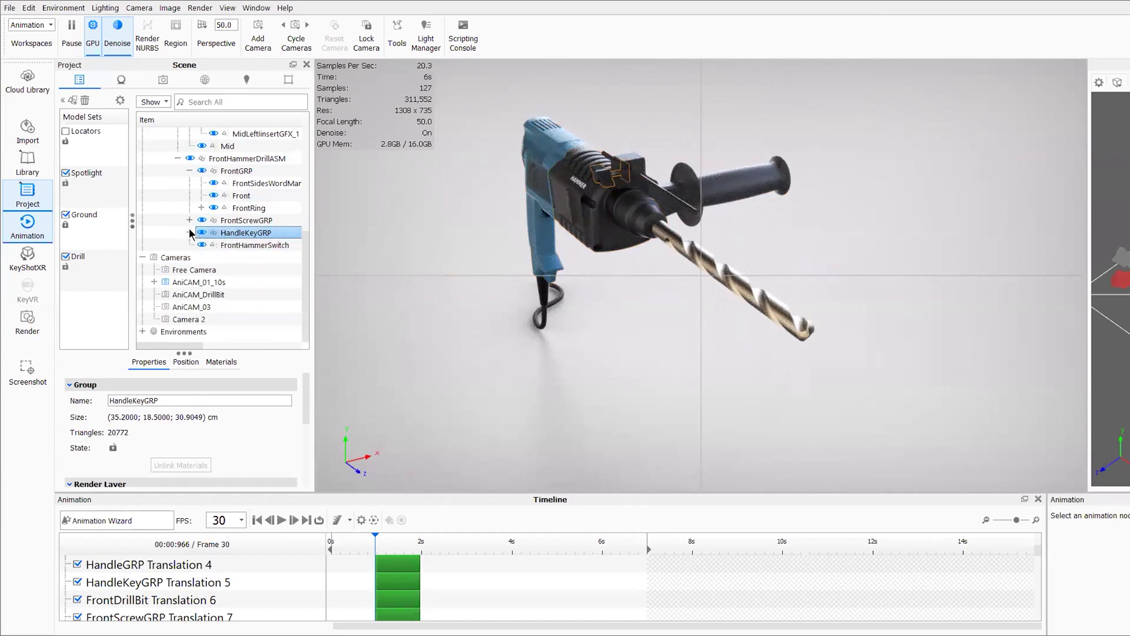
click(189, 233)
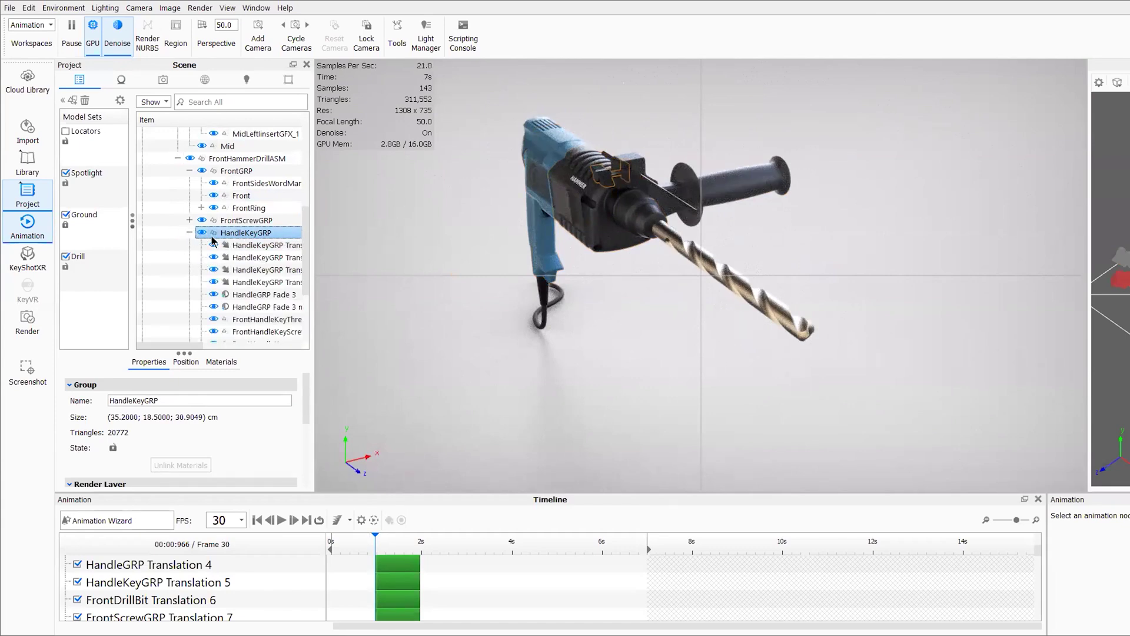
Examine each of the HandleKeyGRP translation animations and locate their tracks in the timeline.
click(275, 245)
click(268, 257)
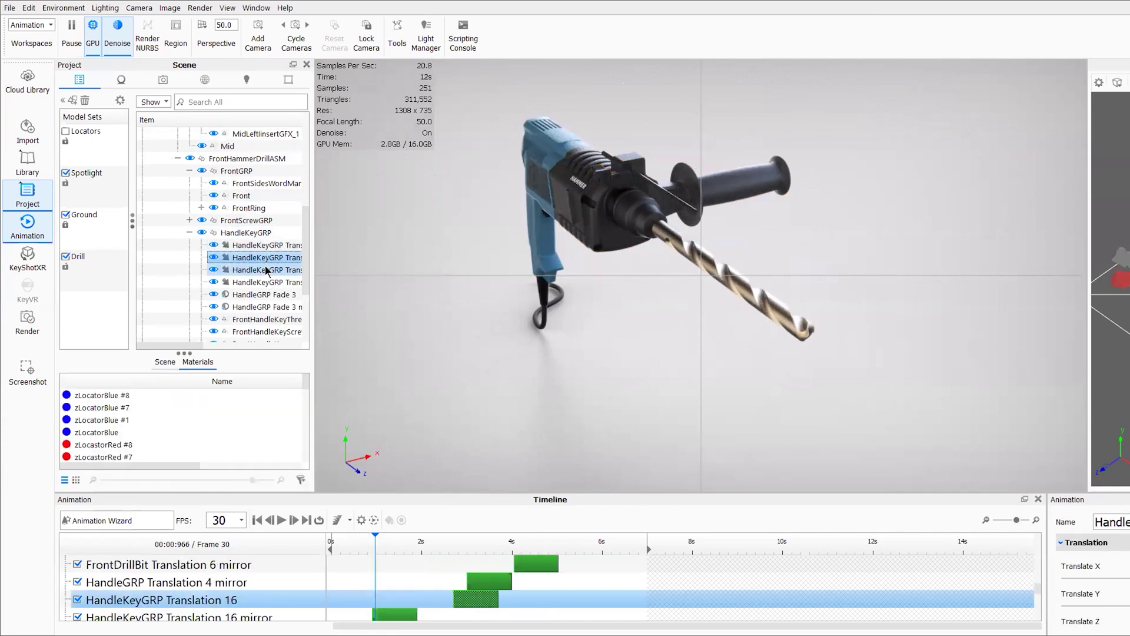
click(264, 270)
click(260, 282)
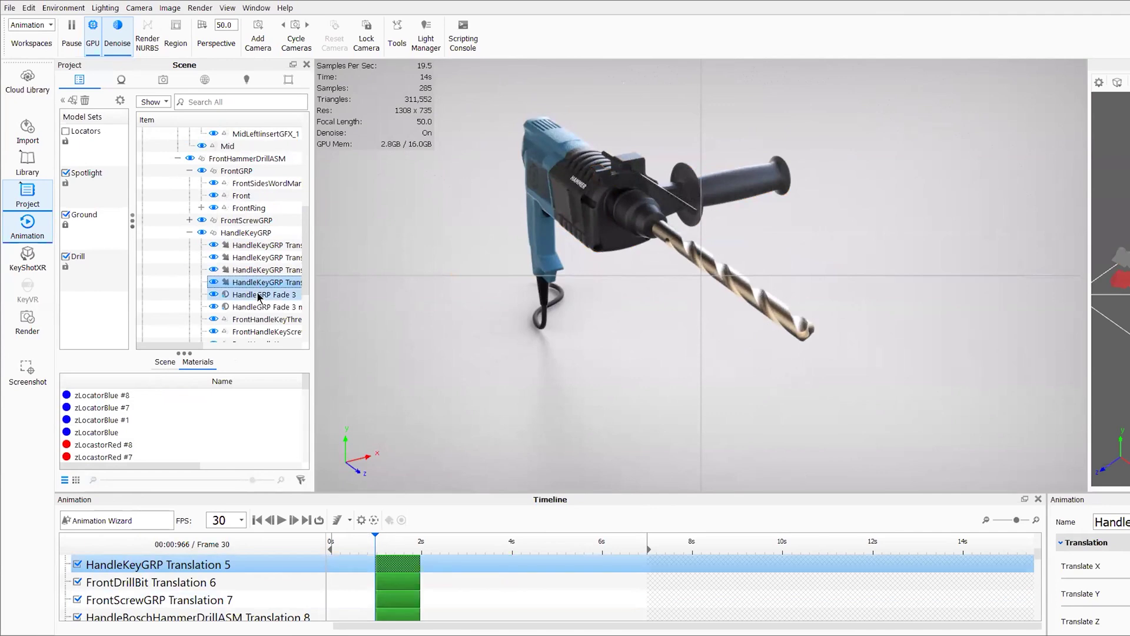
click(265, 270)
click(266, 257)
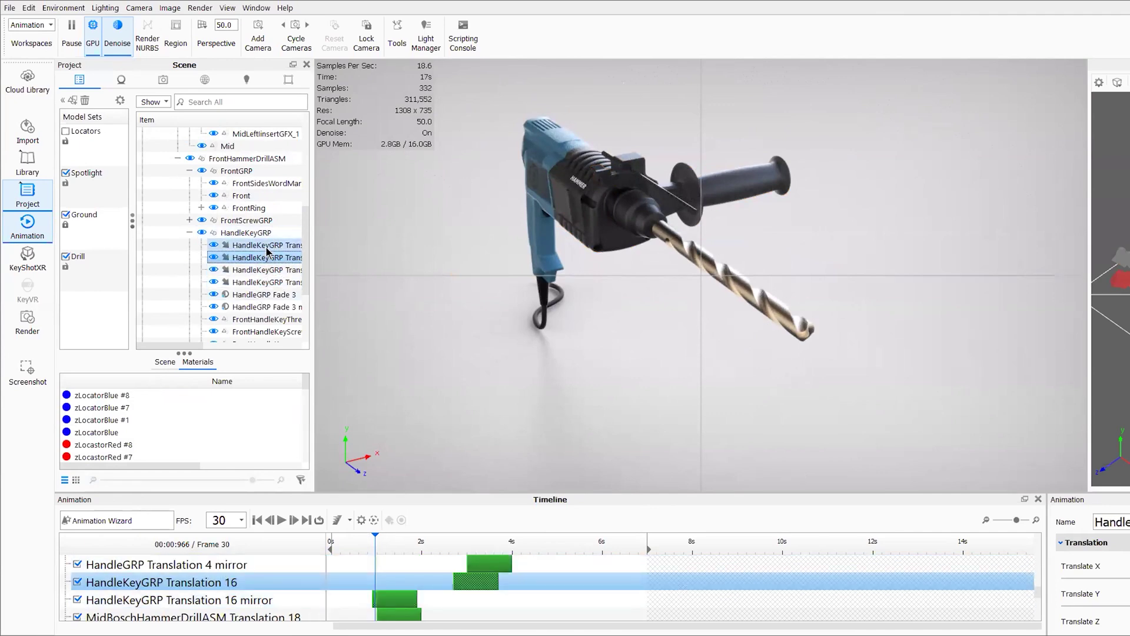
click(267, 245)
Collapse HandleKeyGRP and expand FrontRing in the scene tree to view its translation animations.
scroll(257, 243, up, 1)
scroll(257, 243, up, 4)
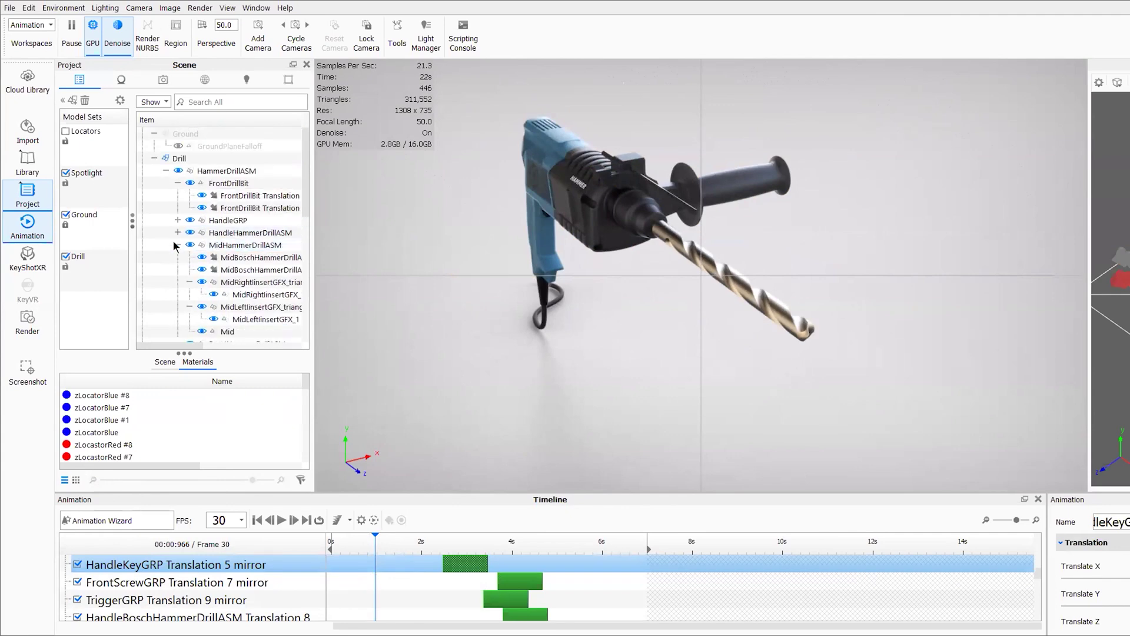
scroll(271, 270, down, 1)
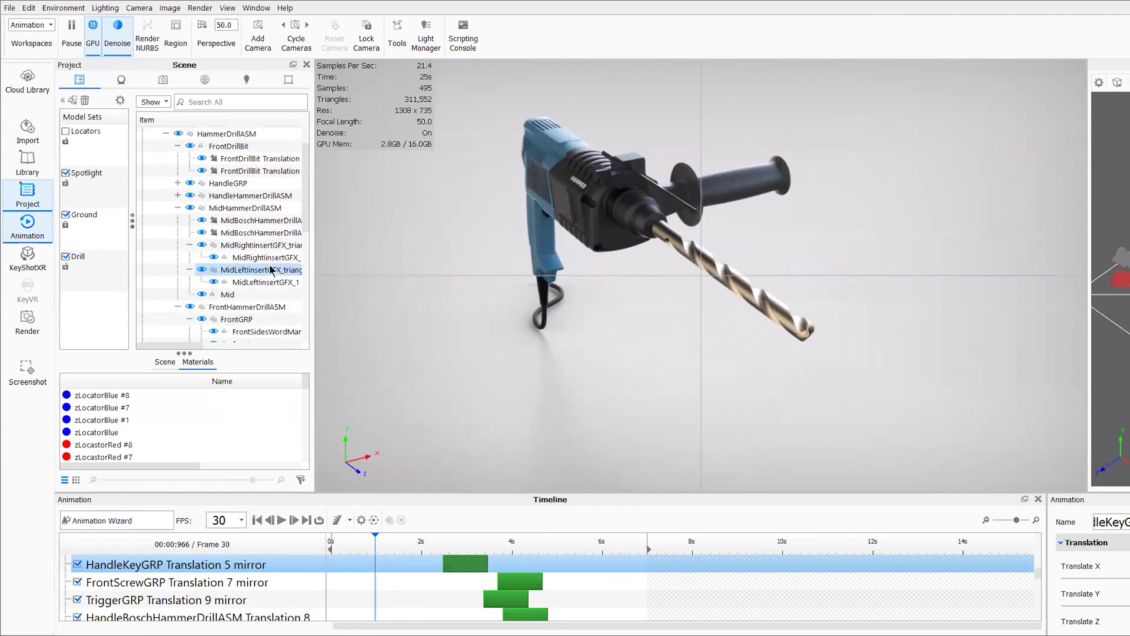
scroll(259, 297, down, 3)
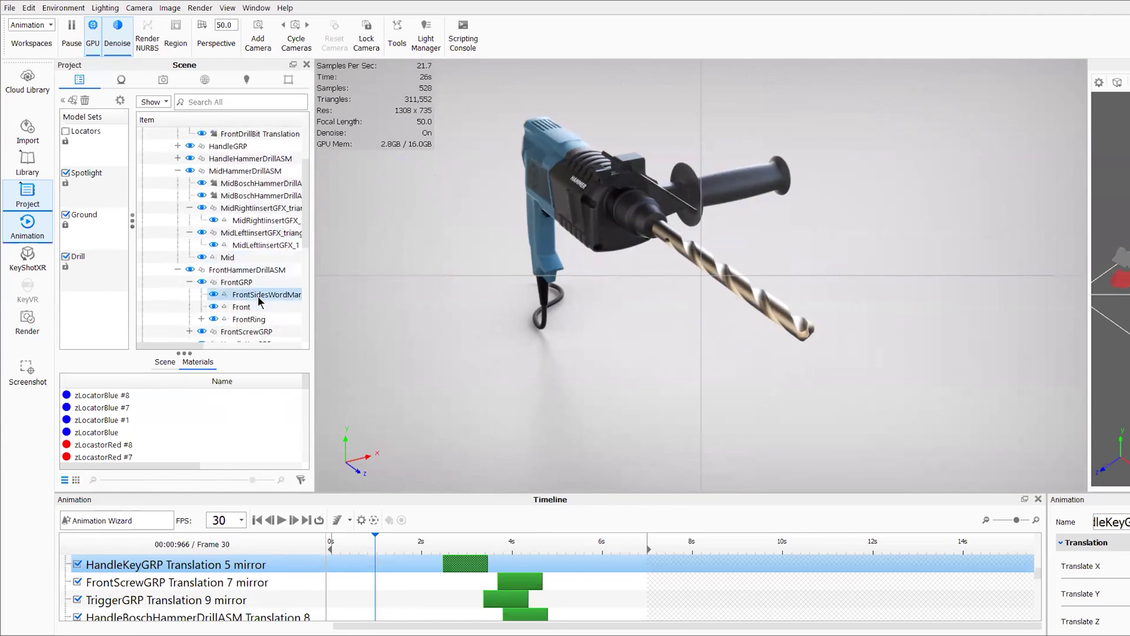
click(189, 270)
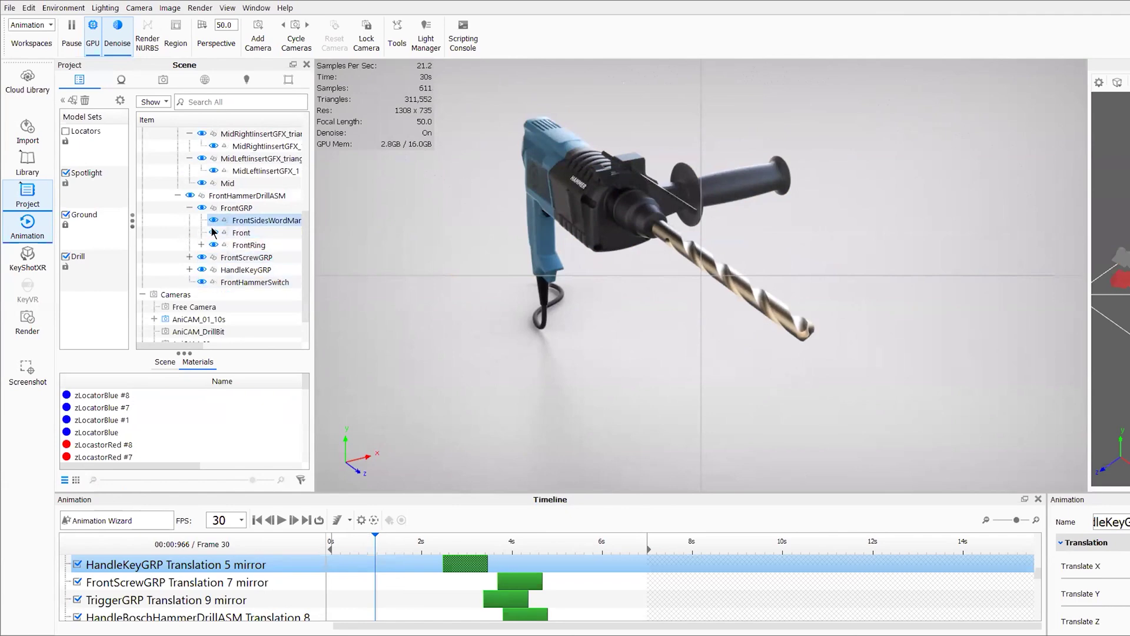
scroll(199, 241, up, 1)
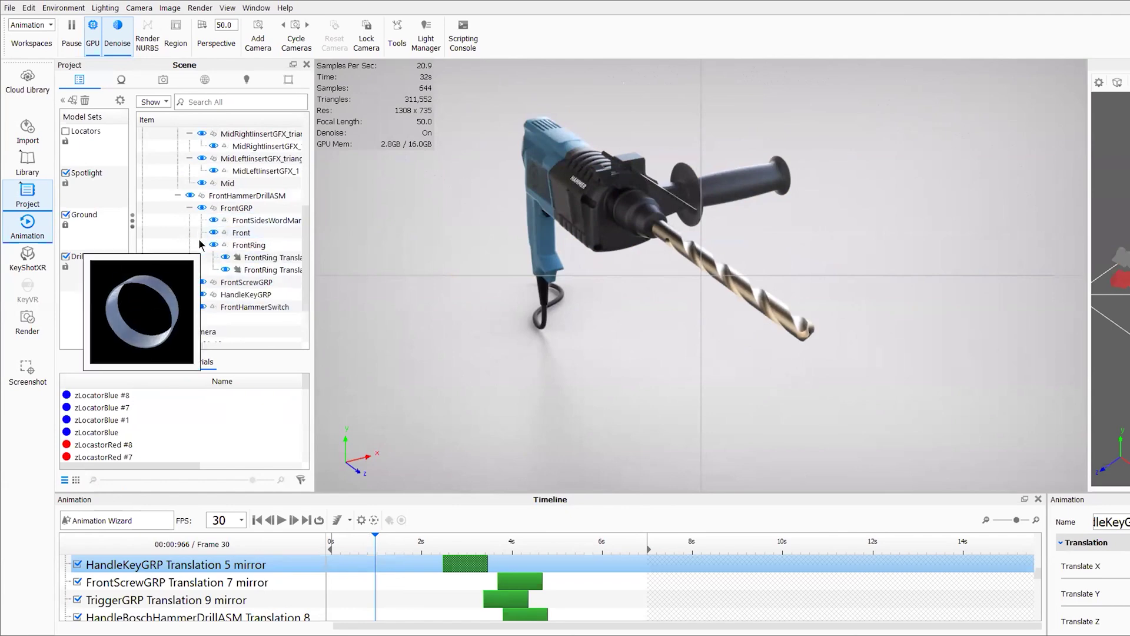
scroll(199, 239, up, 2)
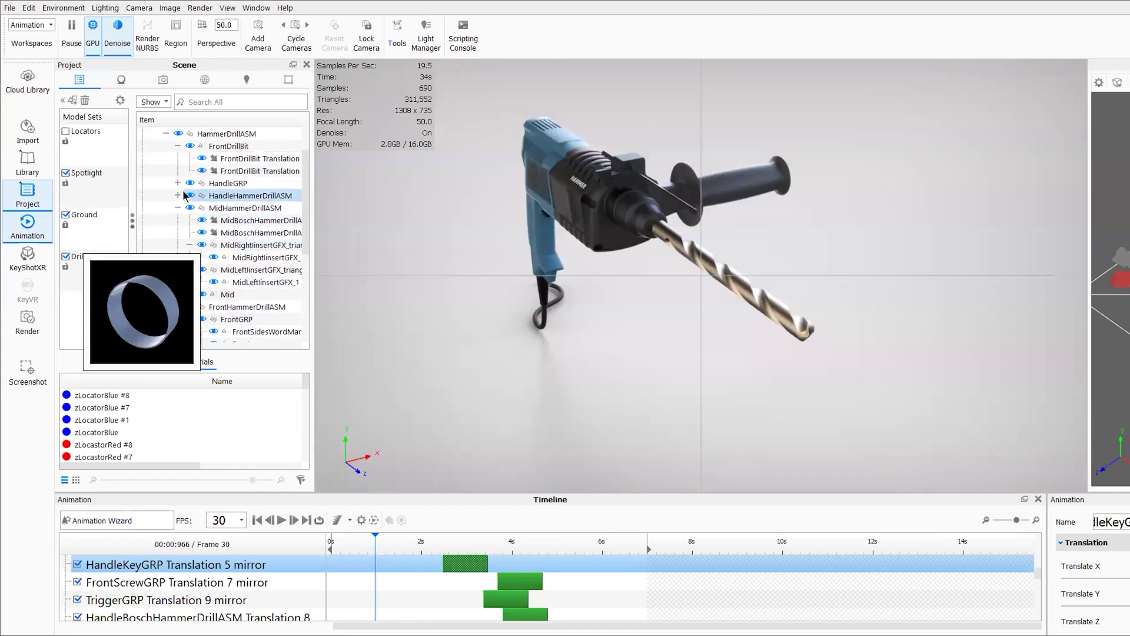
Expand HandleHammerDrillASM and examine the two TriggerGRP translation animations with their timeline tracks.
click(178, 195)
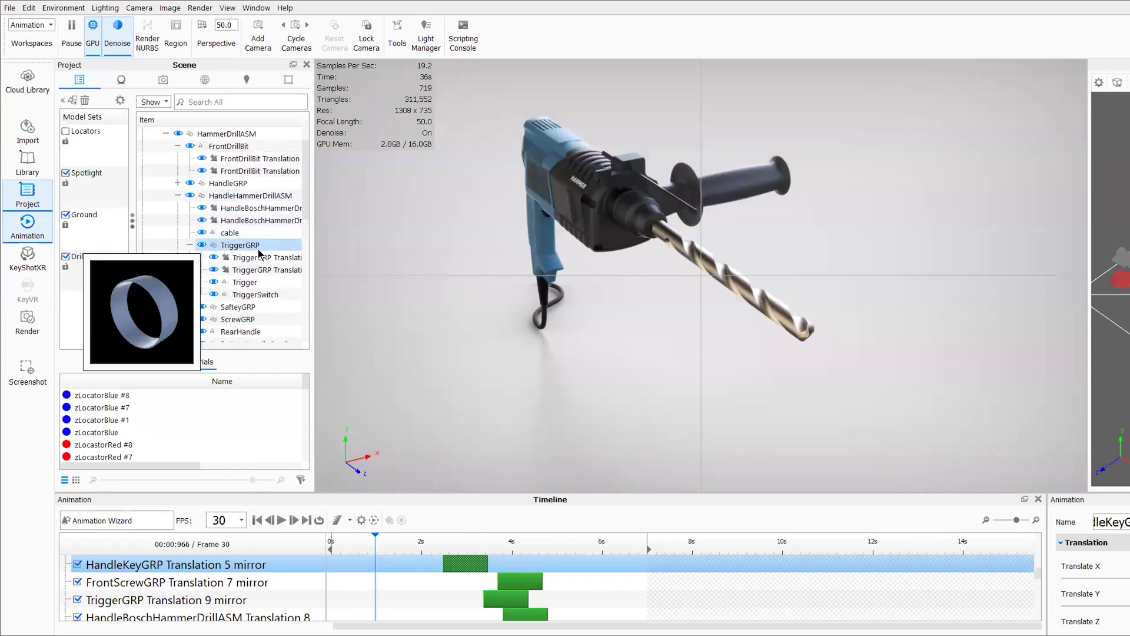
scroll(274, 235, down, 1)
scroll(276, 224, down, 1)
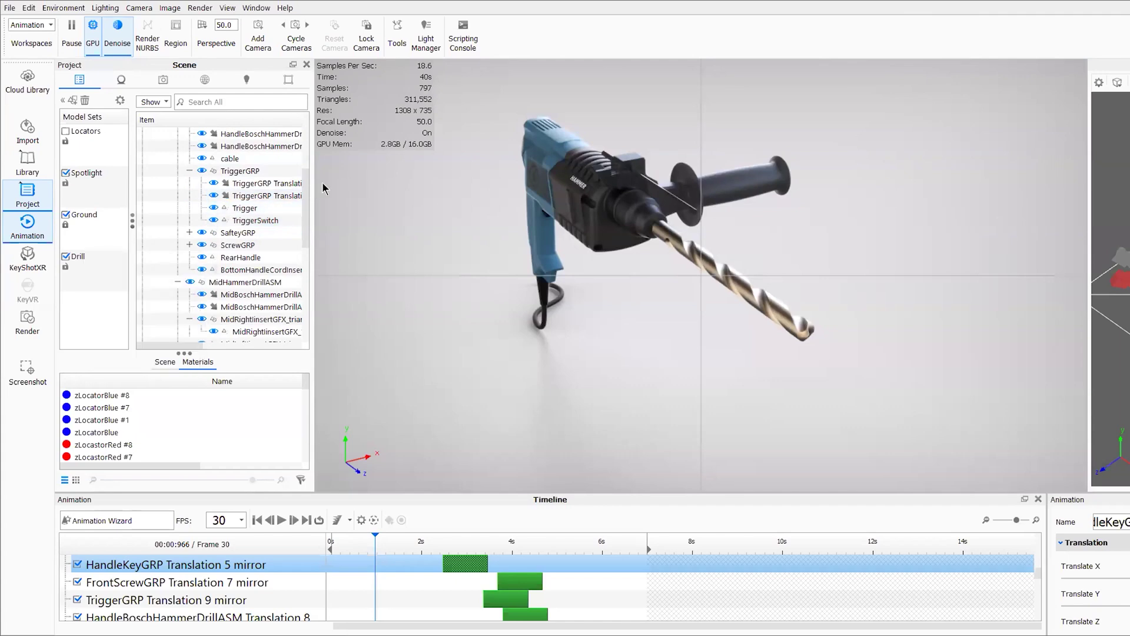
click(273, 194)
click(275, 181)
scroll(274, 213, up, 3)
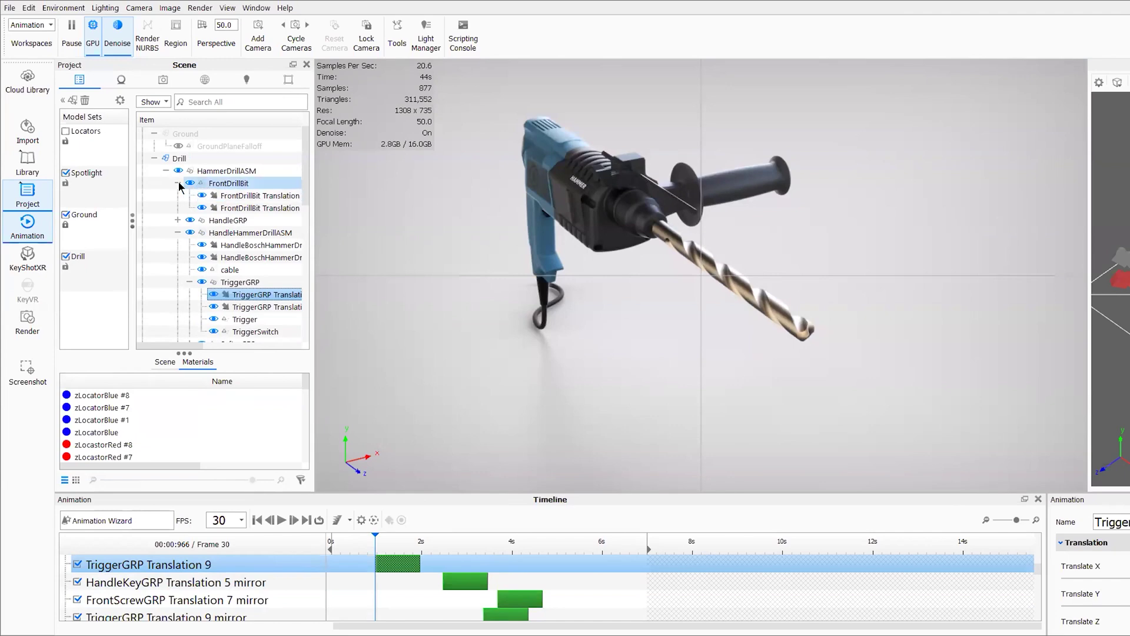
Expand HandleGRP and examine its translation animation and the mirrored copy in the timeline.
click(177, 219)
click(267, 232)
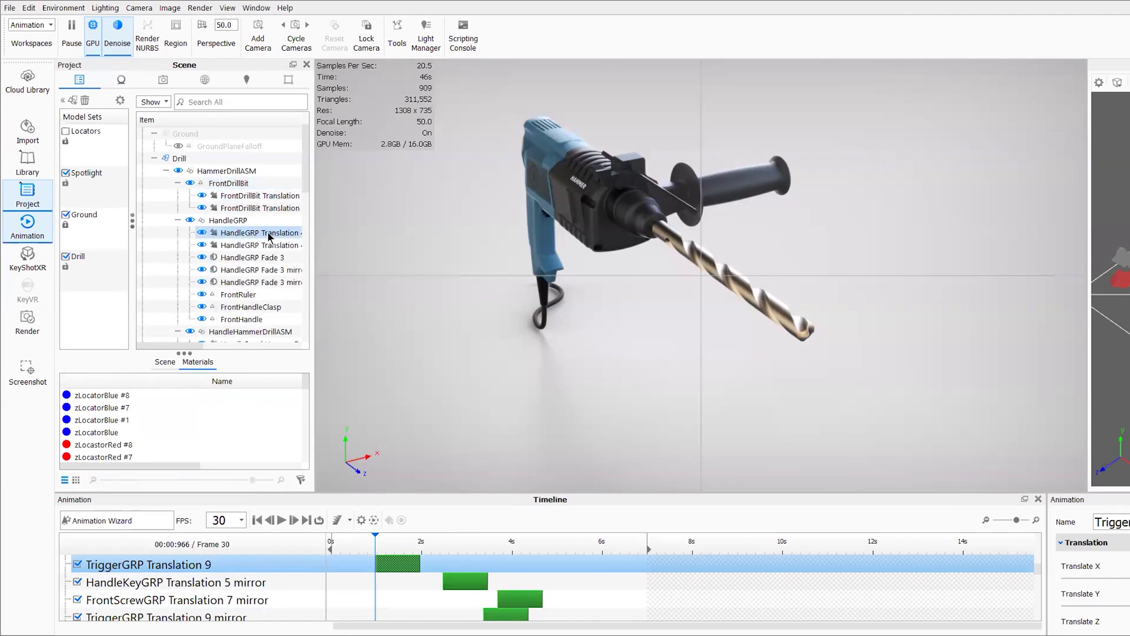
click(253, 245)
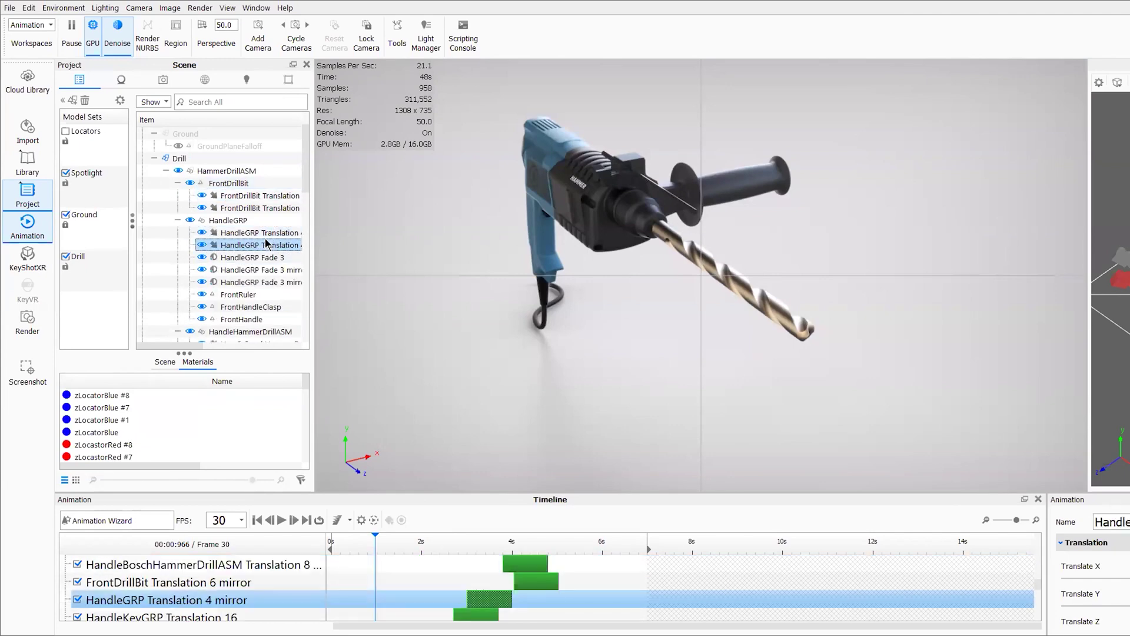
Move the playhead to frame 180 and locate the HandleGRP Fade 3 animation in the timeline.
drag(551, 541, 601, 541)
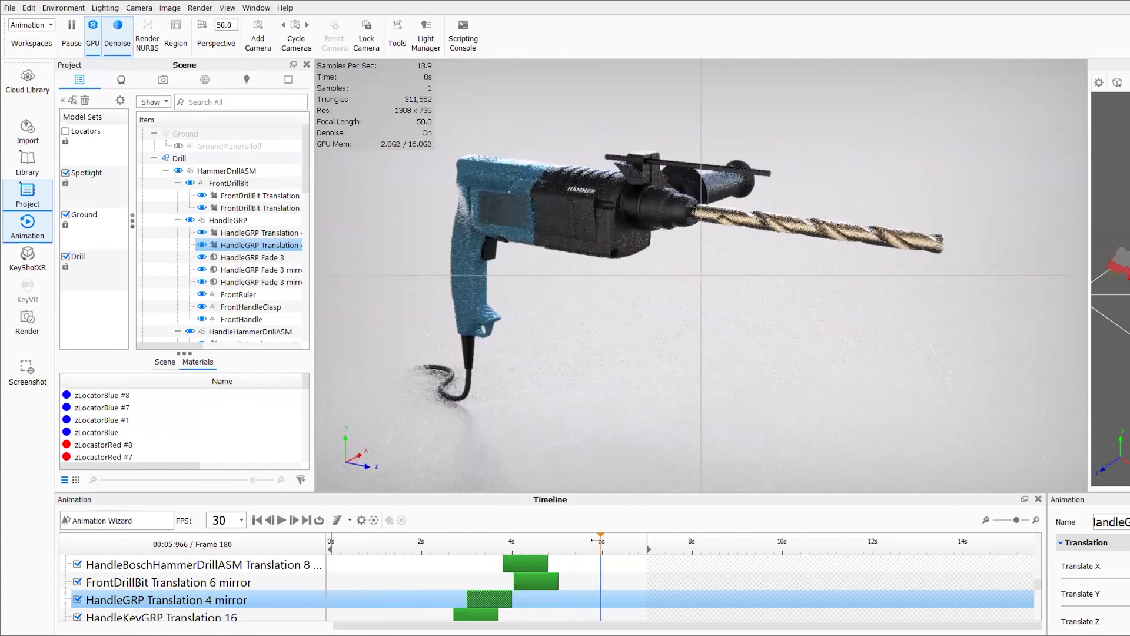
click(256, 262)
Collapse FrontGRP and MidHammerDrillASM in the scene tree, leaving FrontHammerDrillASM expanded.
scroll(259, 270, down, 5)
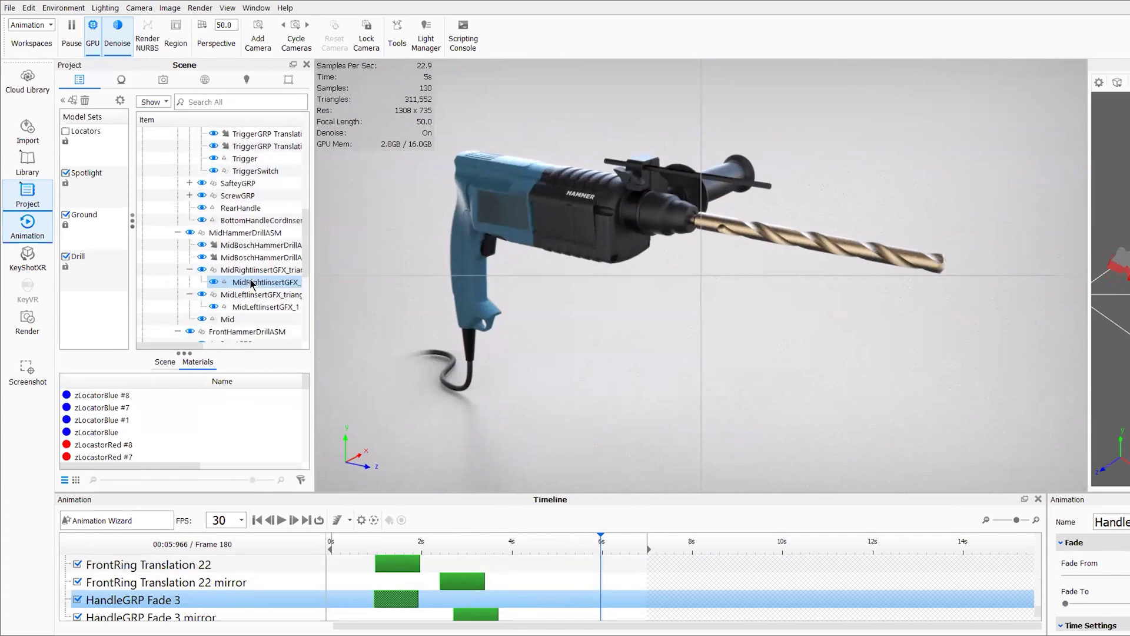
scroll(253, 287, down, 3)
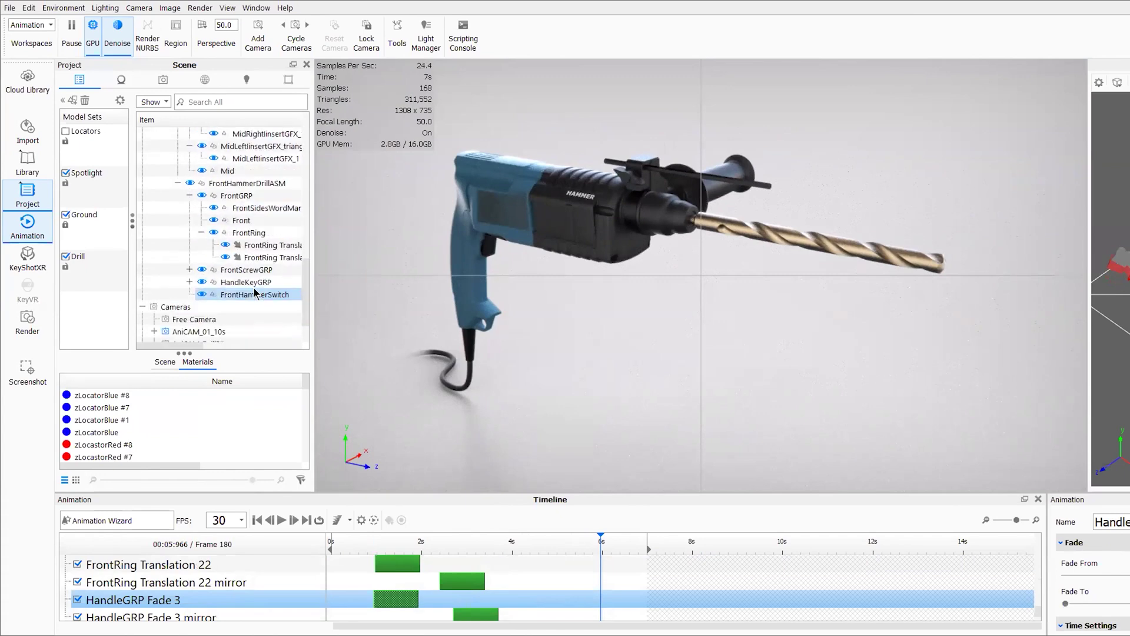
scroll(253, 293, up, 1)
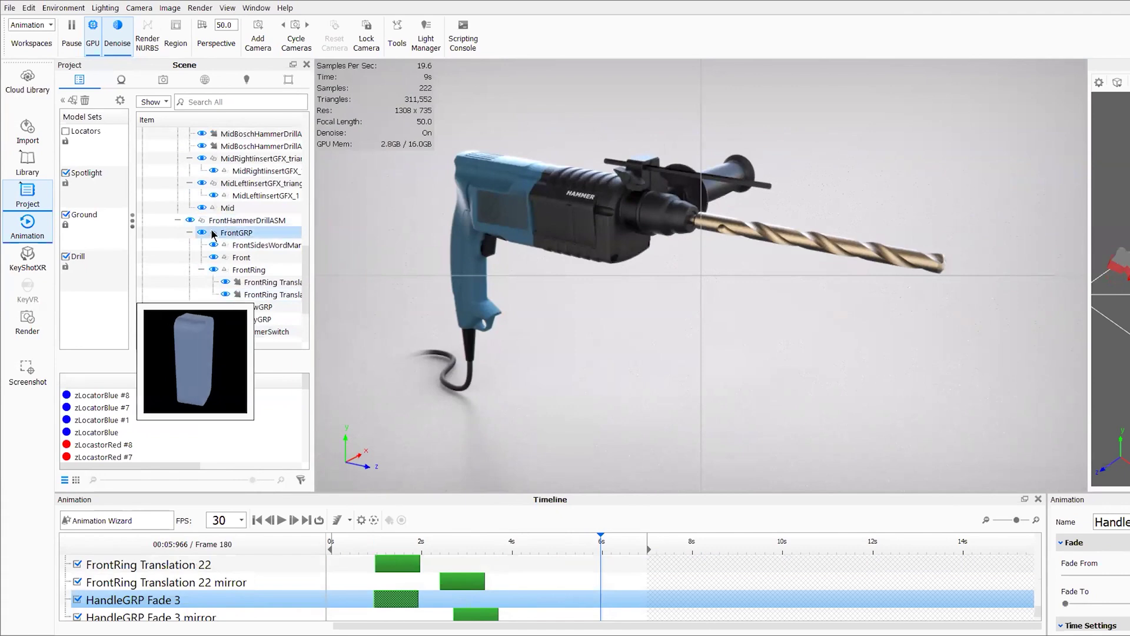
click(189, 233)
scroll(227, 218, up, 1)
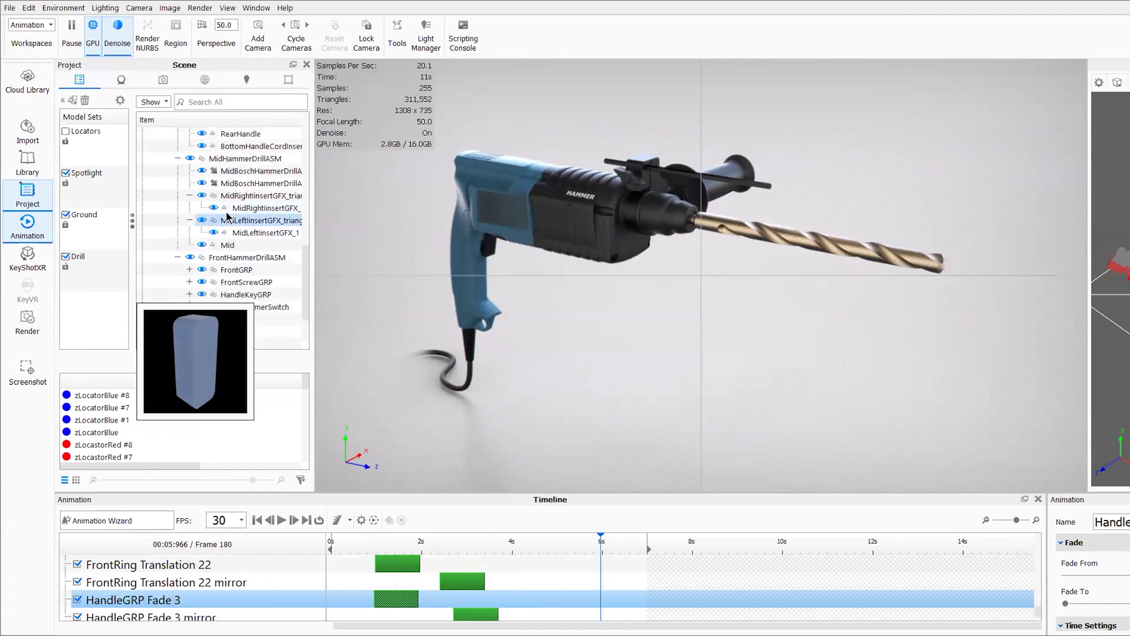
scroll(235, 194, up, 2)
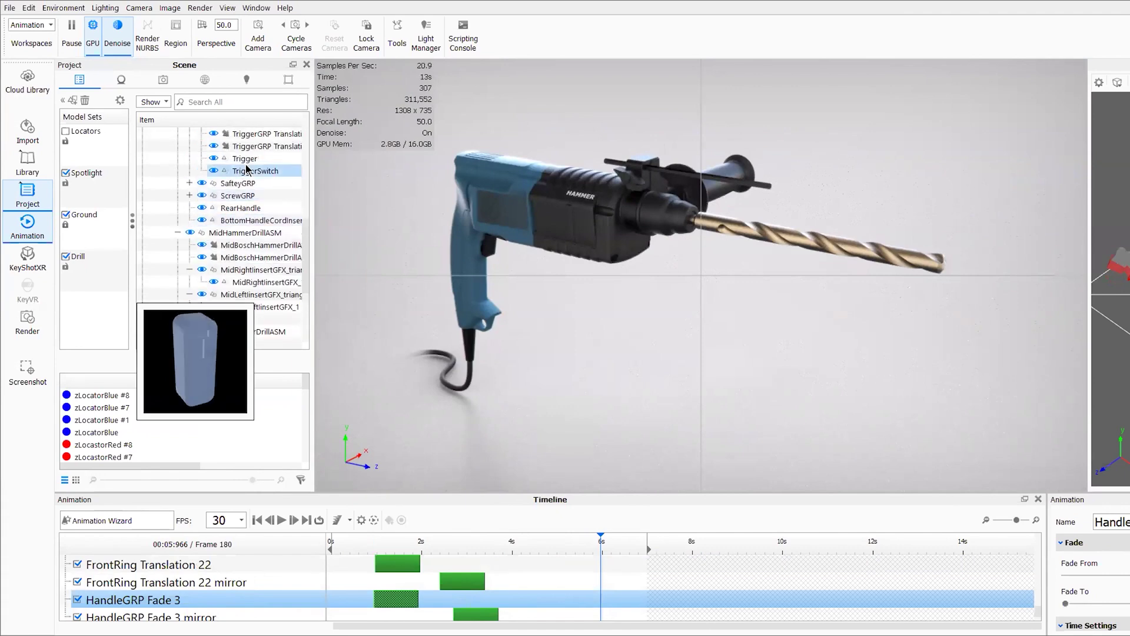
scroll(243, 222, down, 1)
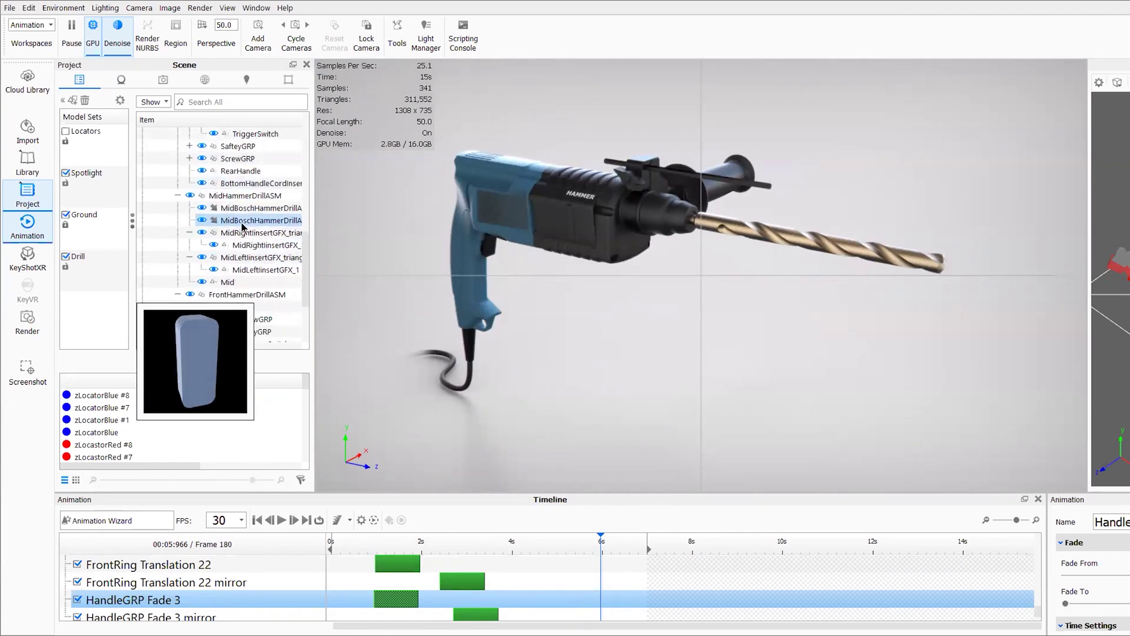
click(177, 195)
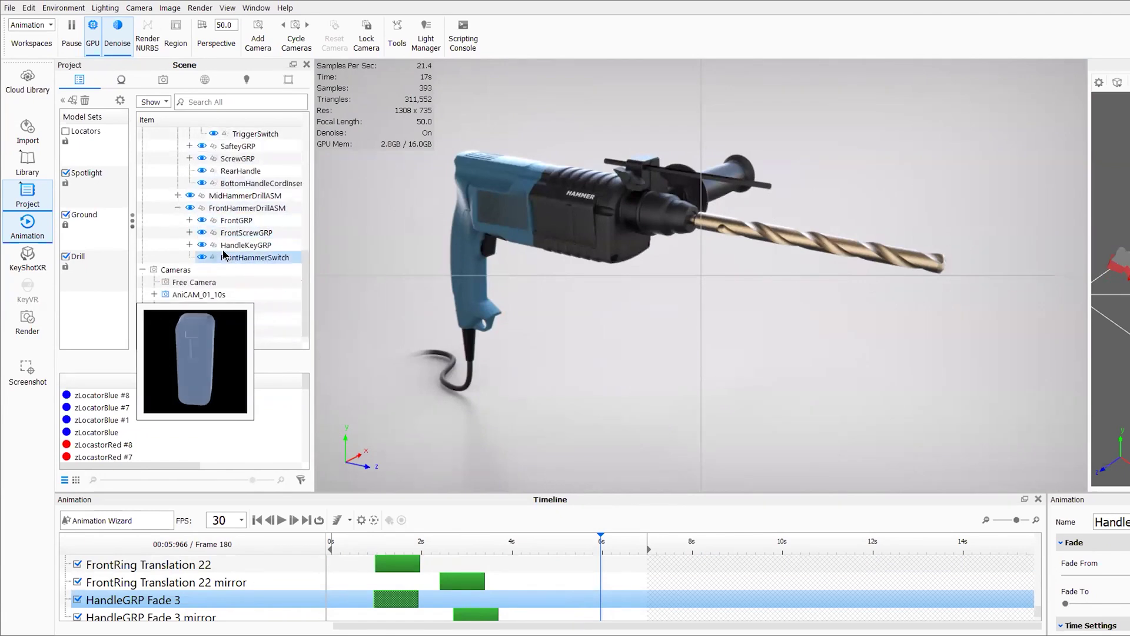
Expand HandleKeyGRP, examine its HandleGRP Fade 3, and check the copy and unlink options of HandleGRP's mirrored fade.
click(189, 245)
click(274, 306)
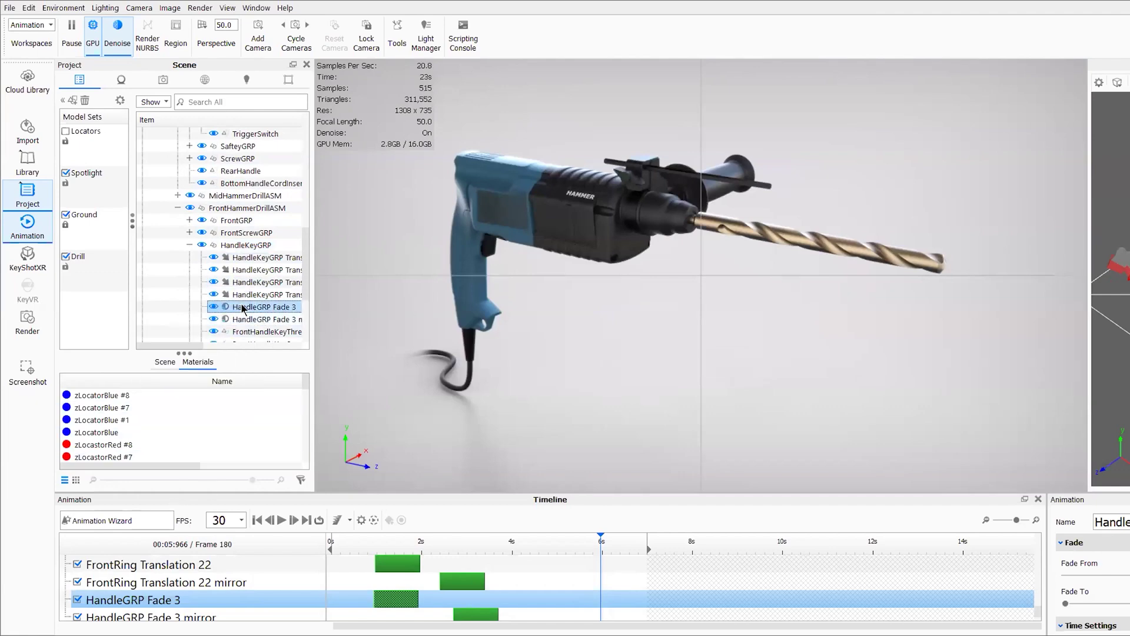
scroll(253, 270, up, 7)
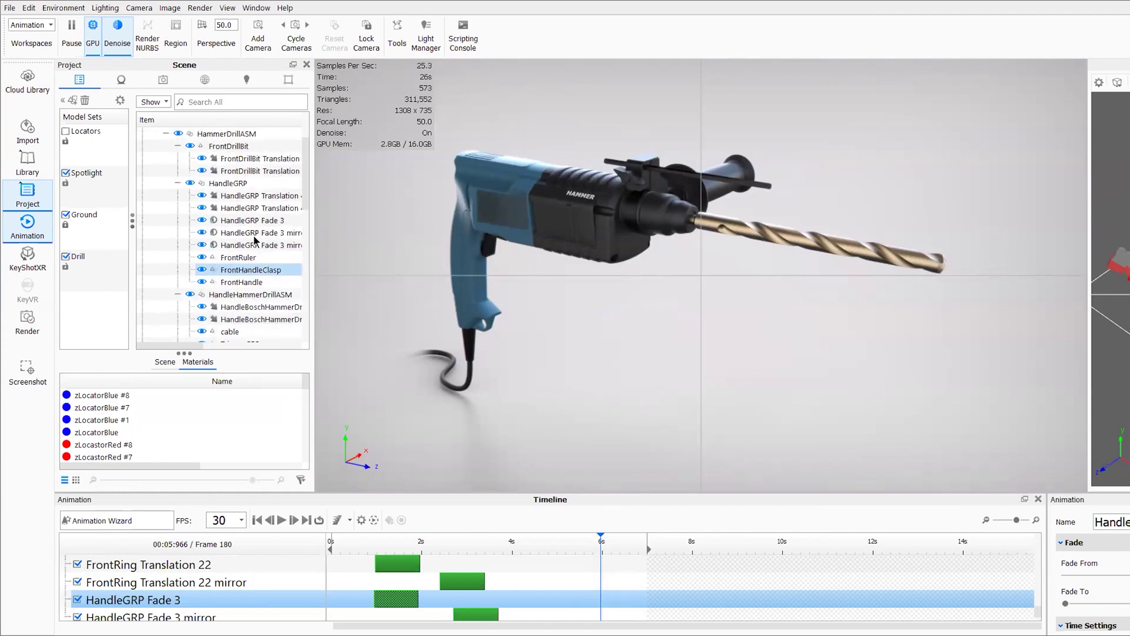
click(256, 234)
right_click(258, 234)
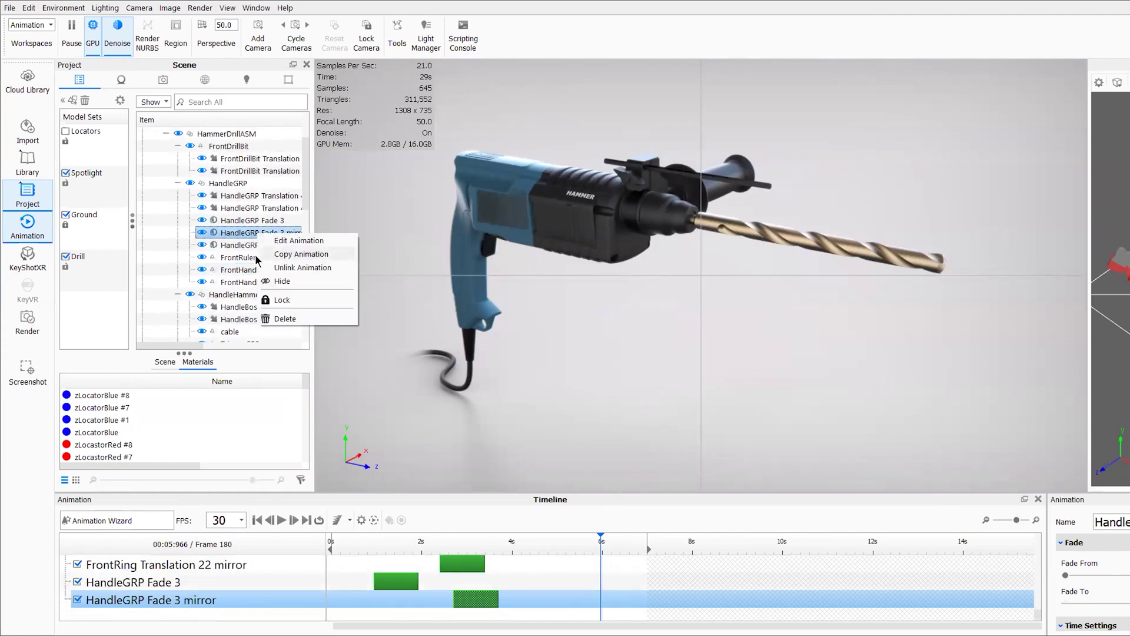
key(Escape)
Identify FrontHandleClasp and FrontHandleKey on the drill model, and look at the Add Animation option for HandleKeyGRP.
click(639, 171)
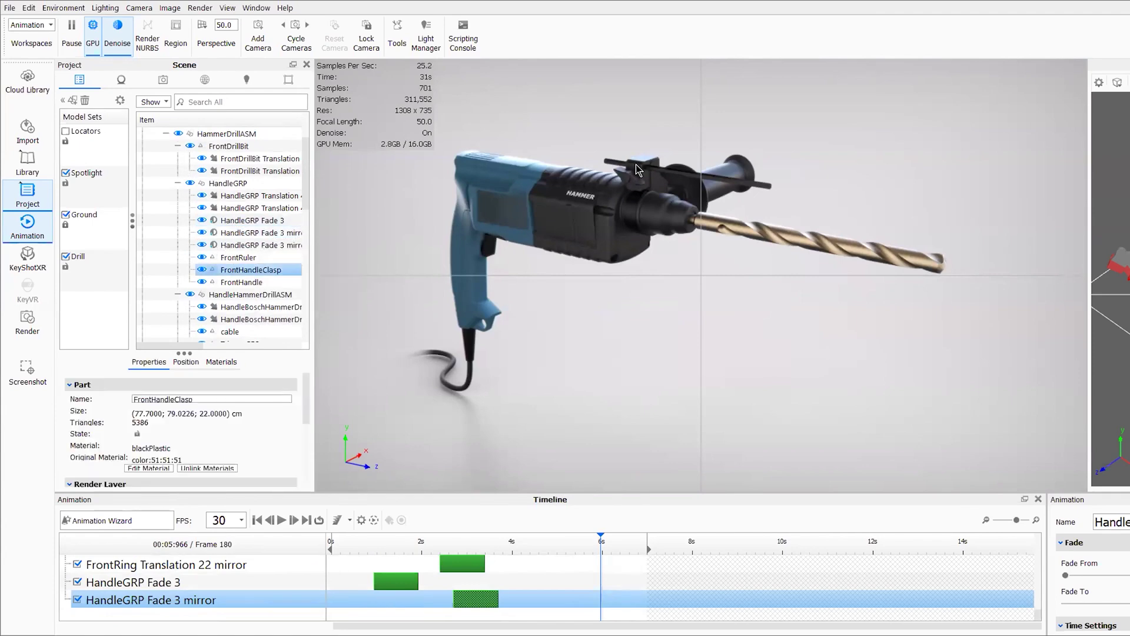
click(638, 173)
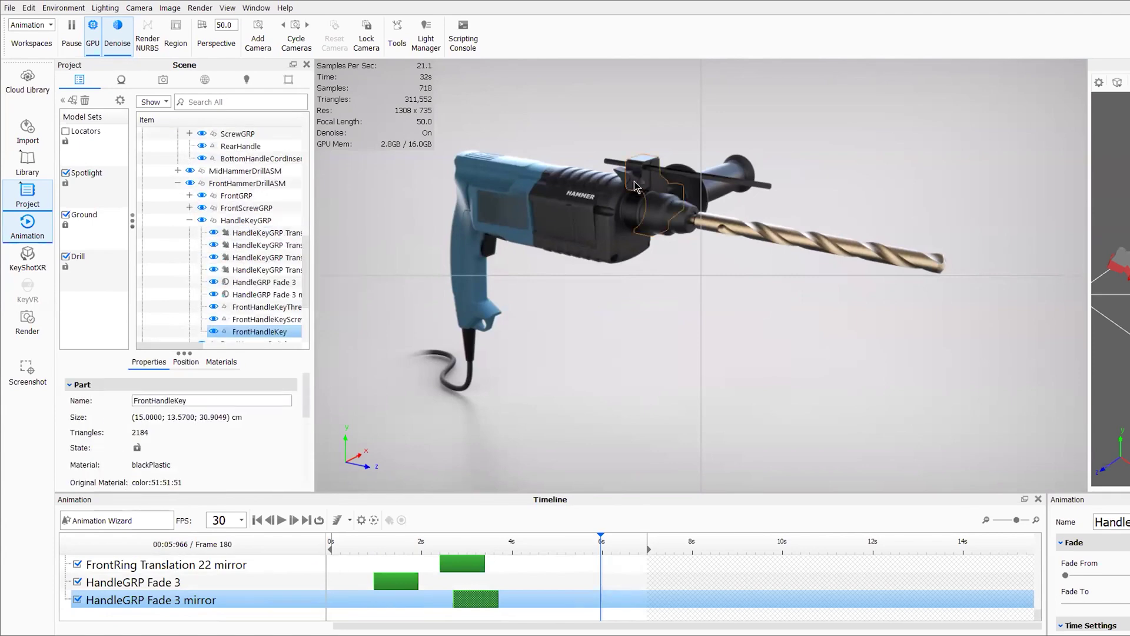
click(248, 221)
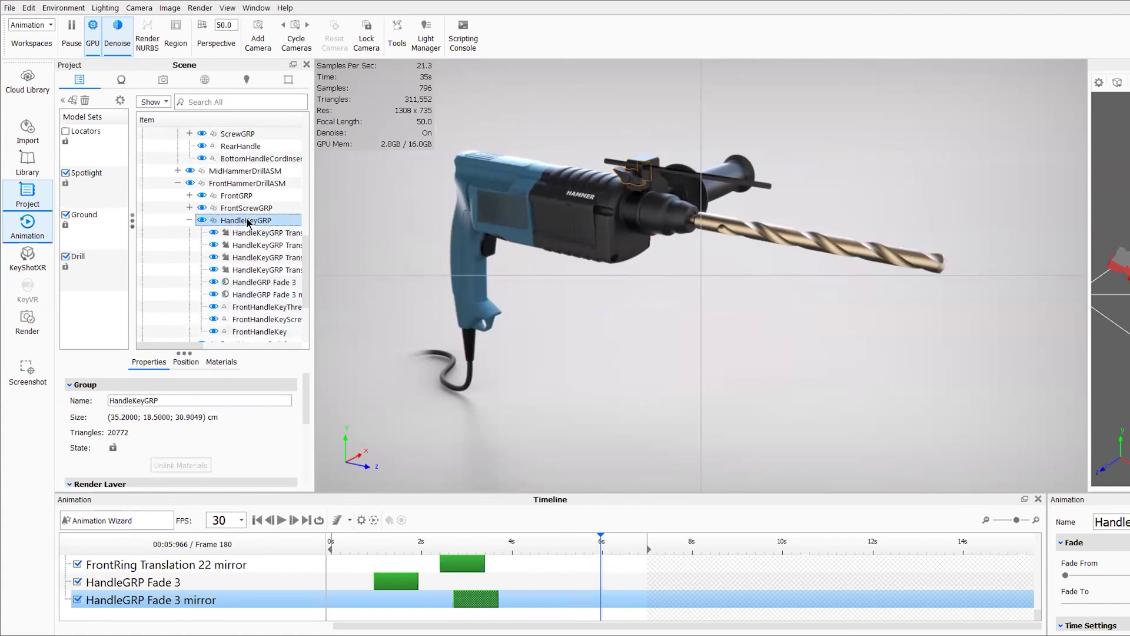
right_click(247, 221)
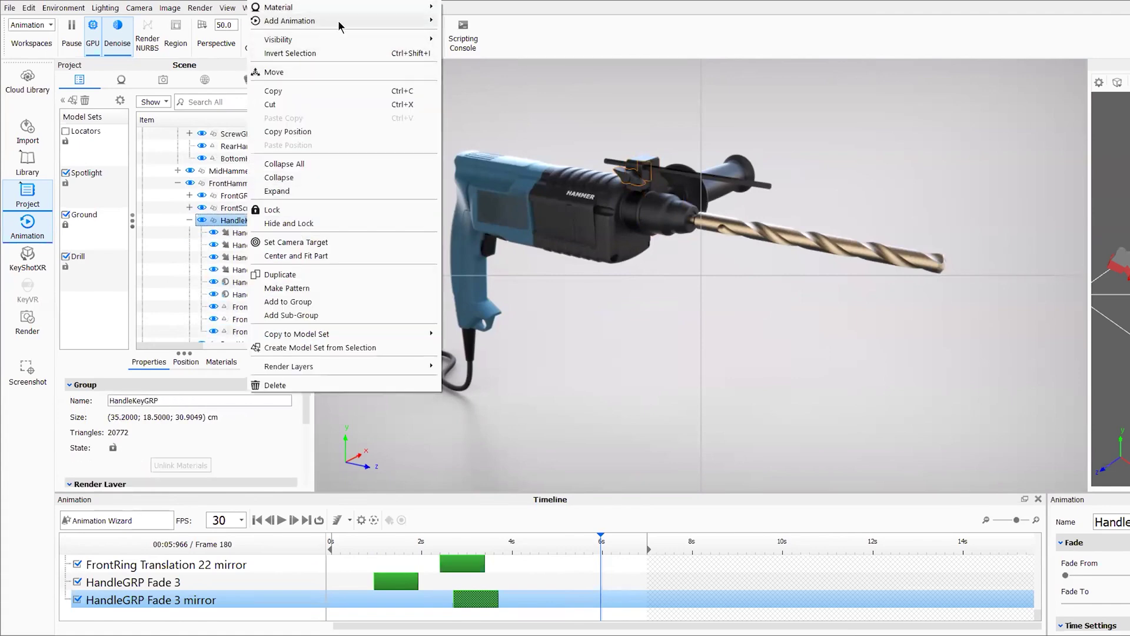
click(255, 194)
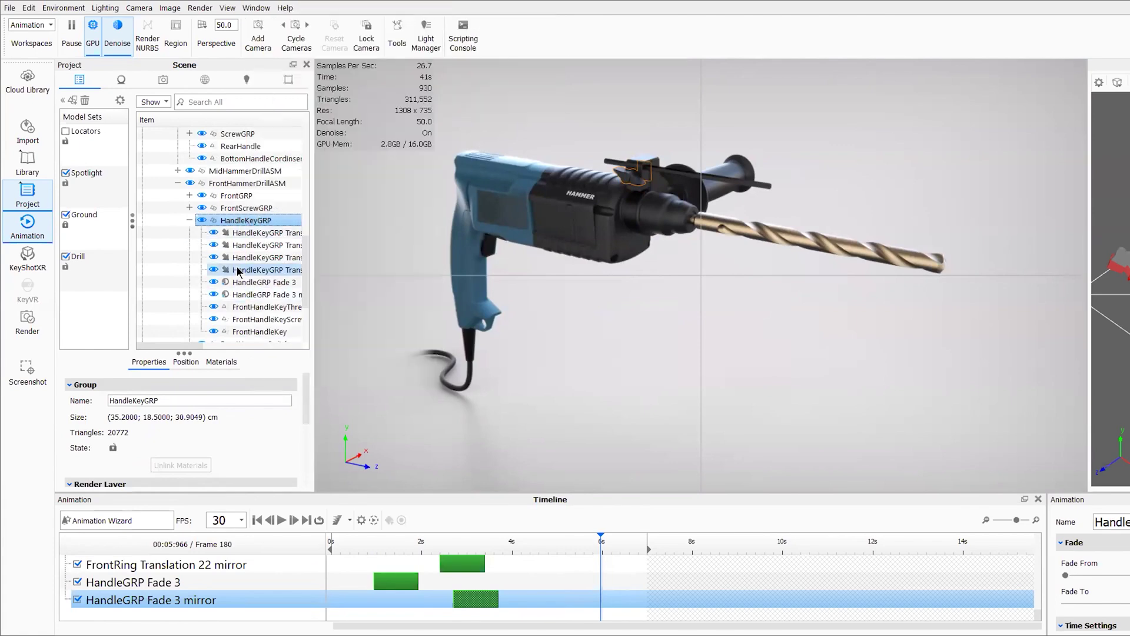
Look at the commands available for the FrontHandleKeyThread part without applying any.
click(242, 307)
right_click(247, 308)
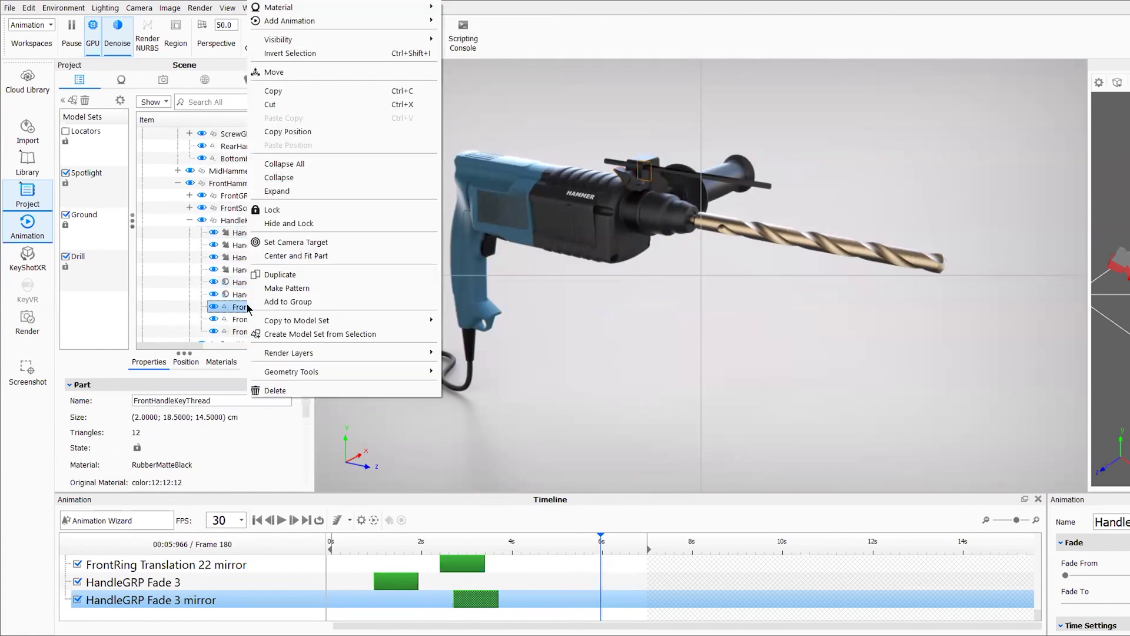
click(203, 3)
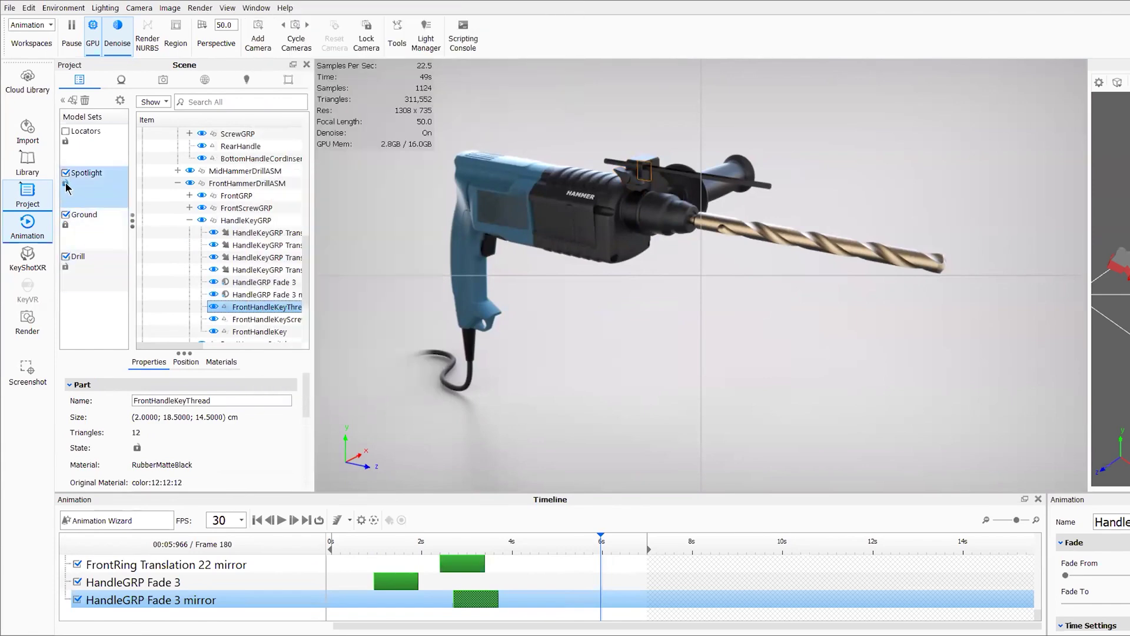
Collapse HandleKeyGRP and FrontHammerDrillASM in the scene tree and return the playhead to frame 1.
click(268, 220)
click(189, 220)
click(177, 195)
drag(533, 545, 419, 547)
drag(318, 546, 306, 548)
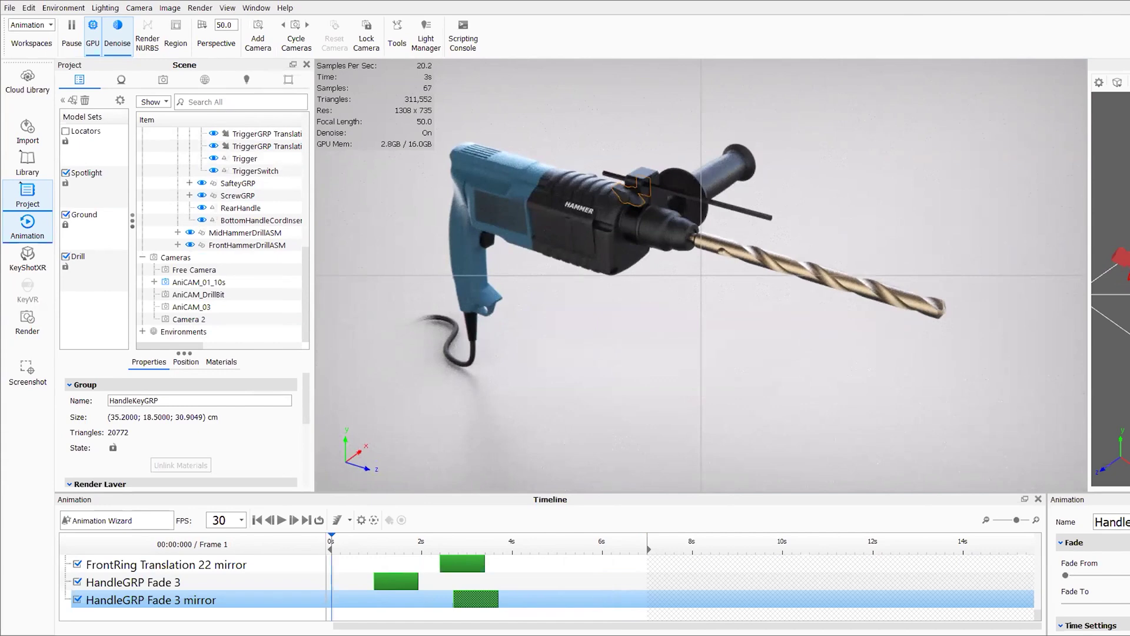
Open the recent scene Chap4_BoschDrill_DrillBitRotationAnimation.bip, discarding changes to the current scene.
click(10, 7)
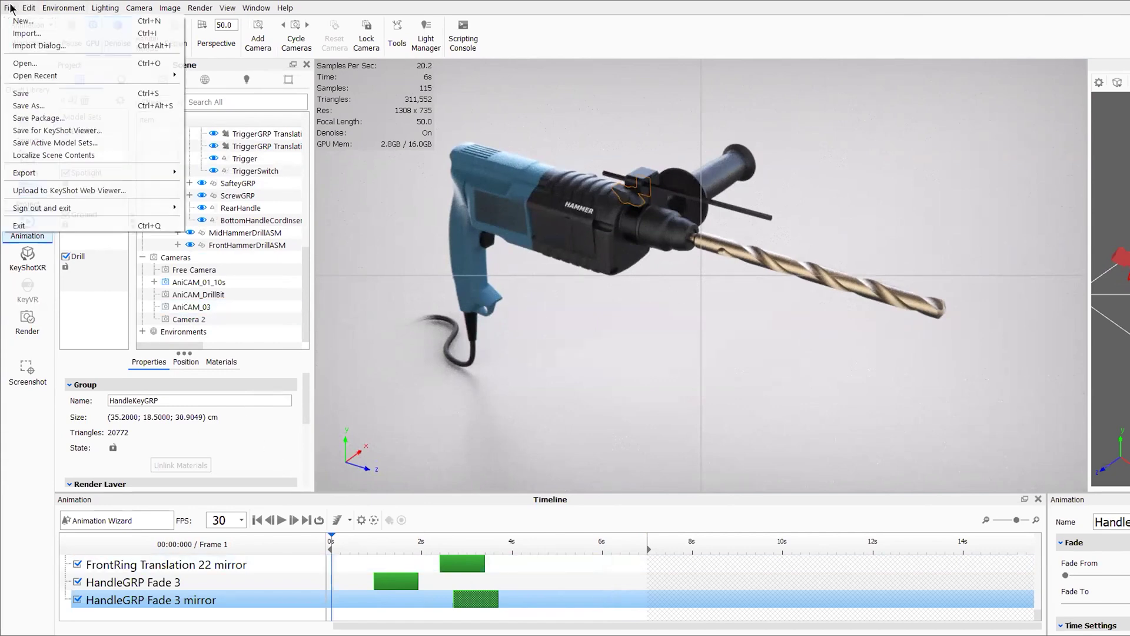
mouse_move(34, 76)
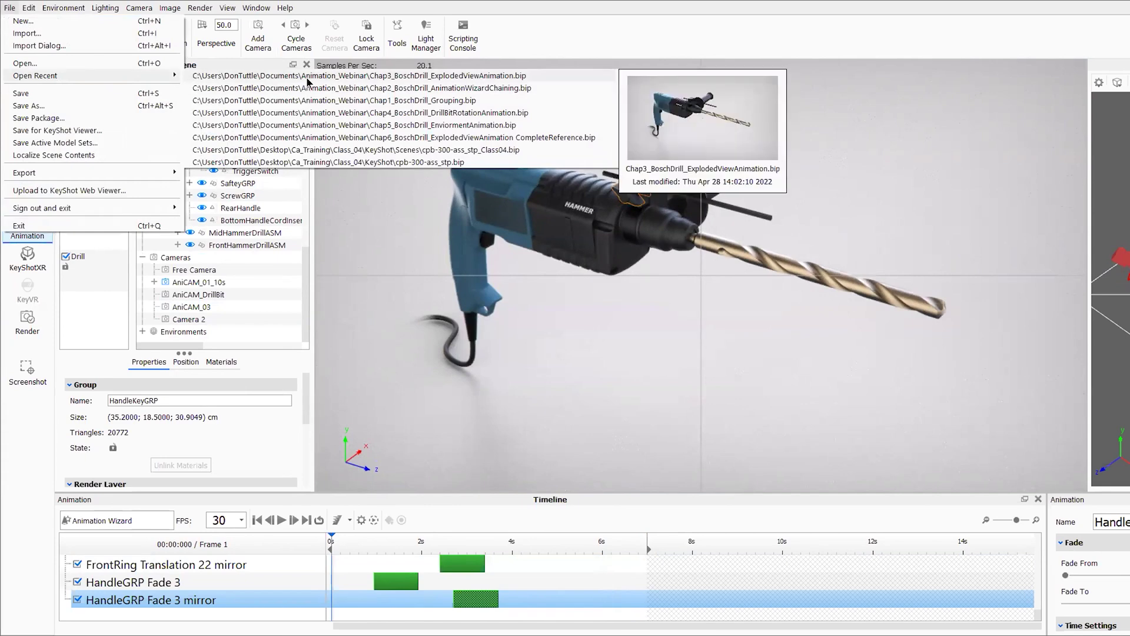
click(313, 113)
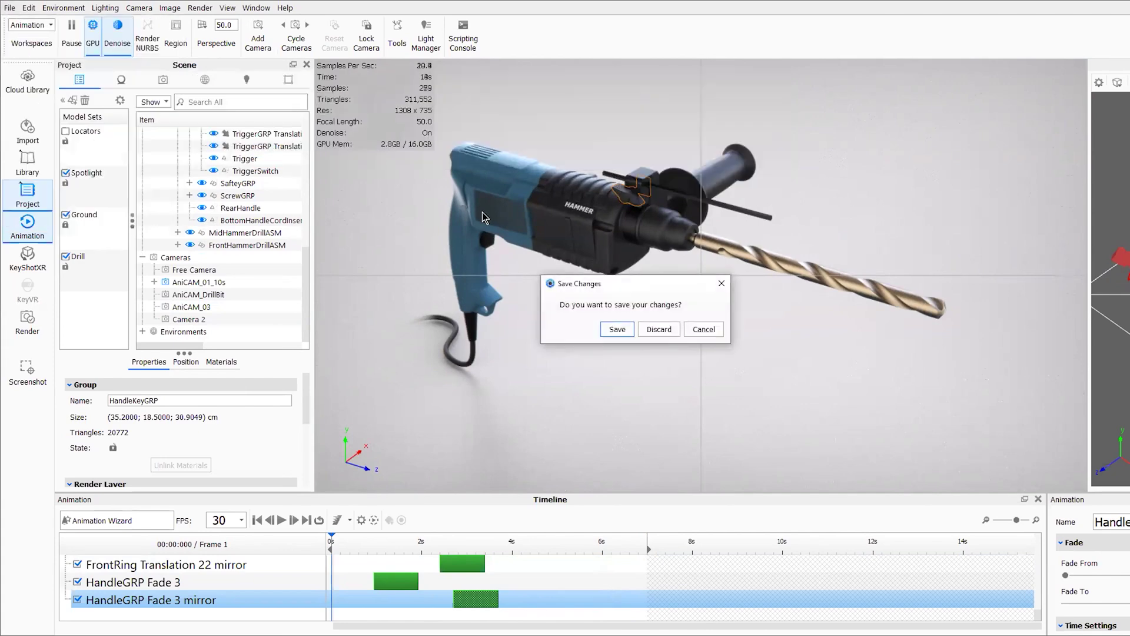
click(651, 329)
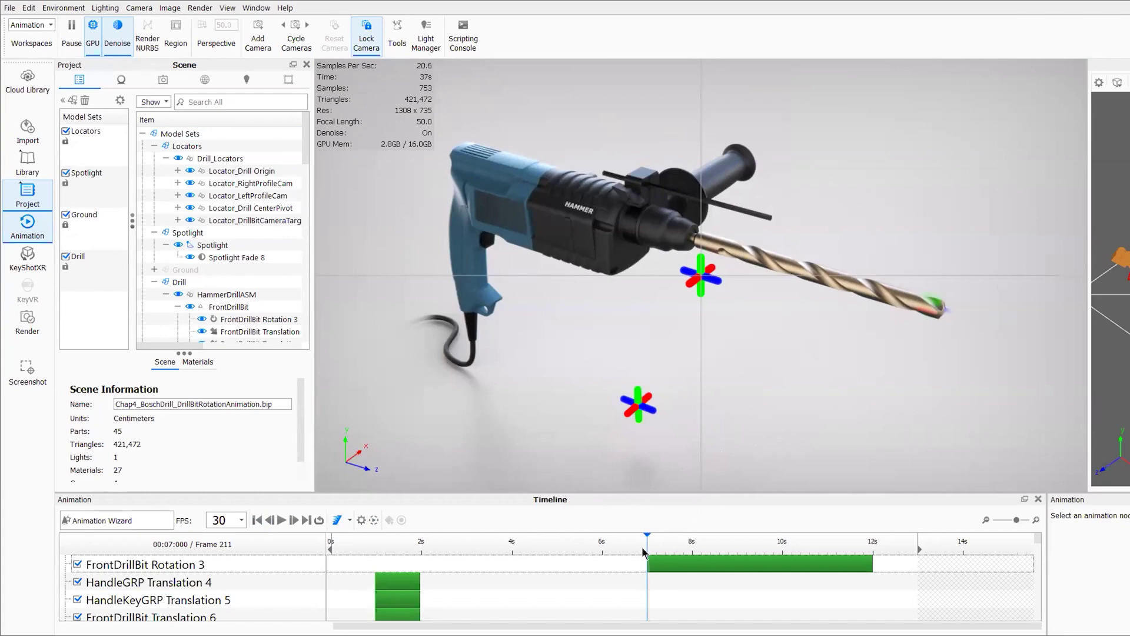
Scrub around the start of FrontDrillBit Rotation 3, show the scene's camera list, and rewind the timeline to frame 1.
drag(642, 541, 725, 555)
drag(739, 555, 648, 556)
click(163, 79)
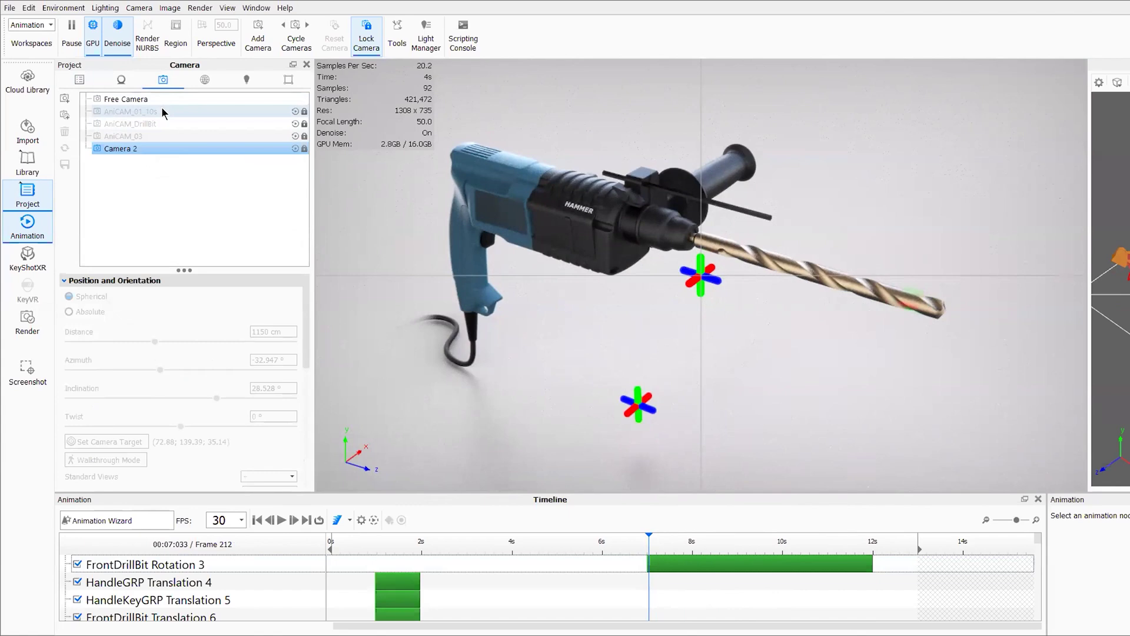
drag(679, 542, 492, 543)
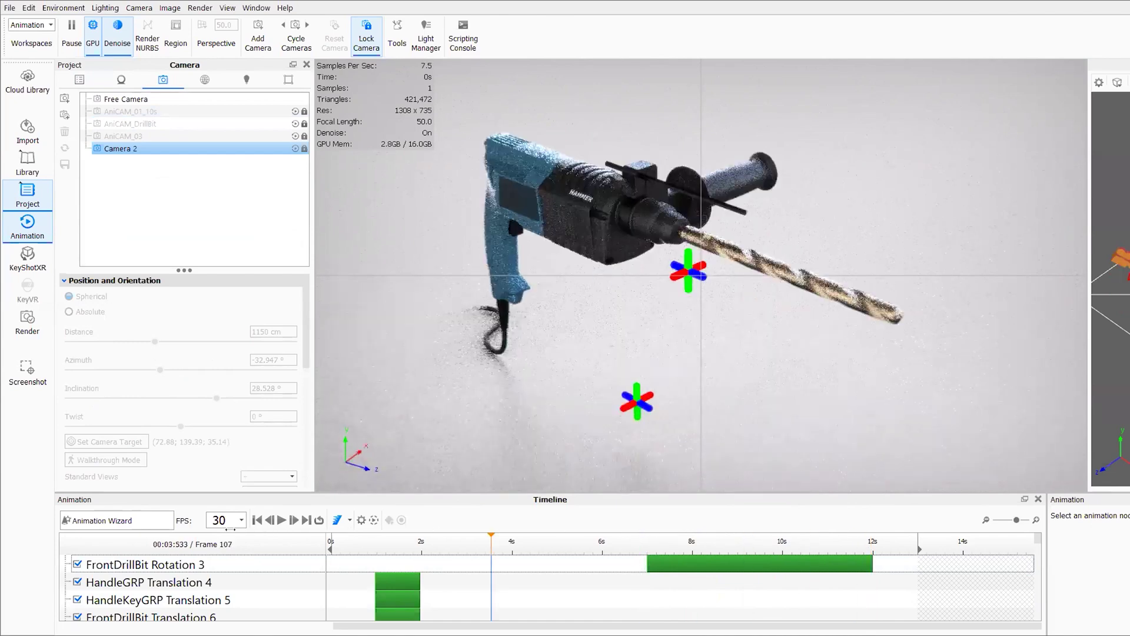
click(257, 520)
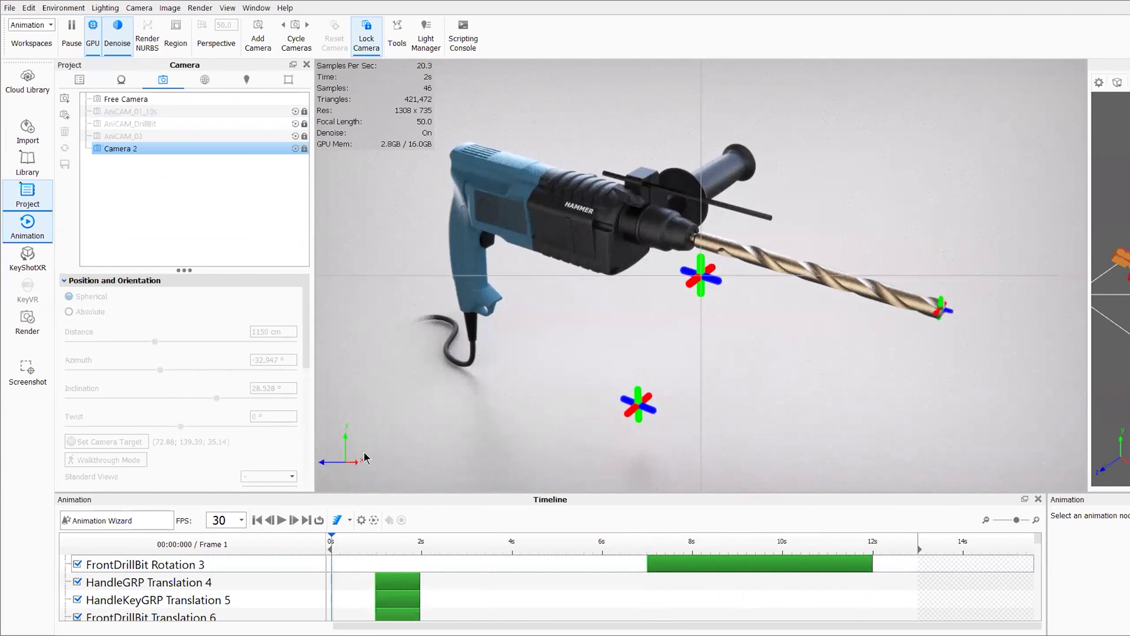
Compare the views and timeline tracks of AniCAM_01_10s, AniCAM_DrillBit, AniCAM_03 and Camera 2, finishing on AniCAM_01_10s.
click(173, 112)
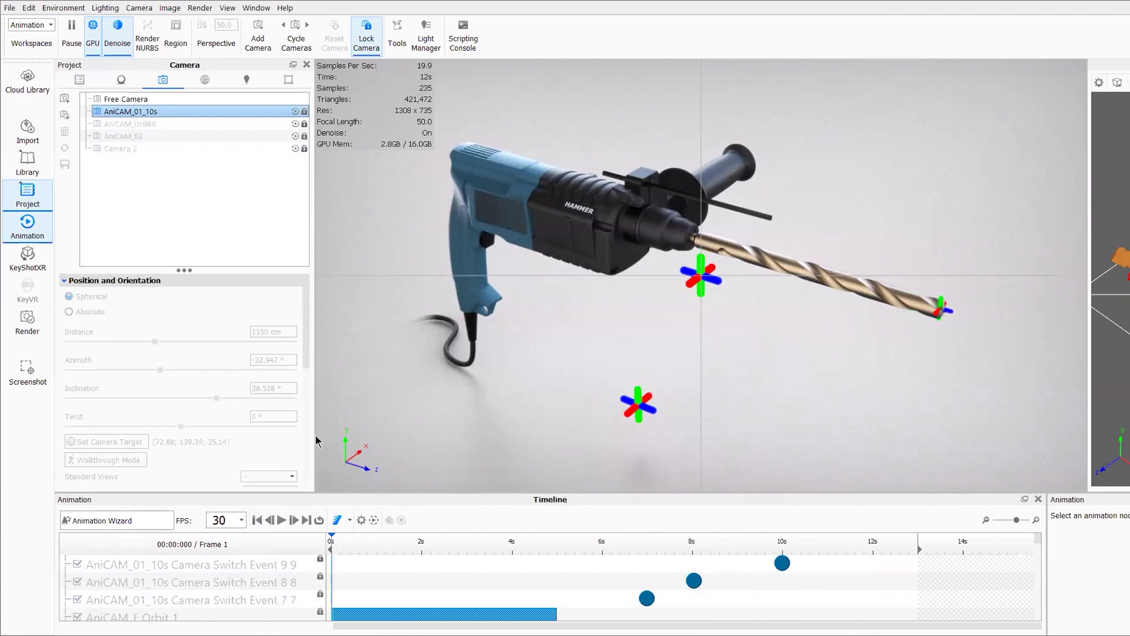
click(172, 122)
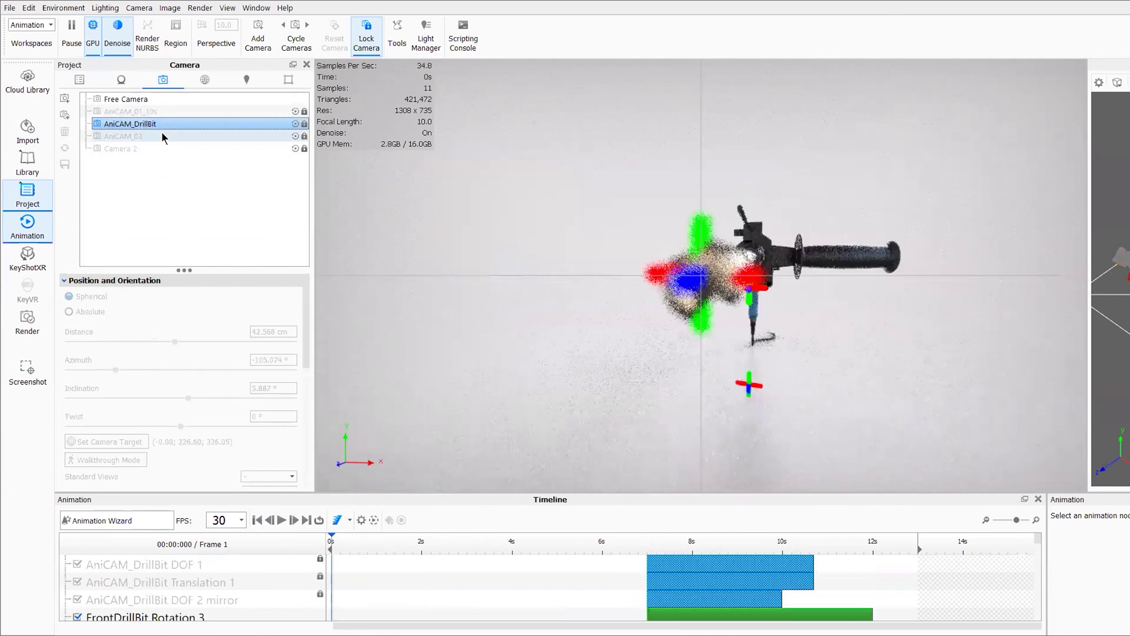
click(161, 133)
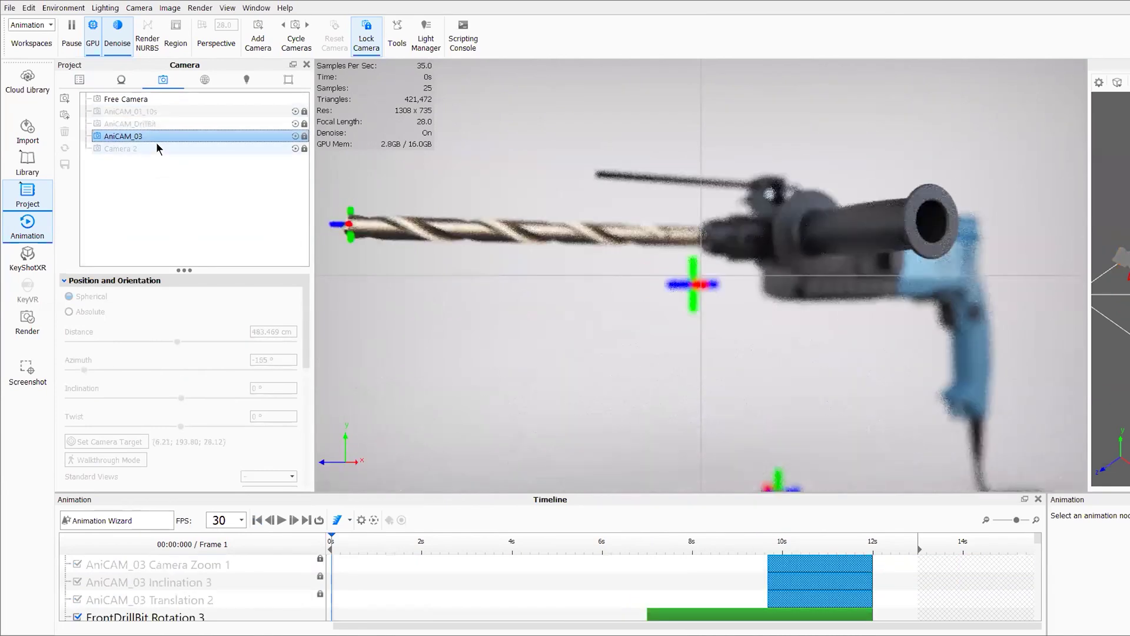
click(157, 145)
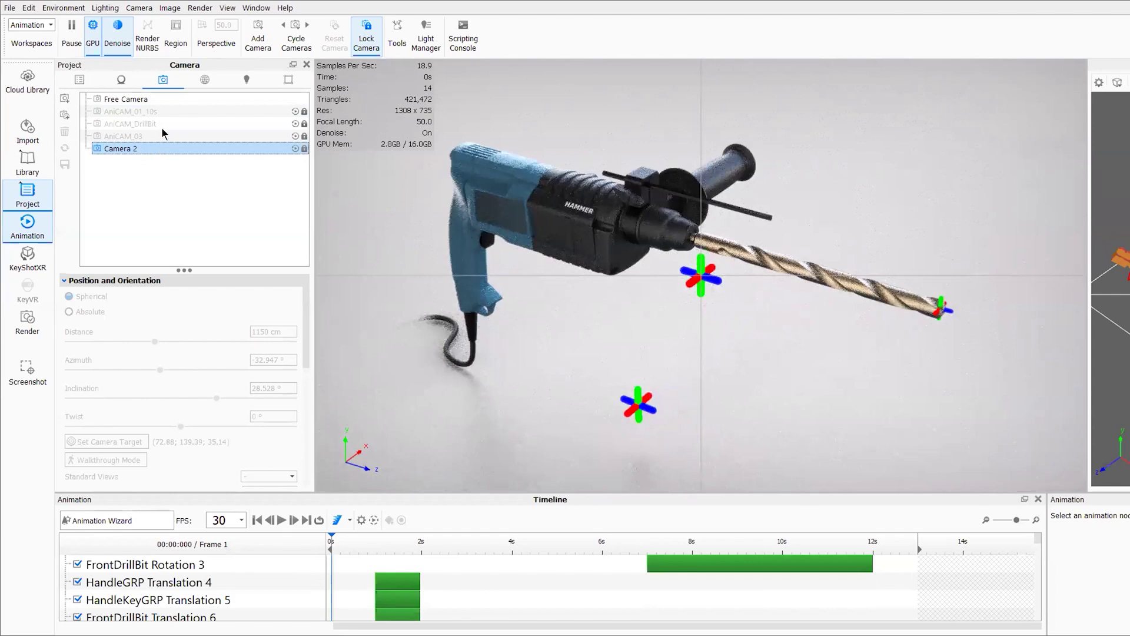
click(162, 122)
click(164, 134)
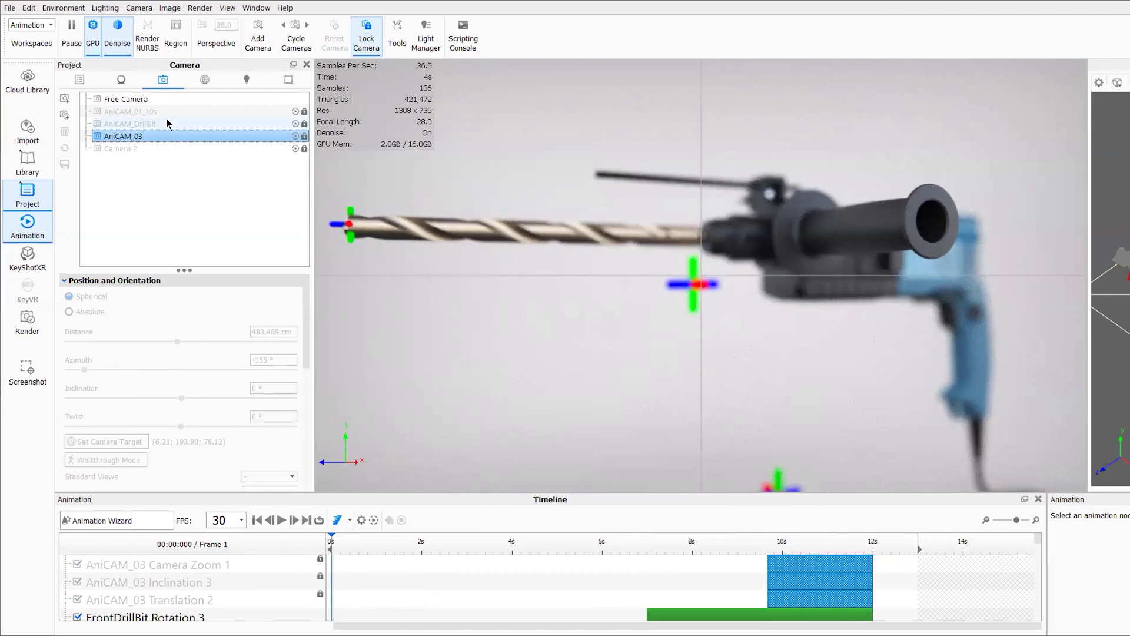
click(166, 120)
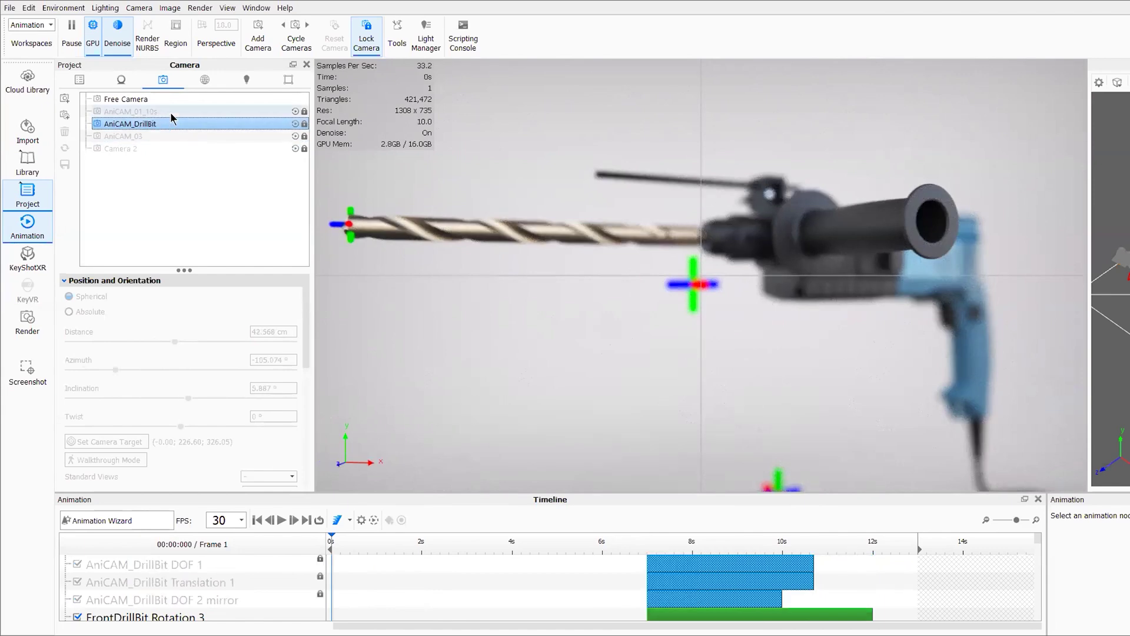
click(171, 111)
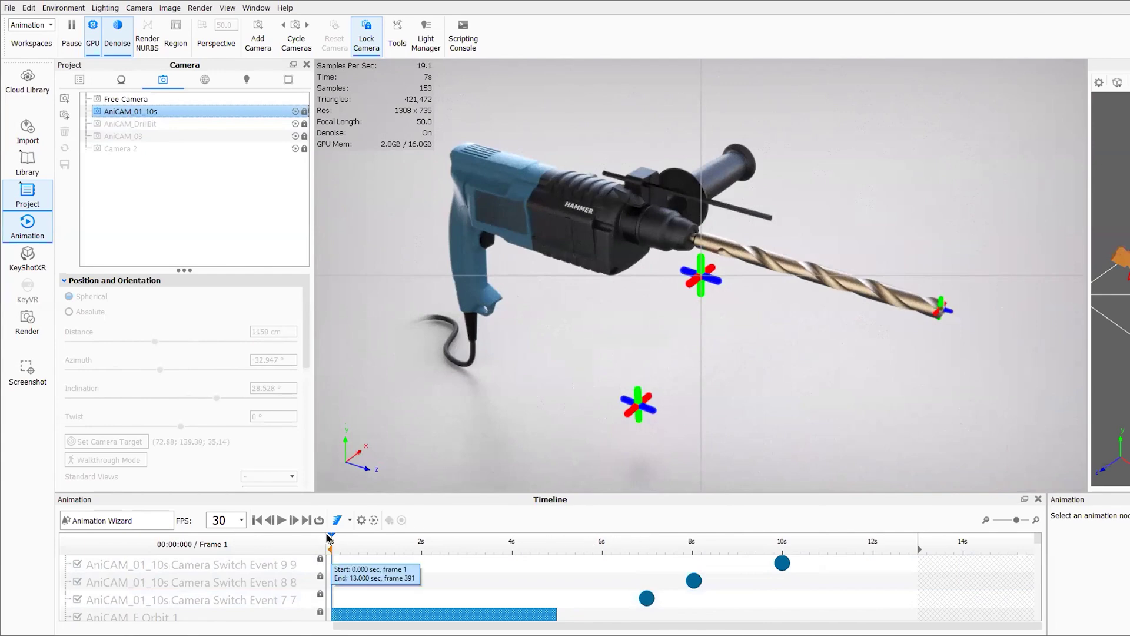
Scrub AniCAM_01_10s from the start to just past 7 s and select Camera Switch Event 7 7 in the timeline.
drag(334, 537, 642, 540)
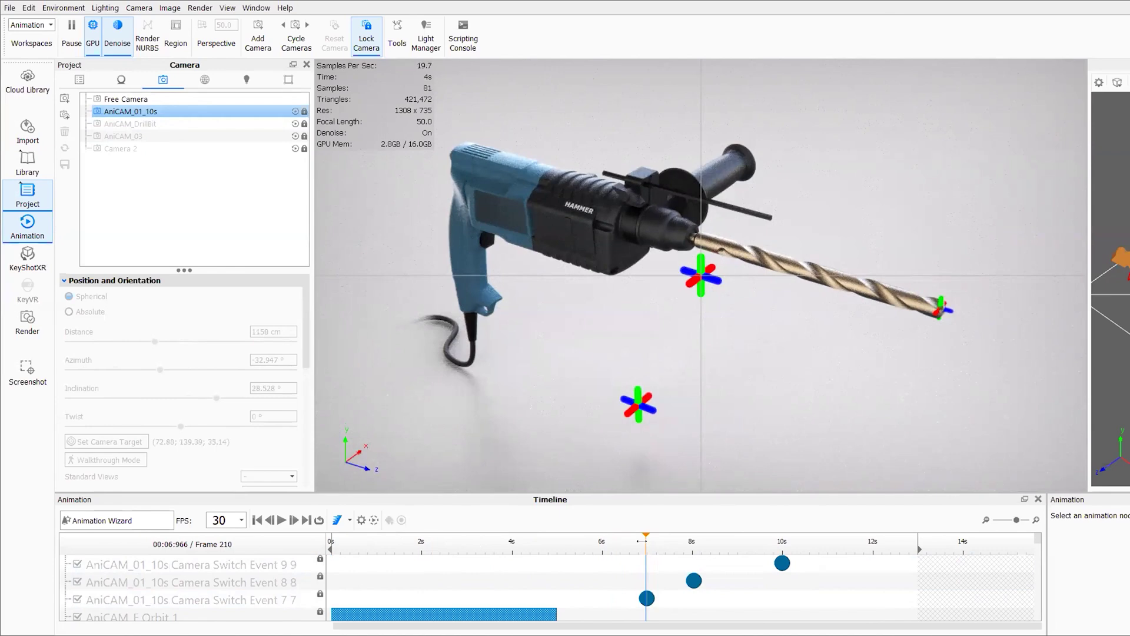
mouse_move(645, 540)
mouse_down()
mouse_move(687, 549)
mouse_move(654, 548)
mouse_up()
click(664, 596)
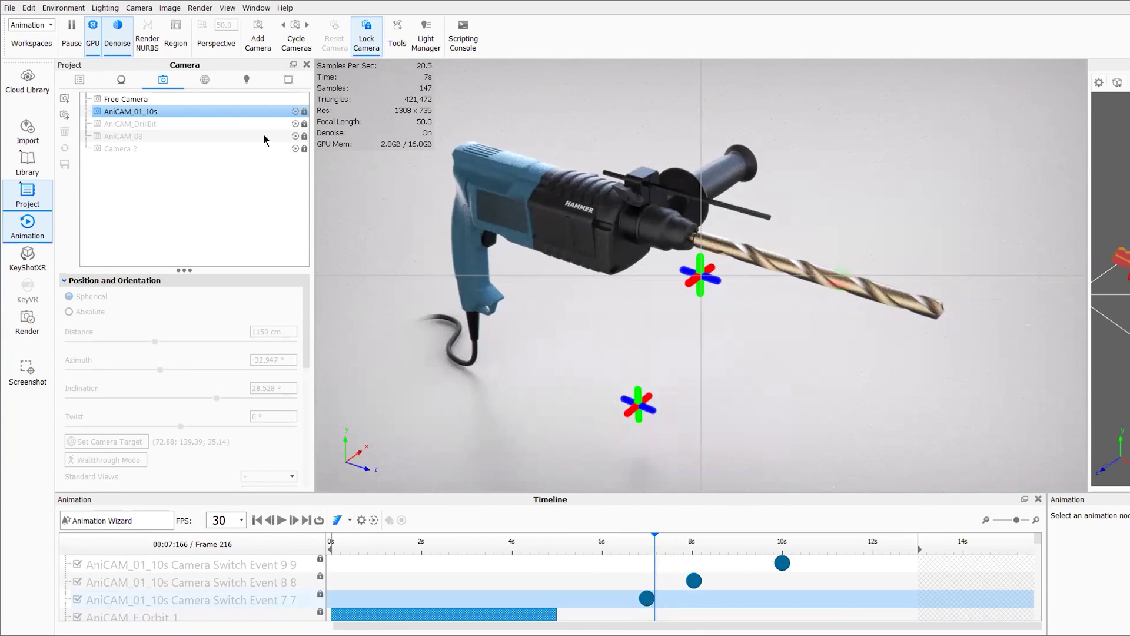
Check which cameras AniCAM_01_10s can switch to through a Switch Event, close the options, and rewind the timeline to frame 1.
click(152, 113)
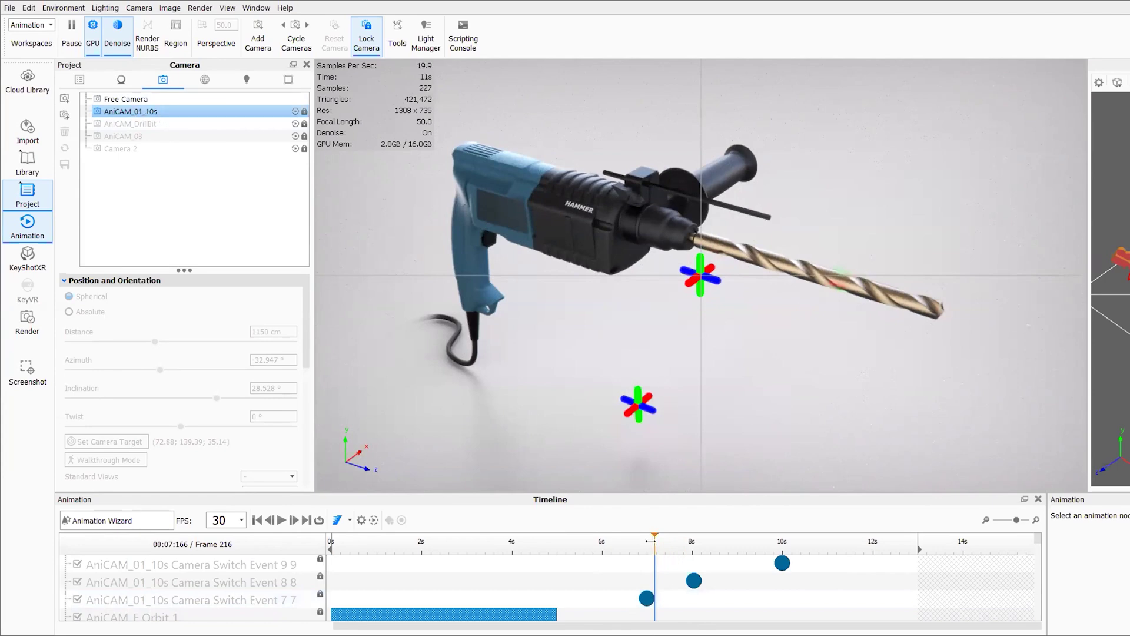
right_click(166, 108)
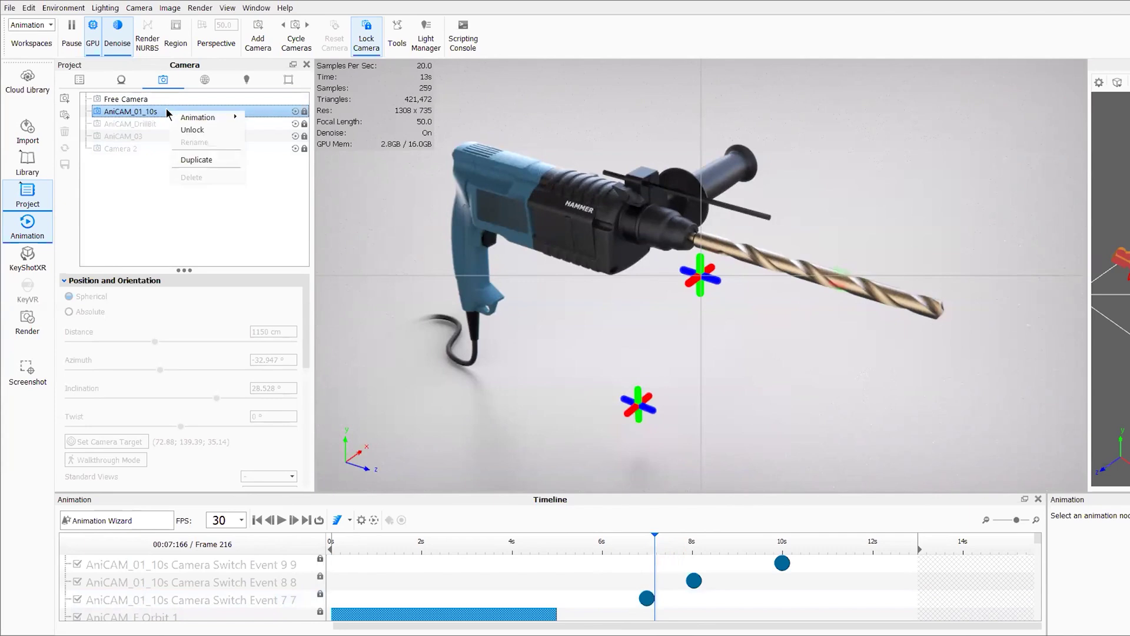
mouse_move(186, 119)
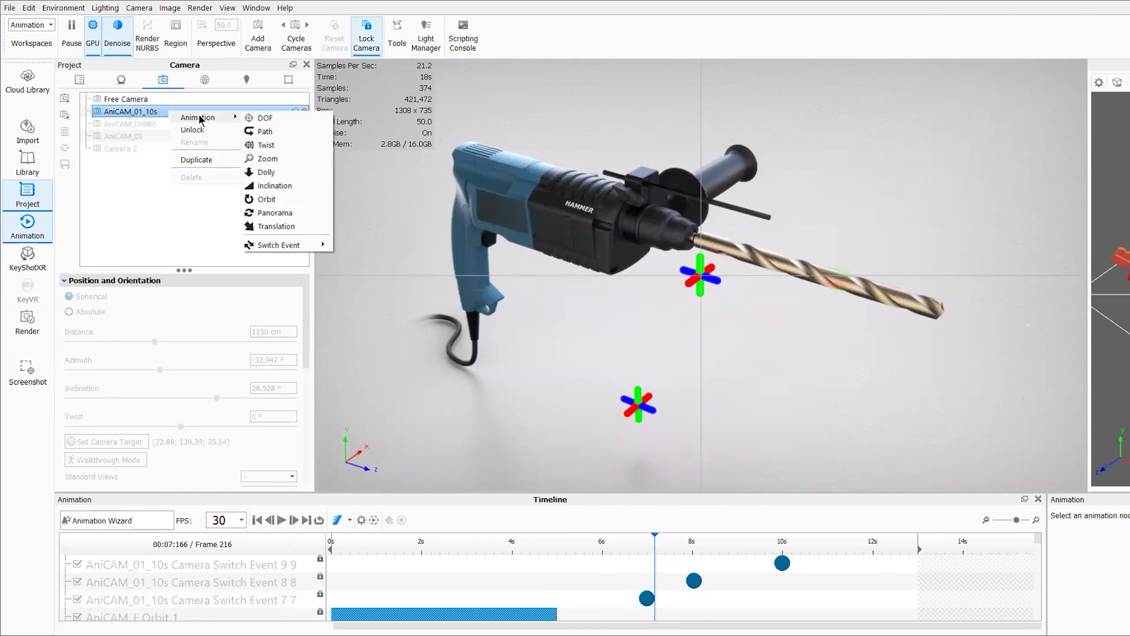
mouse_move(277, 248)
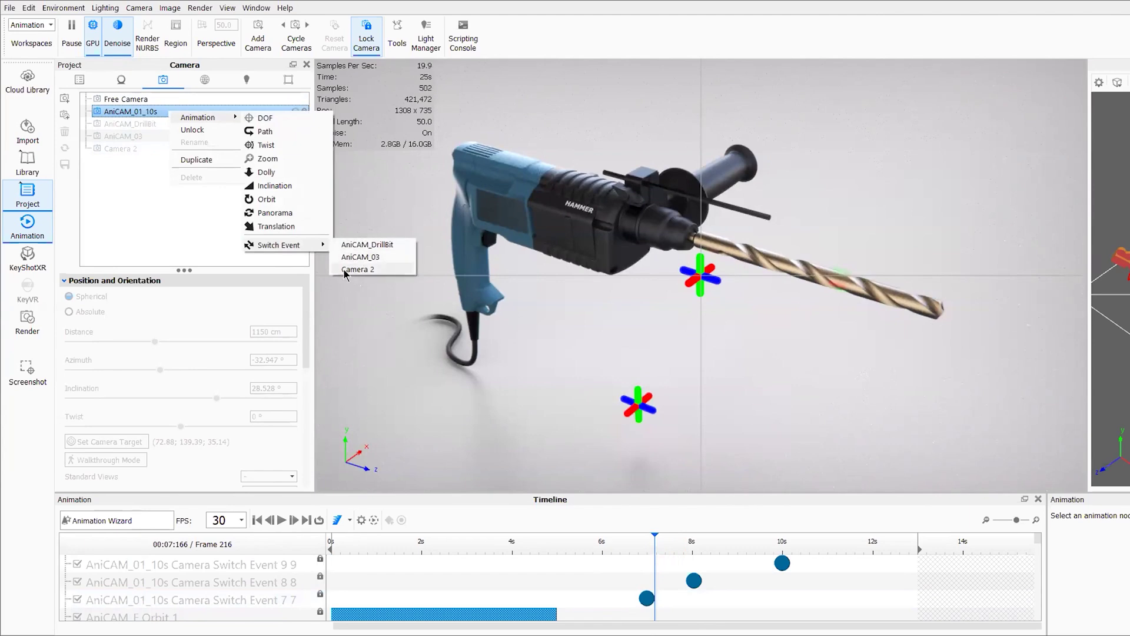
click(142, 113)
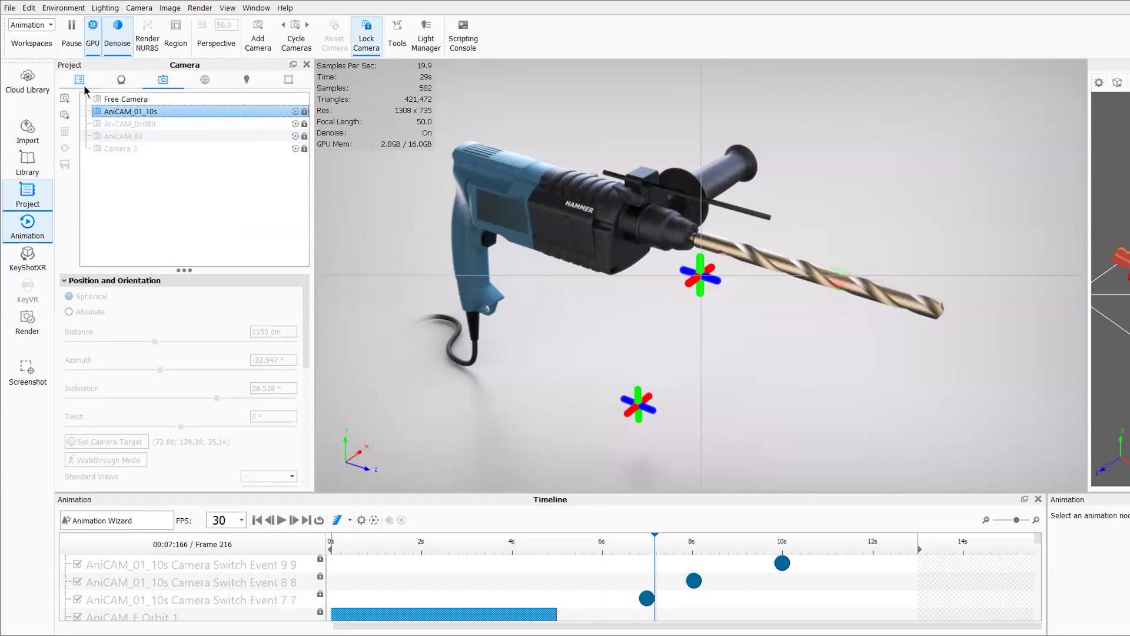
click(255, 519)
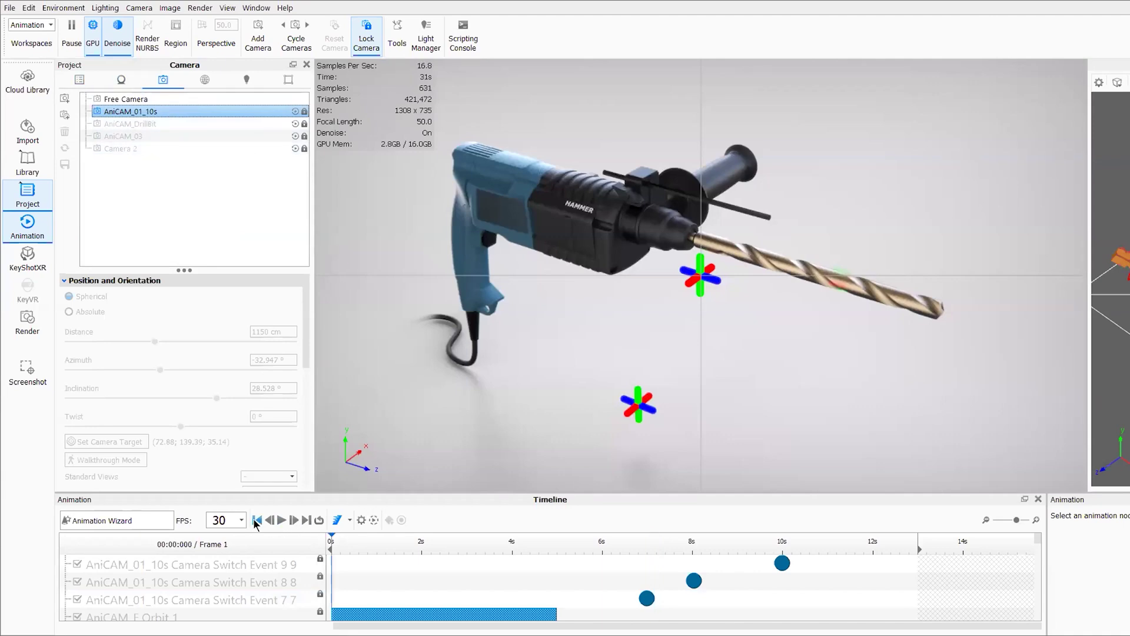
Unlock Camera 2 and rename it AMICAM_02.
click(132, 147)
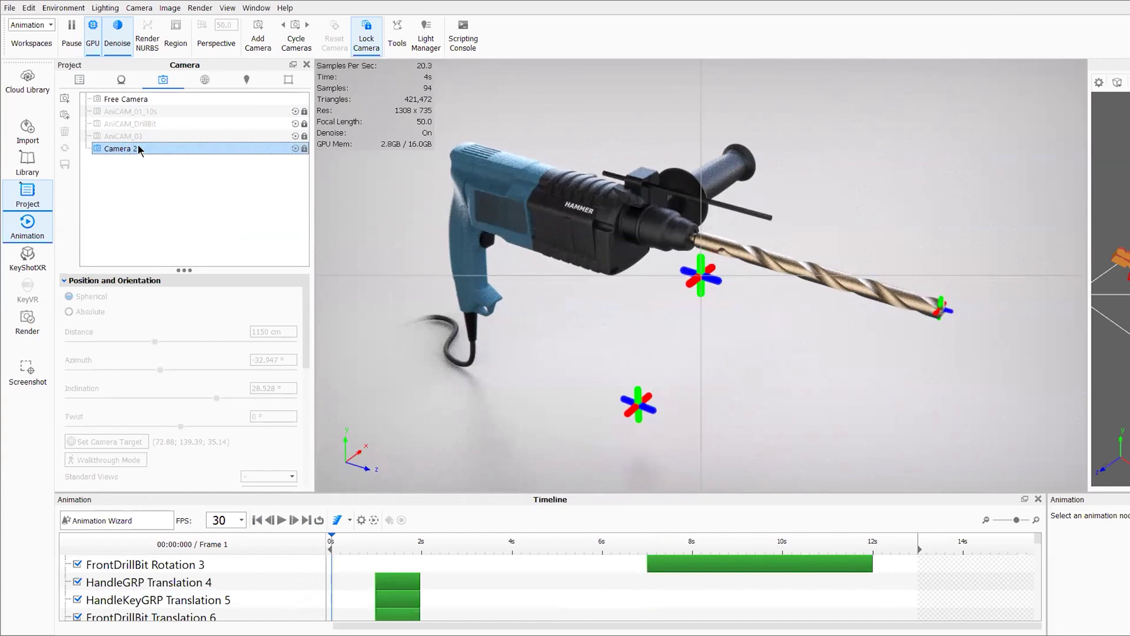
right_click(139, 148)
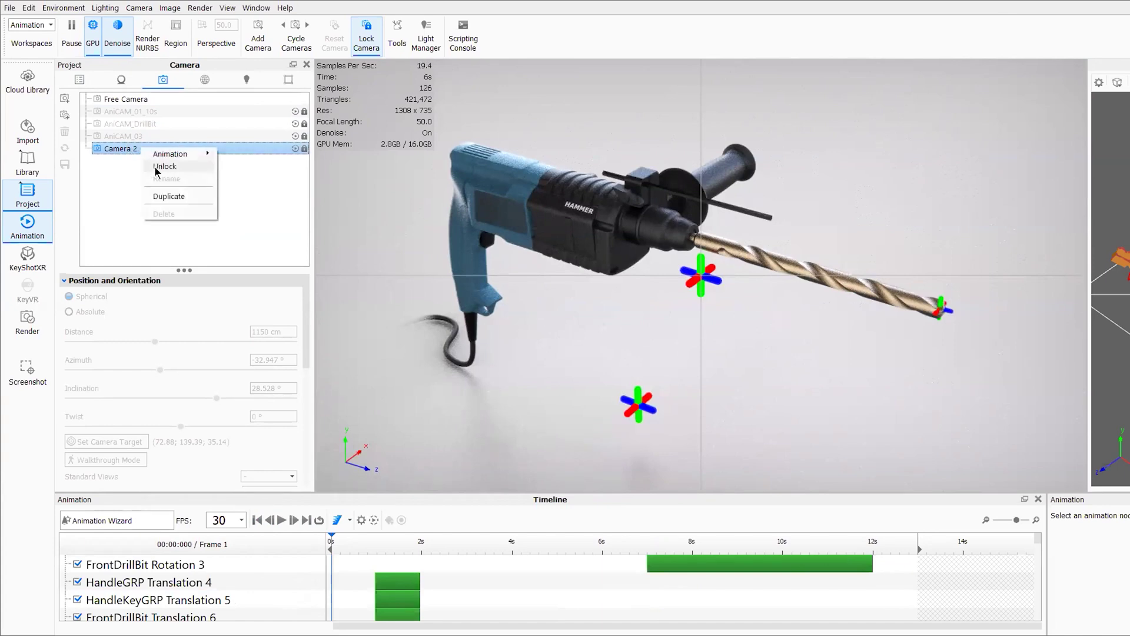
click(162, 166)
double_click(125, 150)
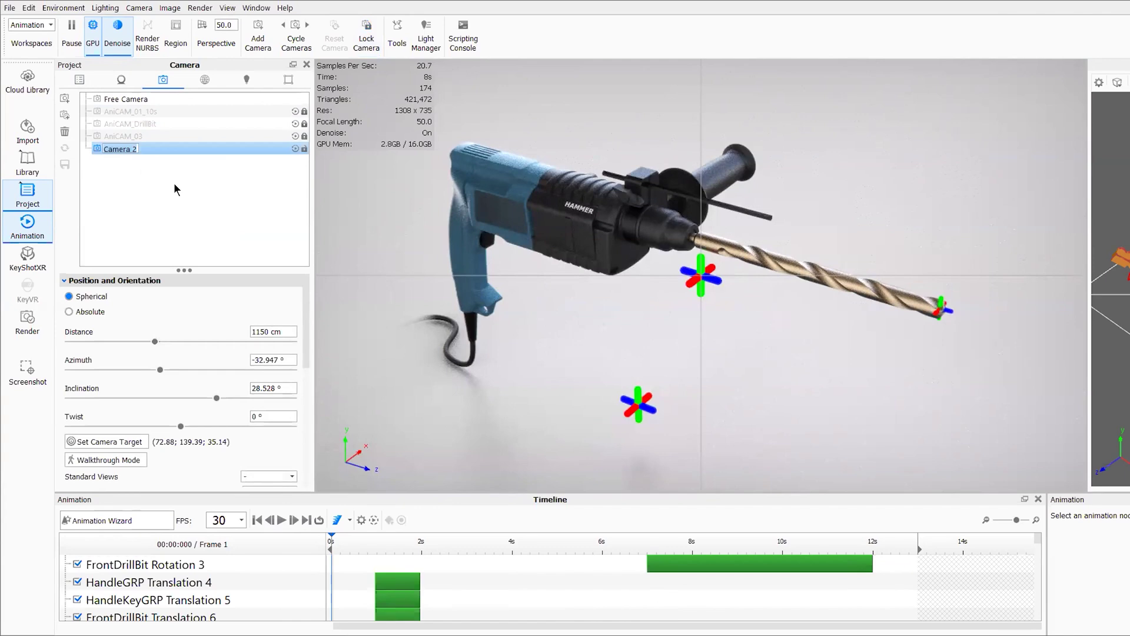
text(AMICAM_02)
key(Return)
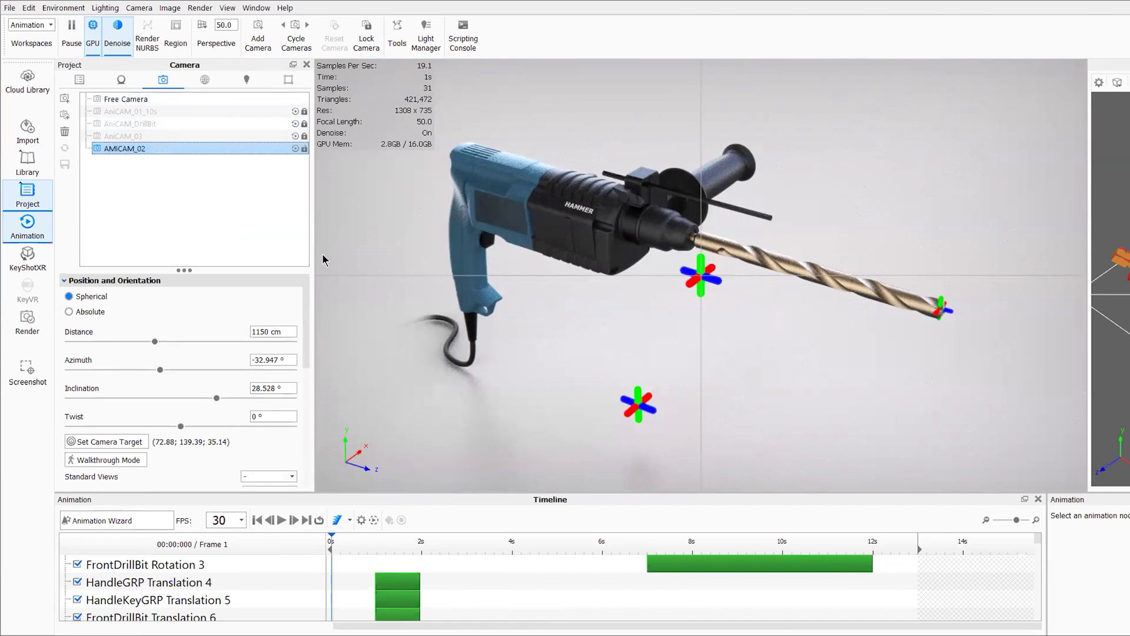
Scrub from the start to just past 7 s and compare the AMICAM_02 and AniCAM_01_10s views there.
drag(333, 541, 649, 541)
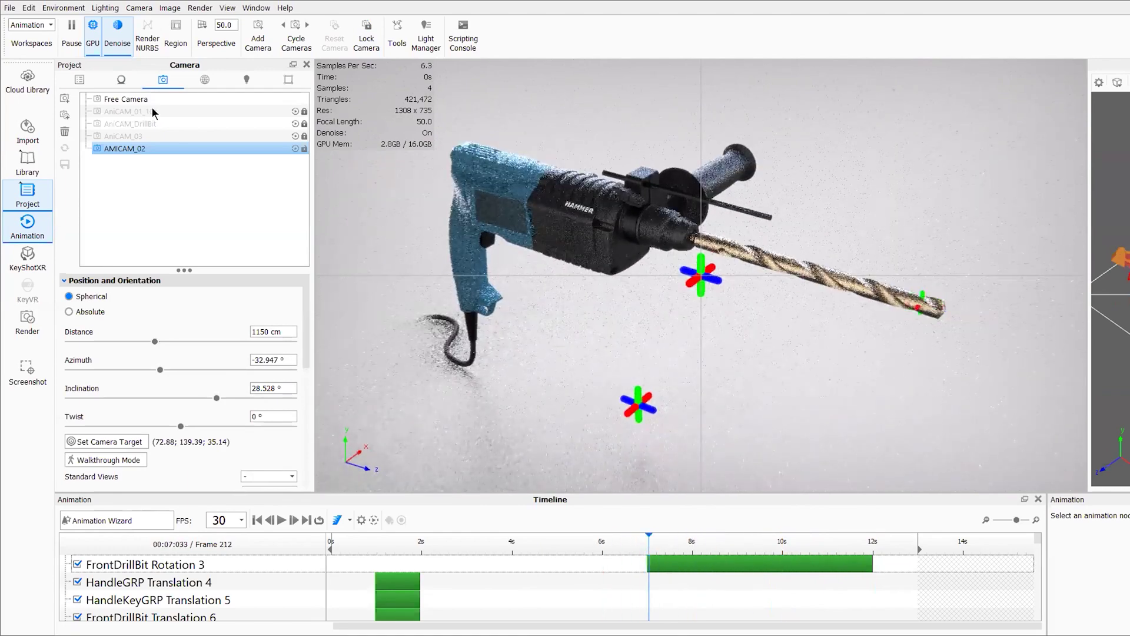
click(134, 111)
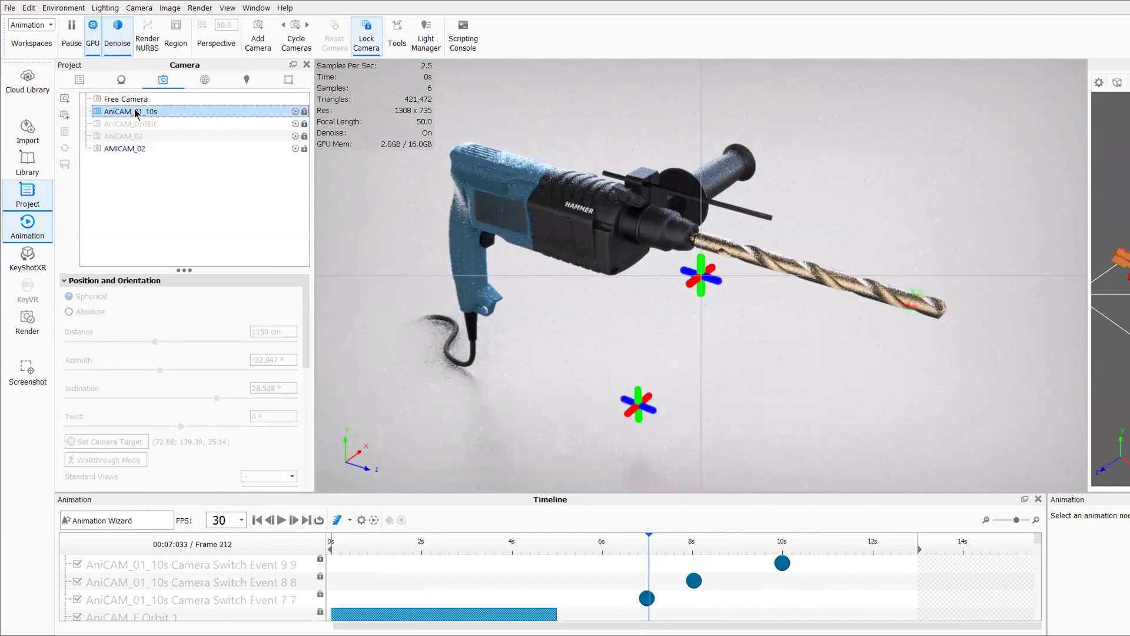
mouse_move(654, 538)
mouse_down()
mouse_move(612, 539)
mouse_move(678, 536)
mouse_move(642, 534)
mouse_move(651, 532)
mouse_up()
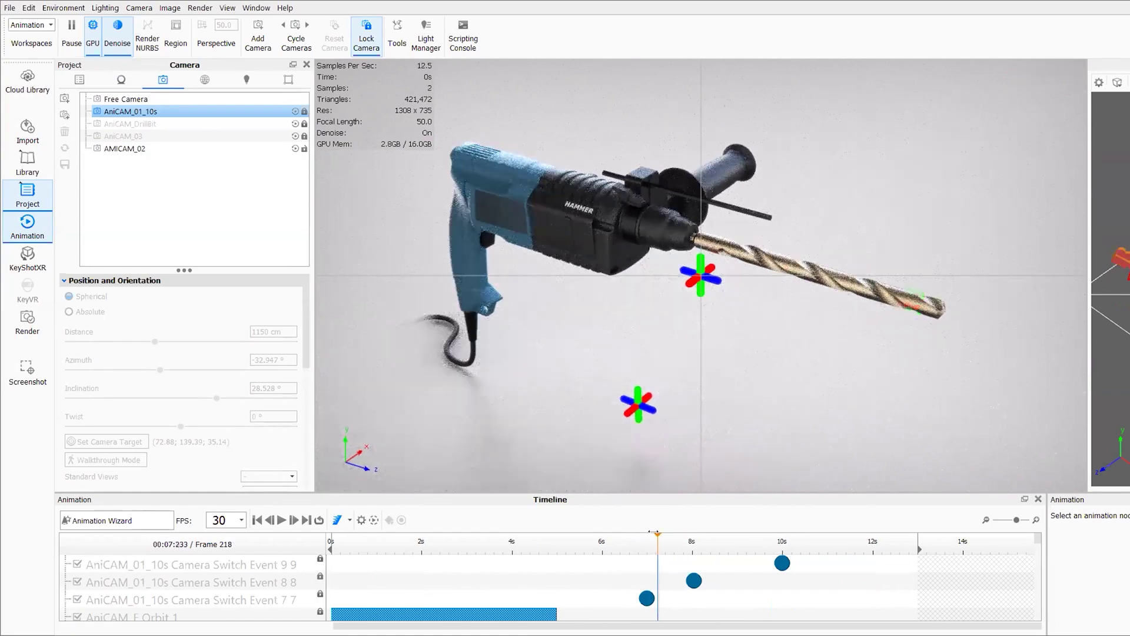
click(186, 148)
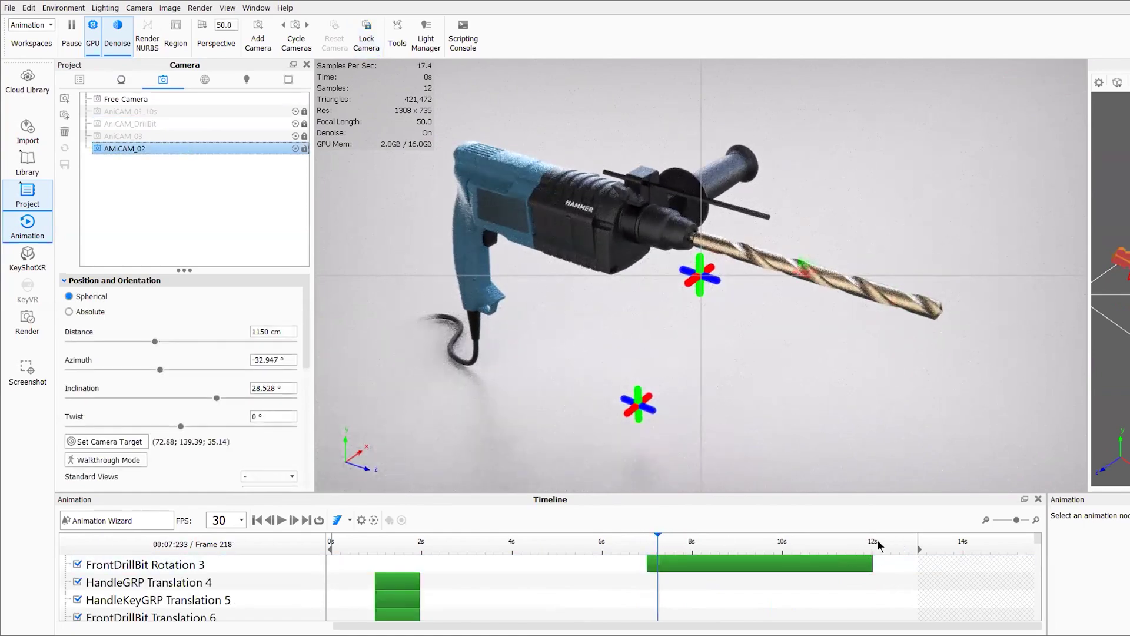
Scrub AniCAM_01_10s back and forth across Camera Switch Event 8 8, stopping just past 8 s.
click(171, 112)
drag(653, 540, 690, 541)
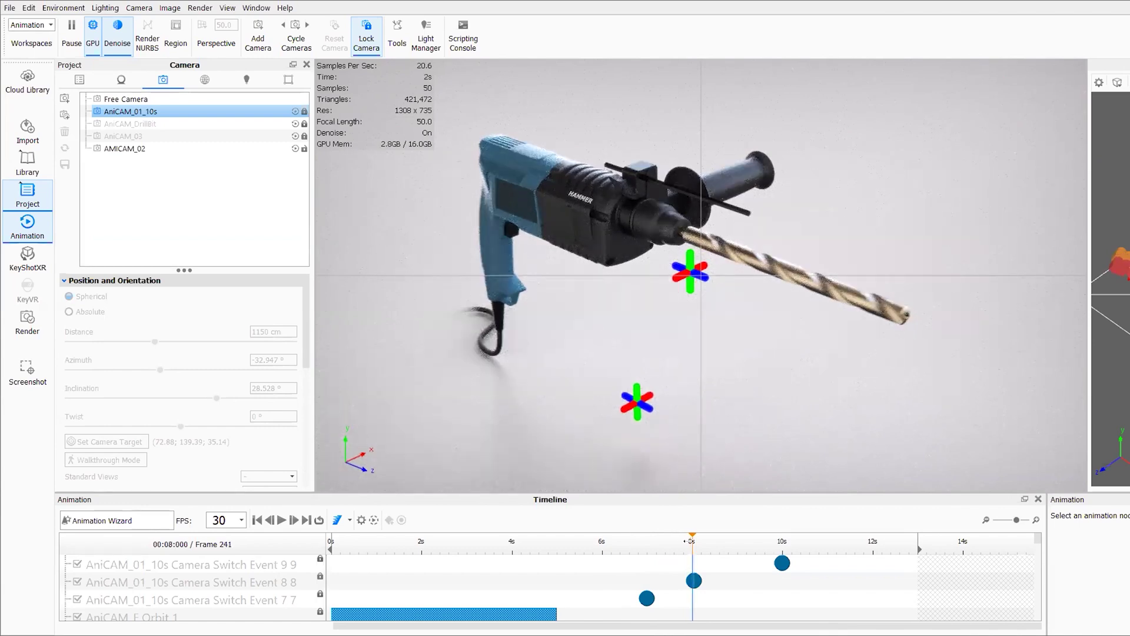
drag(692, 541, 680, 541)
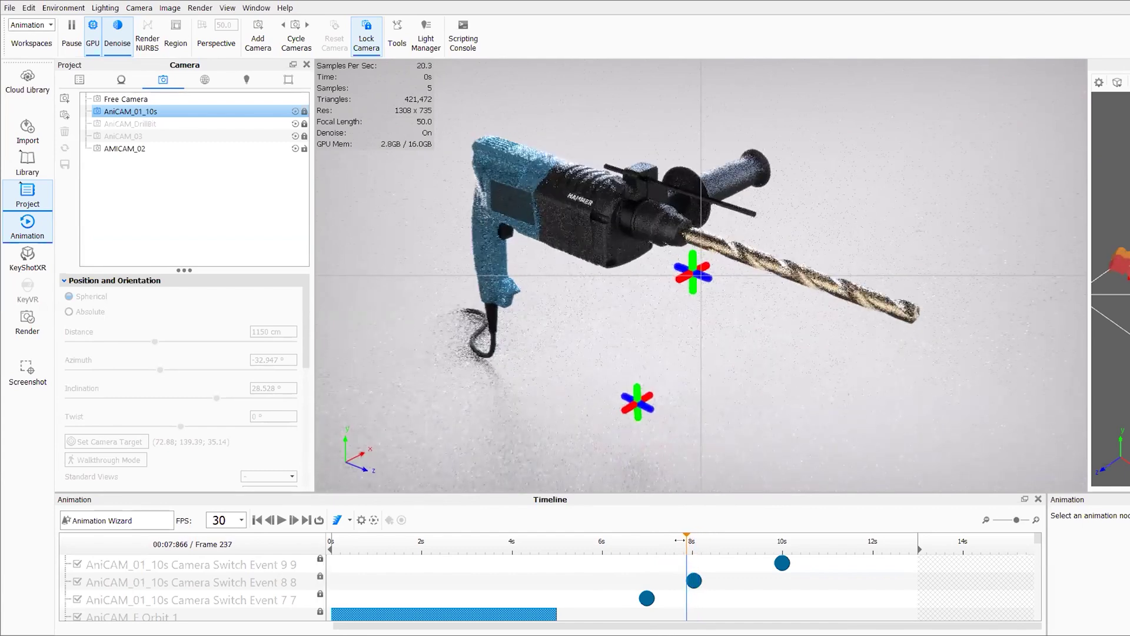
drag(687, 539, 699, 543)
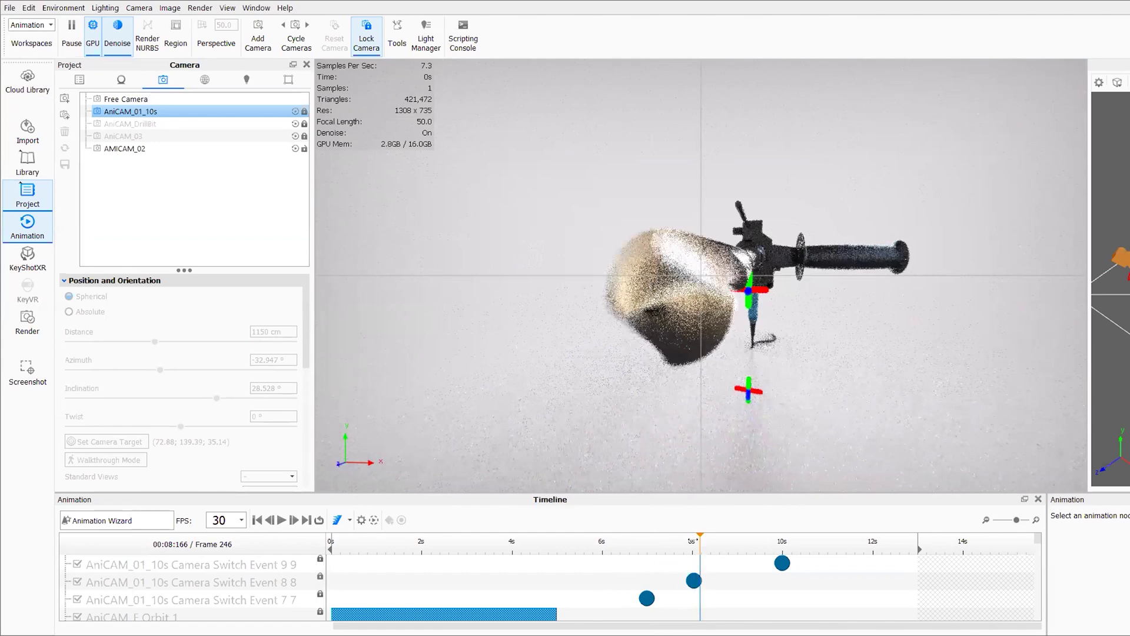
Examine the AniCAM_DrillBit view and its timeline tracks, and move the timeline to 7 s, frame 211.
click(162, 123)
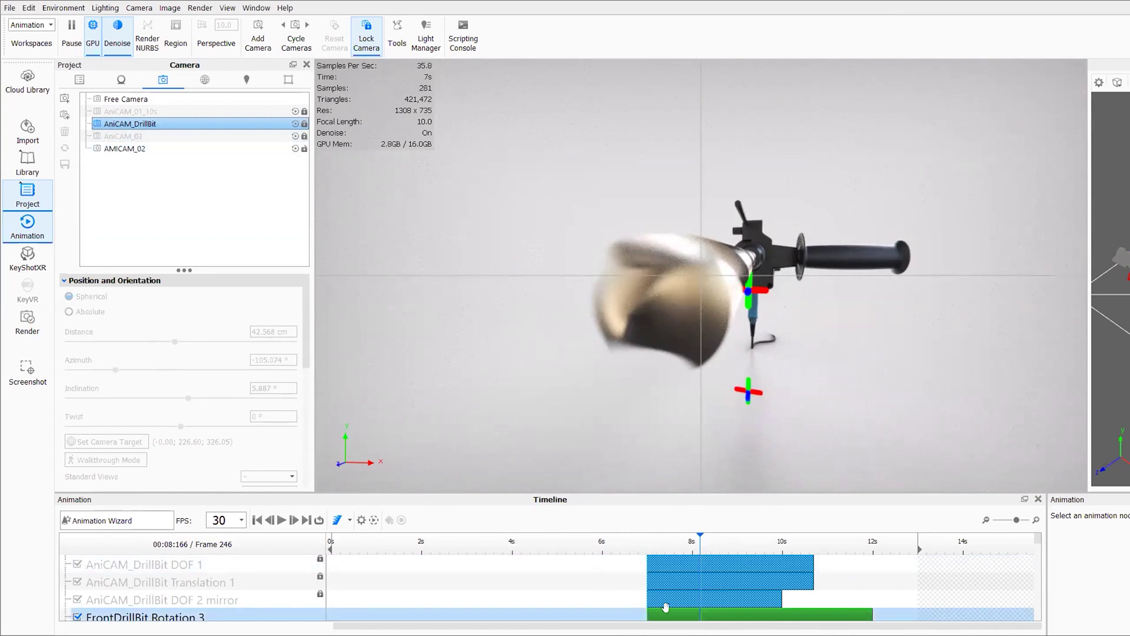
scroll(667, 594, down, 1)
scroll(671, 579, up, 1)
scroll(677, 578, down, 1)
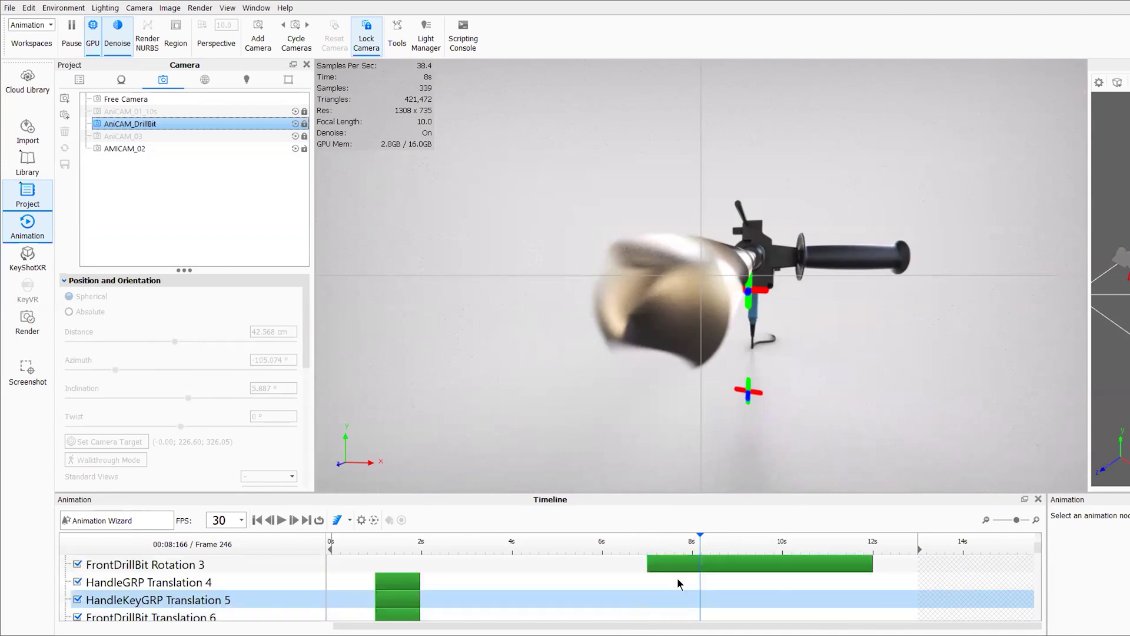
click(647, 539)
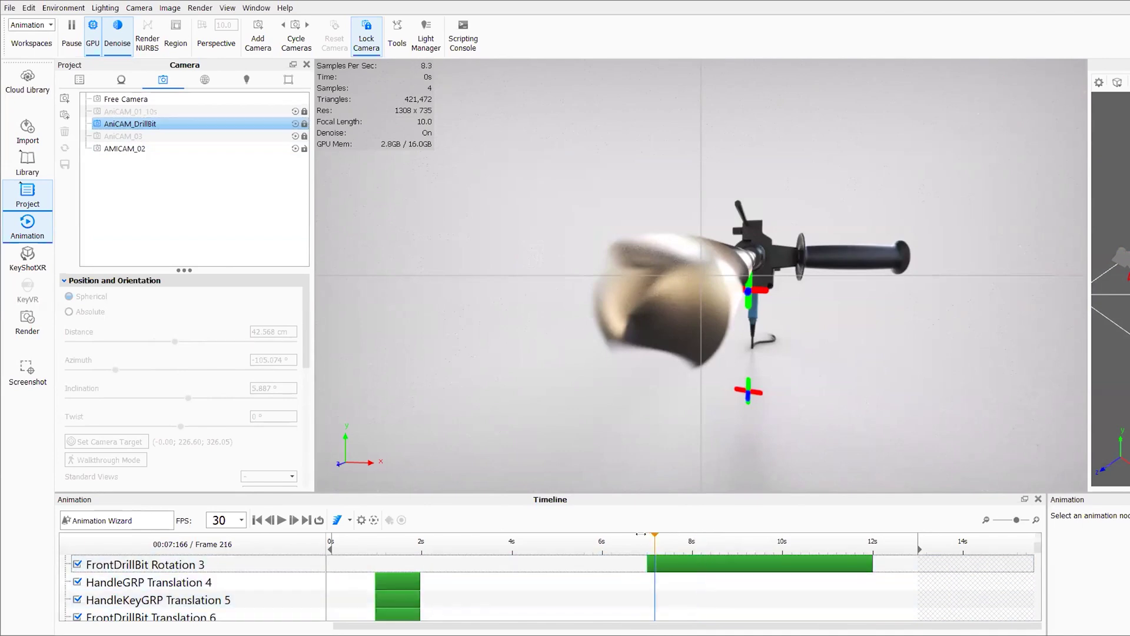
drag(644, 534, 646, 534)
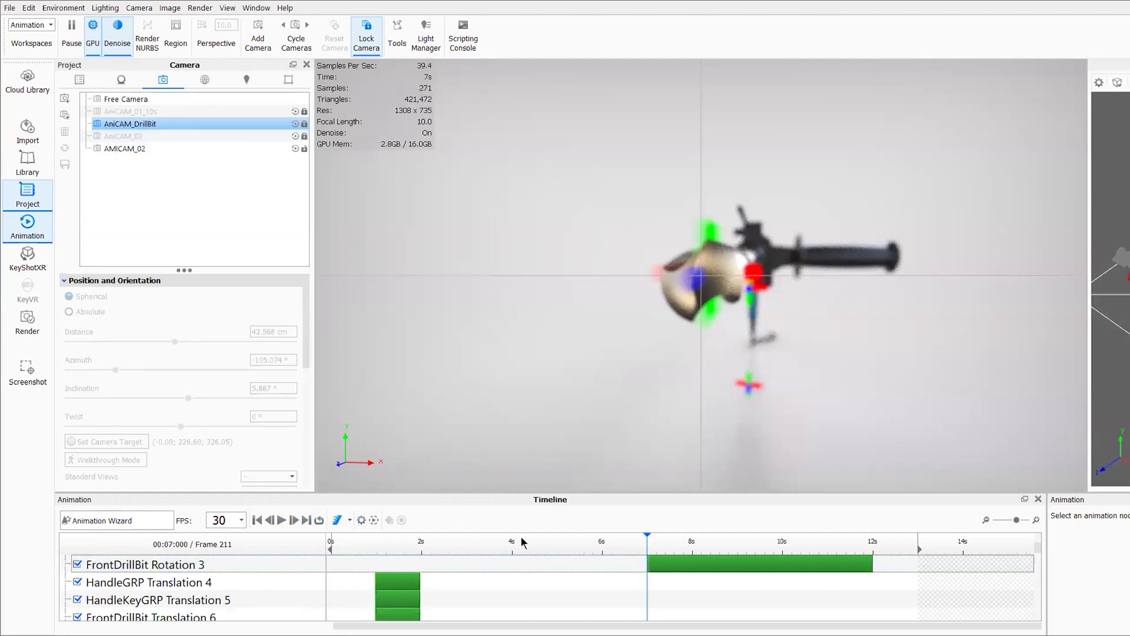
Play AniCAM_01_10s through by scrubbing from frame 1 past its camera switch events at 7, 8 and 10 s.
click(142, 111)
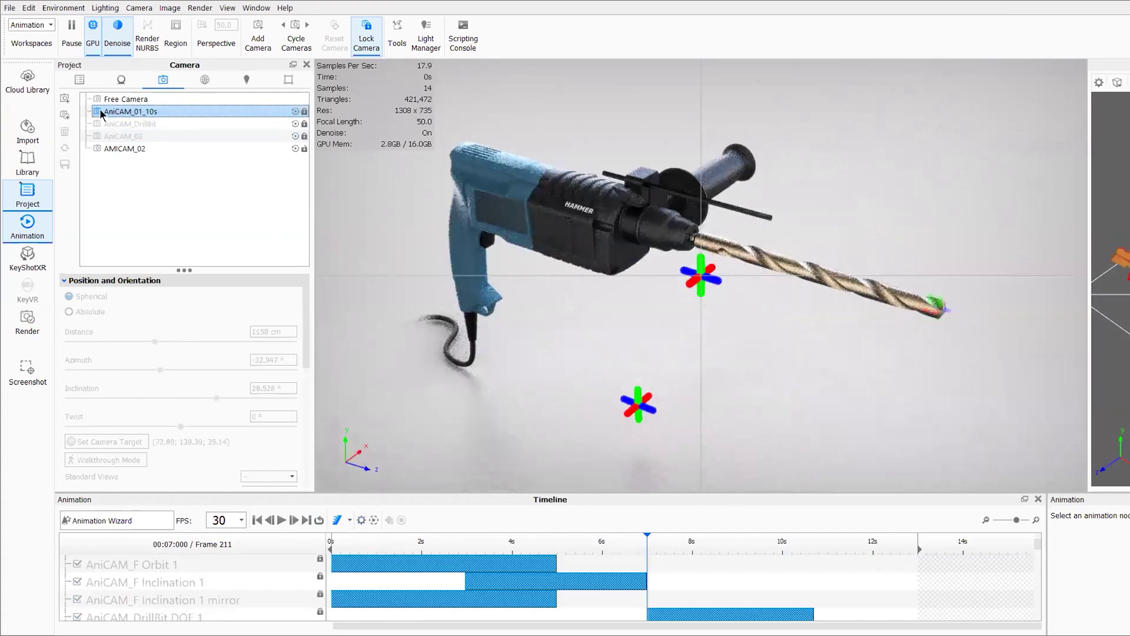
click(257, 520)
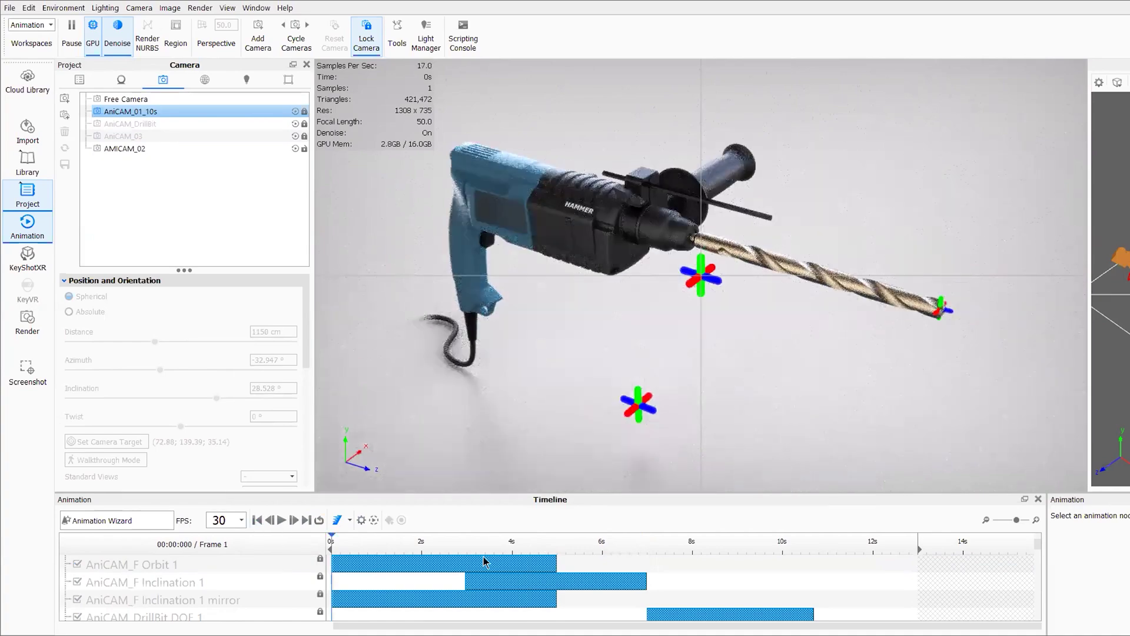
scroll(641, 559, up, 1)
drag(351, 539, 641, 550)
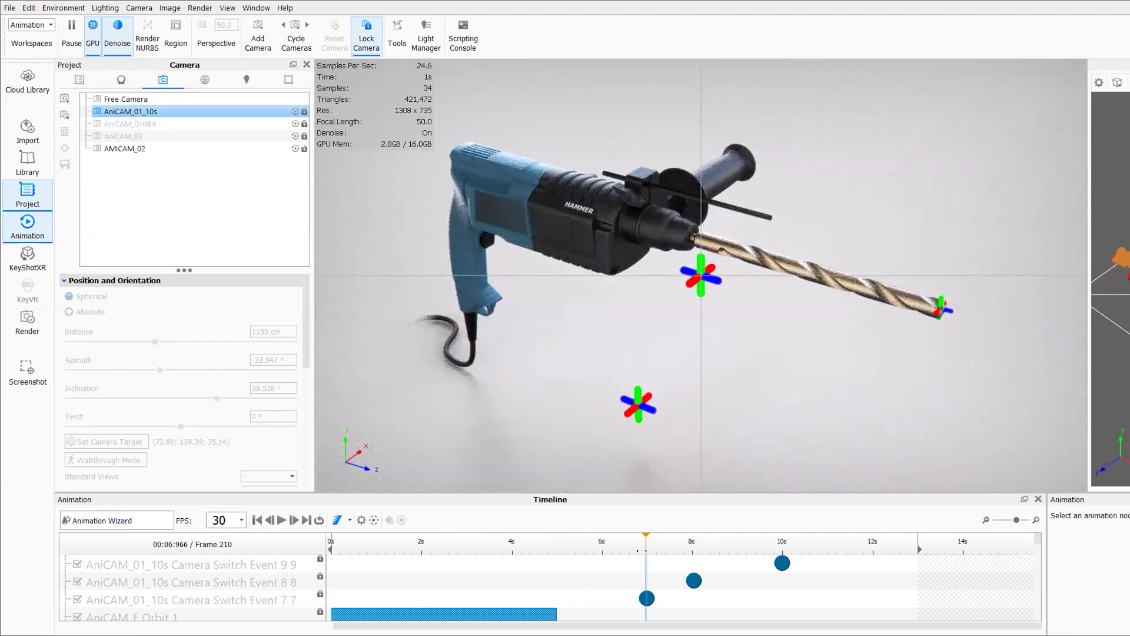
drag(650, 552, 689, 559)
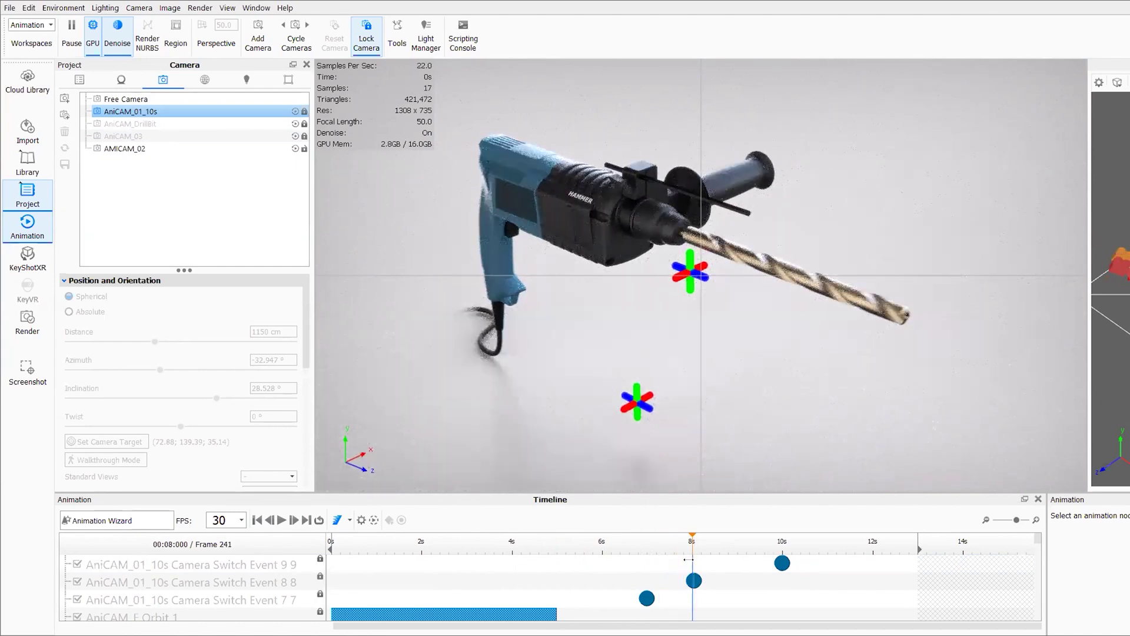
drag(693, 561, 777, 578)
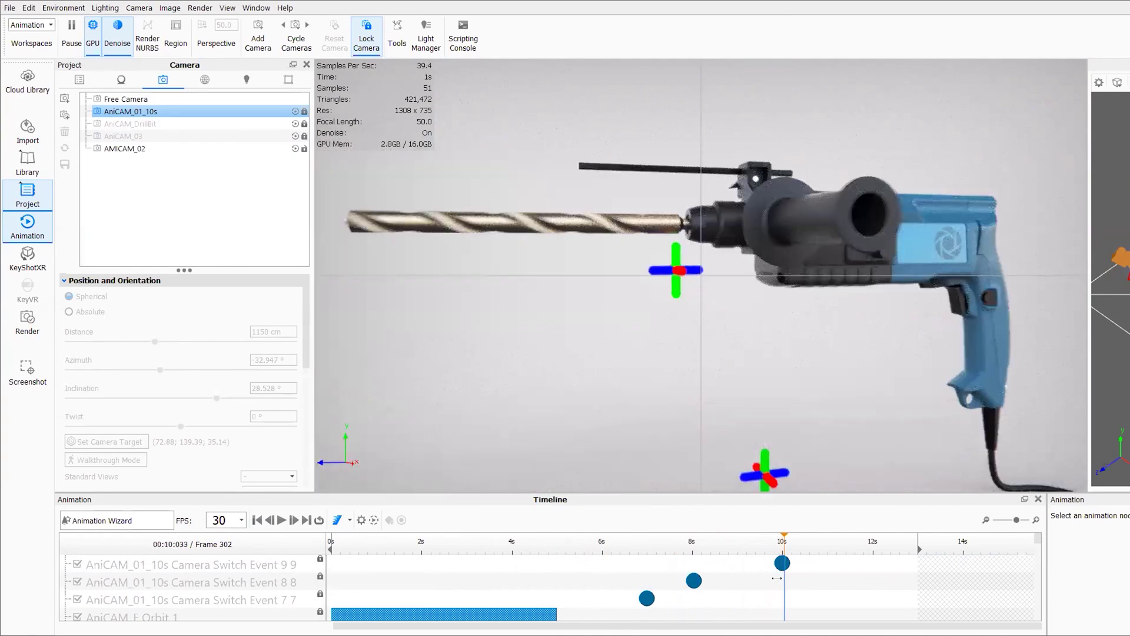
Step frame by frame around the switch event at 10 s and scrub back to about 8.5 s.
drag(765, 579, 775, 579)
key(Right)
key(Right)
key(Right)
key(Left)
drag(776, 579, 713, 580)
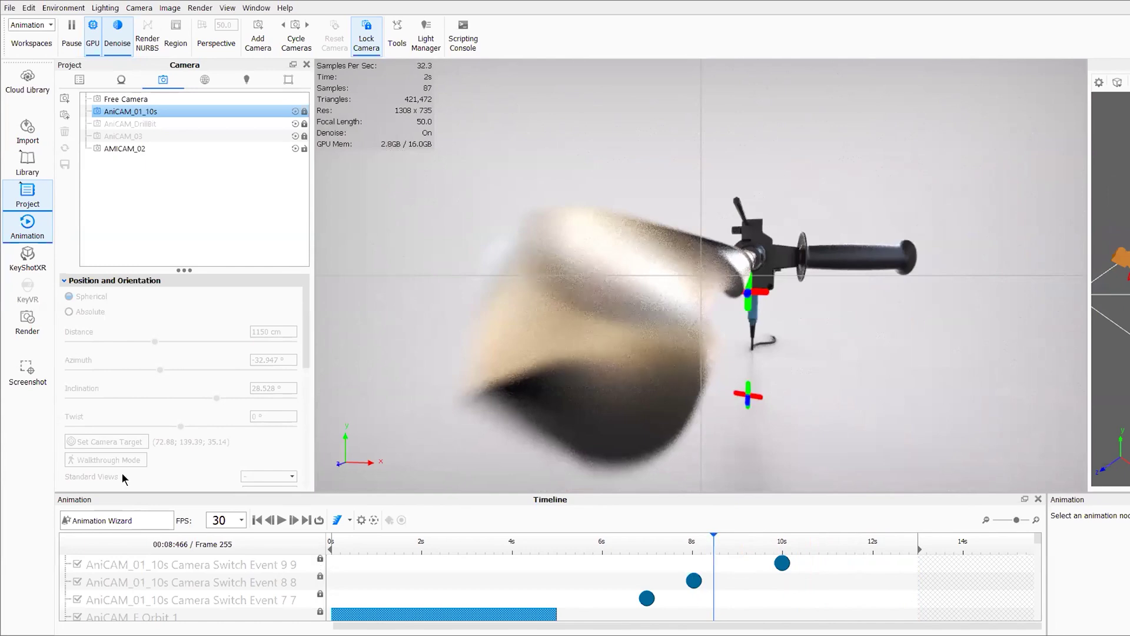
Unlock AniCAM_DrillBit at frame 211 and show its depth of field settings.
click(150, 124)
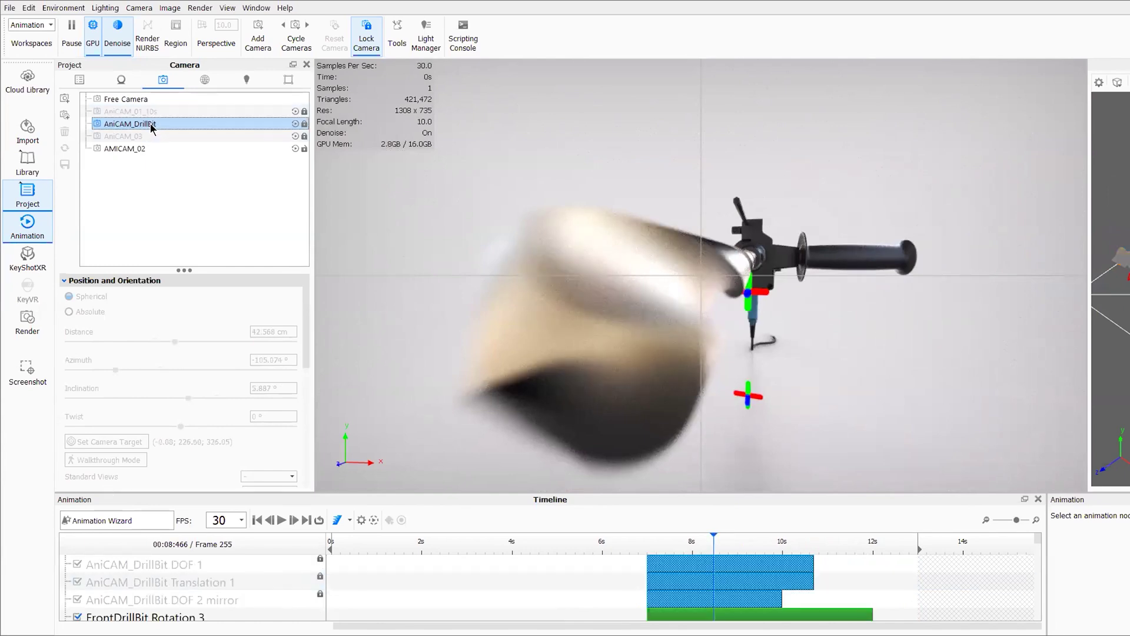
drag(713, 535, 647, 535)
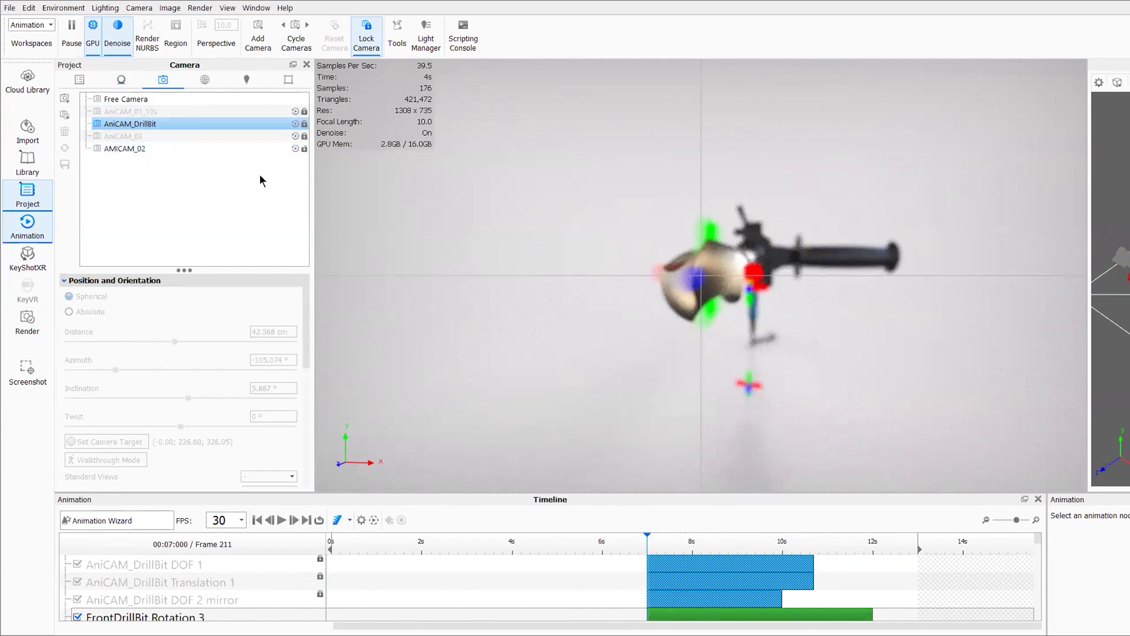
click(304, 124)
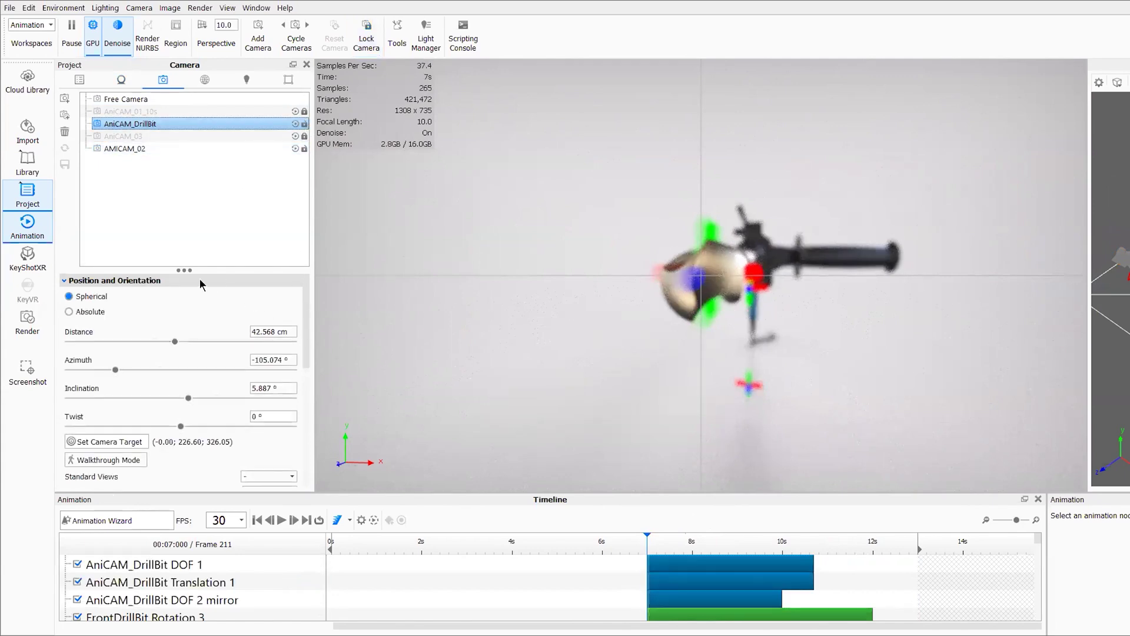
scroll(200, 284, down, 5)
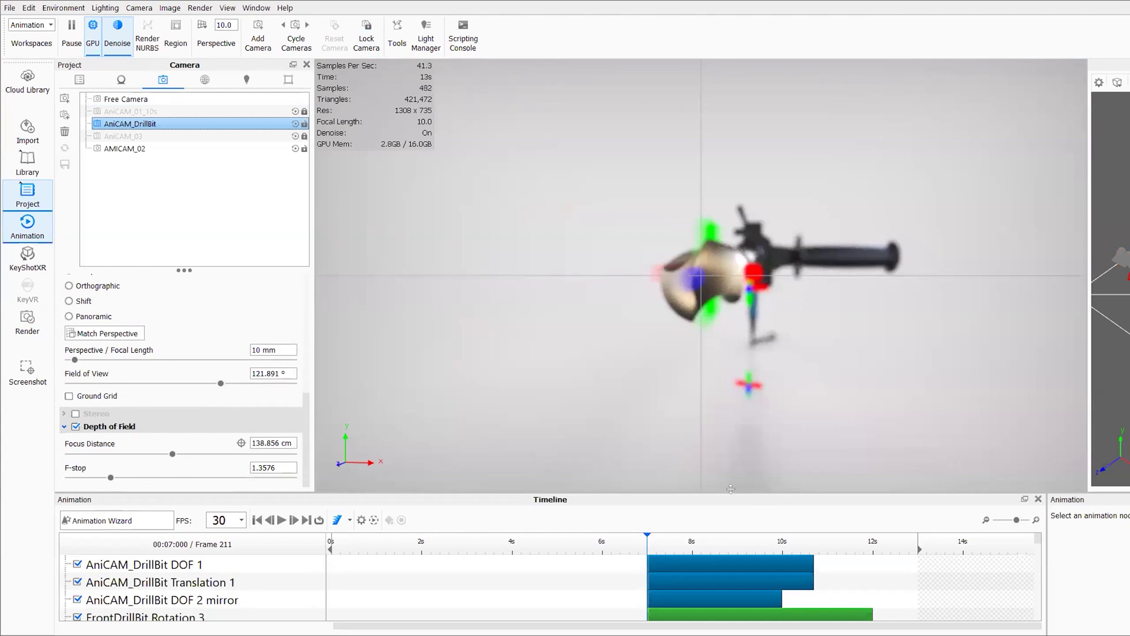
Enlarge the timeline, inspect AniCAM_DrillBit DOF 1 and DOF 2 mirror, and look through the remaining animation tracks.
click(137, 8)
click(344, 168)
drag(550, 490, 557, 354)
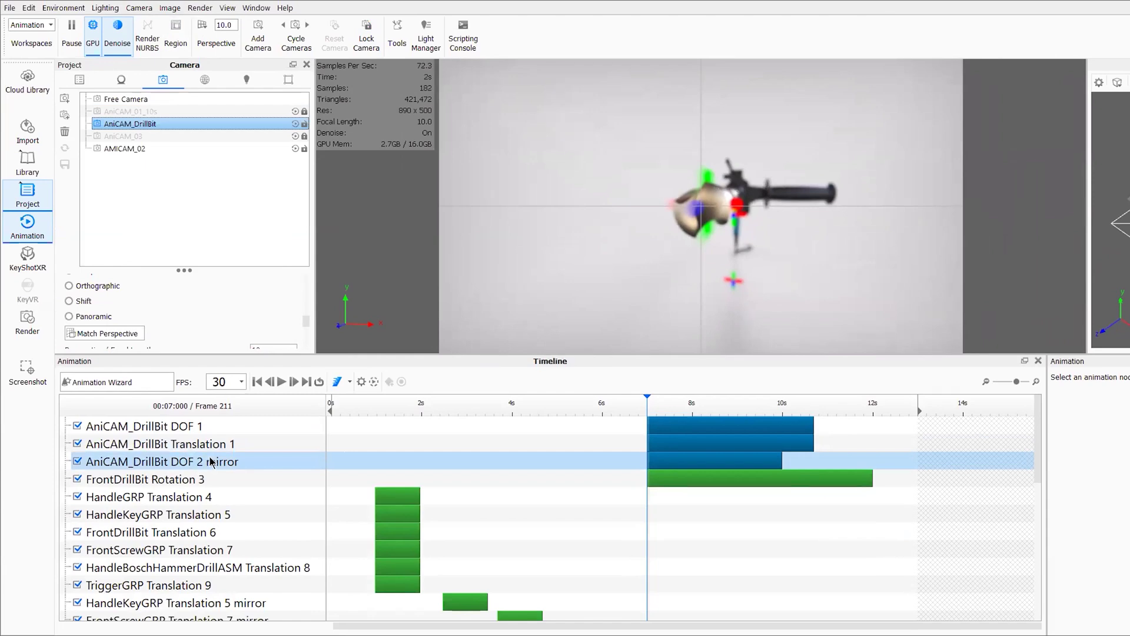
click(207, 429)
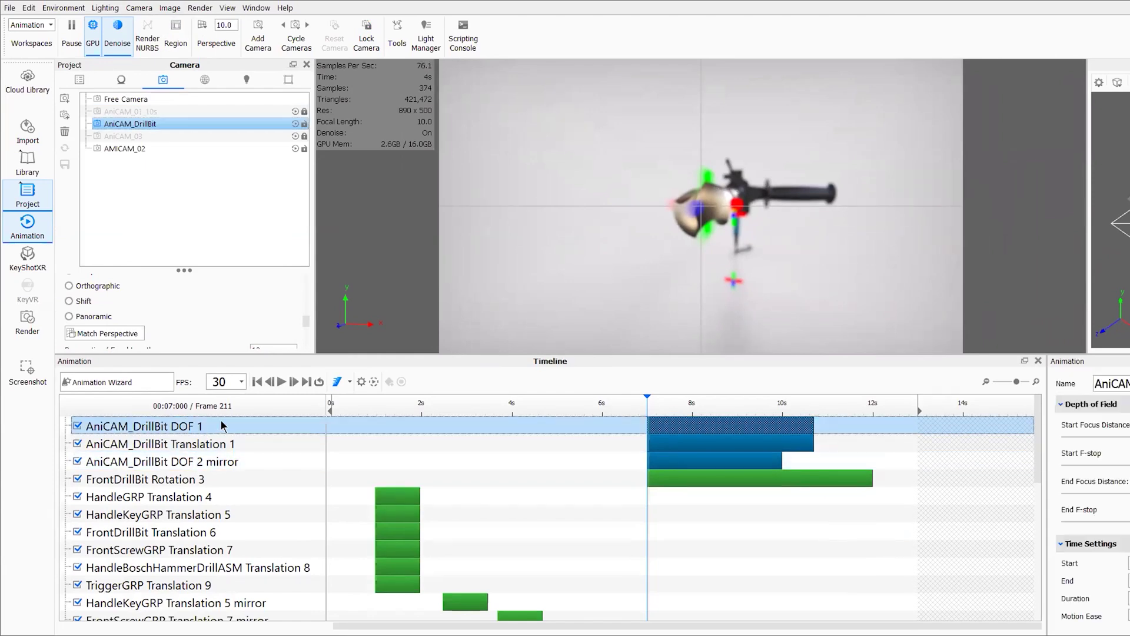
click(196, 462)
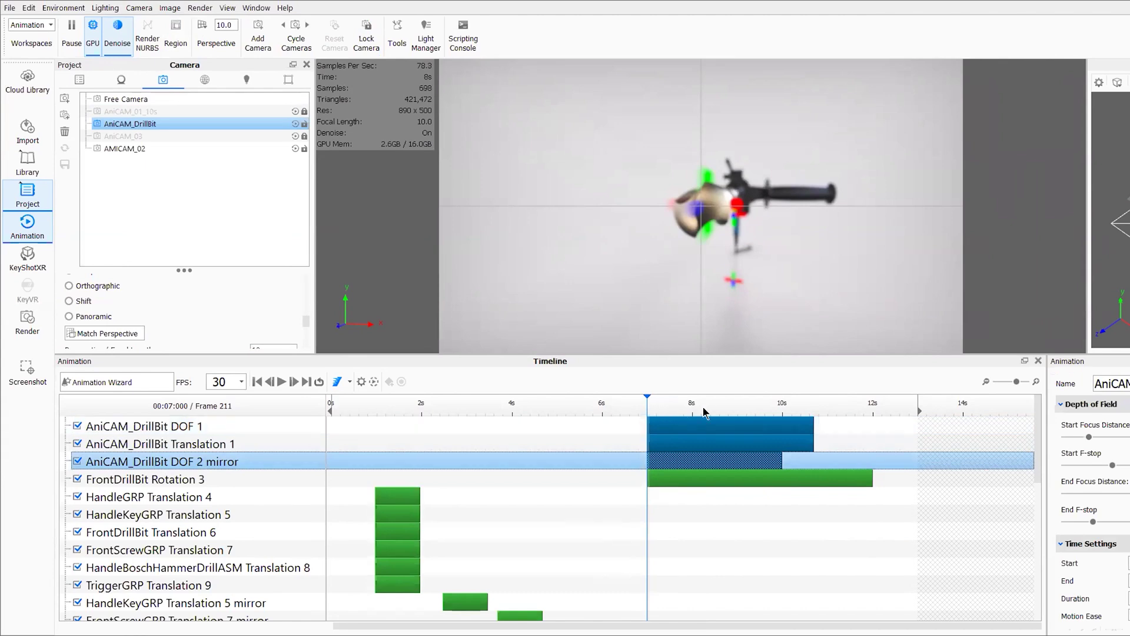
scroll(704, 412, down, 8)
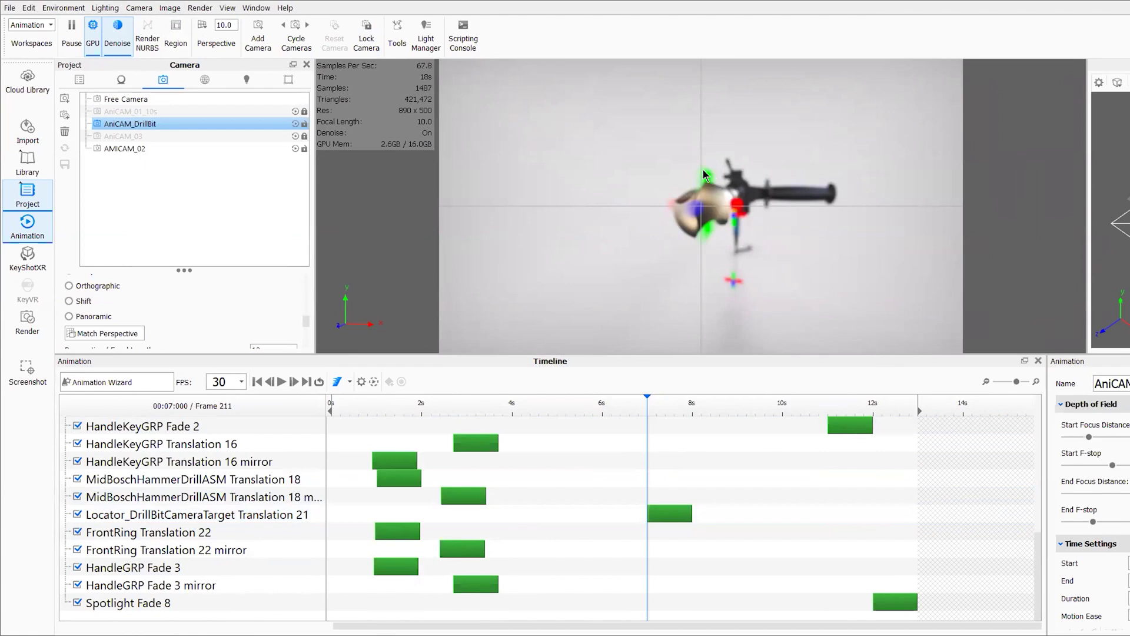
Return to the AniCAM_DrillBit tracks at the start of the track list and scrub from 7 s to about 8.7 s.
mouse_move(651, 405)
mouse_down()
mouse_move(671, 410)
mouse_move(643, 415)
mouse_move(688, 416)
mouse_move(645, 425)
mouse_up()
scroll(678, 460, up, 7)
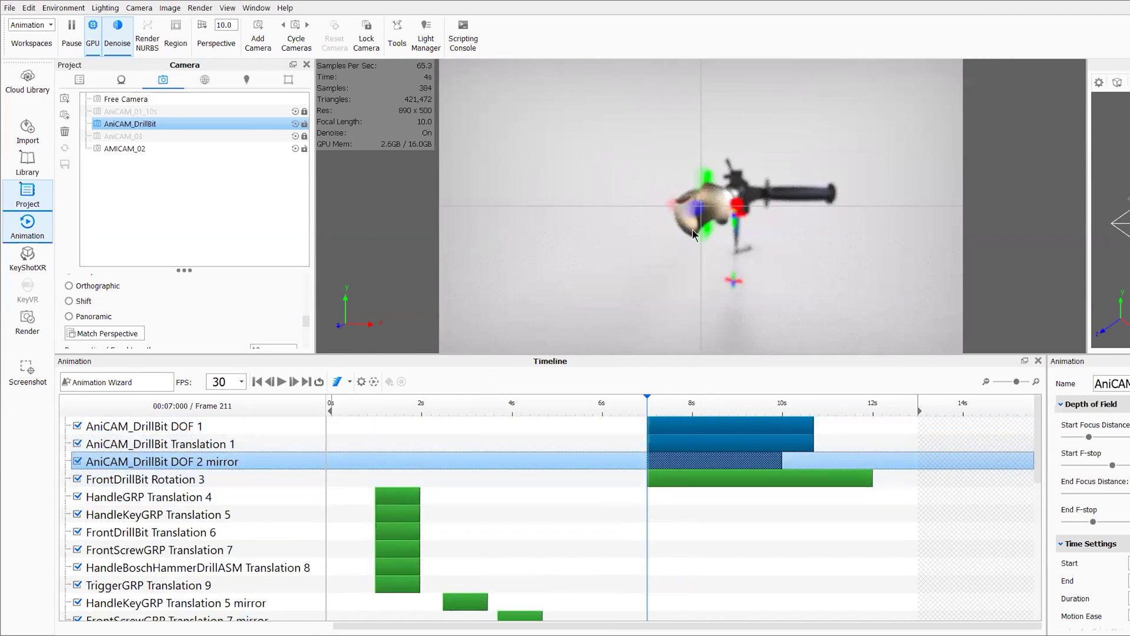
drag(647, 410, 723, 405)
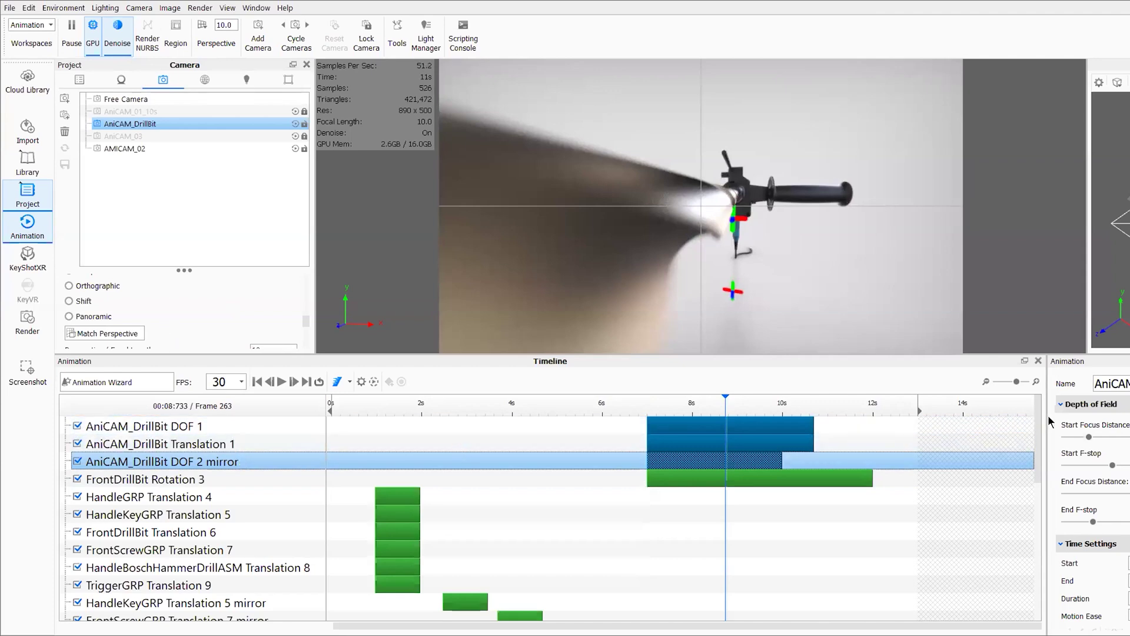
Enlarge the animation properties area and inspect AniCAM_DrillBit DOF 2 mirror's depth of field values, time settings and motion ease curve.
drag(1043, 414, 730, 430)
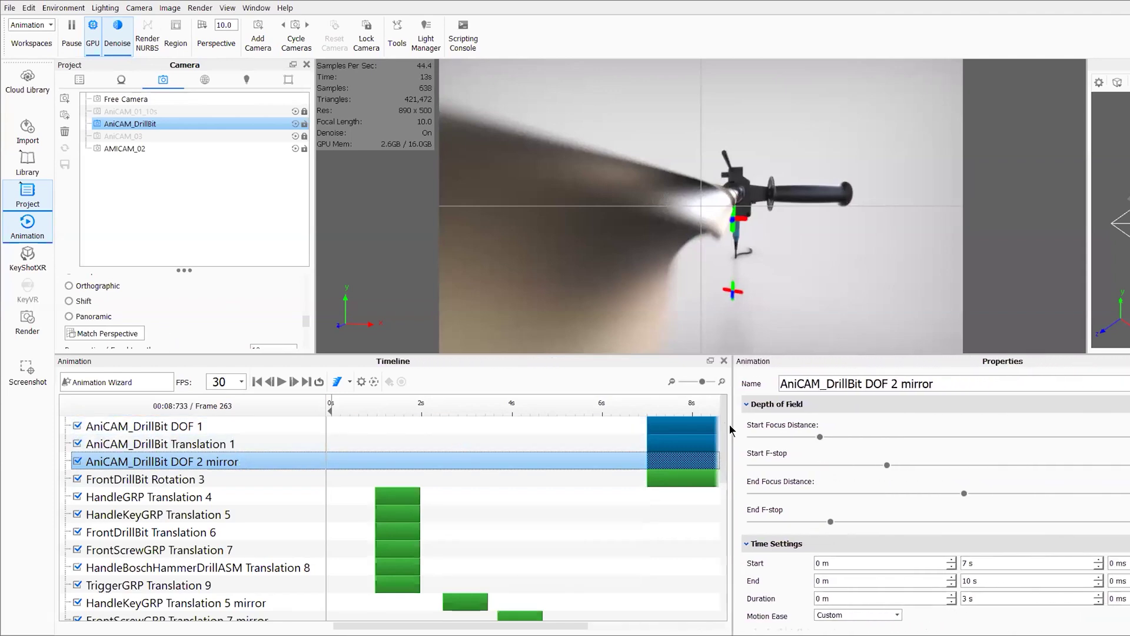
double_click(937, 12)
double_click(930, 42)
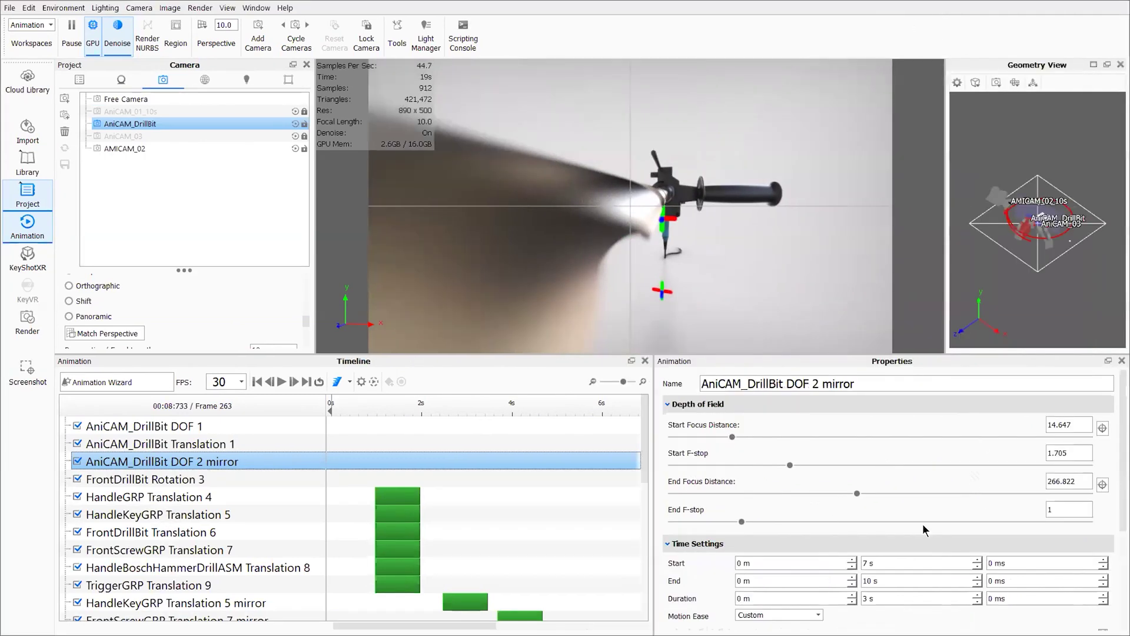
scroll(924, 530, down, 3)
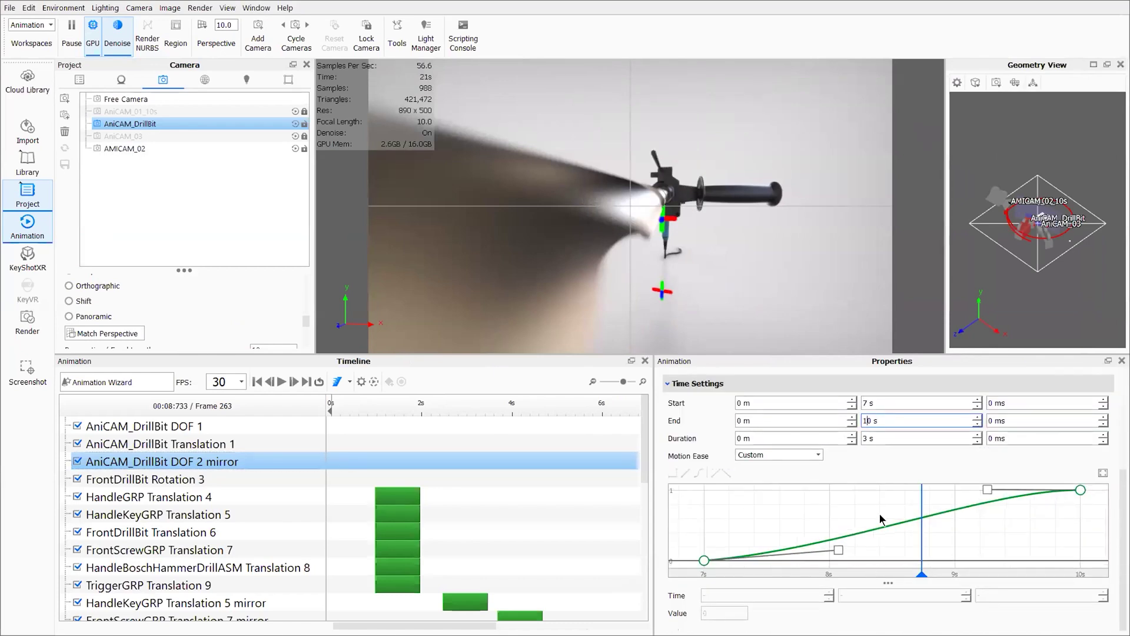
scroll(707, 481, up, 3)
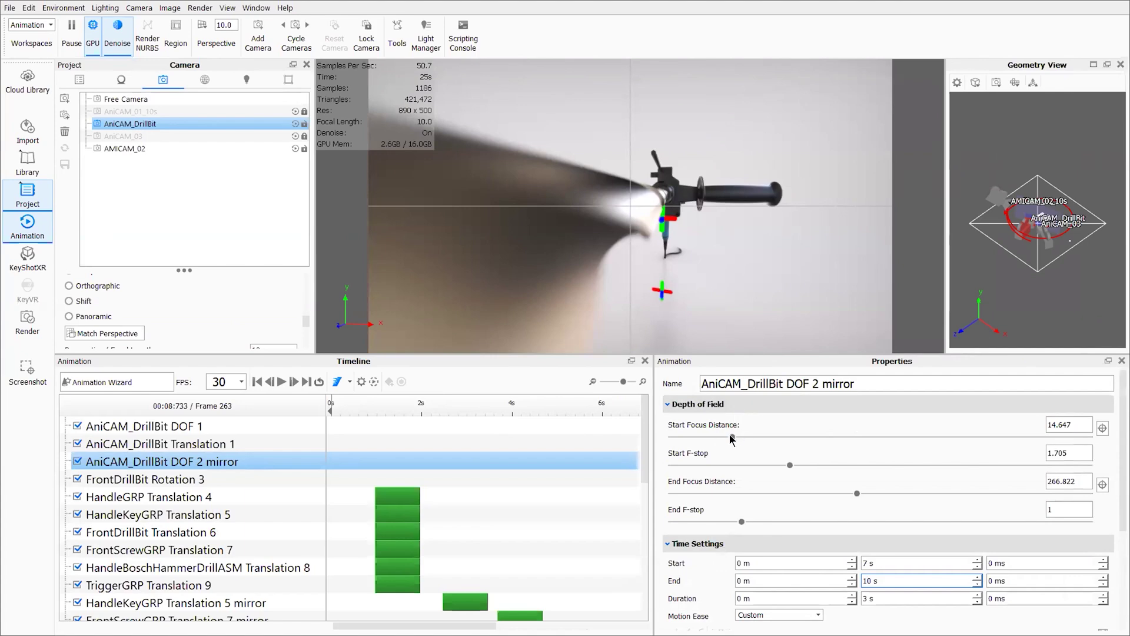
Go to about 7 s and pick the drill bit as the start focal point of AniCAM_DrillBit DOF 2 mirror.
drag(341, 405, 432, 410)
drag(535, 408, 619, 384)
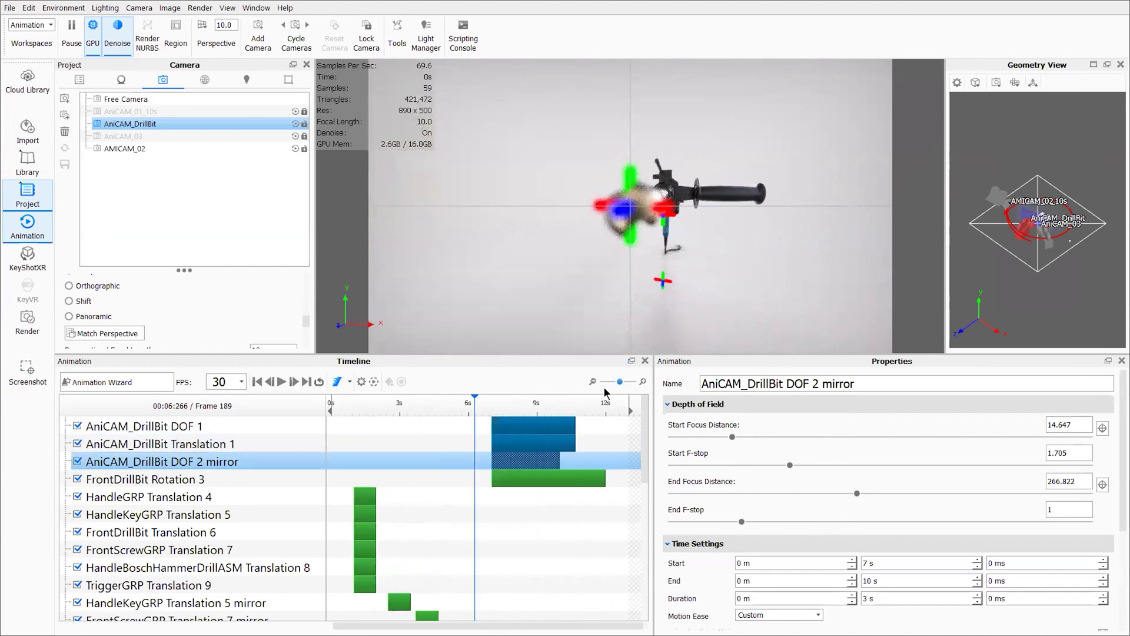
drag(488, 407, 485, 402)
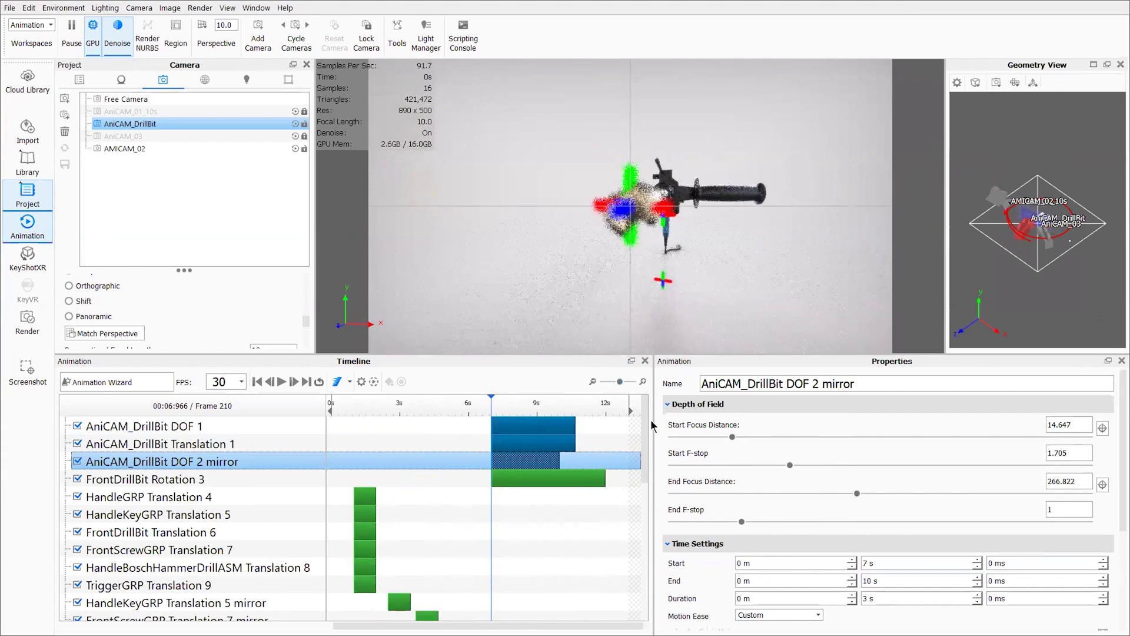
click(1103, 428)
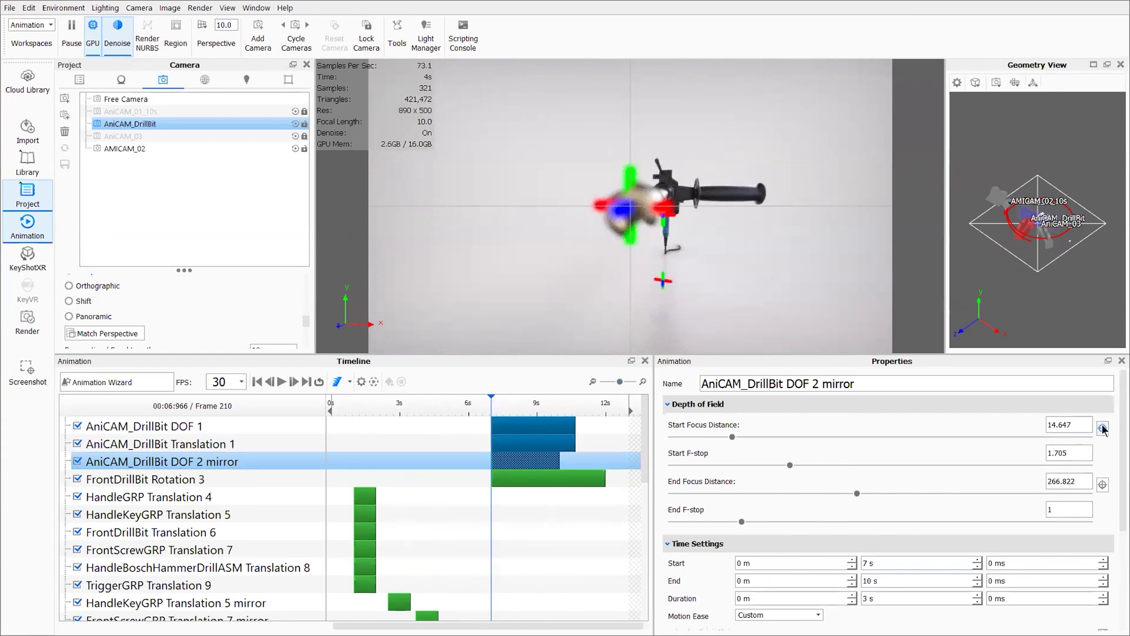
click(626, 208)
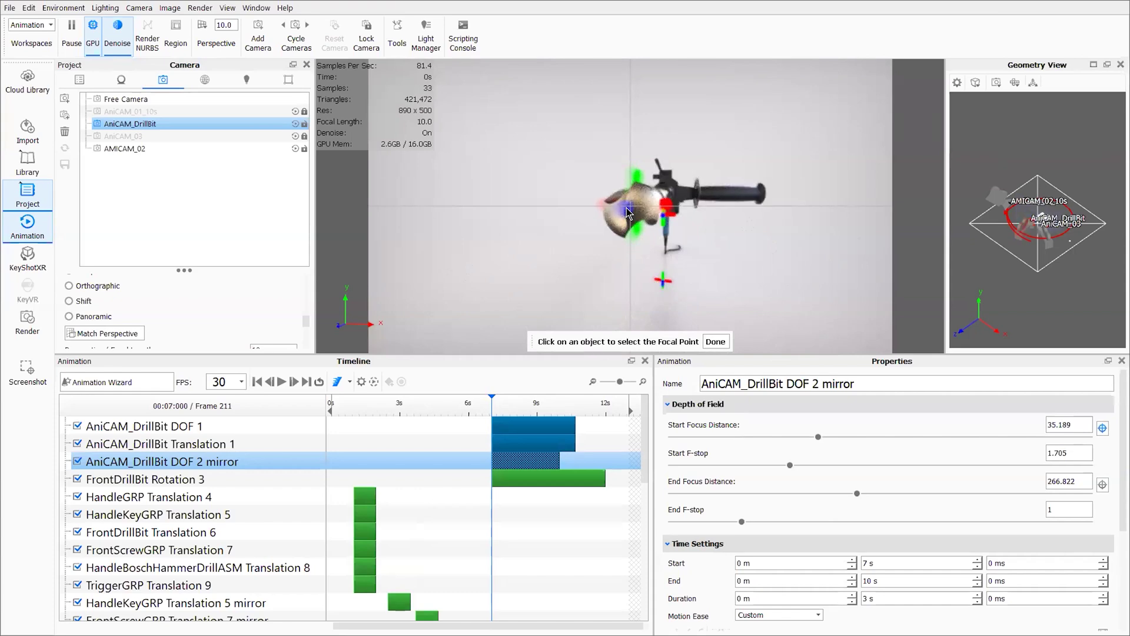
click(715, 341)
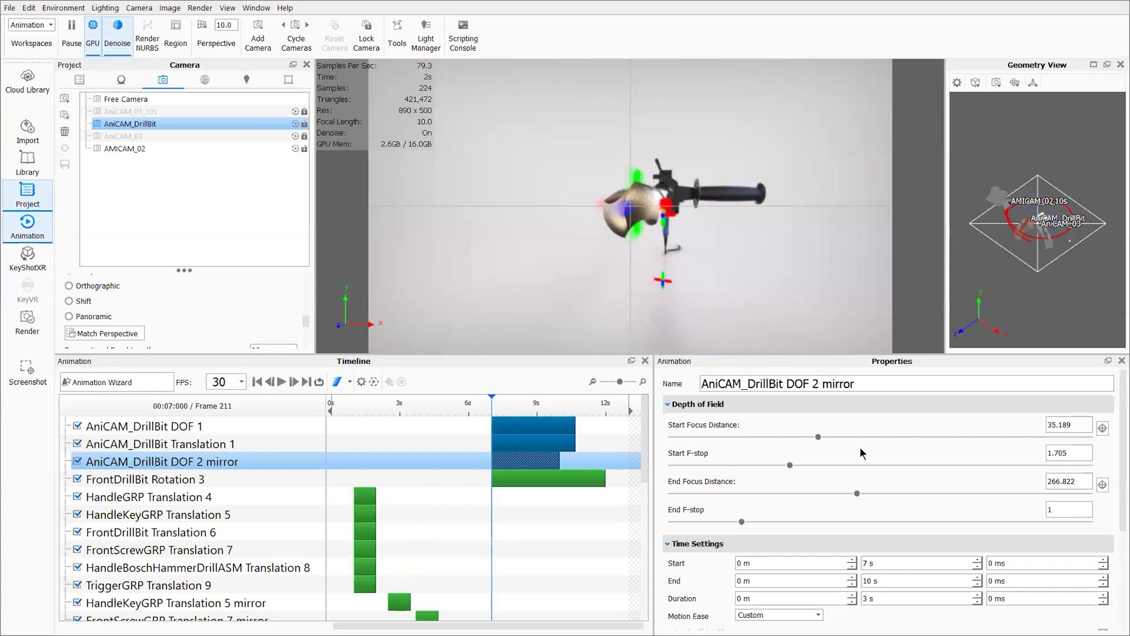
Try different Start F-stop values on AniCAM_DrillBit DOF 2 mirror, such as 3.288 and 0.307, ending at 0.349.
drag(746, 472, 796, 477)
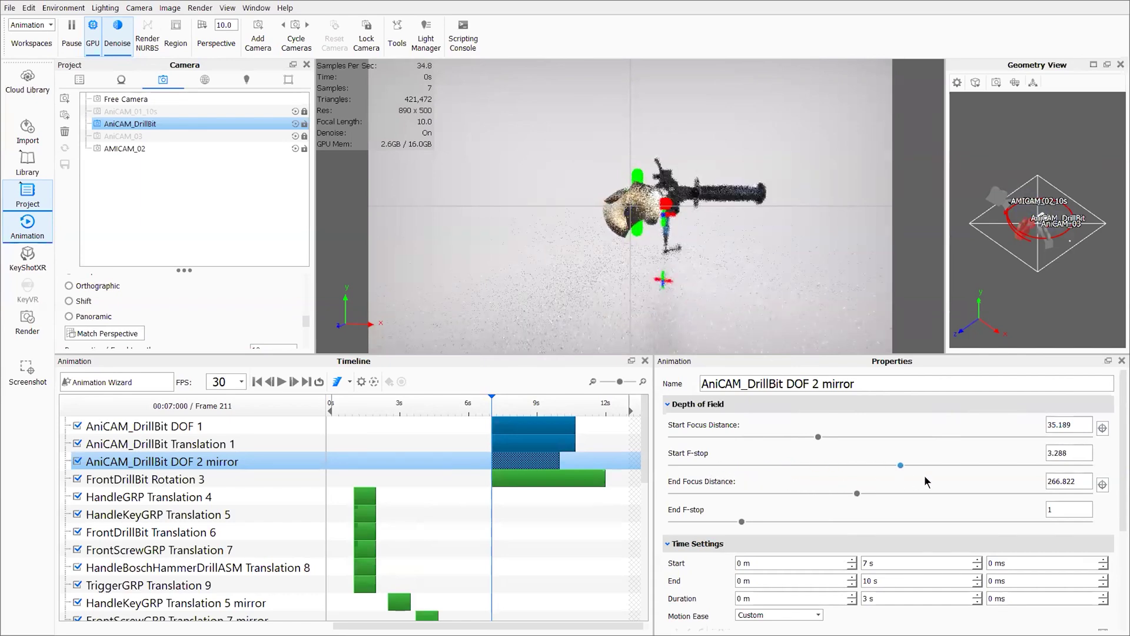
drag(901, 465, 695, 468)
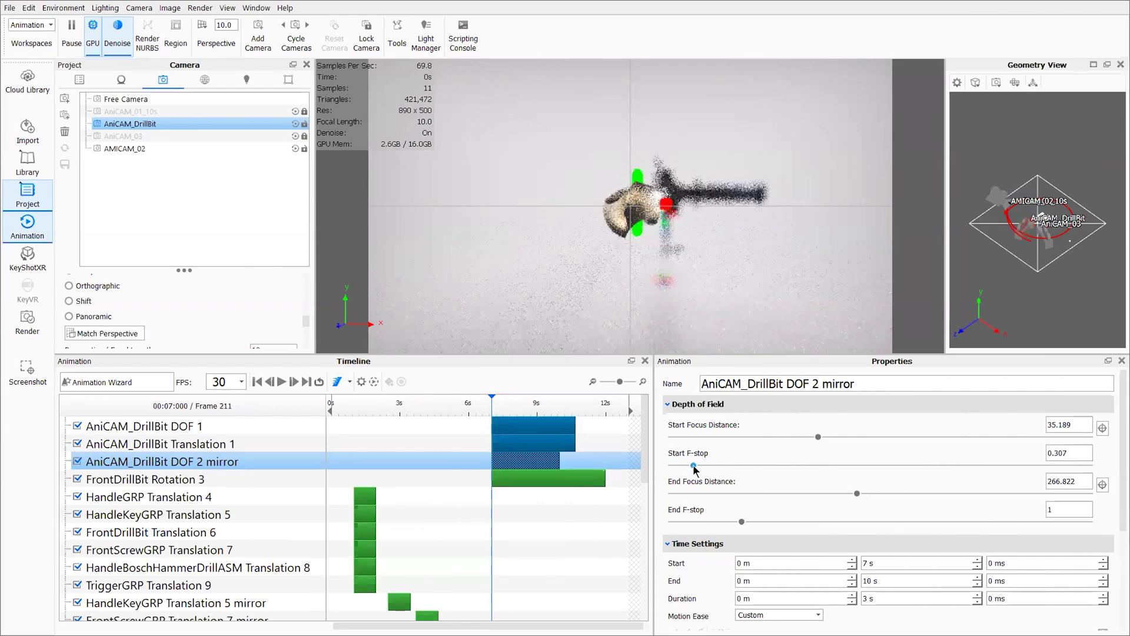
drag(792, 469, 694, 463)
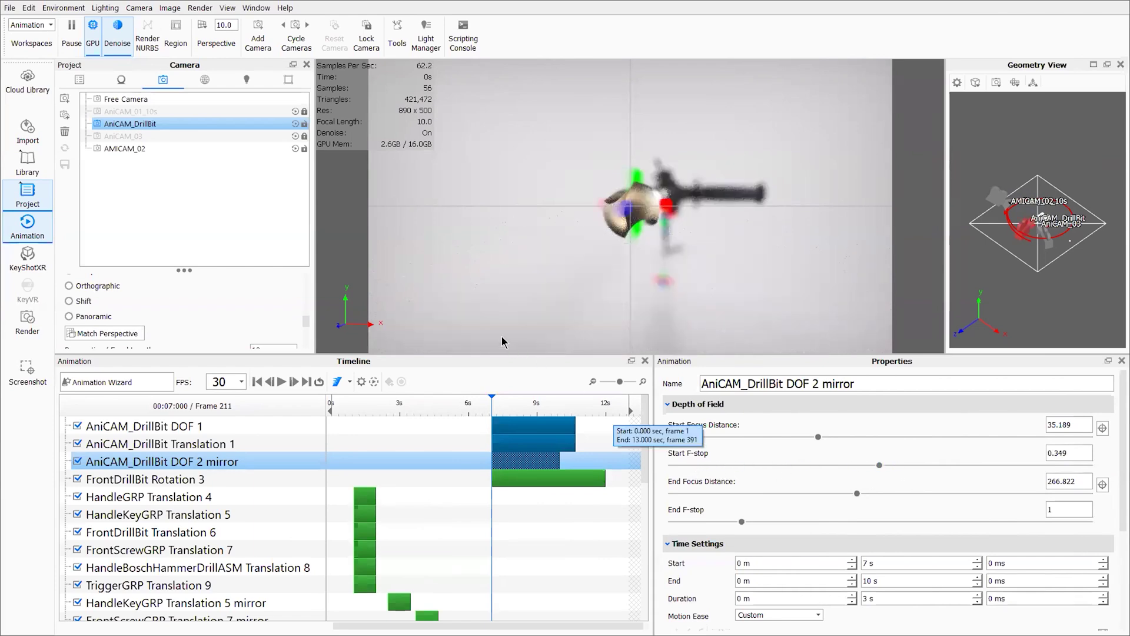
Undo the depth of field animation changes together with the render setting change and the unlocking of AniCAM_DrillBit.
click(26, 9)
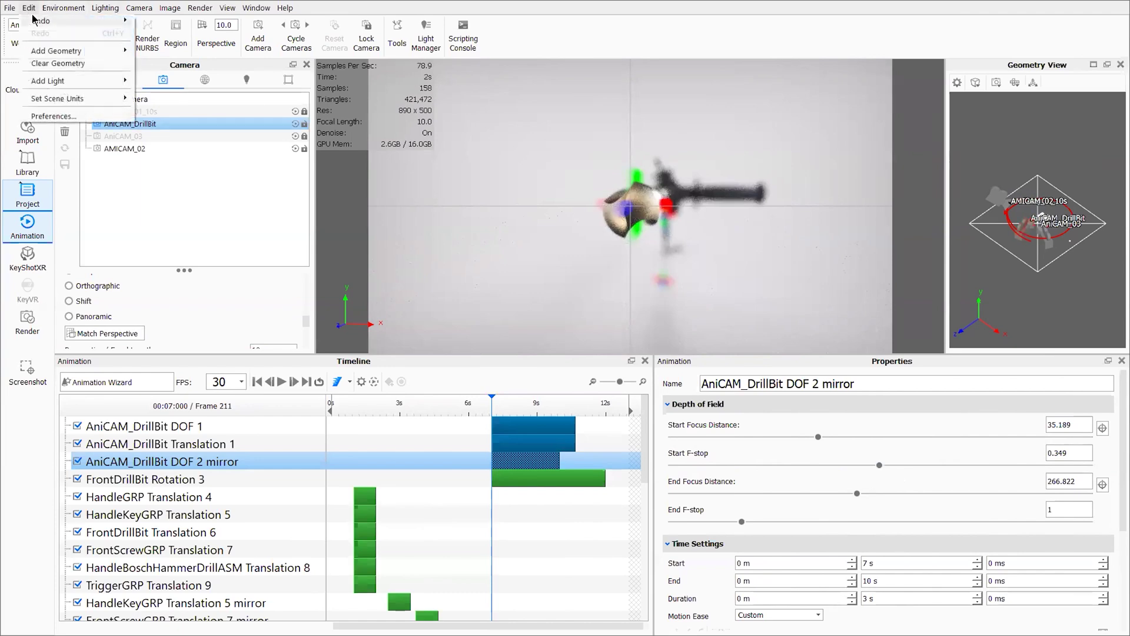
mouse_move(63, 9)
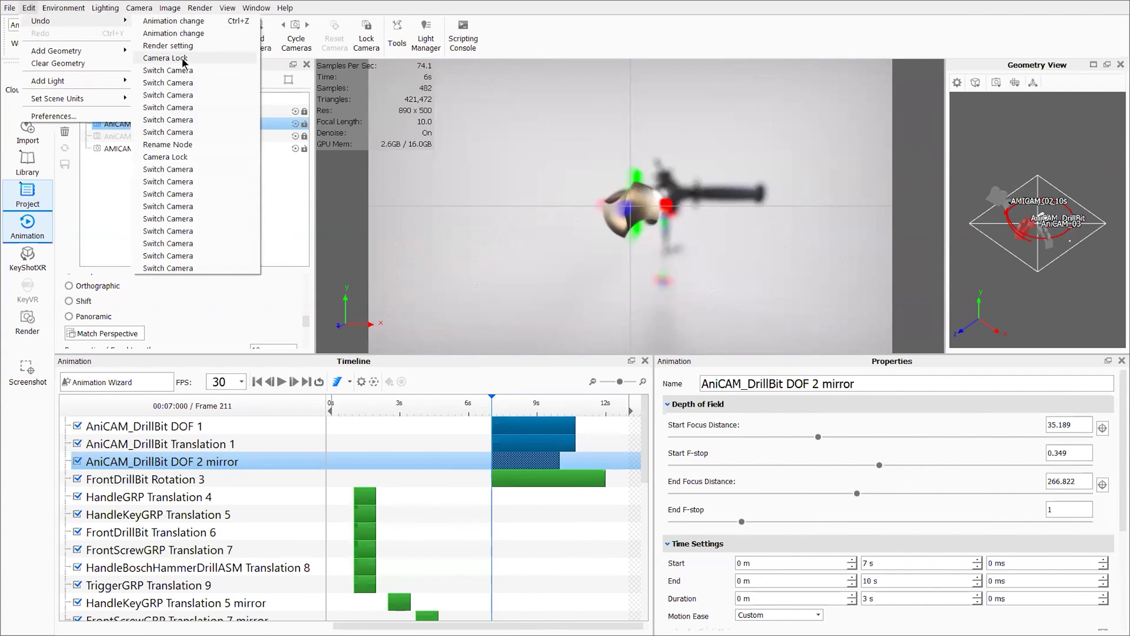
click(183, 59)
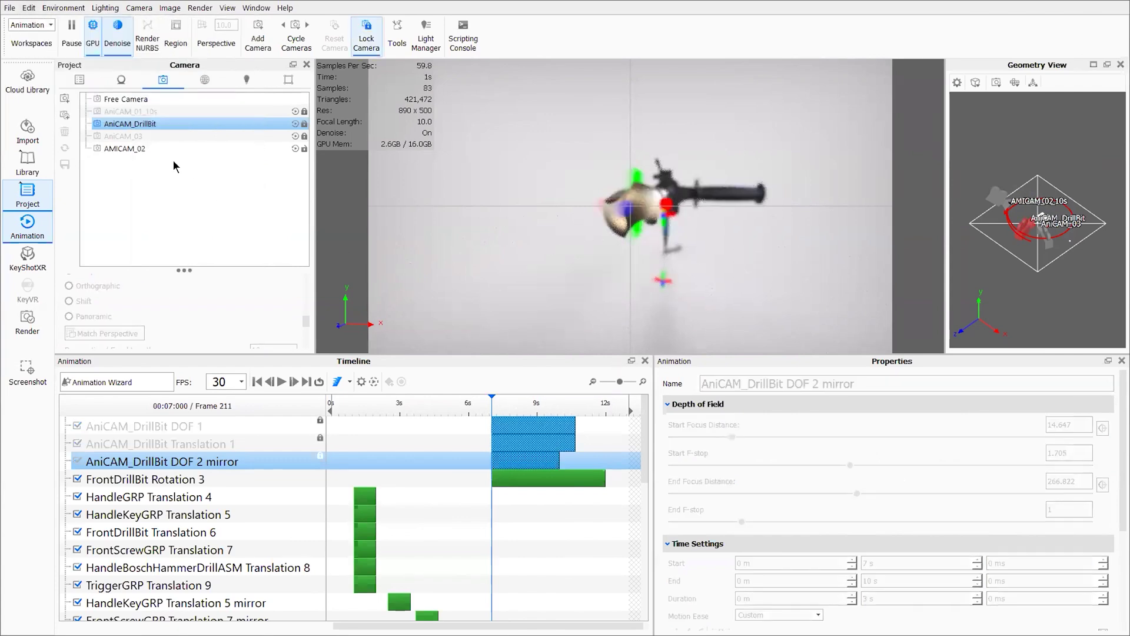
Advance to frame 213, widen the timeline and show the settings of the FrontDrillBit Rotation 3 animation.
mouse_move(493, 404)
mouse_down()
mouse_move(545, 404)
mouse_move(492, 405)
mouse_up()
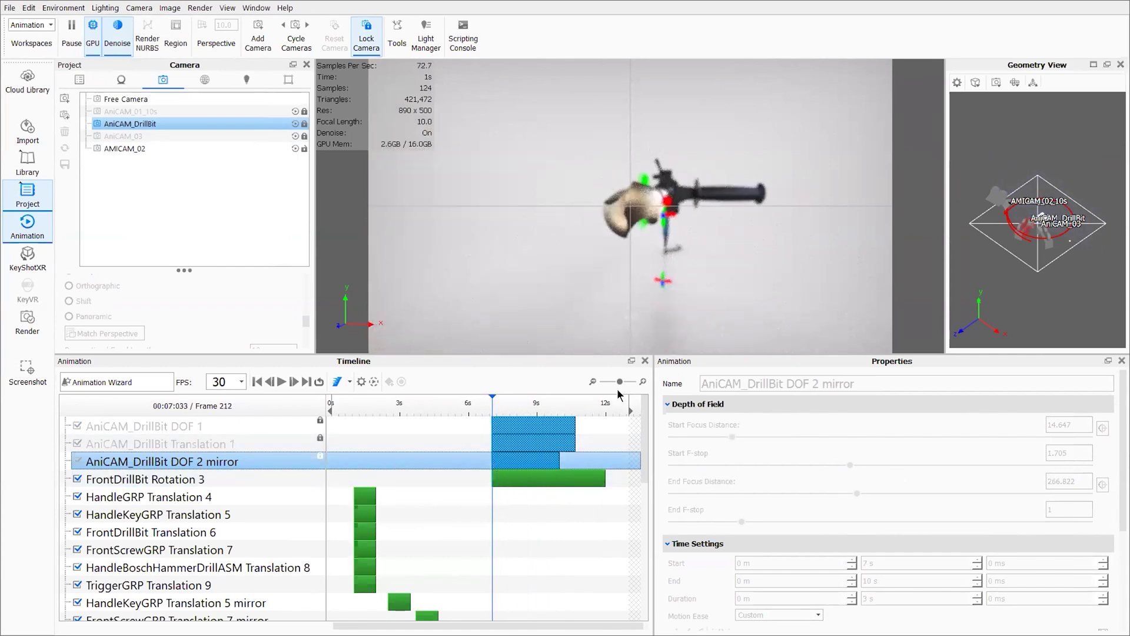
drag(618, 382, 788, 377)
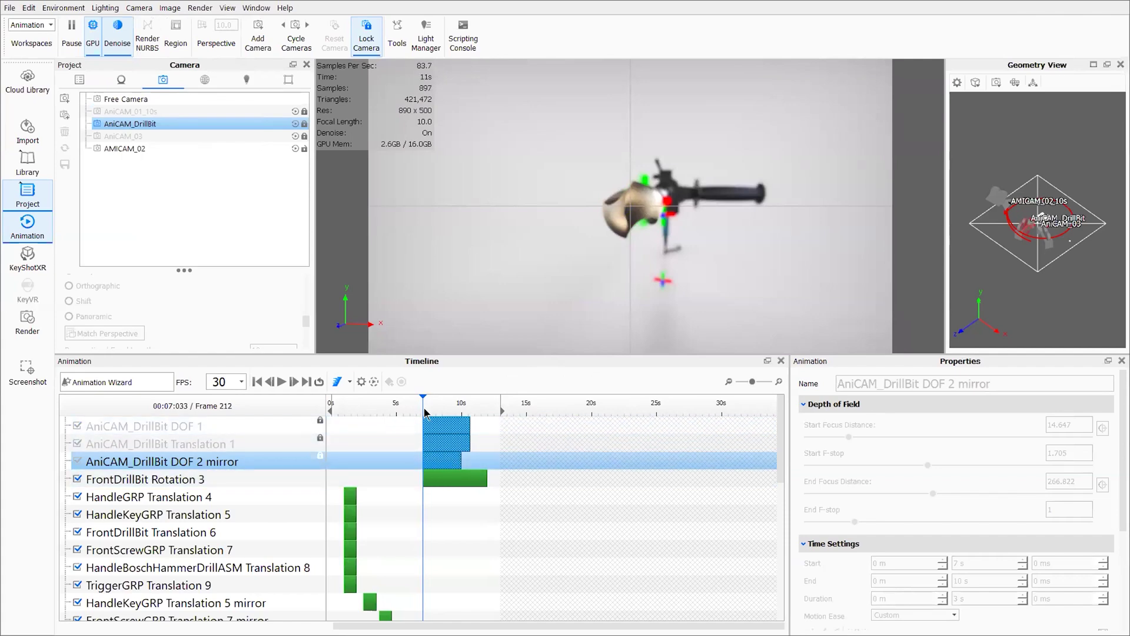
mouse_move(421, 402)
mouse_down()
mouse_move(474, 406)
mouse_move(418, 411)
mouse_up()
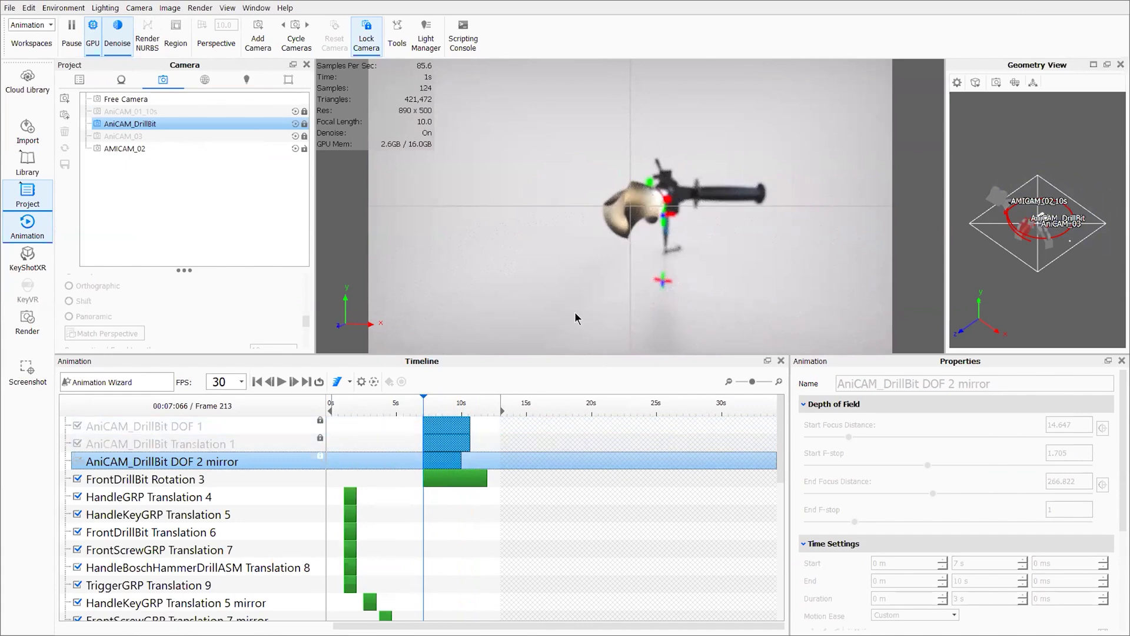
click(442, 476)
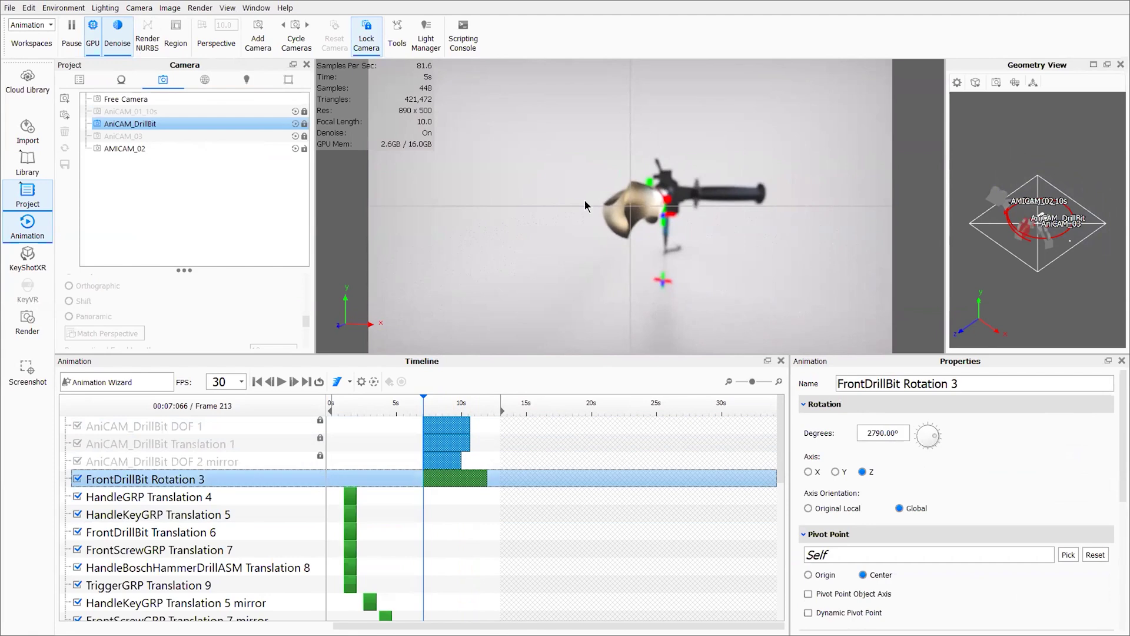
Look through the drill parts in the scene tree and search it for "Bit".
click(79, 79)
scroll(251, 178, down, 5)
scroll(250, 176, down, 1)
click(179, 145)
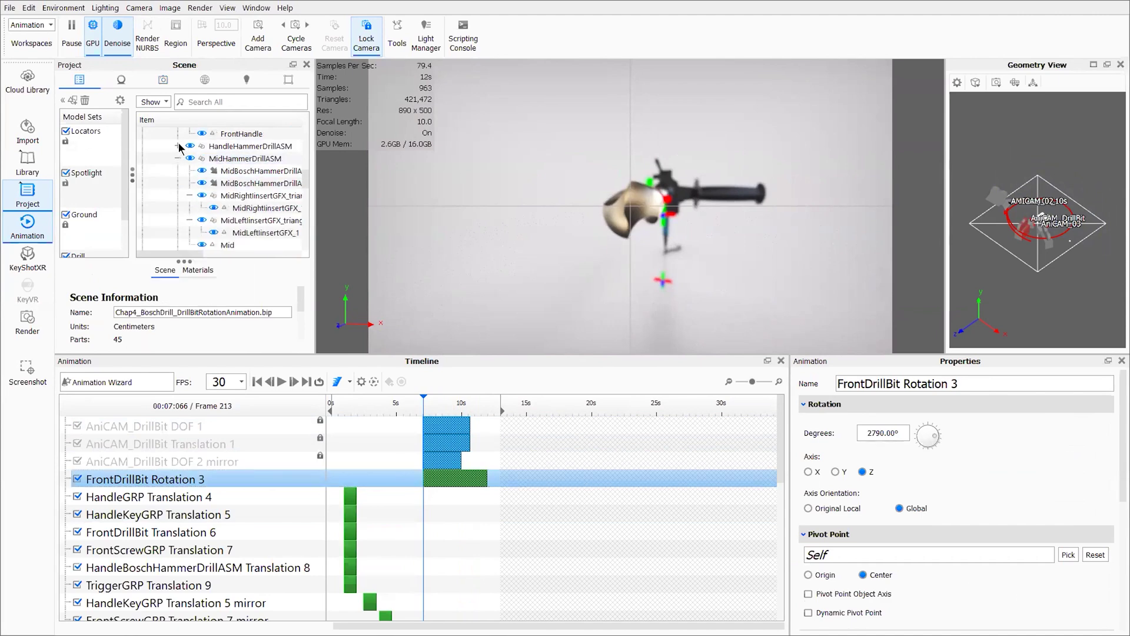
scroll(224, 171, down, 3)
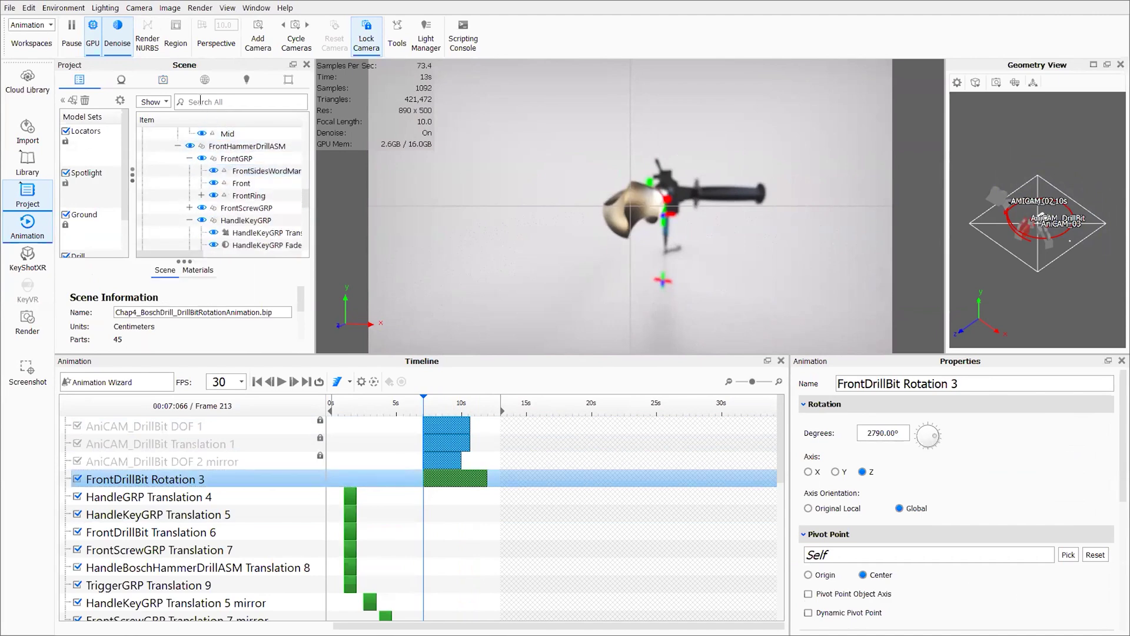
text(Bit)
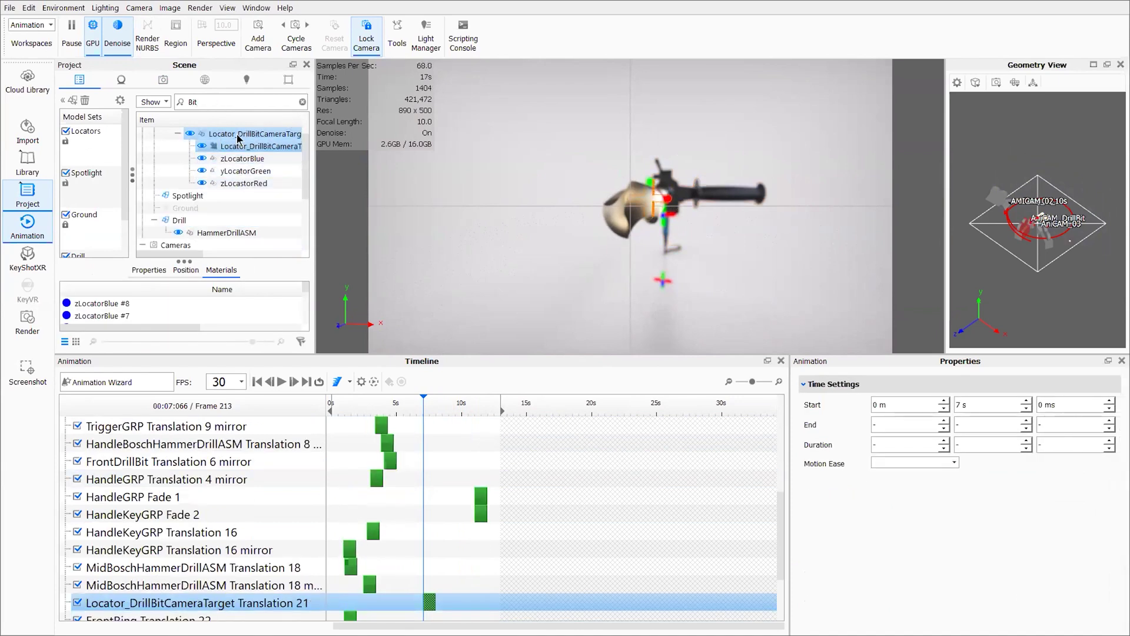
Inspect the translation and time settings of the Locator_DrillBitCameraTarget animation in the scene tree.
scroll(236, 135, up, 1)
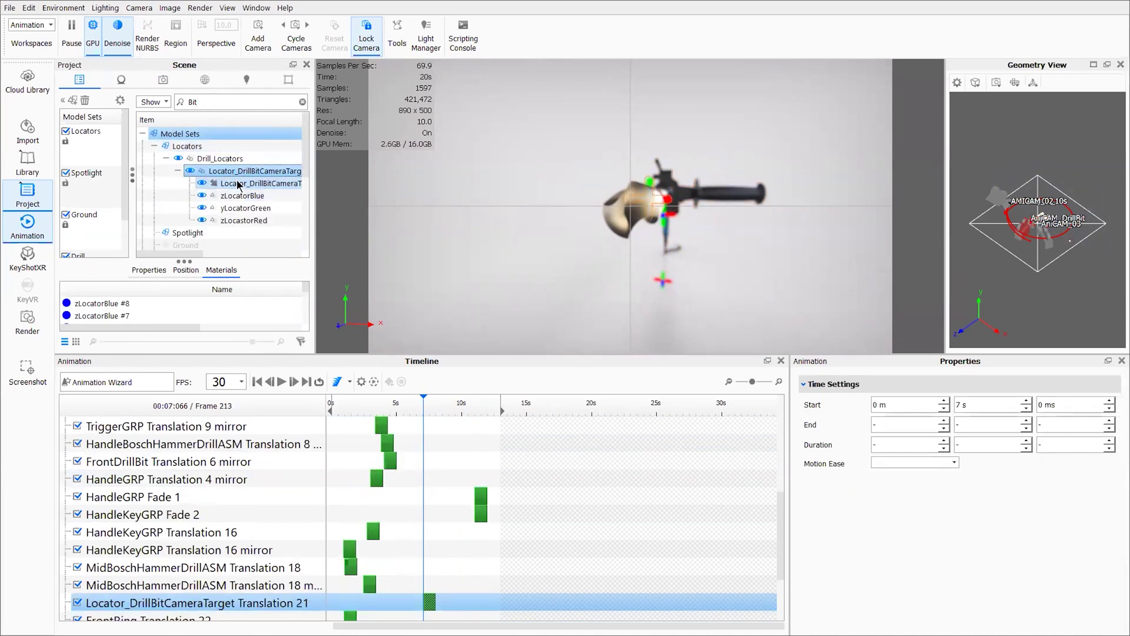
scroll(239, 185, down, 1)
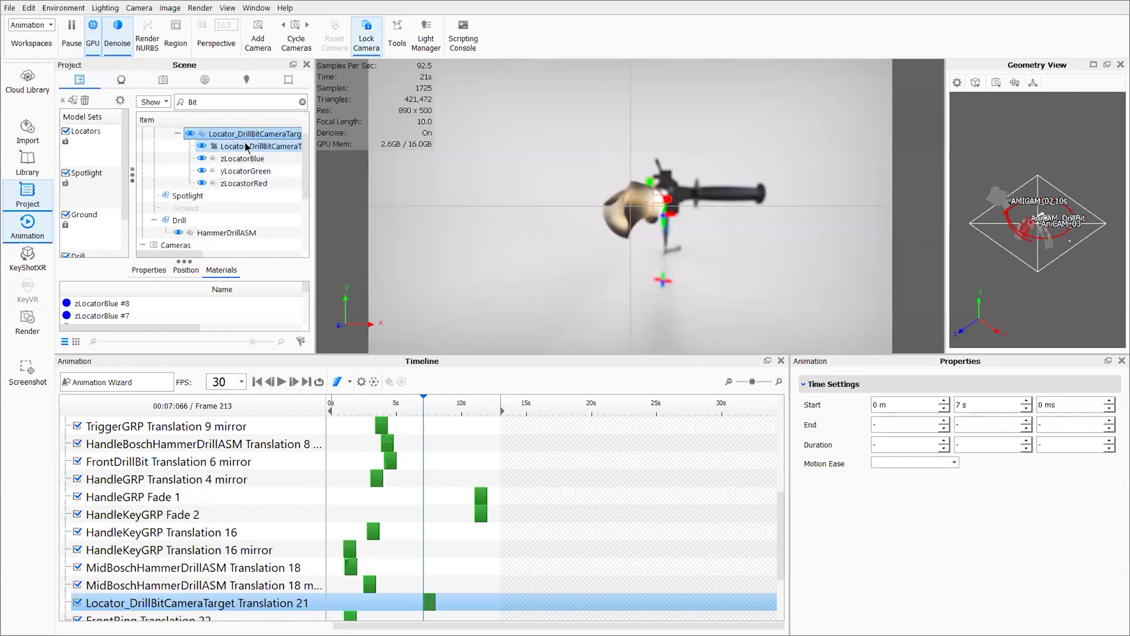
click(246, 150)
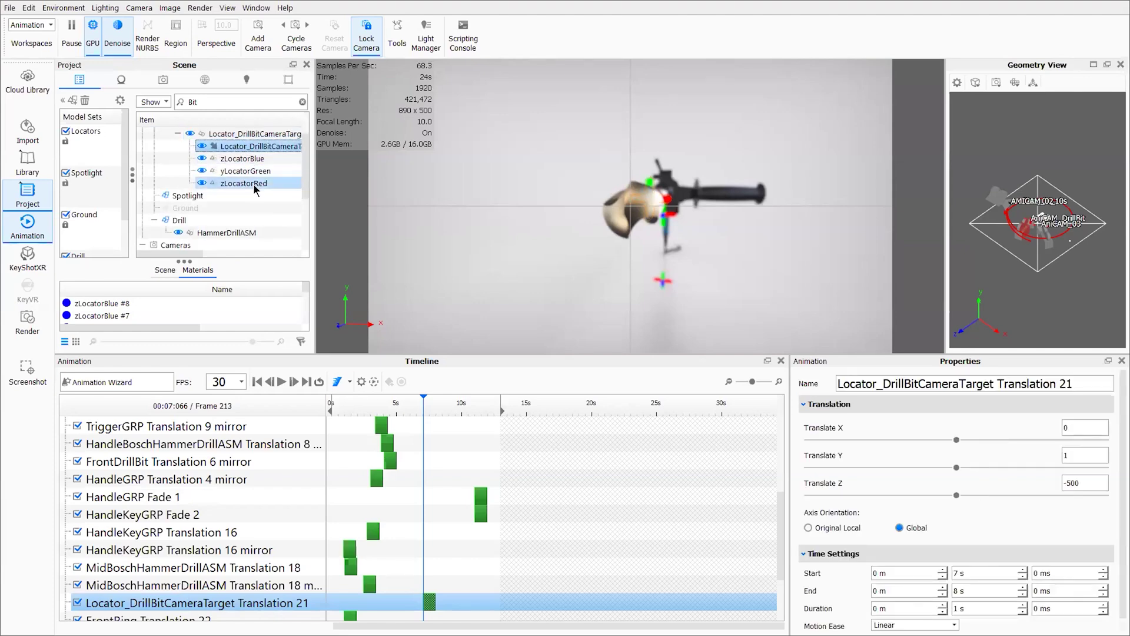
scroll(253, 185, down, 2)
scroll(229, 146, up, 2)
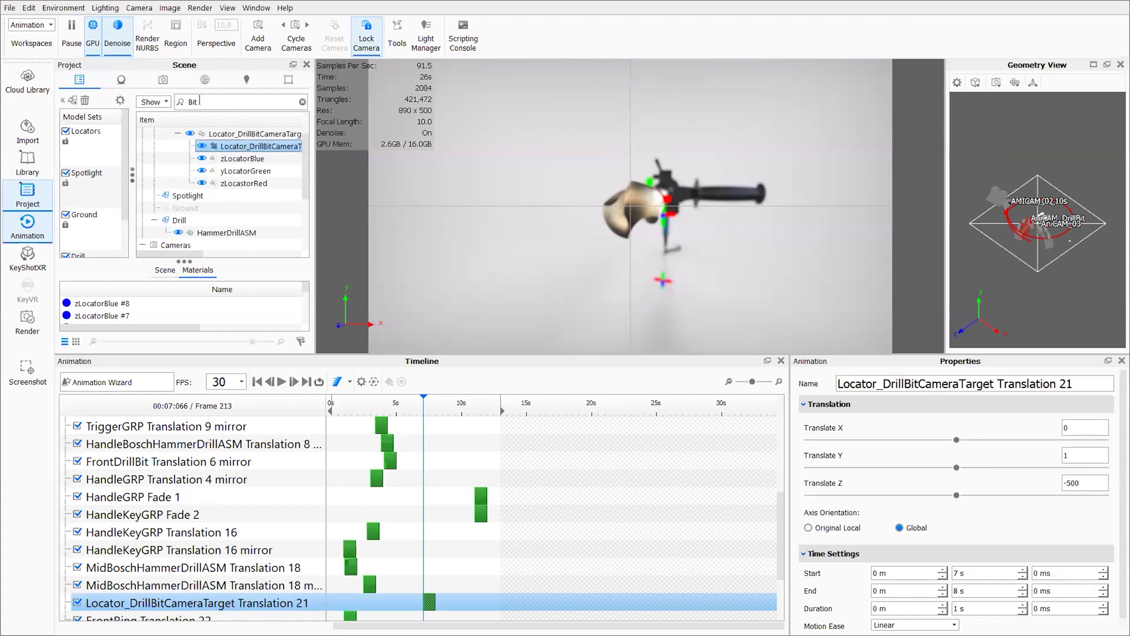
Clear the scene search and collapse the Locators group to reach the FrontDrillBit part in the scene tree.
click(303, 102)
scroll(278, 151, up, 3)
click(155, 146)
click(154, 157)
scroll(225, 184, down, 1)
scroll(227, 188, down, 3)
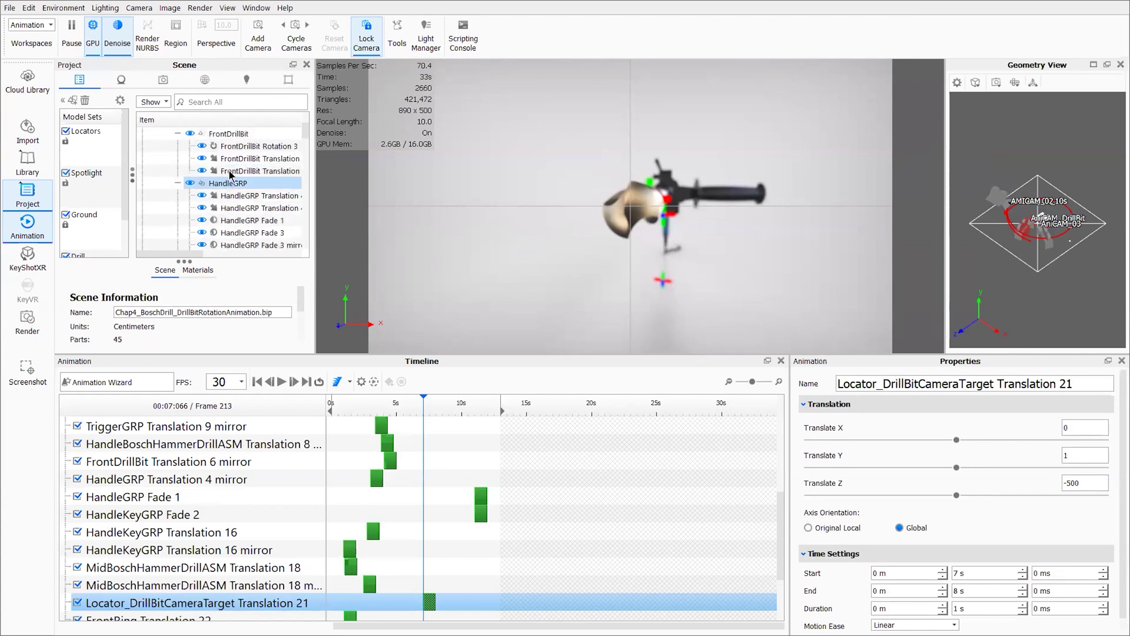
Inspect FrontDrillBit's rotation and translation animations, collapsing the HandleGRP group below it.
click(226, 133)
click(177, 183)
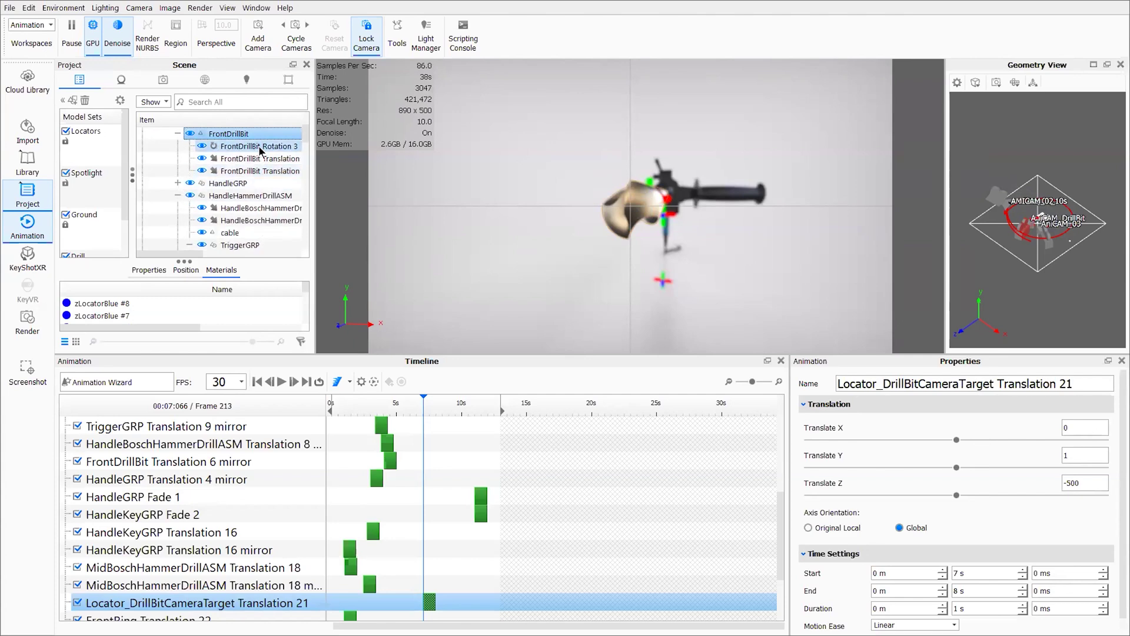
click(233, 148)
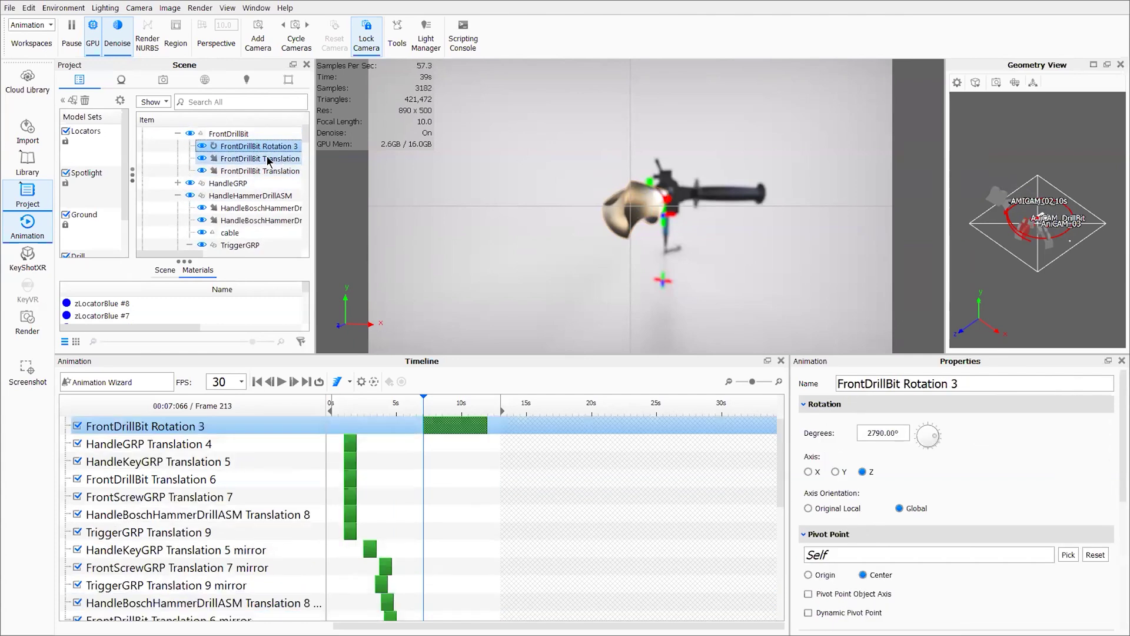
click(265, 171)
click(259, 159)
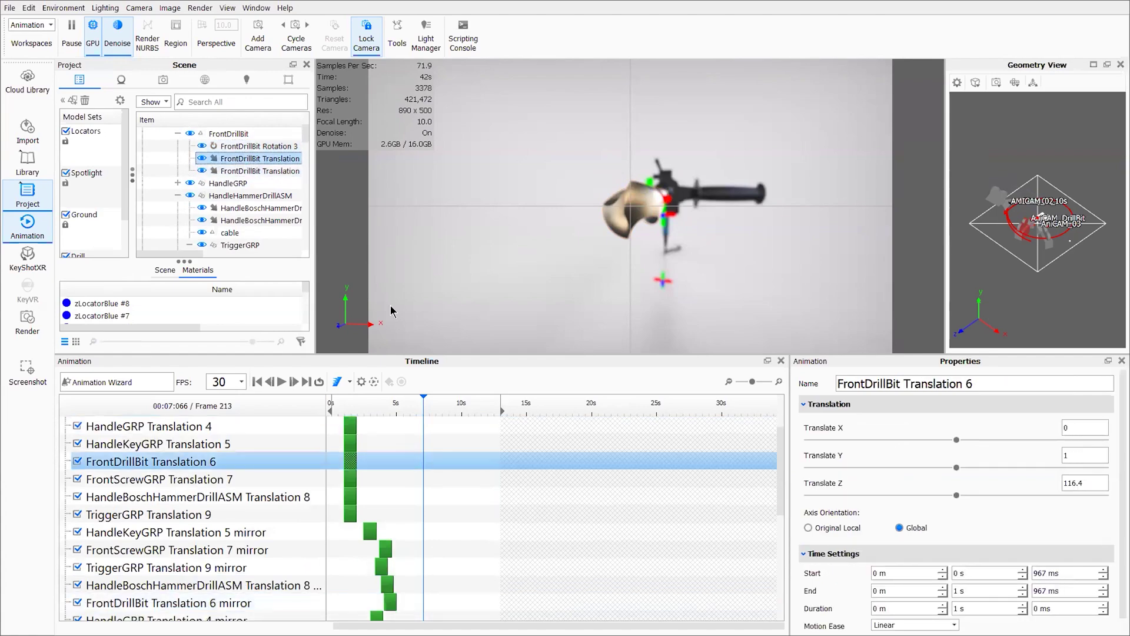
Move the timeline to about 3.8 s and make AniCAM_01_10s the selected camera.
drag(407, 400, 381, 401)
click(159, 79)
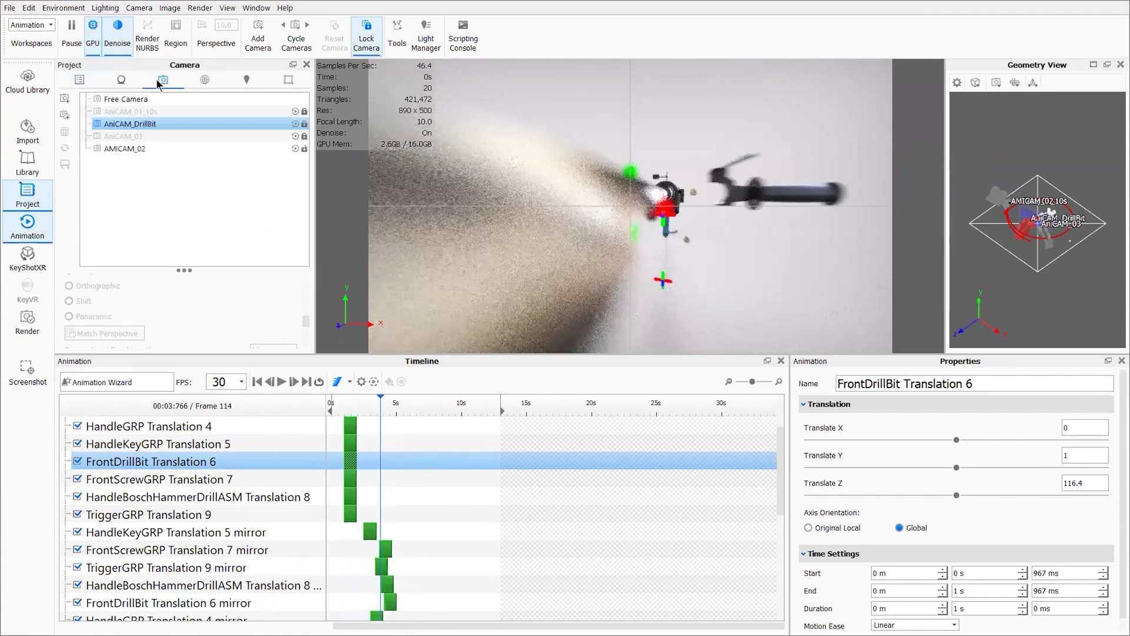
click(137, 109)
Scrub the timeline between about 3.6 s and 9.5 s to review the camera moves, ending at about 4.7 s.
drag(380, 398, 420, 400)
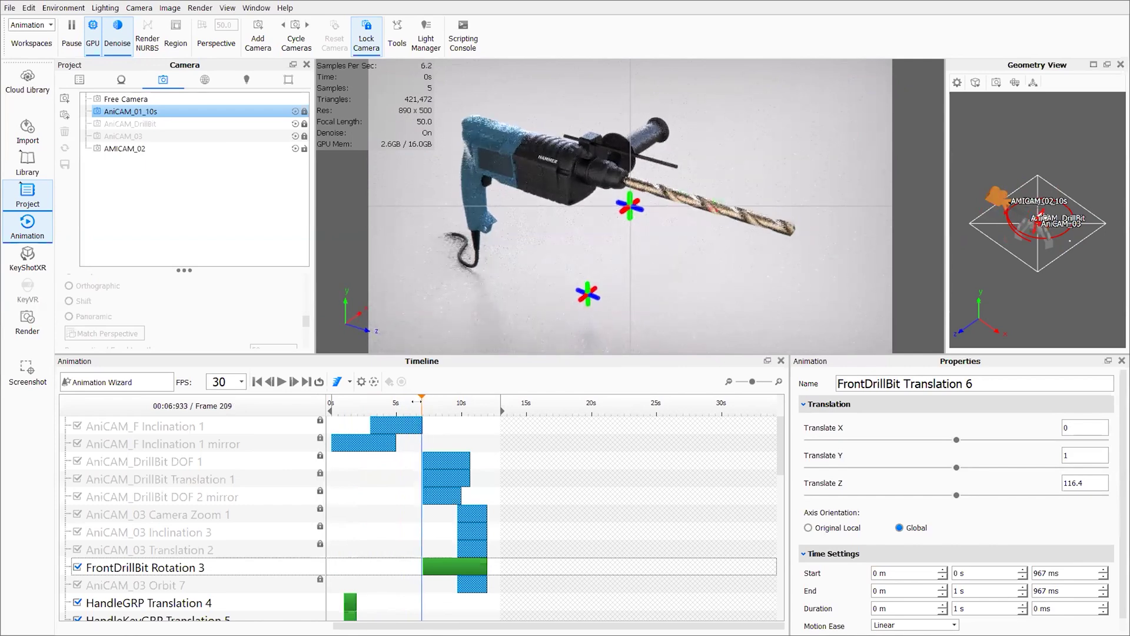
drag(417, 401, 444, 398)
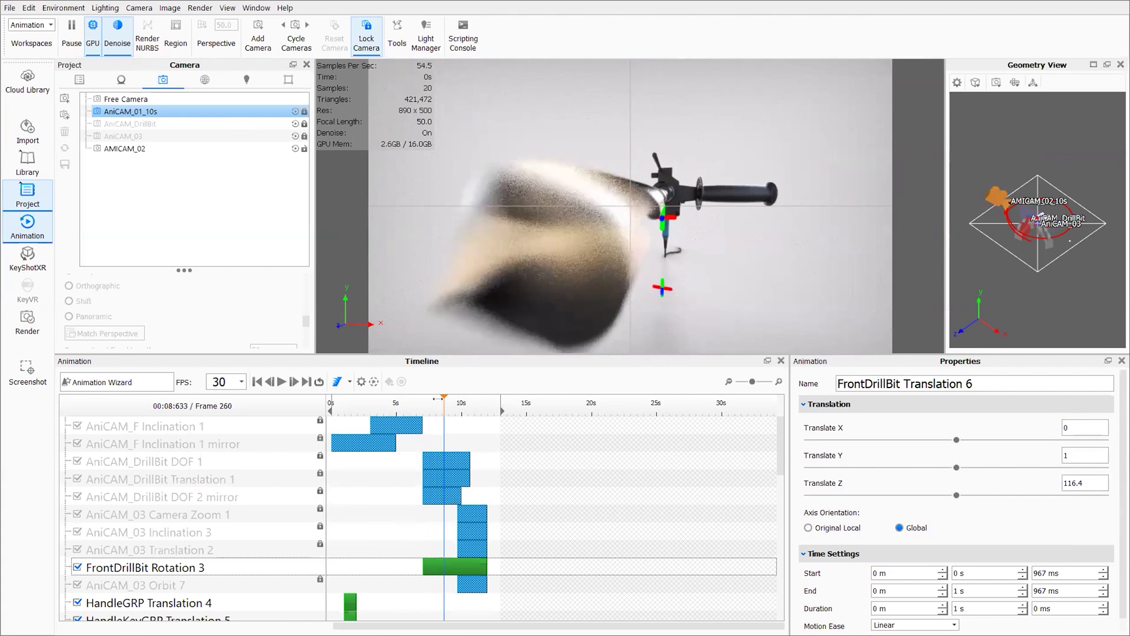
click(350, 382)
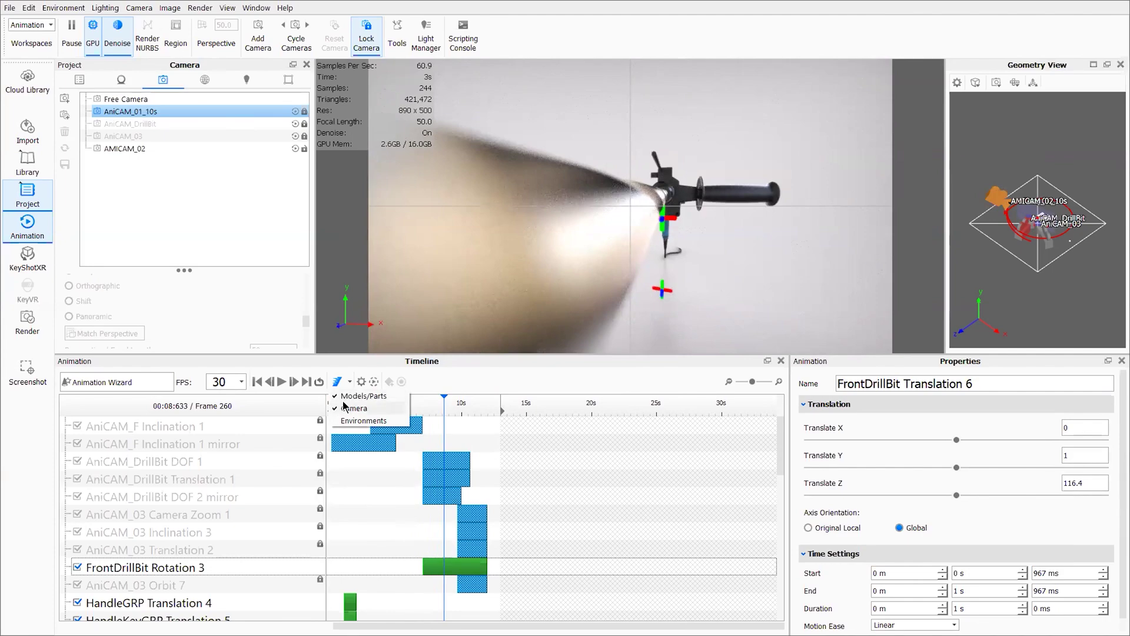
click(442, 405)
mouse_move(443, 401)
mouse_down()
mouse_move(462, 403)
mouse_move(421, 402)
mouse_move(481, 402)
mouse_move(456, 403)
mouse_up()
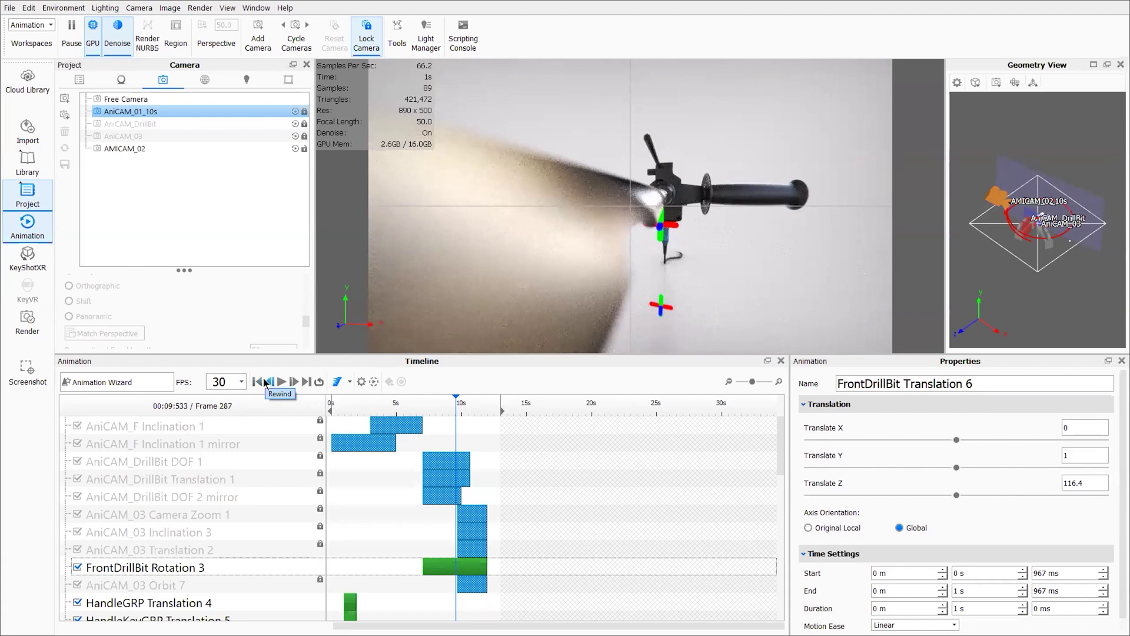
drag(455, 404, 372, 406)
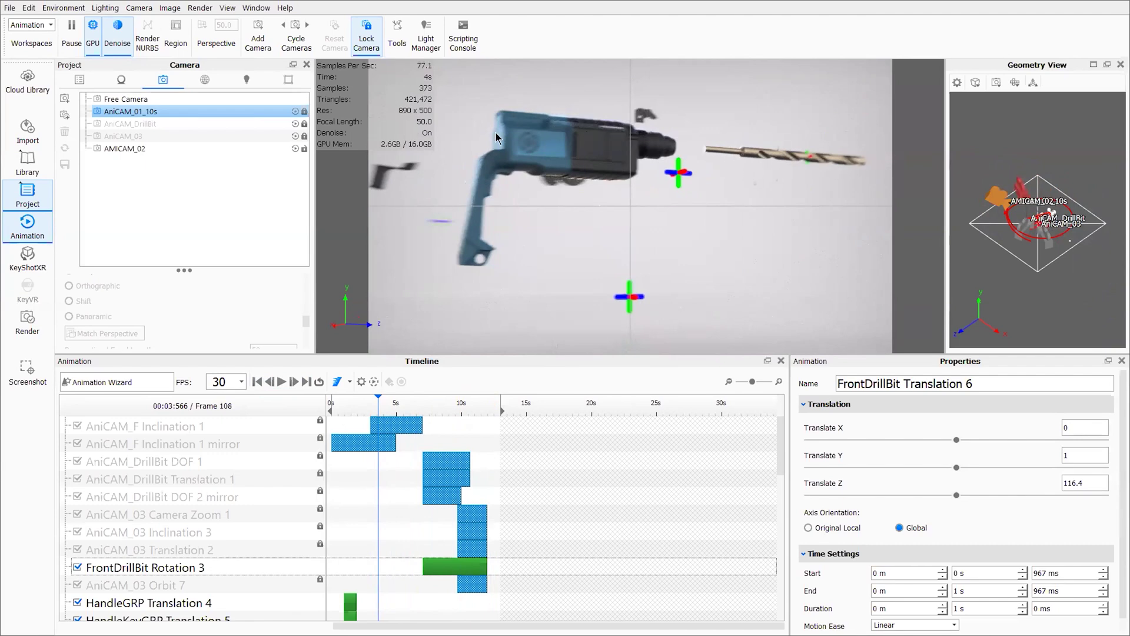
drag(378, 398, 393, 478)
Examine the settings of the HandleKeyGRP, FrontScrewGRP and TriggerGRP mirror translations and the first FrontDrillBit and FrontScrewGRP translations.
scroll(389, 528, down, 4)
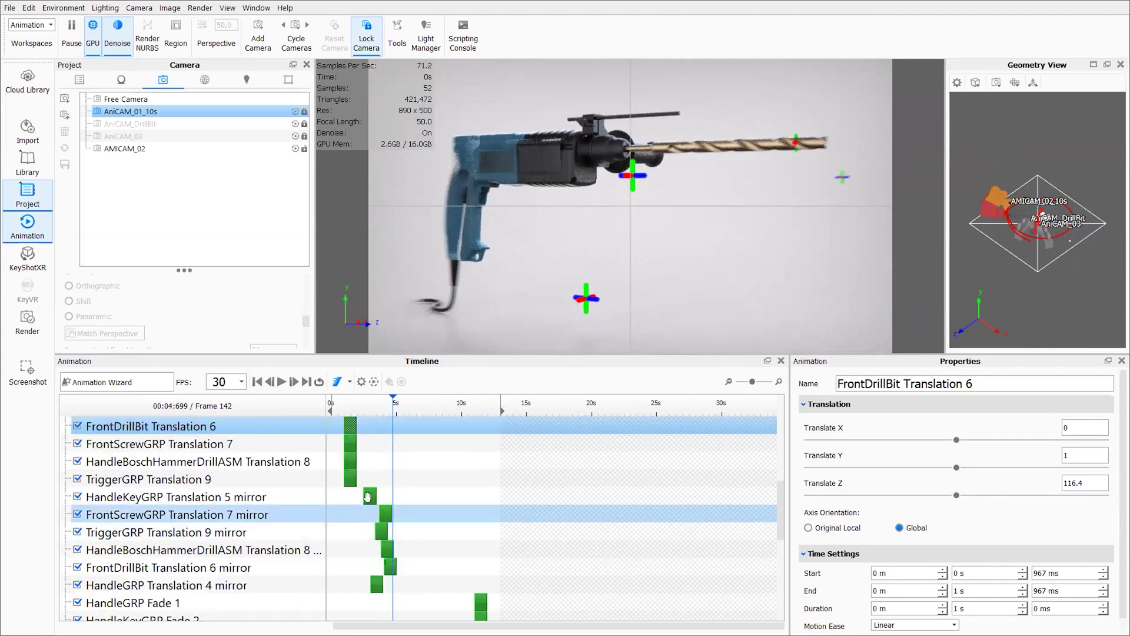
click(366, 496)
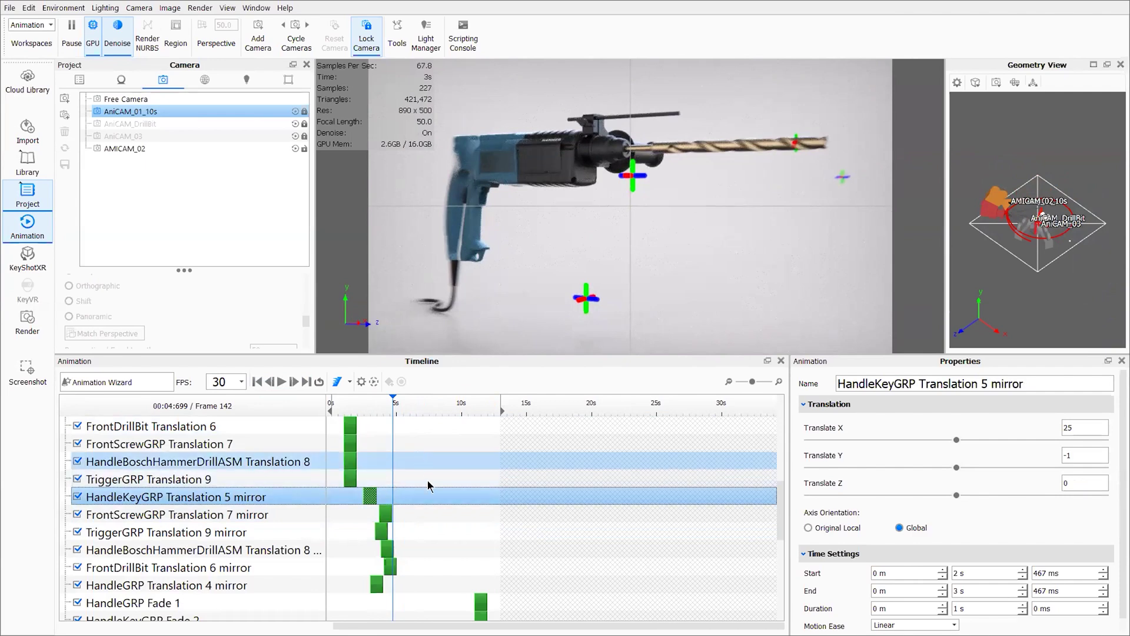
scroll(906, 521, down, 1)
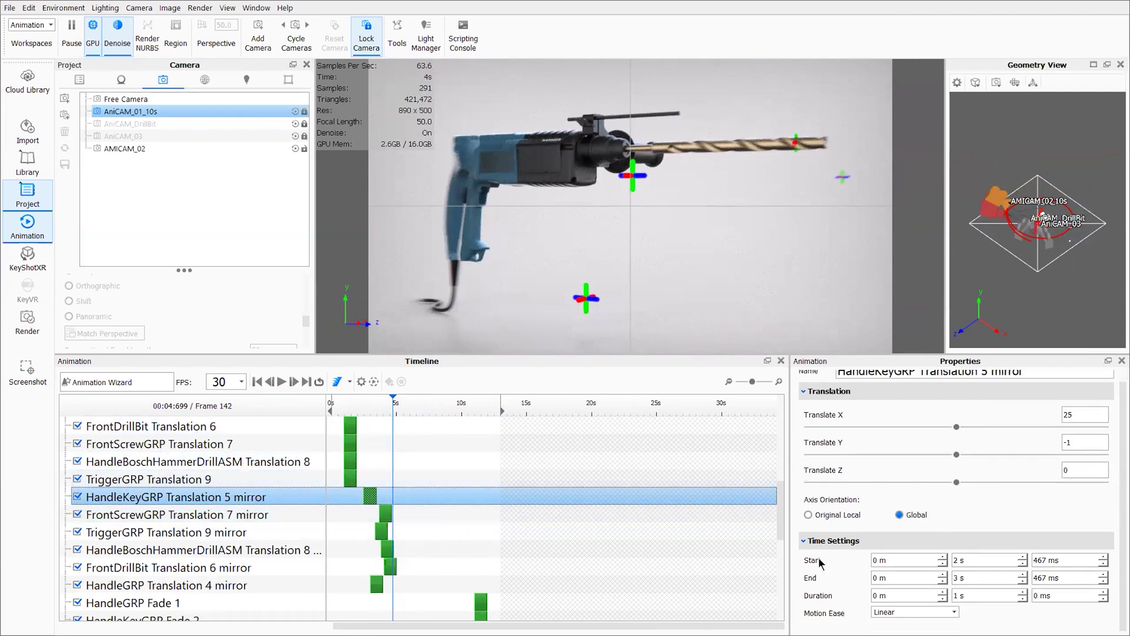
click(384, 507)
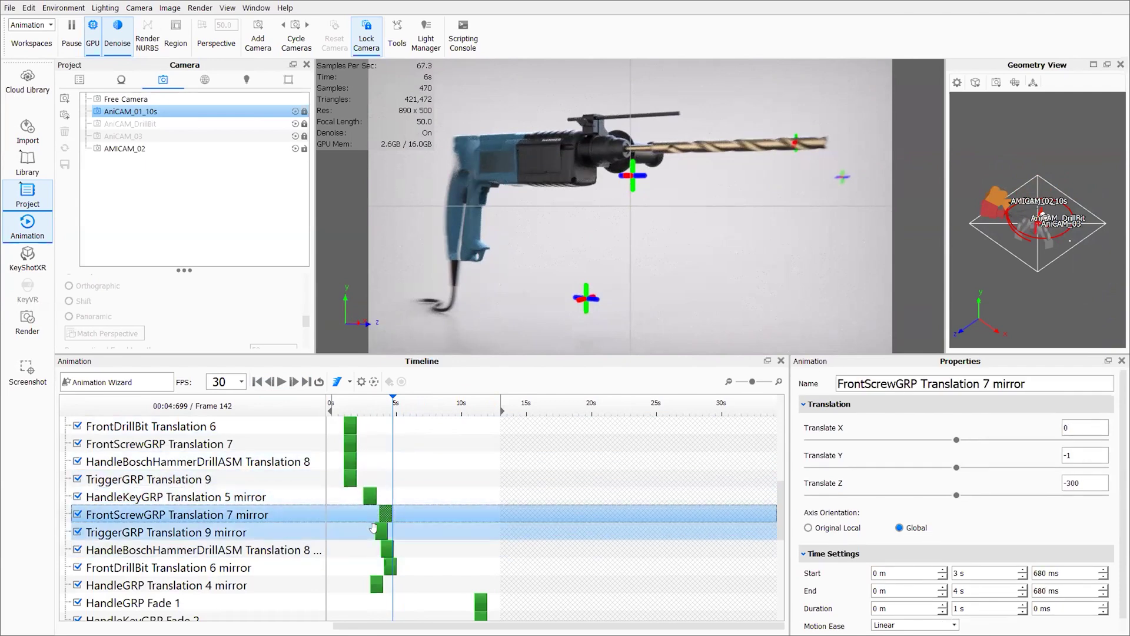
click(375, 528)
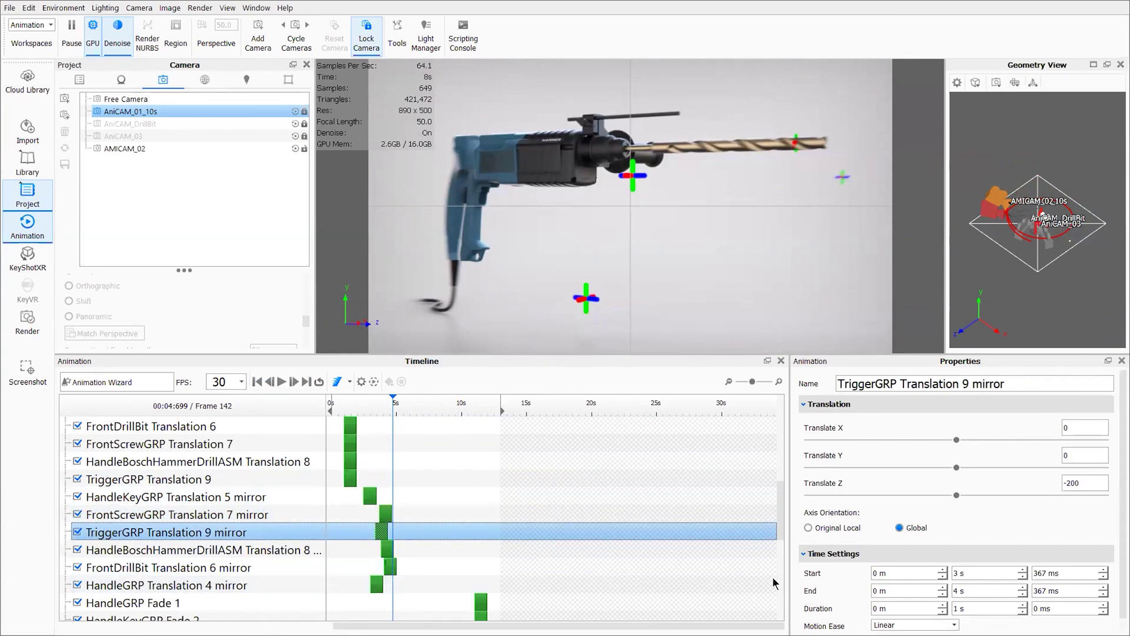
click(348, 421)
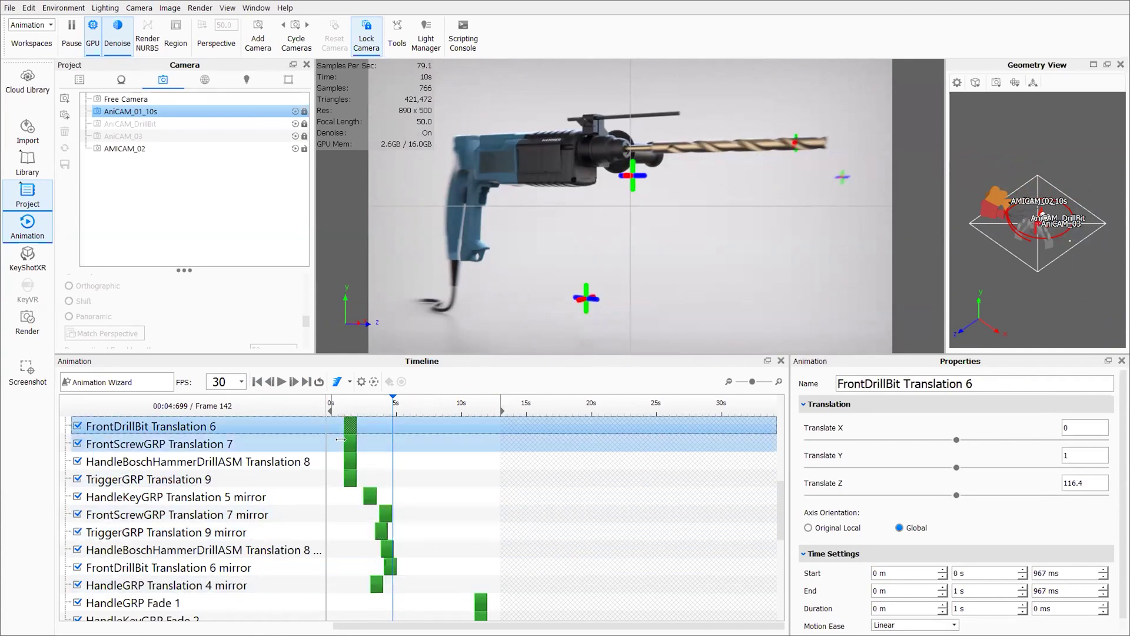
click(346, 443)
Examine the time settings and motion ease curves of Camera 2 Orbit 9 and Camera 2 Inclination 6.
scroll(447, 495, down, 5)
click(449, 495)
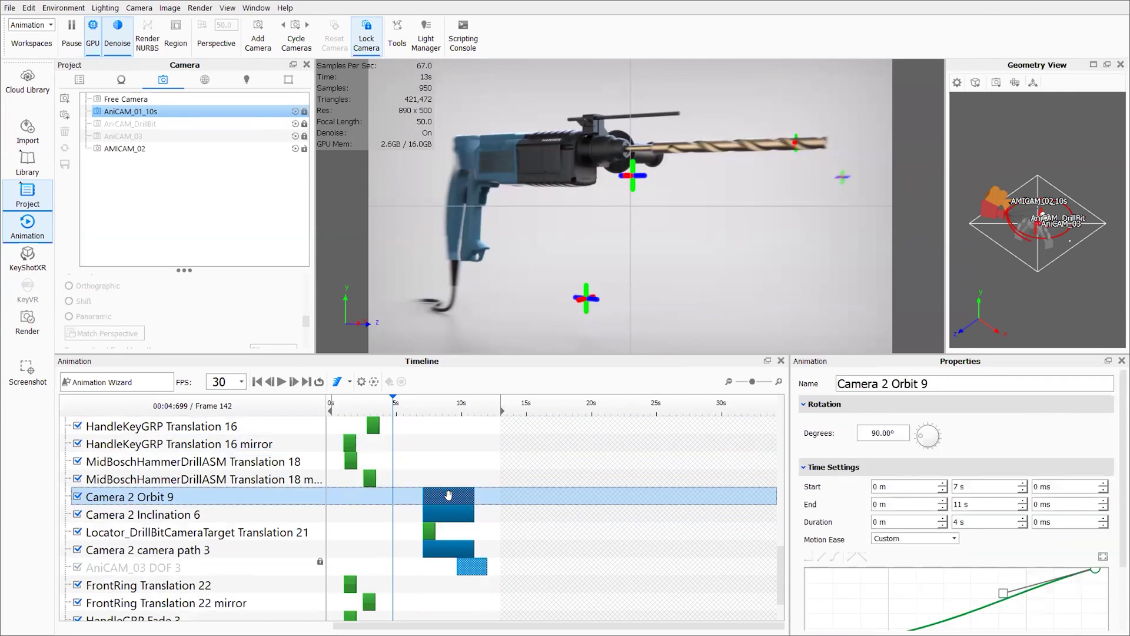
scroll(1052, 450, down, 2)
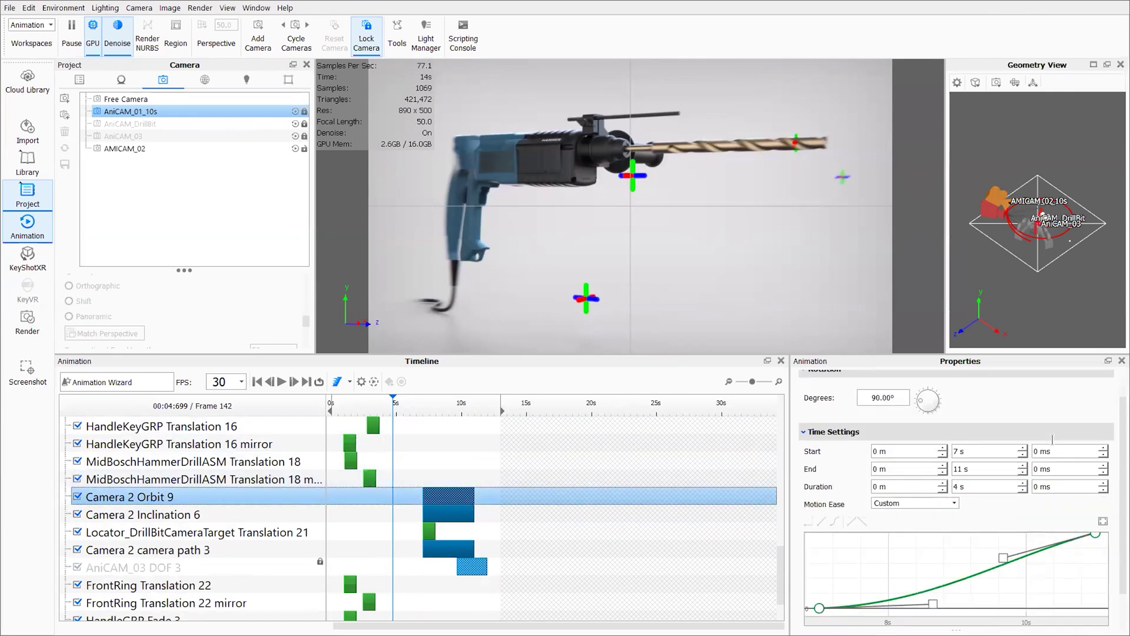
scroll(963, 517, down, 1)
ctrl+click(437, 510)
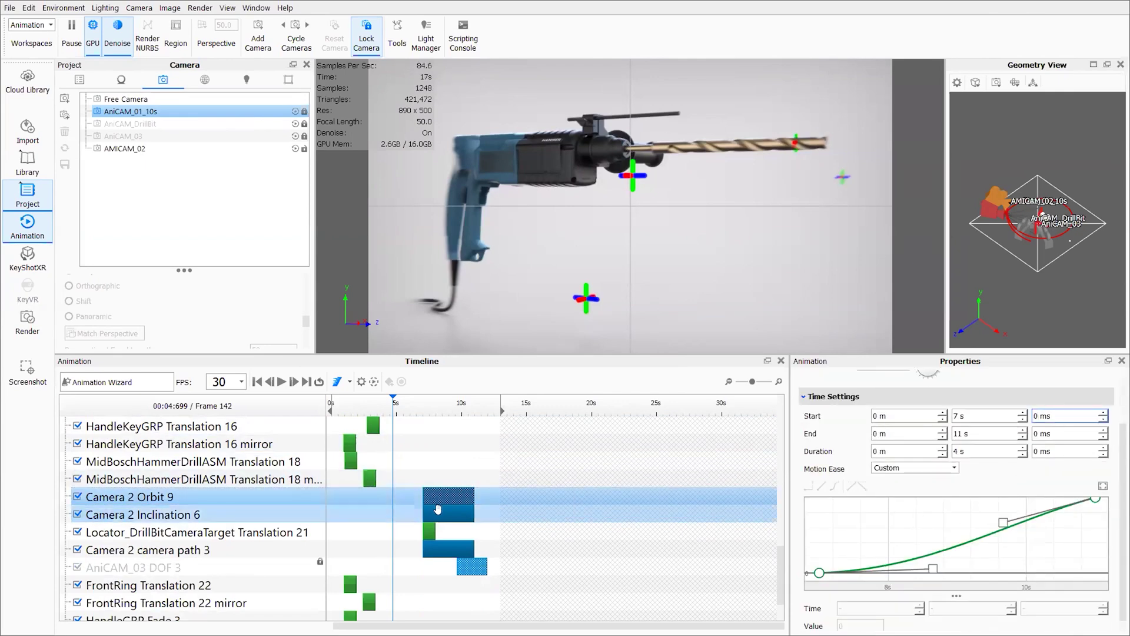
click(436, 509)
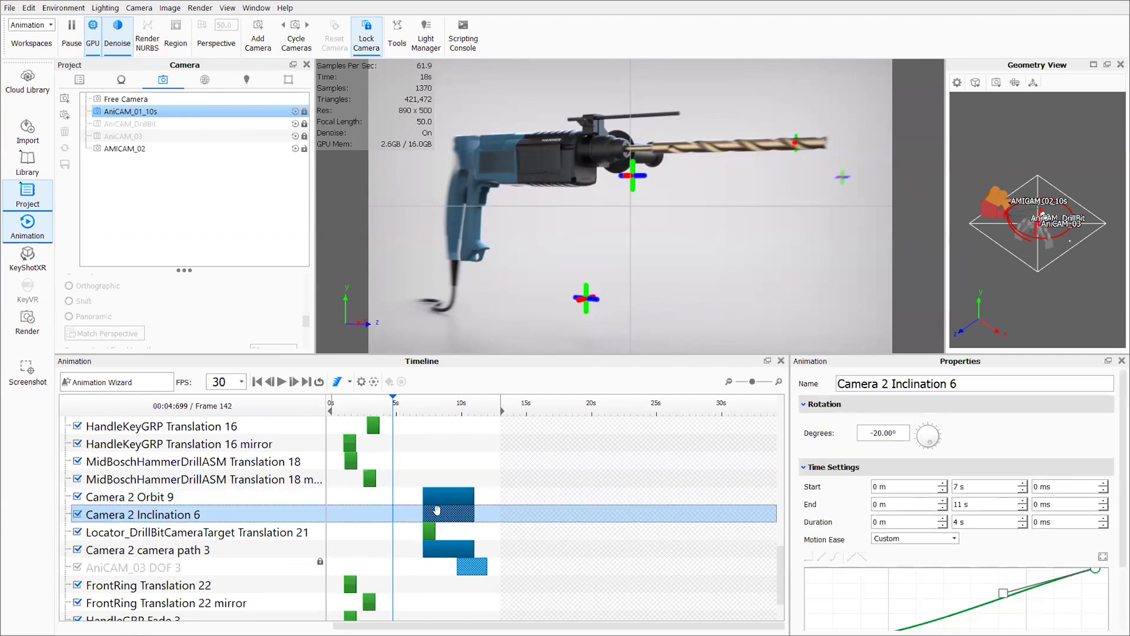
scroll(1087, 452, down, 2)
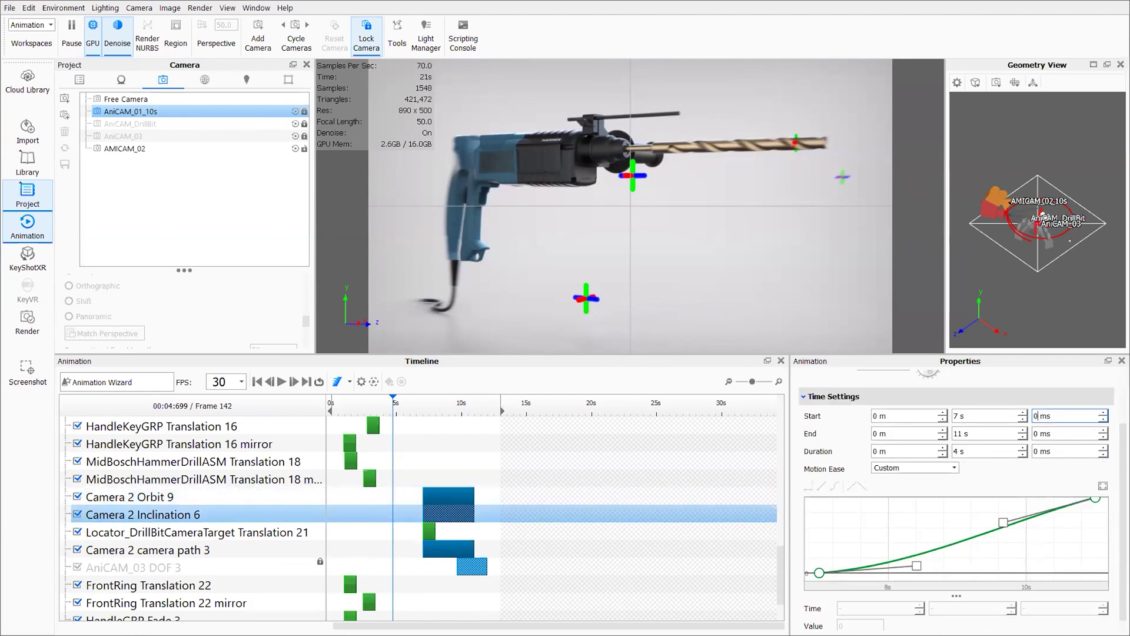
Compare the Camera 2 Orbit 9, Inclination 6 and camera path 3 animations, ending on Camera 2 Orbit 9.
ctrl+click(440, 500)
ctrl+click(440, 500)
ctrl+click(442, 498)
click(446, 496)
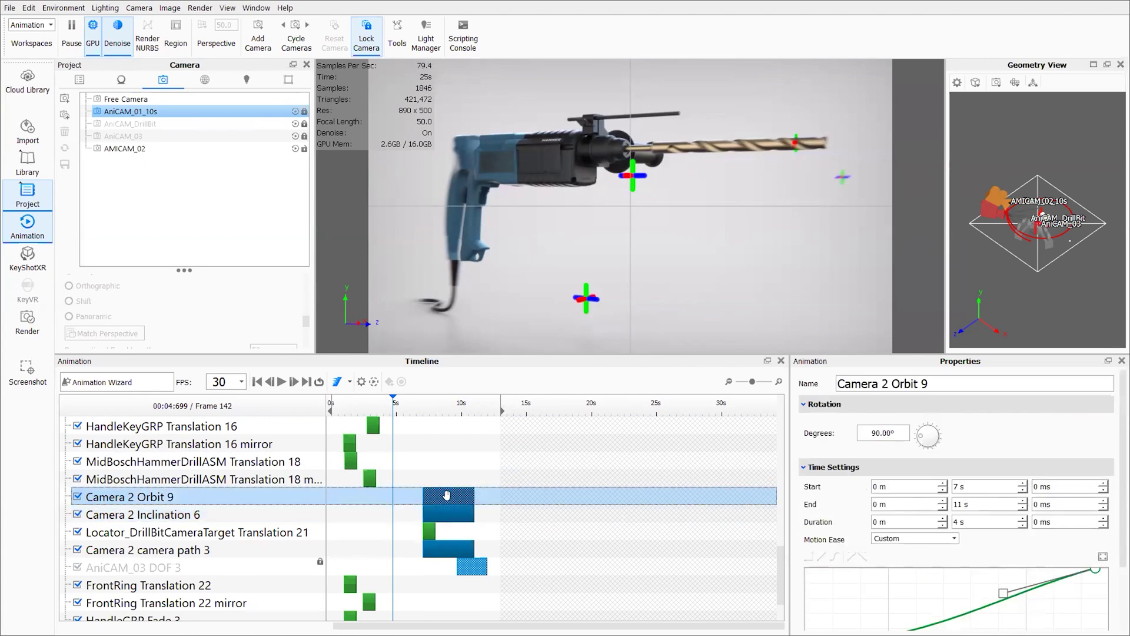
click(448, 509)
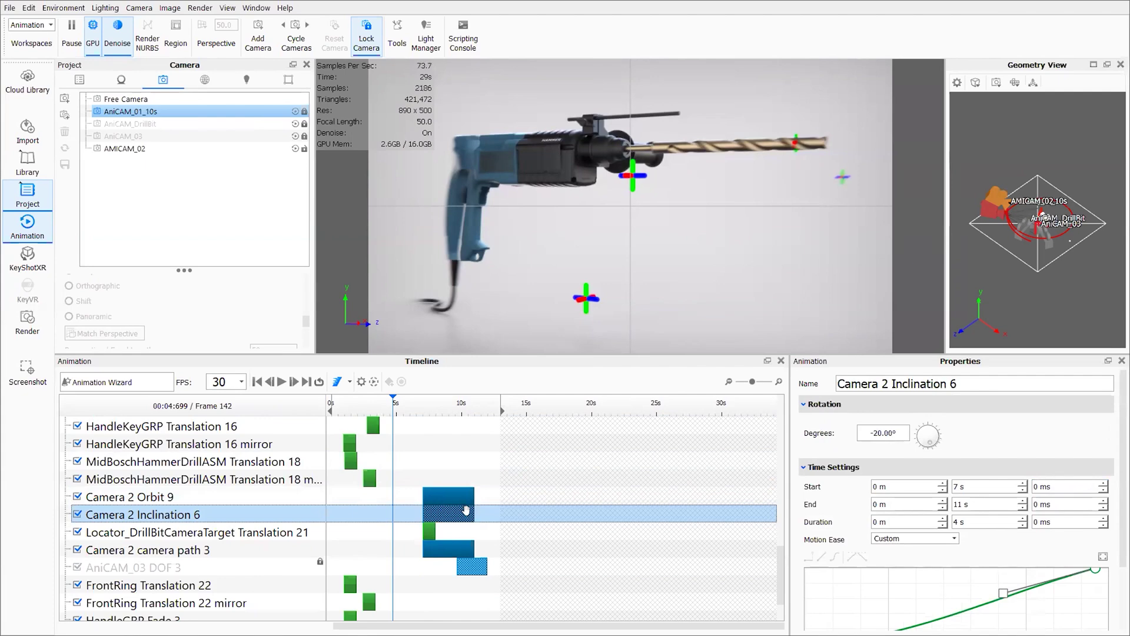
click(449, 546)
click(449, 496)
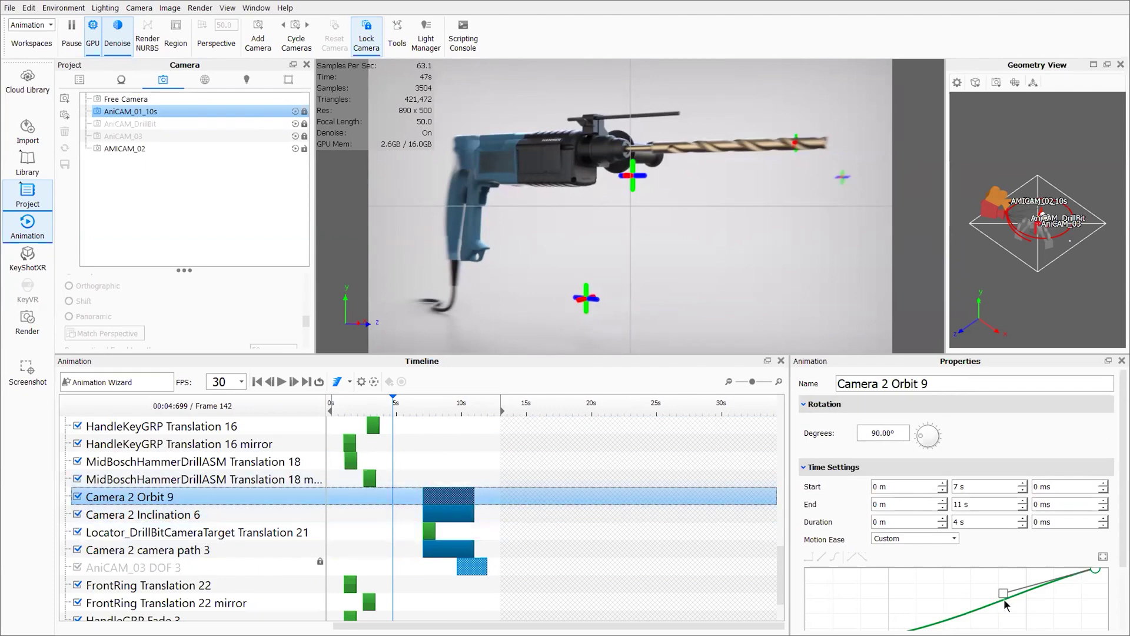
Keep Camera 2 Orbit 9's motion ease at Custom, fit the curve to view and raise its end handle slightly.
click(934, 539)
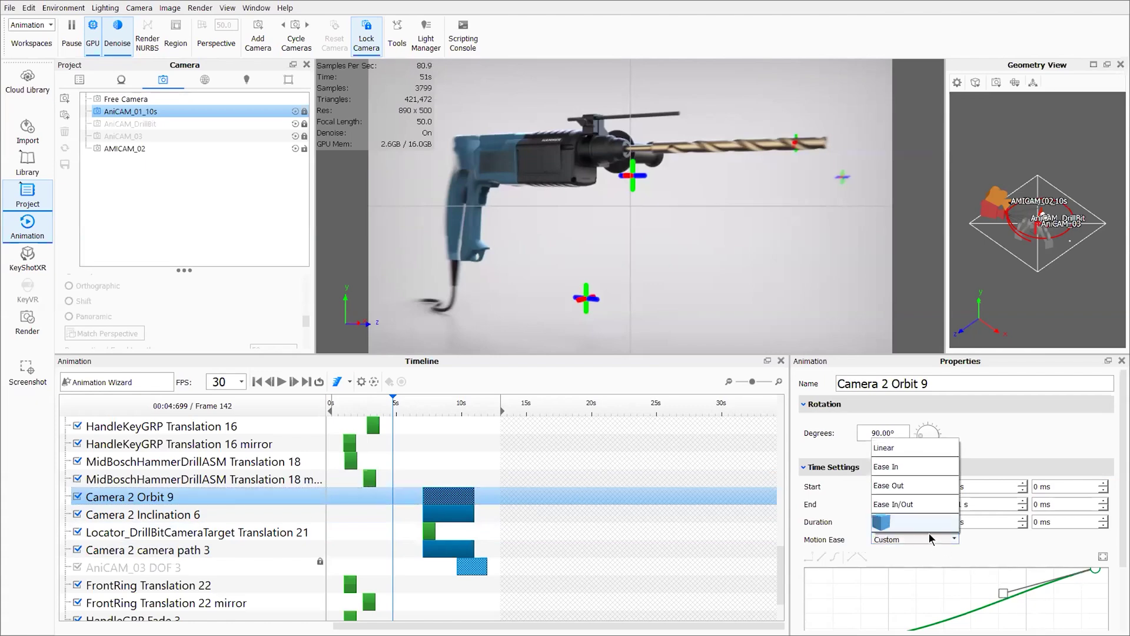
click(892, 535)
scroll(1045, 545, down, 3)
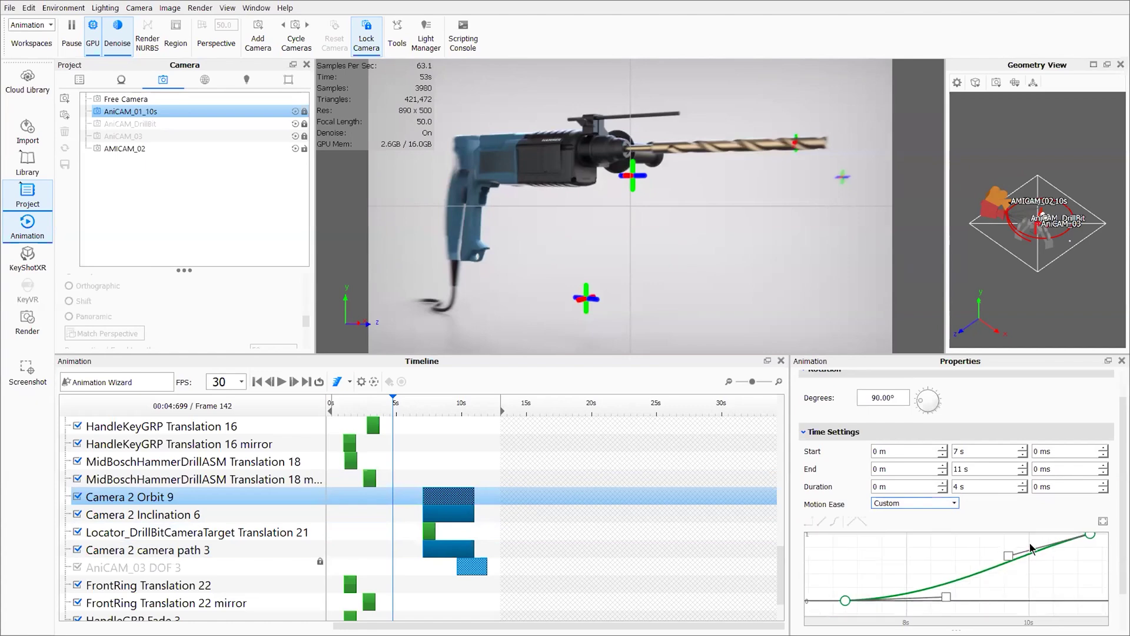
click(1103, 520)
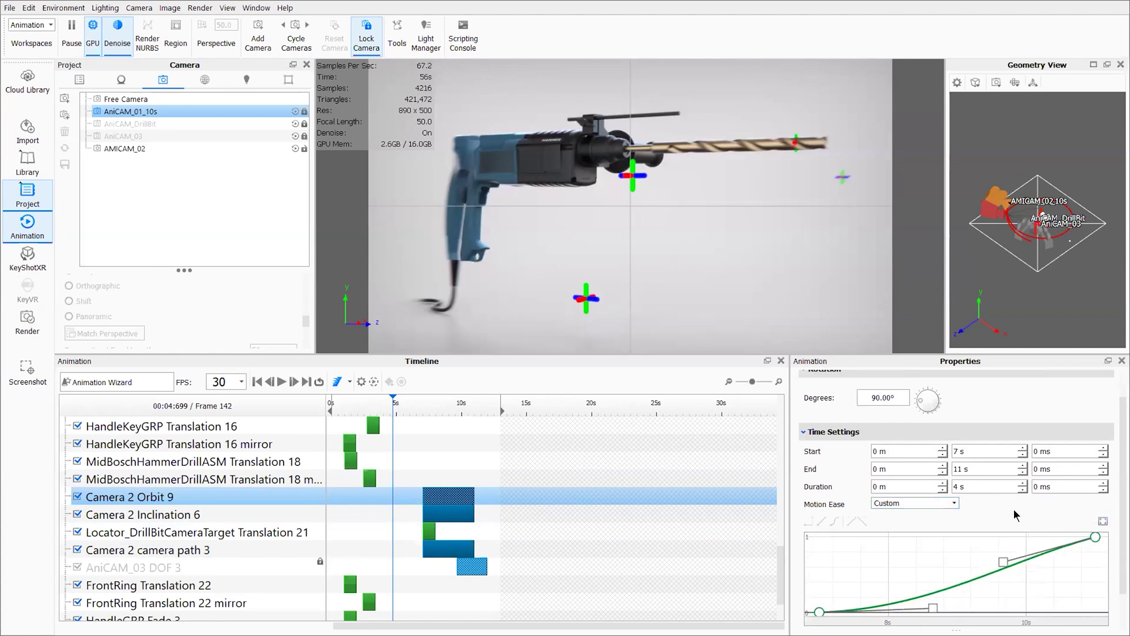
scroll(1014, 509, down, 2)
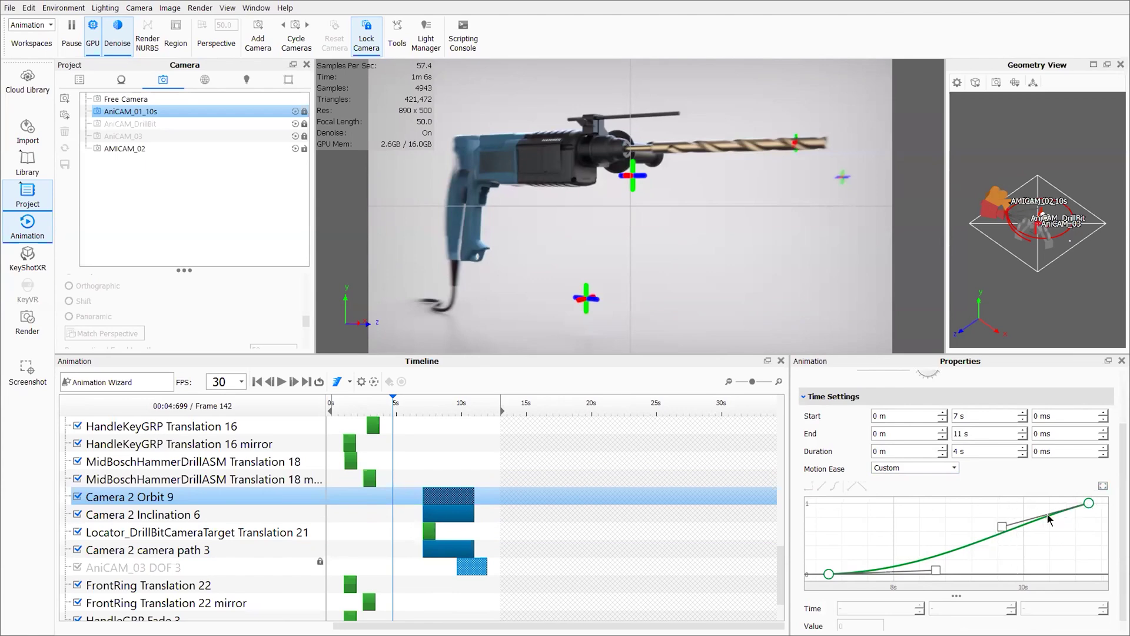
click(1001, 527)
drag(999, 523, 1002, 521)
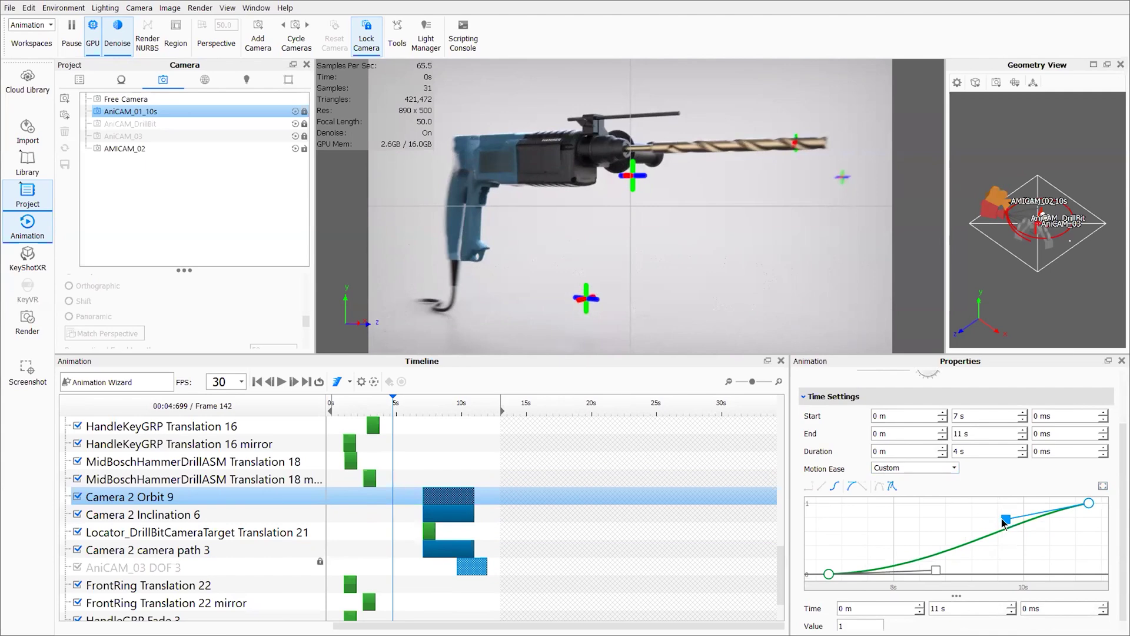
Move the timeline to 7 s, the start of Camera 2 Orbit 9, and view its ease curve there.
mouse_move(393, 404)
mouse_down()
mouse_move(374, 405)
mouse_move(465, 424)
mouse_move(422, 418)
mouse_up()
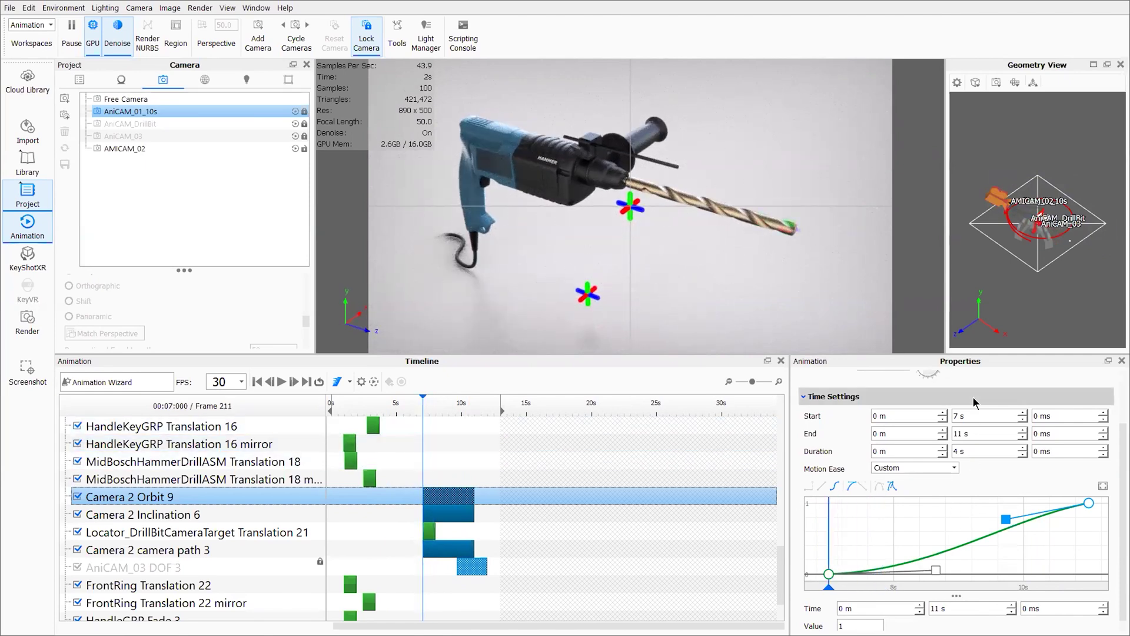
scroll(976, 394, up, 2)
scroll(976, 395, down, 1)
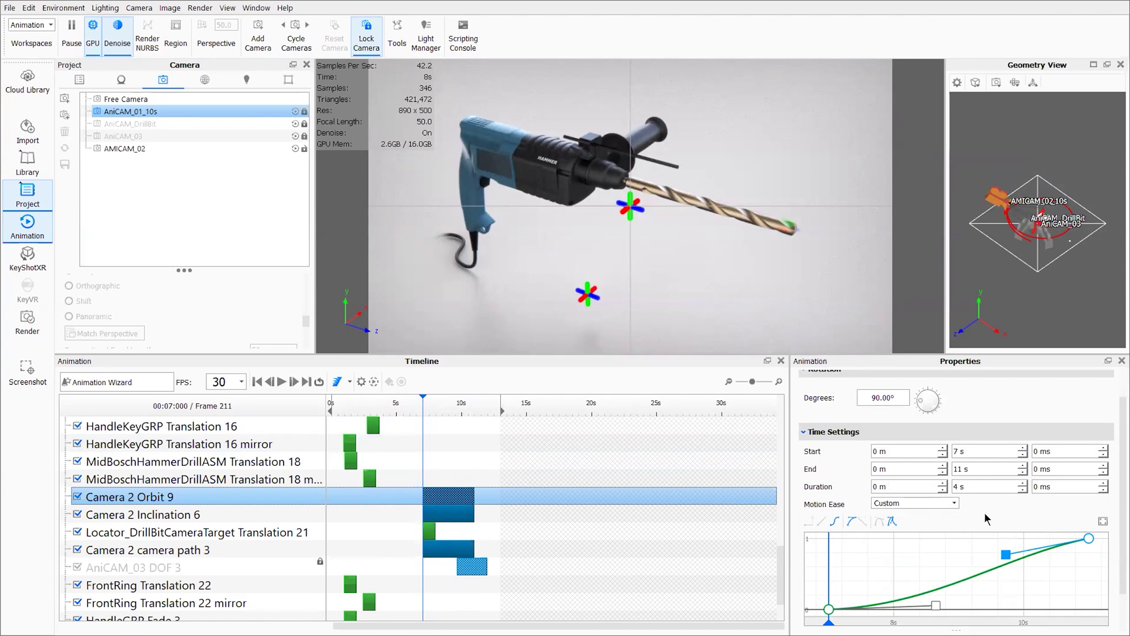
Smooth Camera 2 Orbit 9's custom ease curve by raising the end handle near value 1 and shortening the start handle to horizontal.
click(1103, 521)
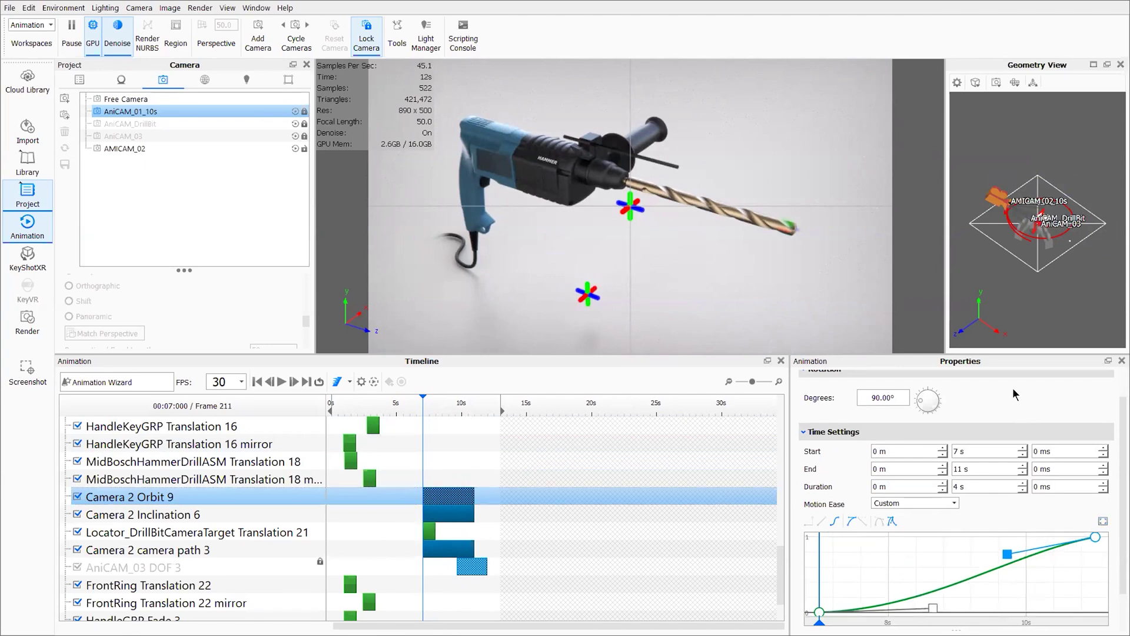
scroll(1009, 399, up, 1)
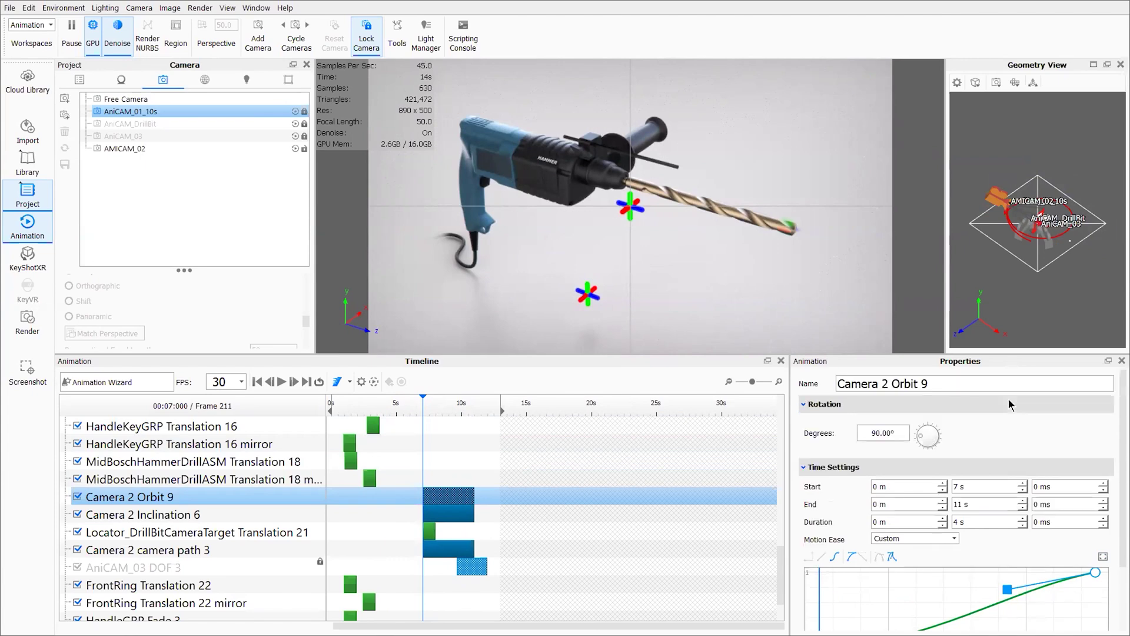
scroll(1002, 410, down, 2)
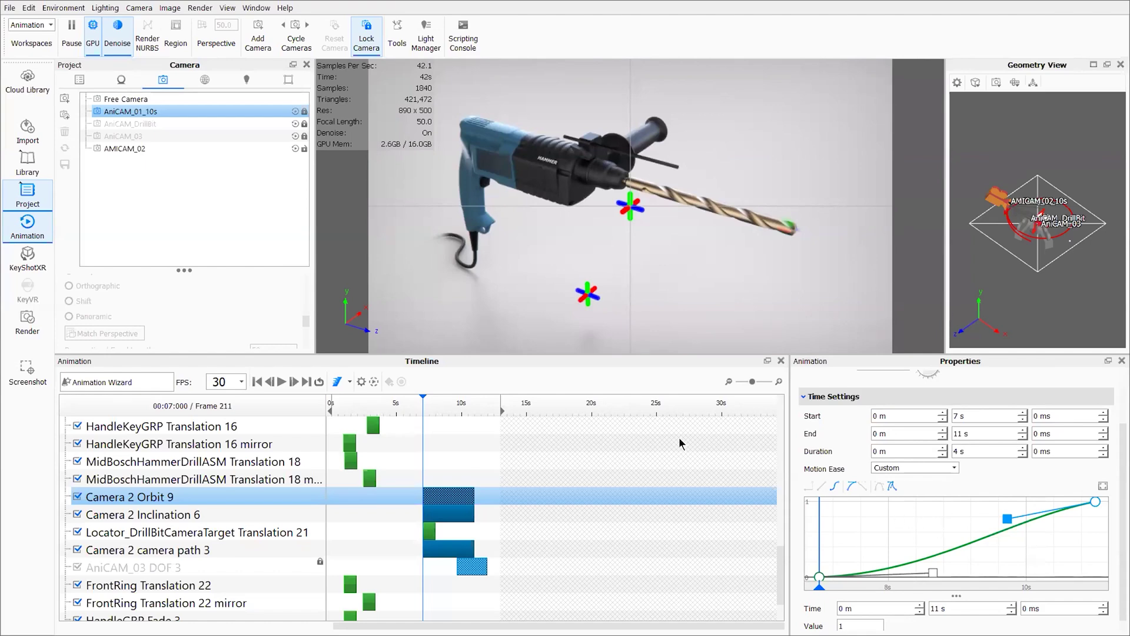
ctrl+click(235, 513)
ctrl+click(232, 511)
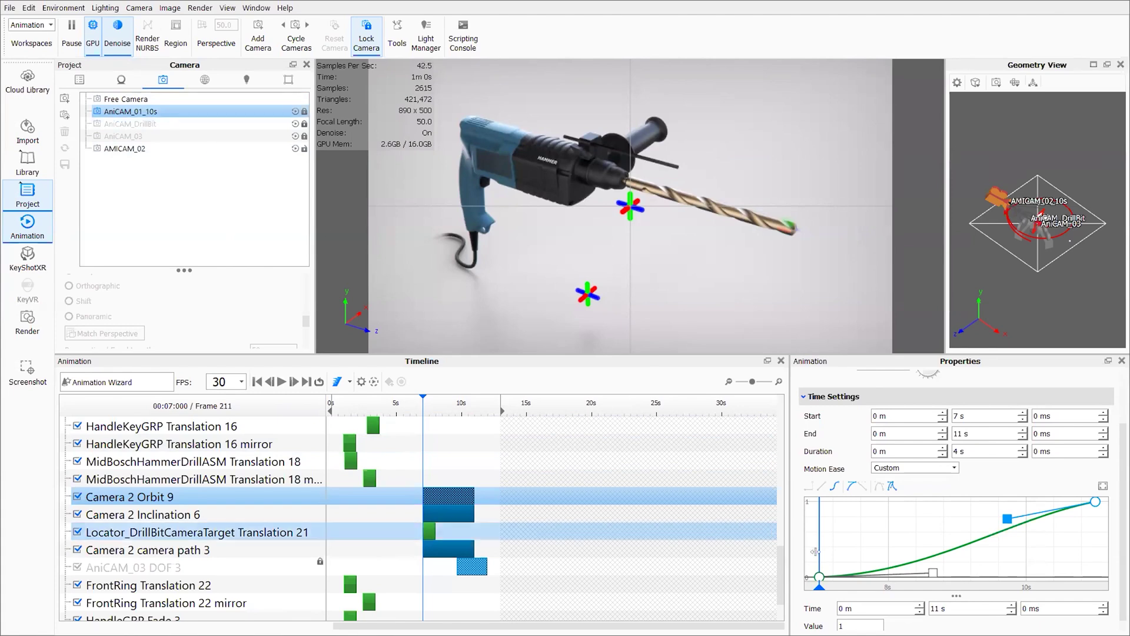
drag(1007, 519, 993, 511)
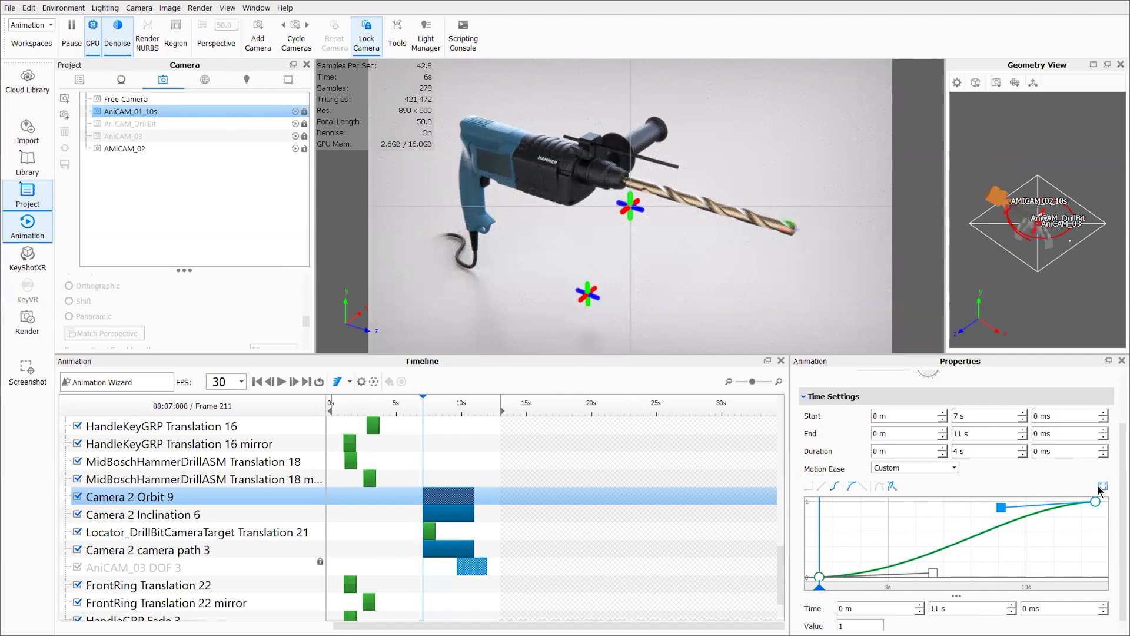
drag(1010, 262, 1059, 334)
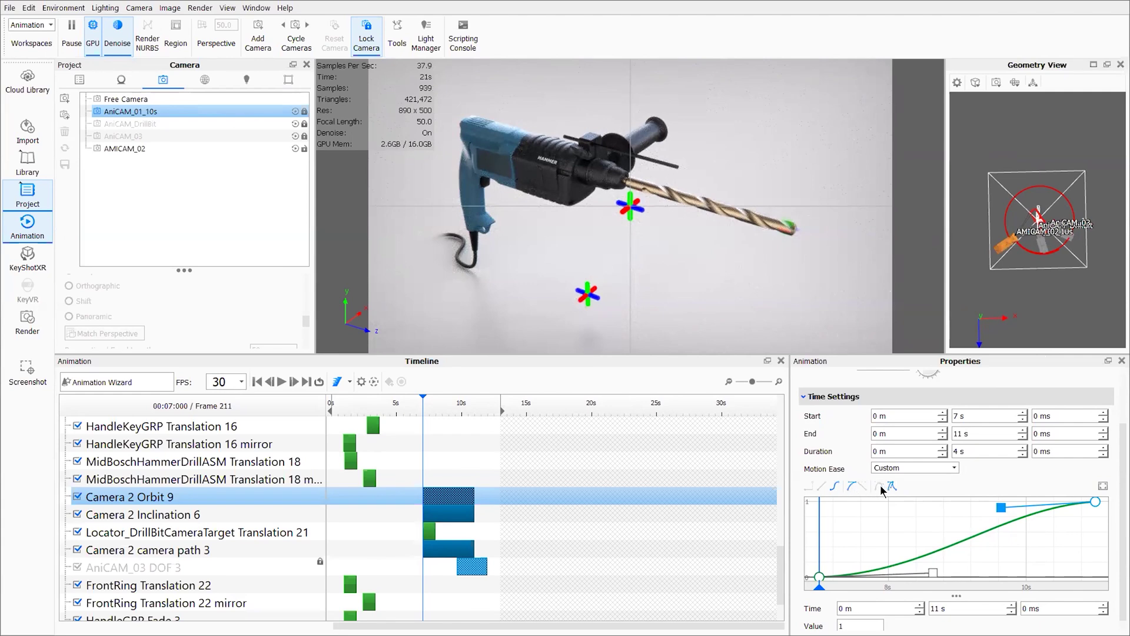
drag(929, 571, 899, 579)
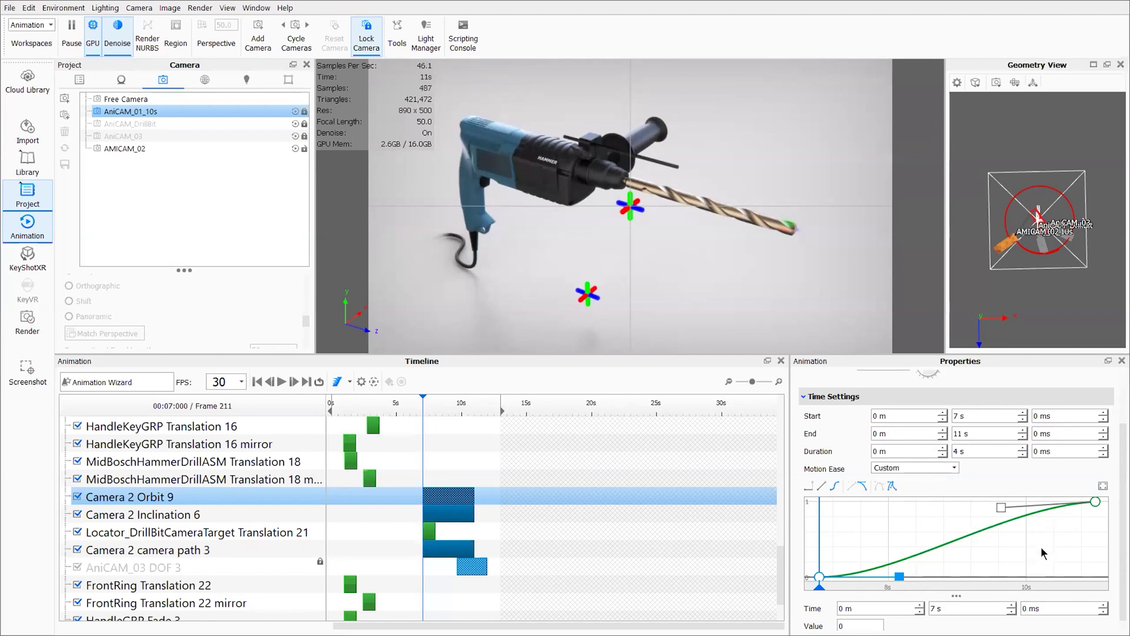
Examine the adjusted Camera 2 Orbit 9 ease curve at several zoom levels, refitting it to the graph between views.
scroll(1042, 546, down, 3)
scroll(1045, 547, down, 1)
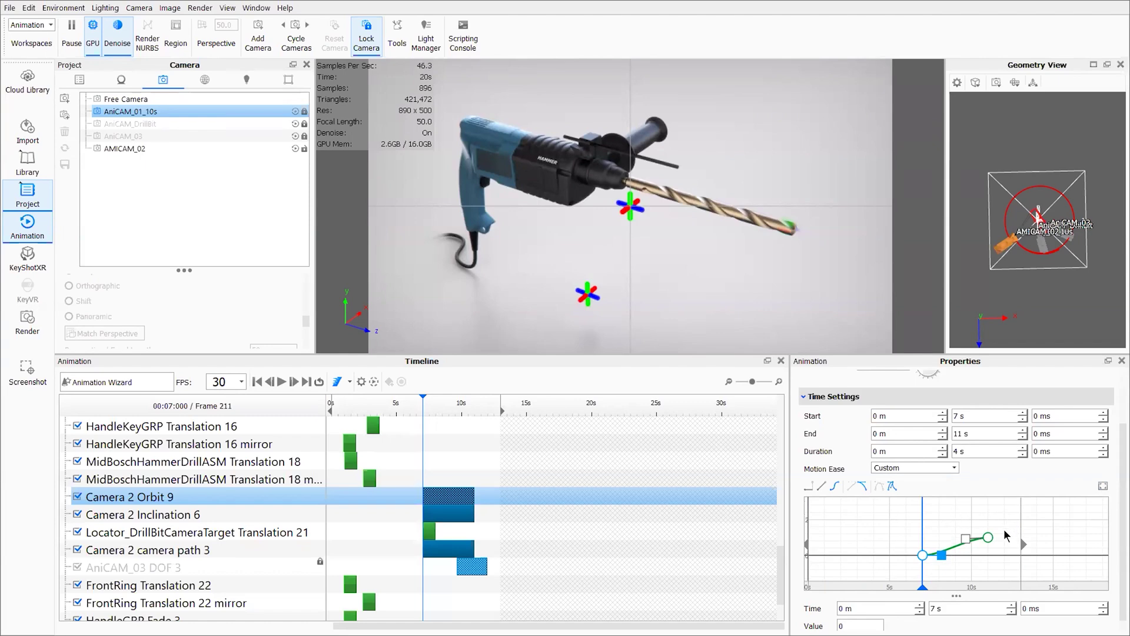
scroll(1004, 538, up, 3)
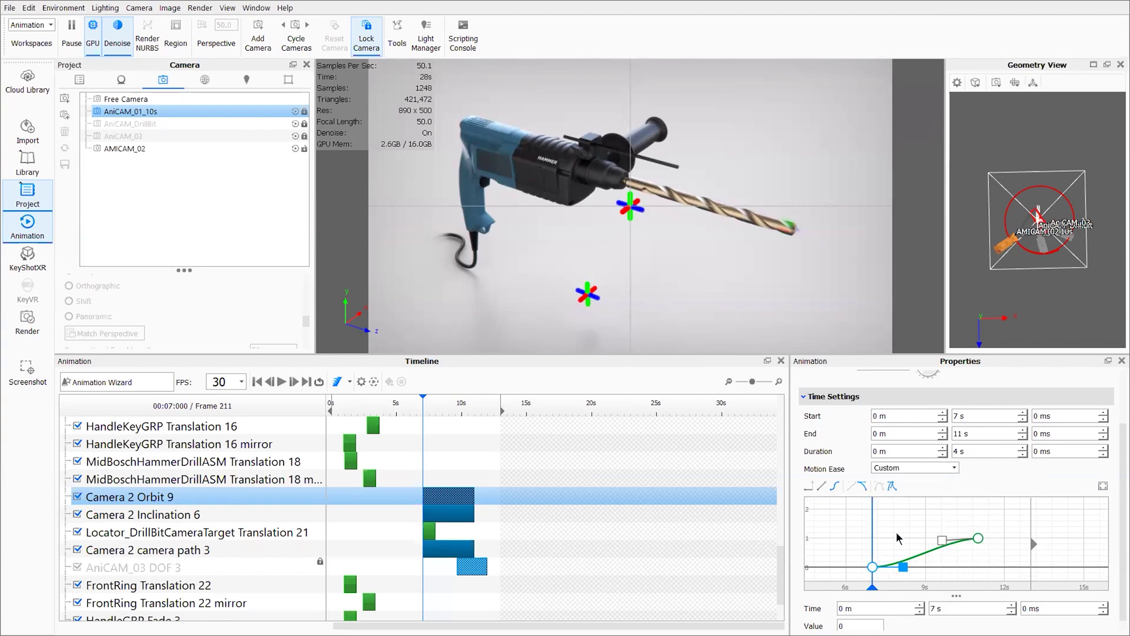
click(1101, 487)
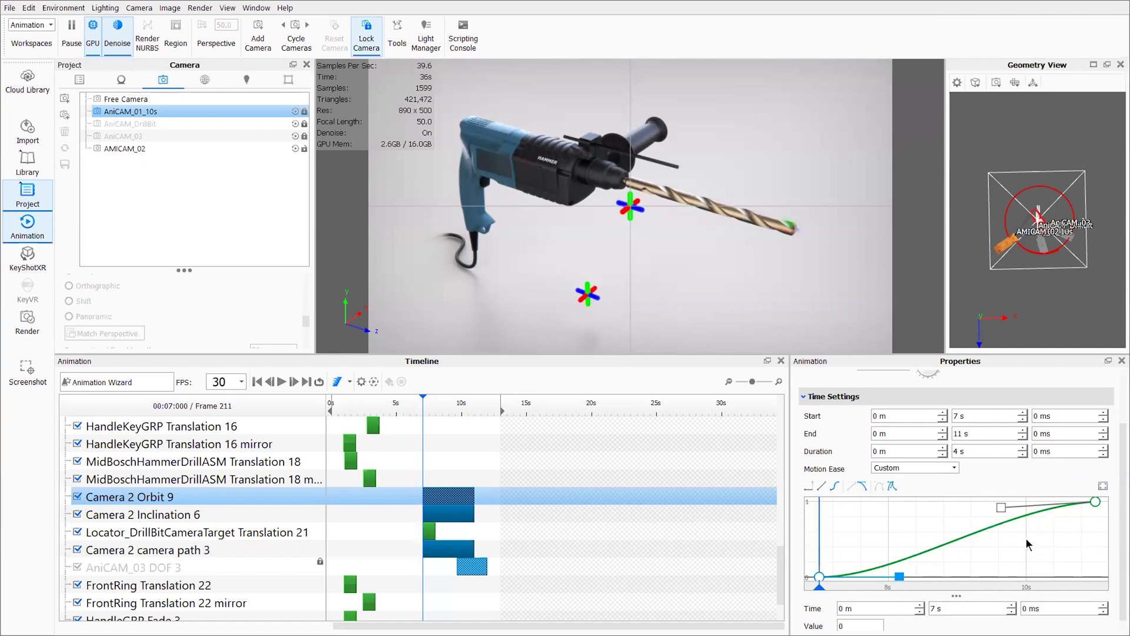
scroll(1046, 538, down, 3)
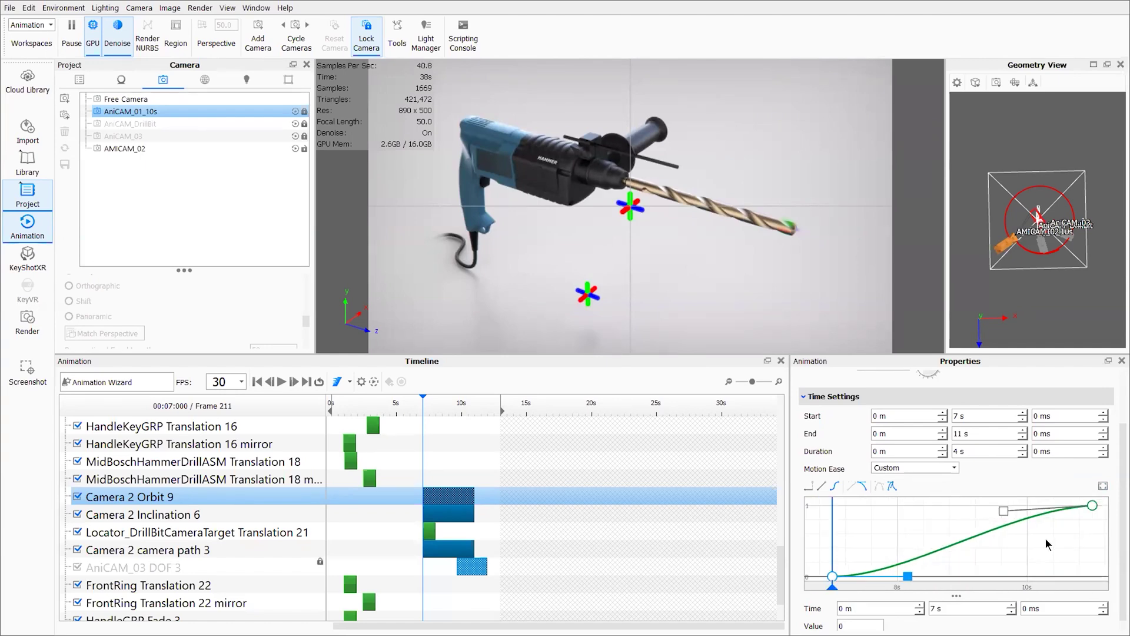
scroll(1047, 556, down, 3)
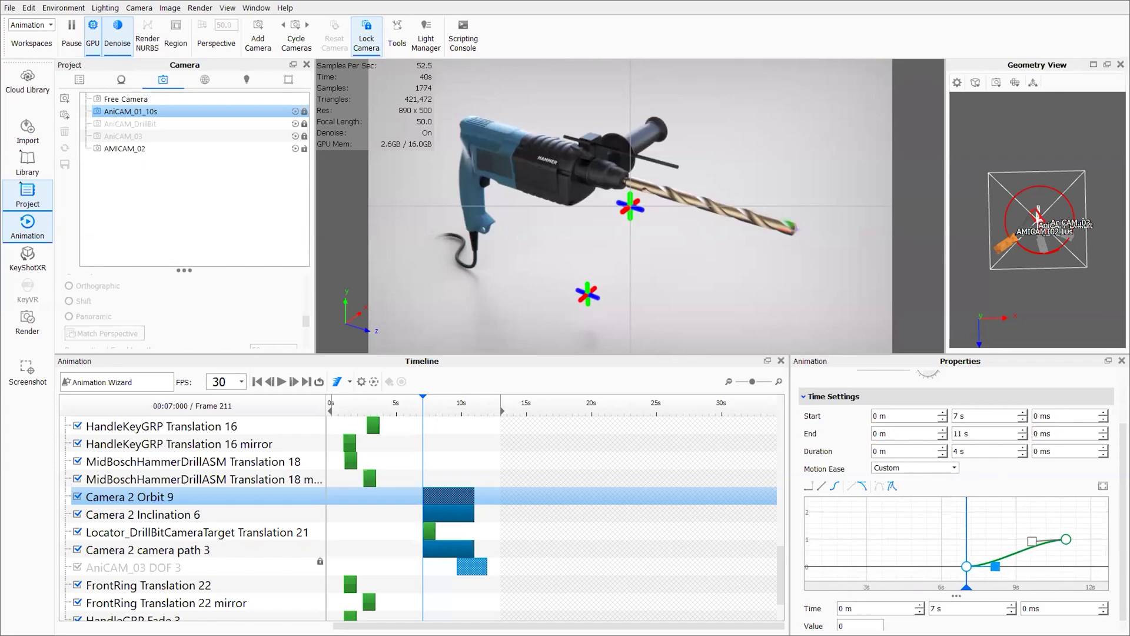
click(1102, 486)
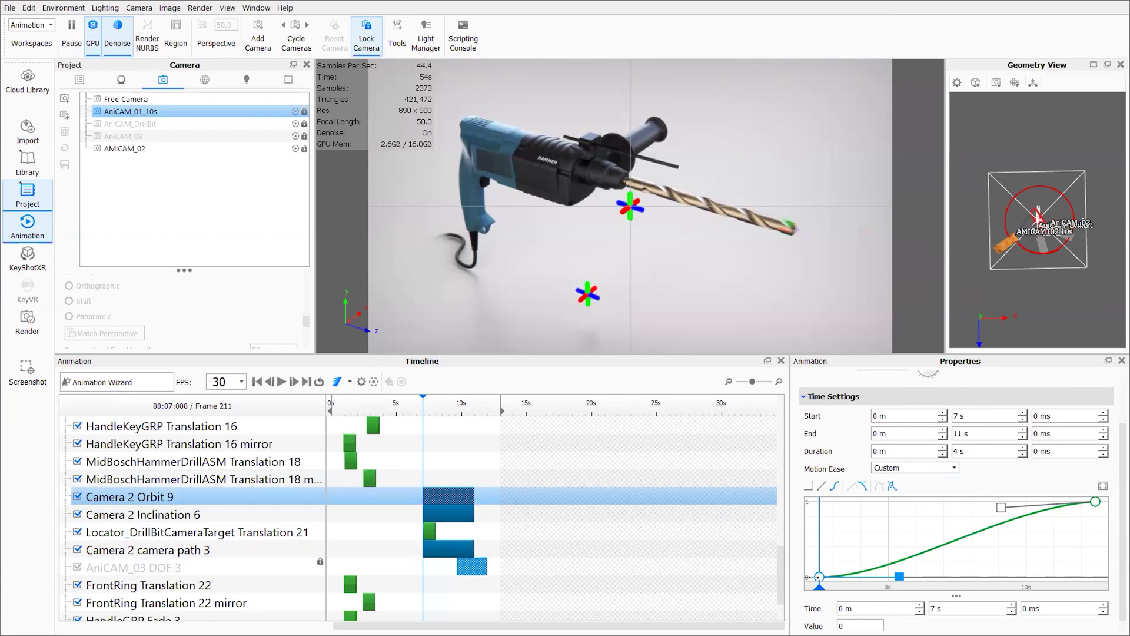
scroll(842, 582, down, 3)
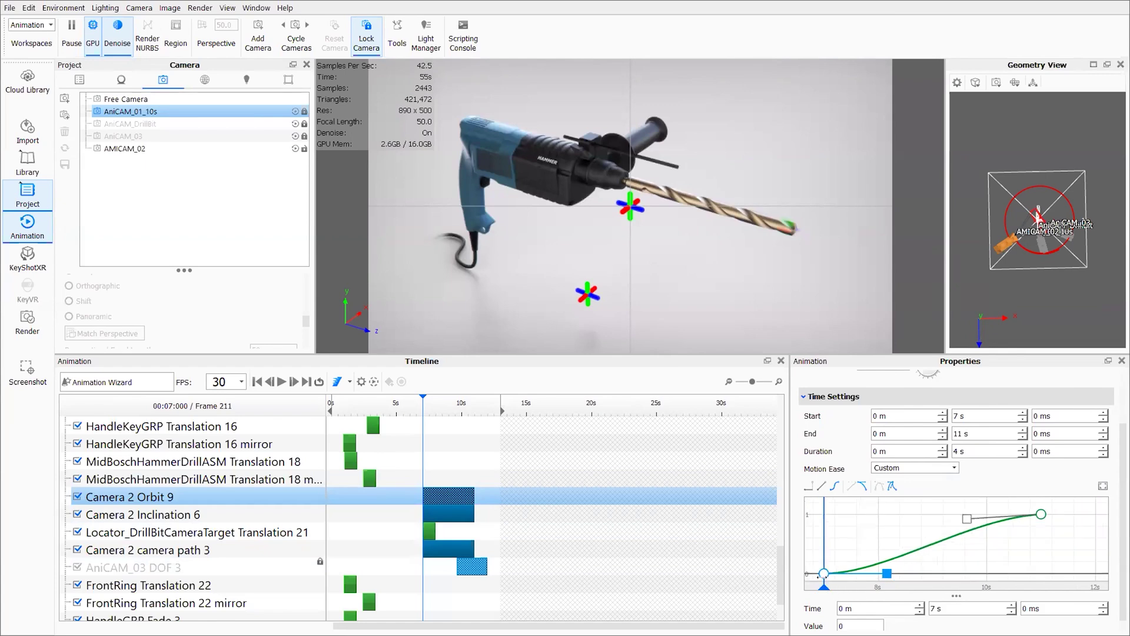
mouse_move(823, 583)
mouse_down()
mouse_move(972, 585)
mouse_move(825, 587)
mouse_up()
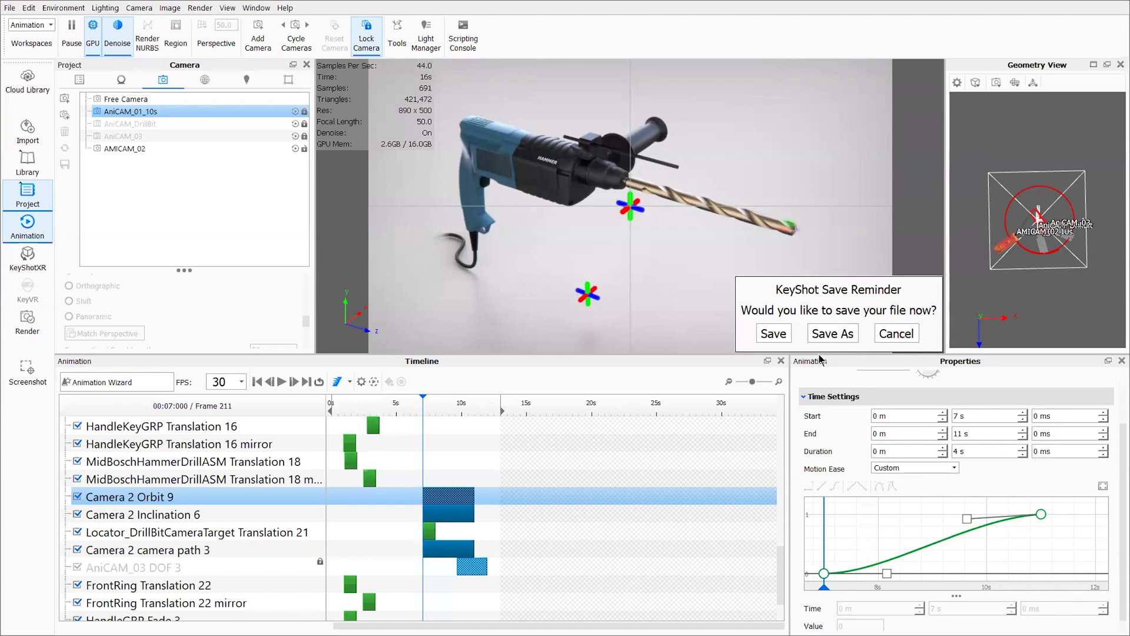
Dismiss the save reminder without saving and return the timeline to 0 s, leaving the motion ease at Custom.
click(906, 465)
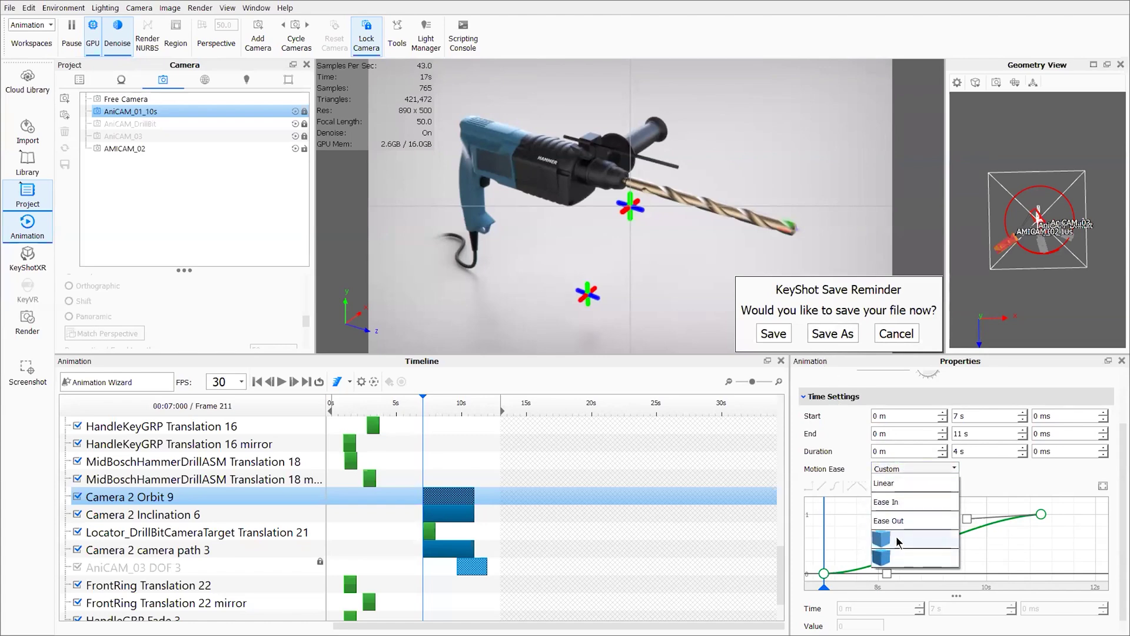
click(890, 336)
click(889, 338)
drag(422, 401, 331, 404)
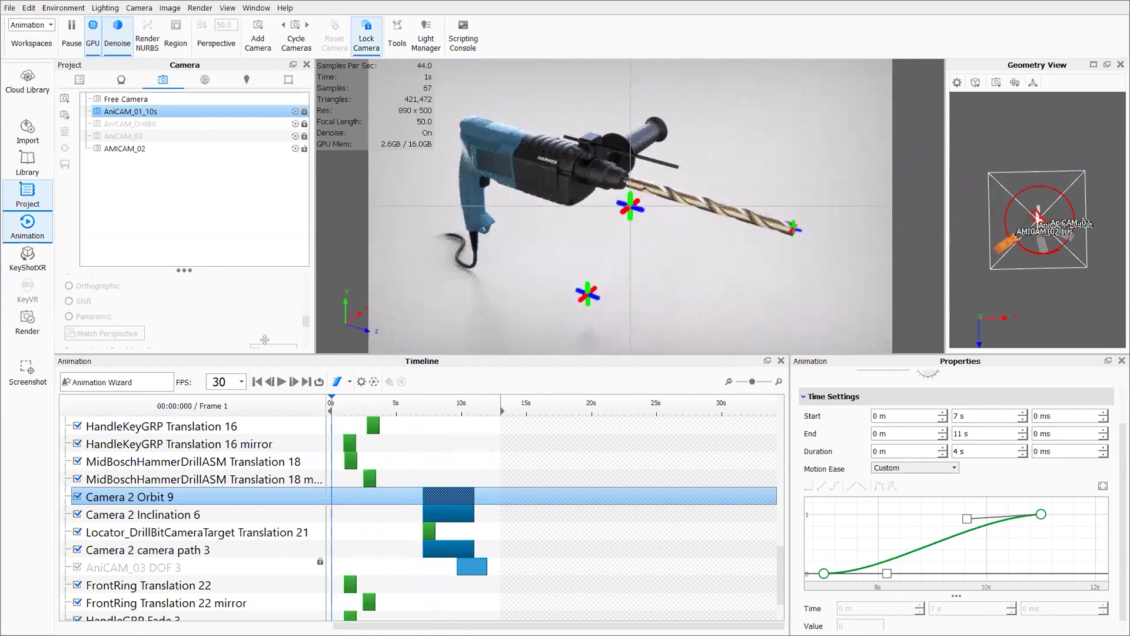
Check the AniCAM_DrillBit view, return to AniCAM_01_10s and scrub through the first three seconds of the drill's part animation.
click(163, 119)
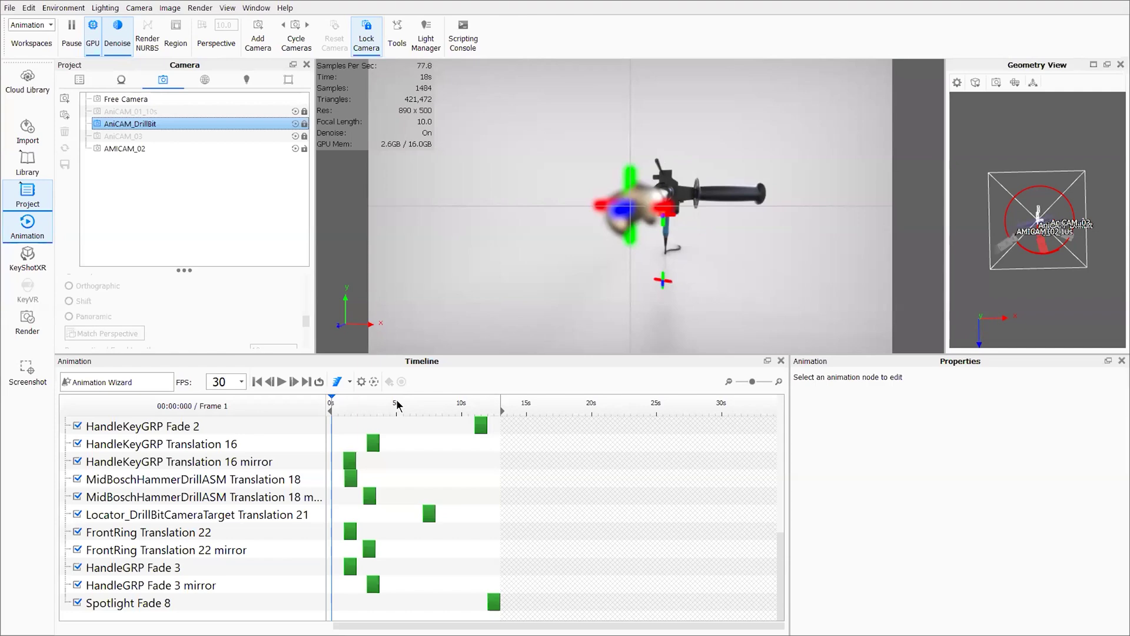
click(136, 111)
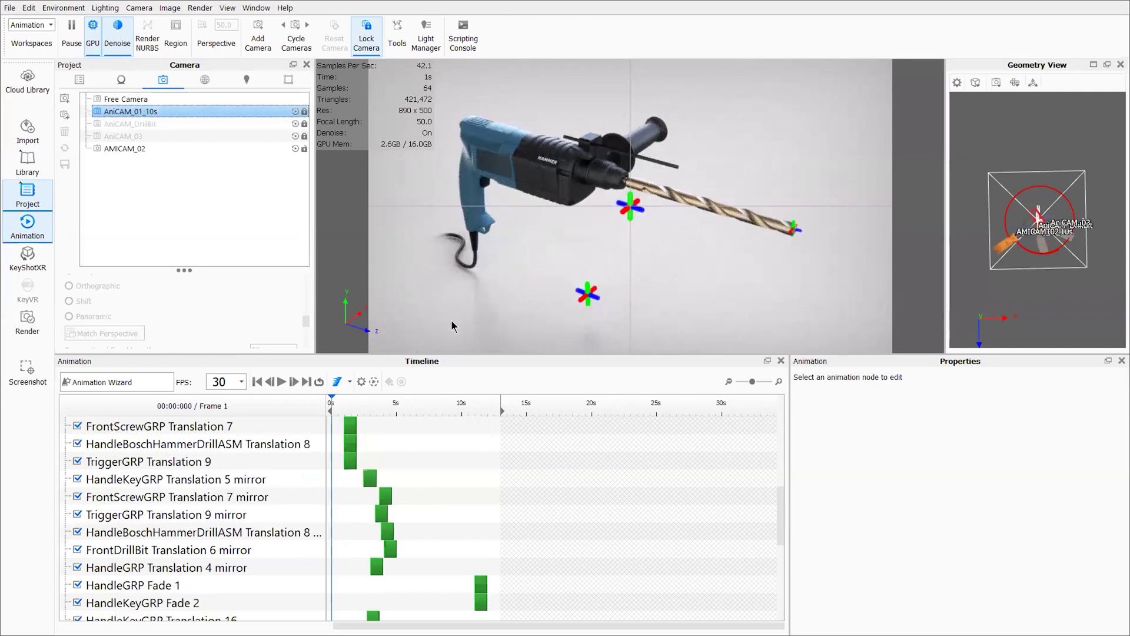
drag(422, 404, 352, 404)
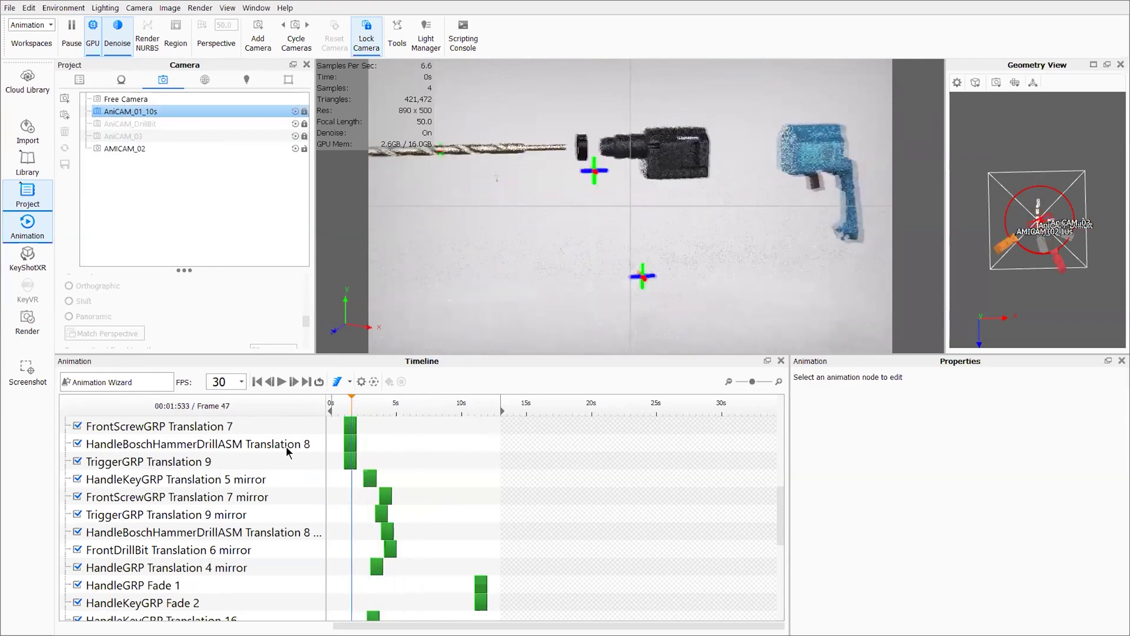
scroll(283, 459, down, 2)
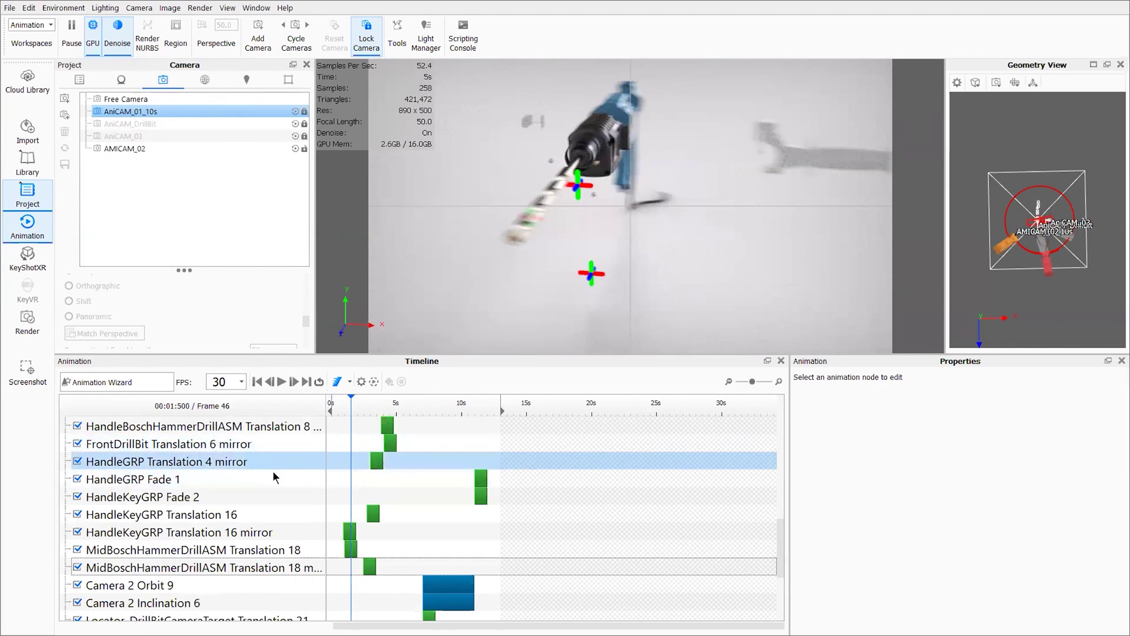
drag(395, 405, 388, 428)
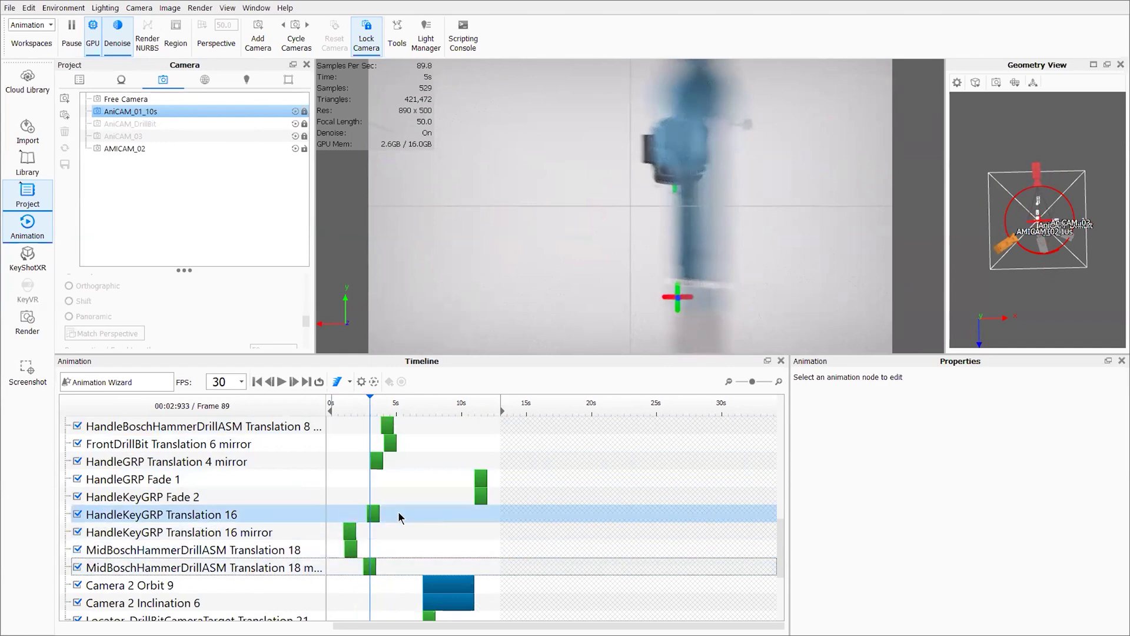
Examine the order and timing of the camera, translation and fade animations across the whole timeline, ending on the mirrored part translations.
scroll(442, 477, up, 3)
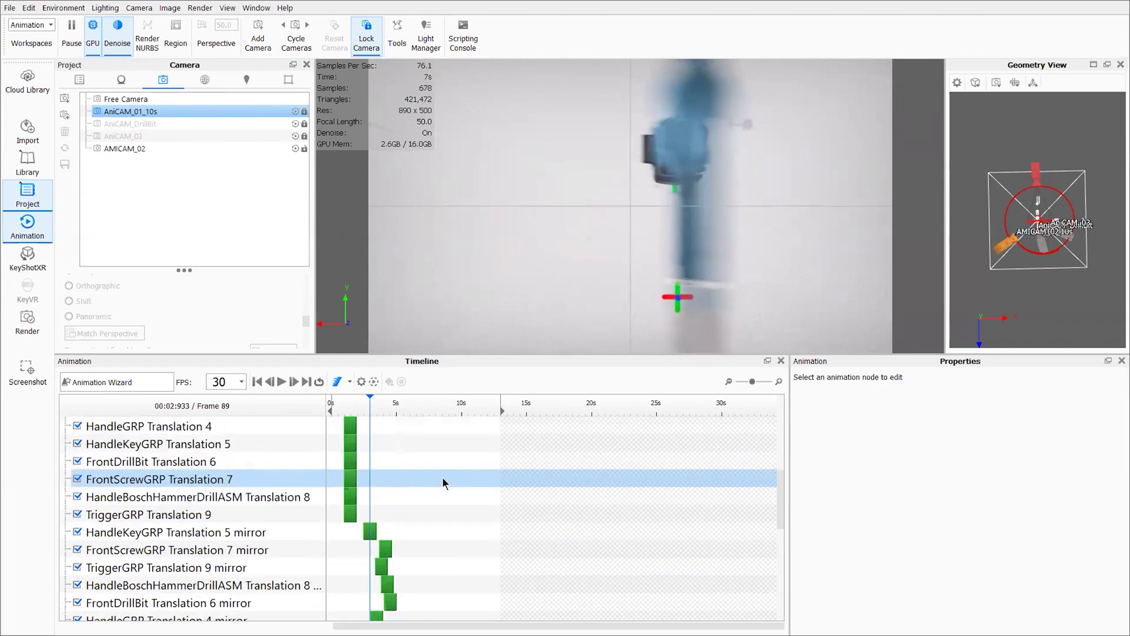
scroll(381, 461, up, 2)
scroll(353, 459, down, 2)
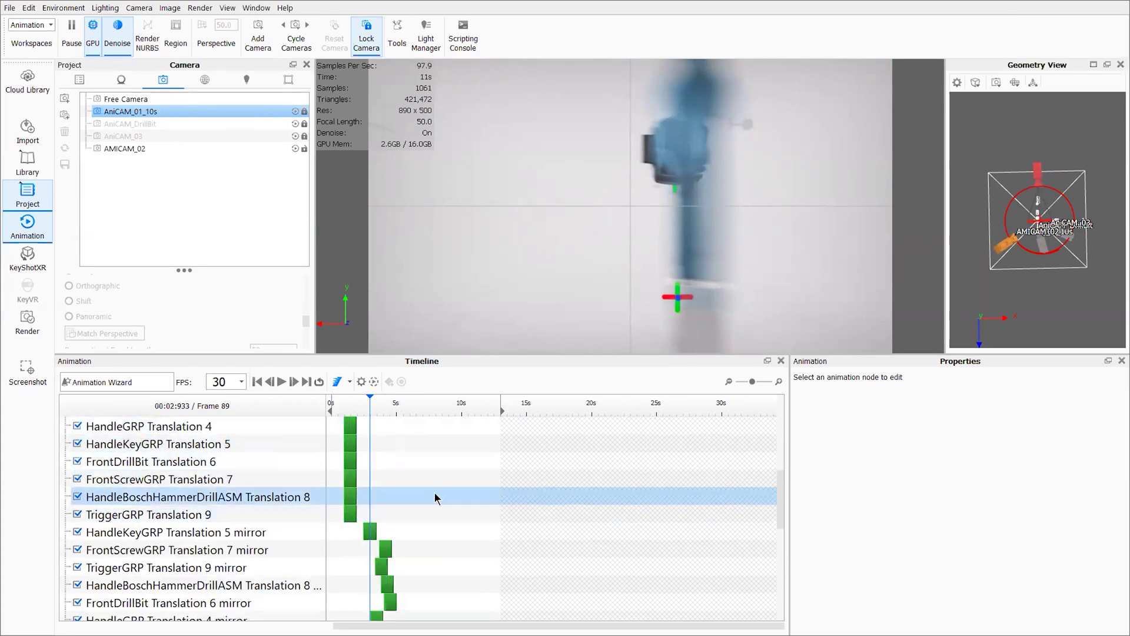
scroll(418, 477, down, 2)
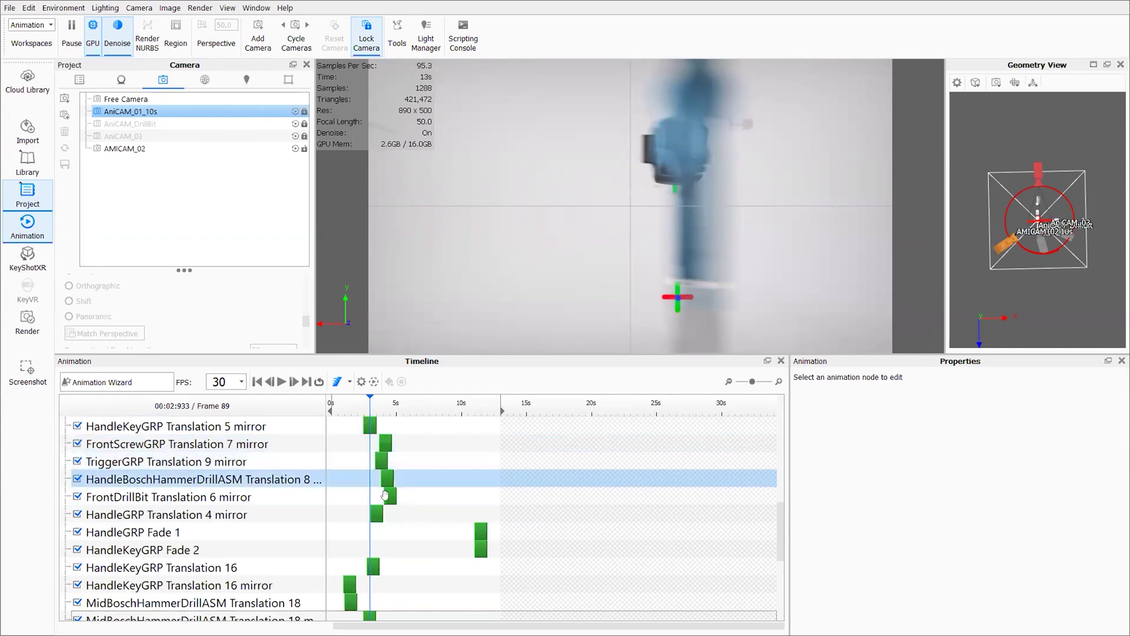
scroll(419, 524, down, 2)
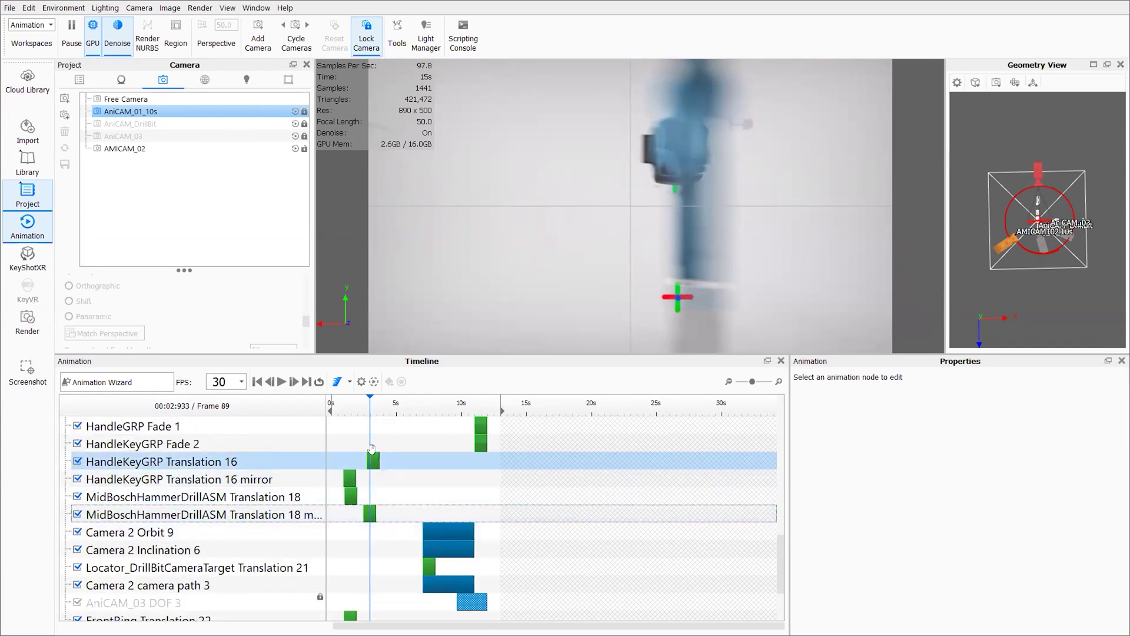
scroll(446, 439, down, 2)
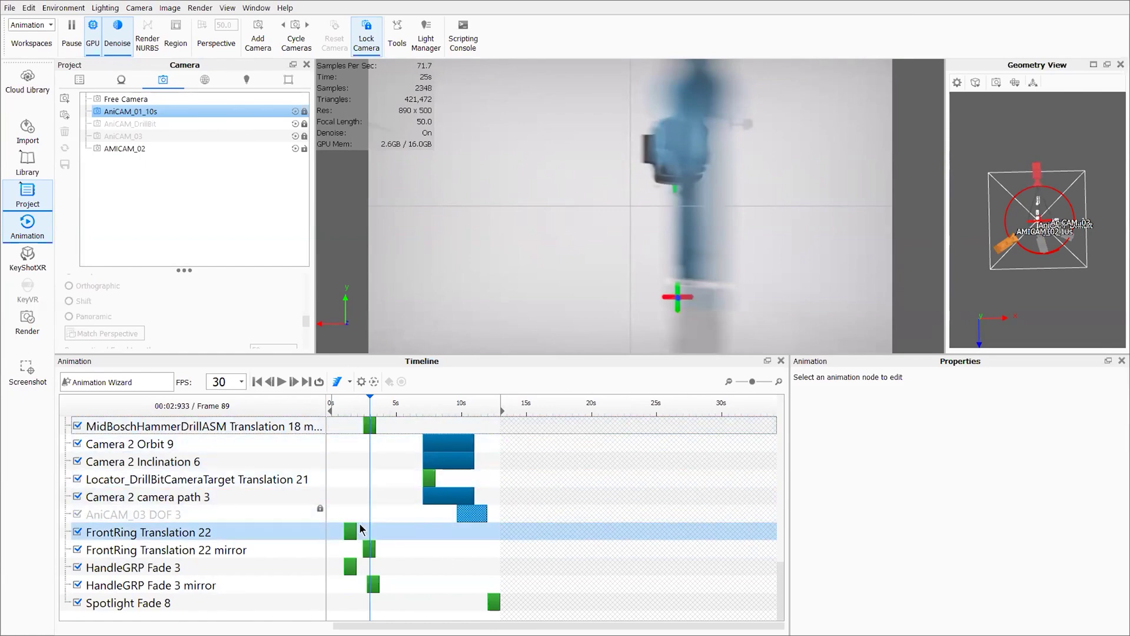
scroll(371, 513, up, 8)
scroll(394, 490, up, 5)
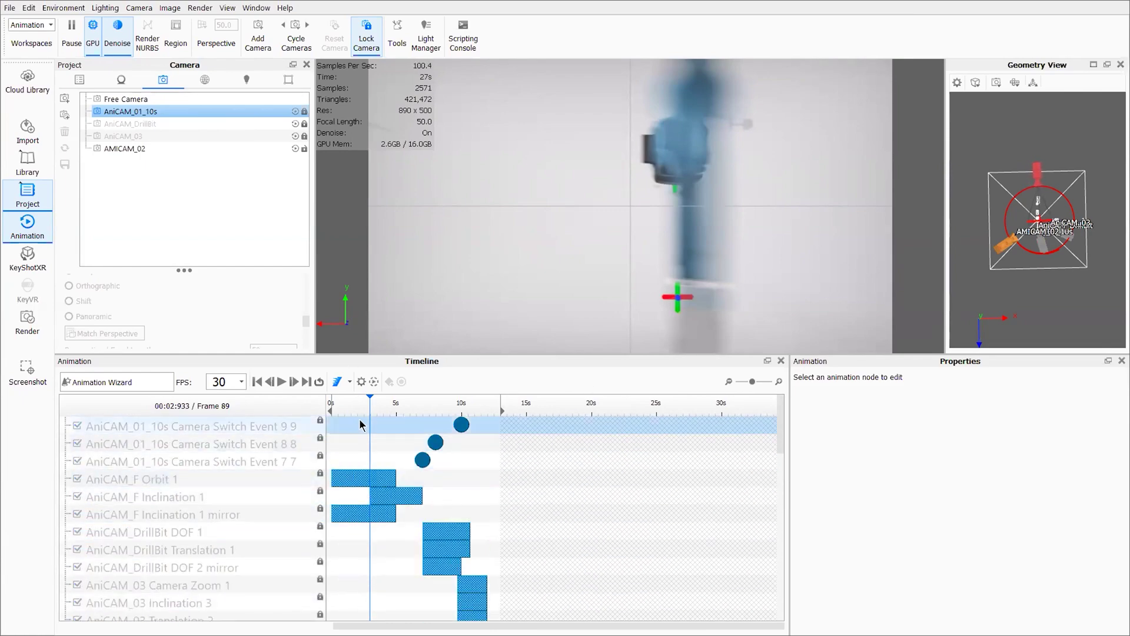
scroll(377, 538, down, 5)
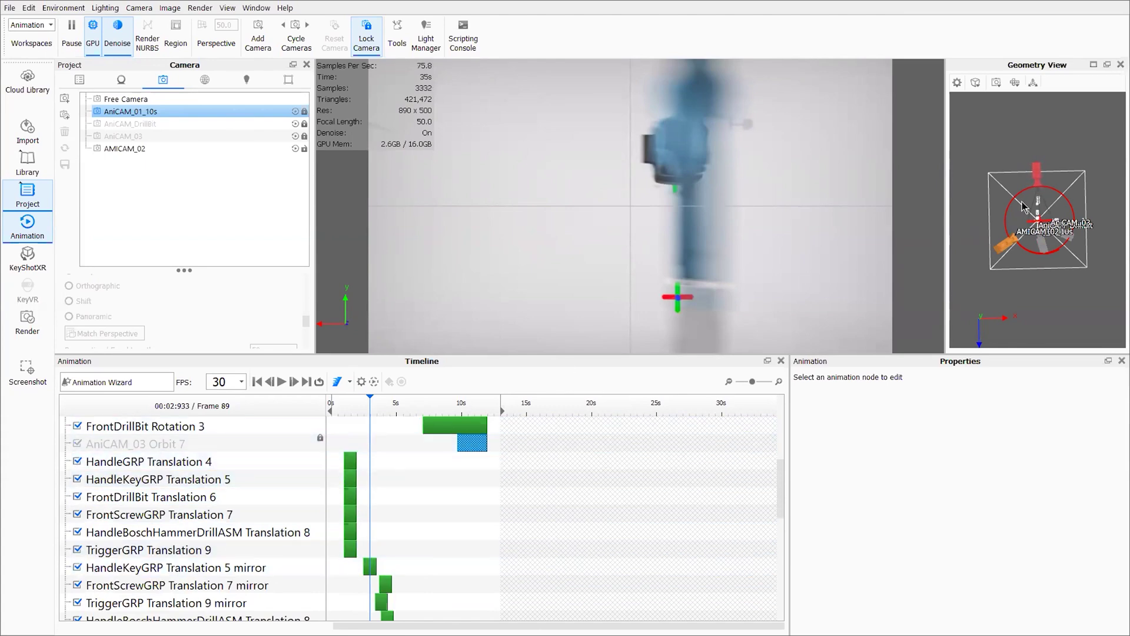
scroll(426, 512, down, 1)
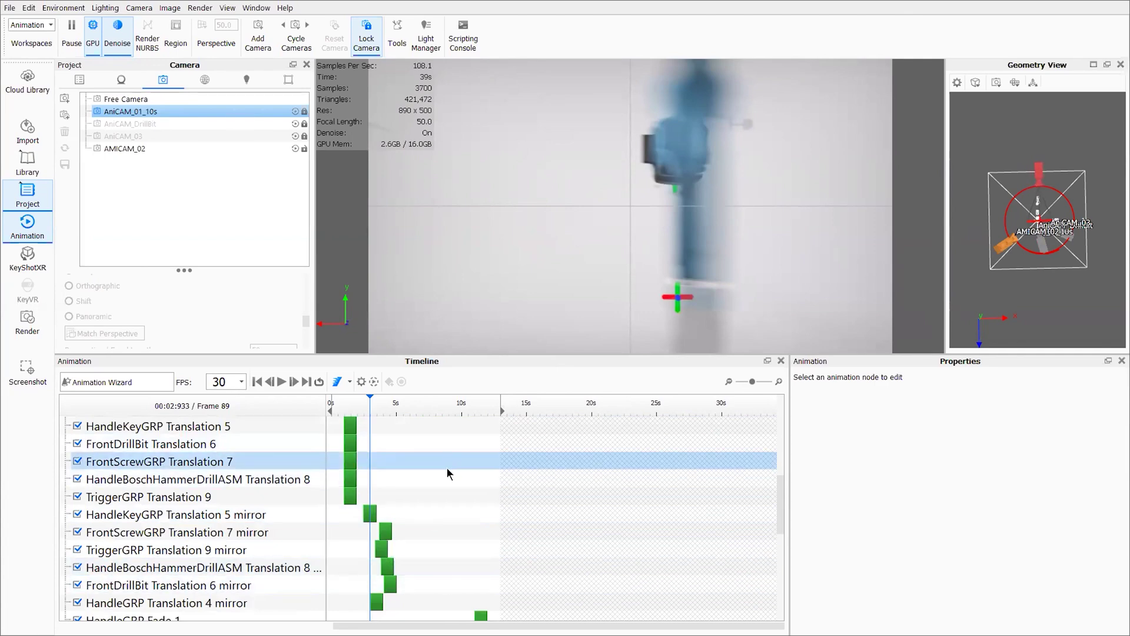
scroll(433, 483, down, 1)
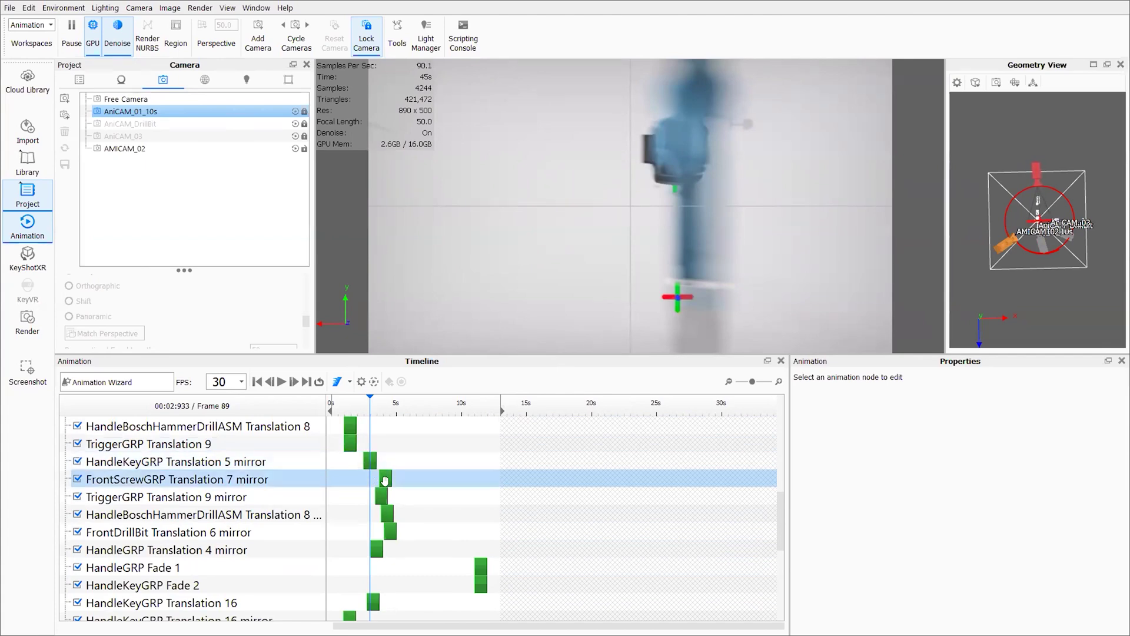
Move FrontDrillBit Translation 6 mirror slightly earlier and keep HandleBoschHammerDrillASM Translation 8 mirror starting at 3.8 s.
click(385, 511)
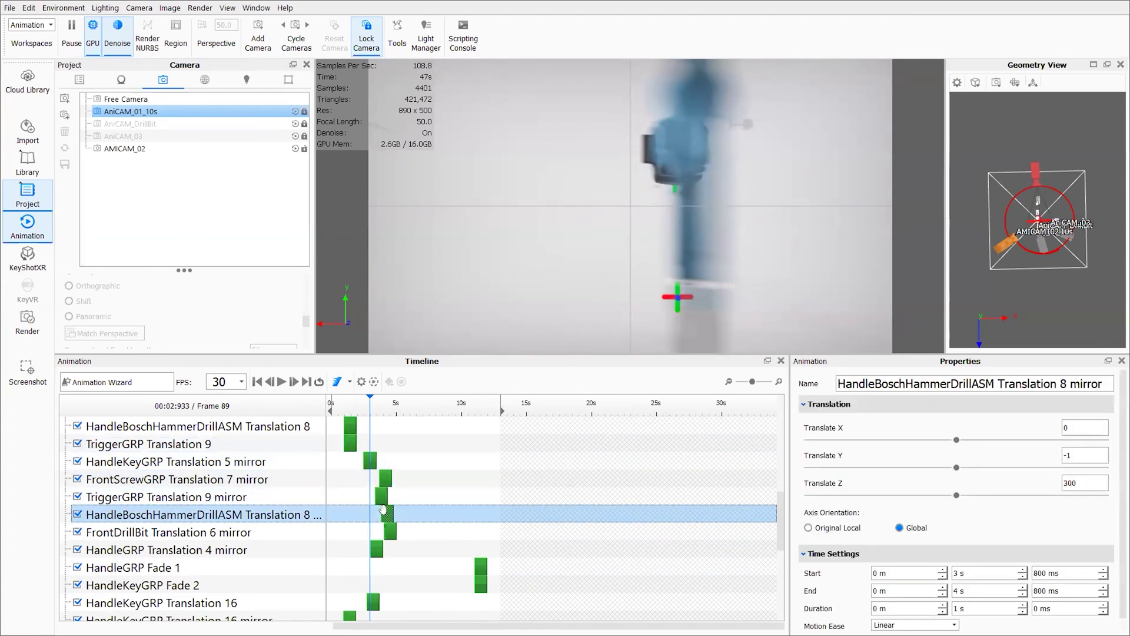
mouse_move(386, 510)
mouse_down()
mouse_move(390, 529)
mouse_move(380, 529)
mouse_up()
click(382, 510)
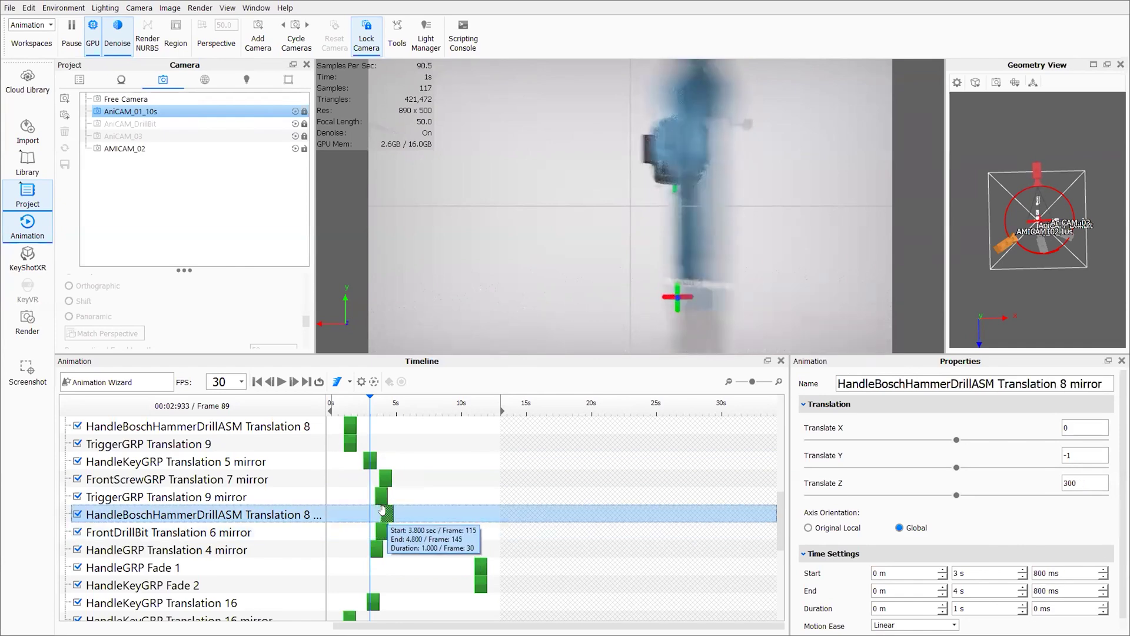
Shift TriggerGRP Translation 9 mirror to start at 4.033 s and FrontScrewGRP Translation 7 mirror at 3.5 s, previewing the timeline at 3.4 s.
click(384, 496)
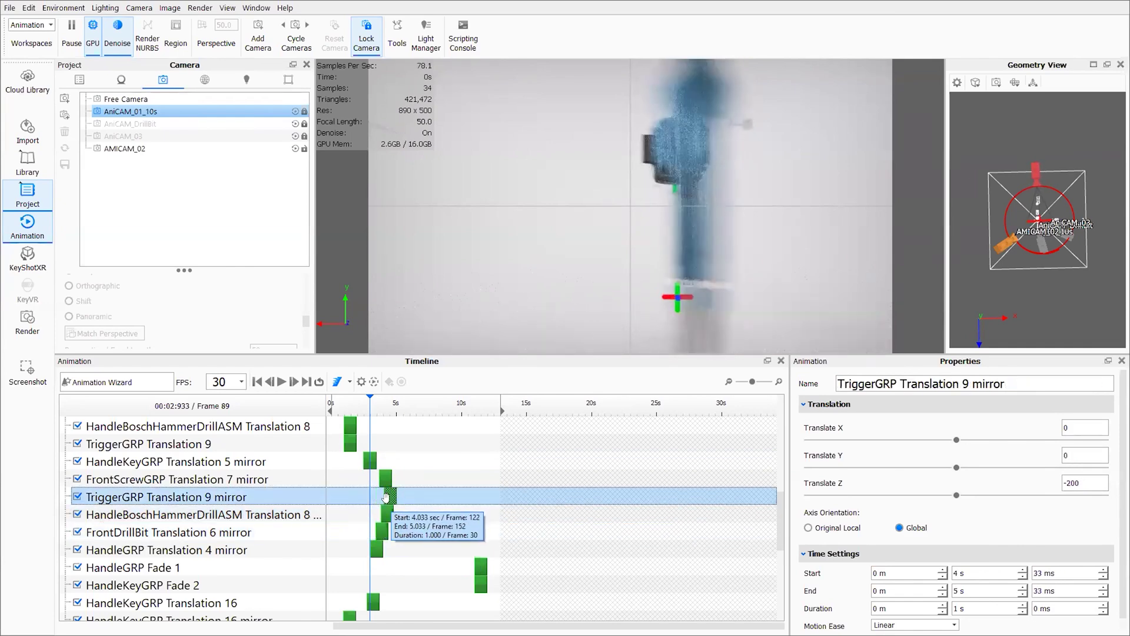
click(384, 474)
drag(384, 471, 382, 473)
mouse_move(373, 404)
mouse_down()
mouse_move(333, 400)
mouse_move(376, 401)
mouse_up()
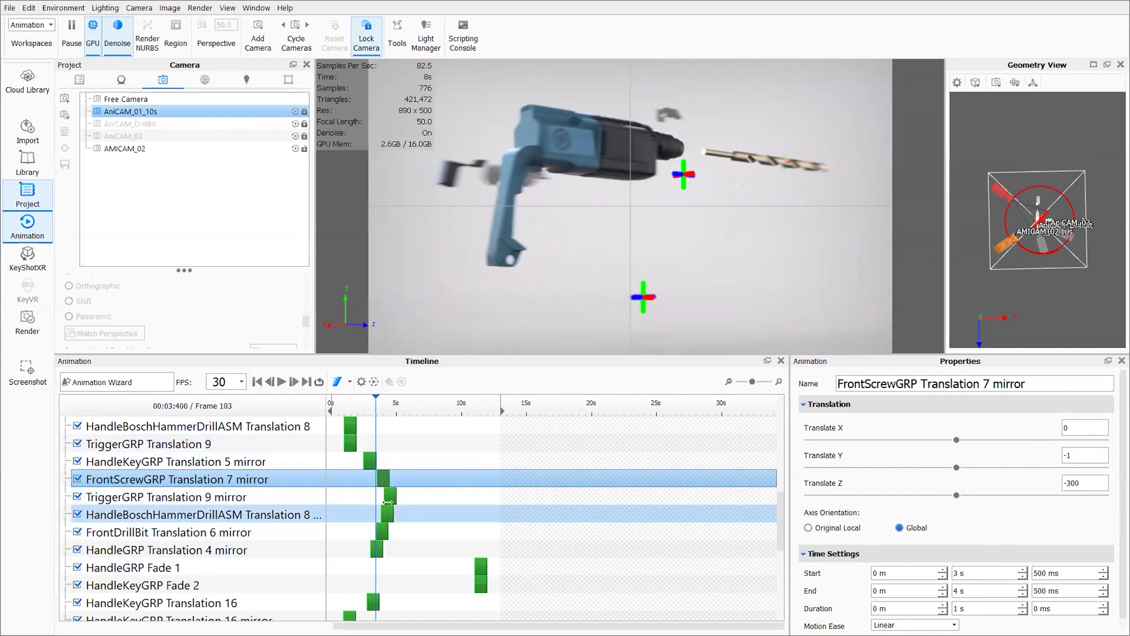
Scrub the timeline from the first seconds through 4.8 s to the end at about 13 s to check the staggered part motion.
mouse_move(370, 400)
mouse_down()
mouse_move(404, 403)
mouse_move(389, 405)
mouse_up()
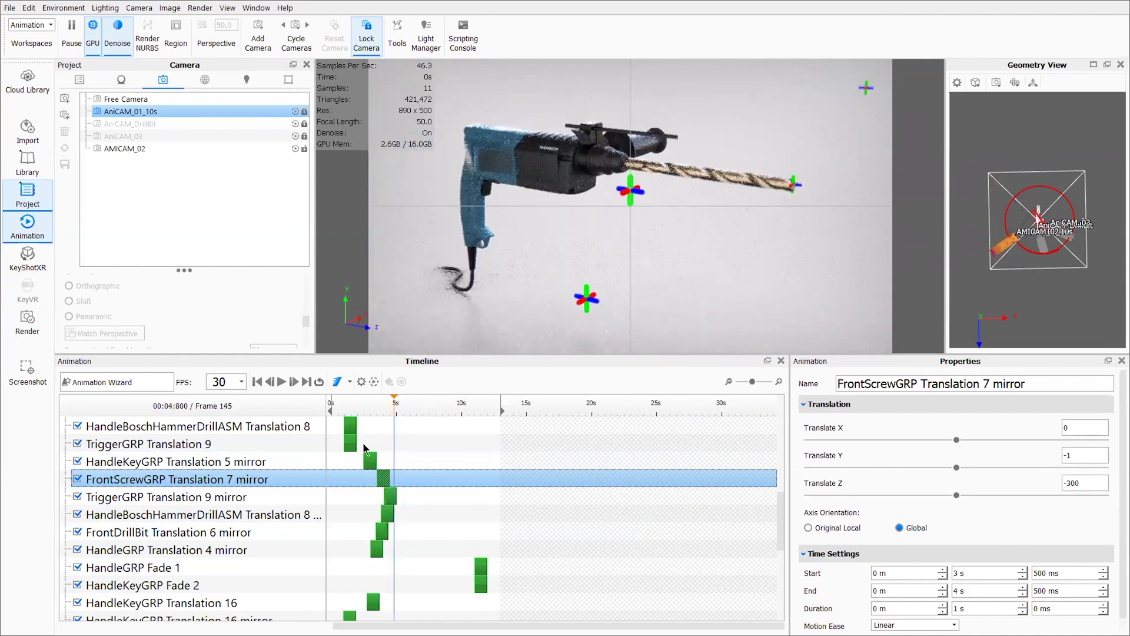
scroll(357, 462, up, 3)
scroll(362, 504, down, 1)
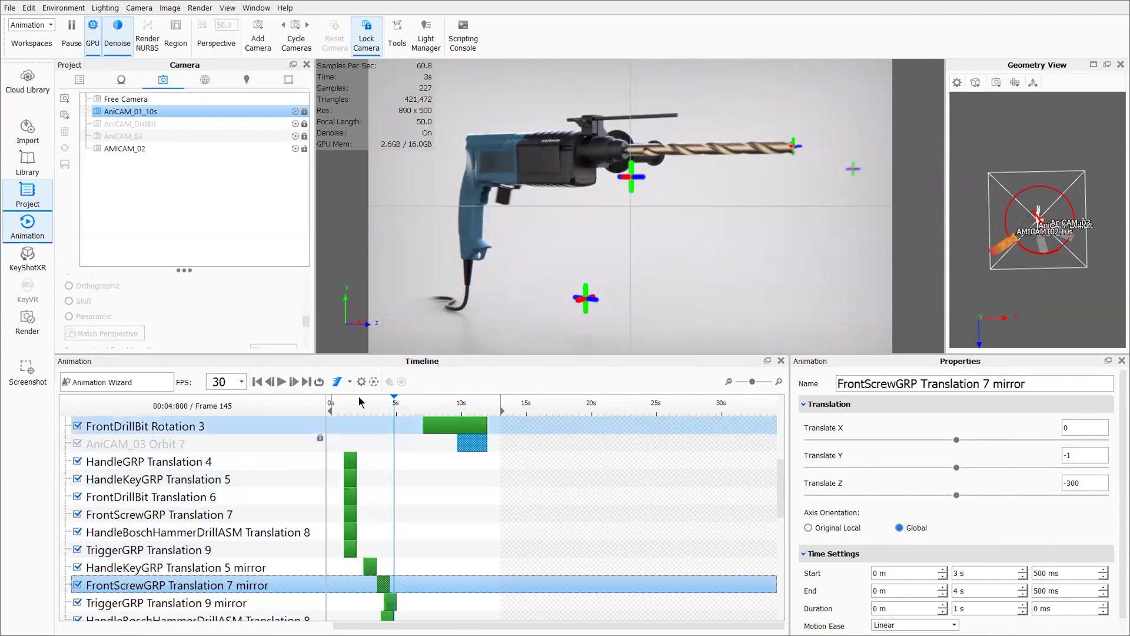
click(339, 401)
drag(340, 400, 382, 411)
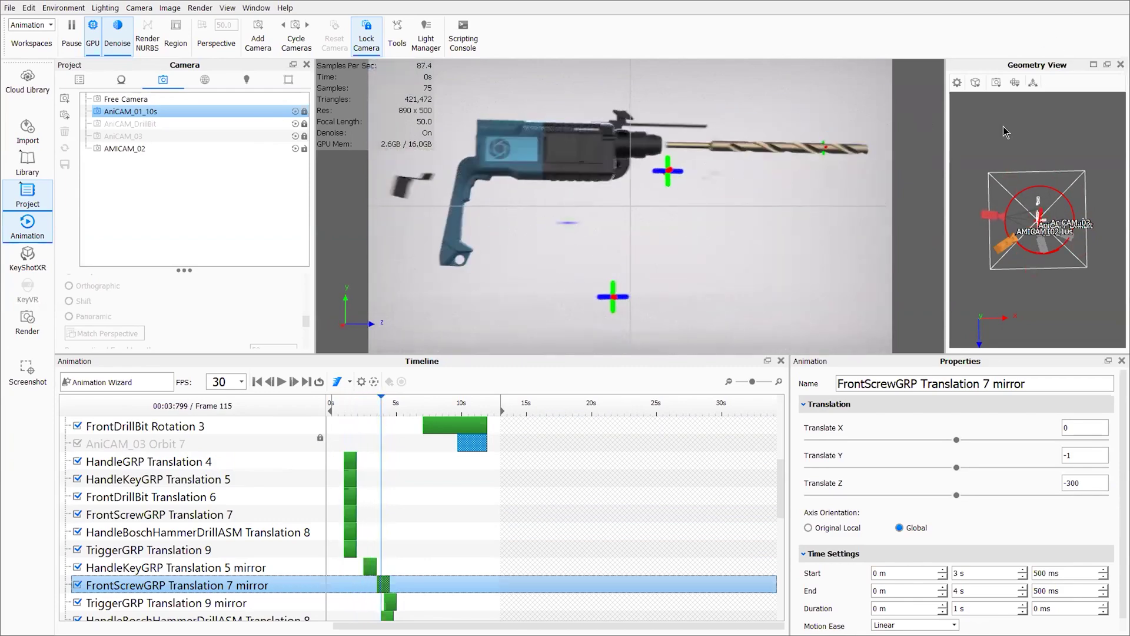
drag(461, 407, 495, 403)
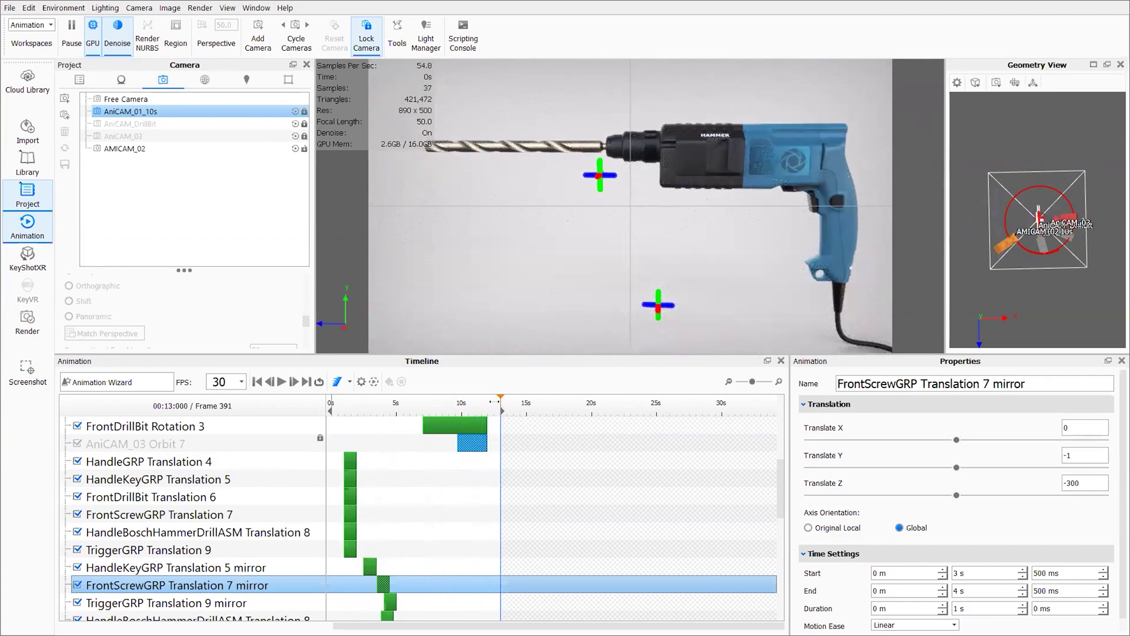
drag(447, 405, 498, 418)
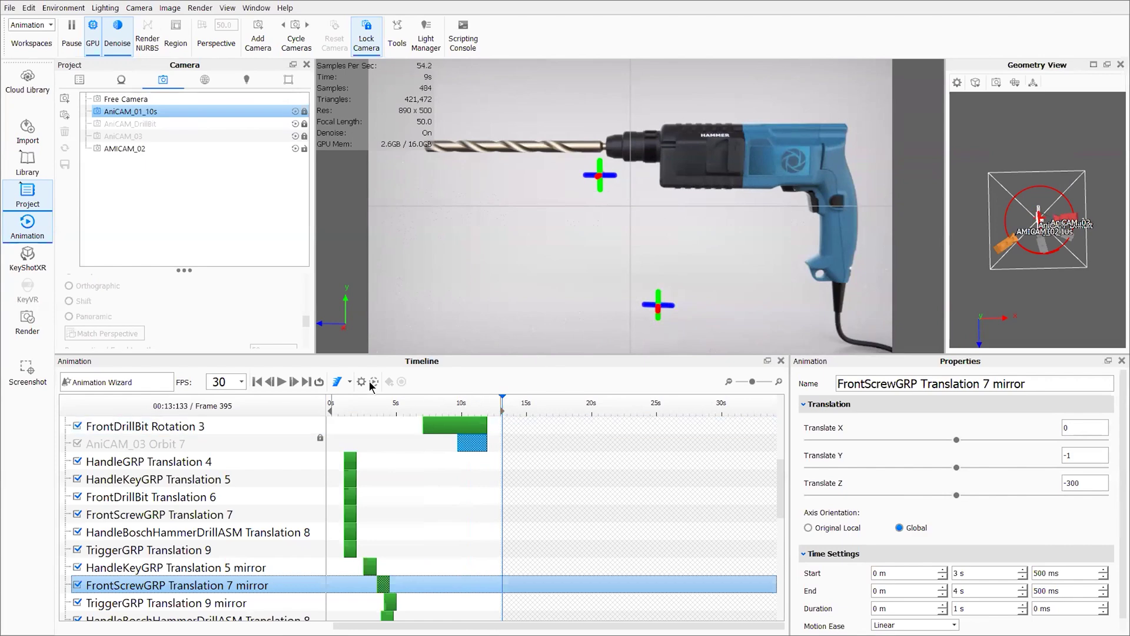
Review the Camera 2, FrontRing and fade animations from the first frame, scrubbing to about 8.3 s and back to the start.
click(257, 381)
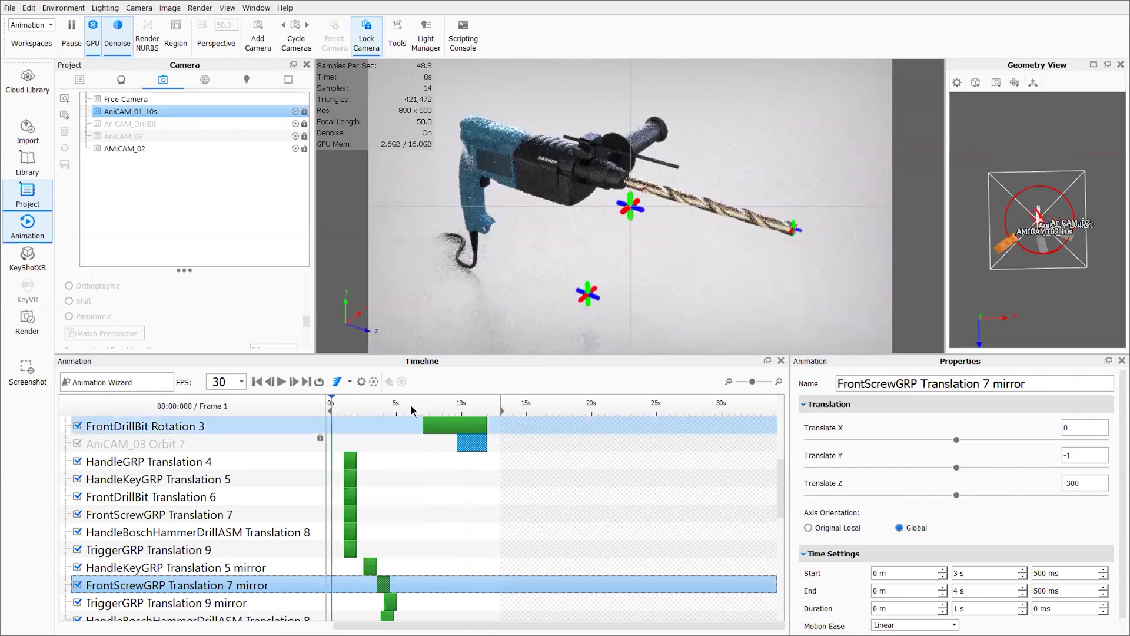
scroll(419, 491, down, 8)
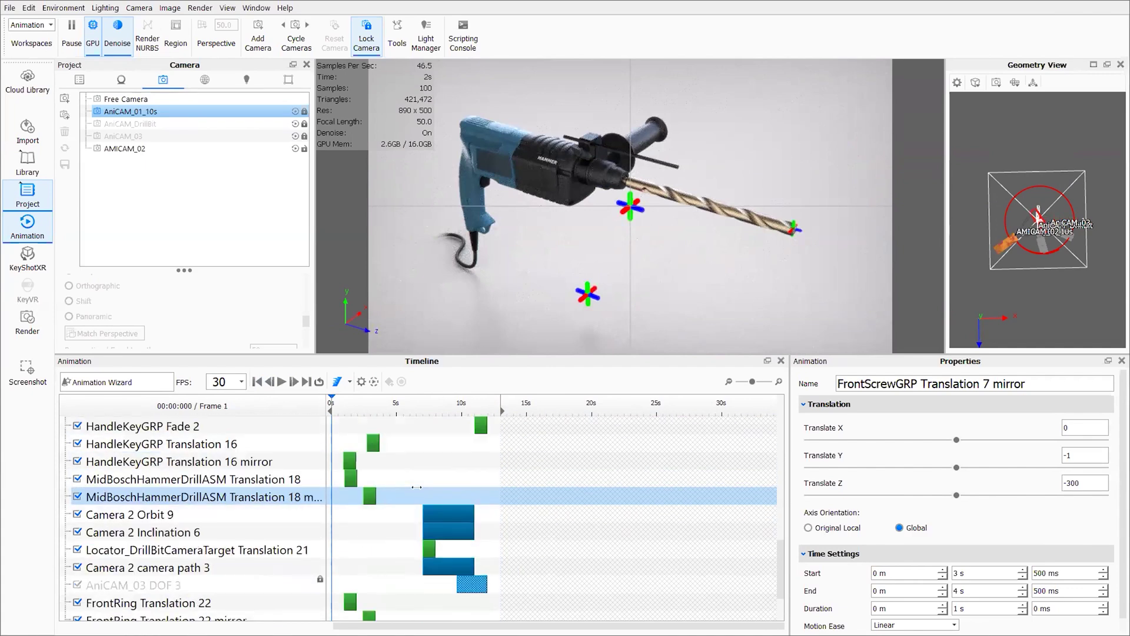
scroll(415, 531, down, 1)
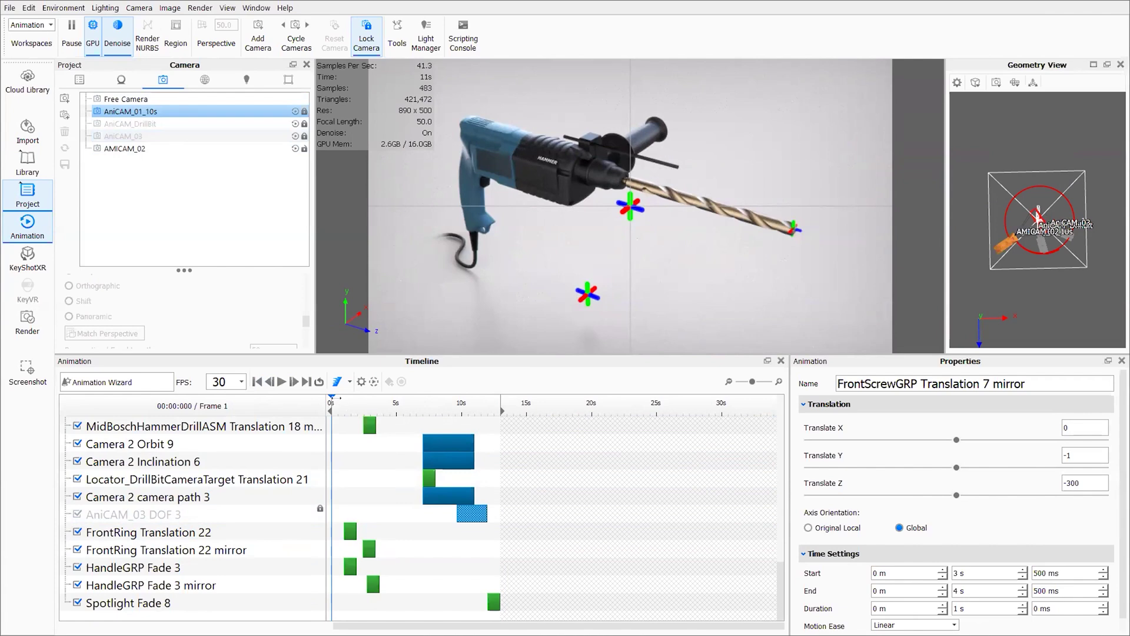
drag(360, 401, 418, 400)
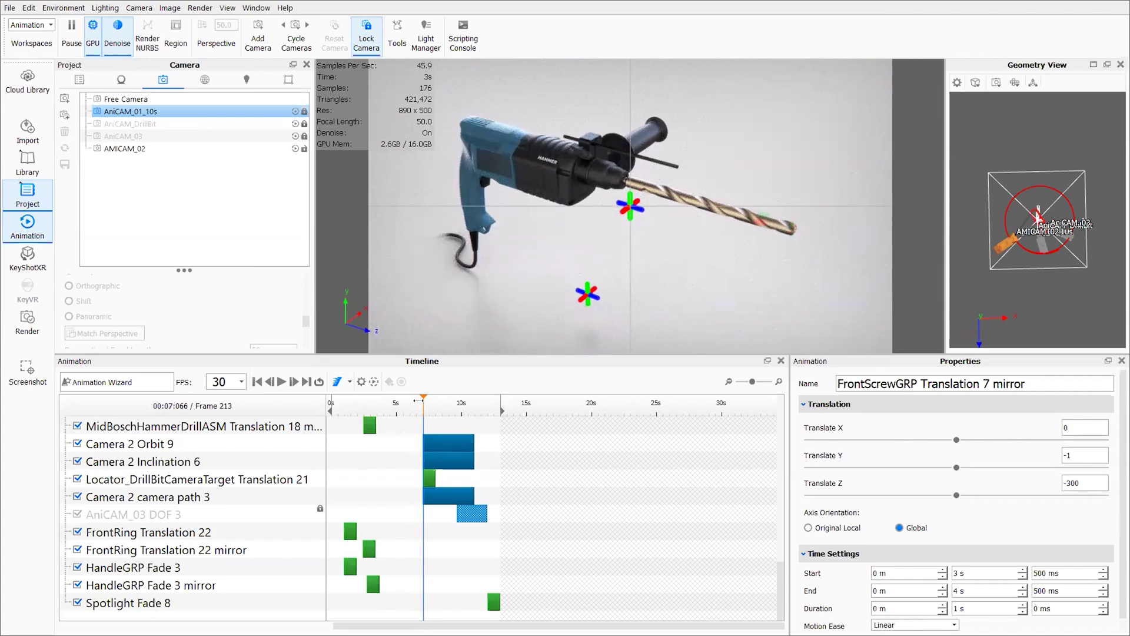
drag(425, 400, 443, 401)
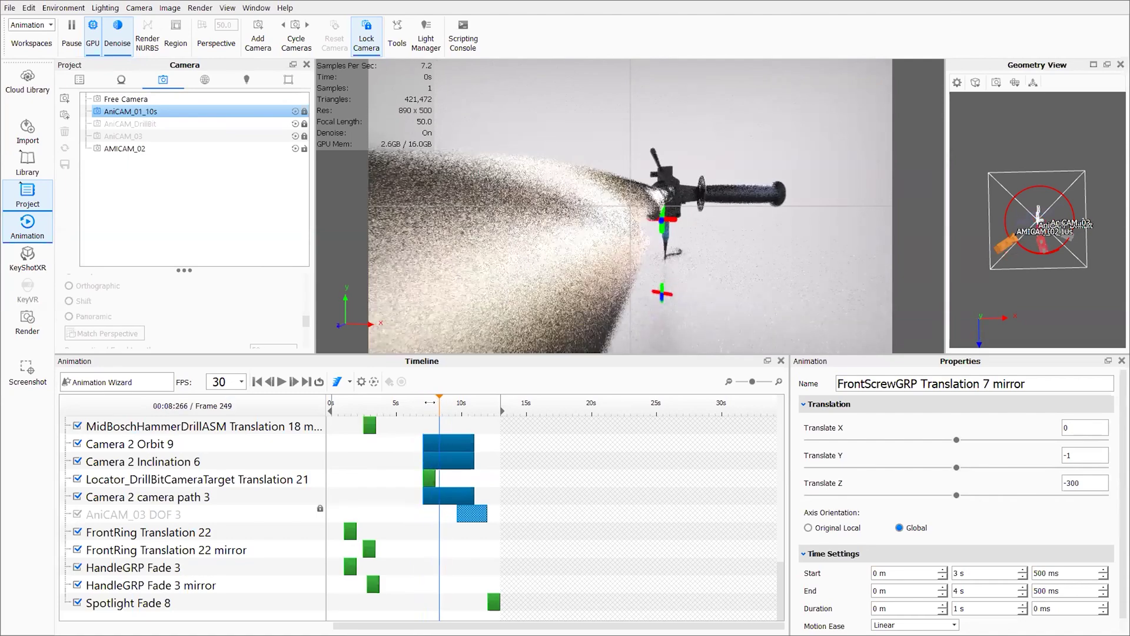
drag(438, 403, 289, 423)
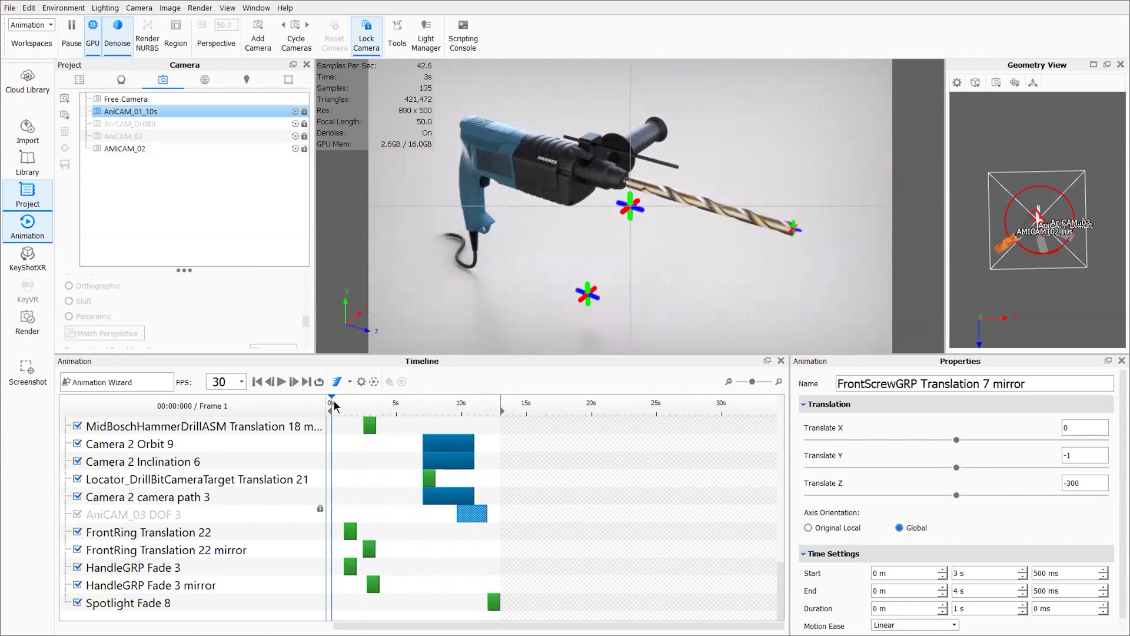
Scrub the full animation from the camera switch events at the head of the list to 13.133 s and return to frame 1.
scroll(357, 406, up, 10)
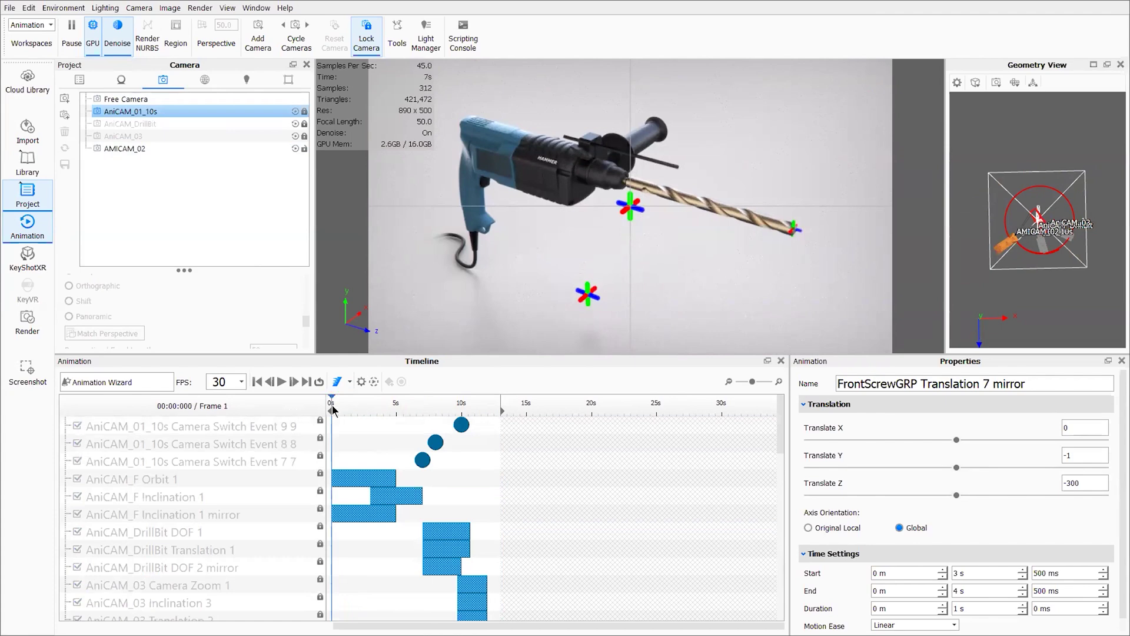
drag(334, 400, 496, 401)
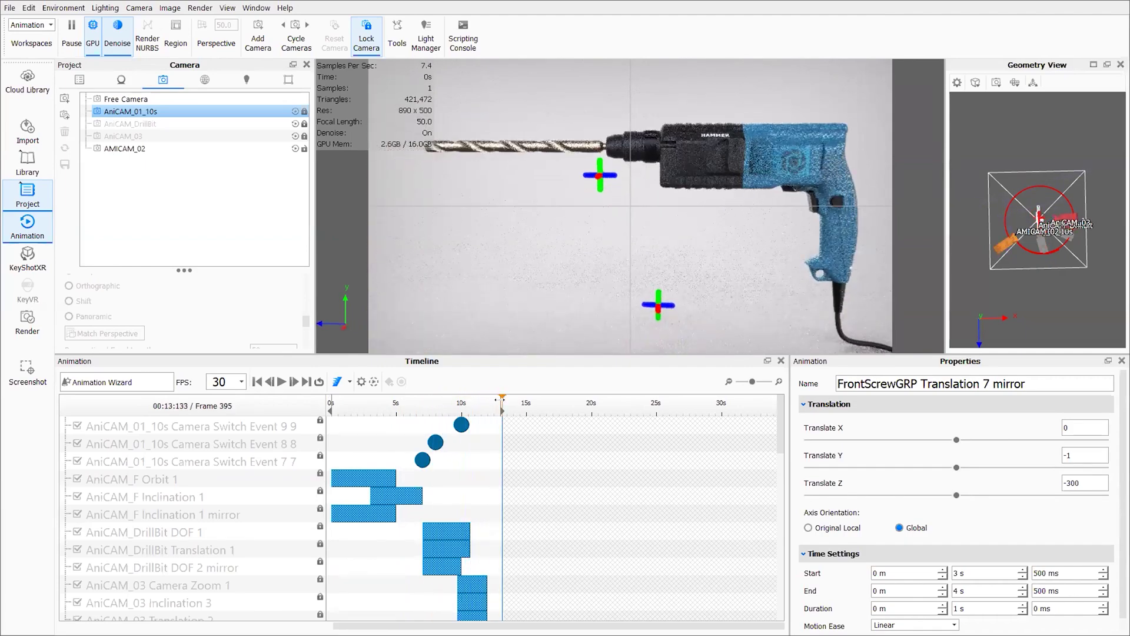
drag(401, 401, 365, 400)
click(258, 383)
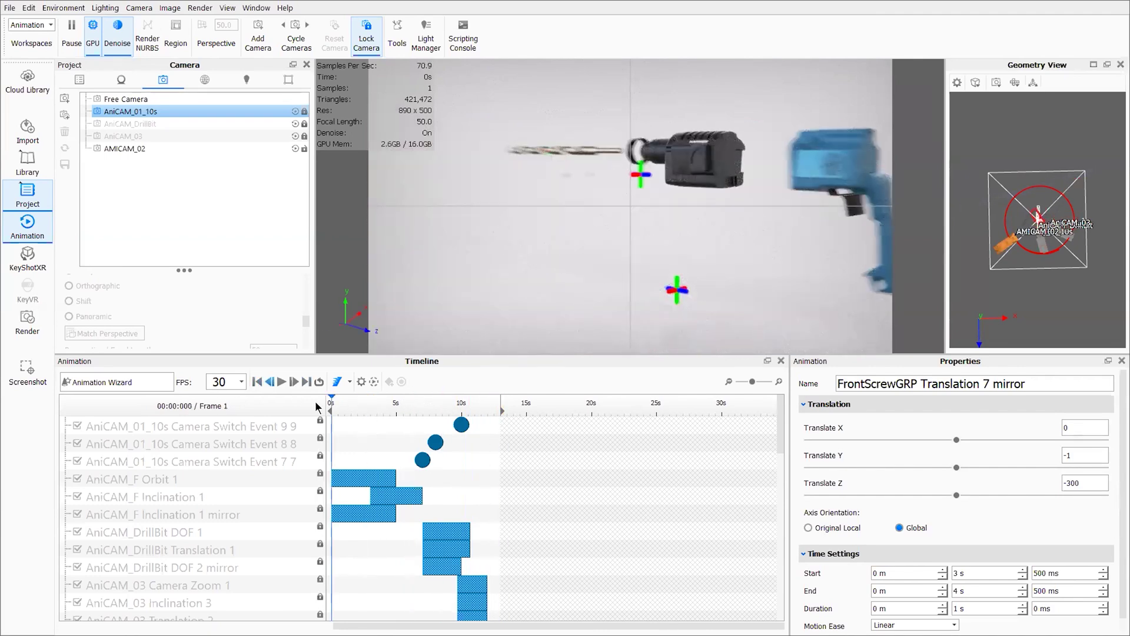
Open the recent scene Chap5_BoschDrill_EnviormentAnimation.bip, discarding the changes to the current scene.
click(10, 7)
mouse_move(30, 73)
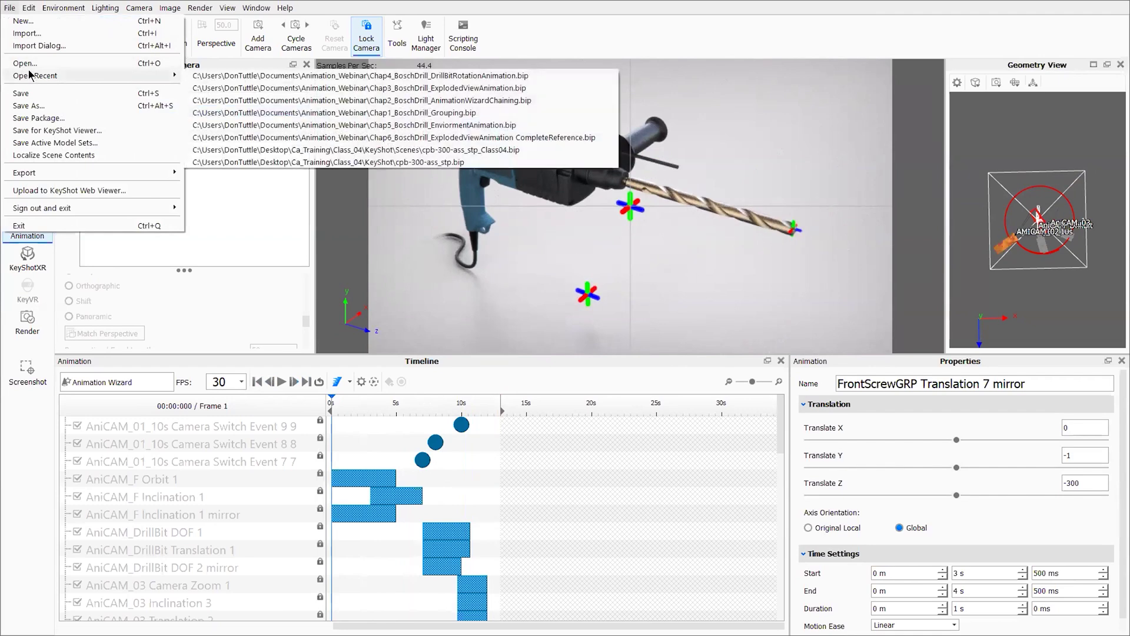
click(331, 115)
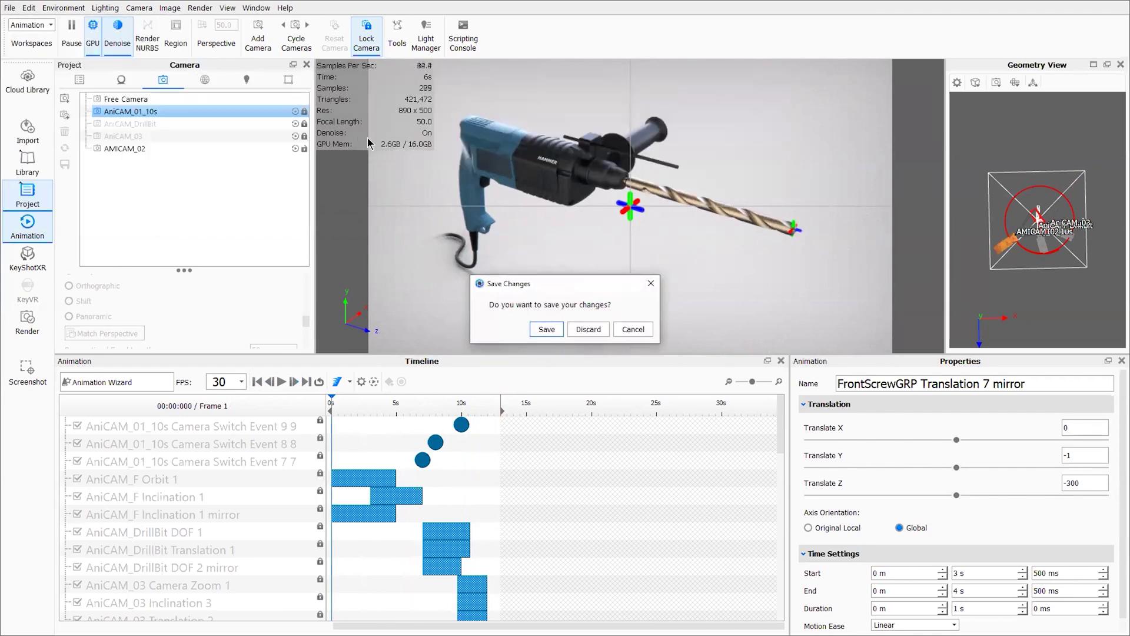
click(591, 329)
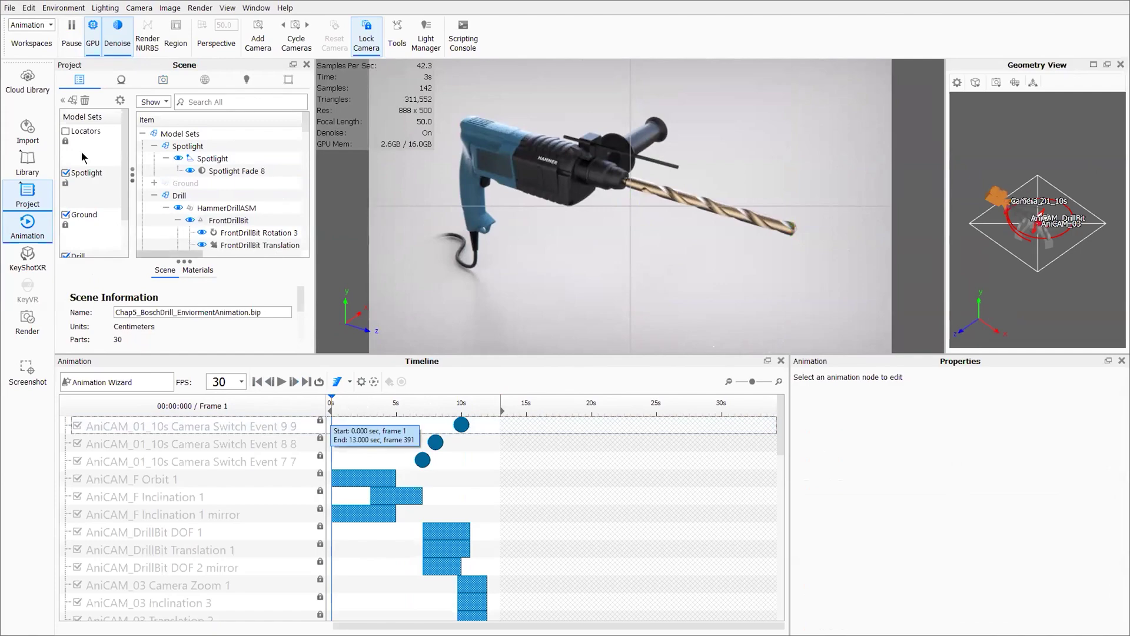
Scrub the animation to about 12.9 s and examine AniCAM_F Orbit 1, HandleBoschHammerDrillASM Translation 8 and HandleKeyGRP Translation 5 mirror.
drag(374, 401, 495, 387)
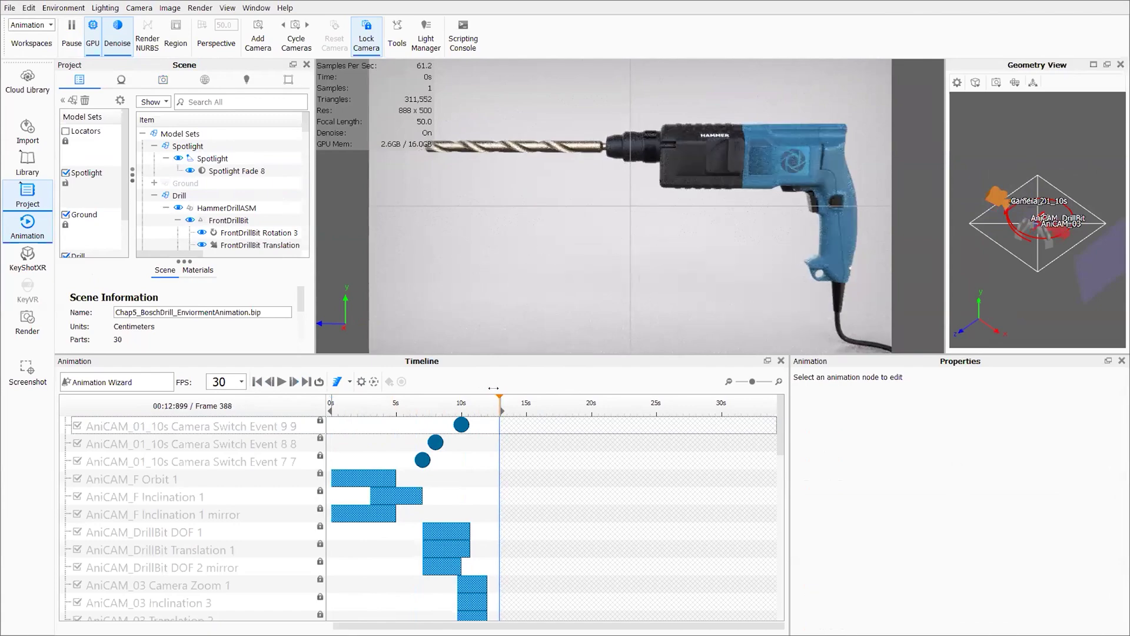
click(371, 479)
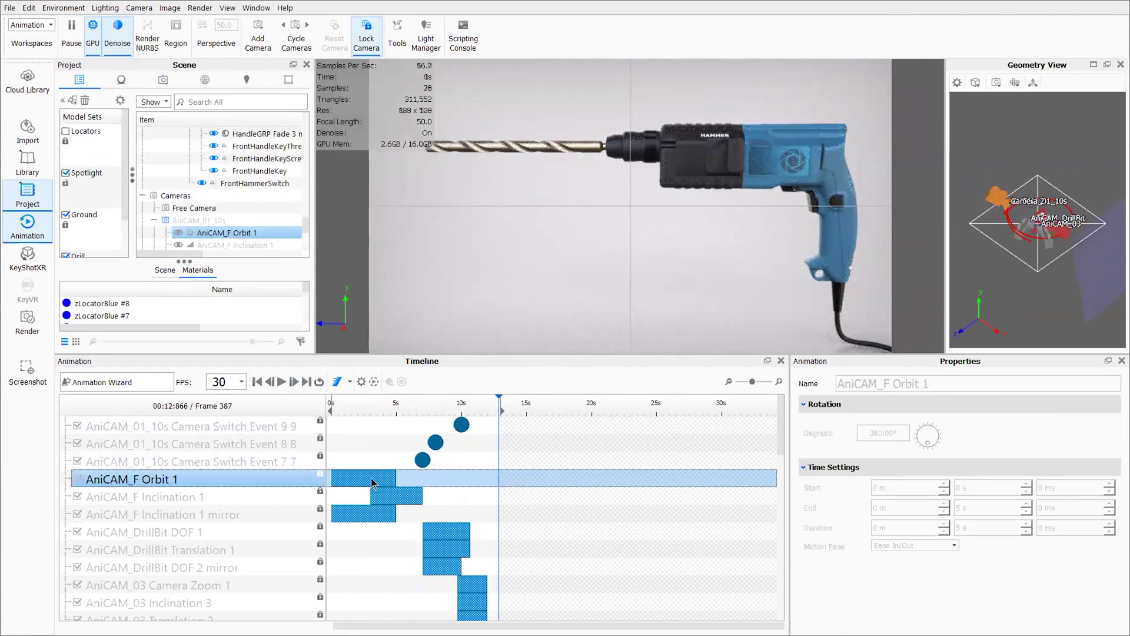
scroll(372, 483, down, 10)
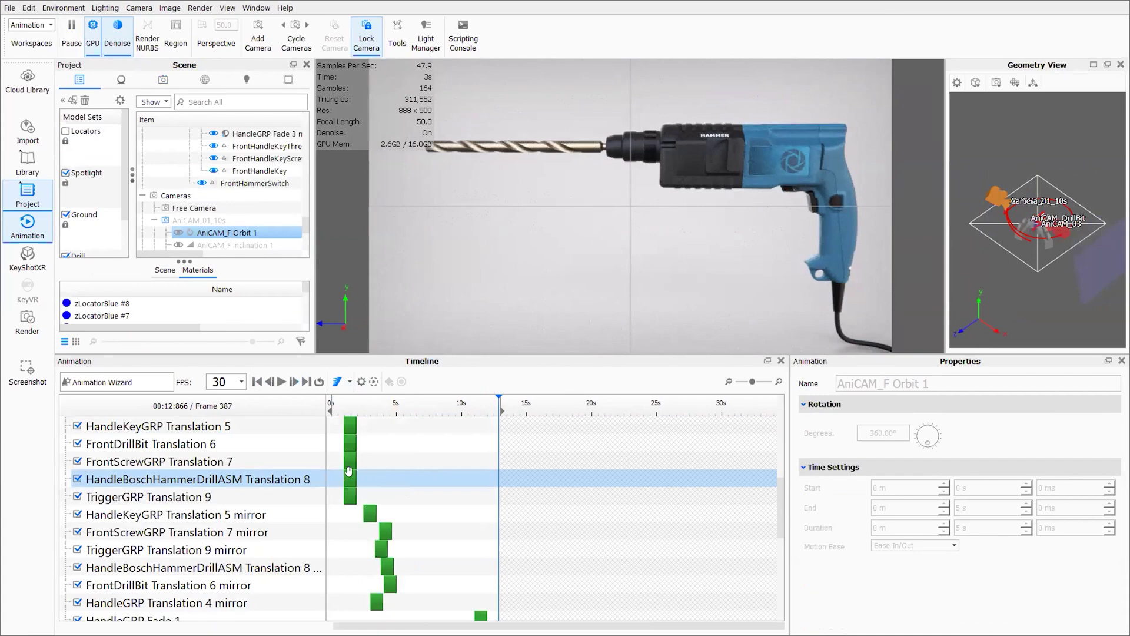
click(349, 471)
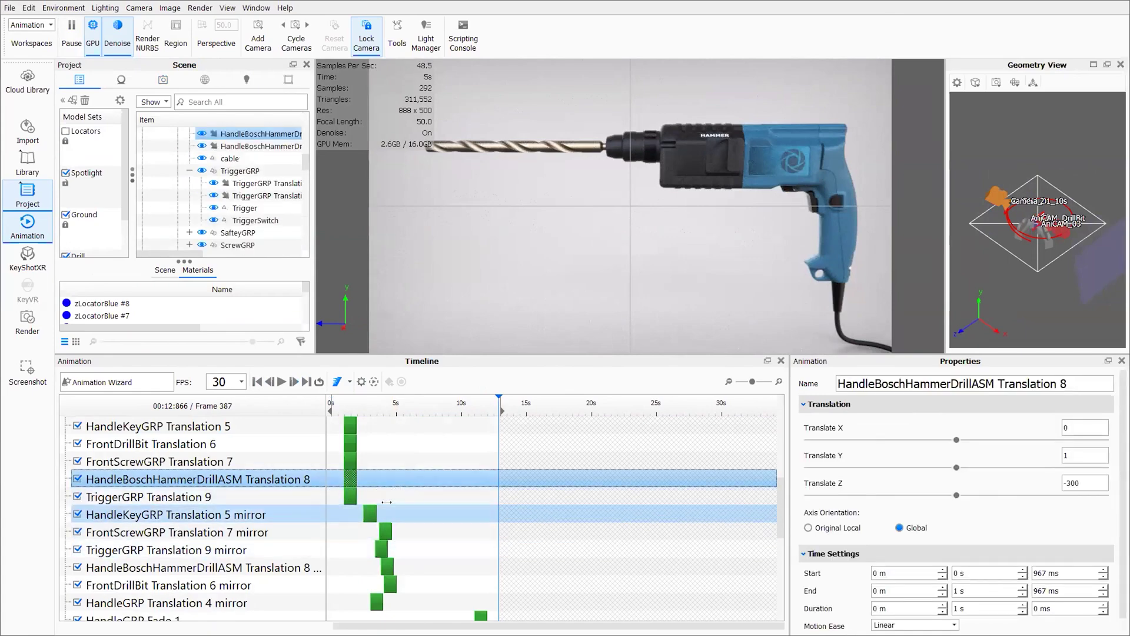
click(435, 514)
scroll(449, 501, down, 2)
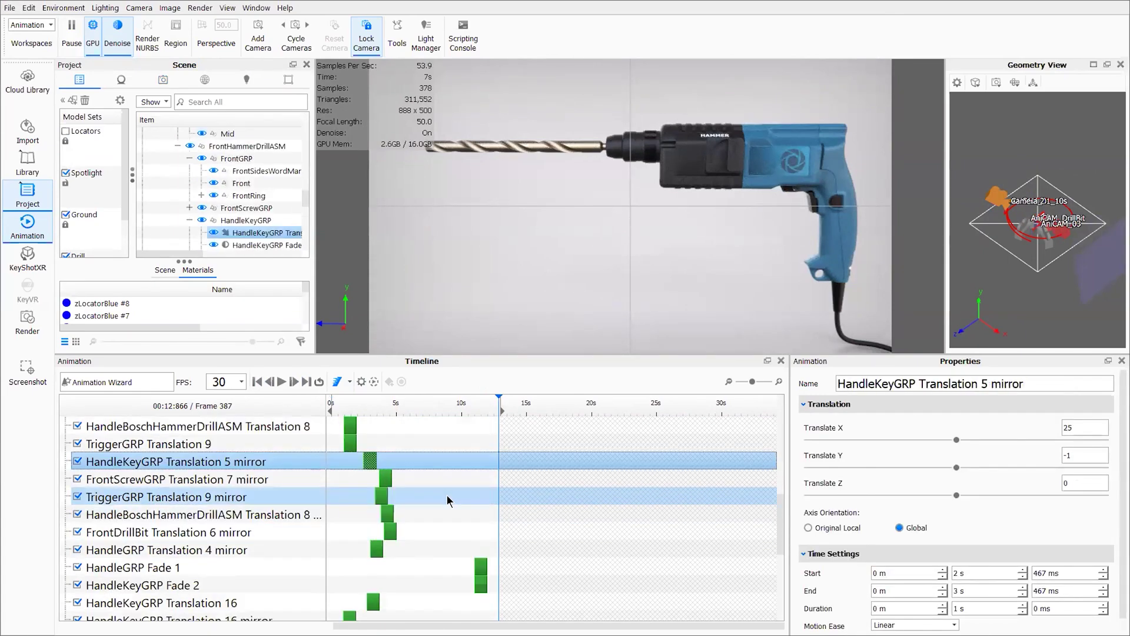
scroll(441, 503, down, 2)
scroll(458, 487, down, 2)
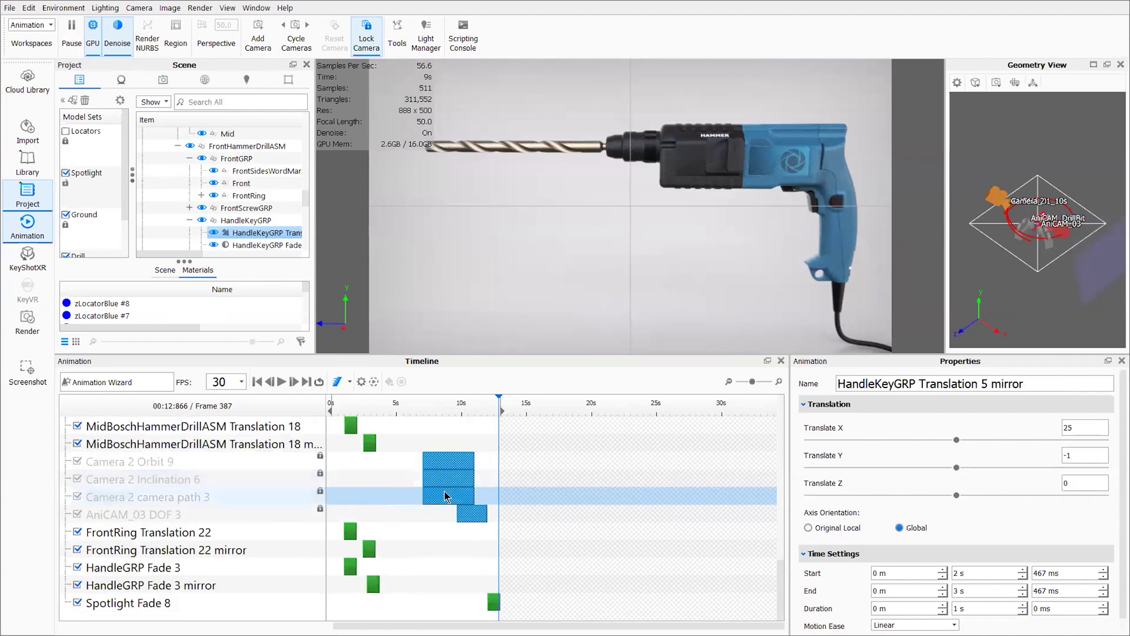
Check the Camera 2 camera path 3 settings and look through the model sets and scene tree for locked items.
click(436, 497)
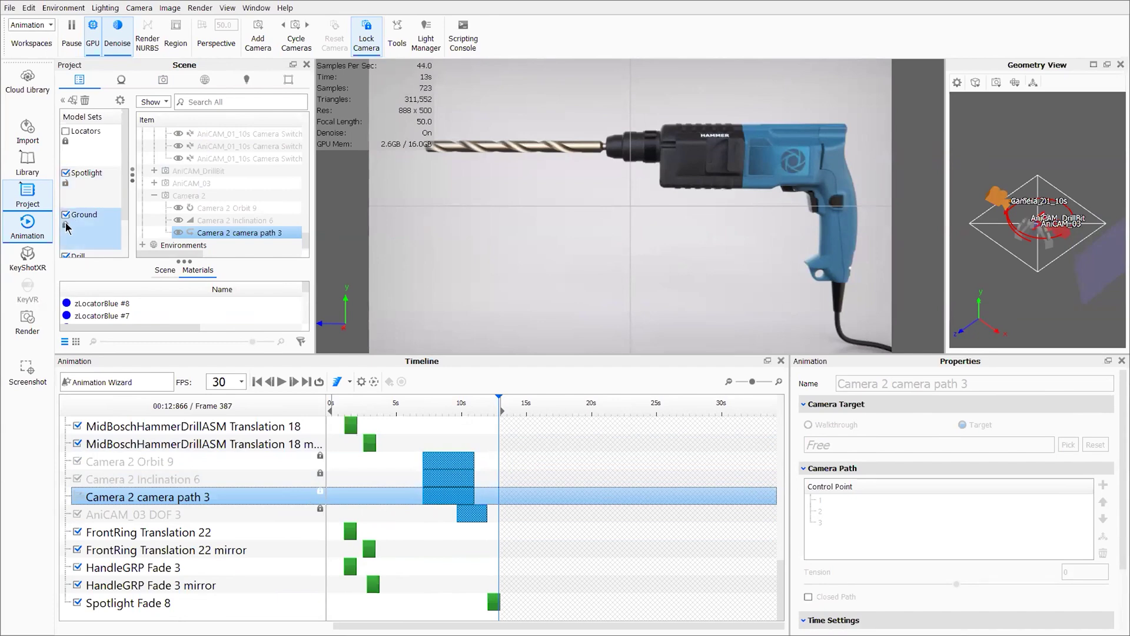
scroll(76, 228, down, 1)
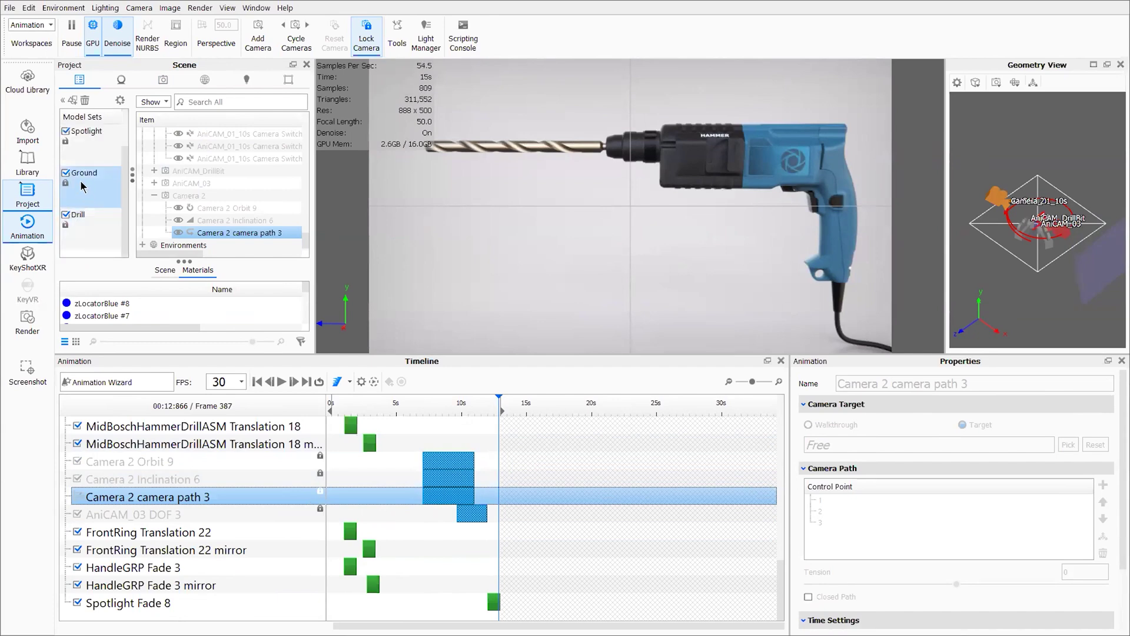
scroll(83, 175, up, 1)
scroll(174, 169, up, 10)
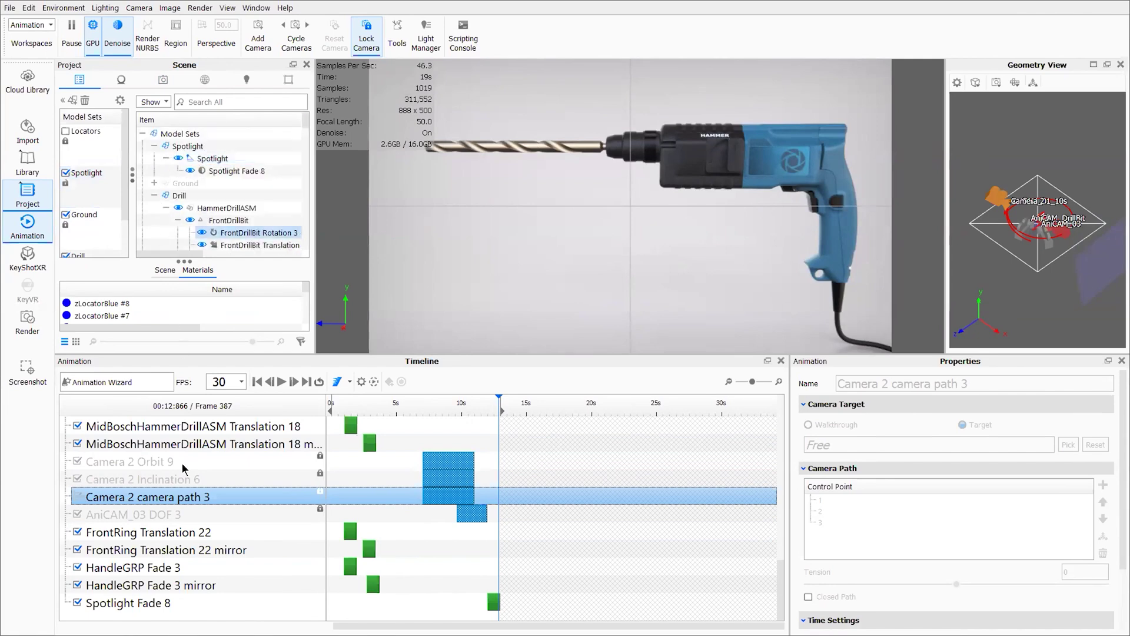
Unlock Camera 2 camera path 3 and try to unlock AniCAM_03 DOF 3 and Camera 2 Inclination 6.
right_click(140, 499)
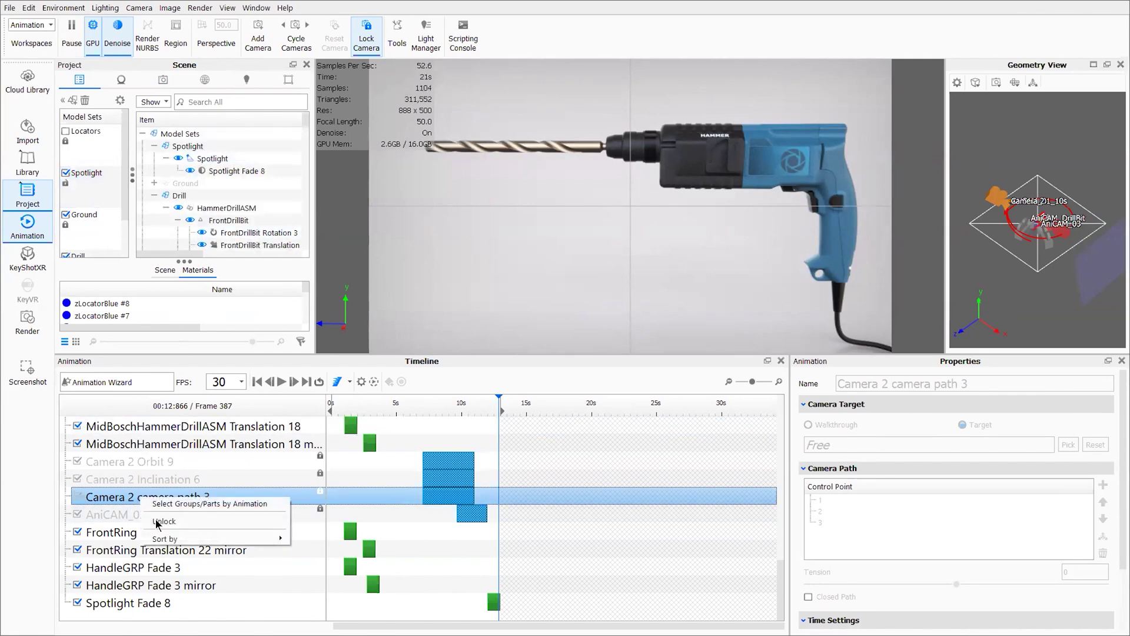
click(157, 522)
right_click(149, 515)
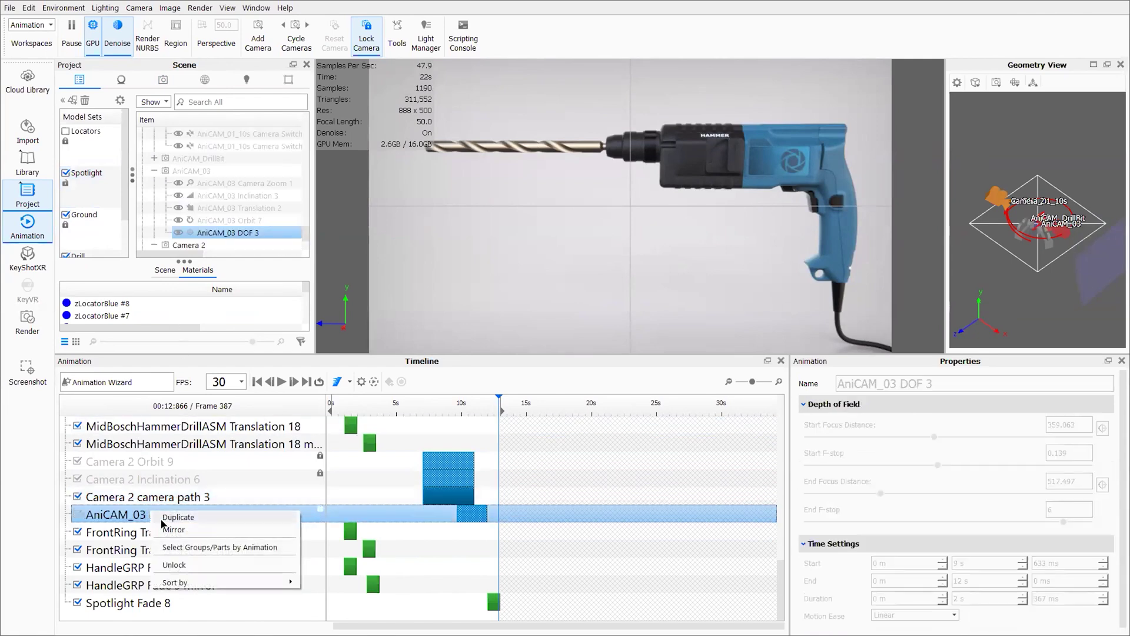
click(171, 564)
click(174, 486)
right_click(182, 483)
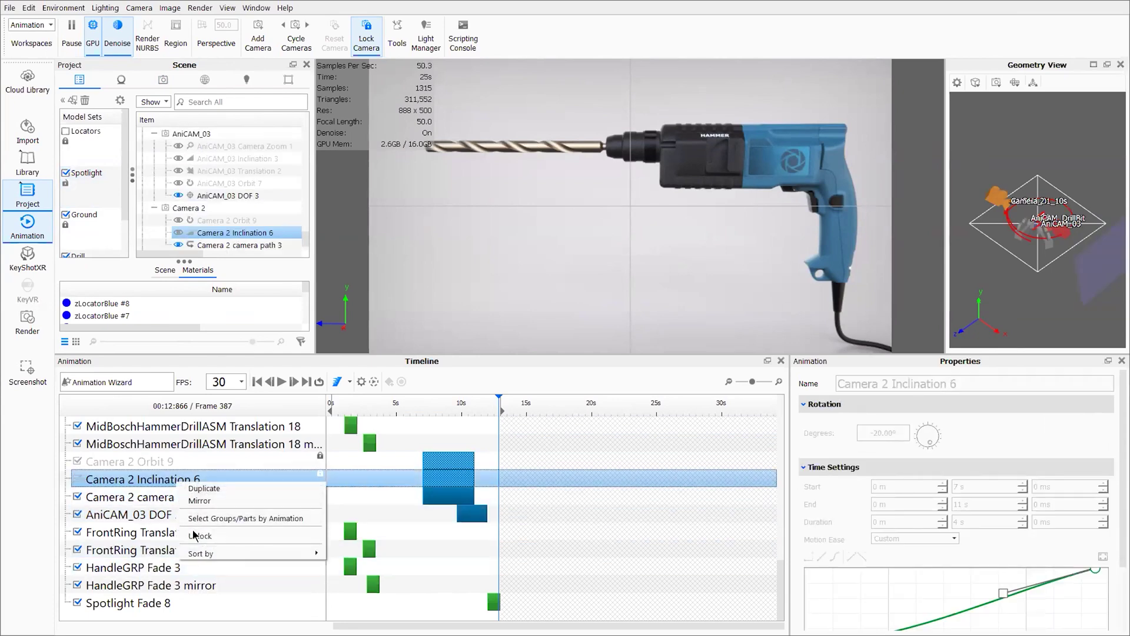
click(195, 521)
click(176, 464)
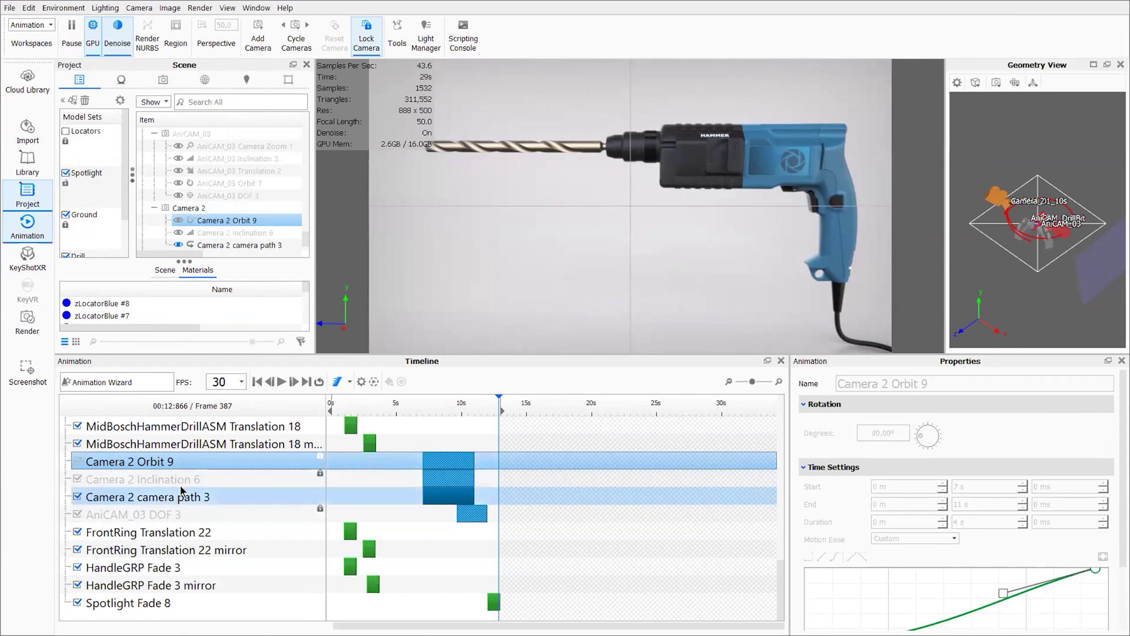
Unlock the AniCAM_03 DOF 3, Camera 2 Inclination 6 and Camera 2 Orbit 9 animations.
right_click(181, 516)
click(201, 565)
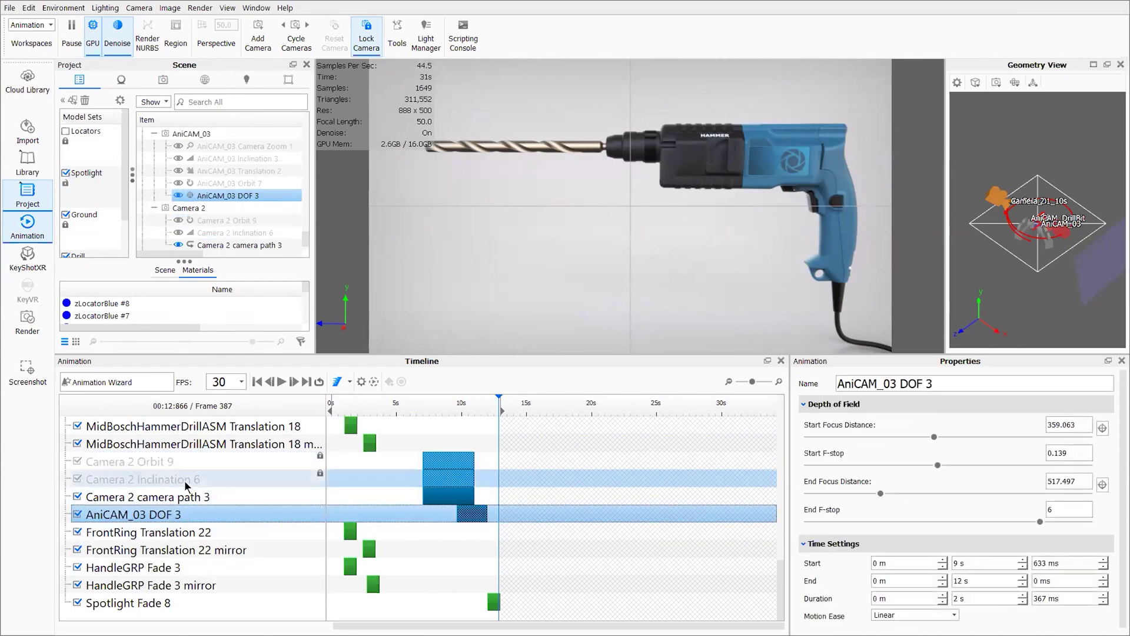
right_click(191, 480)
click(209, 537)
right_click(179, 463)
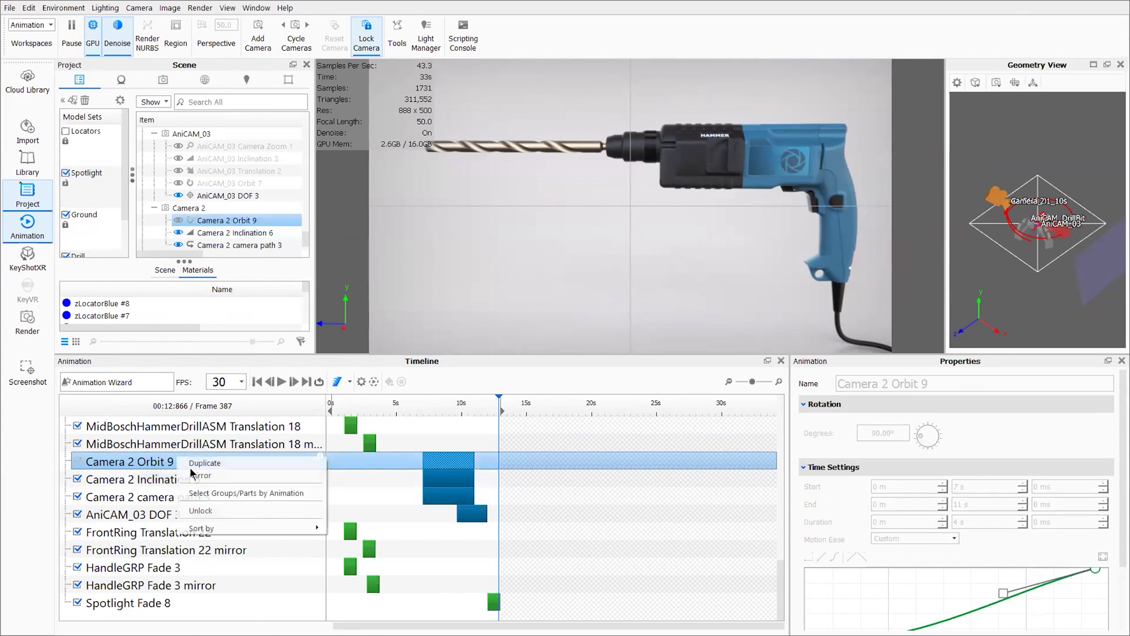
click(203, 519)
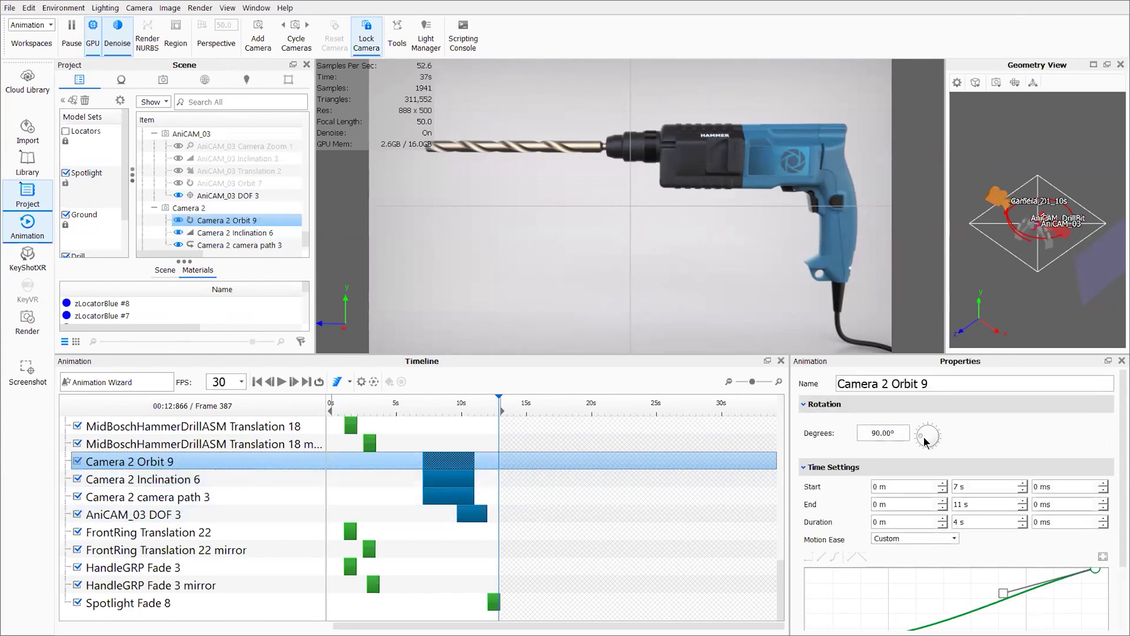
Examine the time settings and easing curve of Camera 2 Orbit 9 and the control points of Camera 2 camera path 3.
scroll(926, 442, down, 2)
scroll(934, 490, up, 1)
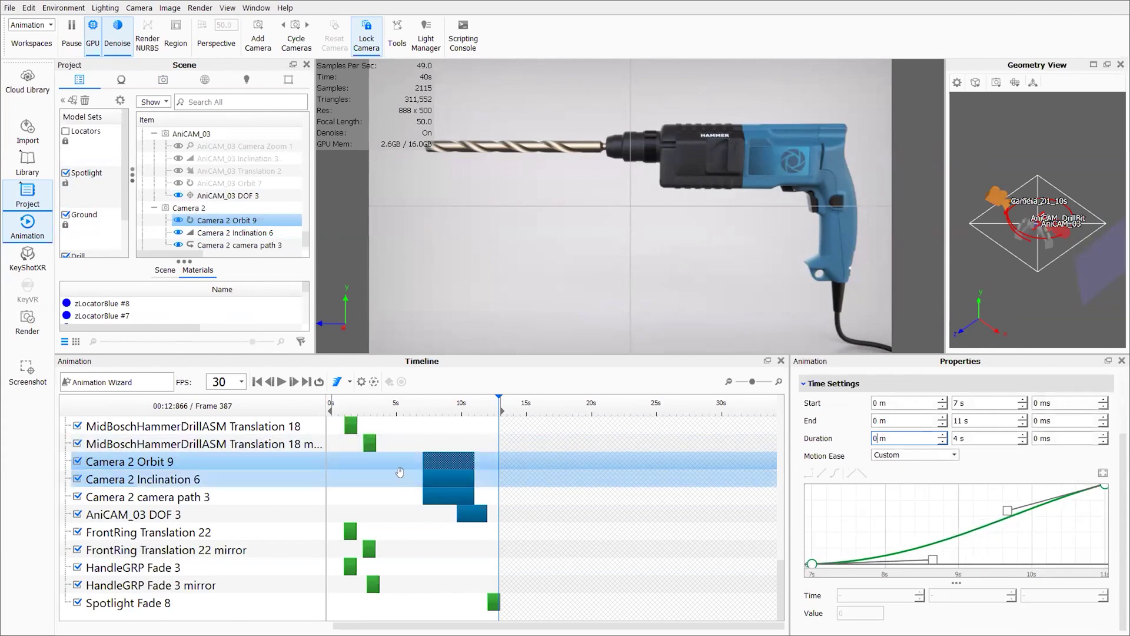
click(443, 501)
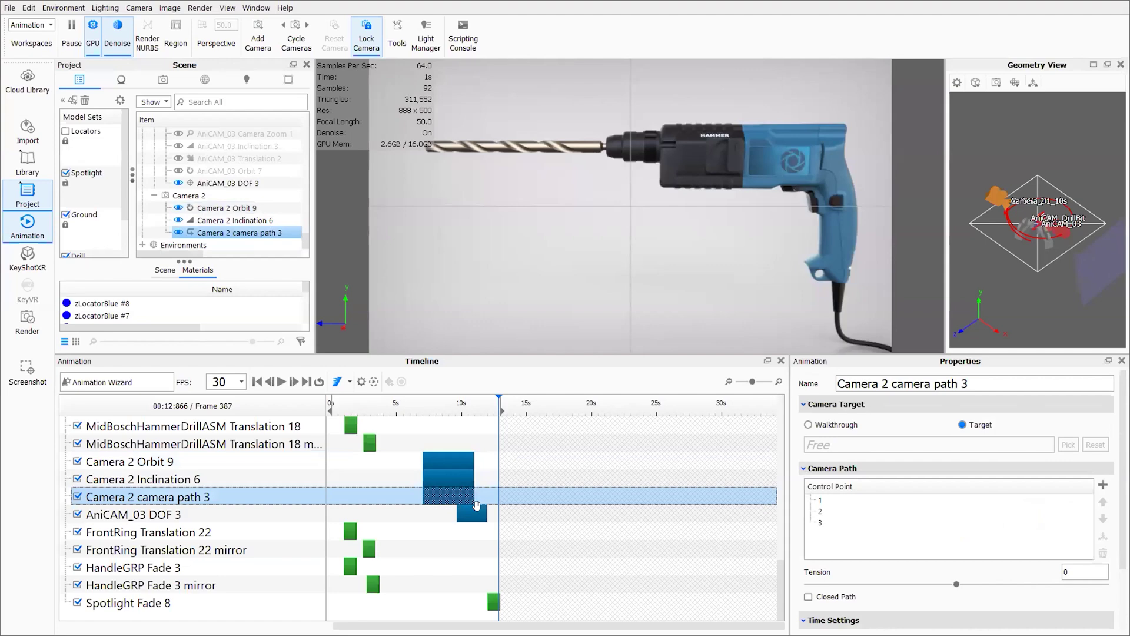
Review the time settings of Camera 2 camera path 3 and the properties of AniCAM_03 DOF 3 and Spotlight Fade 8.
click(974, 524)
click(961, 555)
scroll(957, 559, down, 3)
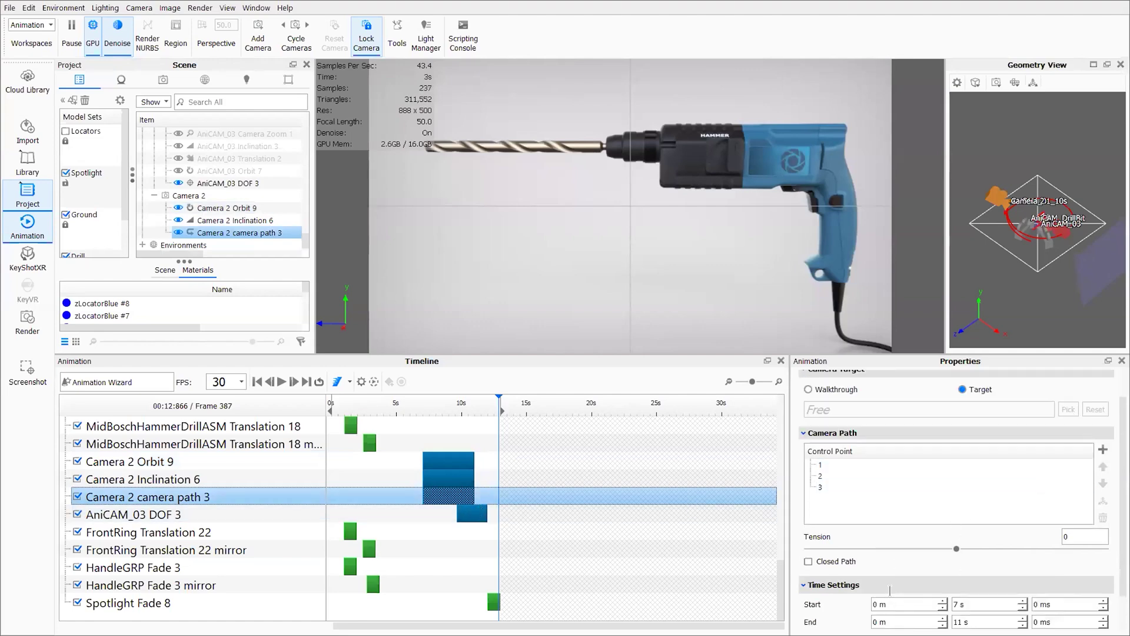
click(458, 510)
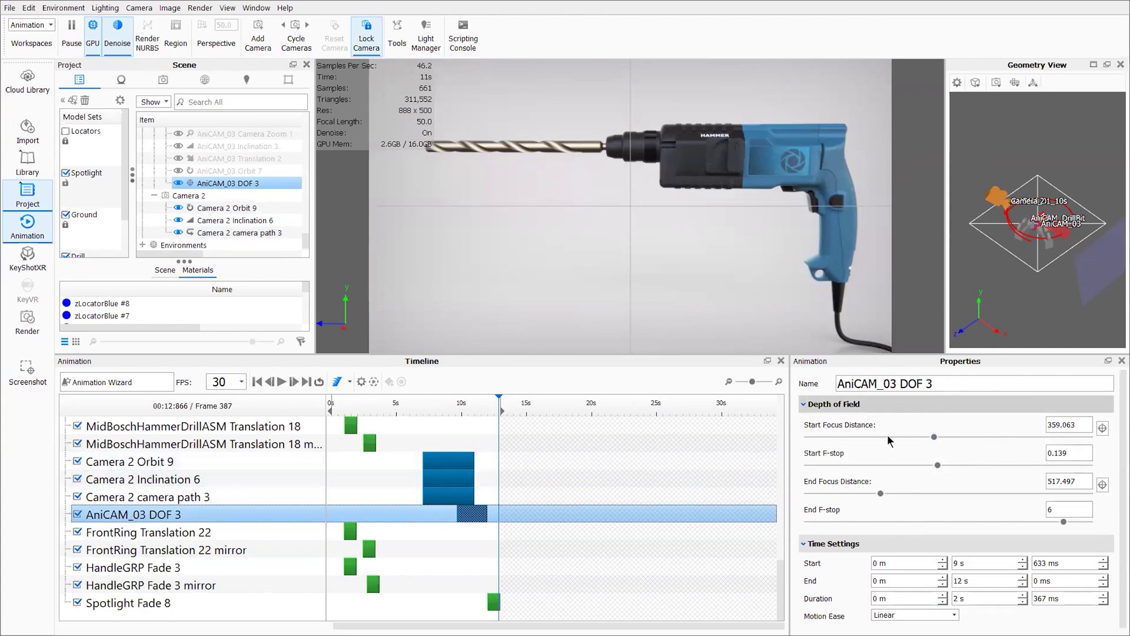
click(480, 405)
mouse_move(449, 401)
mouse_down()
mouse_move(497, 400)
mouse_move(419, 407)
mouse_move(498, 410)
mouse_move(436, 410)
mouse_move(467, 410)
mouse_move(488, 446)
mouse_up()
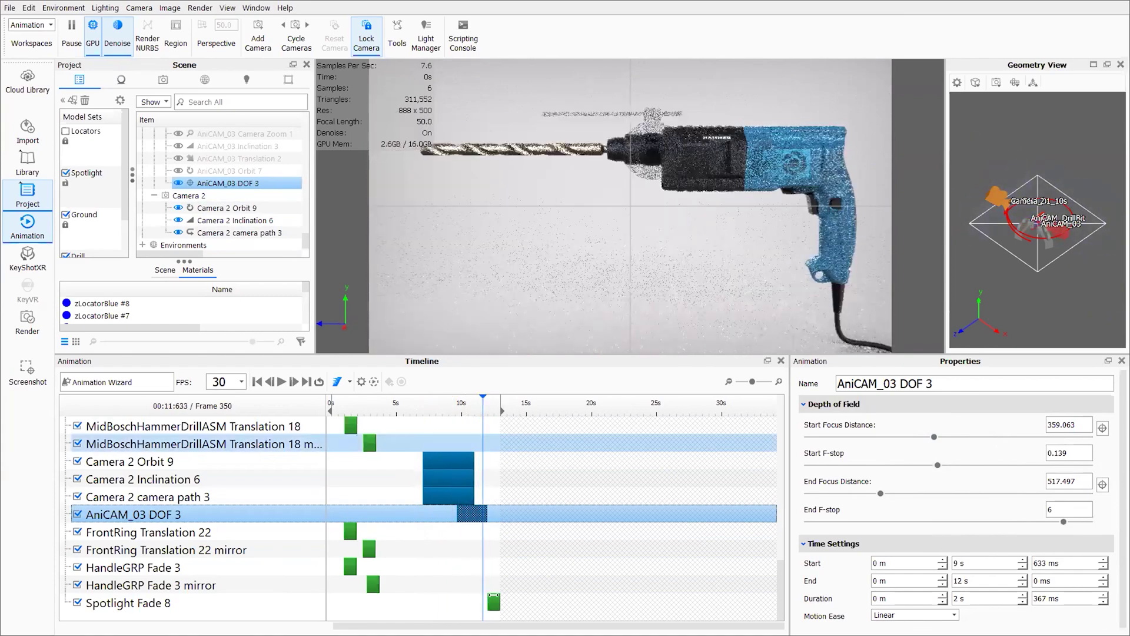
click(488, 597)
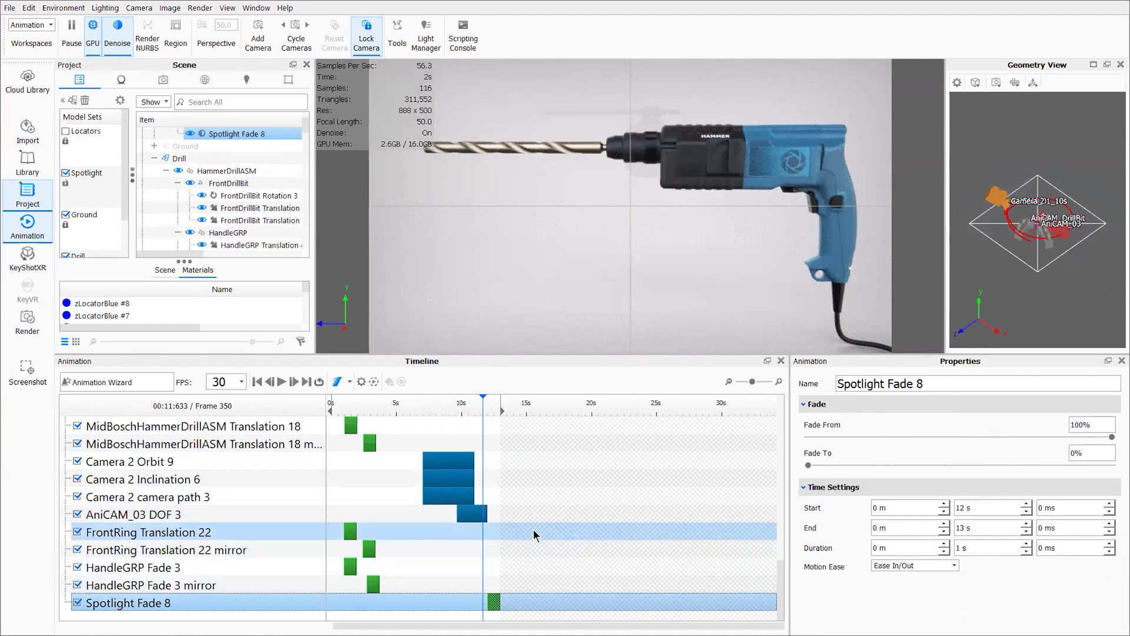
Examine the locked AniCAM_DrillBit DOF 1 and AniCAM_03 Translation 2 animations on the timeline.
scroll(530, 518, up, 10)
scroll(518, 499, up, 4)
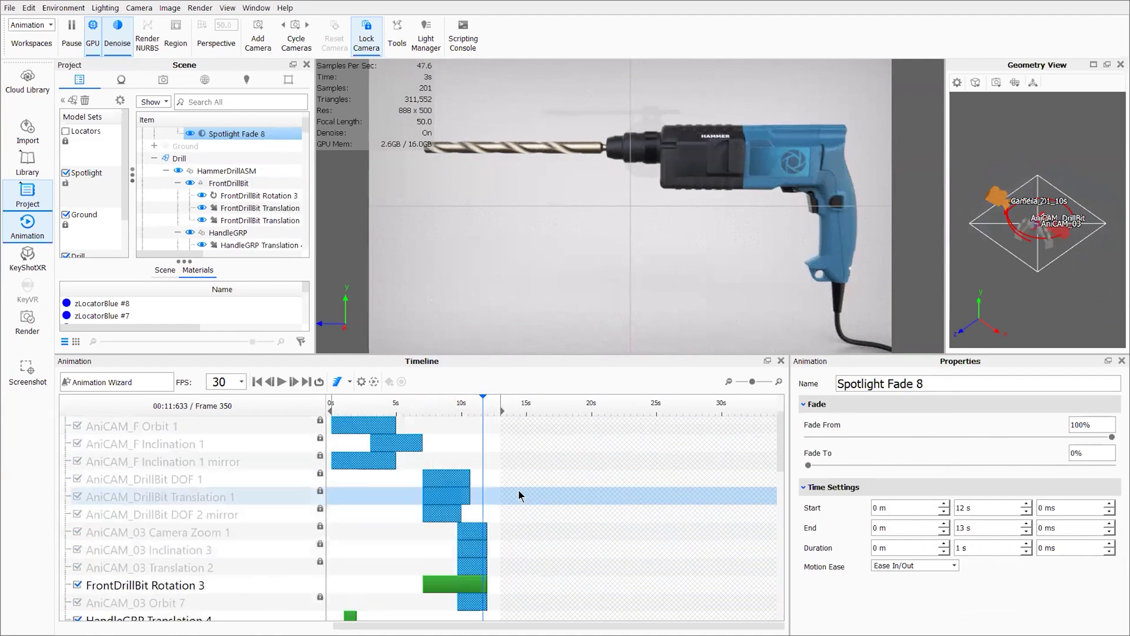
click(453, 528)
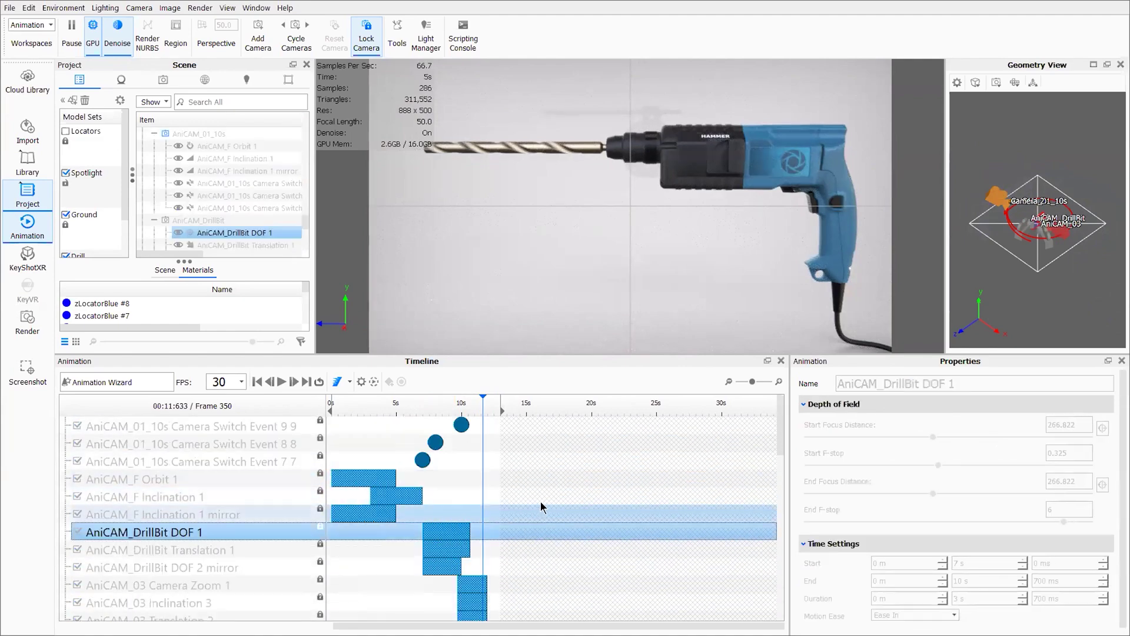
scroll(530, 506, down, 6)
click(466, 511)
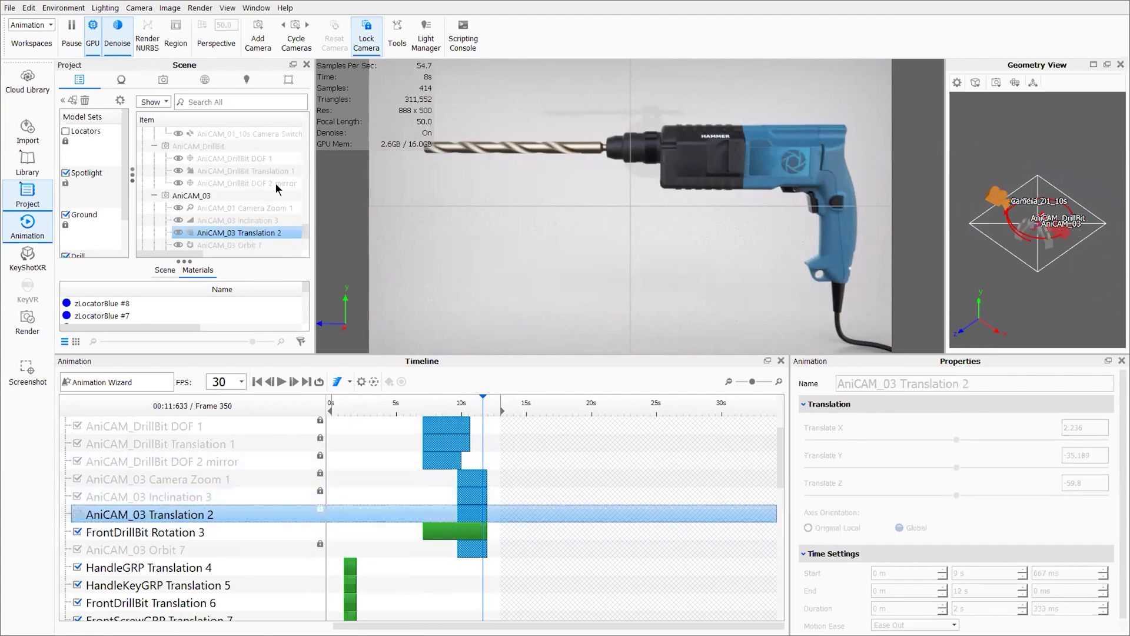
Show the scene's camera list and scrub the animation back to frame 59.
click(163, 81)
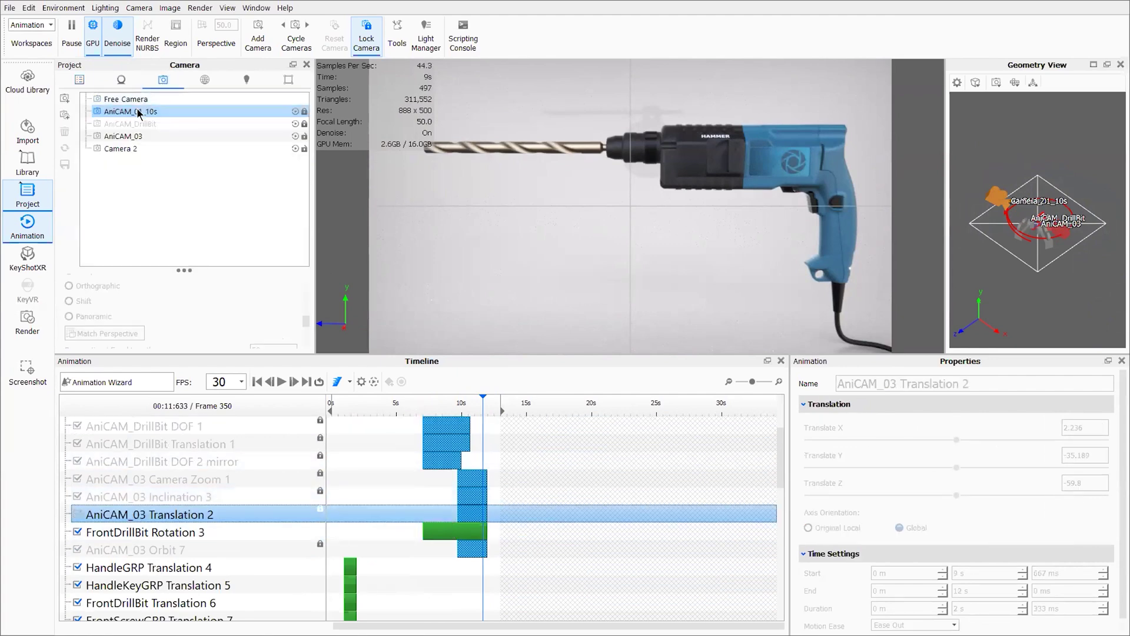
click(436, 402)
drag(447, 400, 356, 408)
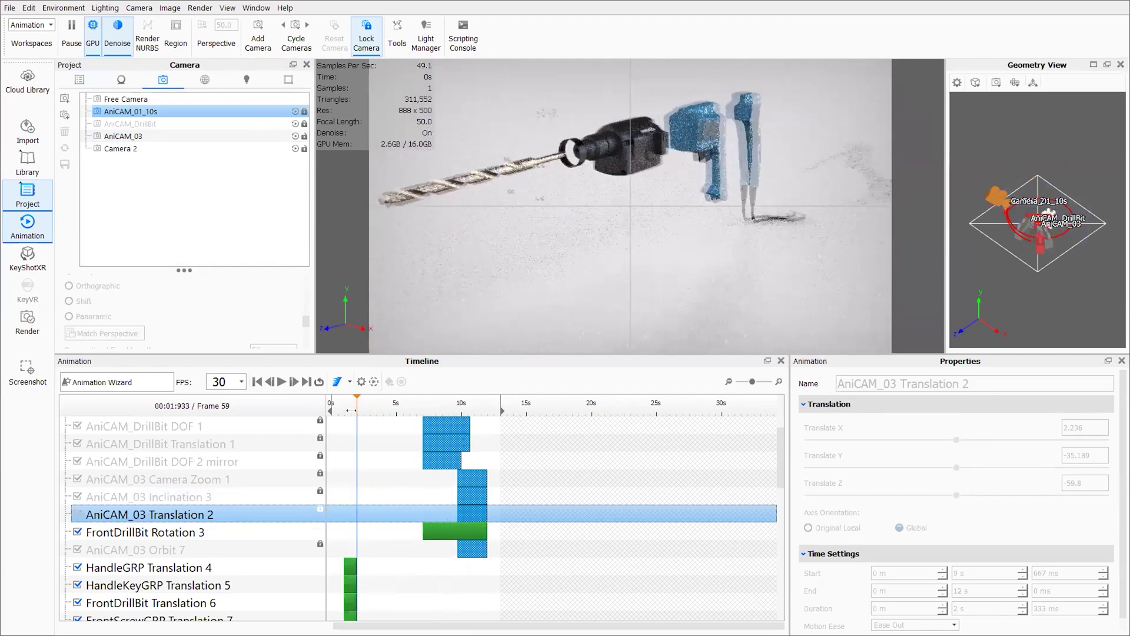
Examine the HandleGRP, HandleKeyGRP and FrontDrillBit translations, plus the time settings and easing curve of FrontDrillBit Rotation 3.
click(348, 567)
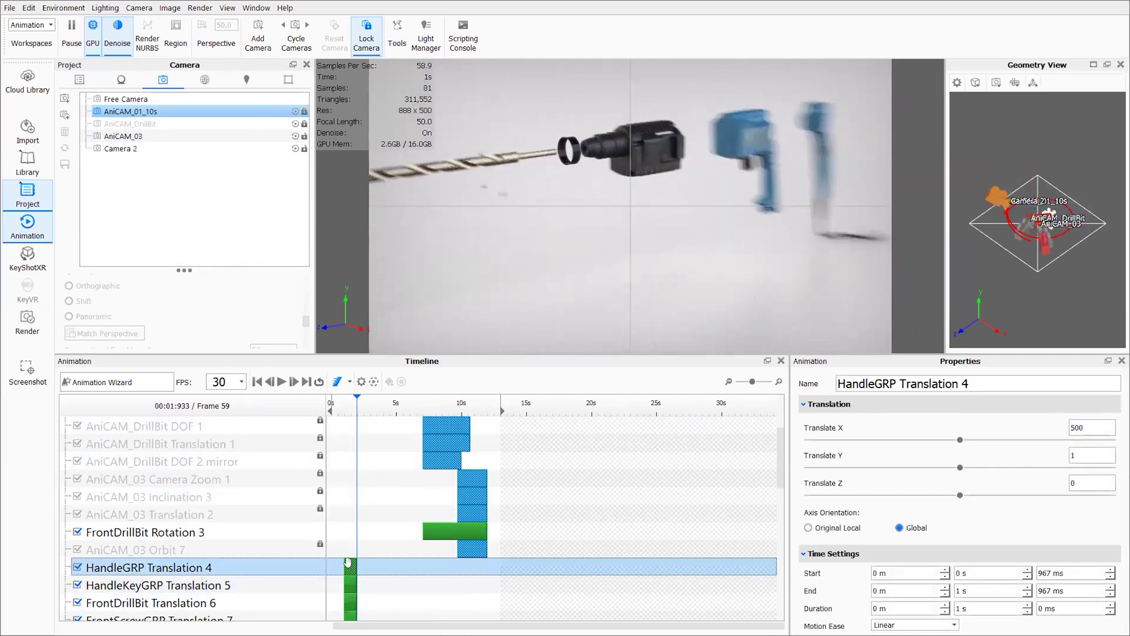
click(346, 587)
click(350, 603)
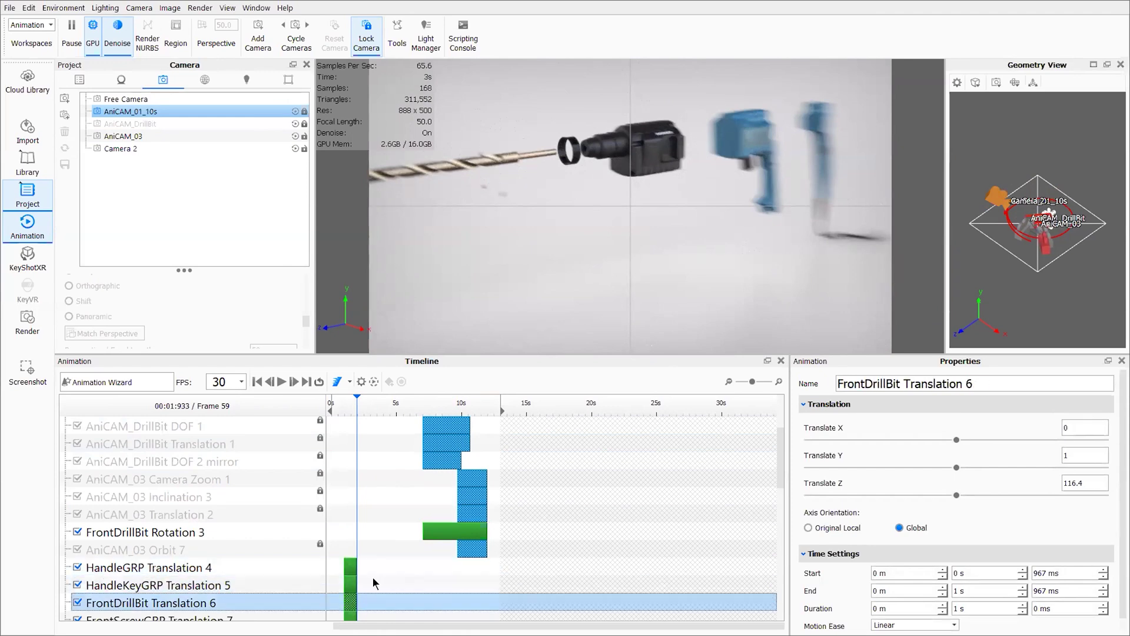
click(451, 532)
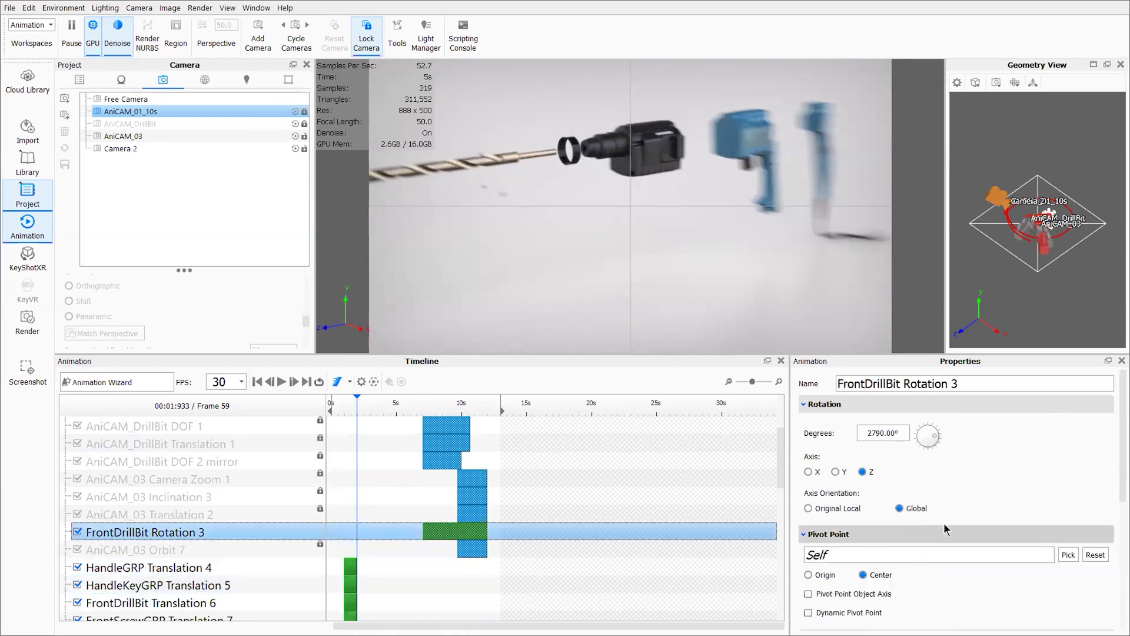
scroll(961, 565, down, 5)
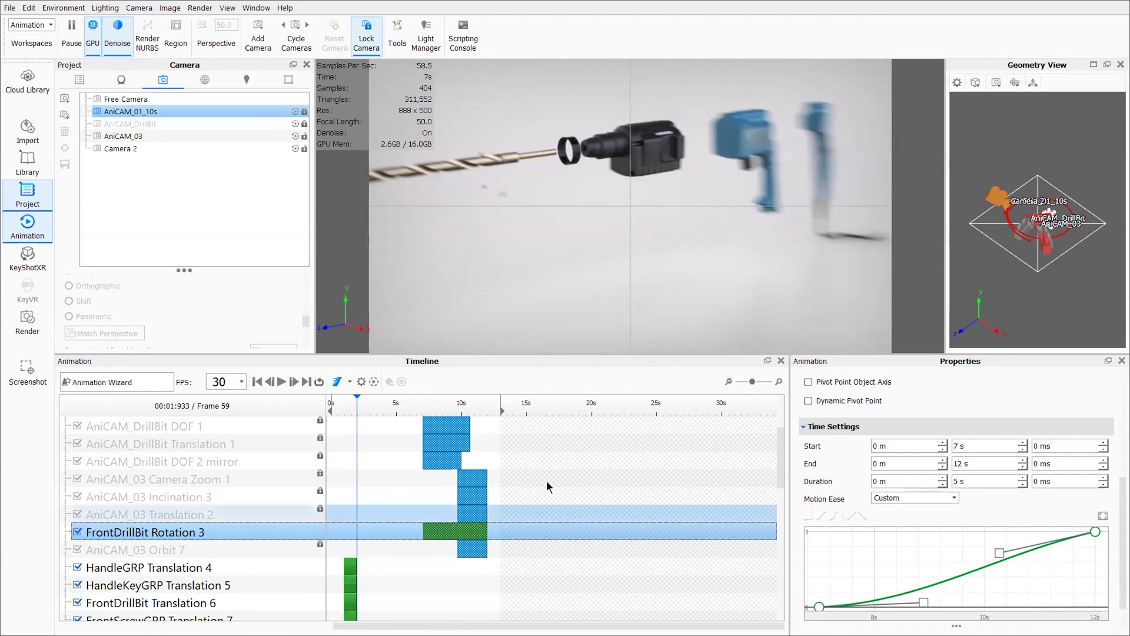
Inspect the settings of the locked AniCAM_03 Inclination 3, AniCAM_DrillBit DOF 1 and AniCAM_DrillBit Translation 1 animations.
click(465, 484)
click(468, 494)
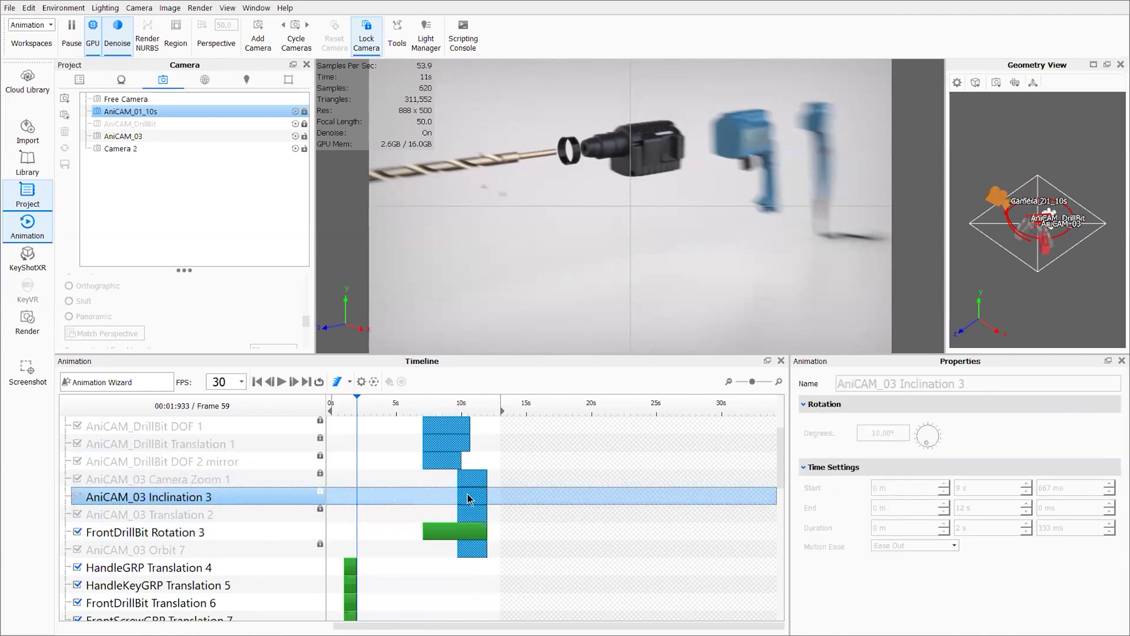
scroll(480, 501, up, 2)
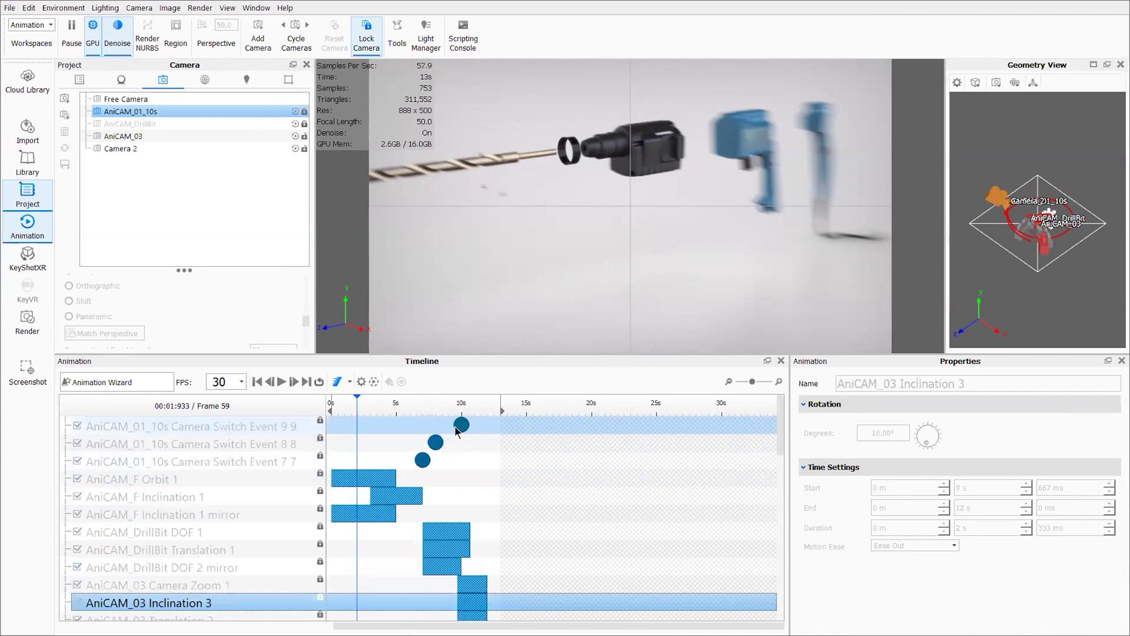
click(457, 535)
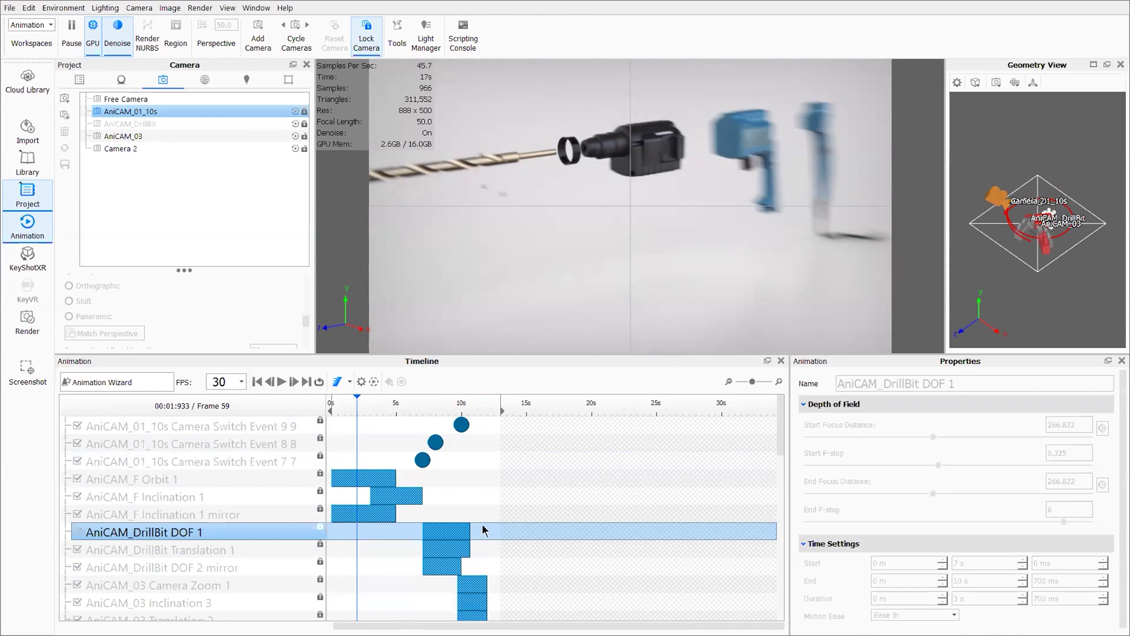
click(423, 553)
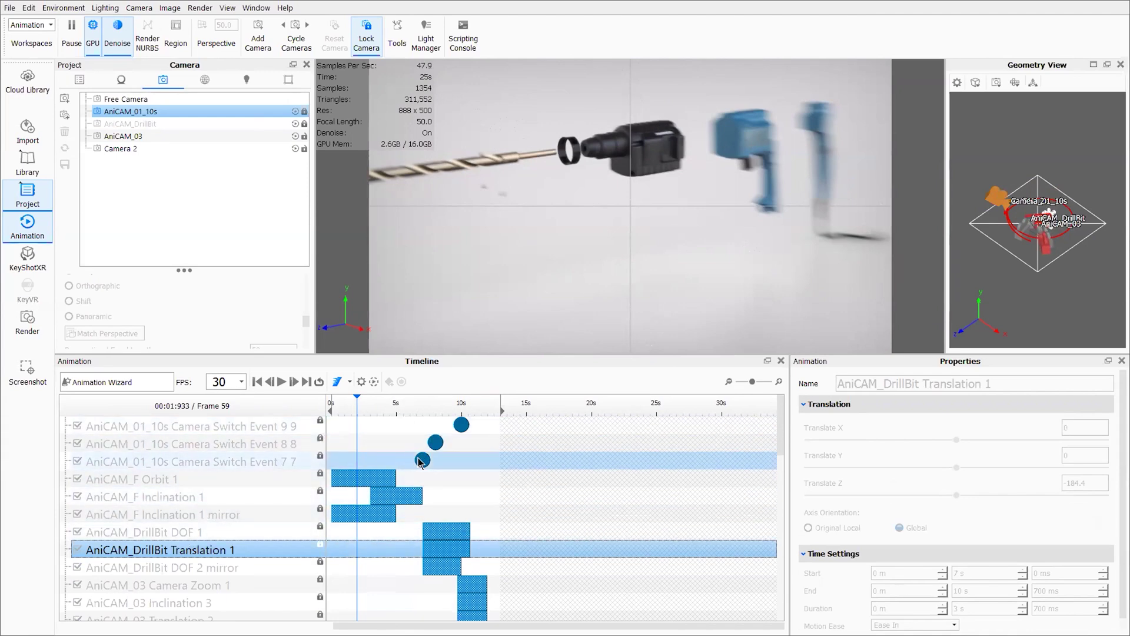
click(428, 529)
scroll(446, 526, down, 3)
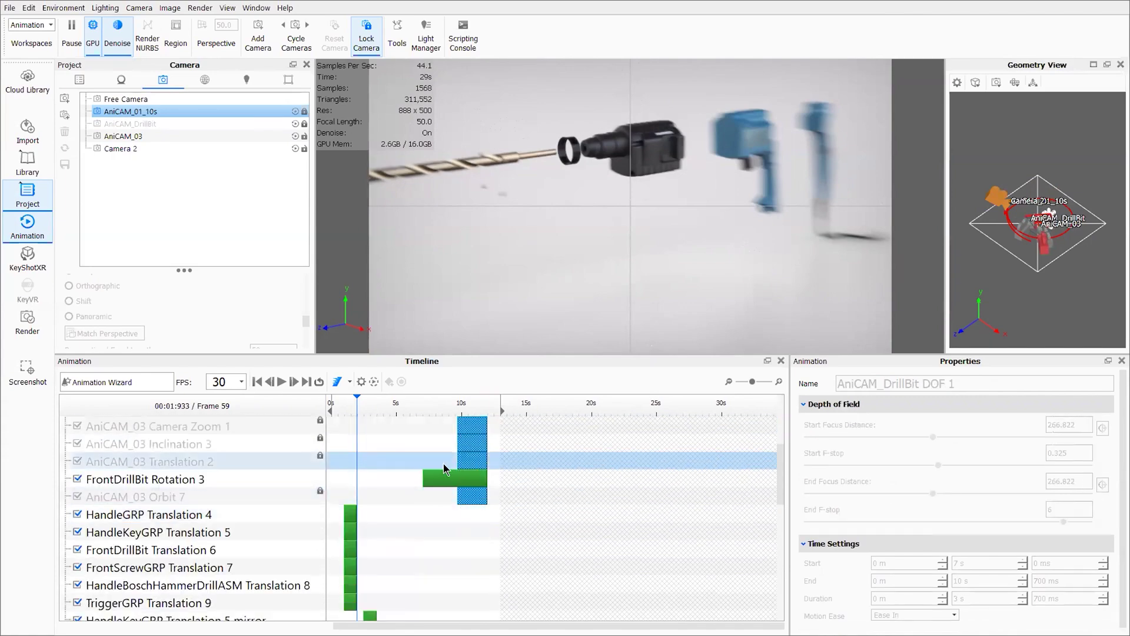
Move the playhead to frame 389 and switch to the AniCAM_03 camera.
click(390, 404)
drag(411, 400, 500, 401)
click(164, 139)
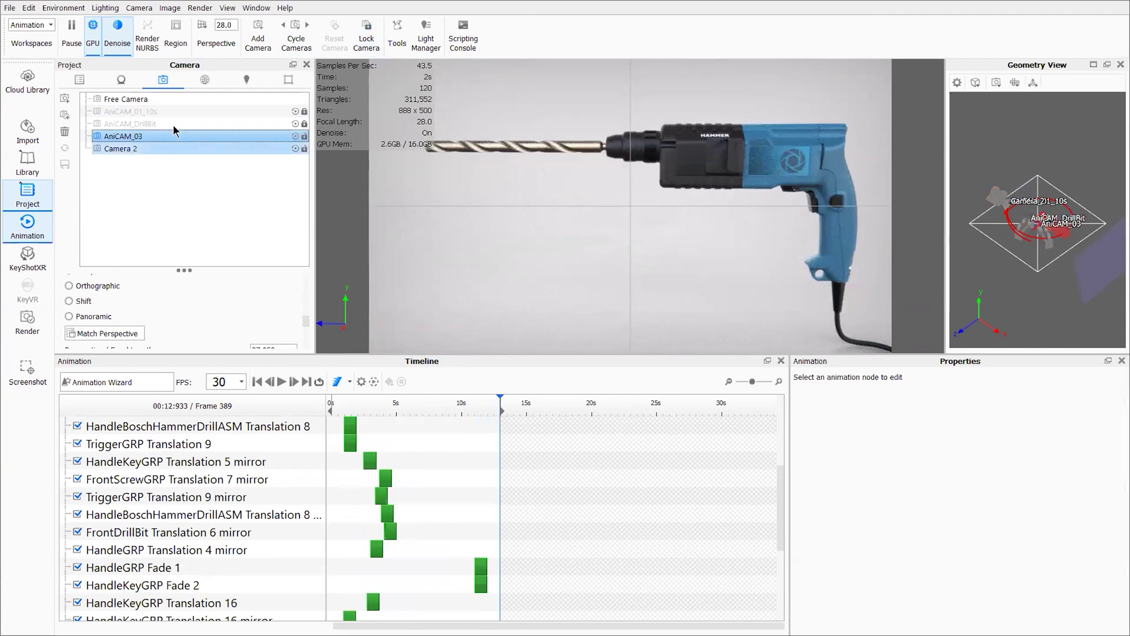
Show the environment list, scrub through the animation and park the playhead at 13 s.
click(204, 80)
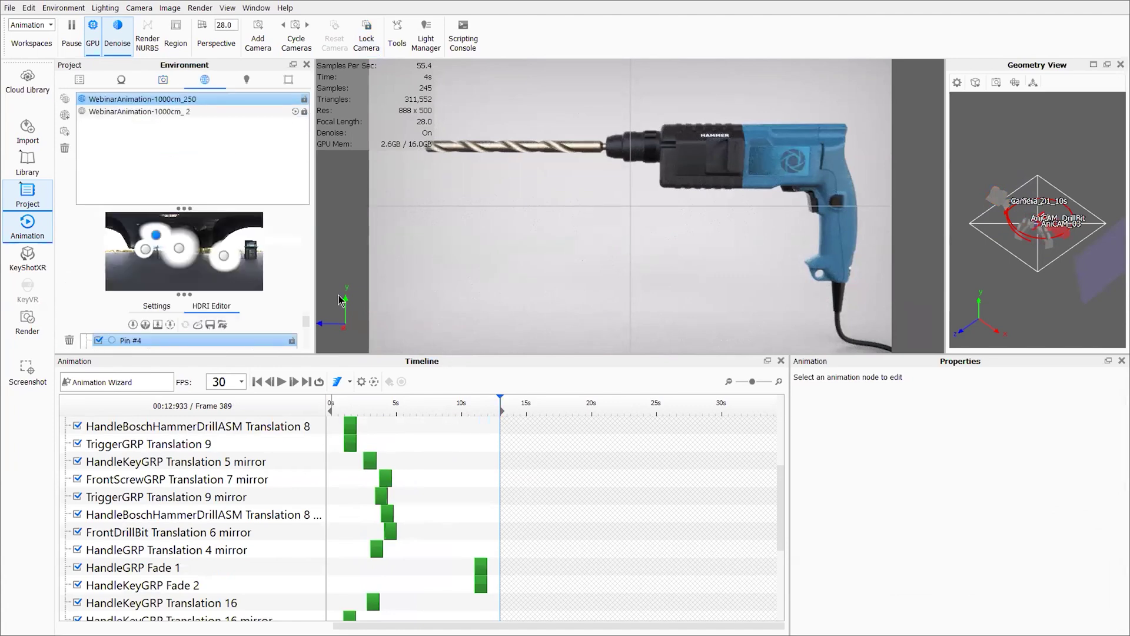
drag(392, 406, 280, 399)
drag(372, 405, 495, 401)
Activate the WebinarAnimation-1000cm_ 2 environment and check which animation types can be added to it.
click(217, 112)
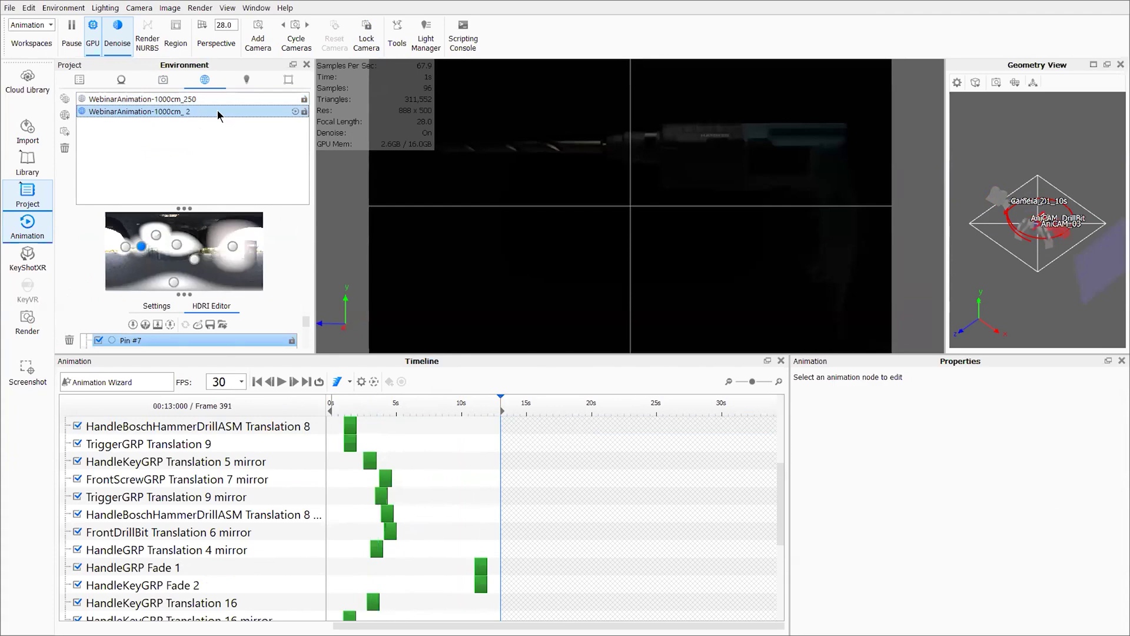
ctrl+click(186, 100)
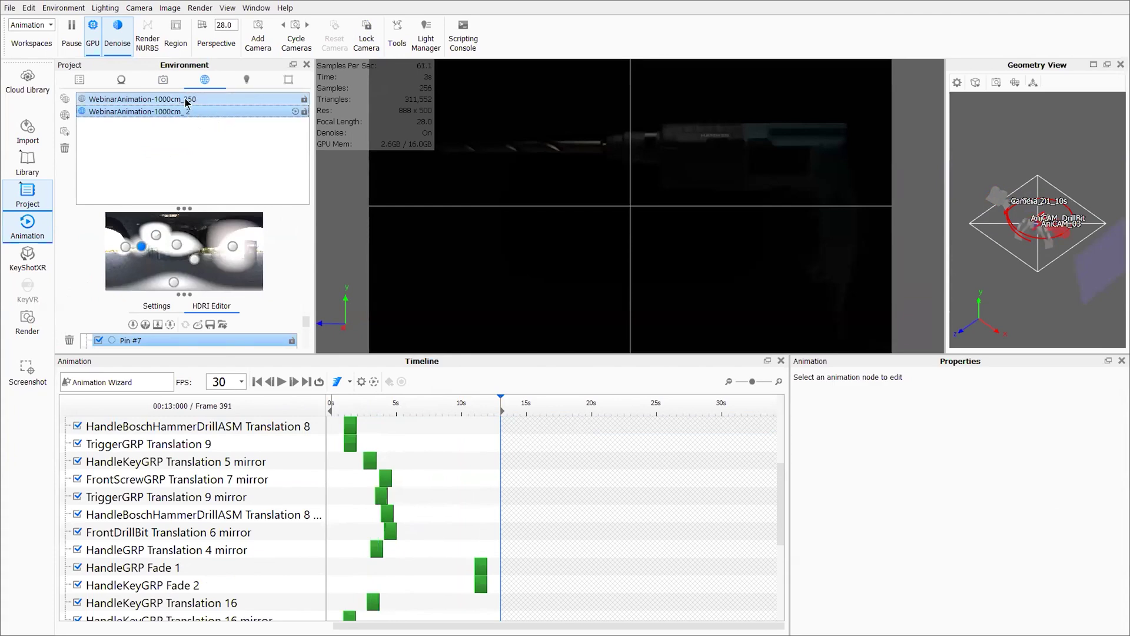
mouse_move(487, 413)
mouse_down()
mouse_move(457, 405)
mouse_move(494, 407)
mouse_up()
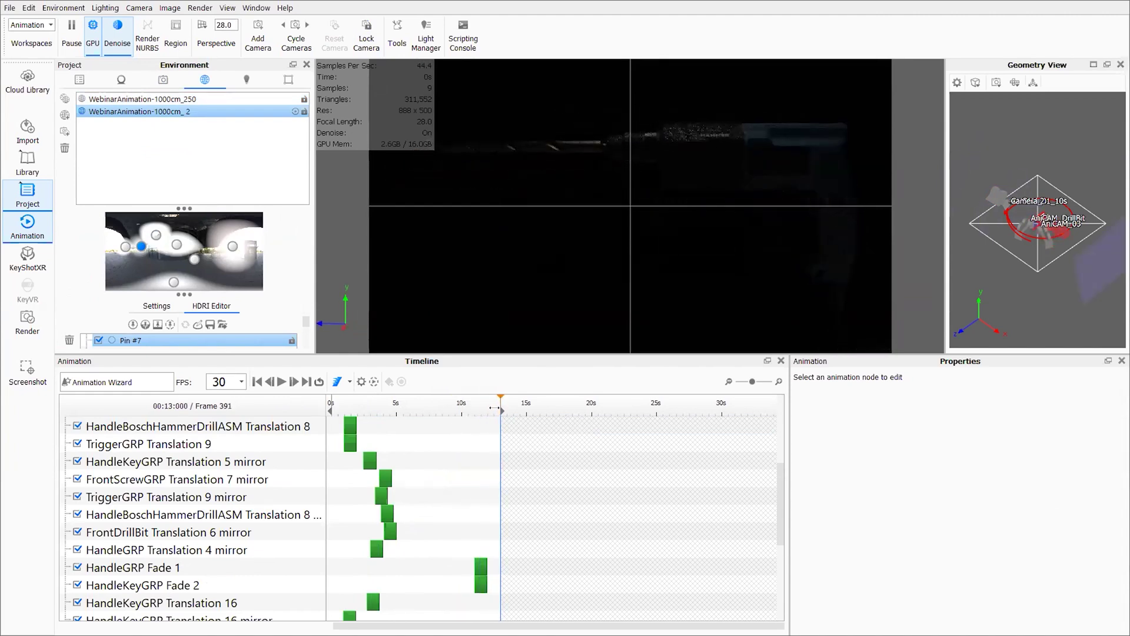
right_click(201, 111)
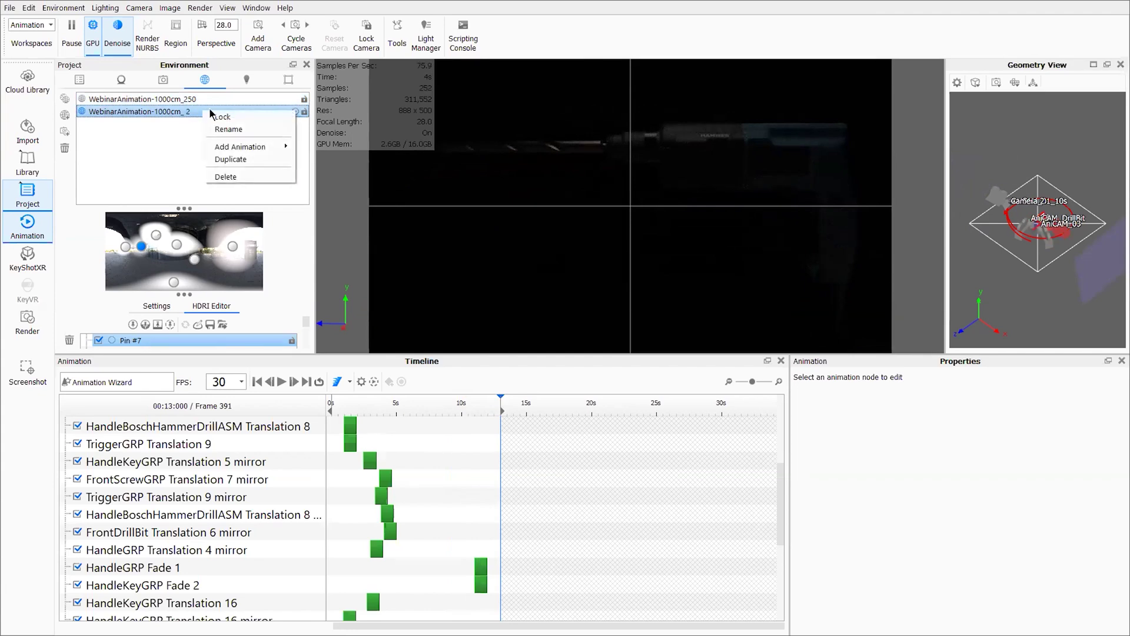
mouse_move(232, 146)
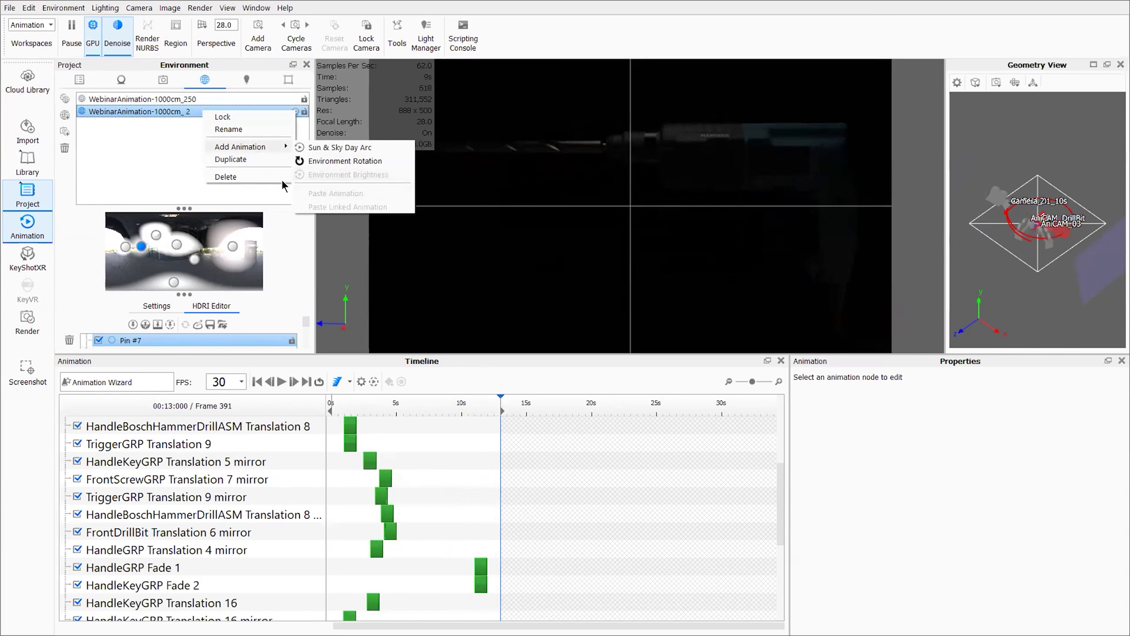
click(165, 162)
Activate the WebinarAnimation-1000cm_250 environment and add an Environment Brightness animation to it.
click(188, 99)
right_click(190, 98)
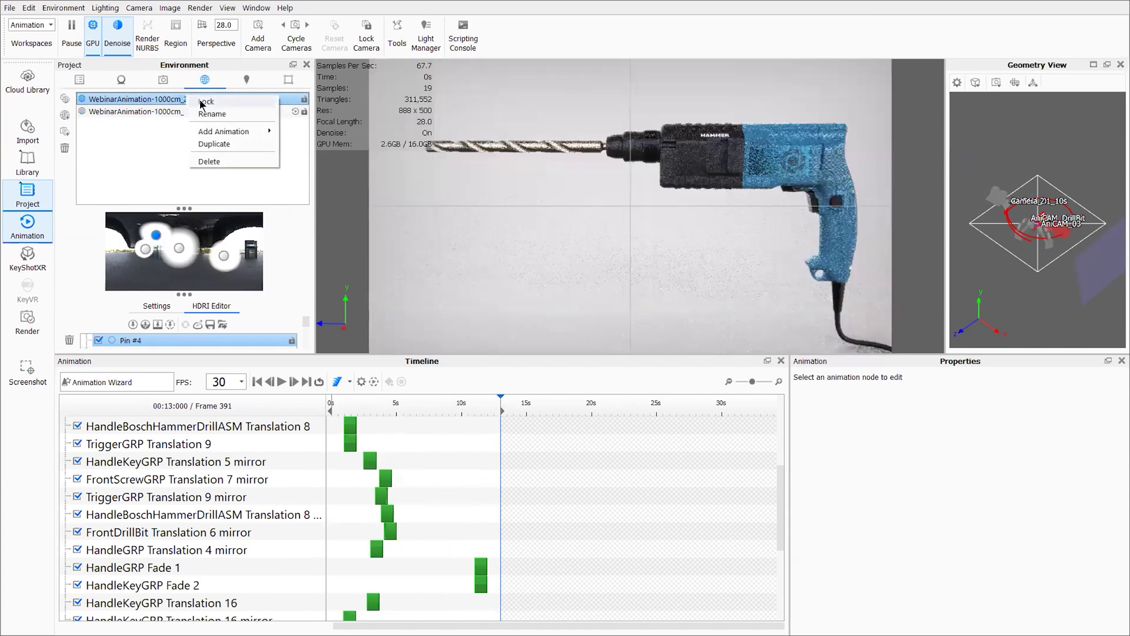
mouse_move(207, 129)
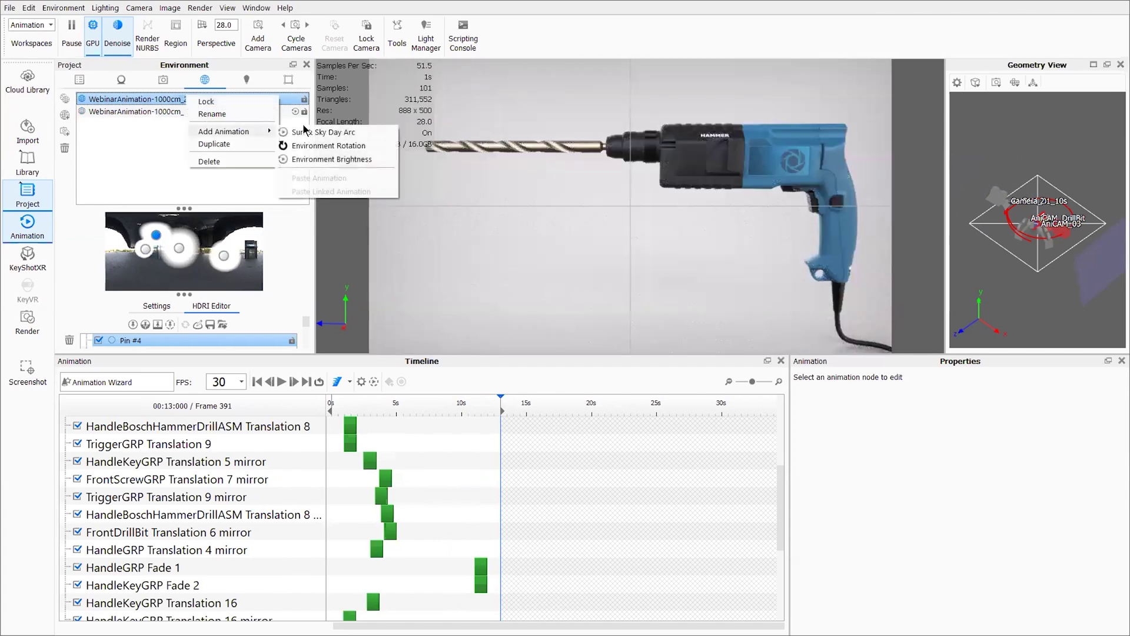
click(304, 160)
scroll(630, 471, down, 5)
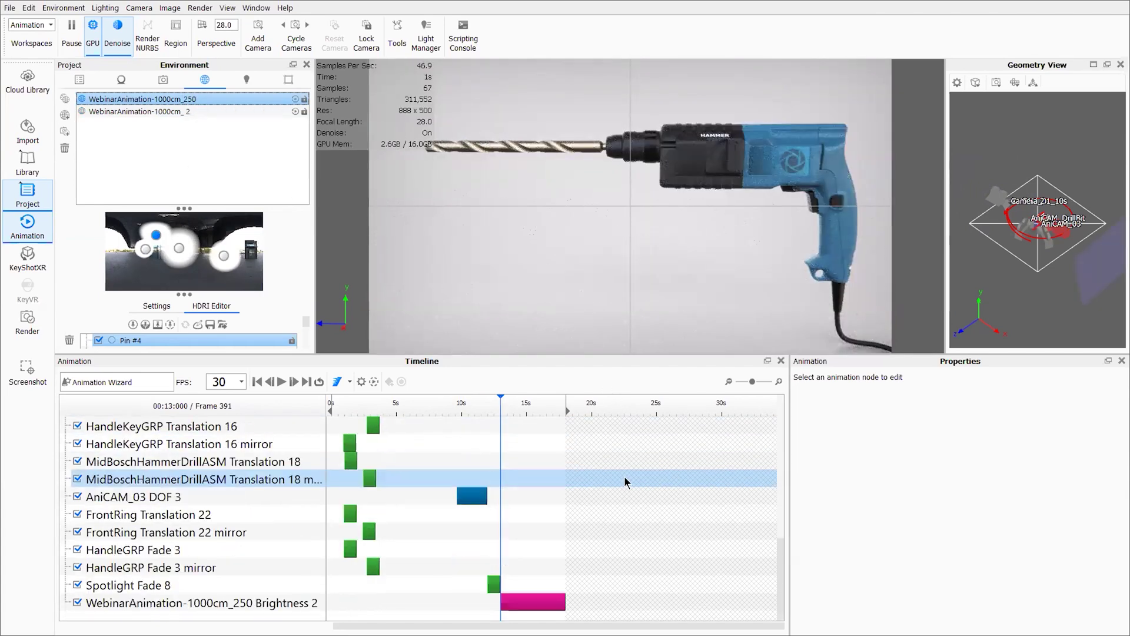
Review the new environment brightness animation's settings and scrub the timeline to 18 s to preview the fade.
click(516, 600)
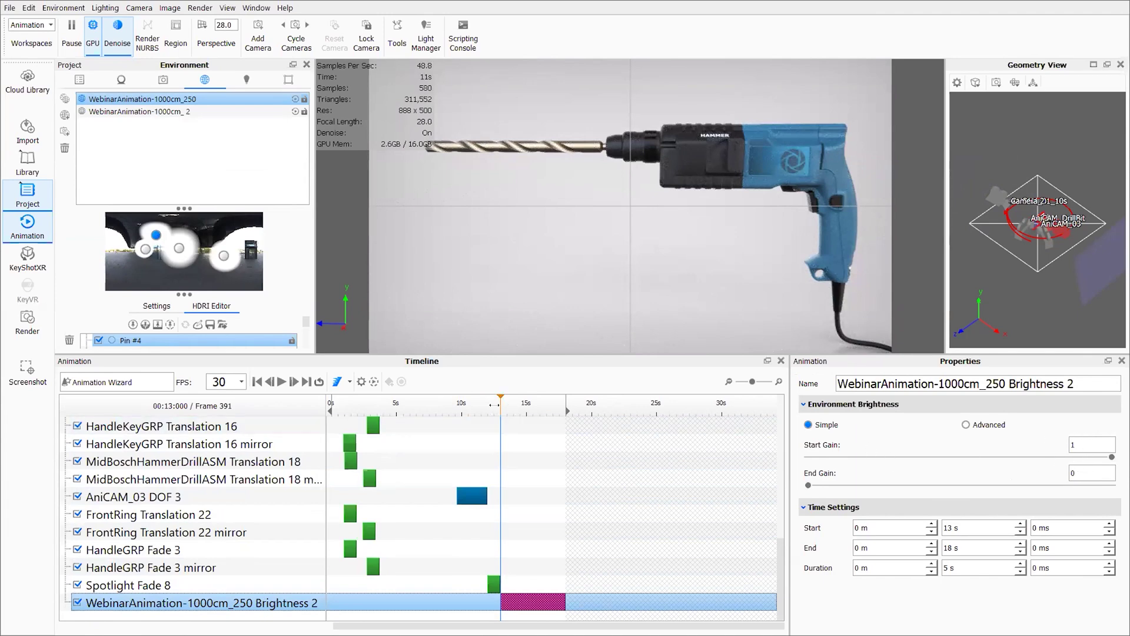
drag(495, 405, 565, 407)
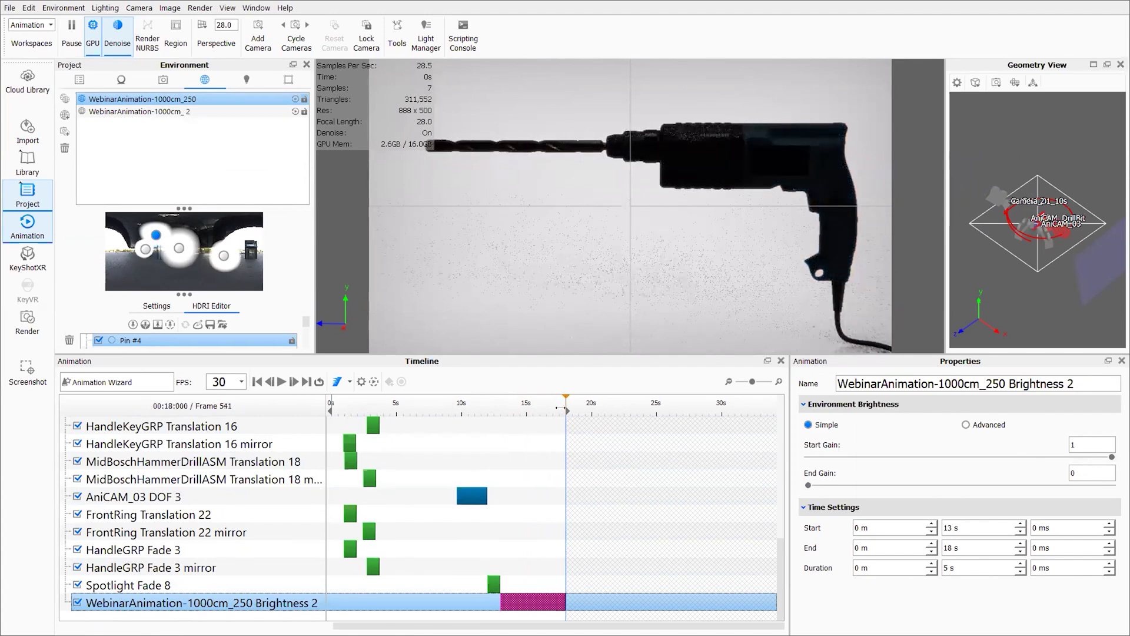
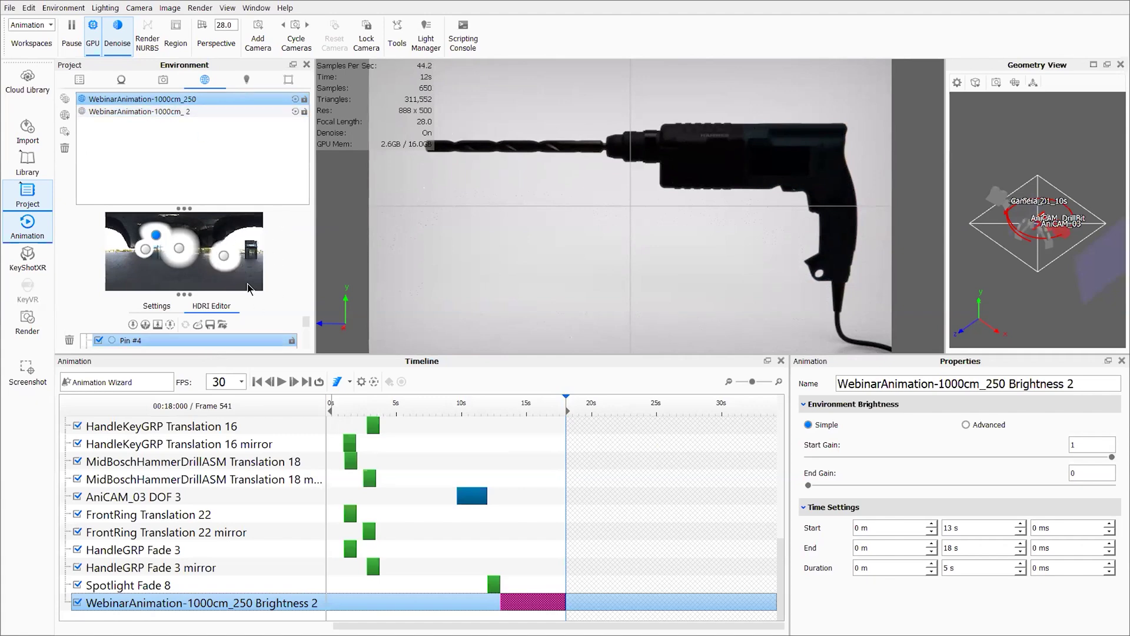
Set the colour of Pin #4 in the WebinarAnimation-1000cm_250 environment to black, with a value of 0%.
drag(305, 322, 306, 337)
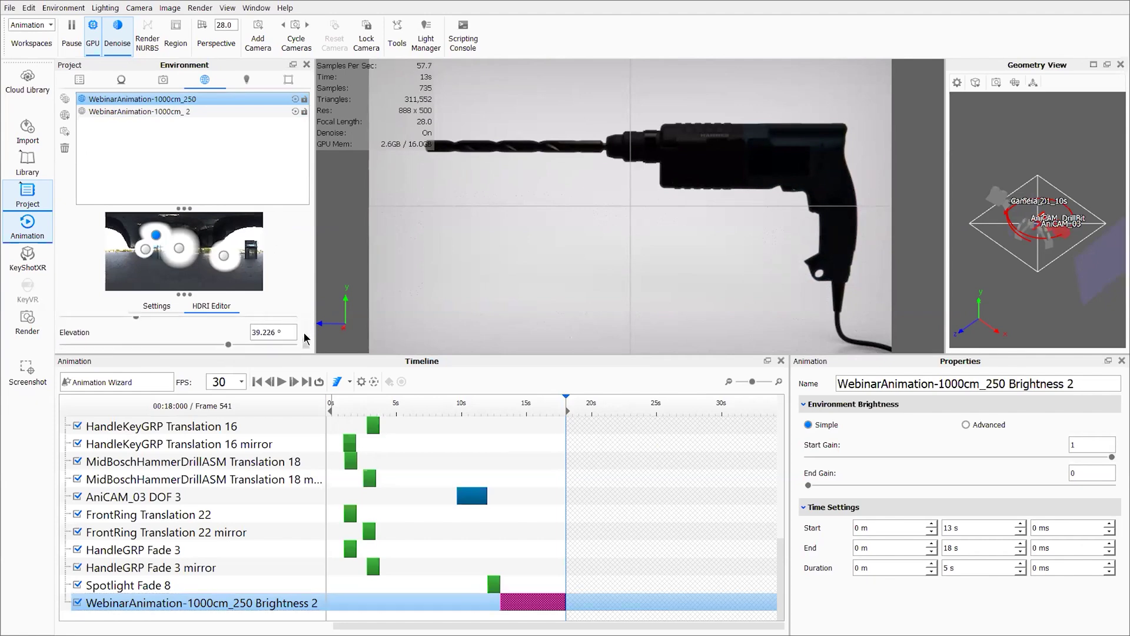
drag(185, 291, 188, 180)
scroll(184, 304, up, 5)
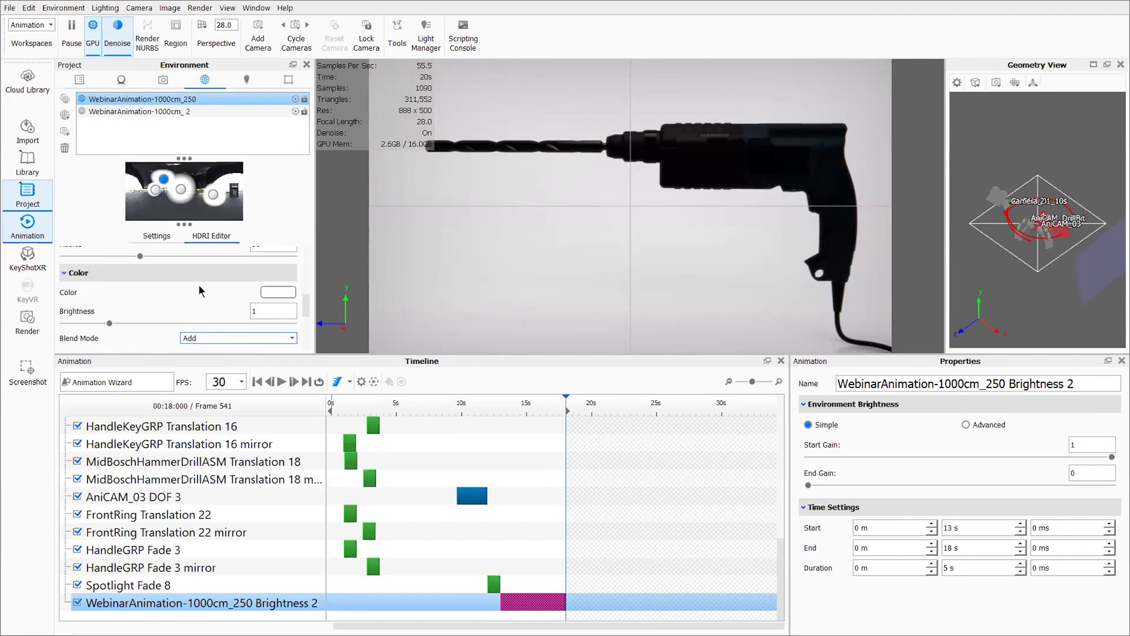
click(277, 294)
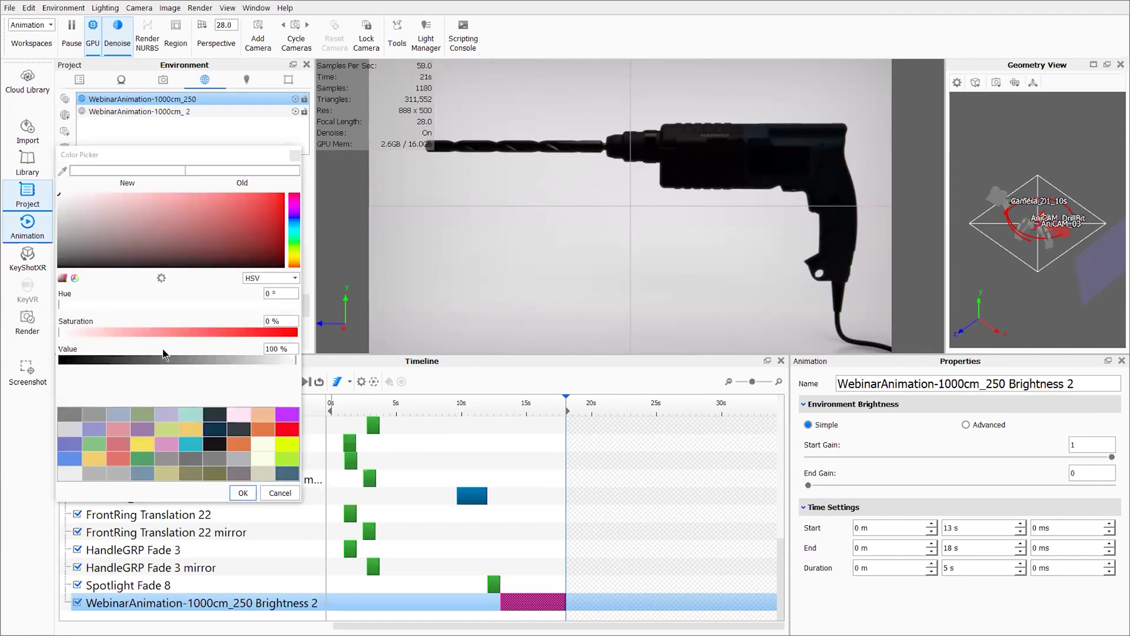
drag(72, 362, 52, 366)
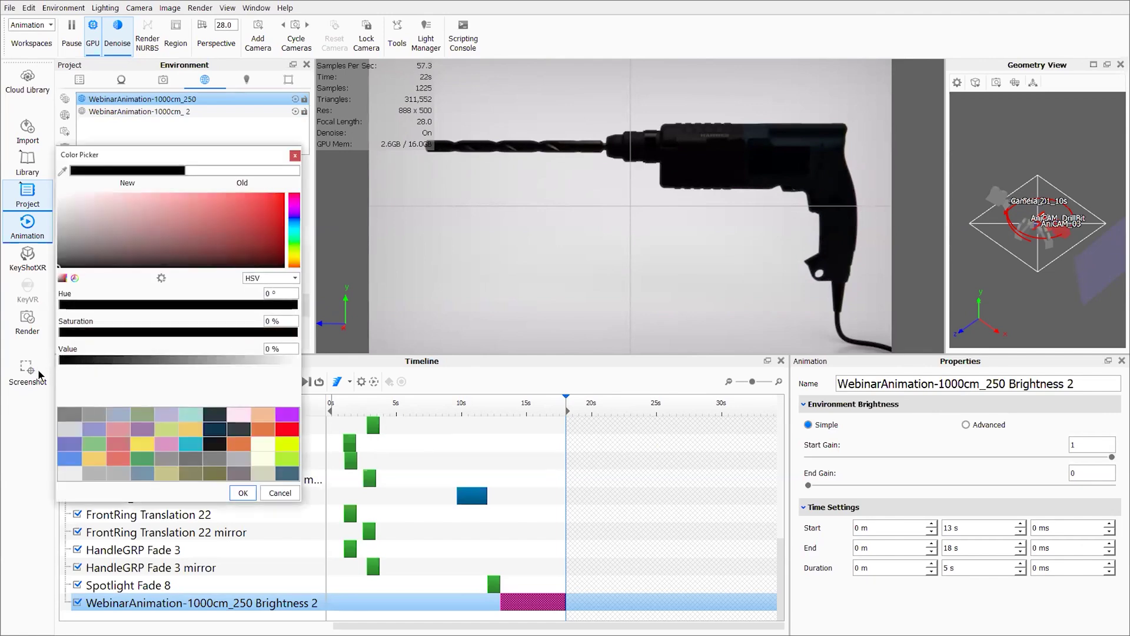
click(242, 493)
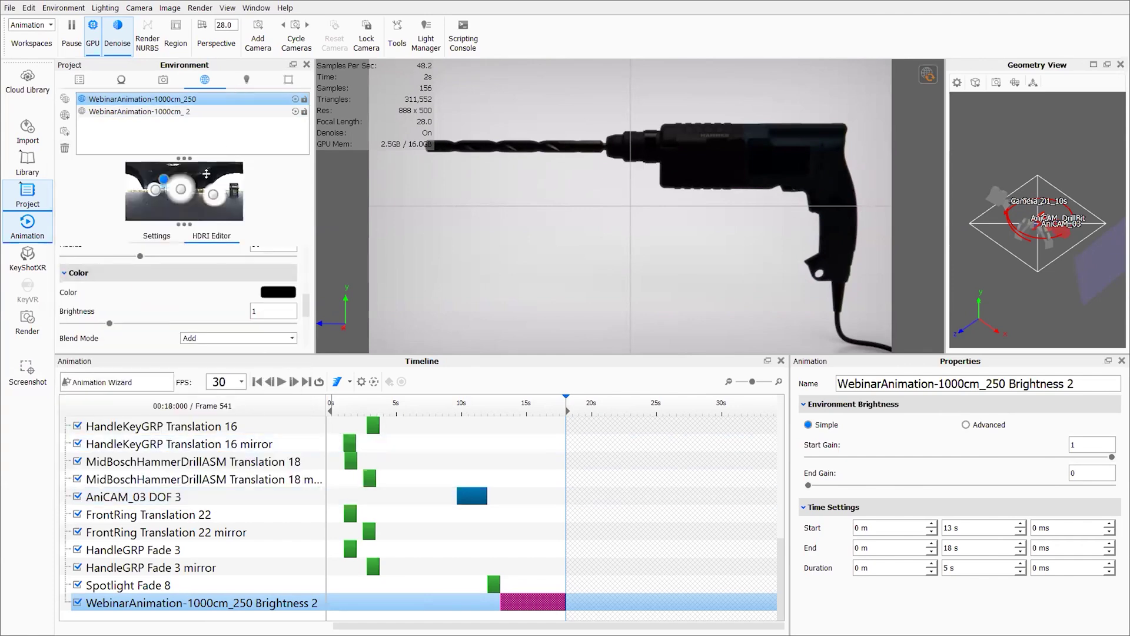
Return the playhead to about 13 s and set the WebinarAnimation-1000cm_250 environment's background colour to black.
drag(539, 404, 495, 403)
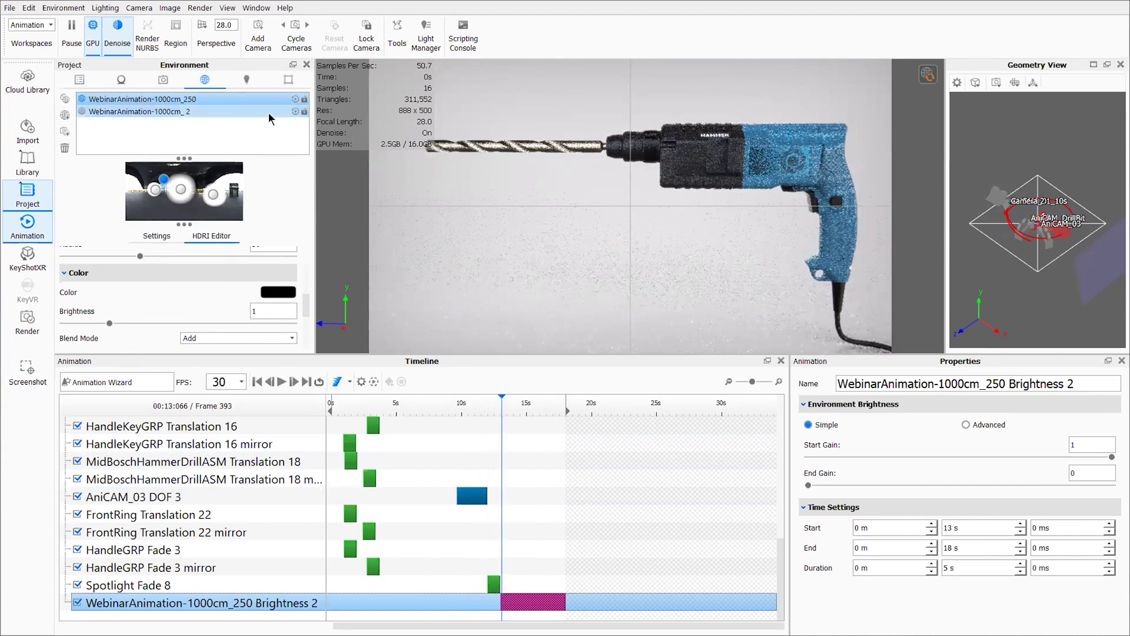
scroll(188, 309, down, 3)
scroll(188, 309, up, 3)
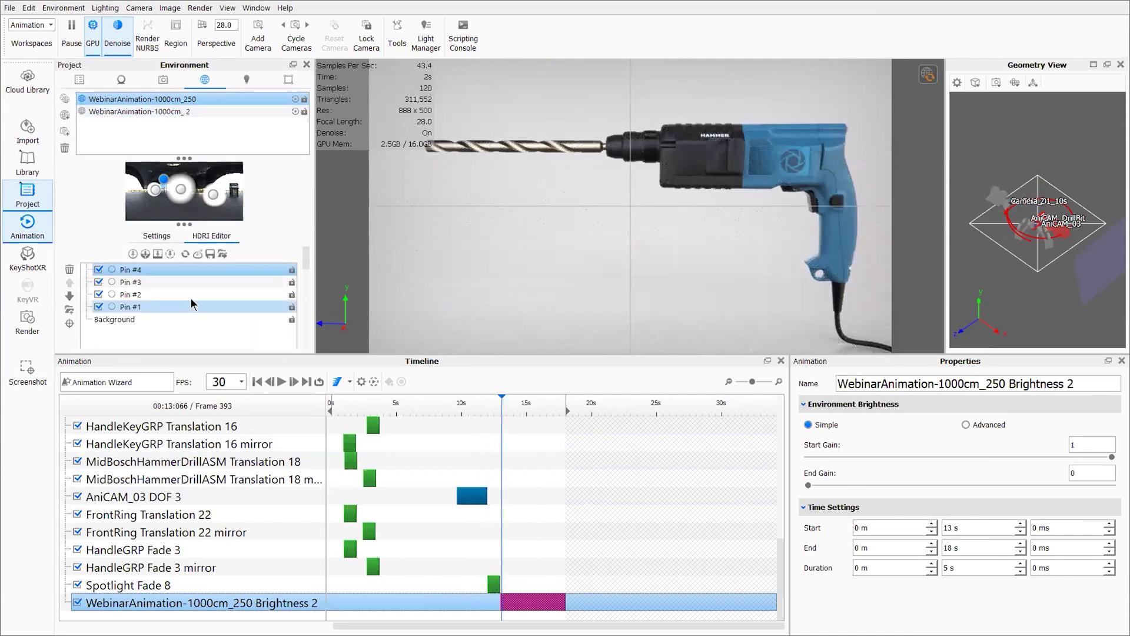
click(162, 234)
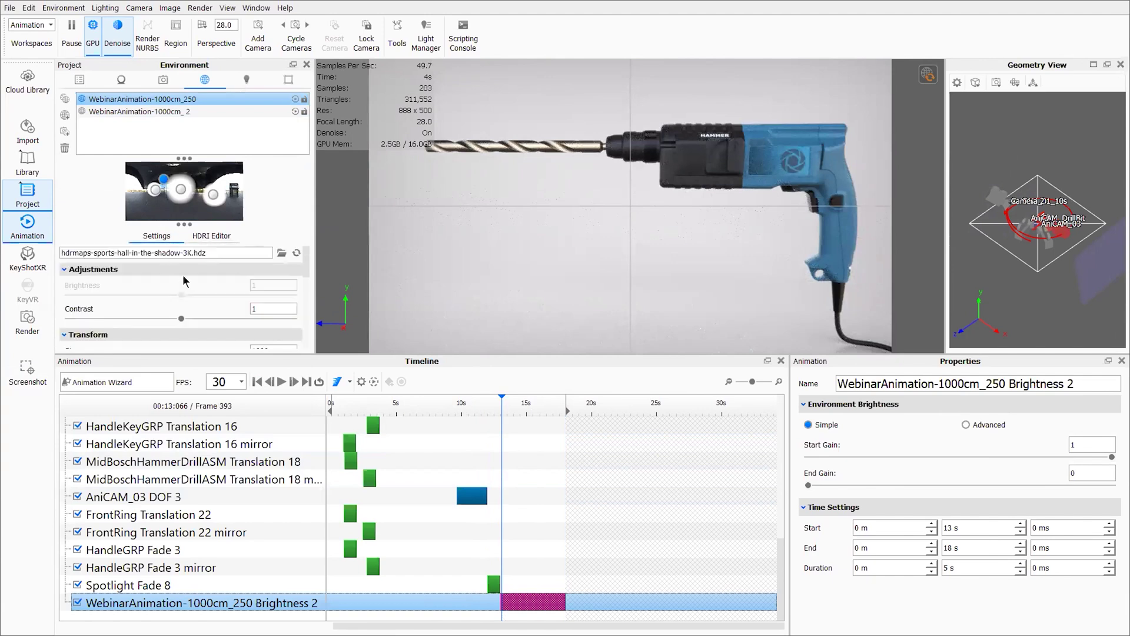
scroll(200, 289, down, 3)
click(274, 336)
drag(124, 359, 44, 364)
click(243, 493)
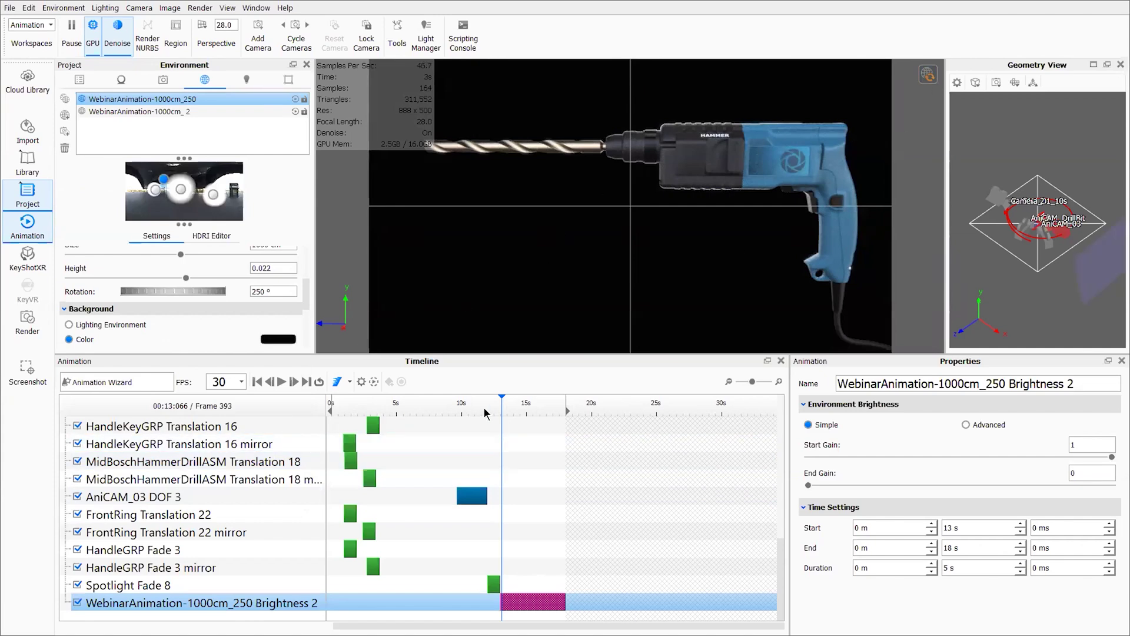
Preview the fade at 18 s and toggle the Spotlight model set's visibility to check its effect on the dark scene.
drag(501, 398, 561, 392)
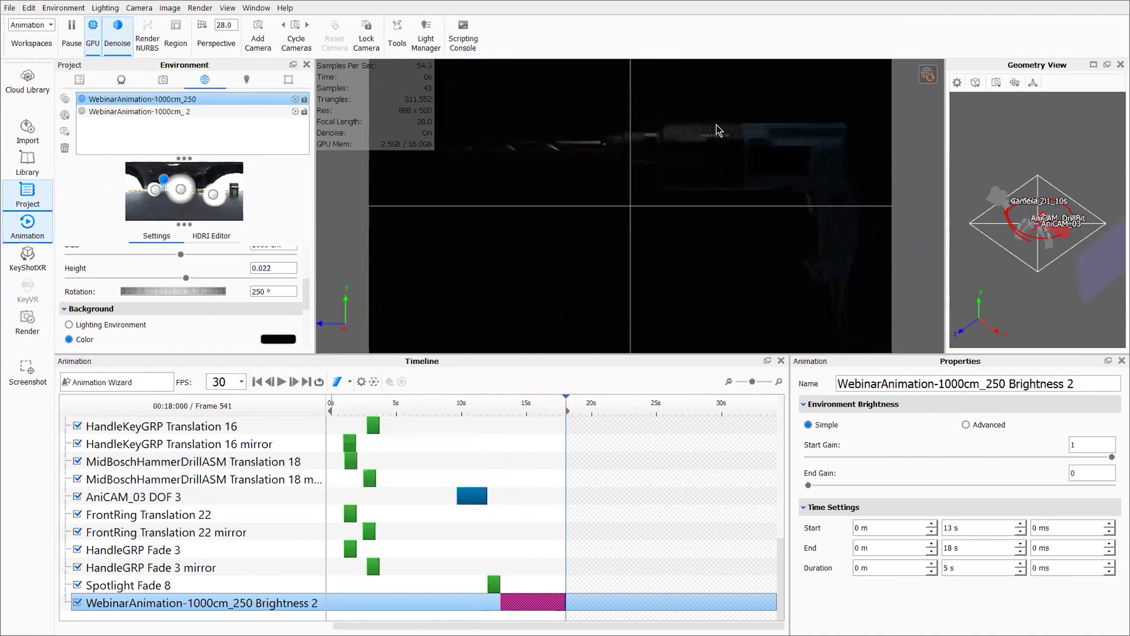
click(79, 80)
scroll(227, 198, down, 5)
scroll(227, 198, up, 8)
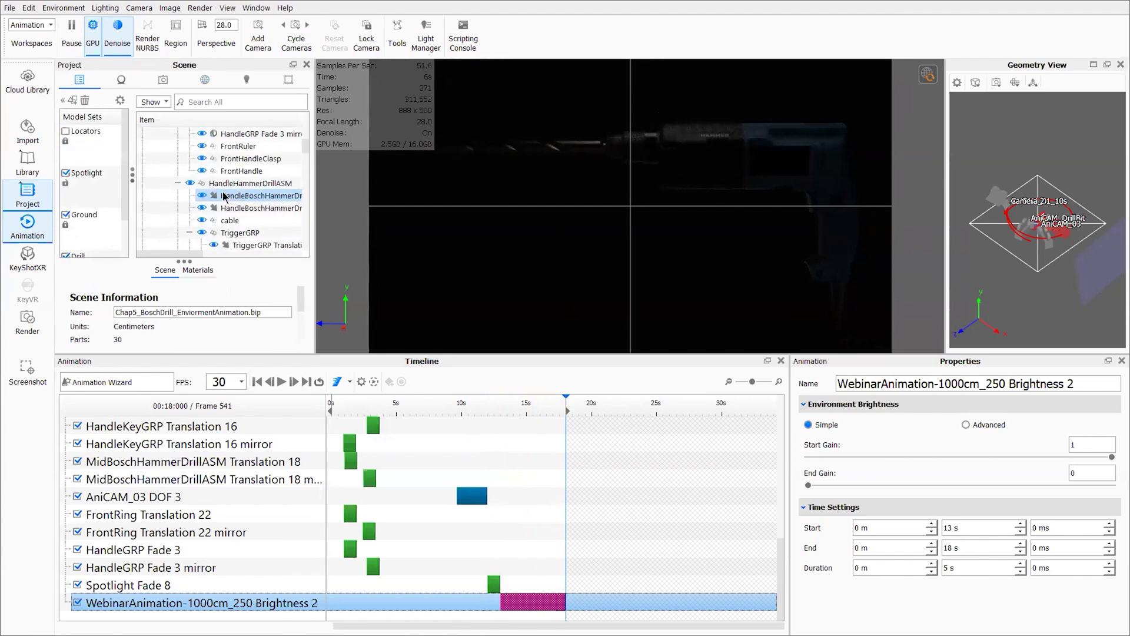
click(86, 185)
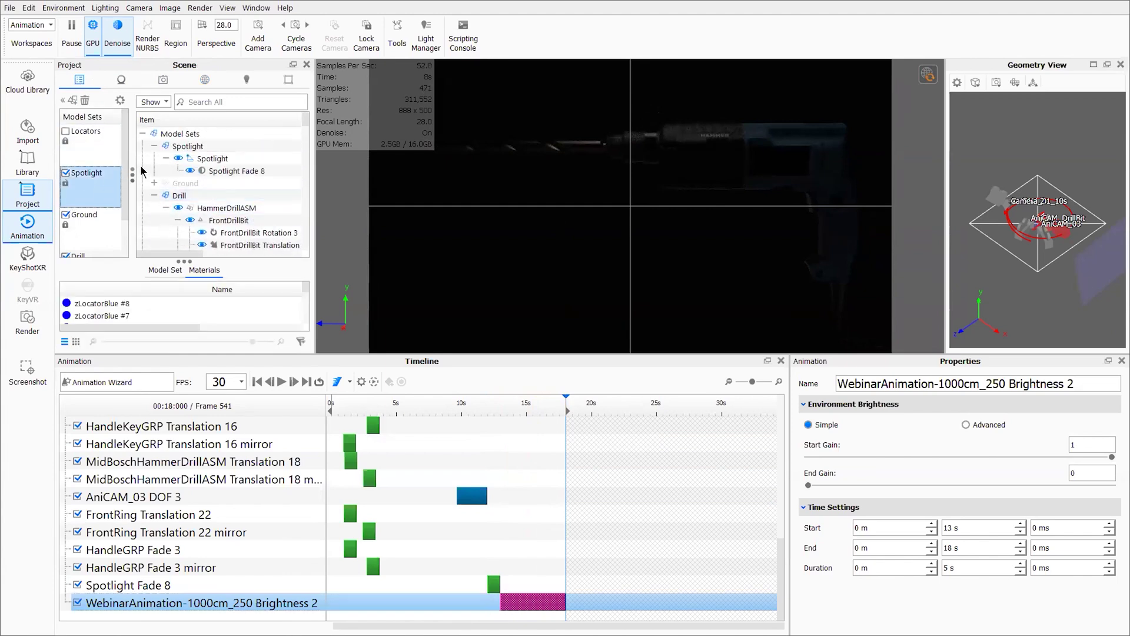
click(66, 172)
click(66, 173)
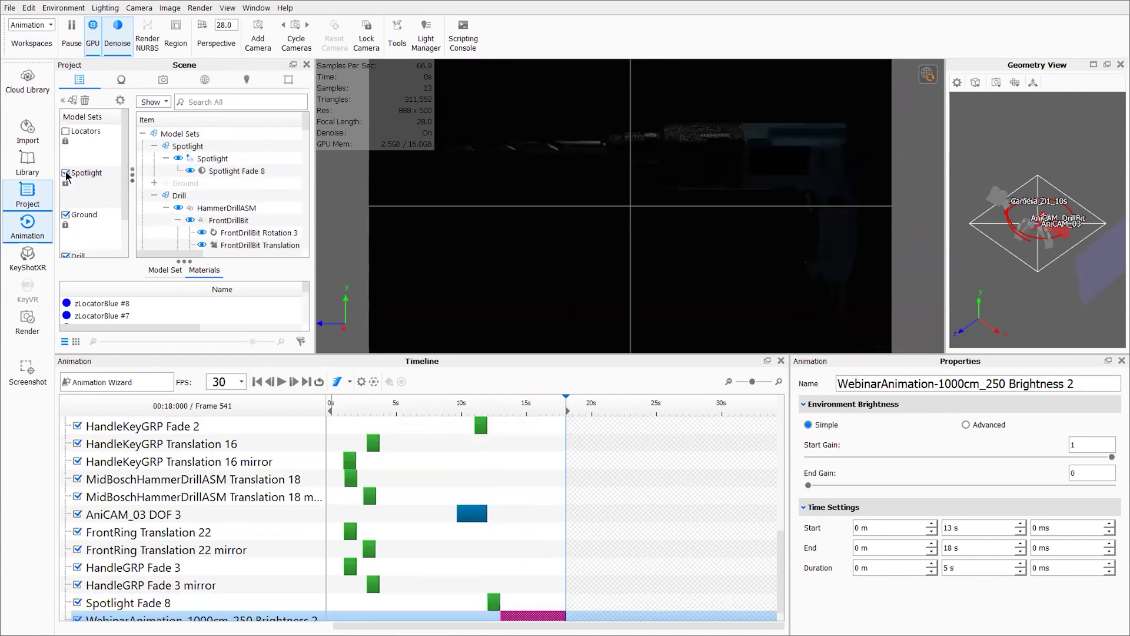
click(66, 173)
click(66, 173)
Refresh the edited environment in the real-time view and scrub the animation from the start to about 15 s.
click(927, 75)
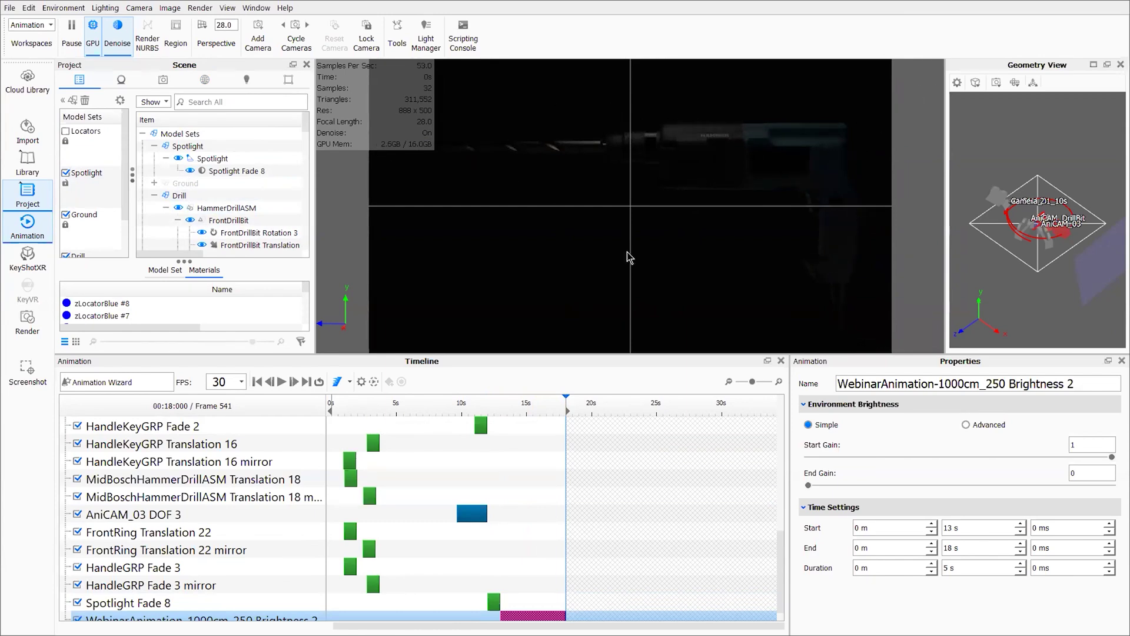
drag(537, 406, 322, 405)
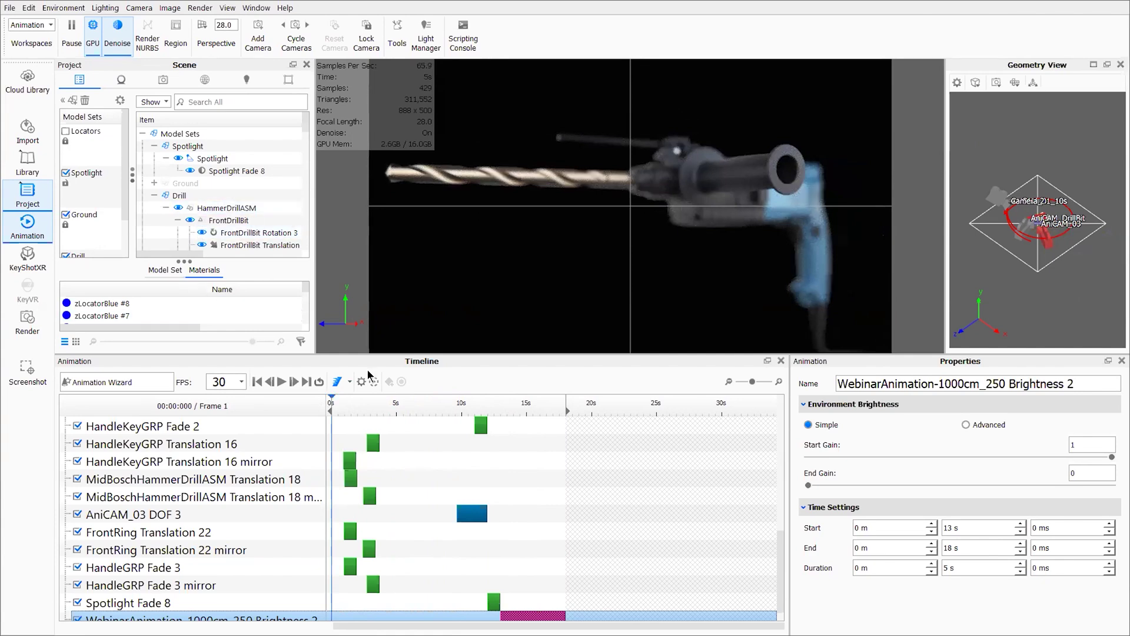
drag(340, 402, 517, 402)
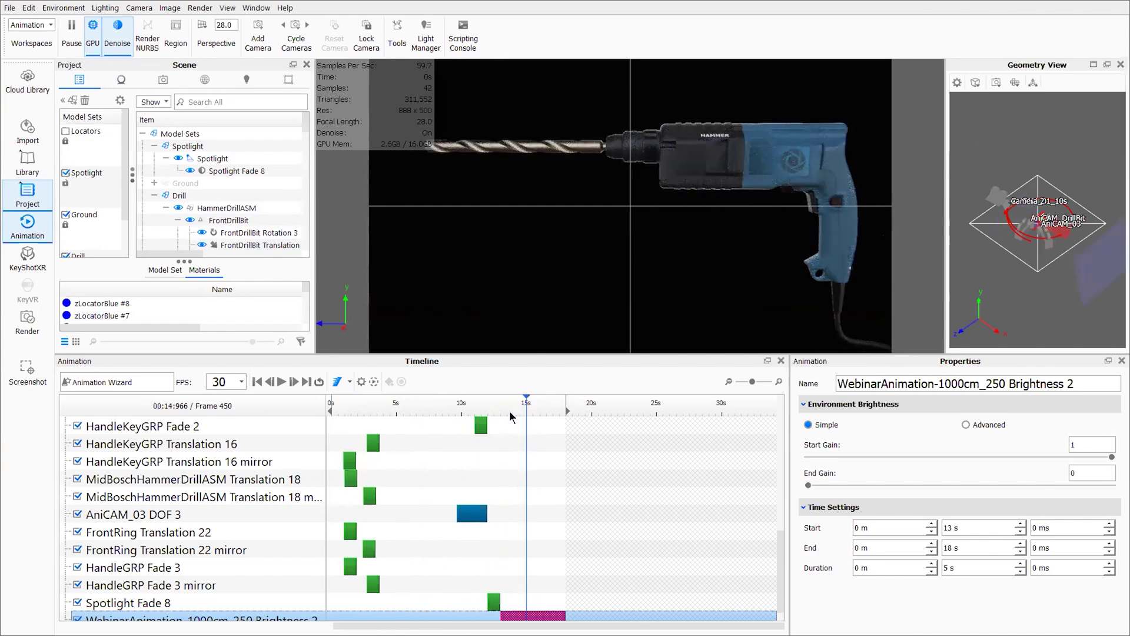
Switch repeatedly between the WebinarAnimation-1000cm_250 and WebinarAnimation-1000cm_ 2 environments to compare their lighting and brightness animations.
click(204, 80)
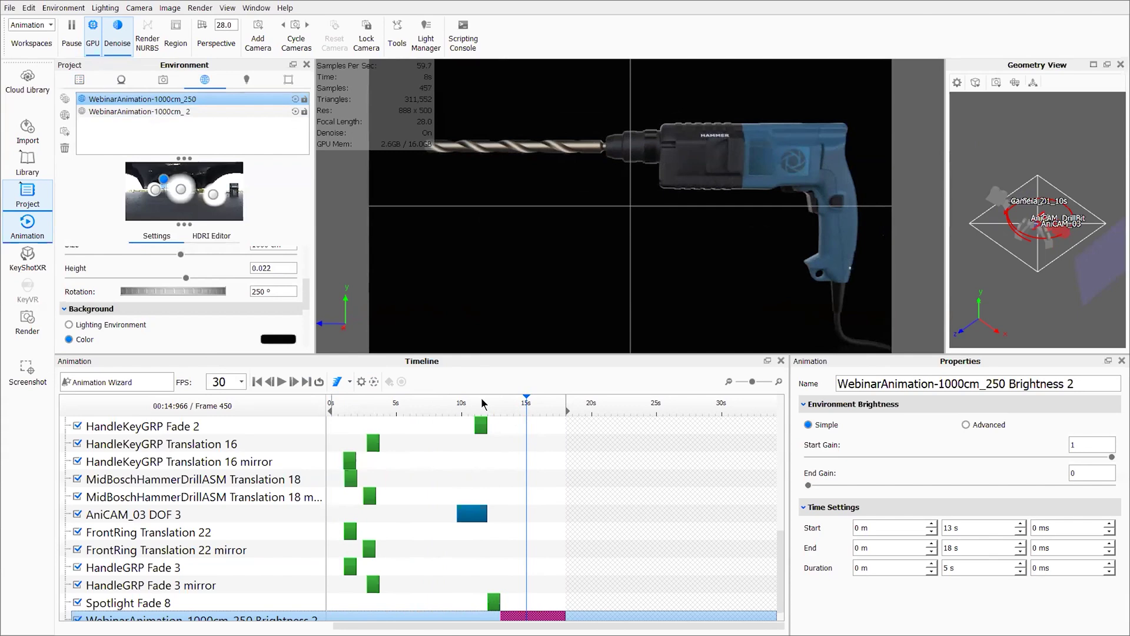
click(204, 112)
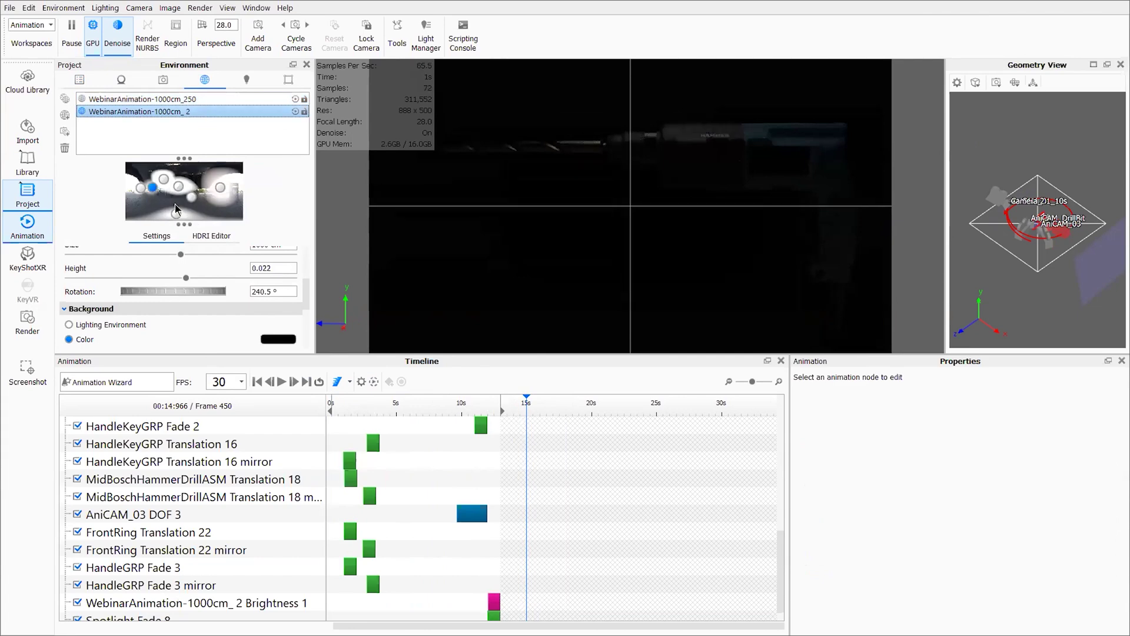
click(190, 102)
click(199, 113)
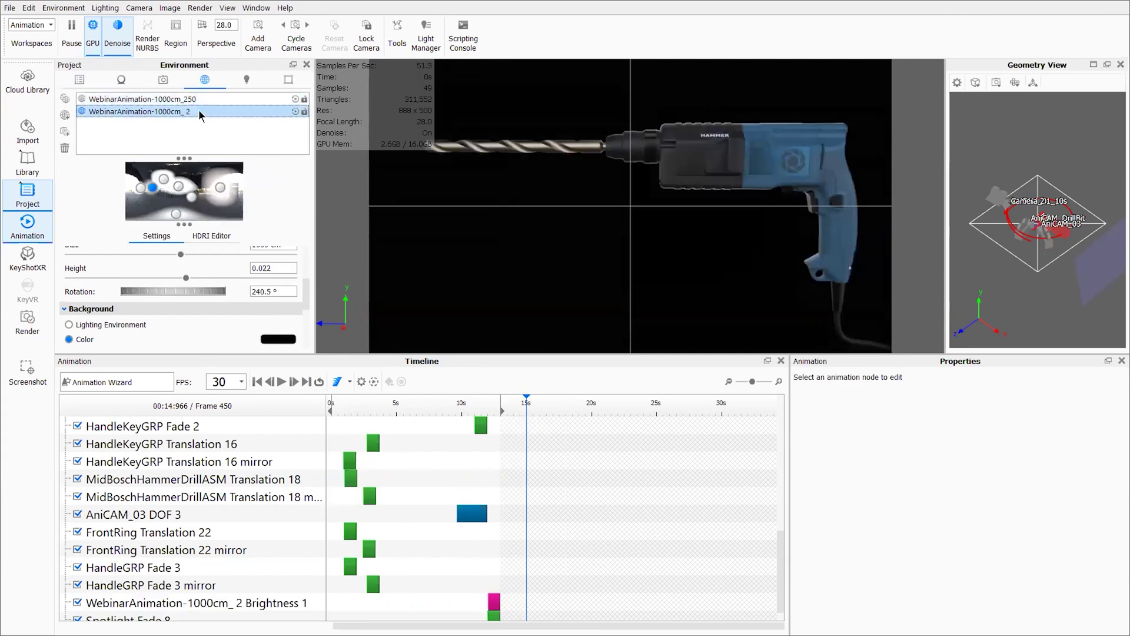
click(203, 97)
click(199, 113)
click(206, 99)
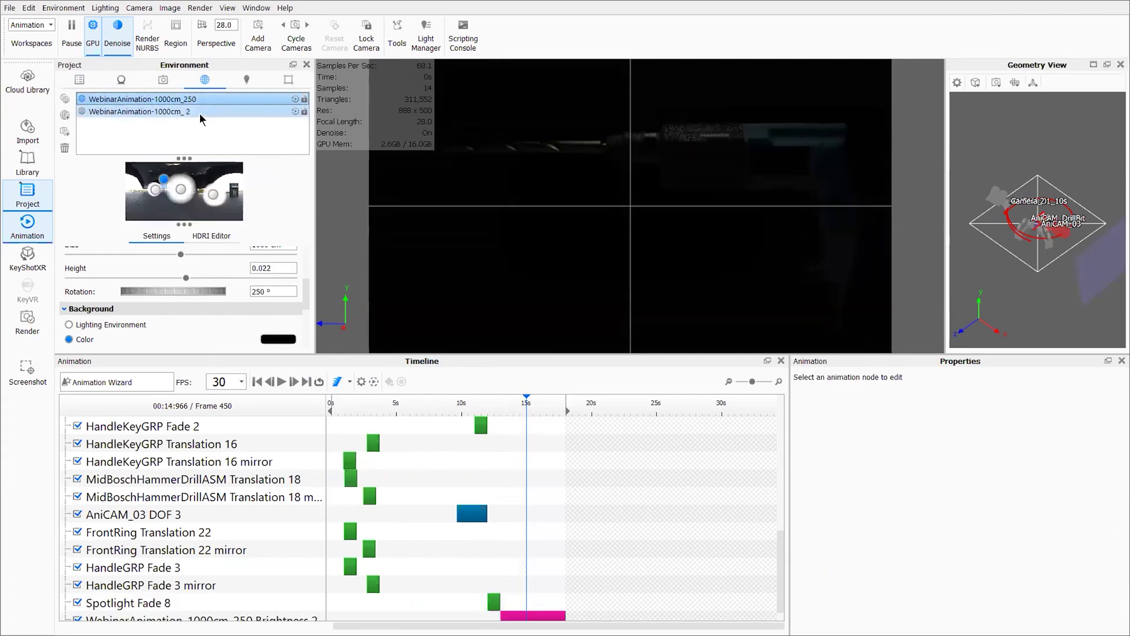
click(200, 113)
click(204, 98)
click(202, 113)
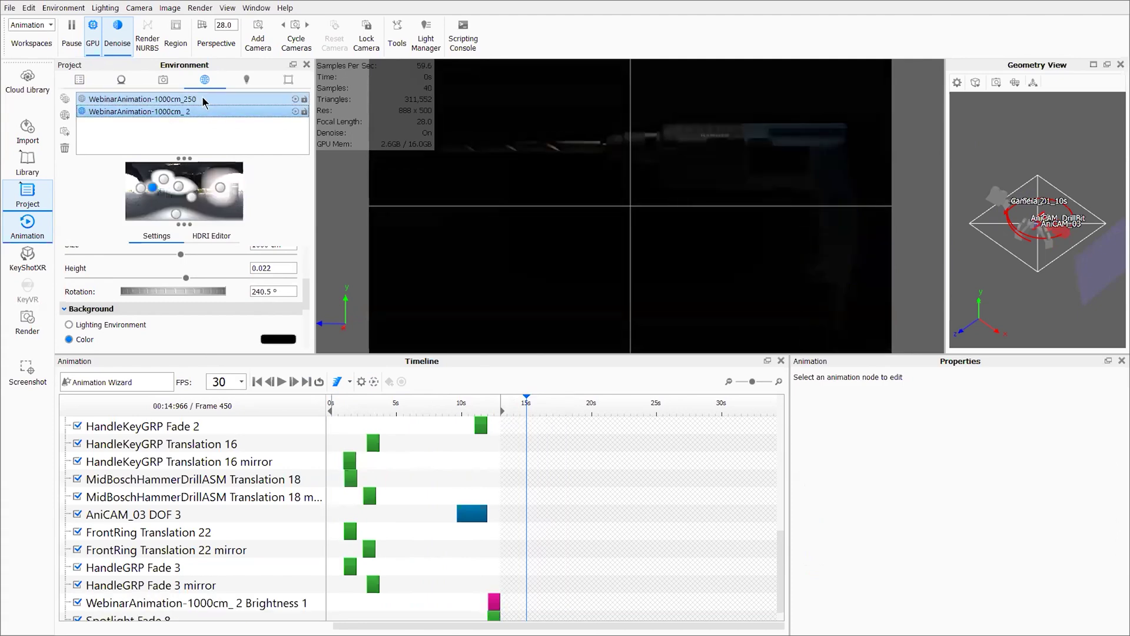
click(203, 100)
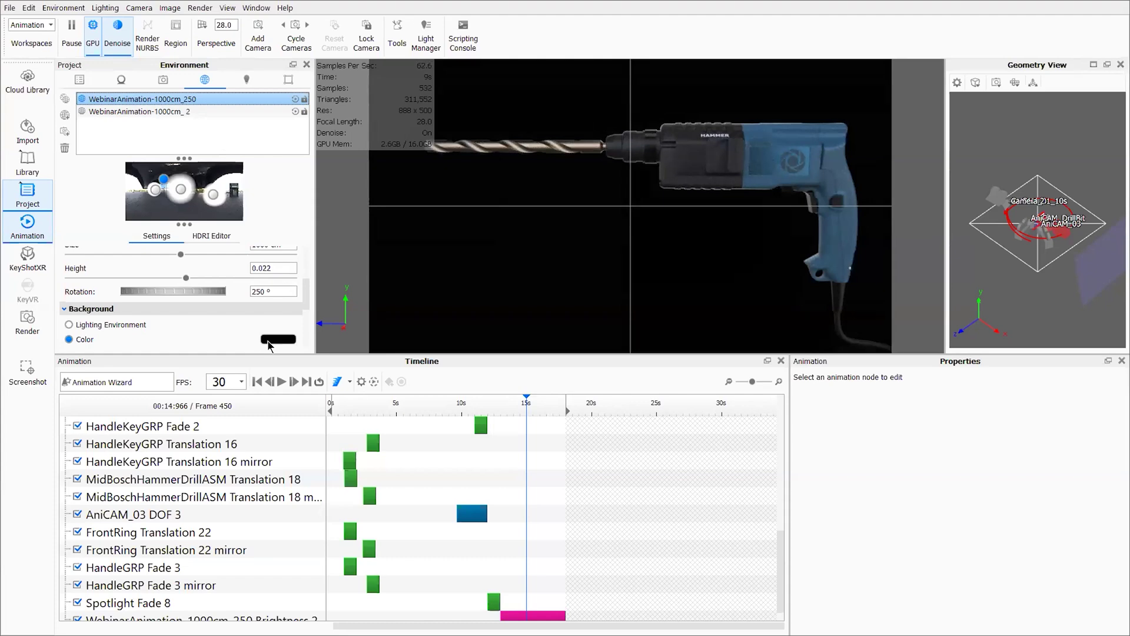
Activate the WebinarAnimation-1000cm_ 2 environment and preview its brightness fade through to the end of the animation.
shift+click(227, 112)
click(221, 111)
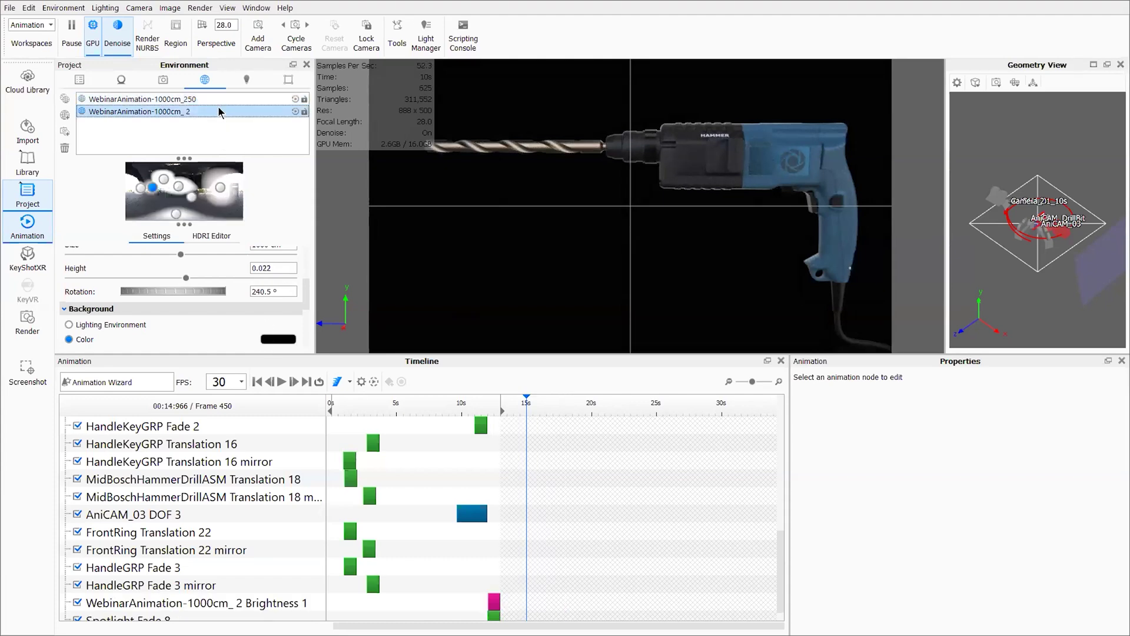
drag(417, 399, 496, 401)
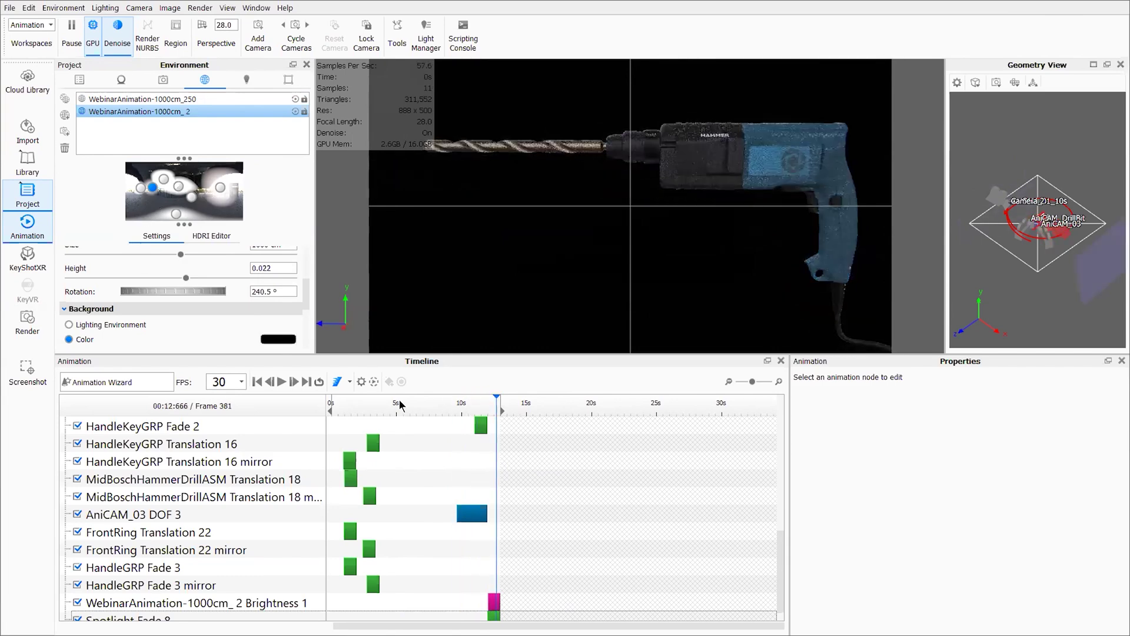
click(306, 382)
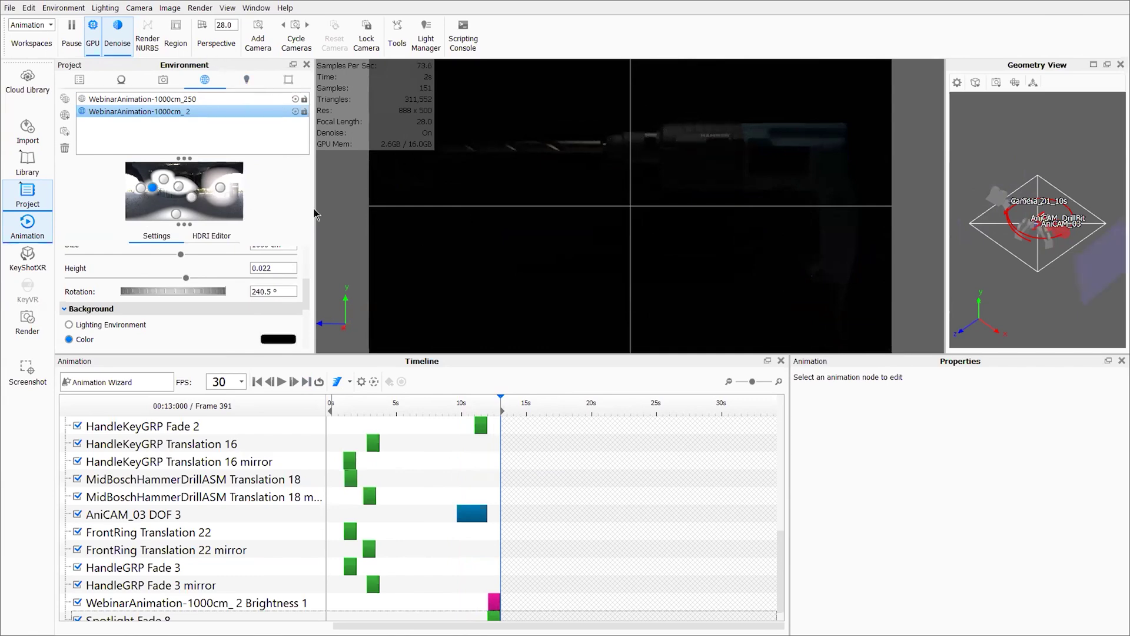
Show the Studios list and create a studio combining the WebinarAnimation-1000cm_250 environment with the AniCAM_01_10s camera.
key(u)
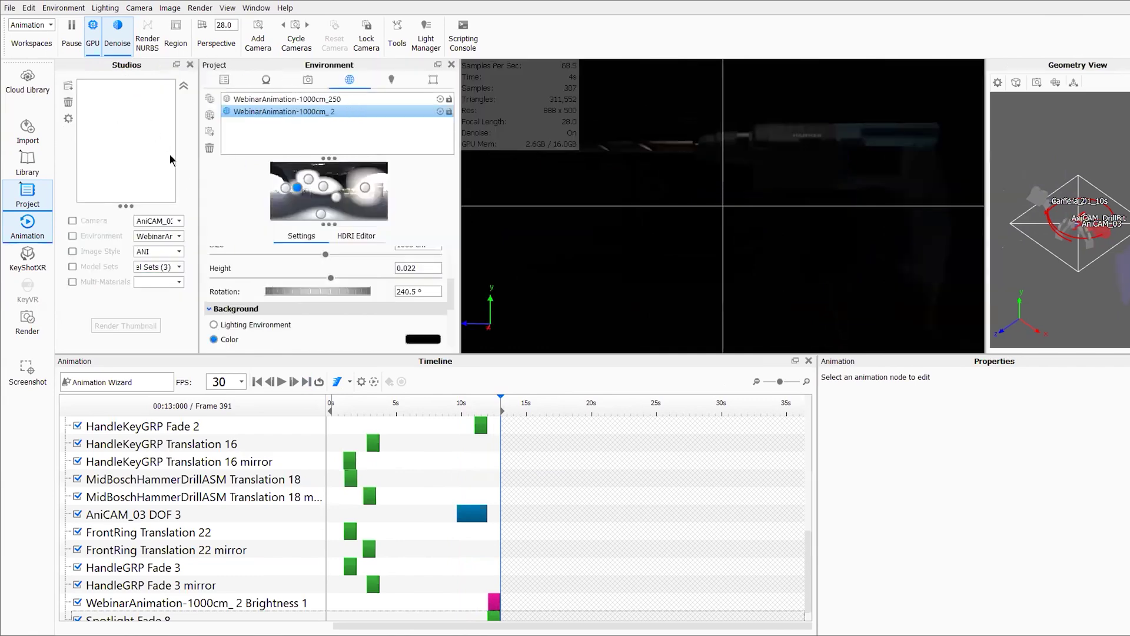
ctrl+click(289, 100)
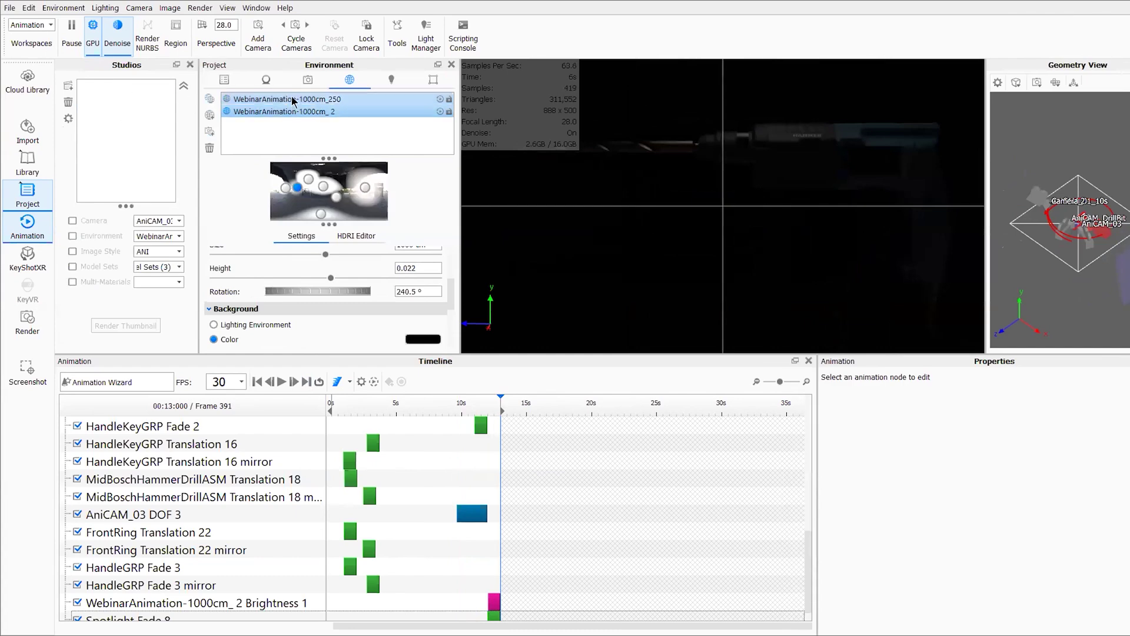
click(281, 100)
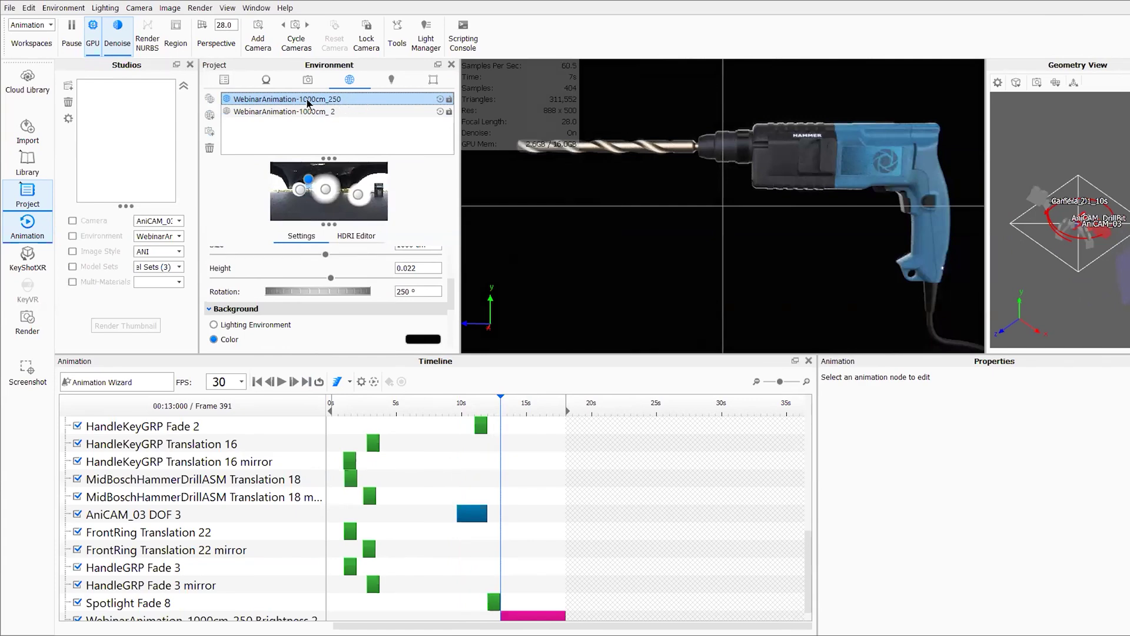
click(224, 79)
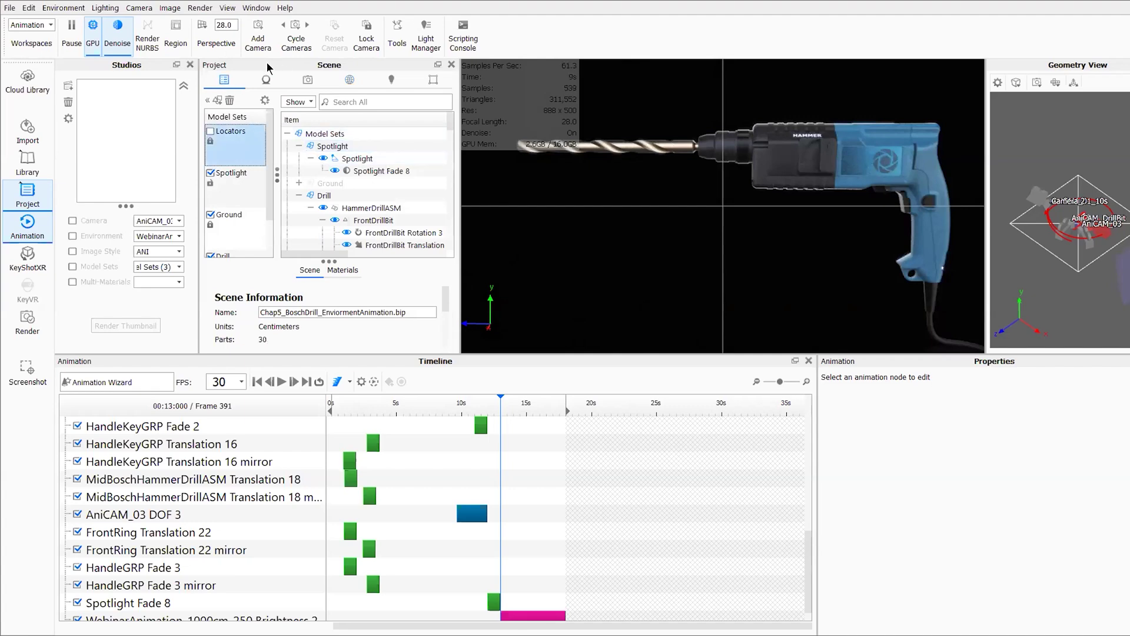
click(307, 80)
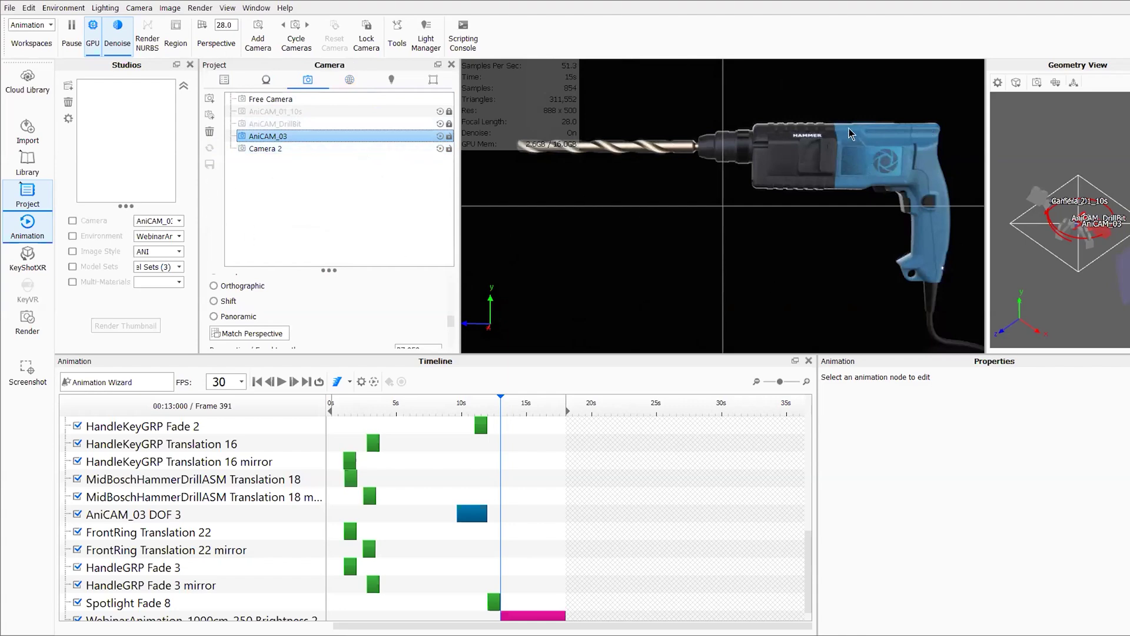
click(287, 112)
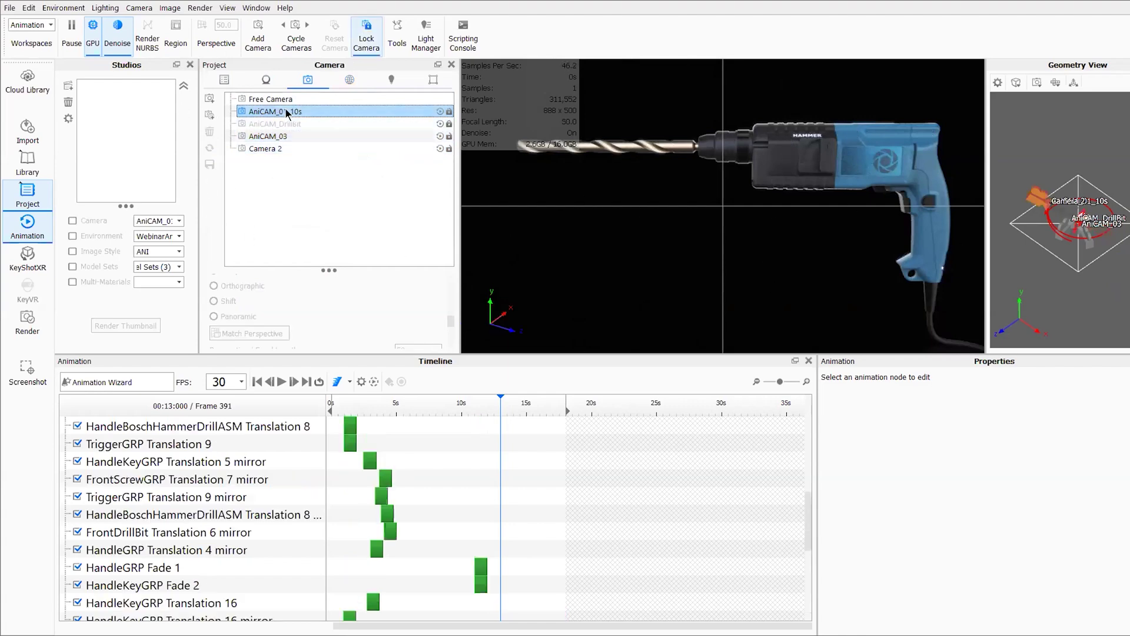
click(68, 87)
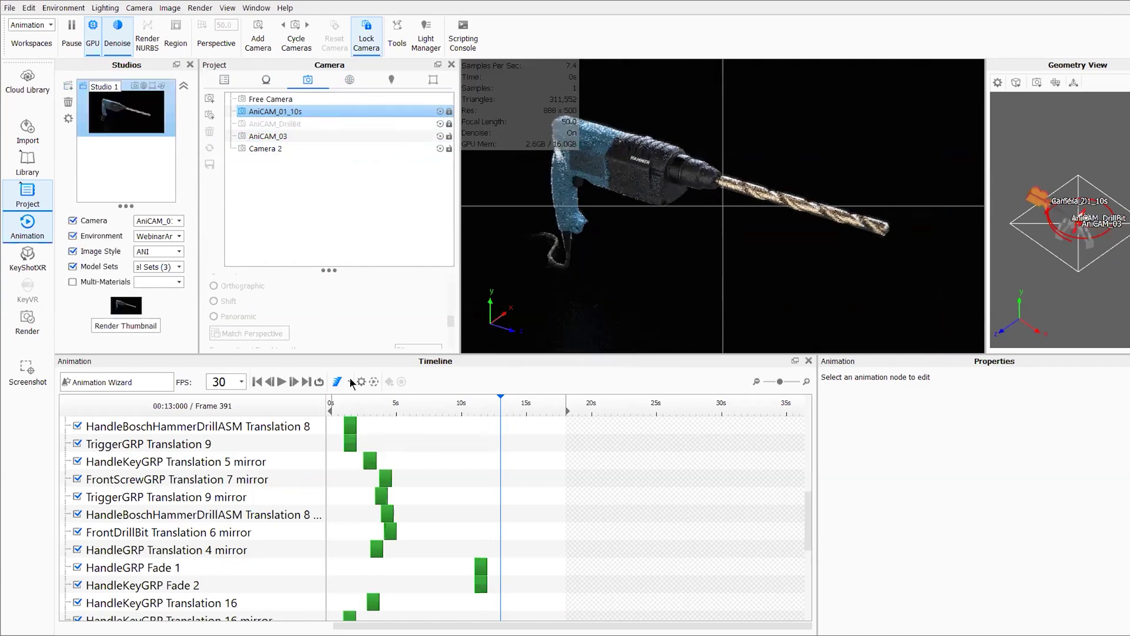
Scrub the new studio's animation from the start to 18 s and show the environment list.
drag(377, 403, 267, 318)
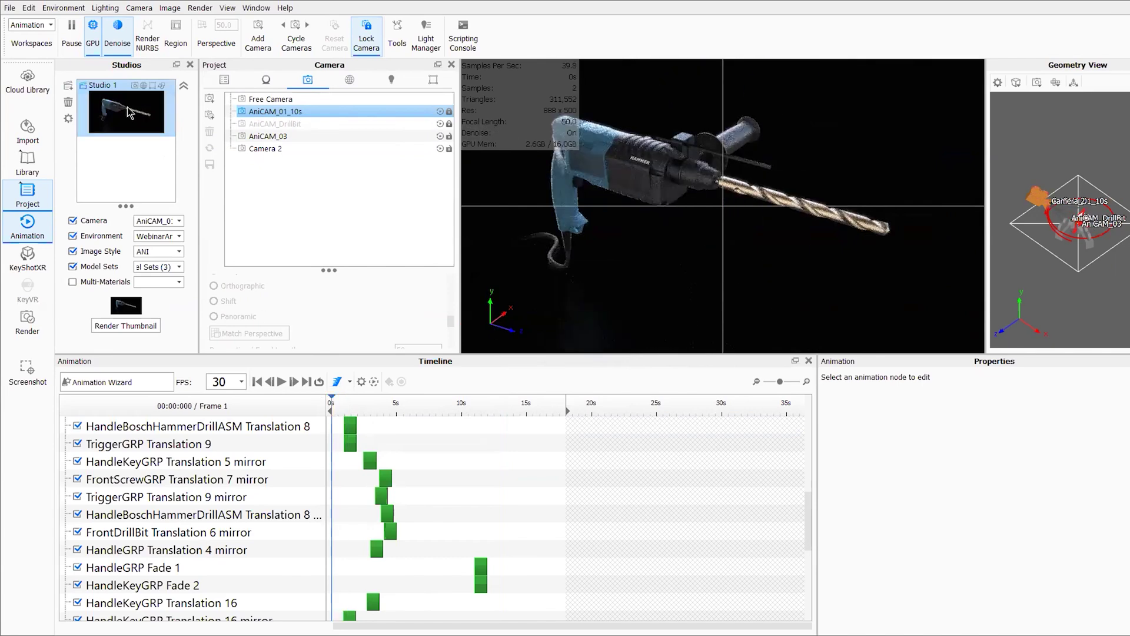
drag(334, 399, 561, 405)
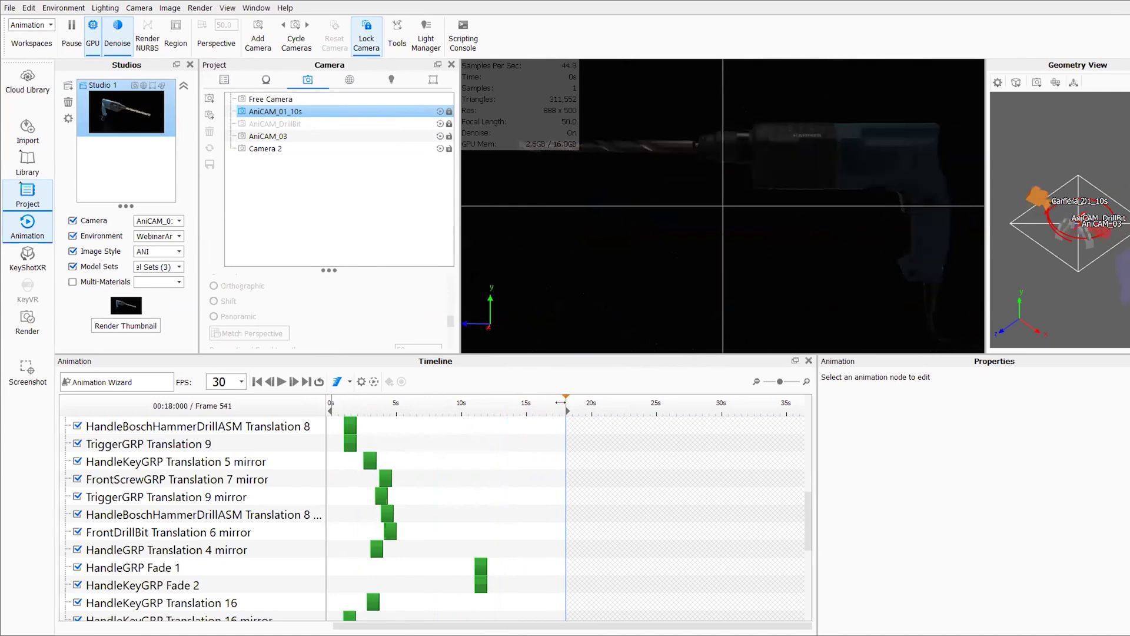
click(350, 81)
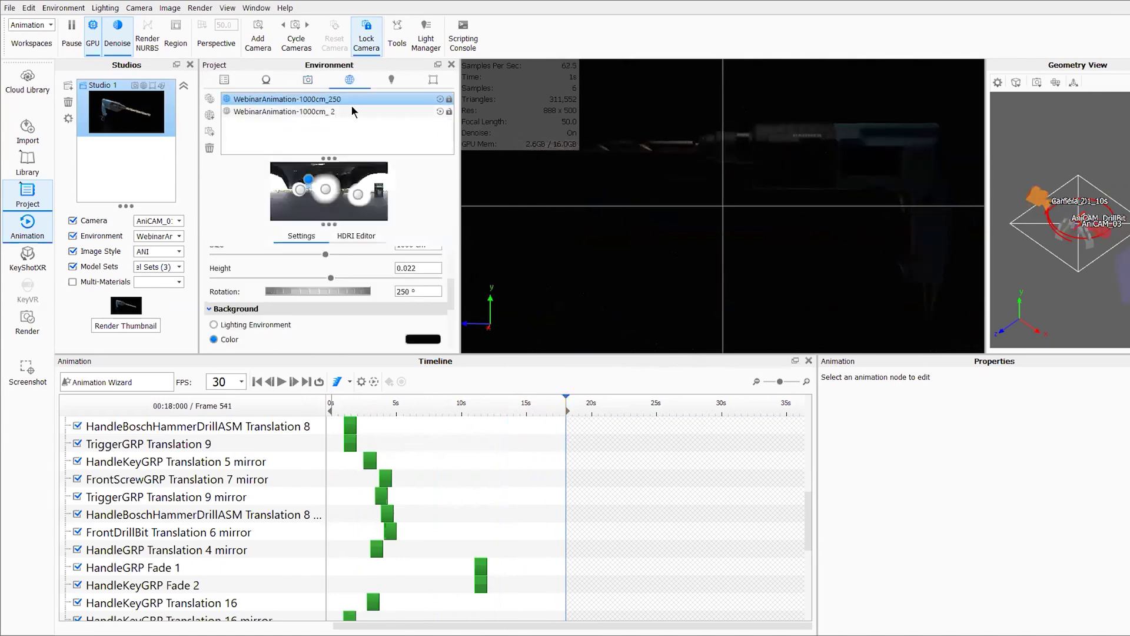
Create a second studio named End using the WebinarAnimation-1000cm_ 2 environment, and rename Studio 1 to Main.
click(145, 236)
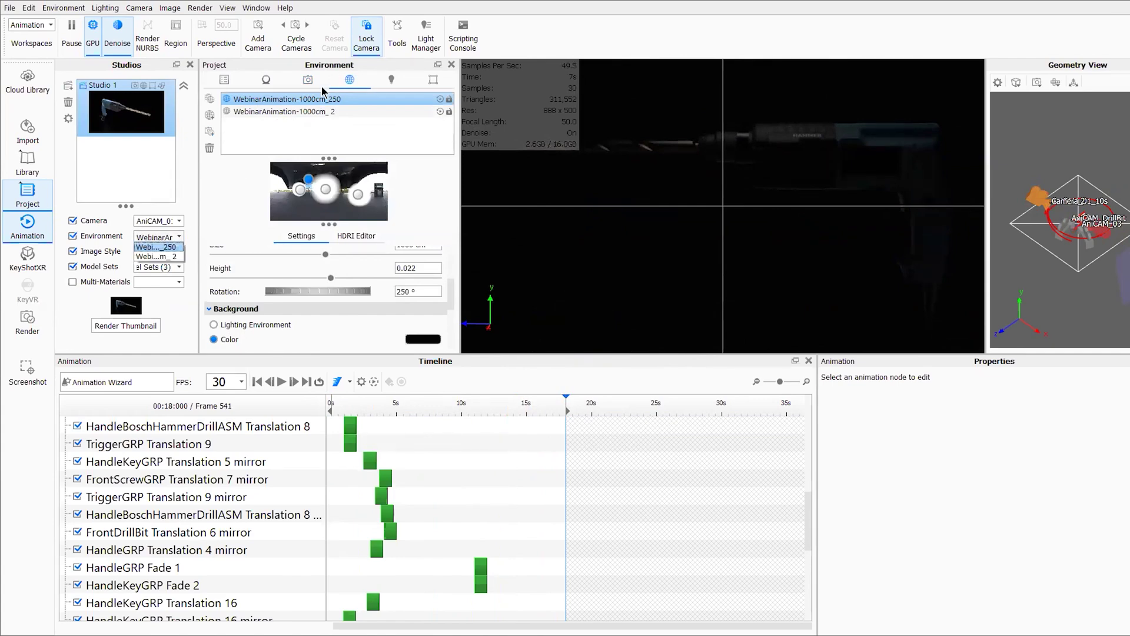
click(279, 140)
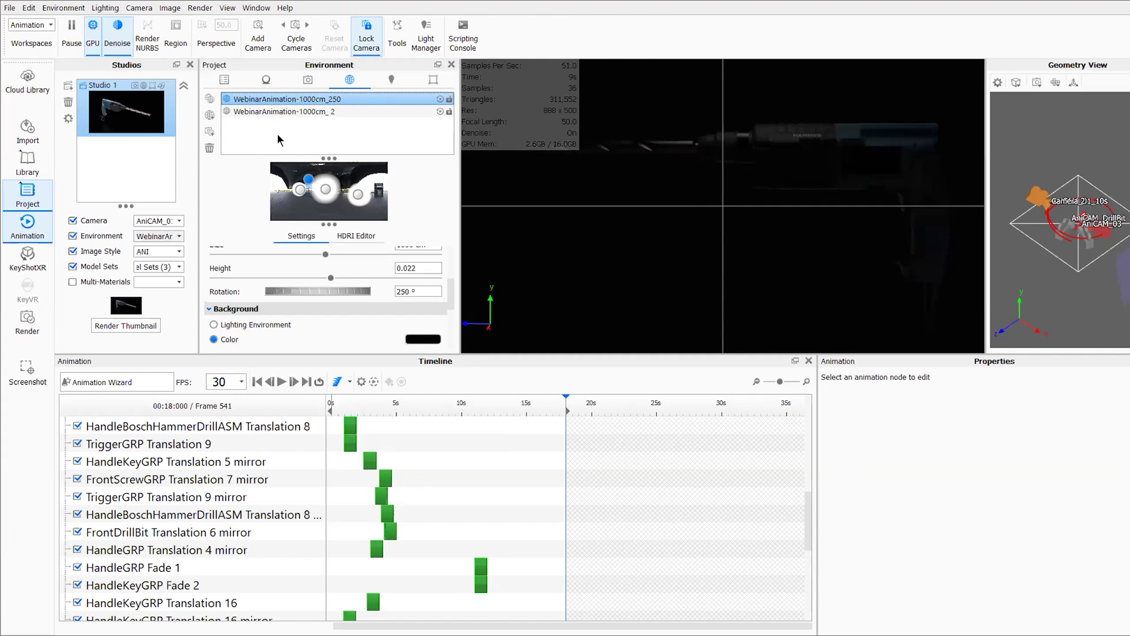
click(305, 111)
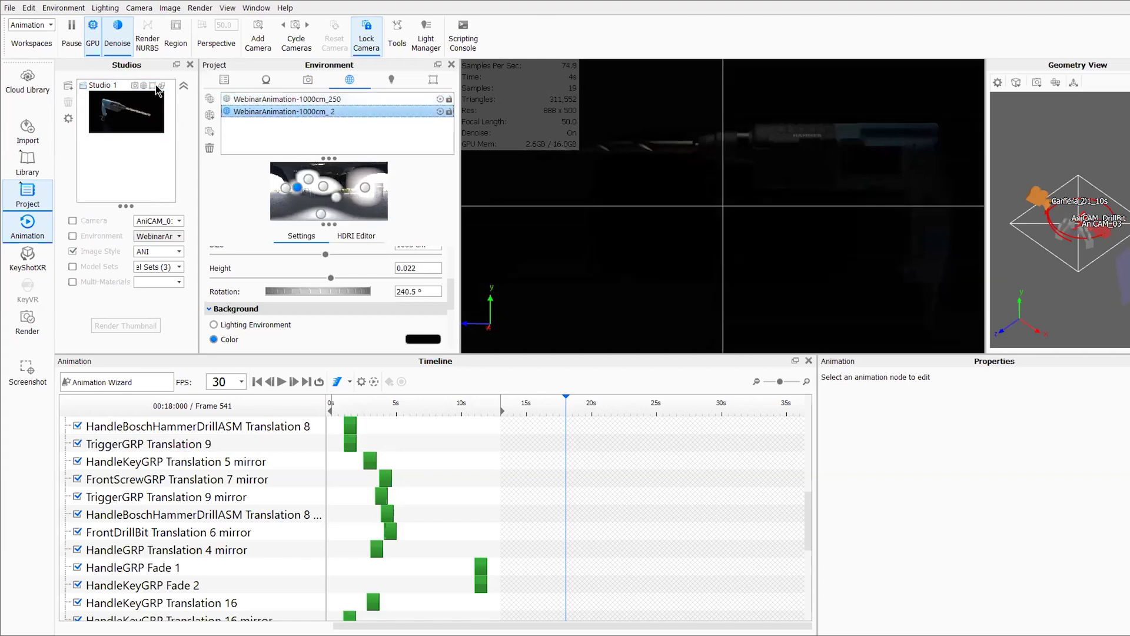
click(68, 89)
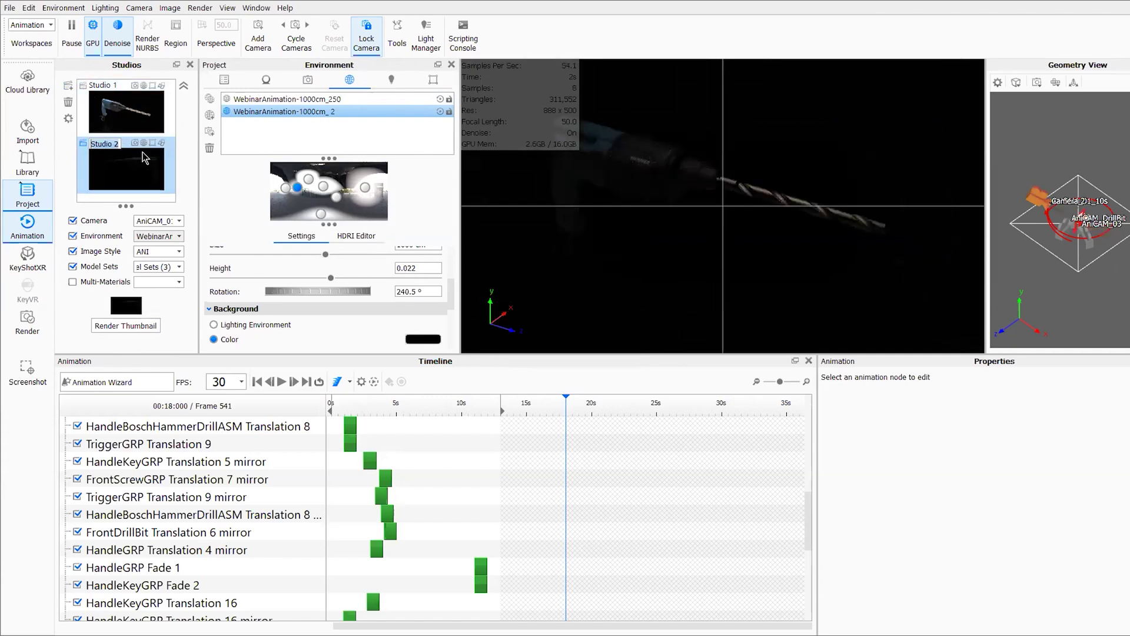
text(End)
key(Return)
double_click(98, 83)
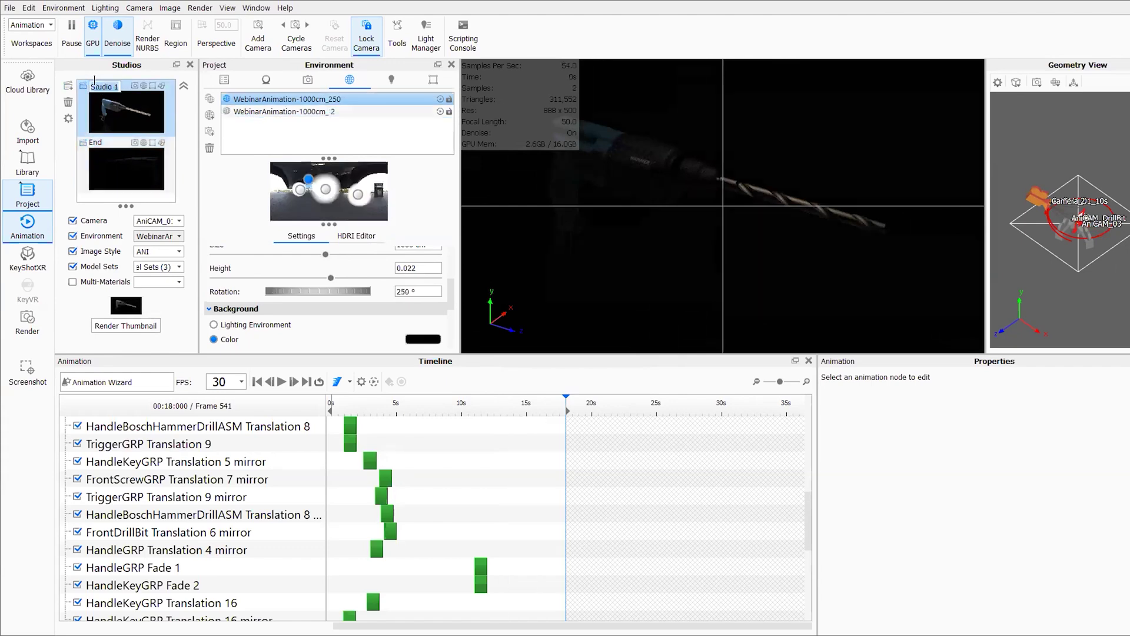
text(Main)
Activate the End studio and assign it the WebinarAnimation-1000cm_ 2 environment.
click(128, 164)
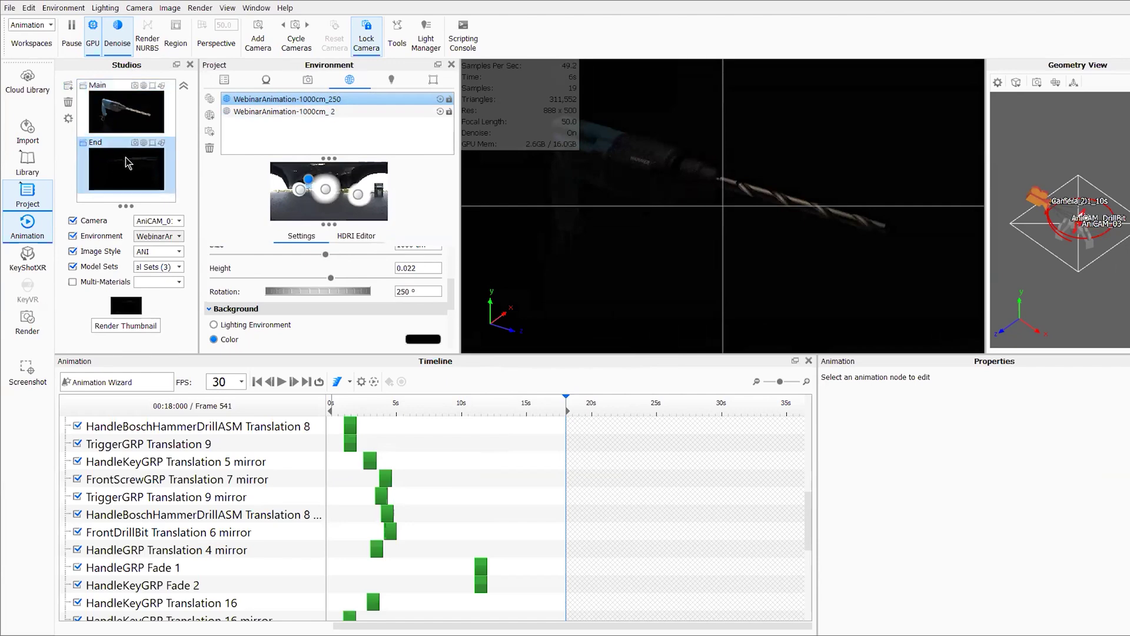
click(164, 237)
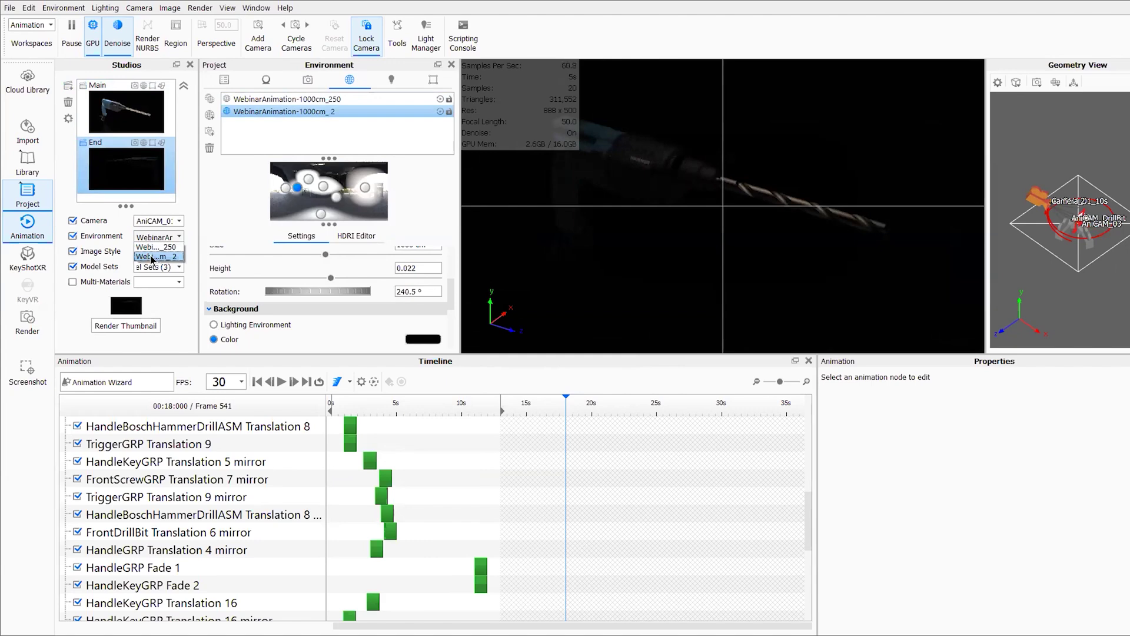
click(151, 256)
double_click(149, 174)
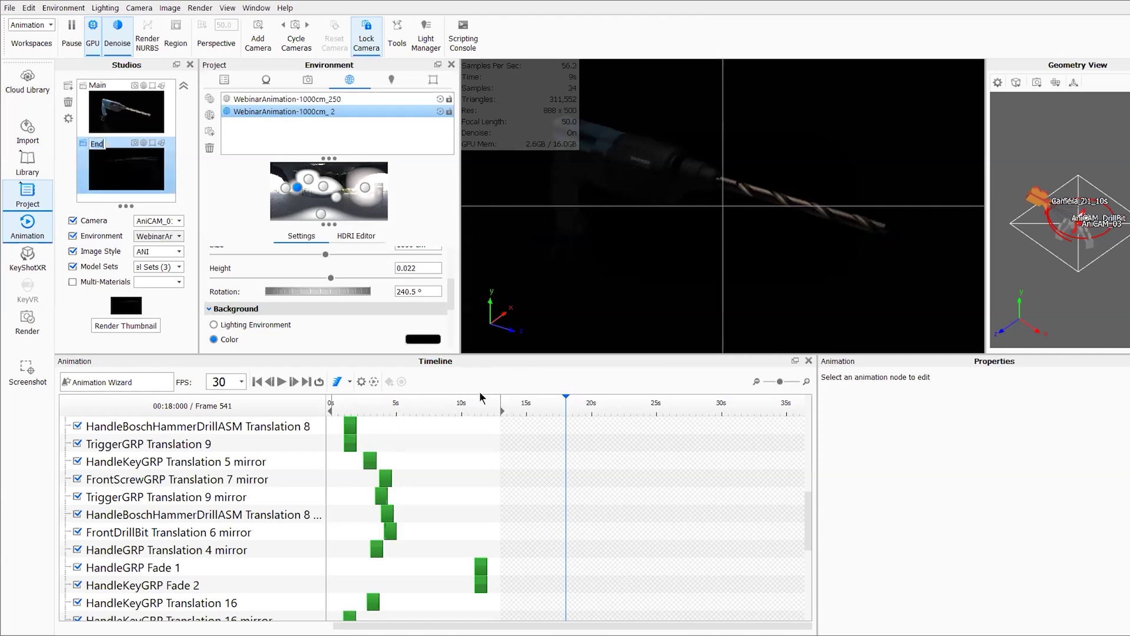
Place the playhead at exactly 10 s, in line with the AniCAM_01_10s Camera Switch Event 9 9.
click(476, 402)
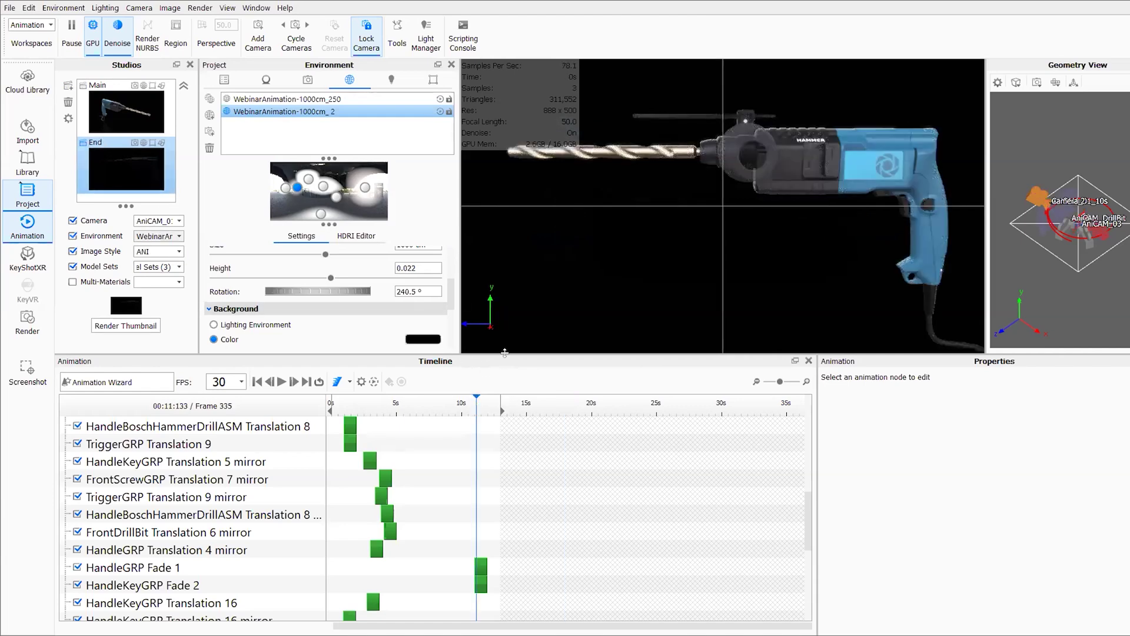
scroll(542, 455, down, 2)
scroll(543, 454, up, 4)
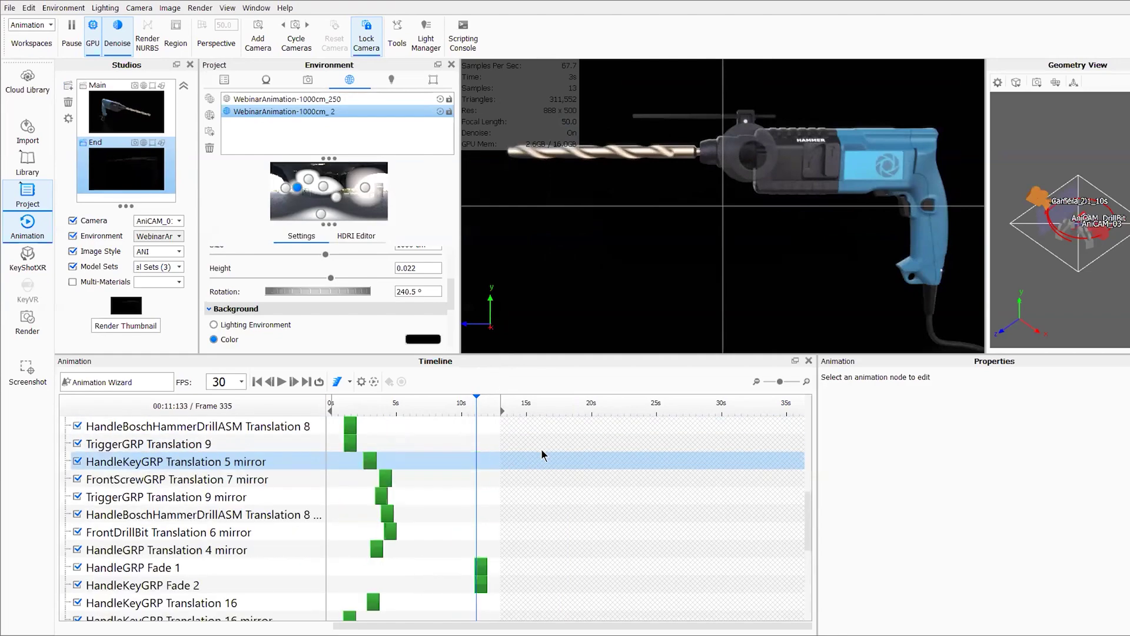
scroll(542, 454, up, 3)
scroll(542, 455, down, 3)
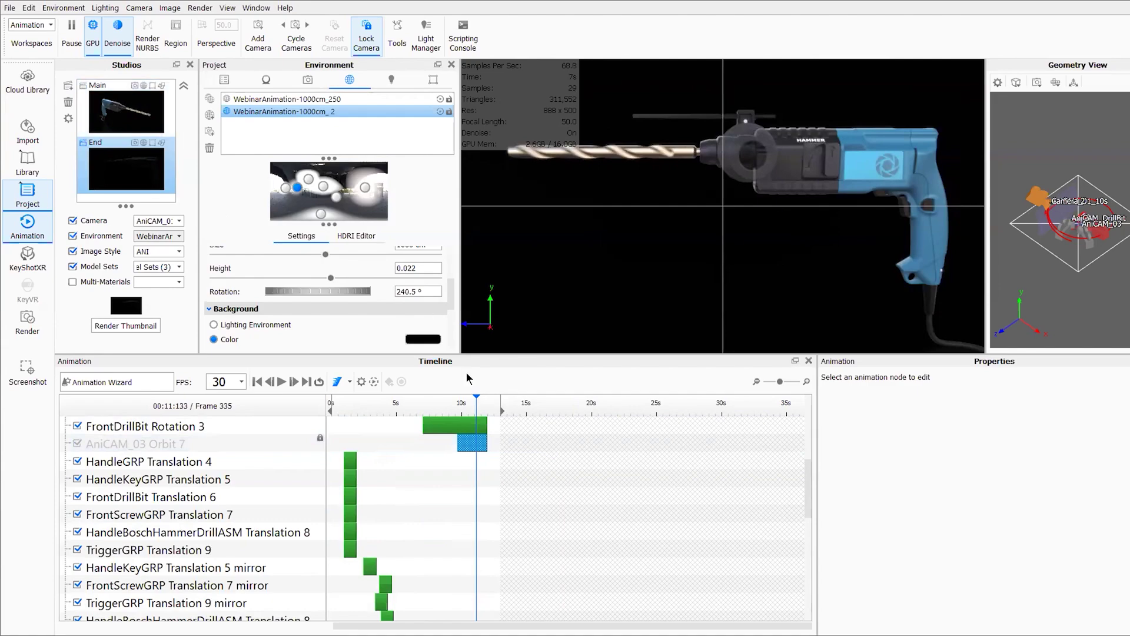
mouse_move(477, 403)
mouse_down()
mouse_move(490, 404)
mouse_move(458, 405)
mouse_up()
scroll(499, 436, up, 5)
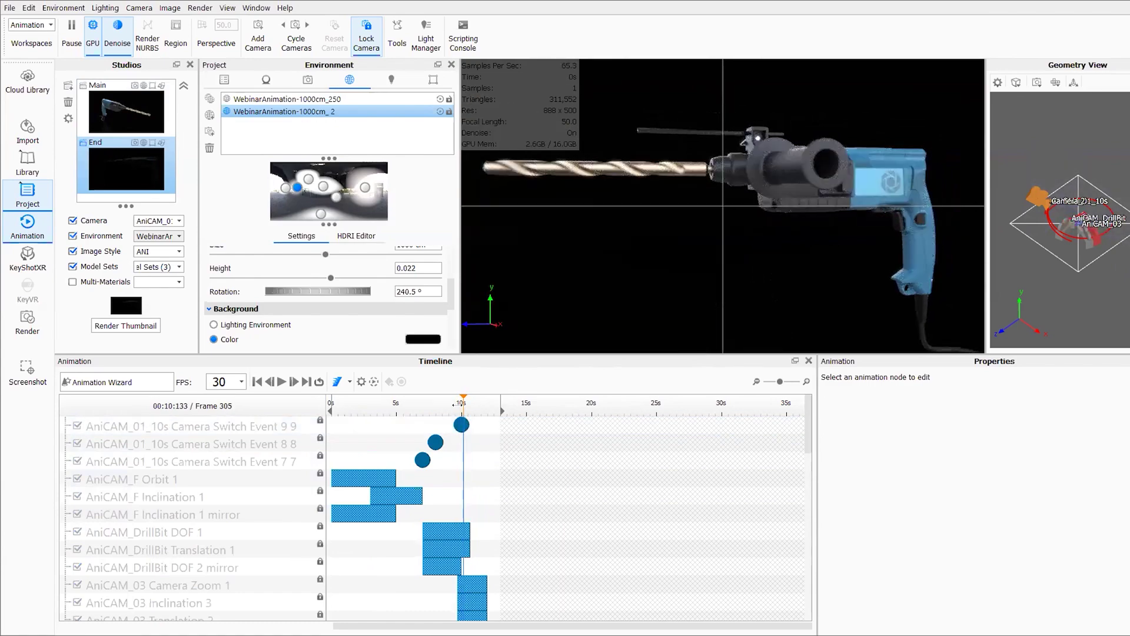
drag(458, 403, 457, 403)
click(272, 380)
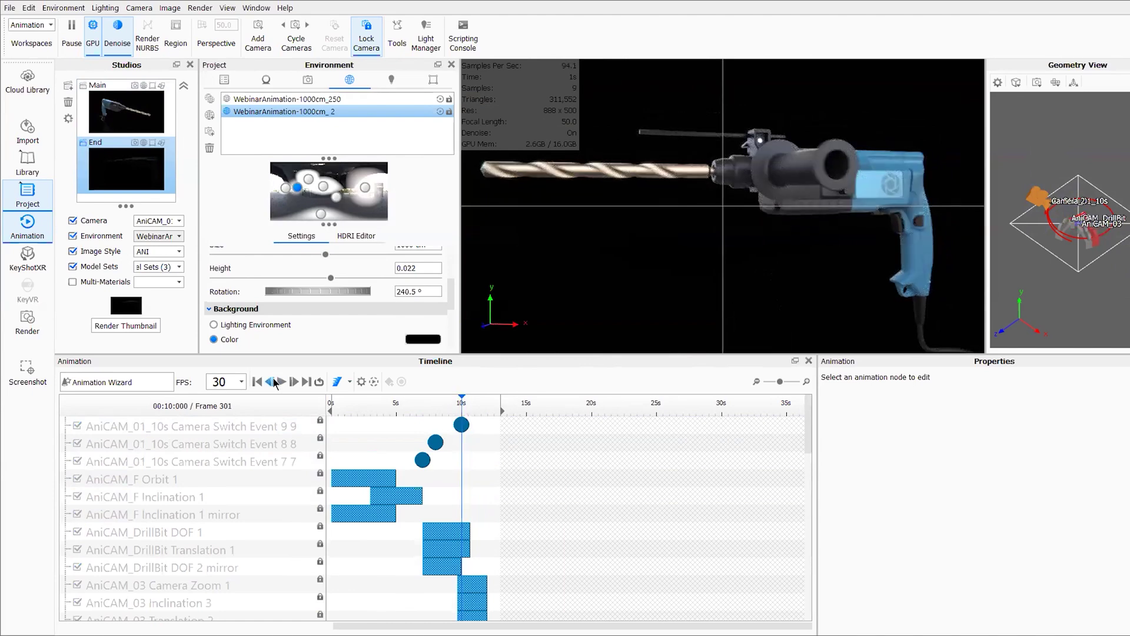
Activate the Main studio and add a studio switch event from it to the End studio at 10 s.
click(127, 110)
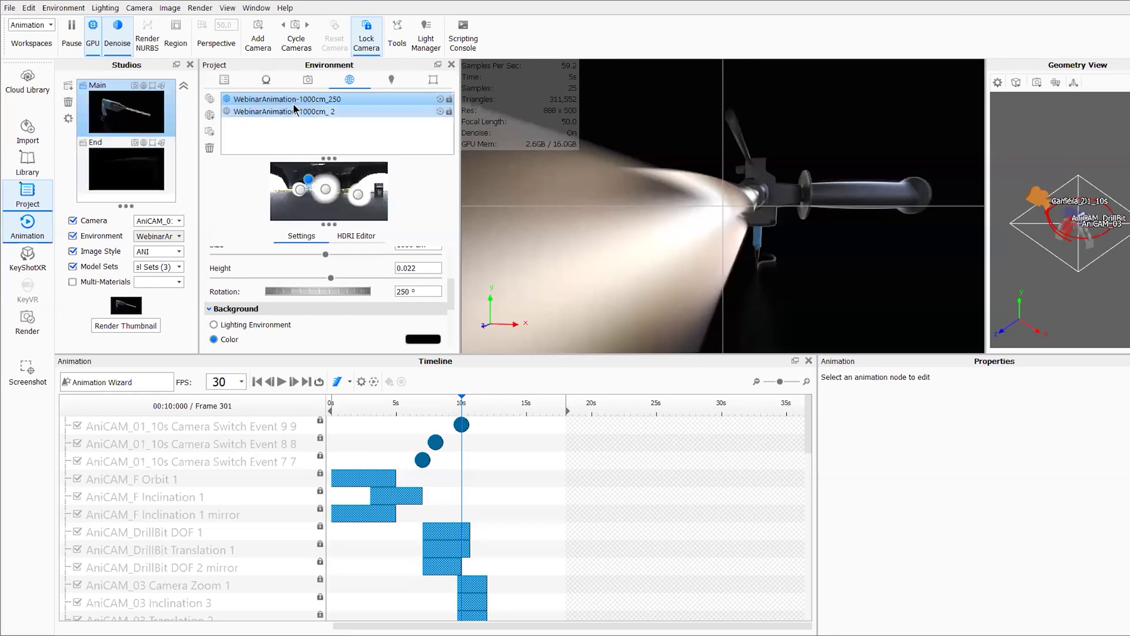
click(364, 99)
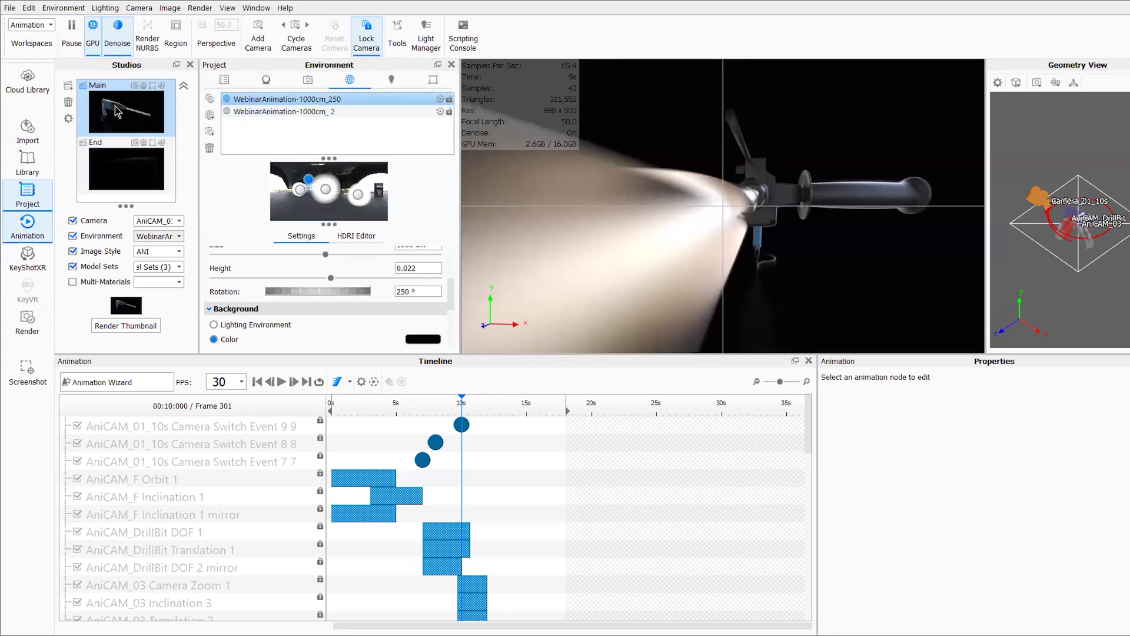
right_click(116, 110)
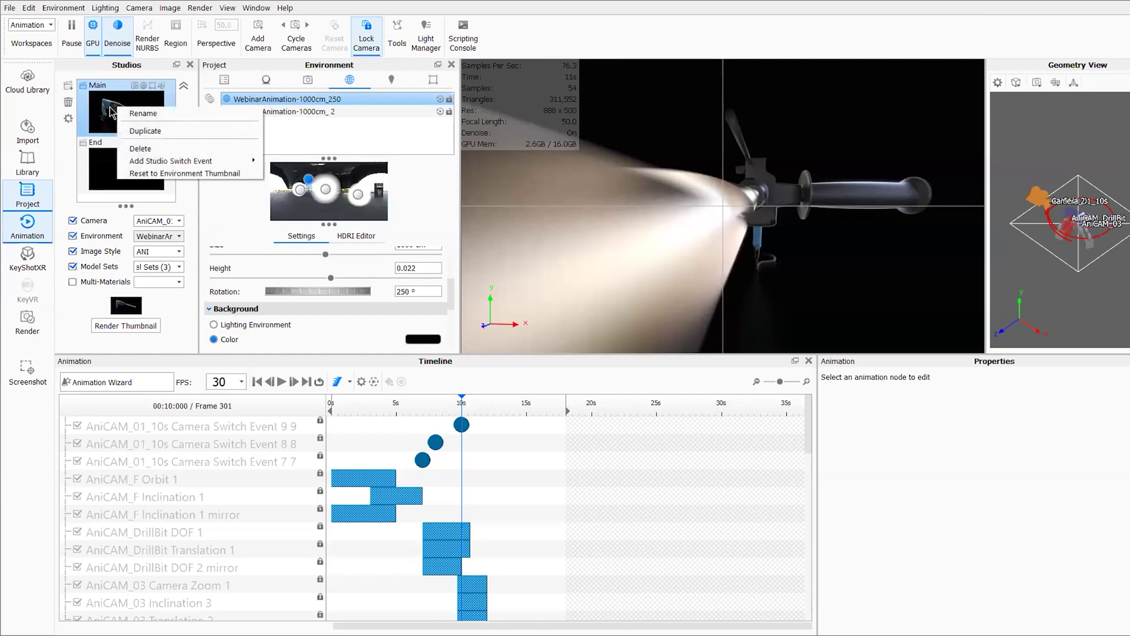
mouse_move(148, 166)
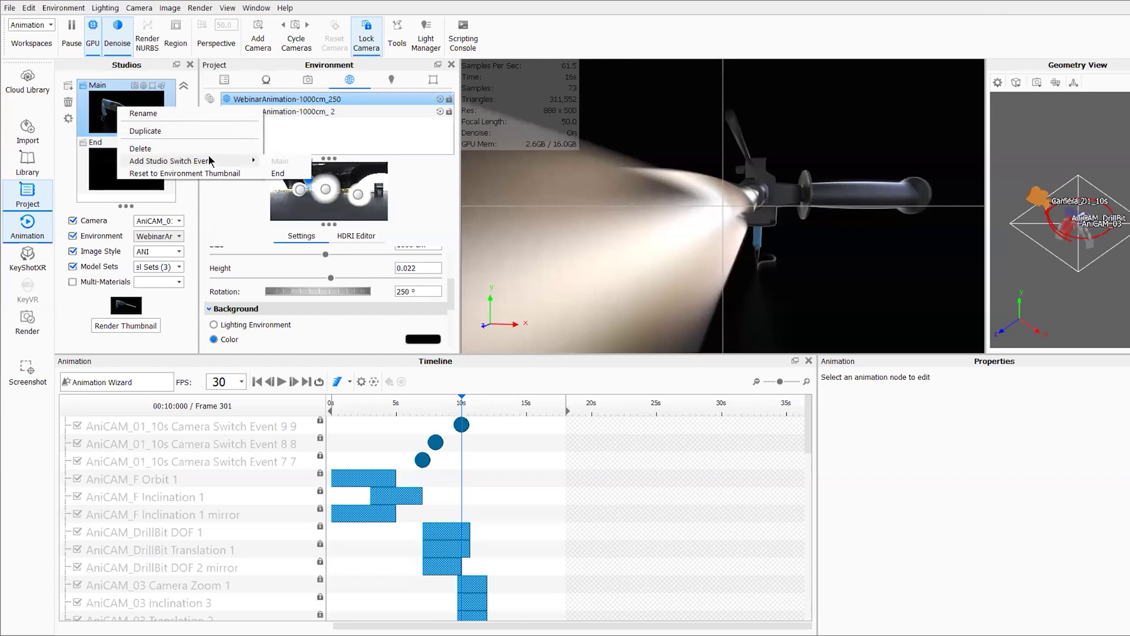
click(277, 174)
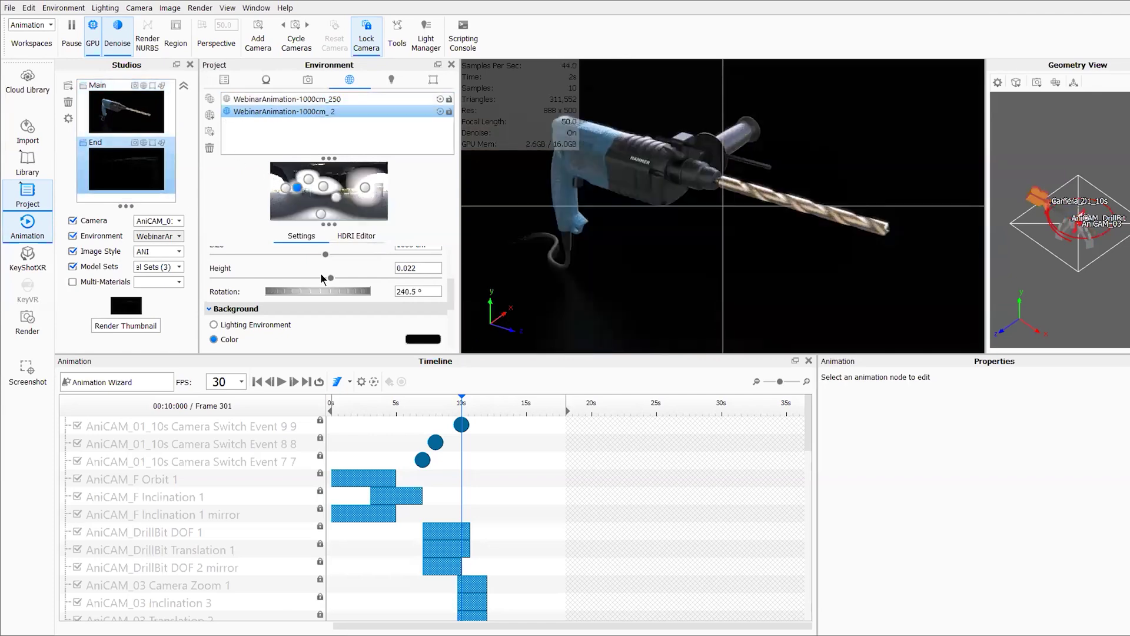
Try to activate the Main studio manually, scrub the animation around 18 s, and return the playhead to the first frame.
click(117, 115)
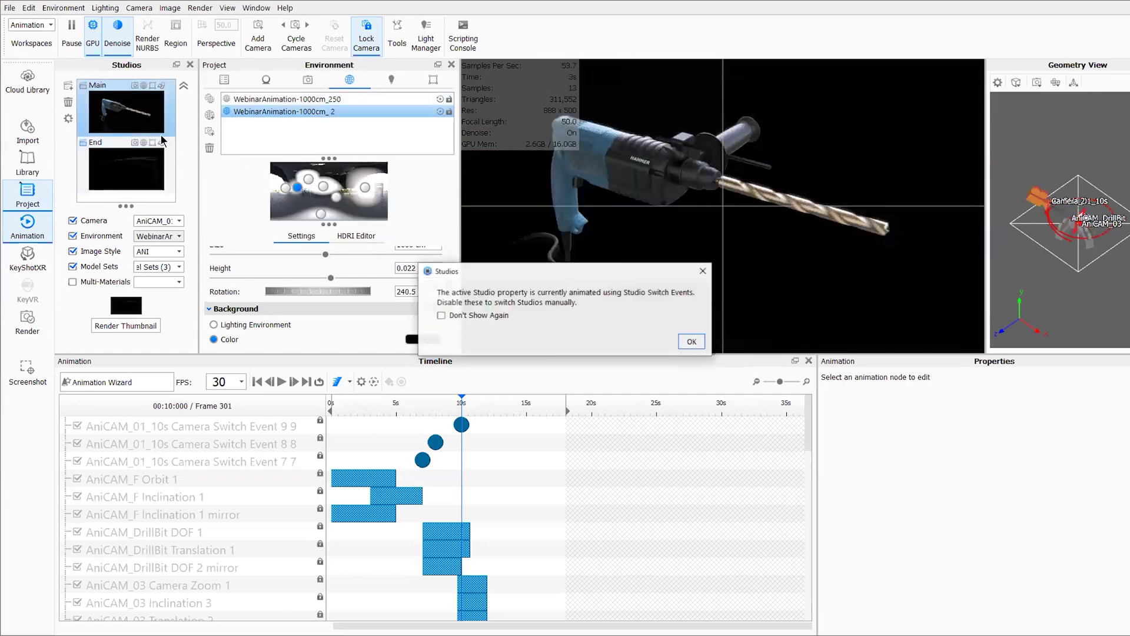
click(691, 342)
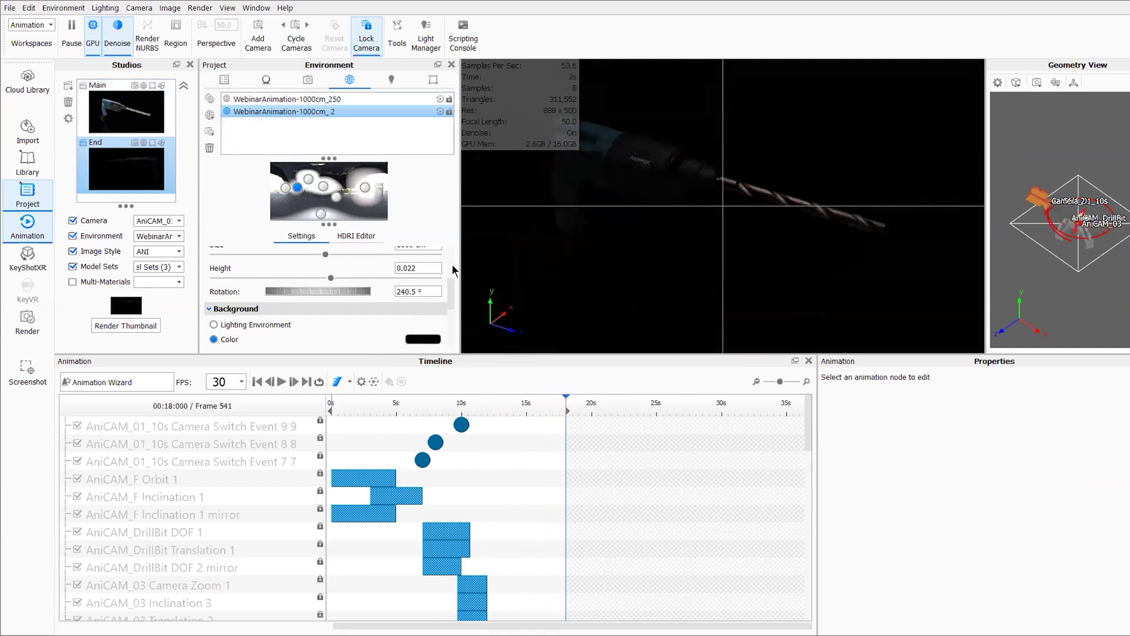
drag(566, 398, 559, 402)
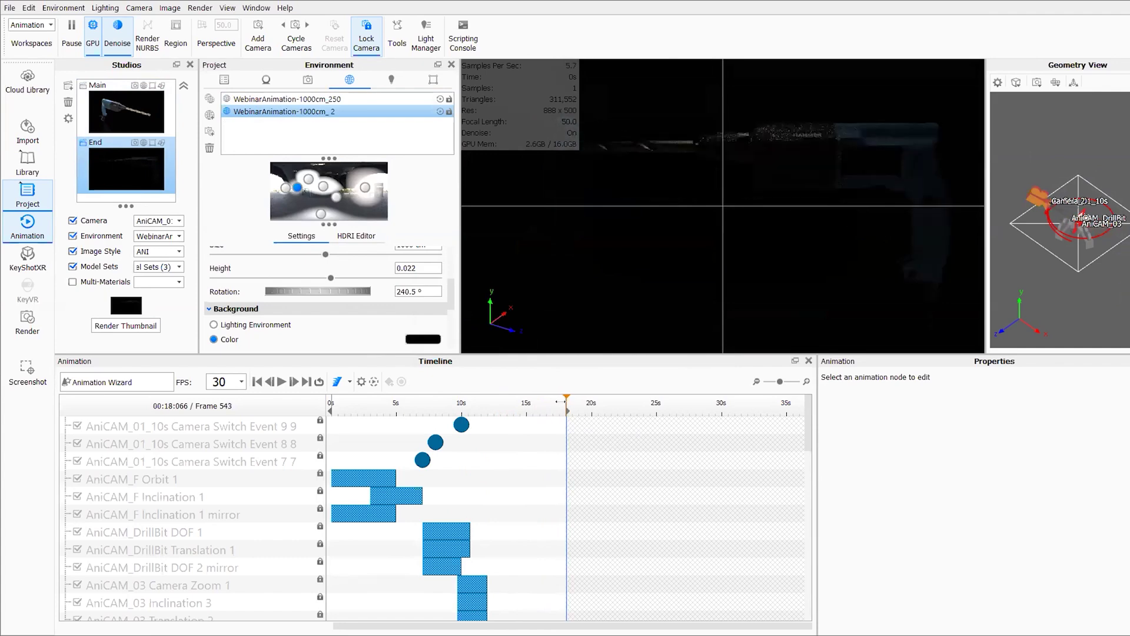
drag(561, 402, 559, 402)
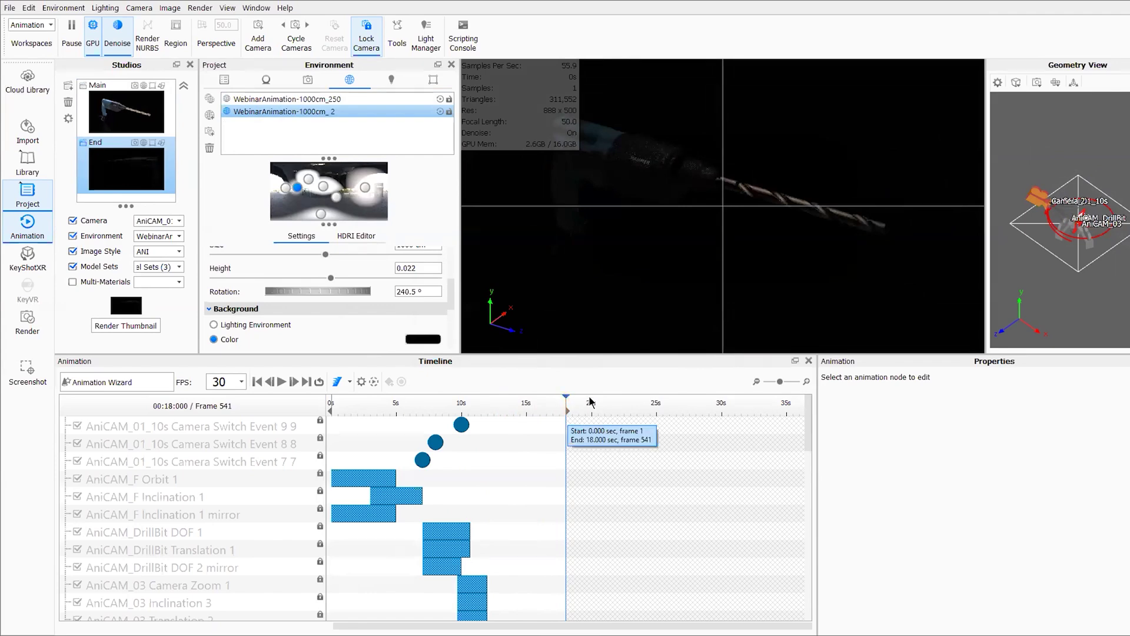
click(269, 381)
click(258, 382)
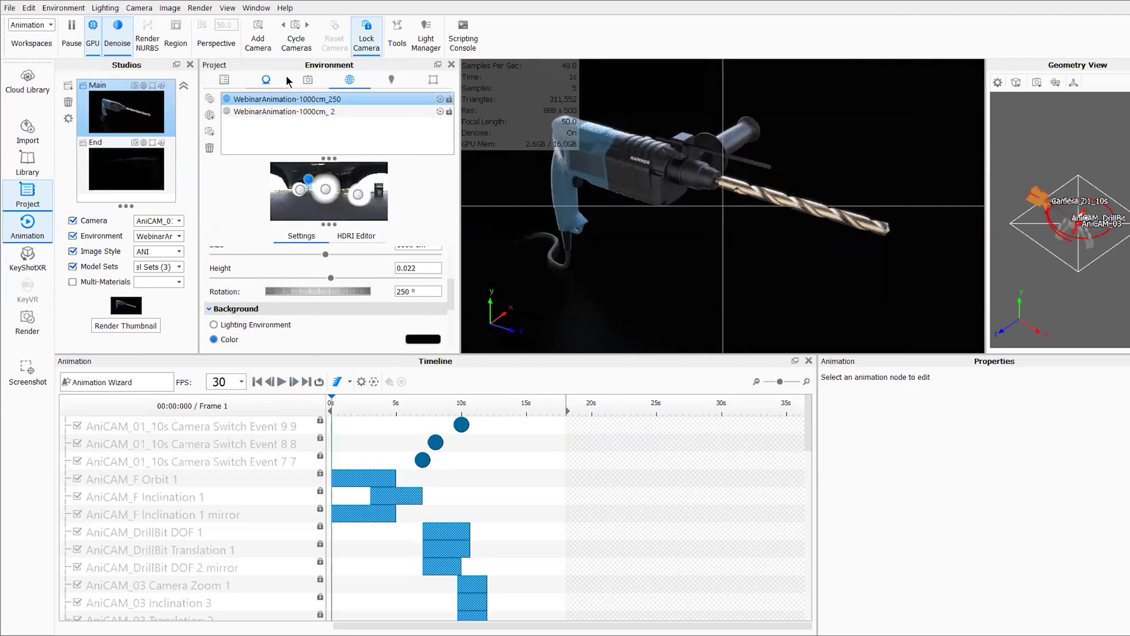
Show the camera list, switch to the Free Camera, and try to reactivate the Main studio.
click(307, 80)
click(272, 99)
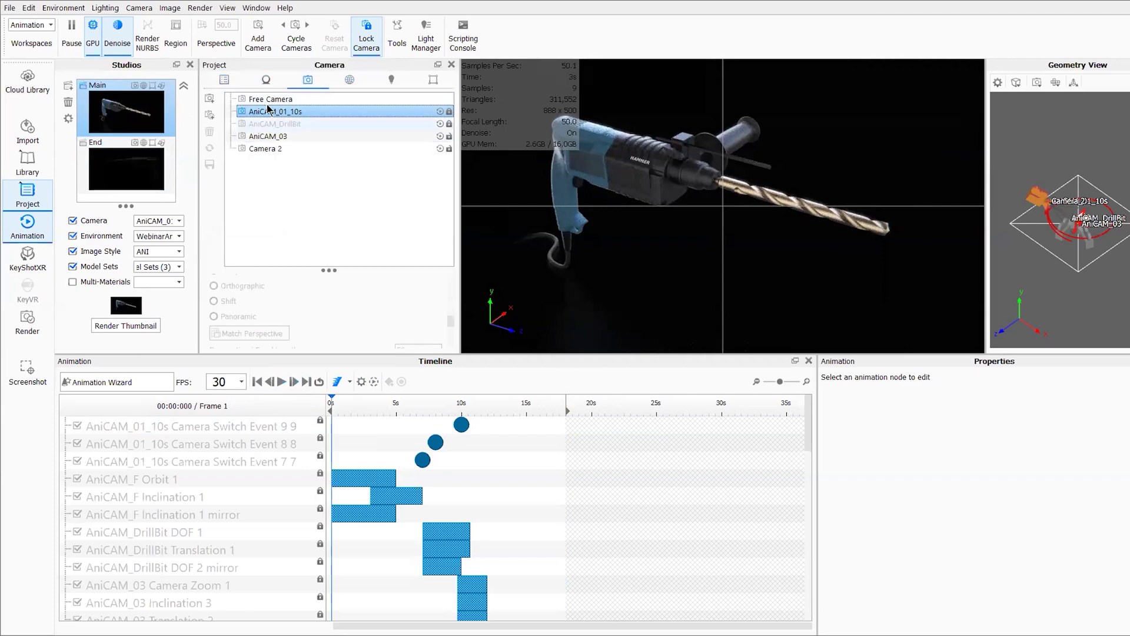
click(126, 112)
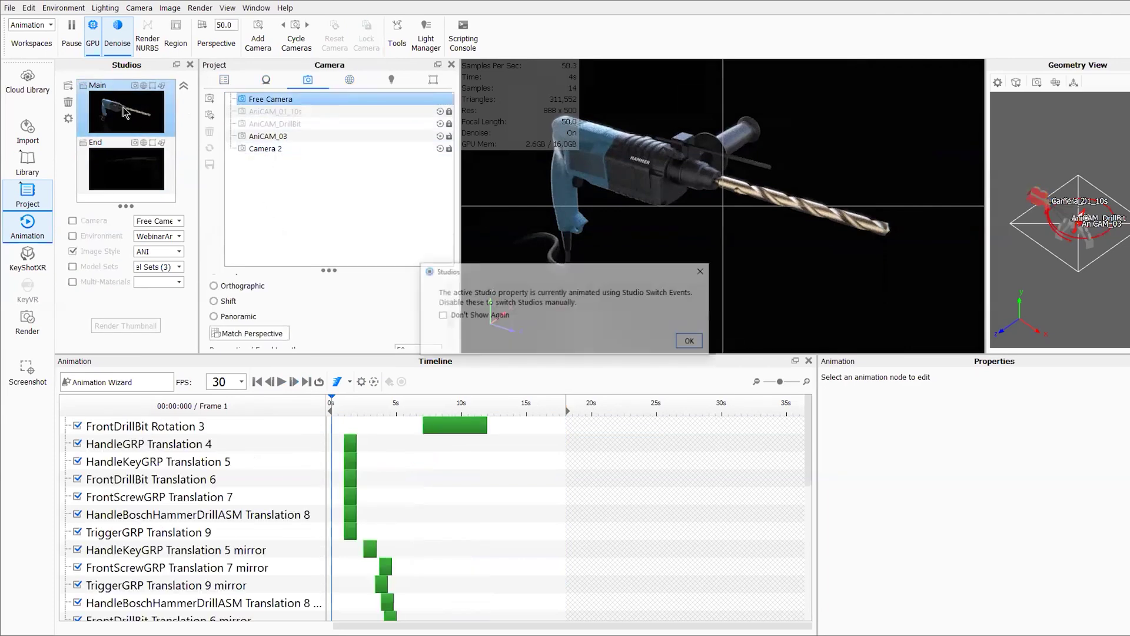
click(683, 339)
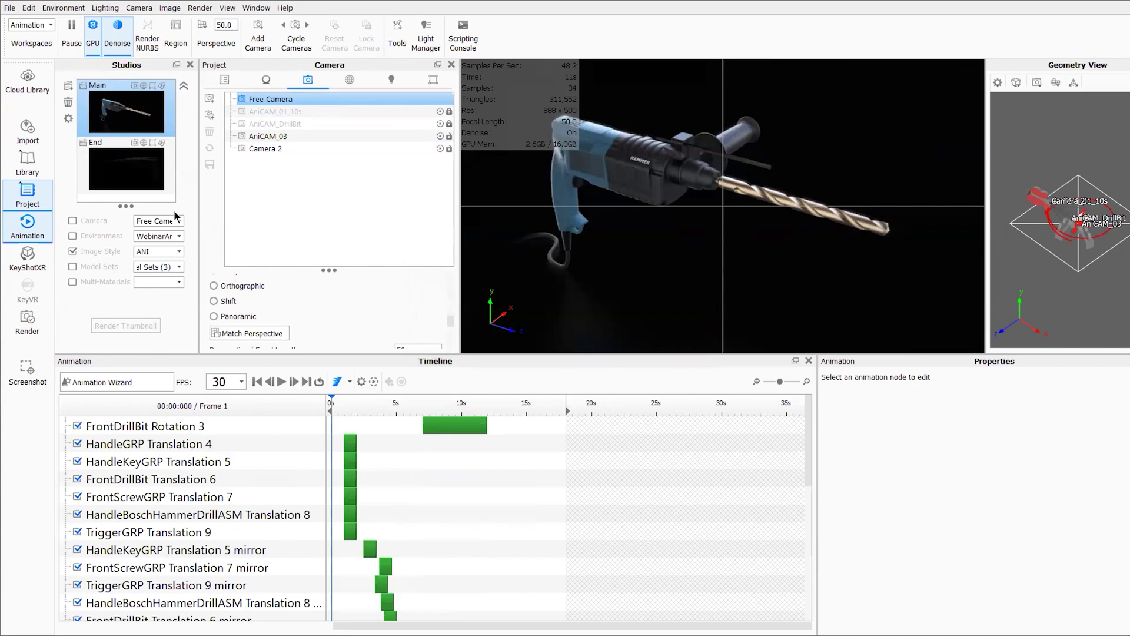
Disable the Main studio switch event in the timeline and activate the Main studio.
click(195, 429)
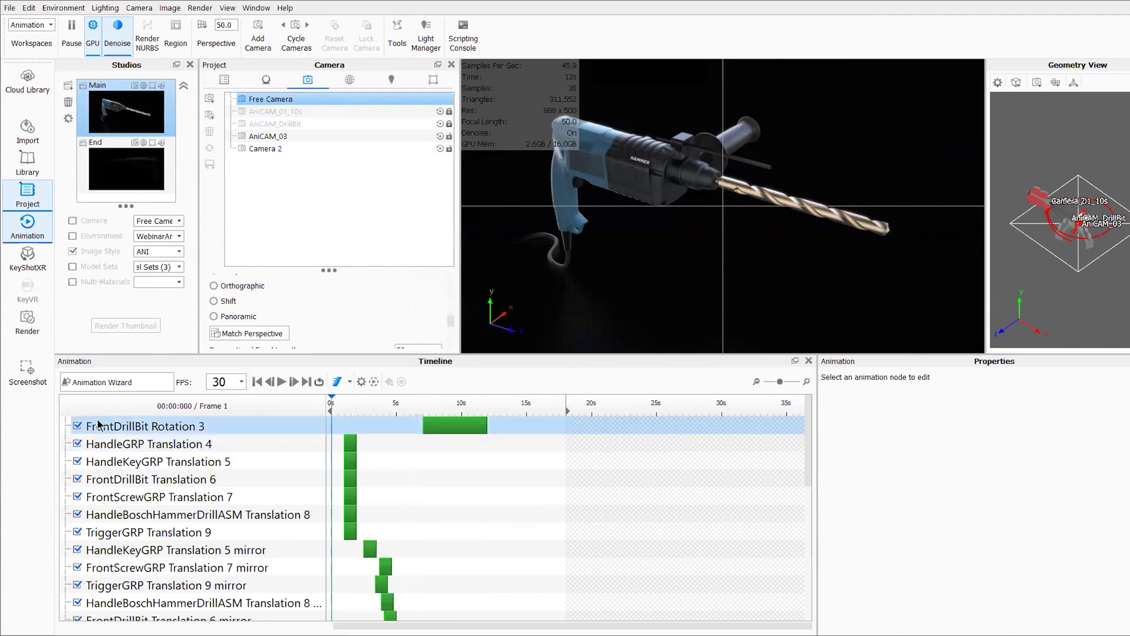
scroll(128, 442, down, 6)
click(89, 600)
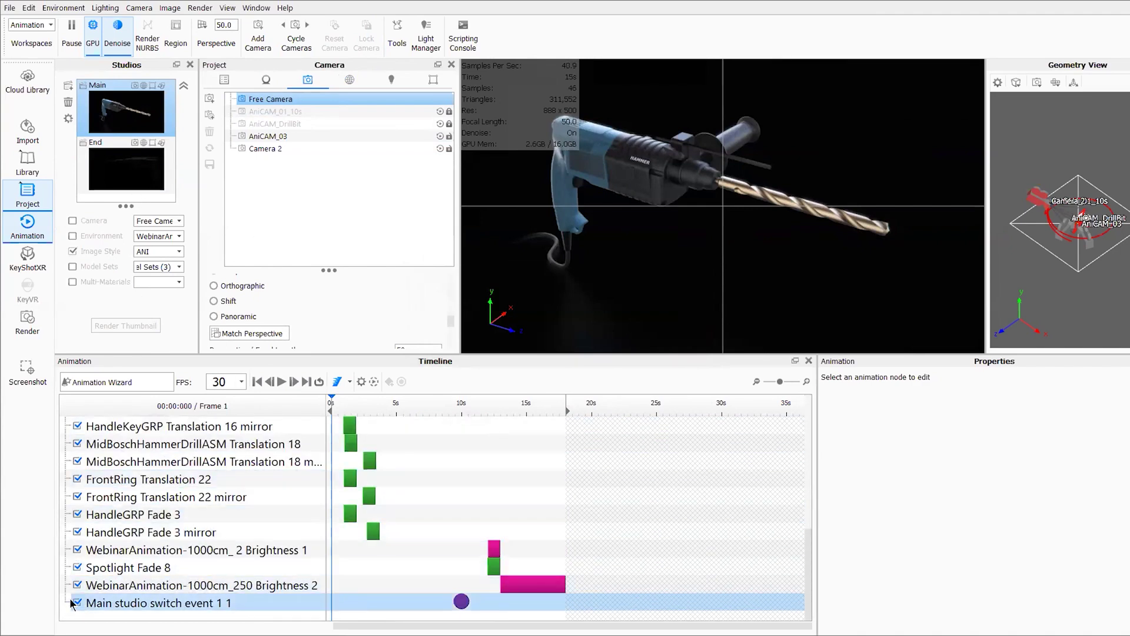
click(77, 602)
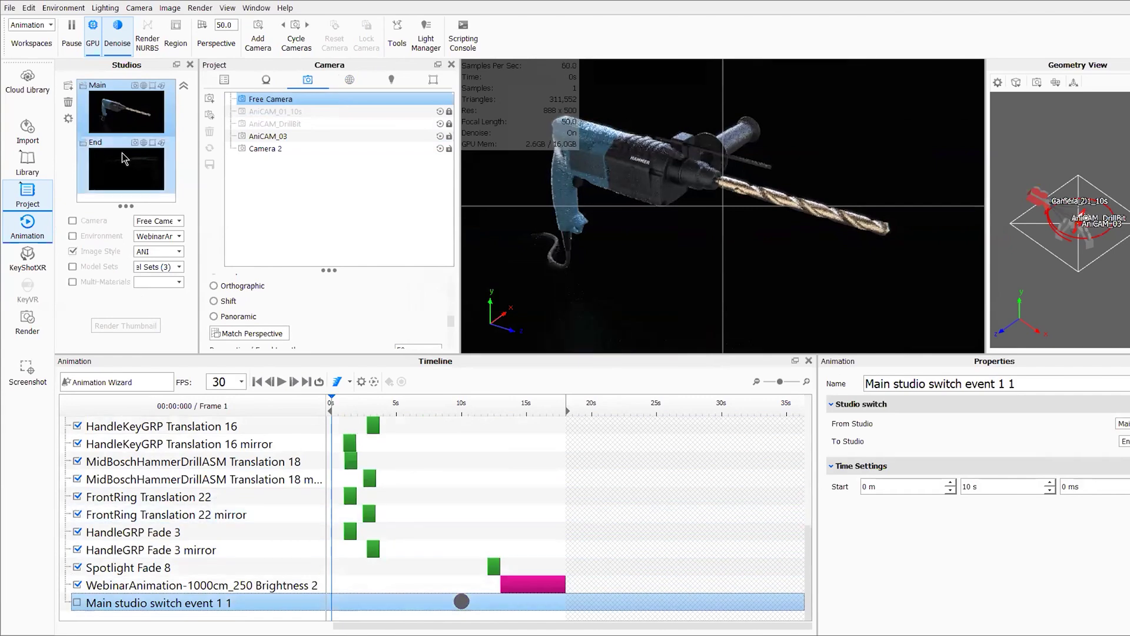
click(126, 112)
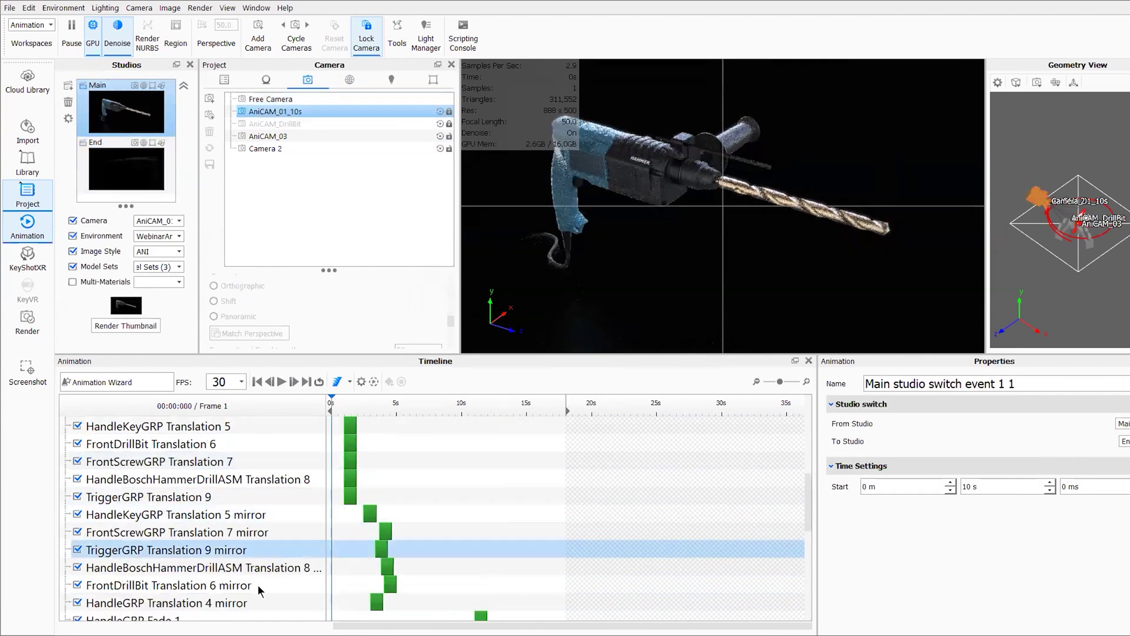
Re-enable the Main studio switch event, scrub the animation to about 15 s, and return to the first frame.
scroll(118, 565, down, 5)
click(78, 602)
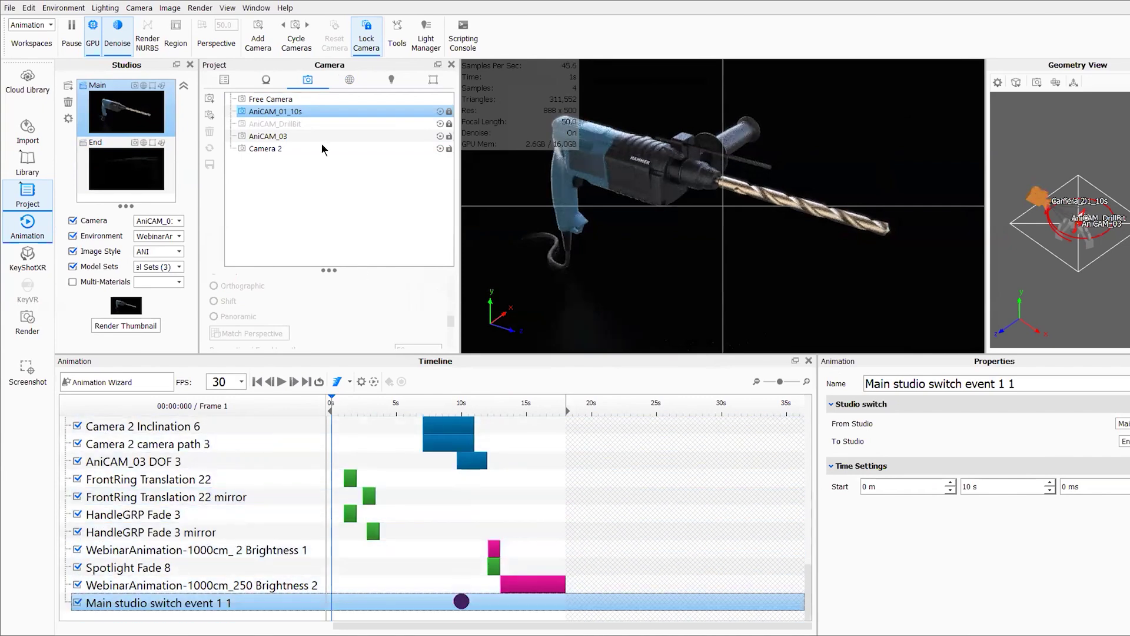
drag(342, 404, 520, 405)
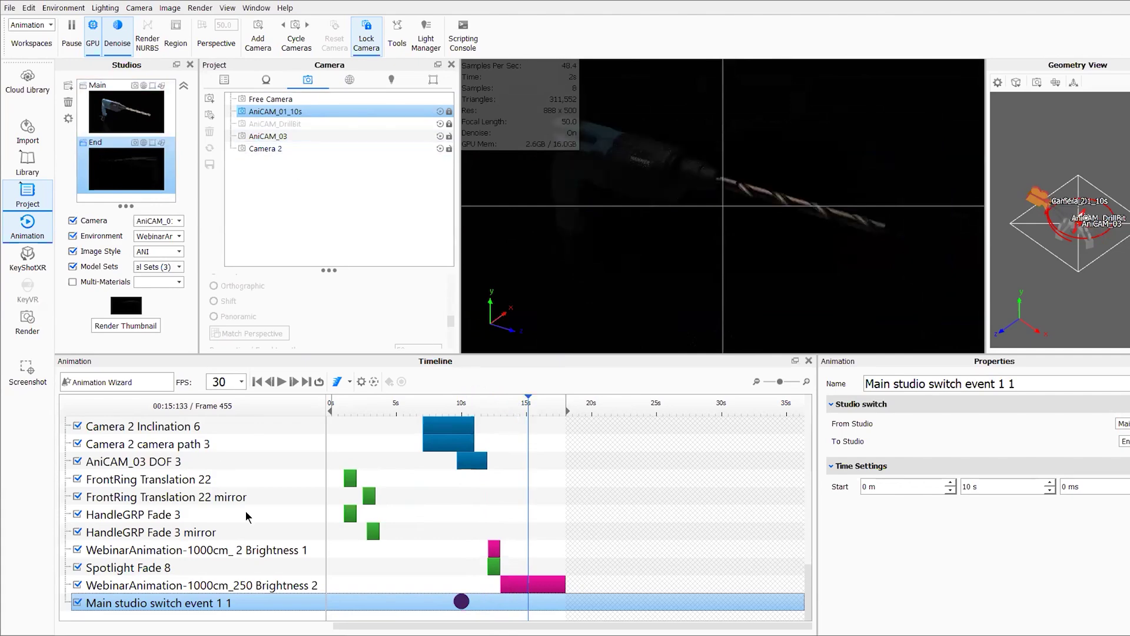
click(258, 381)
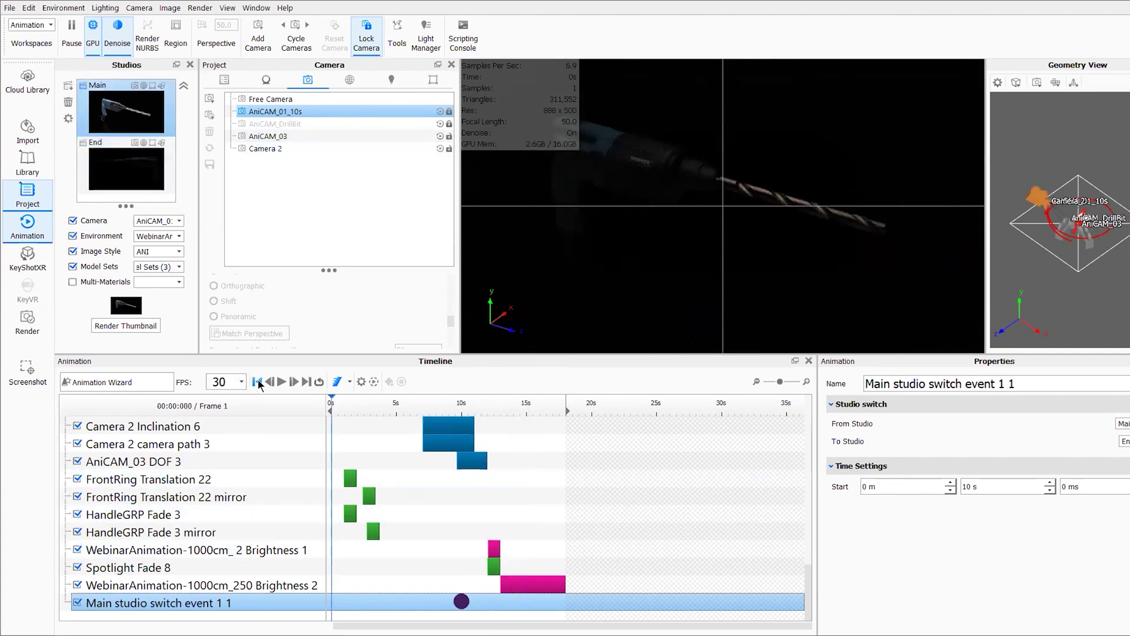
Try to activate the End studio manually, and disable the Main studio switch event in the timeline.
click(112, 163)
click(691, 342)
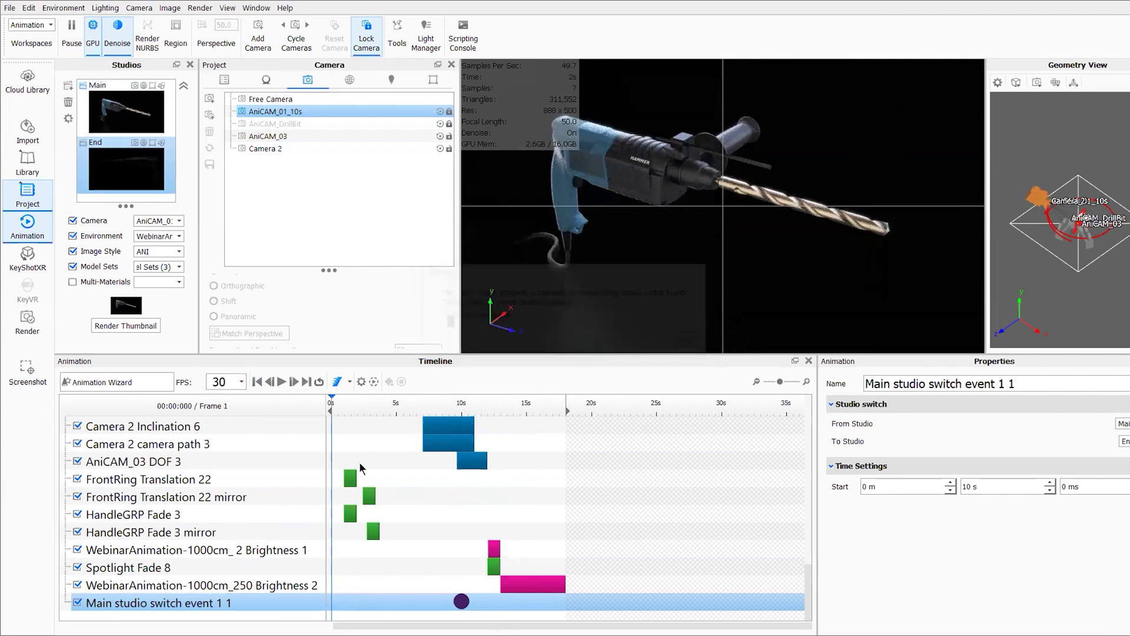
click(78, 602)
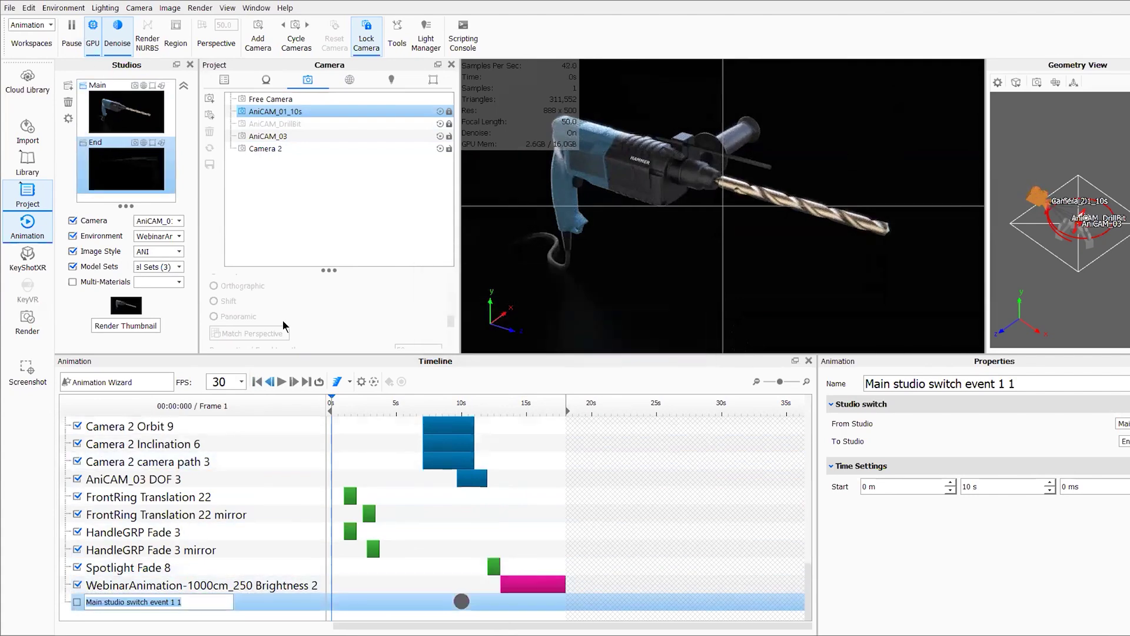
View the scene through AniCAM_03 and Camera 2, return to AniCAM_01_10s, and scrub the animation to its end at 18 s.
click(286, 136)
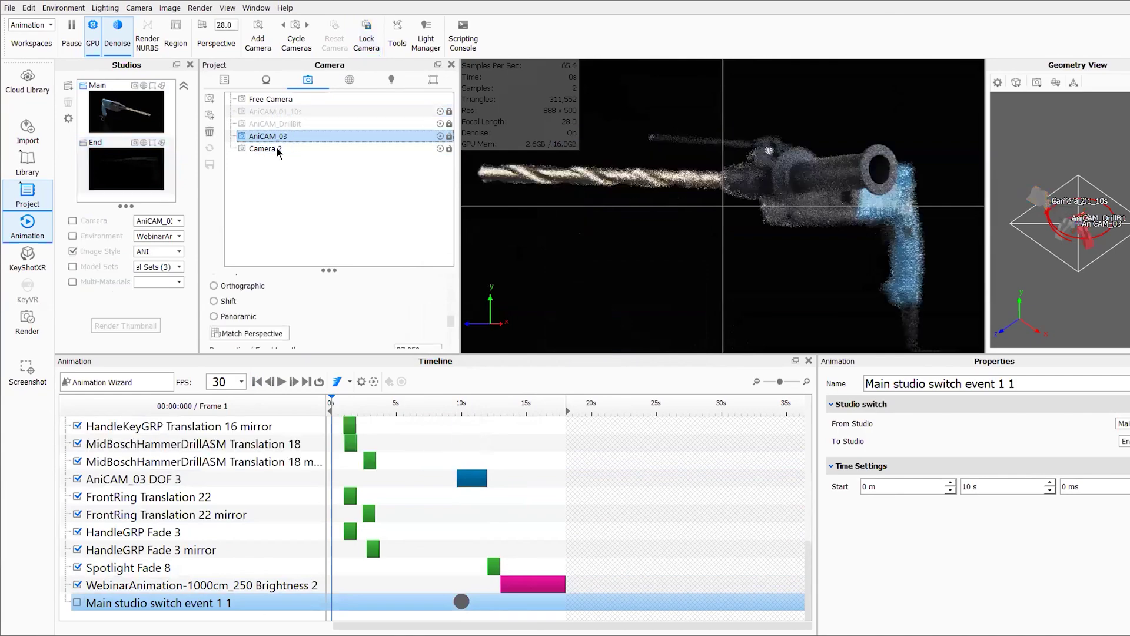
click(275, 149)
click(275, 112)
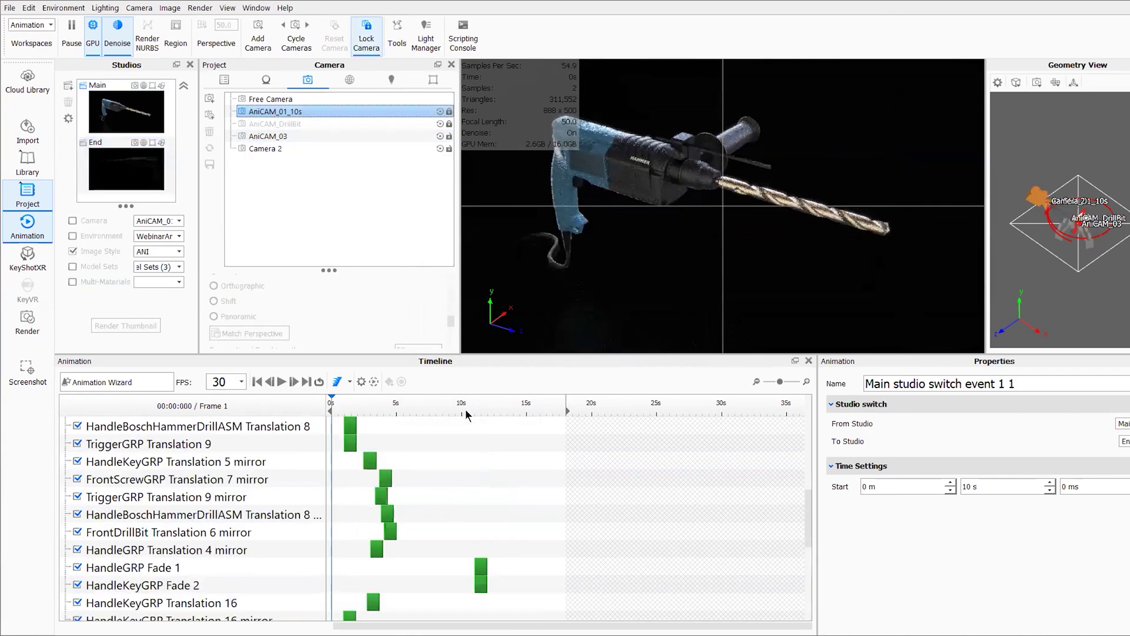
drag(472, 407, 560, 407)
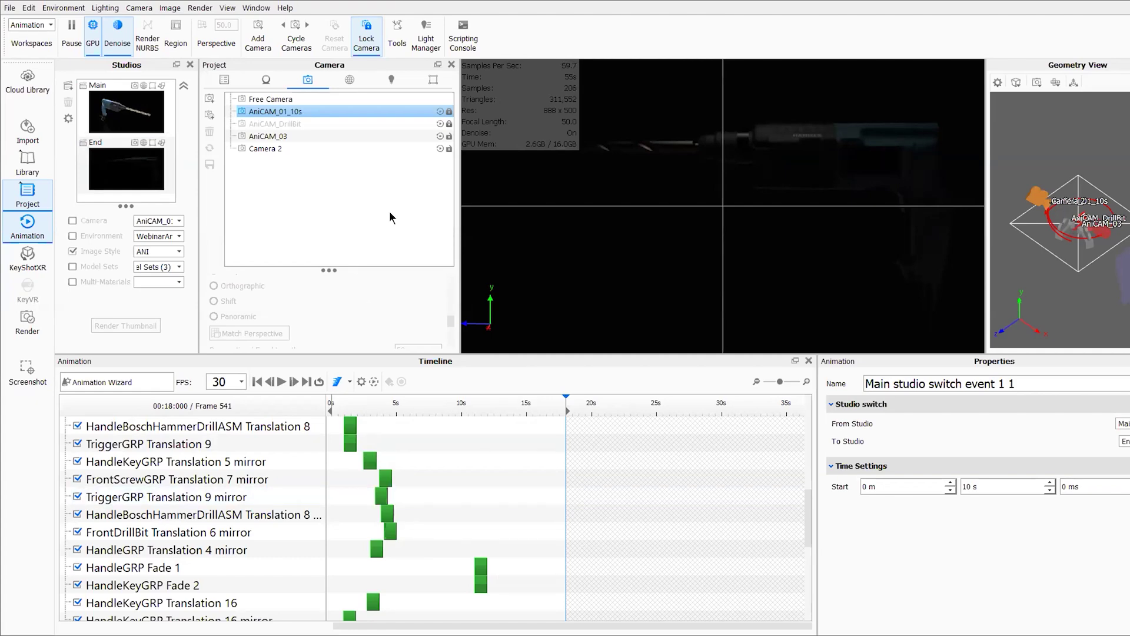
Open the recent scene Chap6_BoschDrill_ExplodedViewAnimation CompleteReference.bip, discarding the changes to the current scene.
click(8, 7)
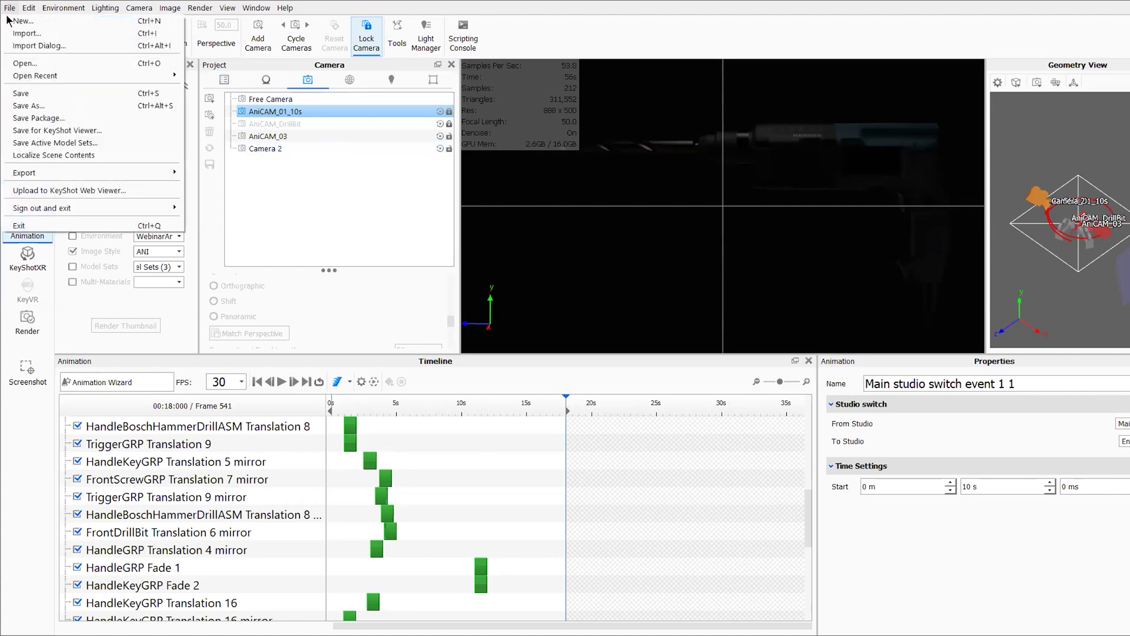
mouse_move(36, 76)
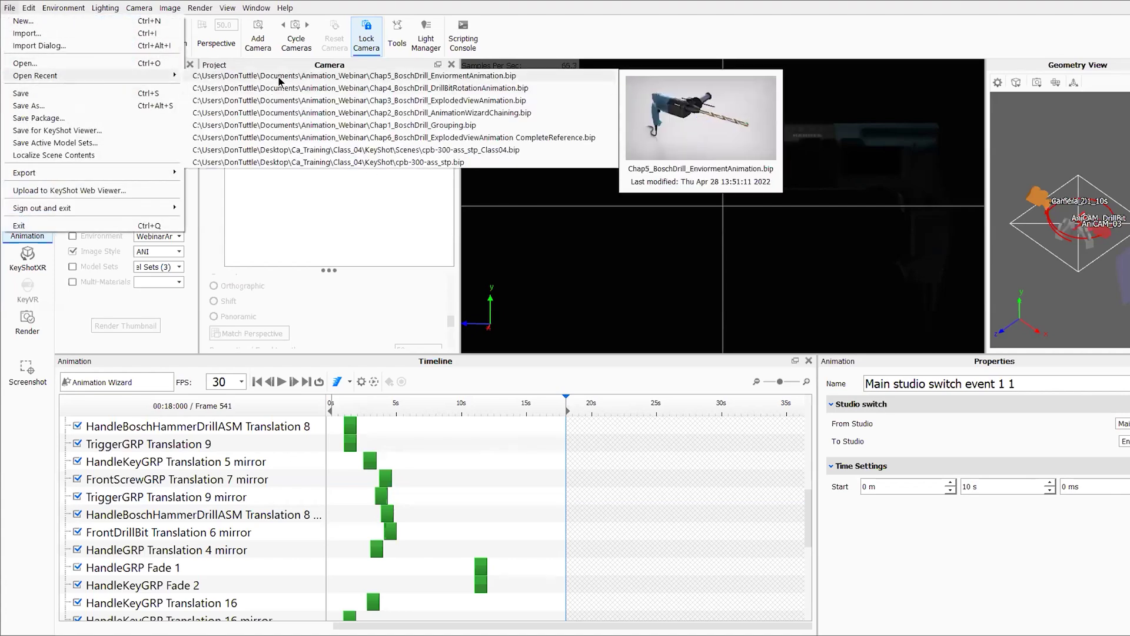
click(288, 138)
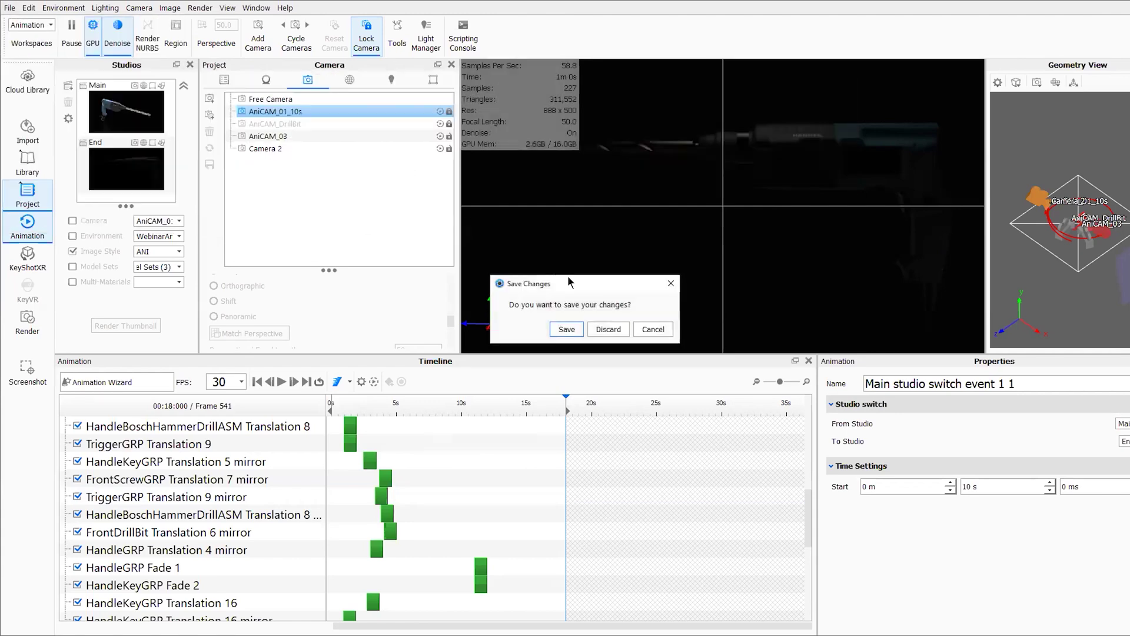
click(589, 331)
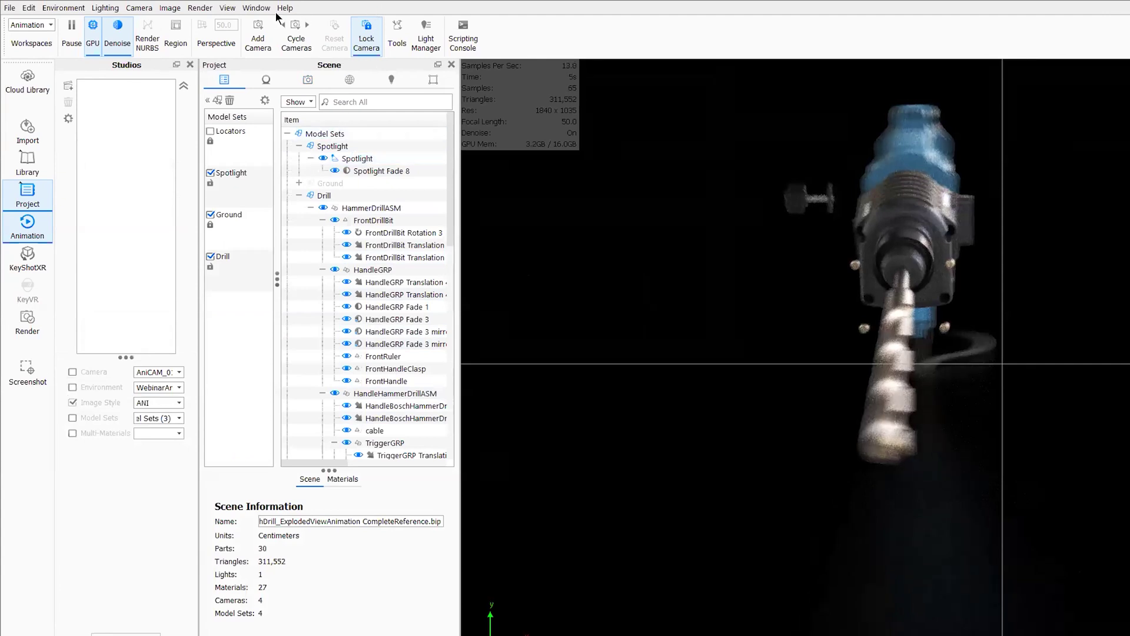
Show the Geometry View and fit the render resolution to the remaining real-time view.
click(256, 8)
click(260, 215)
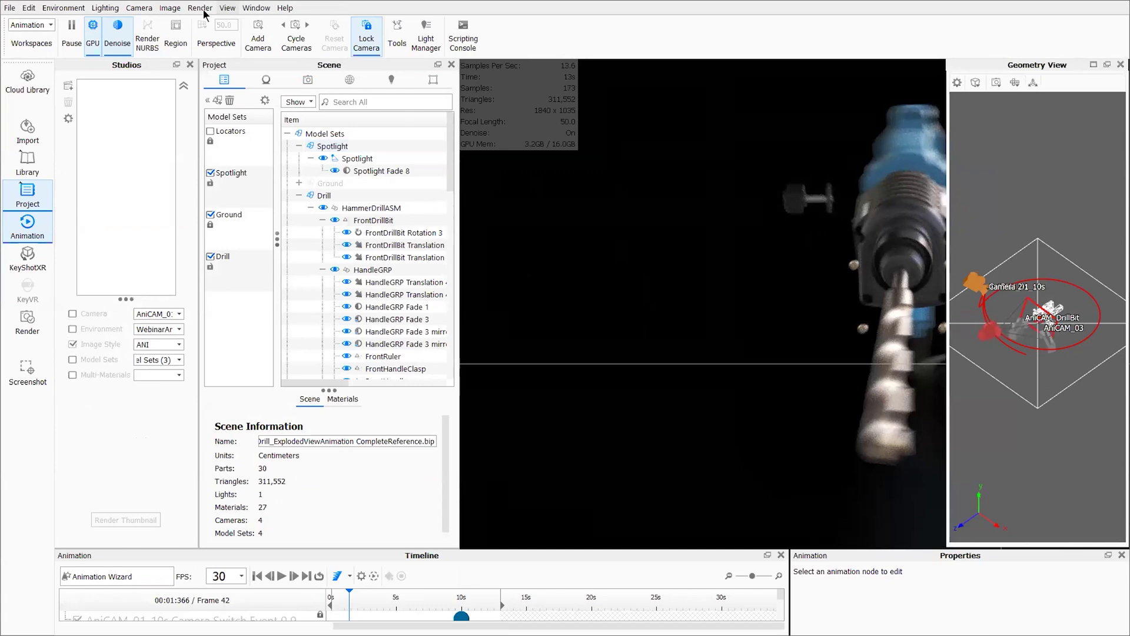
click(170, 7)
click(176, 34)
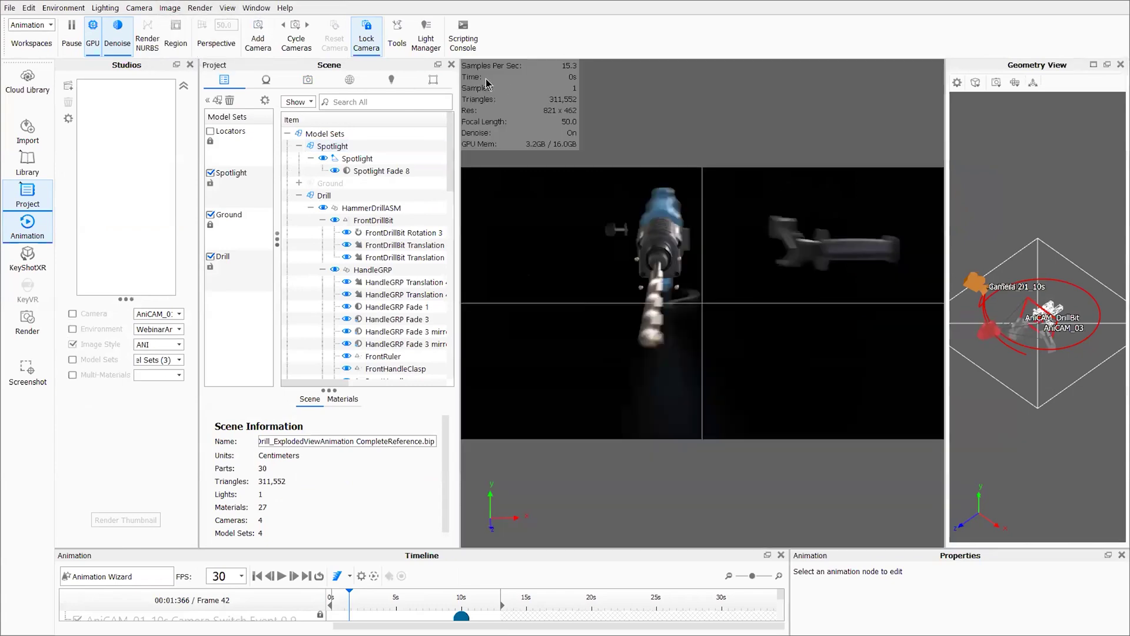
Rearrange the workspace with Studios hidden and a taller timeline, and return the animation to its first frame.
click(190, 64)
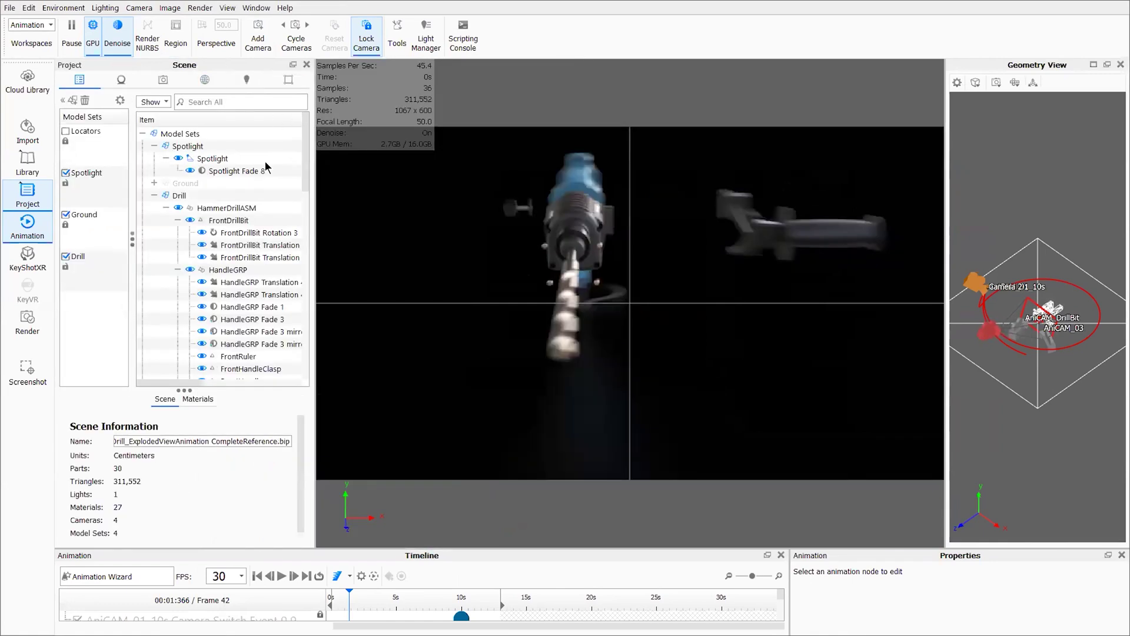
drag(249, 553, 242, 353)
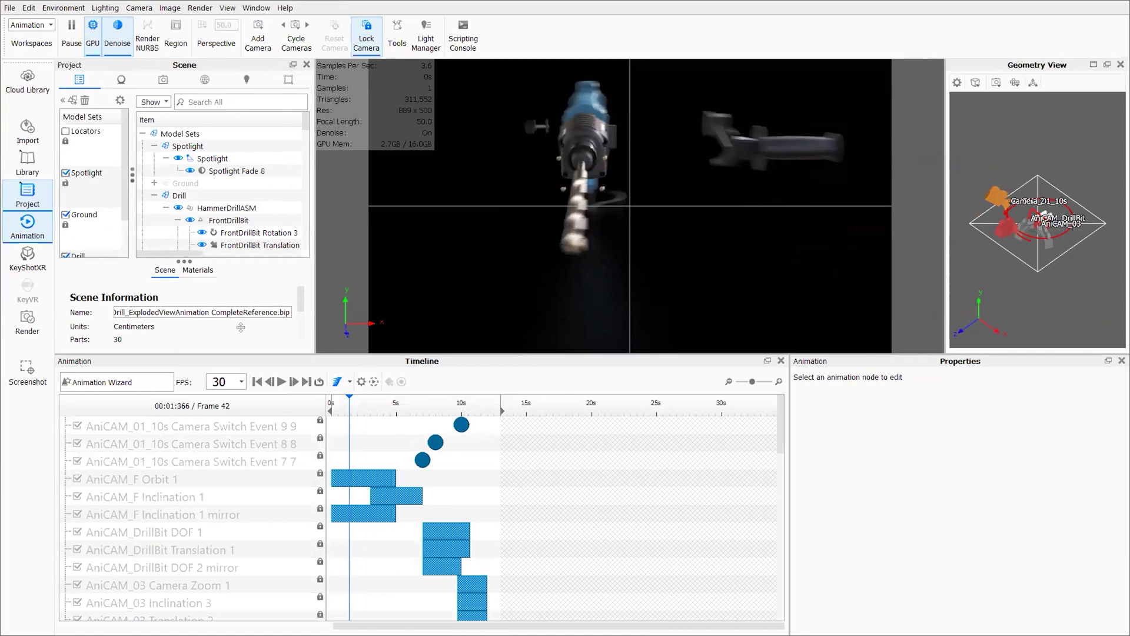
click(165, 80)
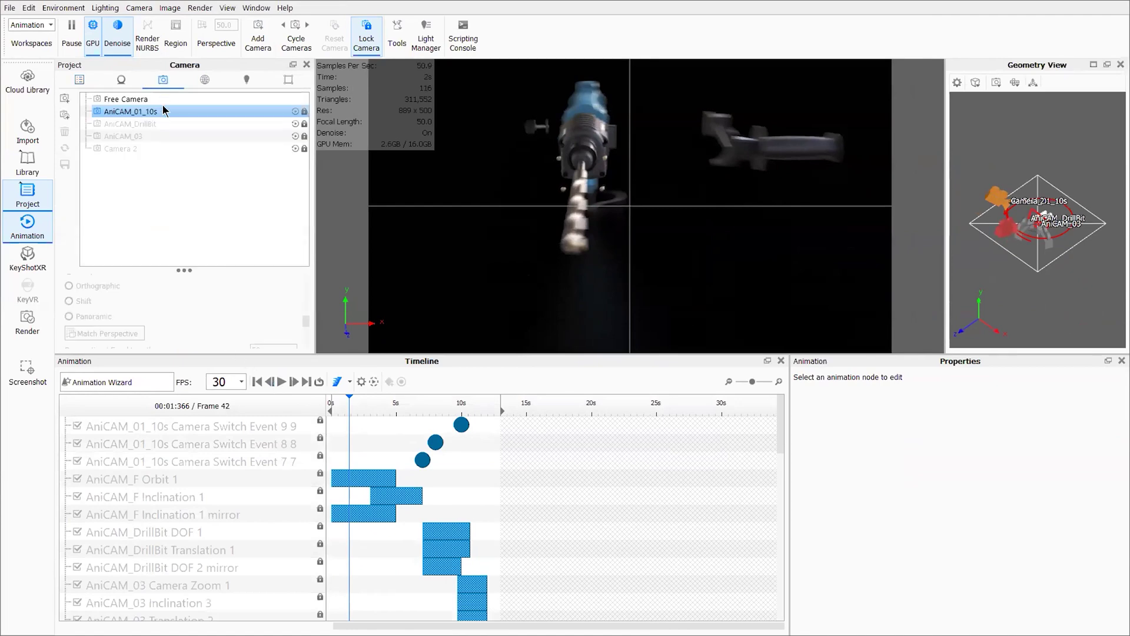
click(257, 381)
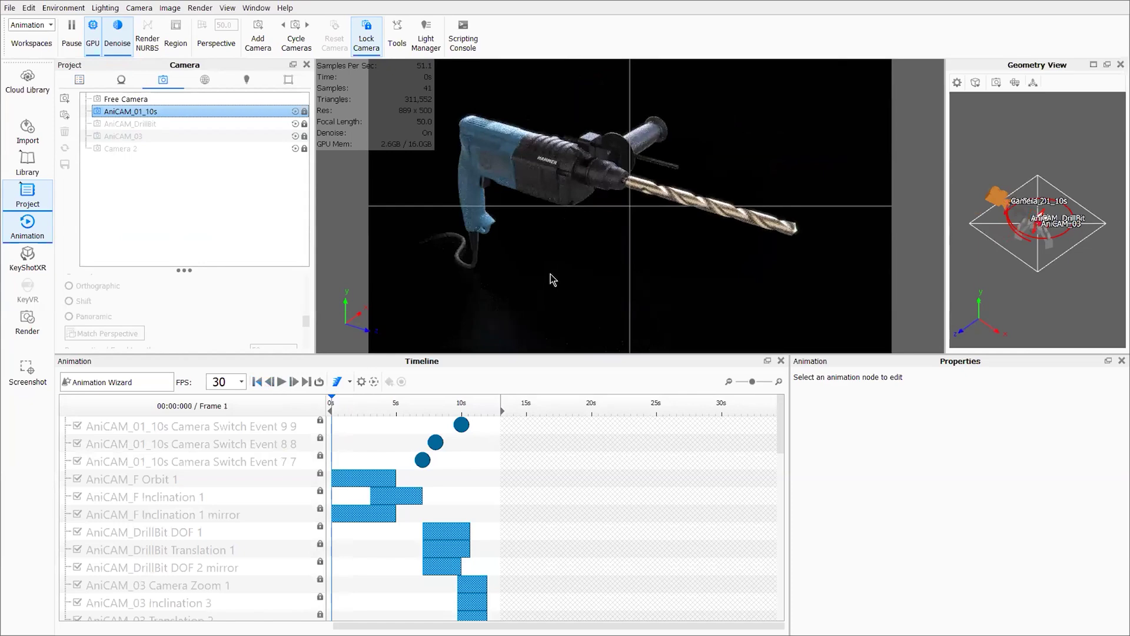
Review the ANI image style's tone mapping, denoise, bloom, vignette, chromatic aberration and layer settings.
click(289, 81)
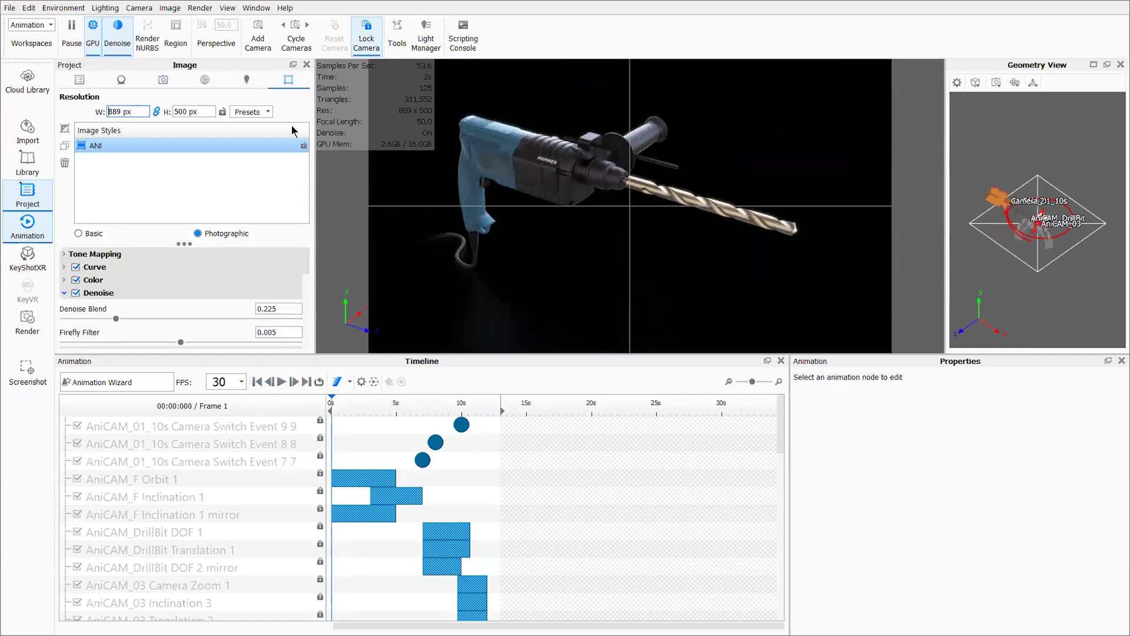
drag(202, 348, 202, 451)
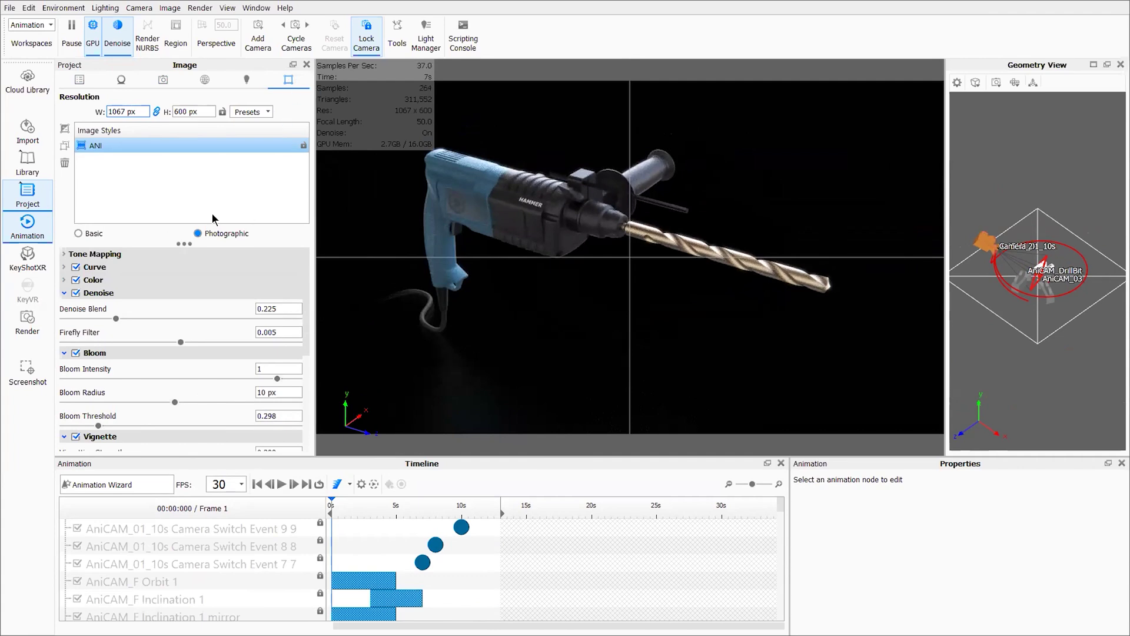
click(103, 254)
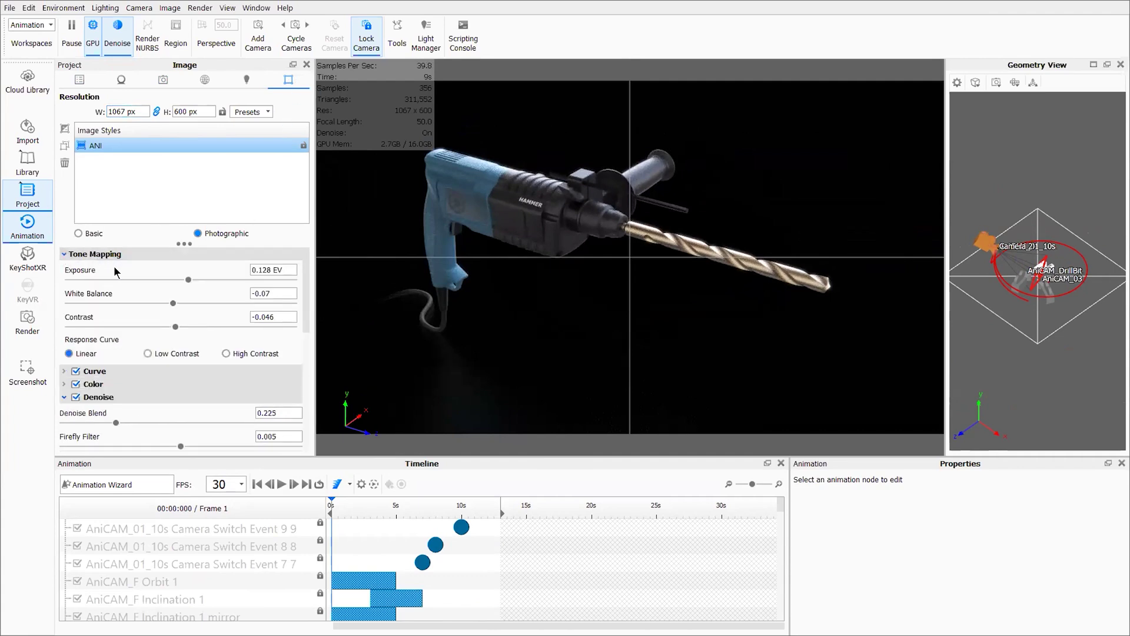
scroll(194, 339, down, 4)
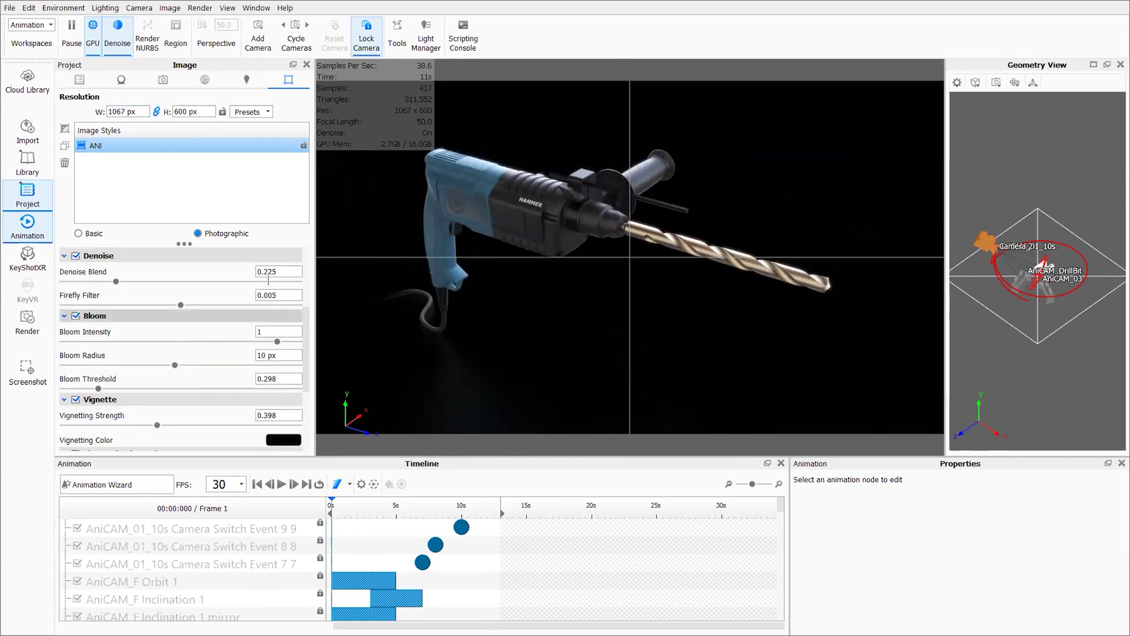
scroll(159, 340, down, 4)
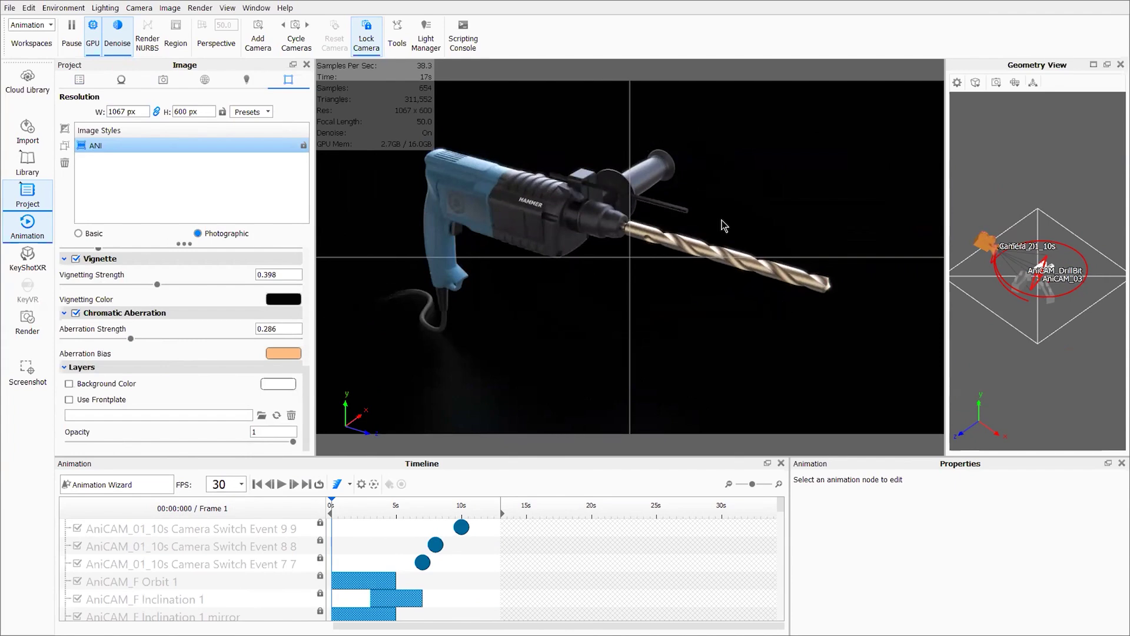
Examine the scene's lighting settings and open the material of the ground plane in the Ground model set.
click(246, 81)
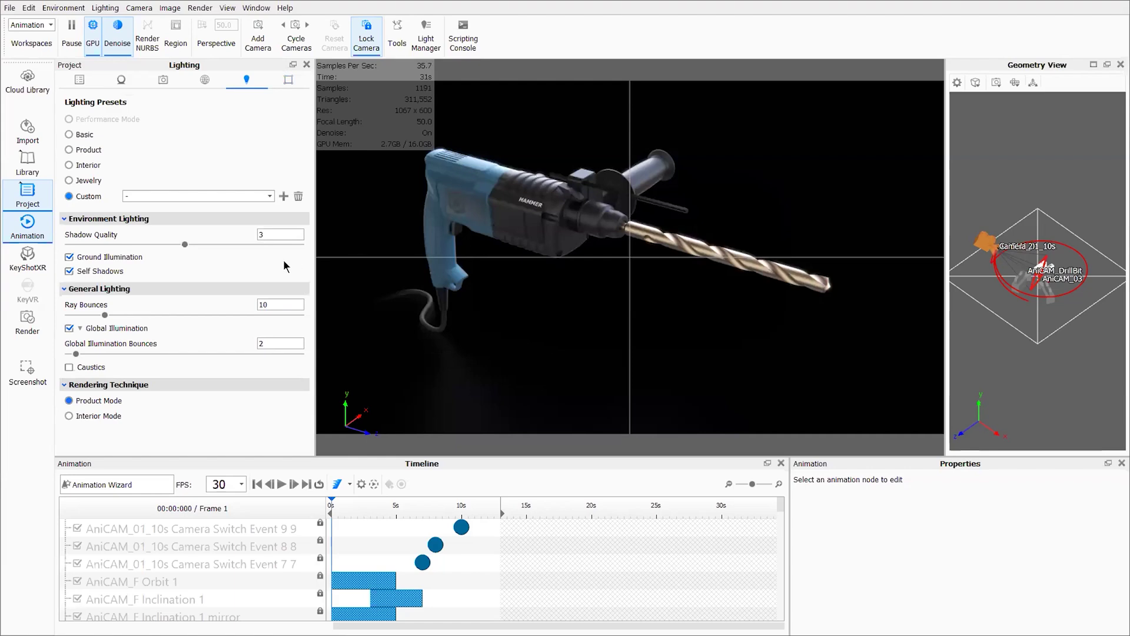
click(80, 258)
click(79, 81)
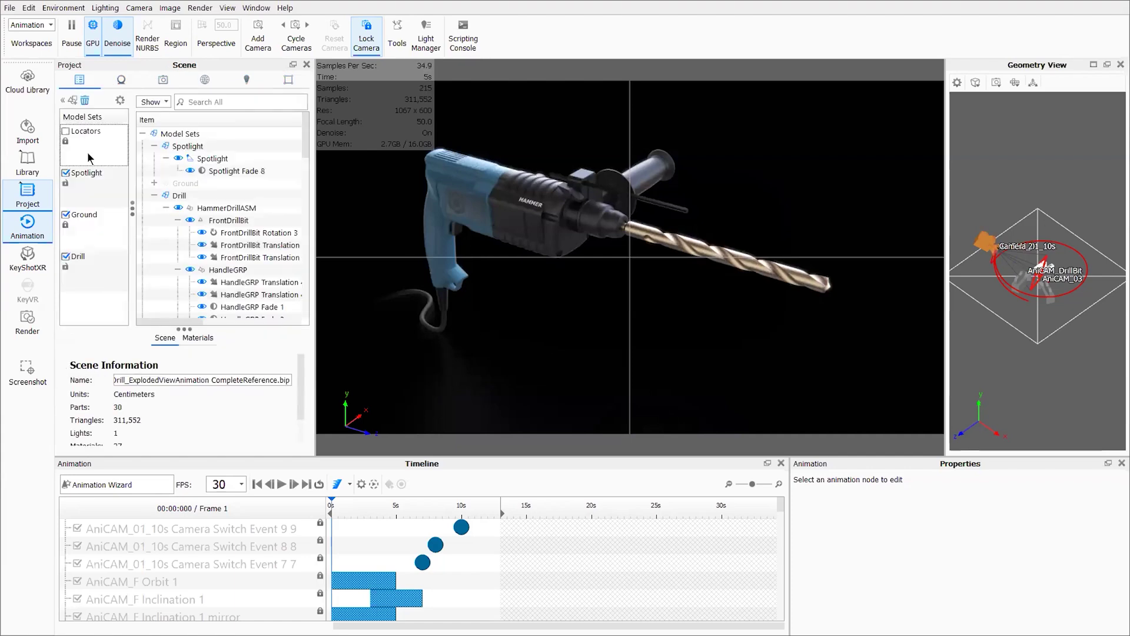
click(71, 228)
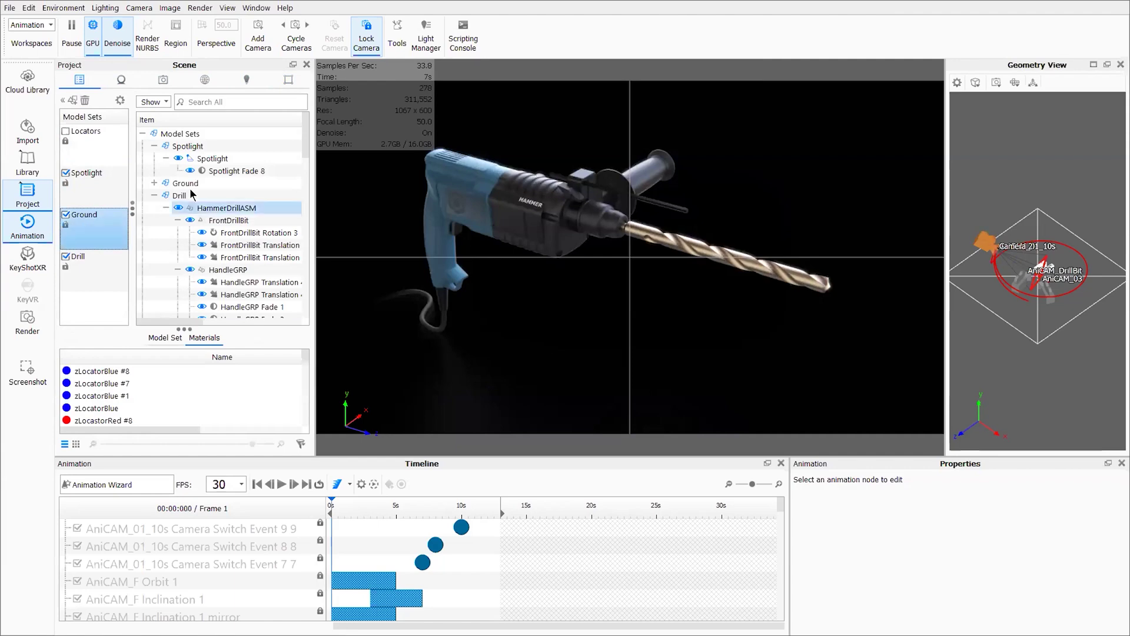
click(217, 195)
double_click(218, 196)
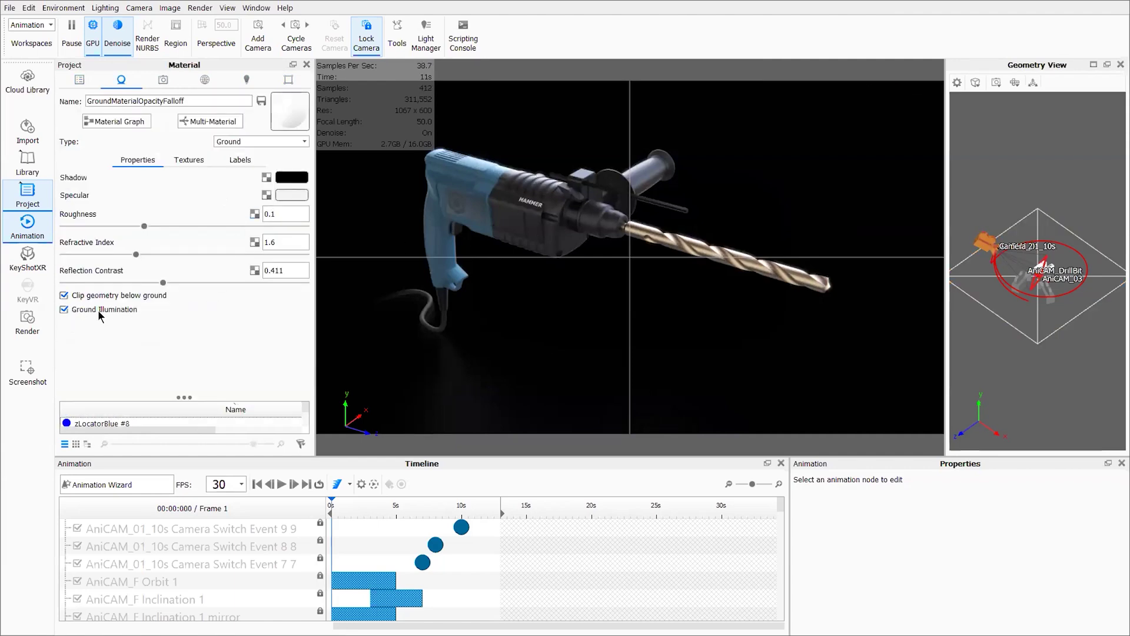
Set the Ground Size of the WebinarAnimation-1000cm_ 2 environment to 0.01 cm.
click(203, 80)
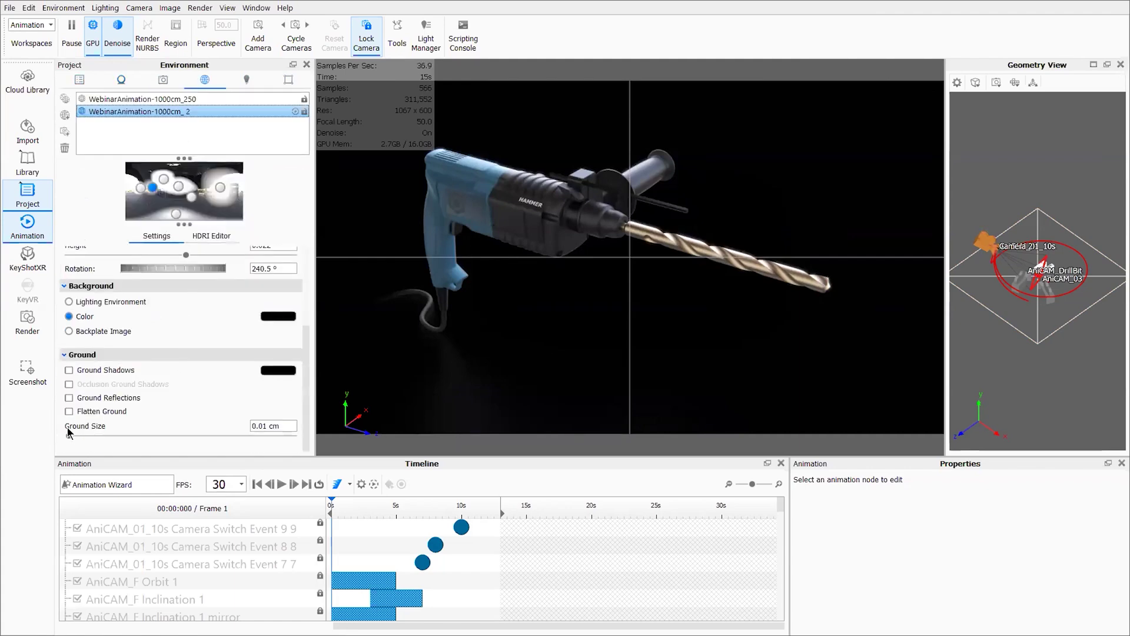
drag(43, 435, 22, 441)
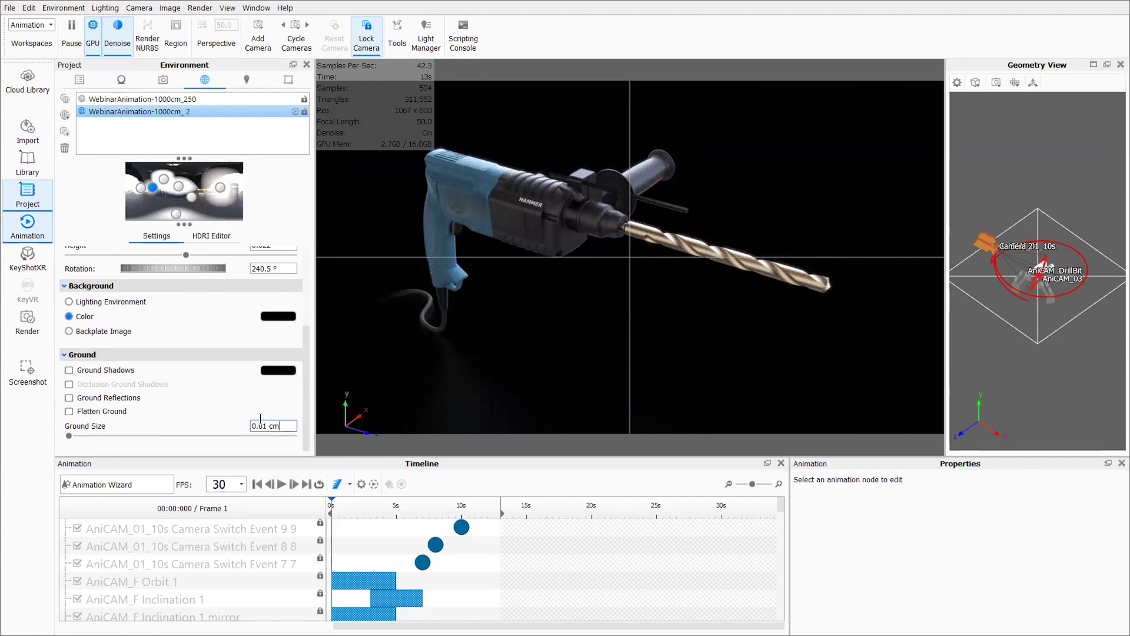
click(67, 435)
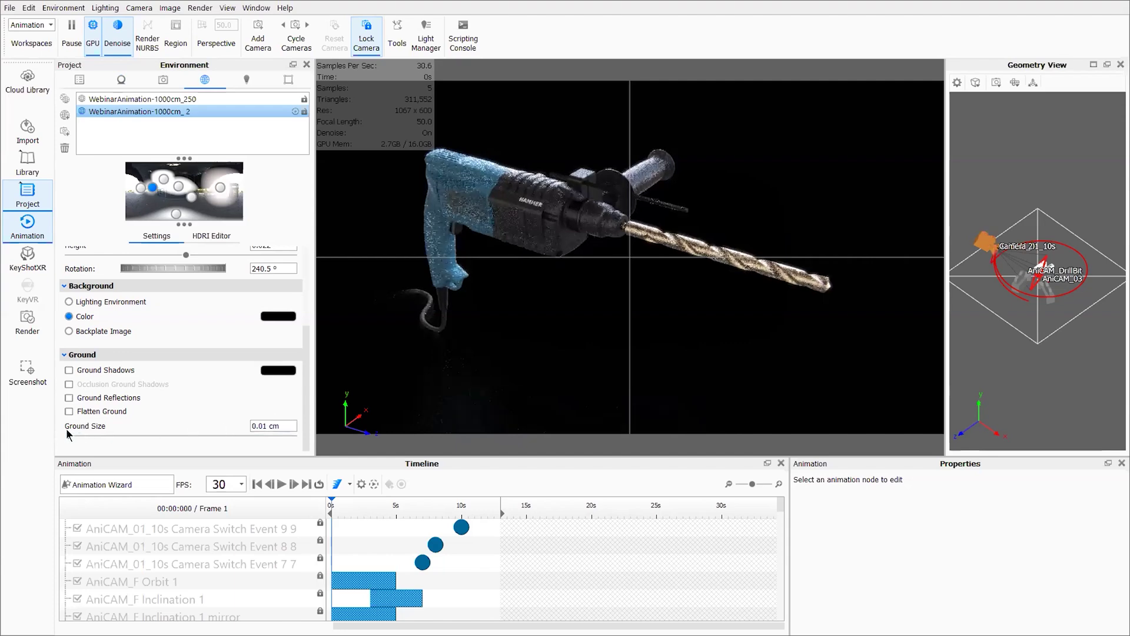
Examine the environment's HDRI light pins with their brightness, blend mode, falloff and transform settings.
click(213, 236)
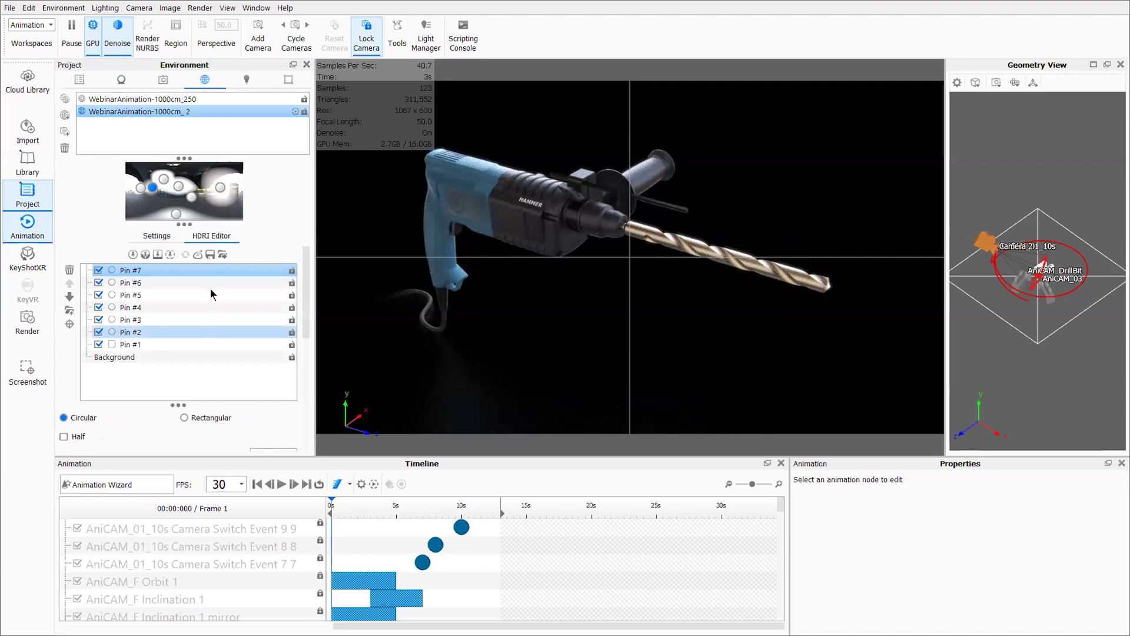
scroll(212, 330, down, 5)
scroll(208, 374, down, 5)
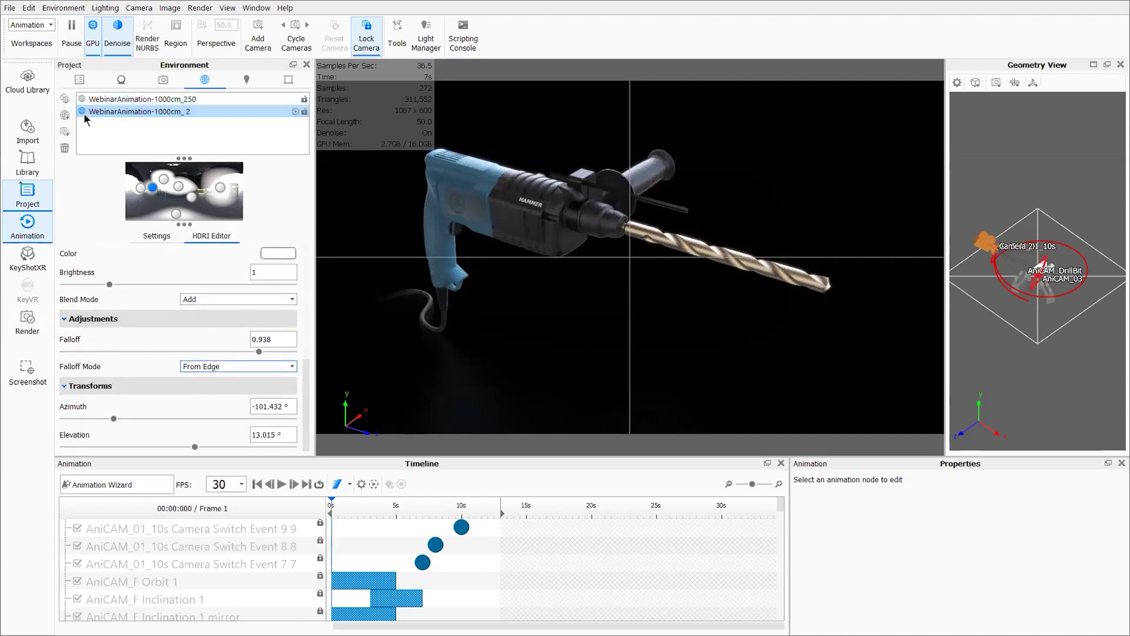
Display the scene tree and scrub the animation to about 8.4 s, and on to about 12.4 s.
click(79, 80)
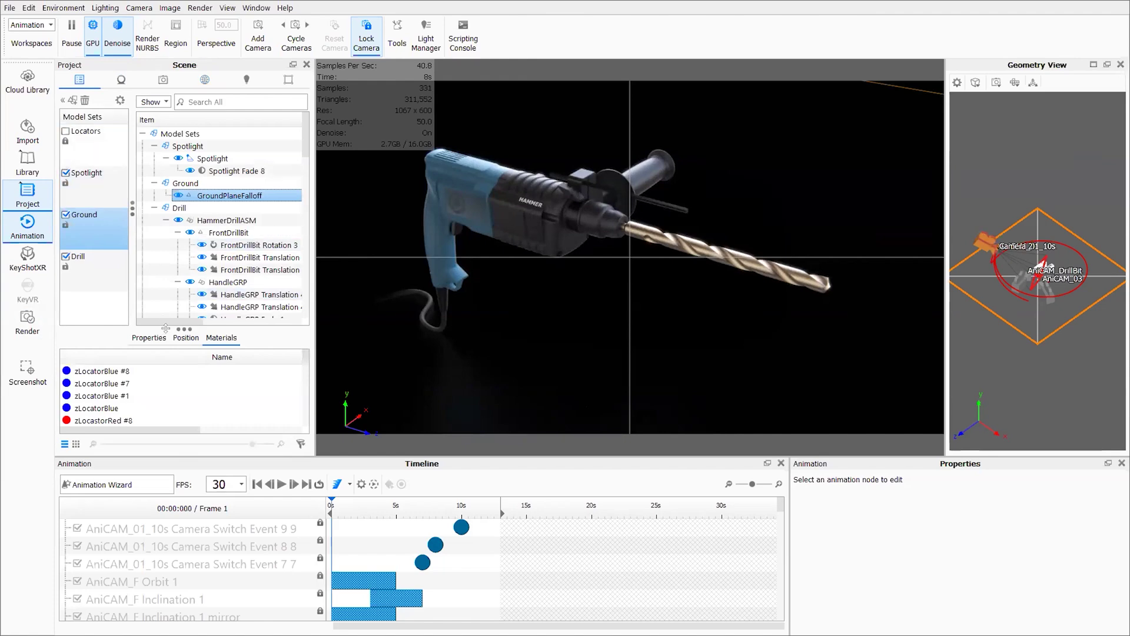
drag(378, 505, 436, 510)
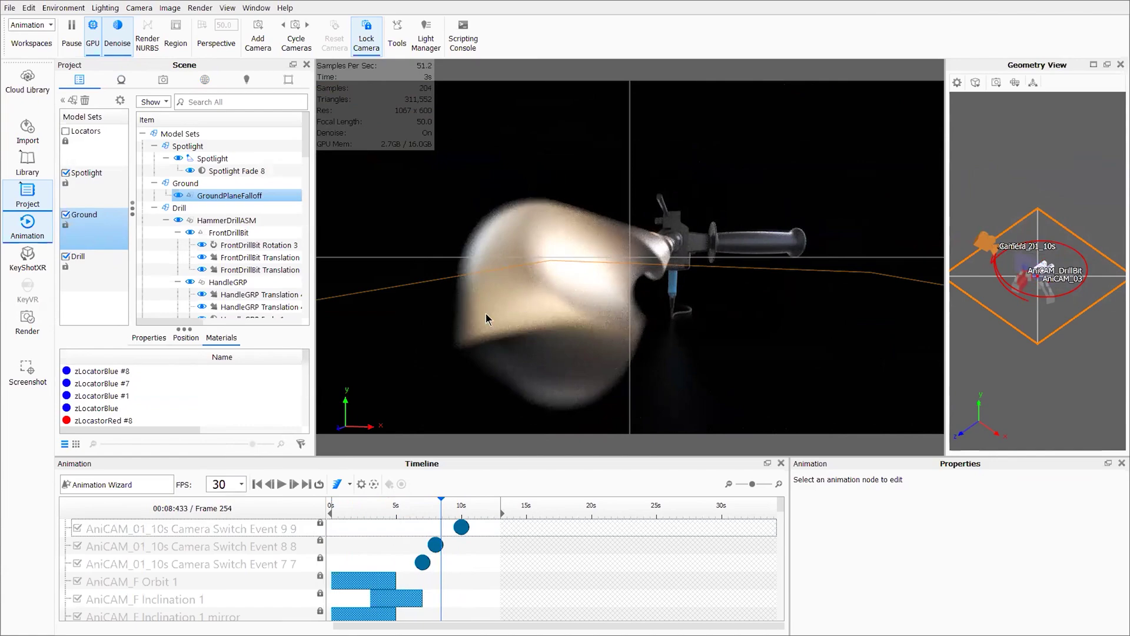
drag(437, 510, 493, 505)
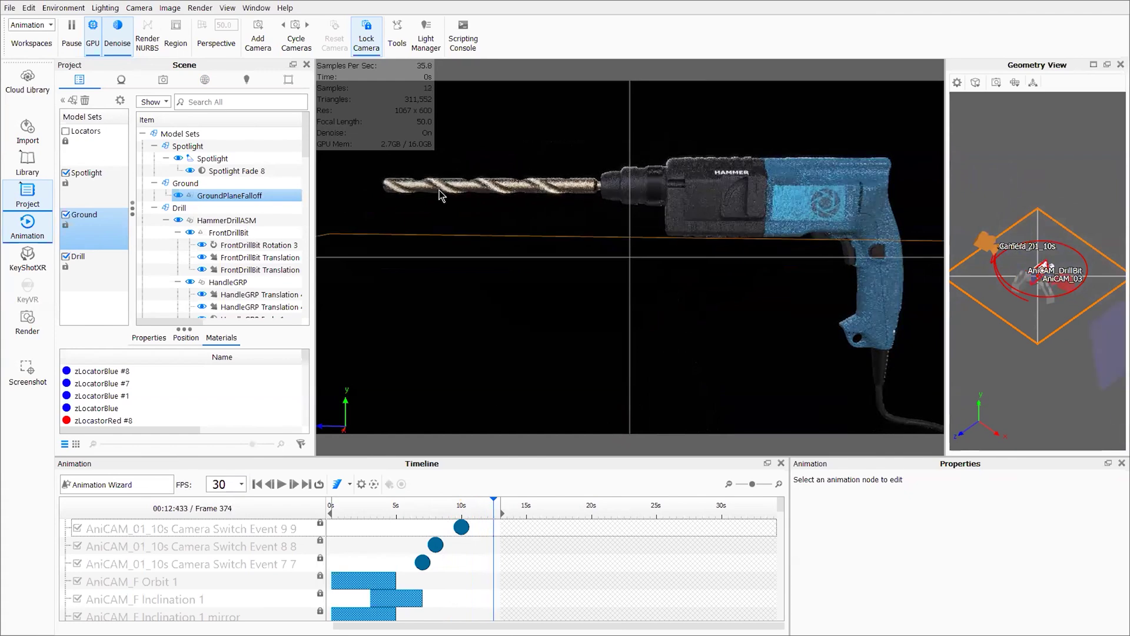
Select FrontDrillBit Rotation 3 in the scene tree and inspect its pivot point, time settings and motion ease curve in enlarged animation properties.
scroll(233, 245, down, 2)
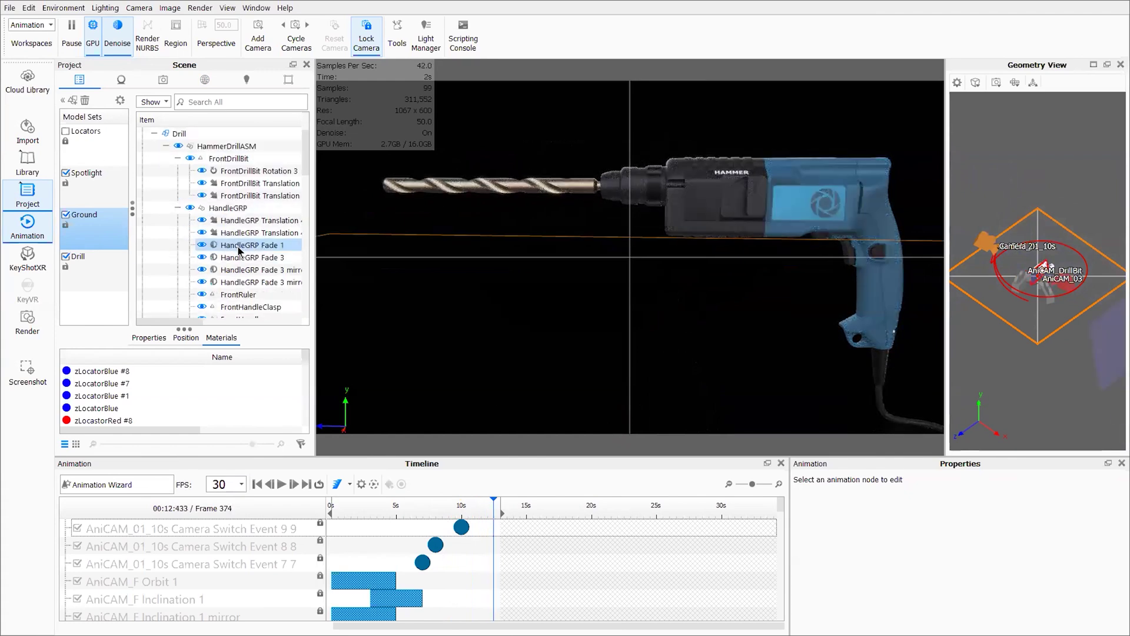
click(250, 172)
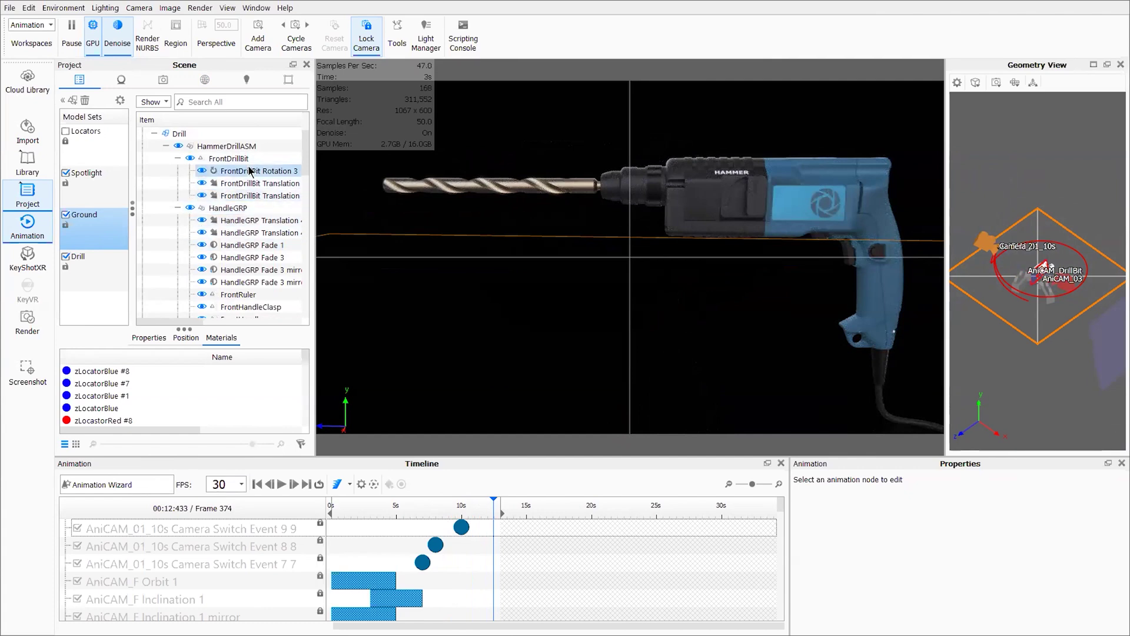
scroll(899, 536, down, 3)
scroll(899, 544, down, 2)
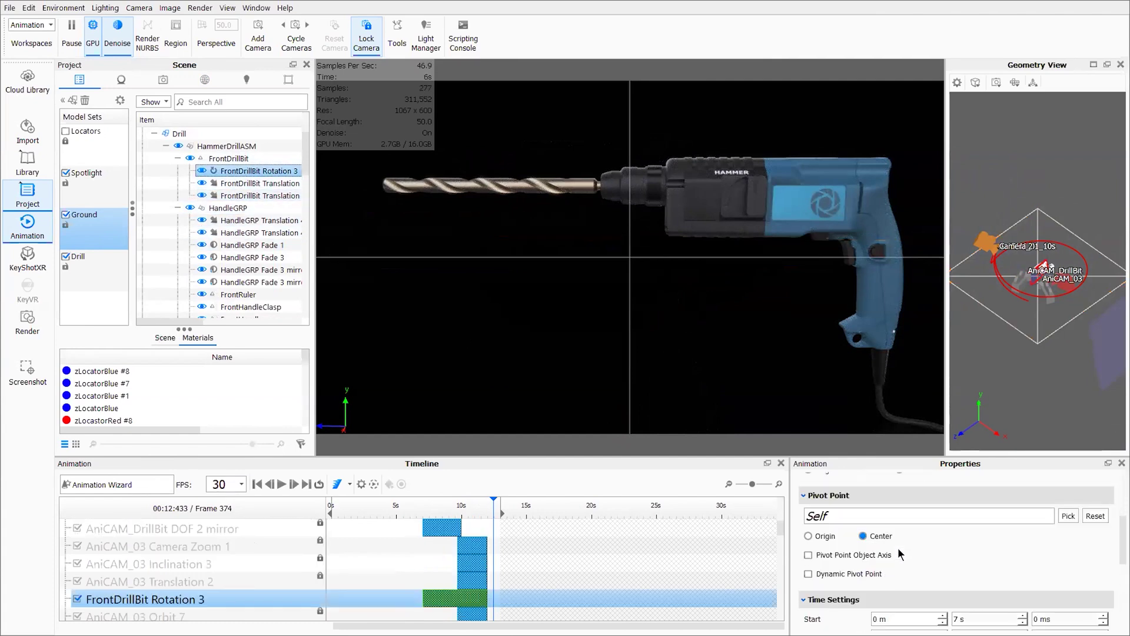
scroll(924, 566, down, 4)
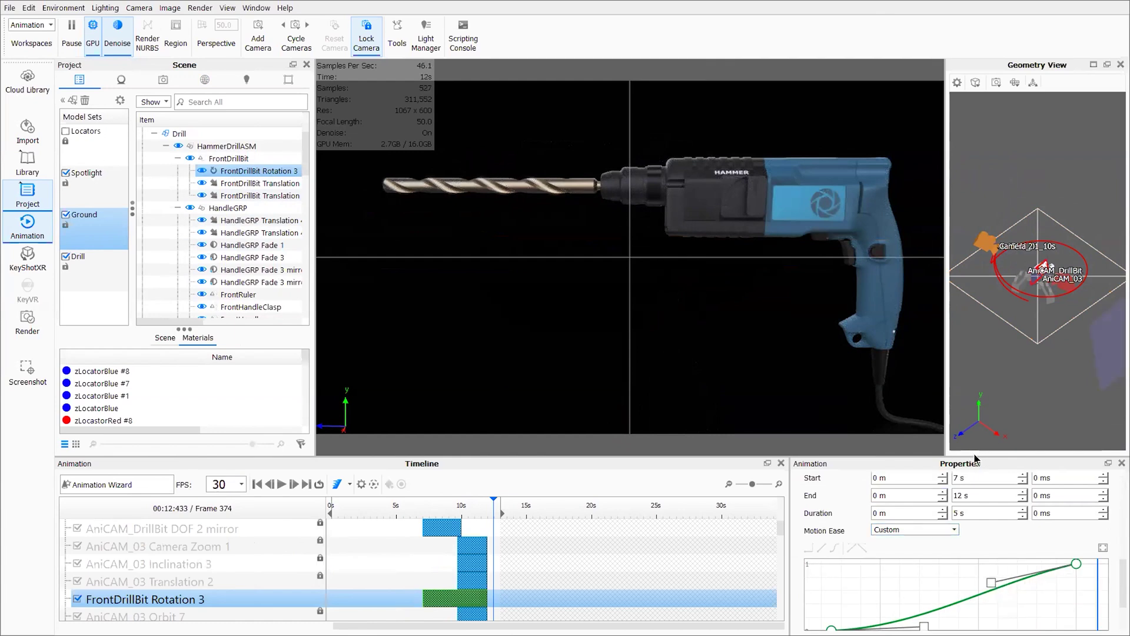
drag(986, 377, 975, 283)
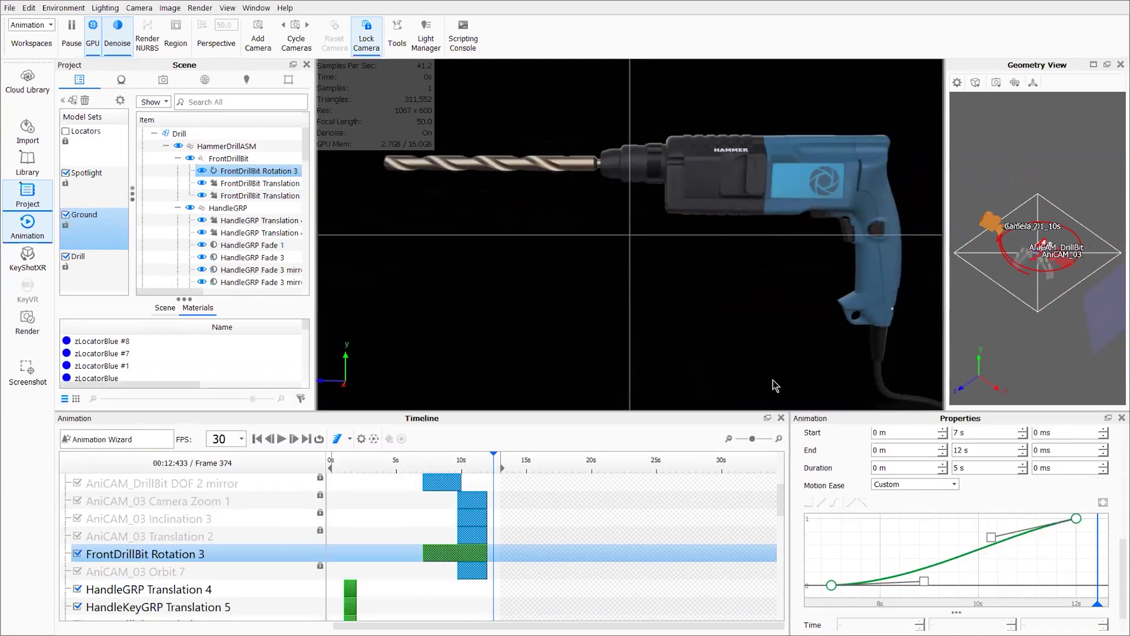
Extend FrontDrillBit Rotation 3 on the timeline to end at 12.633 s and move the end handle of its motion ease curve towards the curve's end.
drag(494, 454, 485, 457)
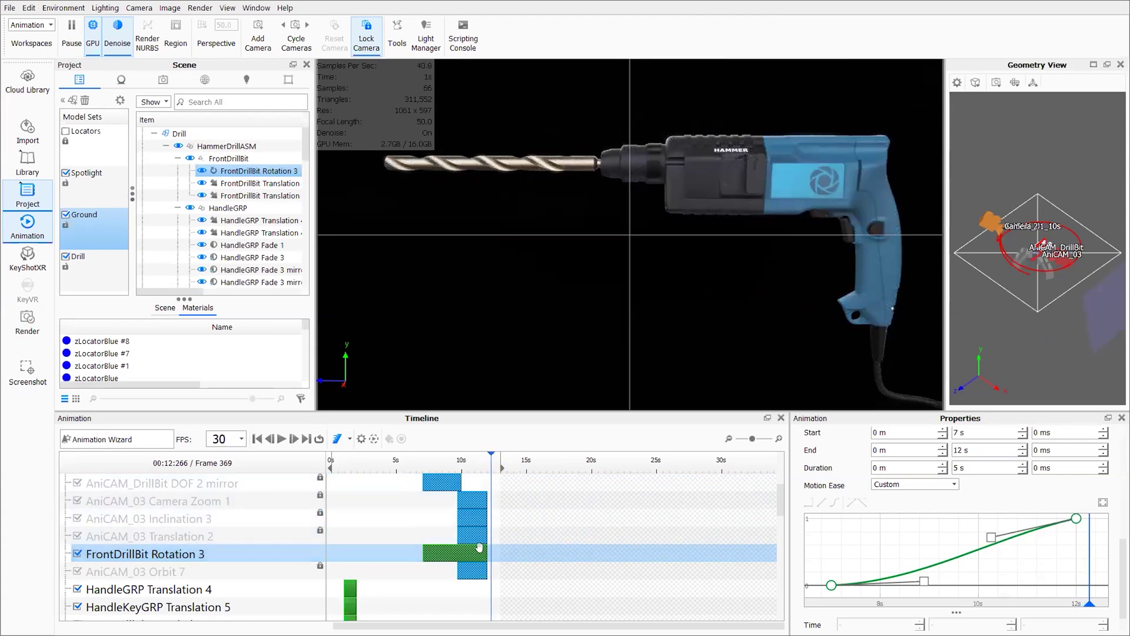
drag(483, 548, 490, 550)
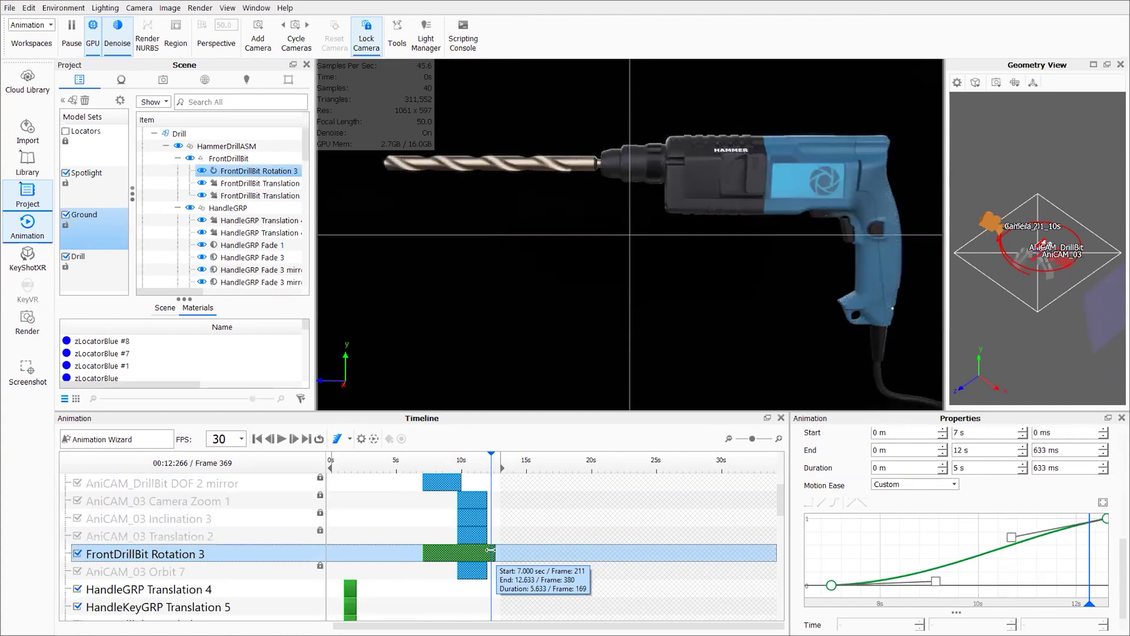
click(1012, 538)
drag(1012, 537, 1051, 522)
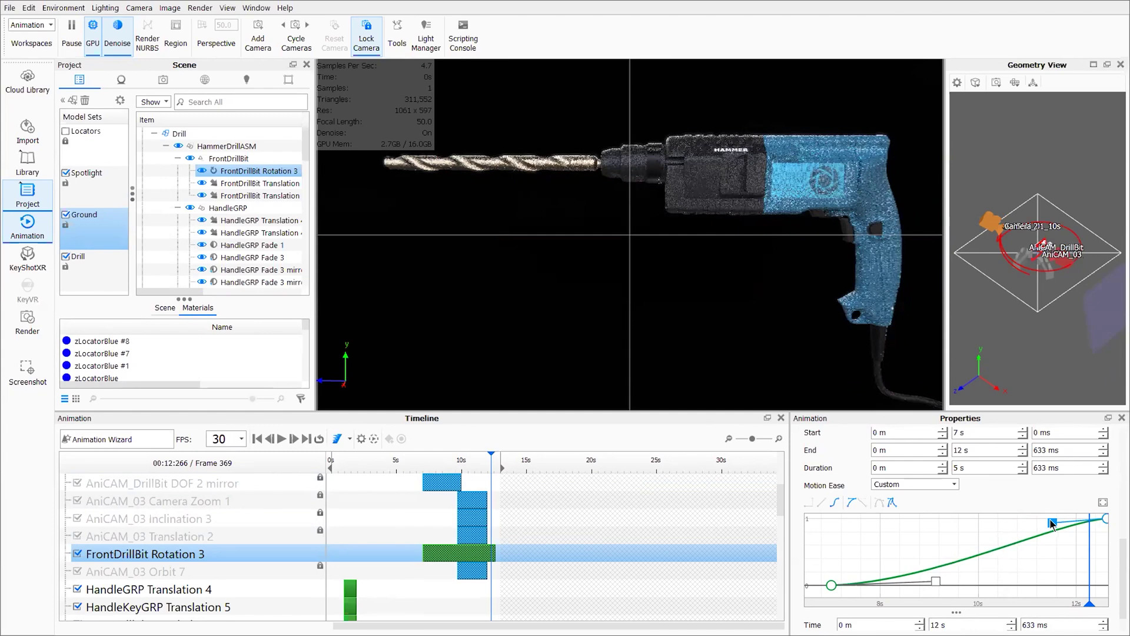
Shift both motion ease curve handles of FrontDrillBit Rotation 3 to later times, and play and scrub the animation up to 13 s.
mouse_move(492, 455)
mouse_down()
mouse_move(467, 456)
mouse_move(497, 463)
mouse_move(485, 465)
mouse_up()
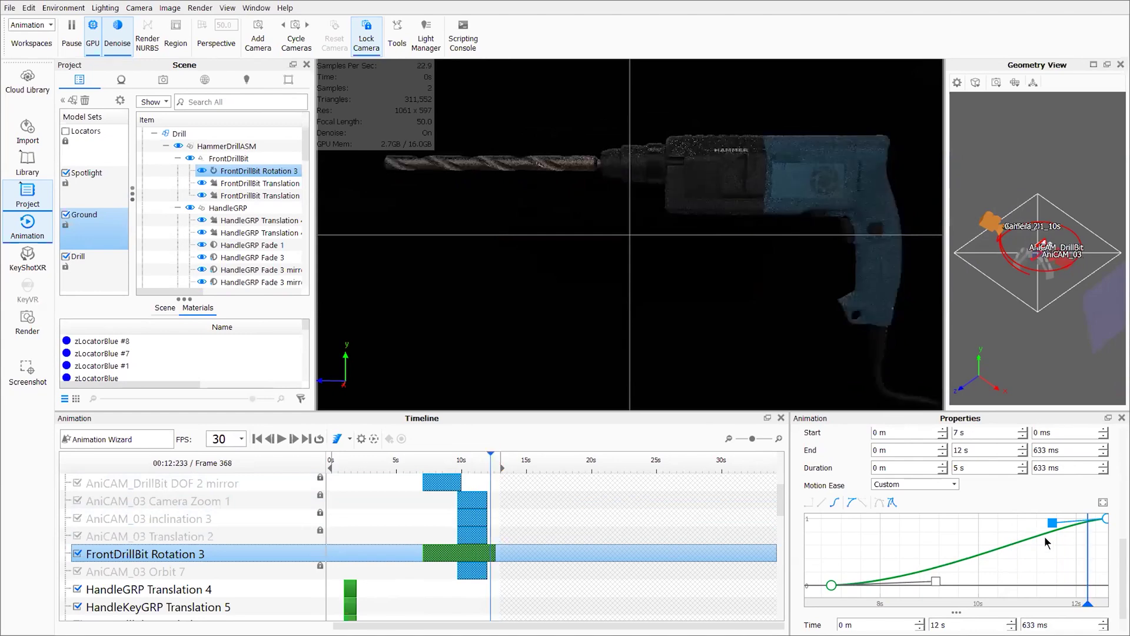
drag(1052, 523, 1094, 523)
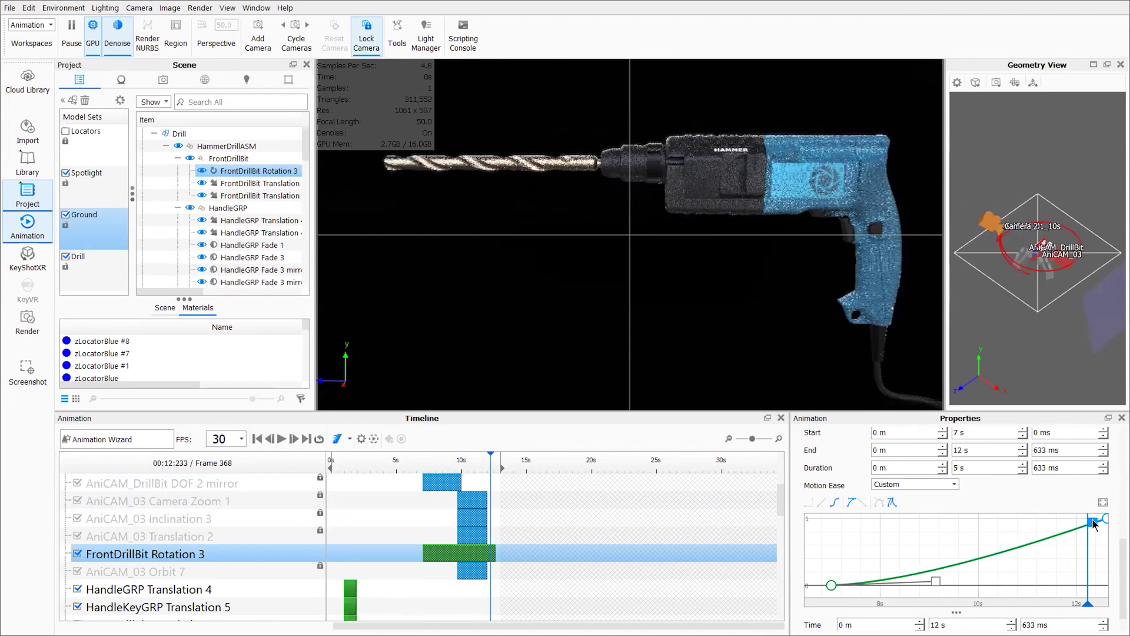
drag(936, 581, 982, 583)
mouse_move(440, 460)
mouse_down()
mouse_move(495, 462)
mouse_move(465, 462)
mouse_up()
click(281, 439)
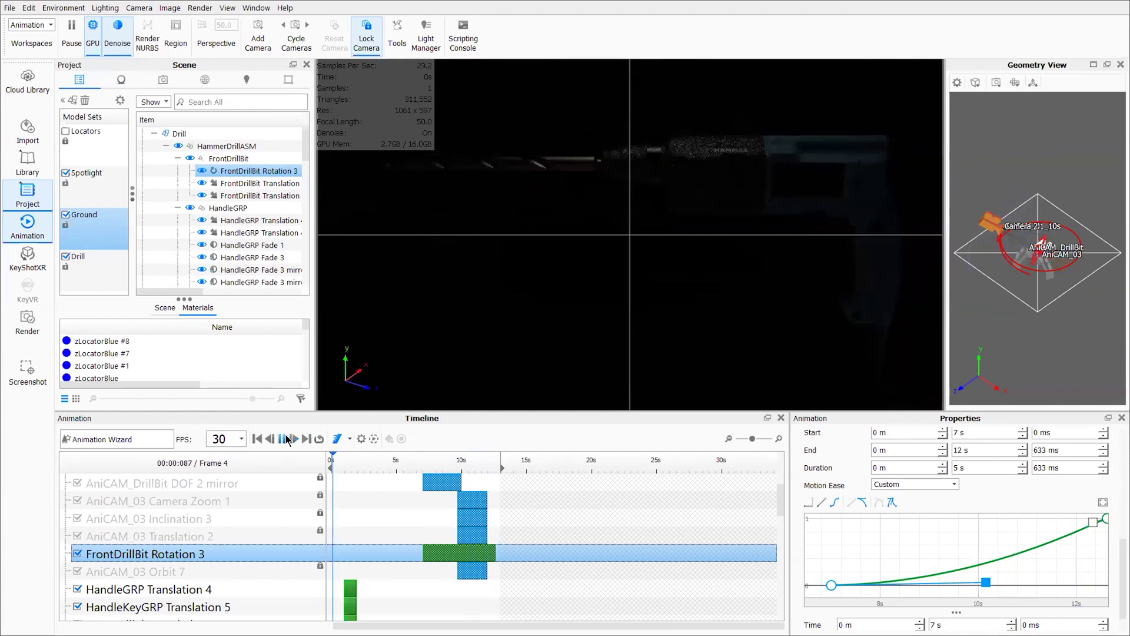
drag(461, 456, 494, 454)
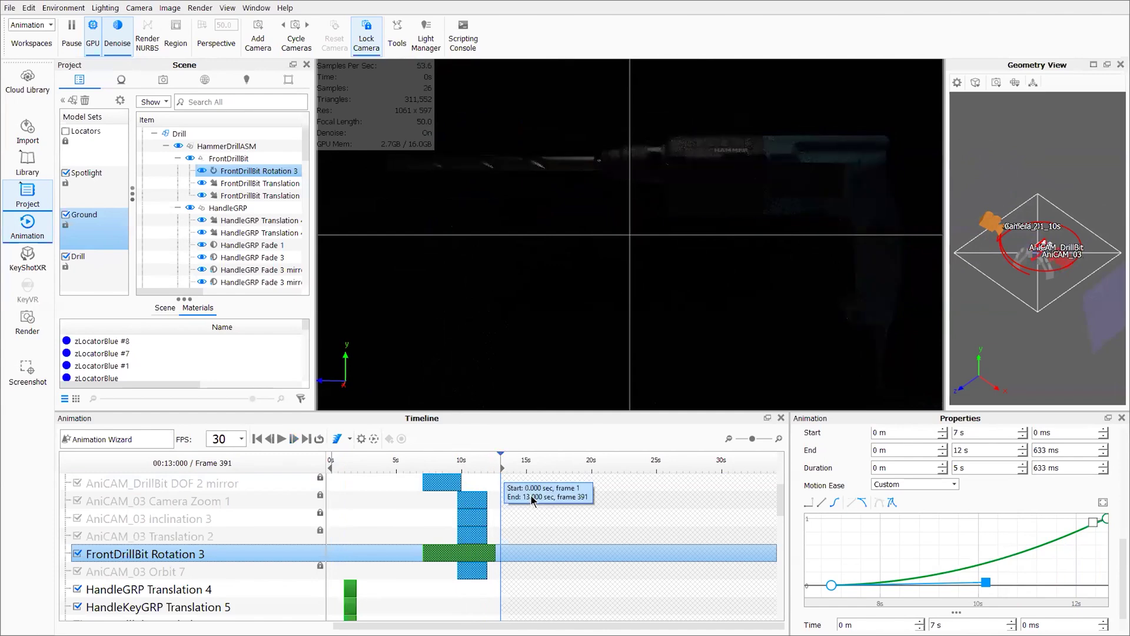
Find the WebinarAnimation-1000cm_ 2 Brightness 1 animation in the timeline and inspect its gain and time settings.
scroll(545, 524, down, 5)
scroll(549, 528, down, 5)
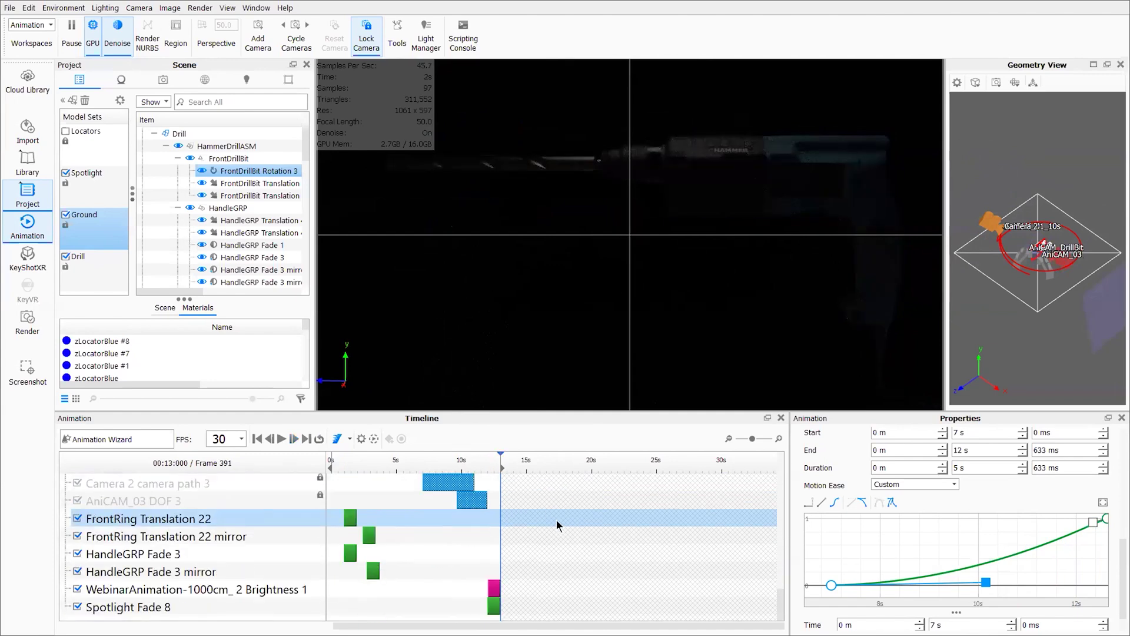
click(488, 586)
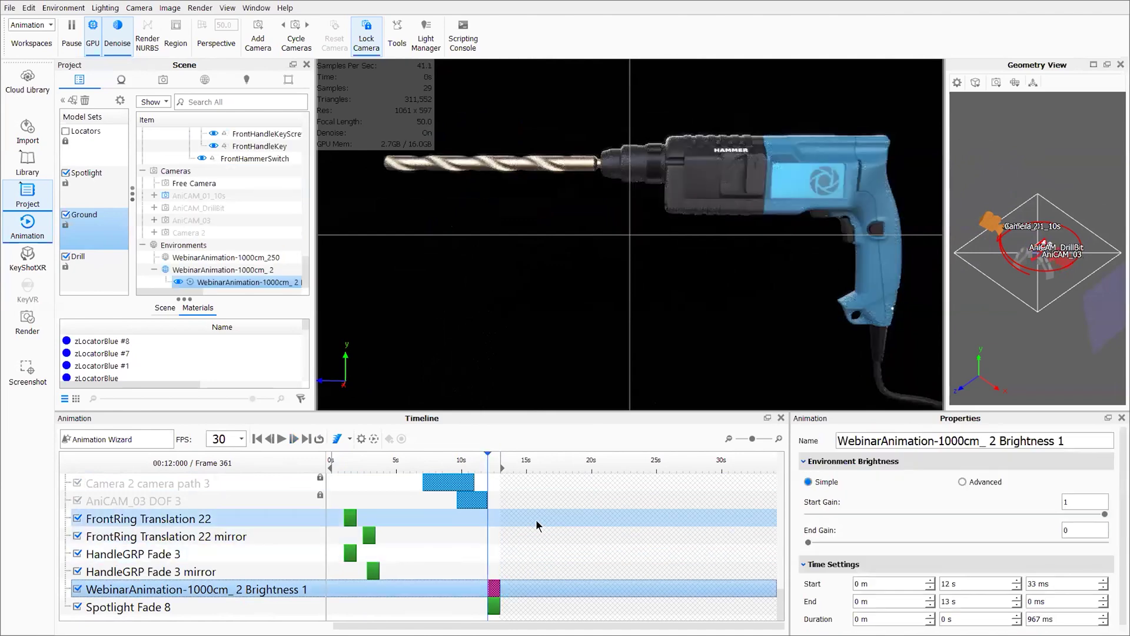
Extend FrontDrillBit Rotation 3 on the timeline so that it ends at 13 s.
scroll(537, 526, up, 10)
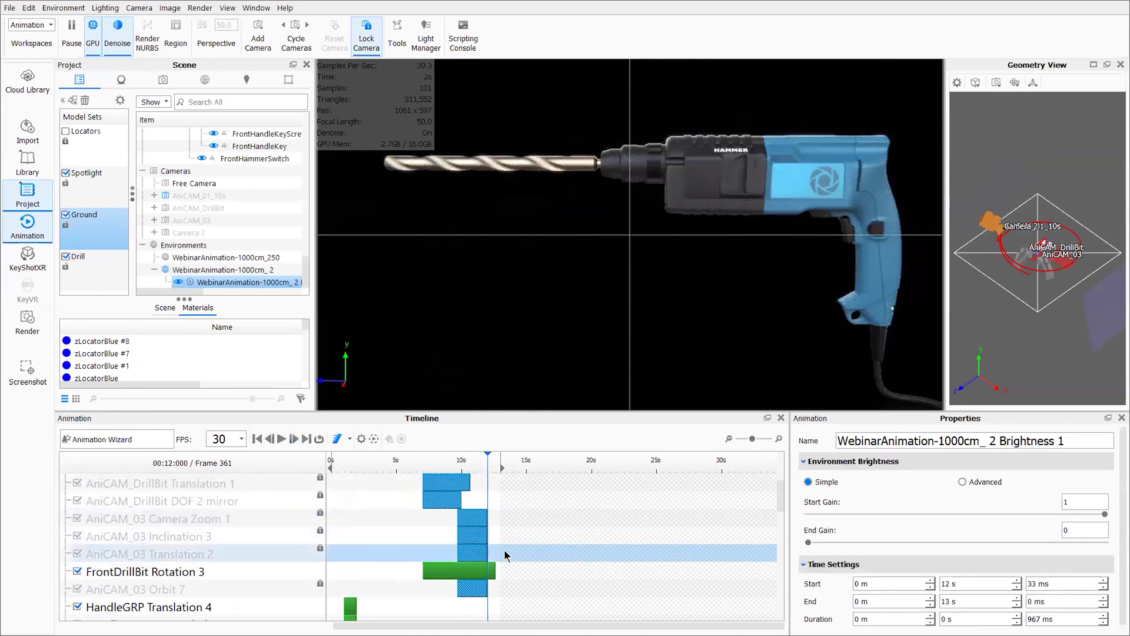
click(488, 566)
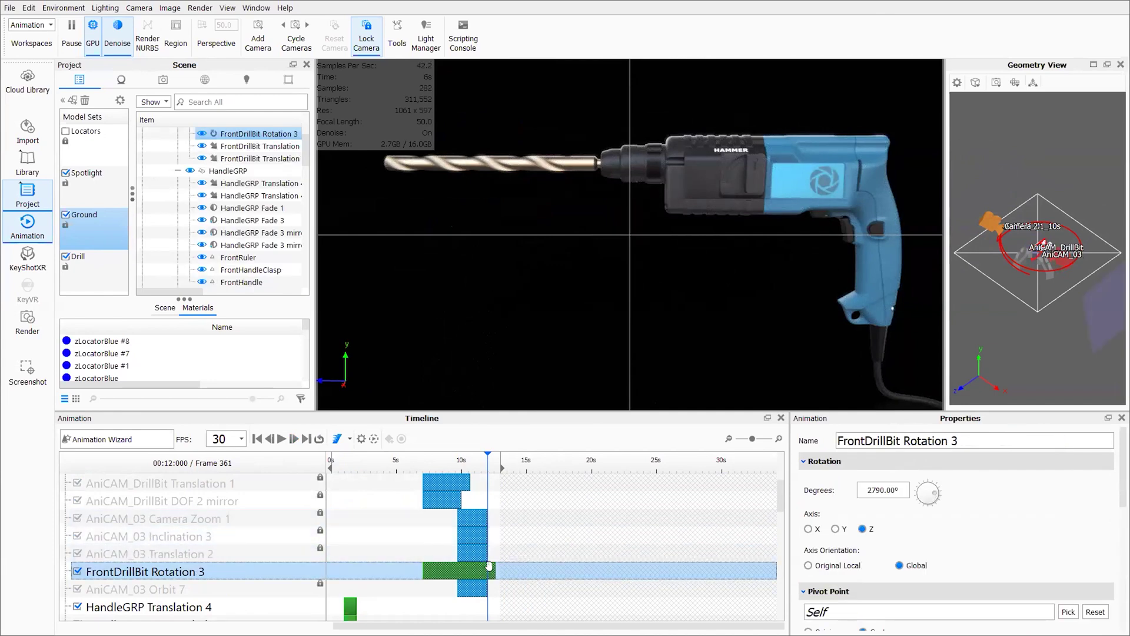
drag(491, 566, 495, 566)
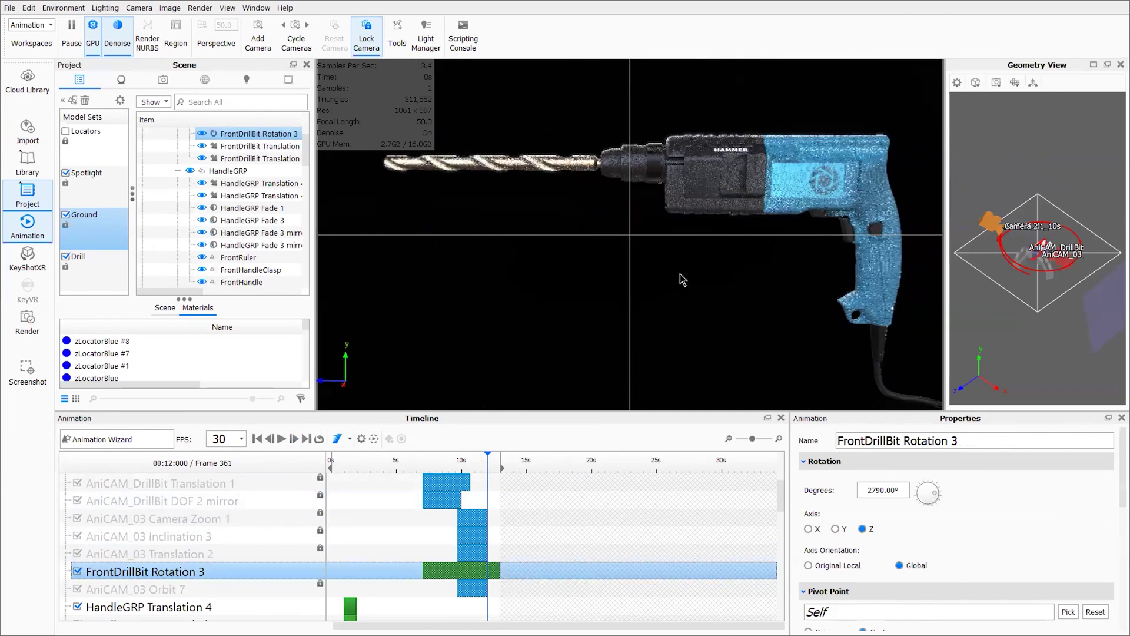
Pull both motion ease handles of FrontDrillBit Rotation 3 back into a gentle S-curve, and check the motion by scrubbing to about 12.3 s.
scroll(942, 565, down, 5)
scroll(982, 571, down, 1)
drag(1095, 559, 992, 573)
drag(1010, 572, 1028, 567)
drag(994, 612, 924, 612)
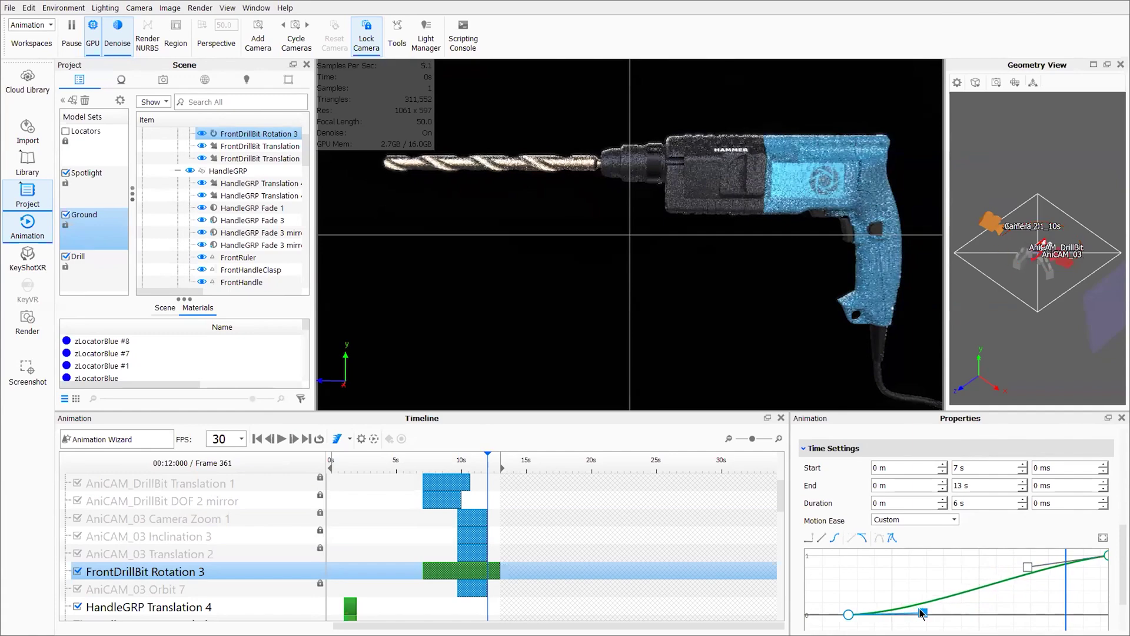
click(430, 461)
drag(435, 461, 491, 464)
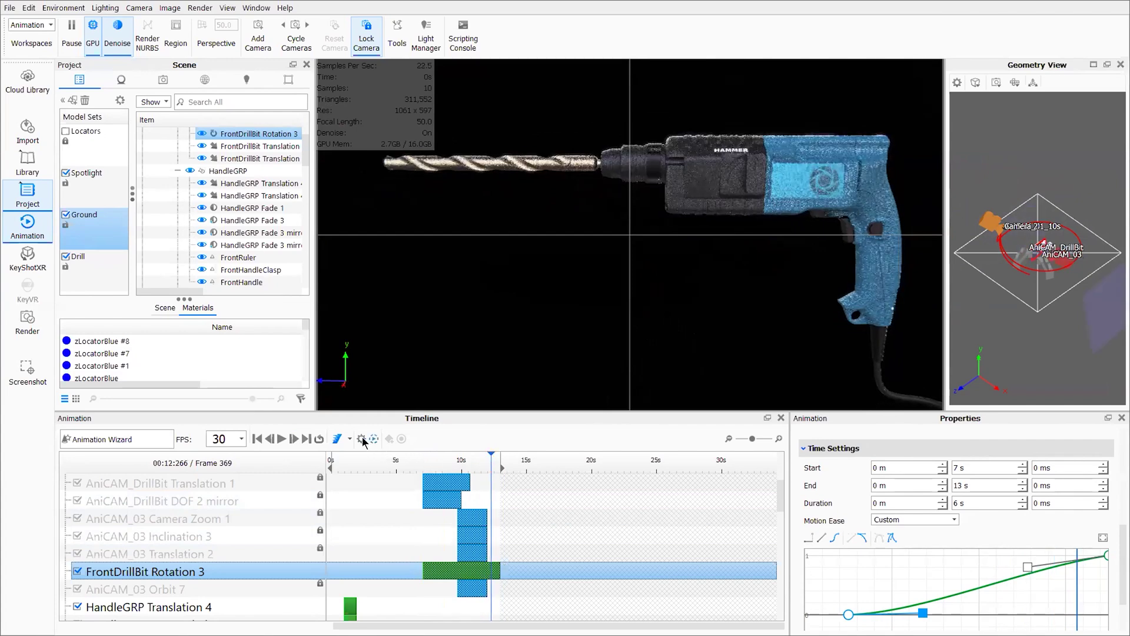
Save the scene and scrub the animation to its end at 13 s.
click(8, 9)
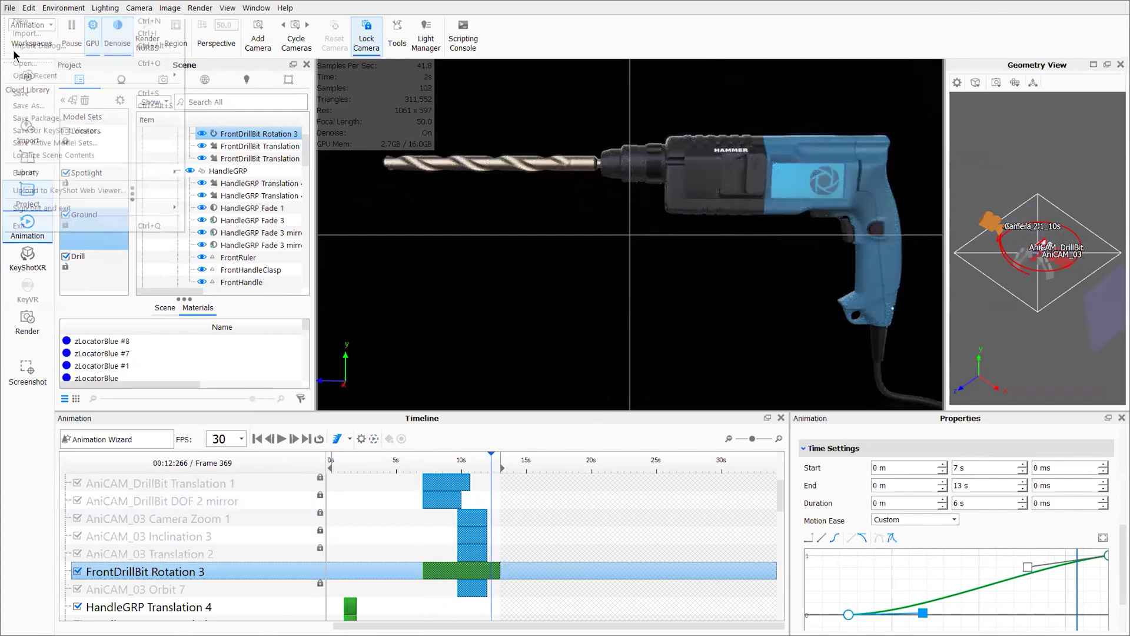
click(21, 93)
drag(479, 461, 495, 458)
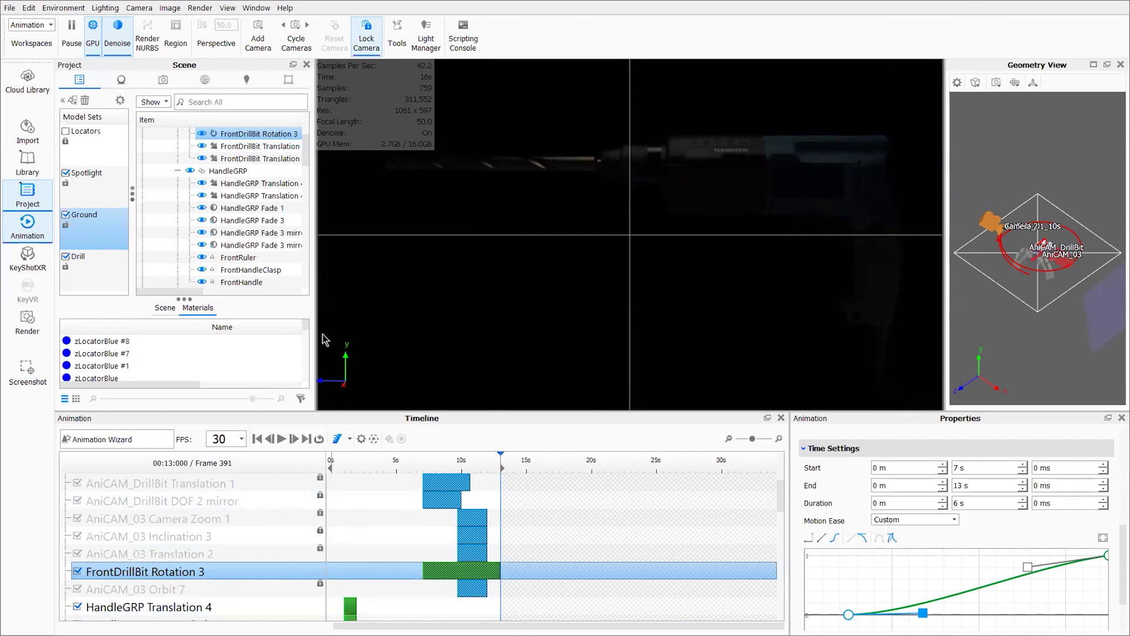
Reduce the timeline panel's height and switch the animation frame rate to 24, 60 and back to 24 FPS.
drag(250, 413, 241, 439)
click(240, 466)
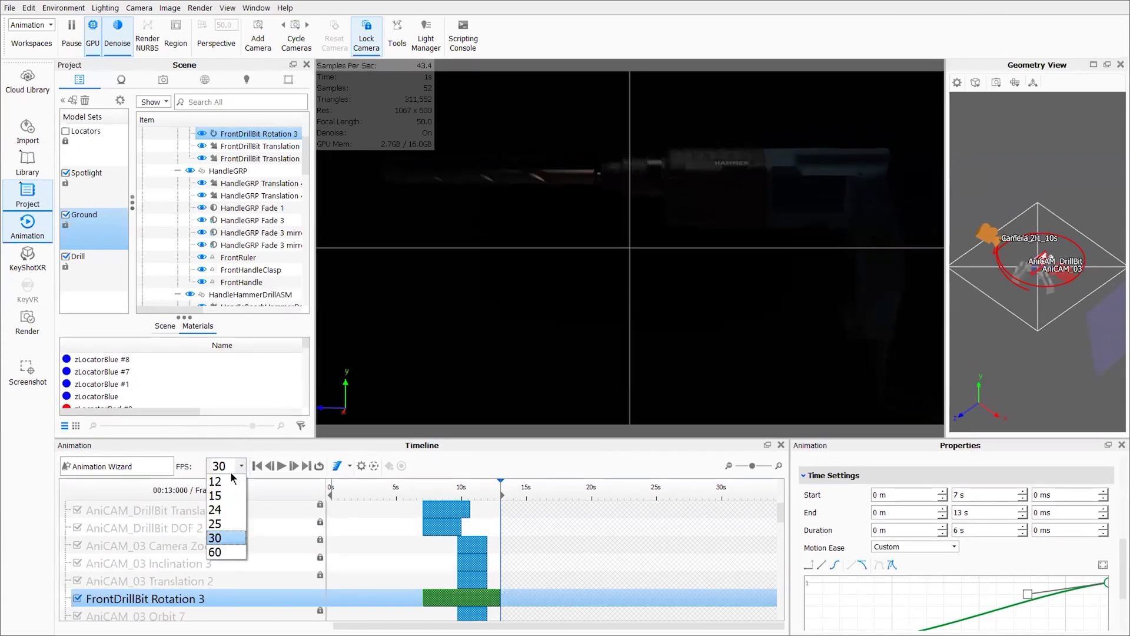
click(215, 509)
click(223, 466)
click(218, 551)
click(240, 466)
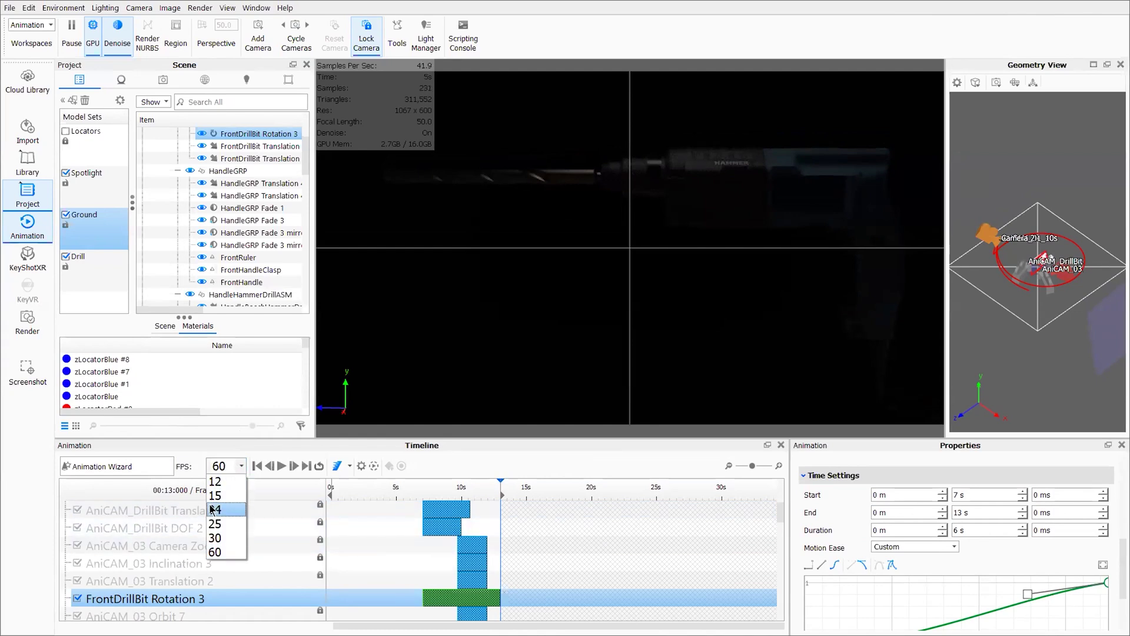
click(213, 509)
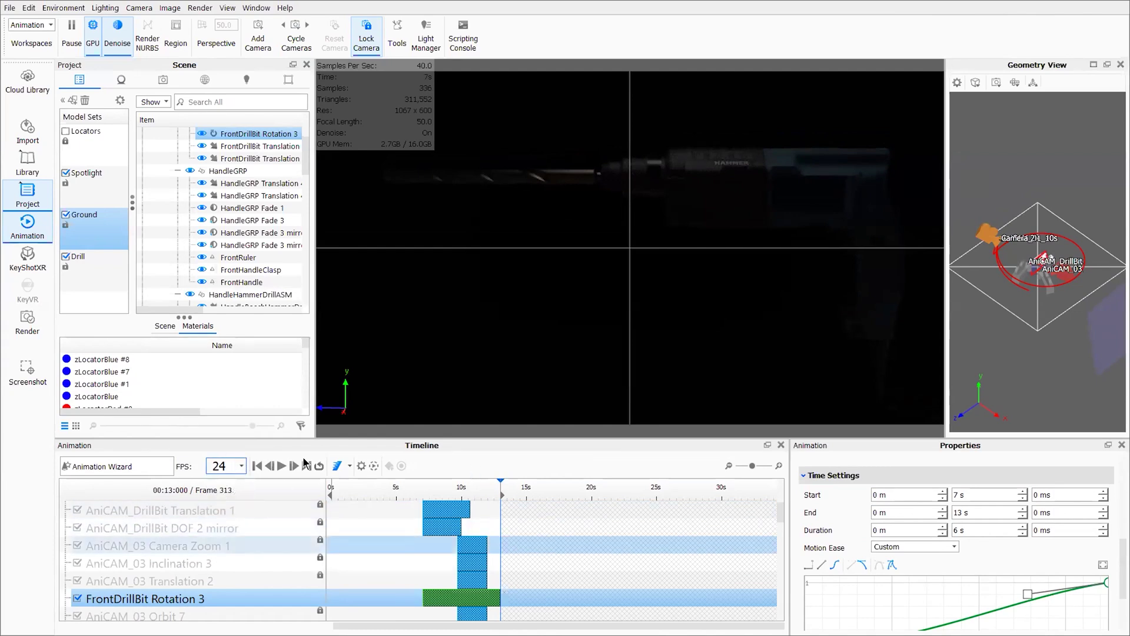
Try frame rates of 60, 30 and 24 FPS for the animation, and set it to 30 FPS.
click(242, 466)
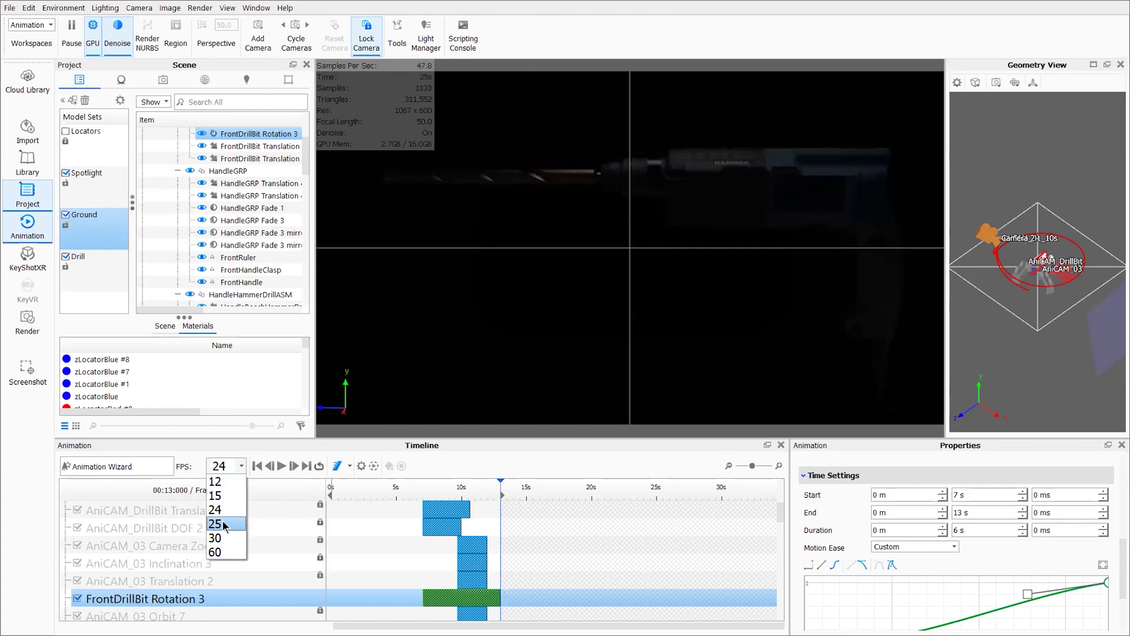
click(220, 553)
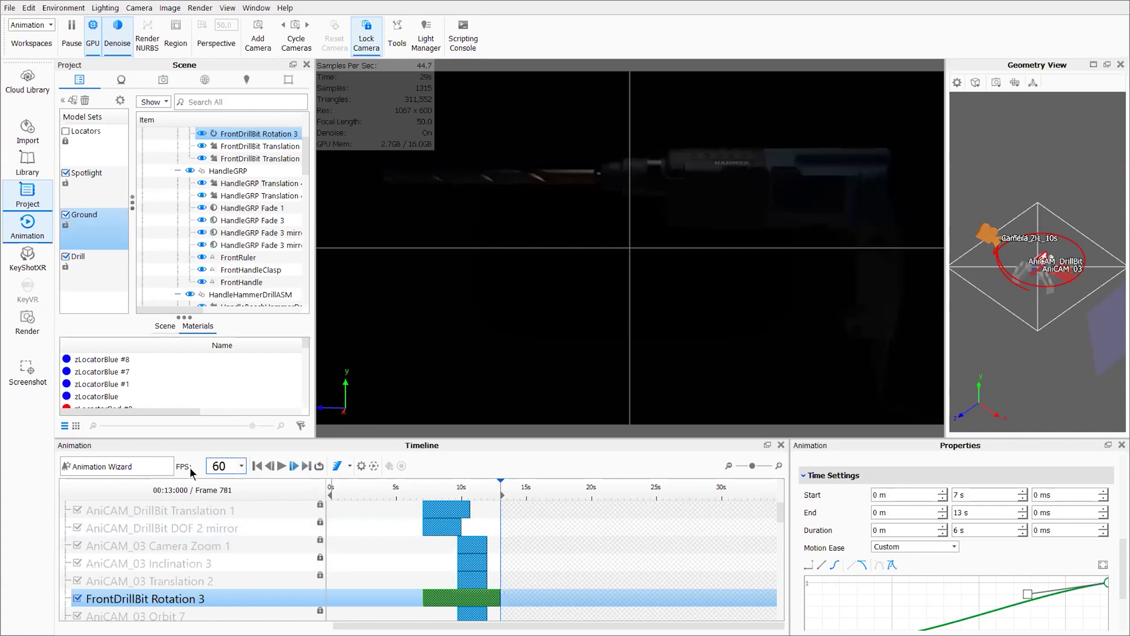
click(241, 466)
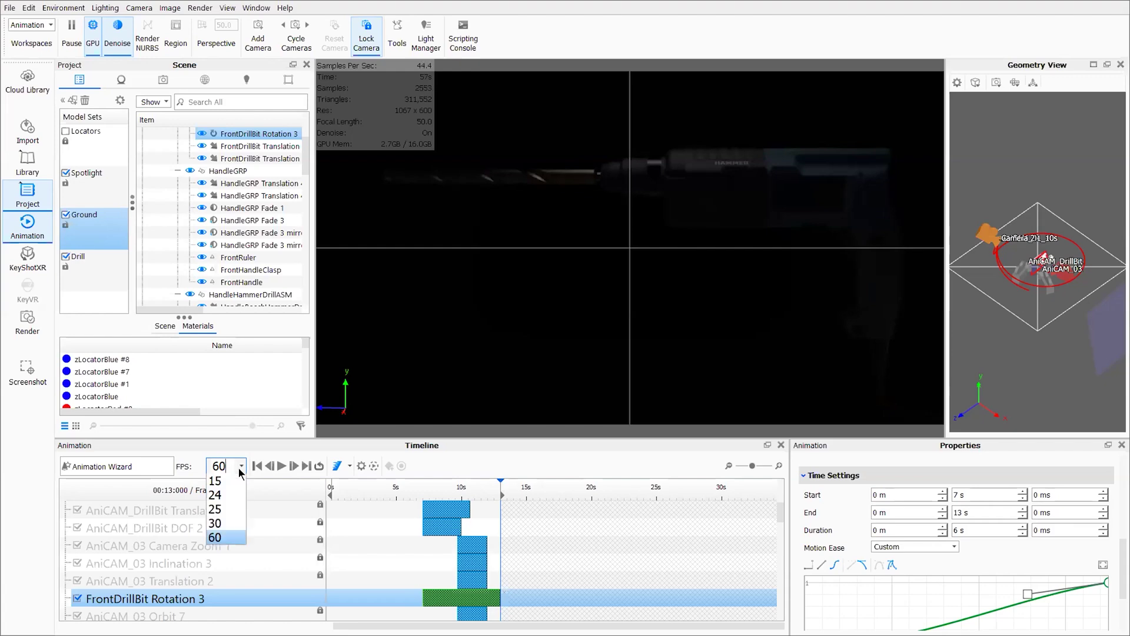
click(217, 537)
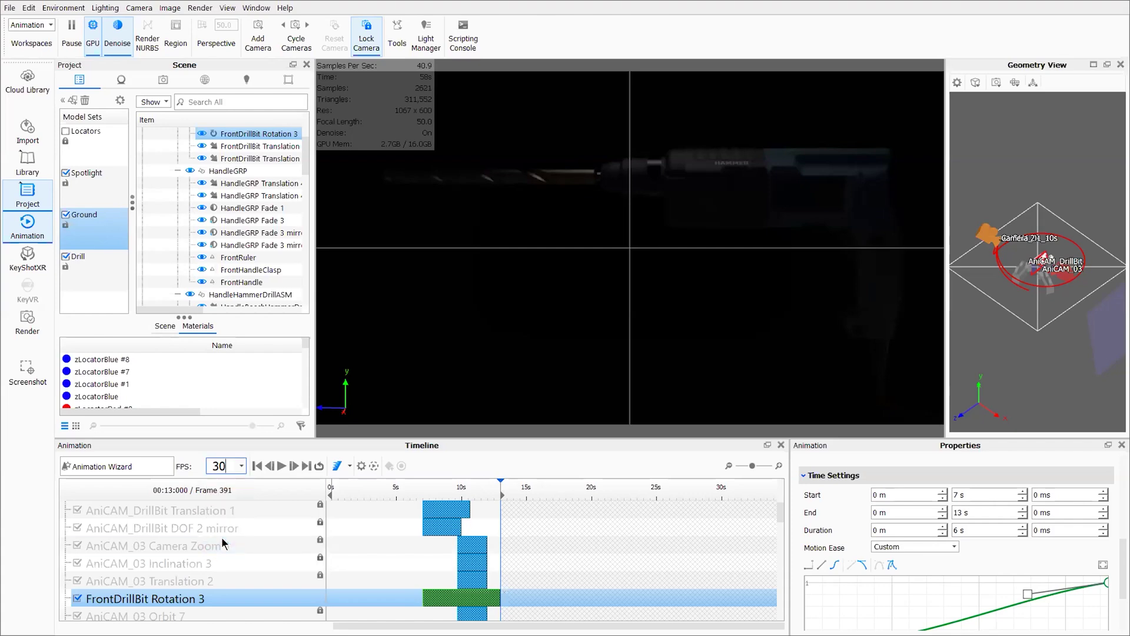
click(241, 467)
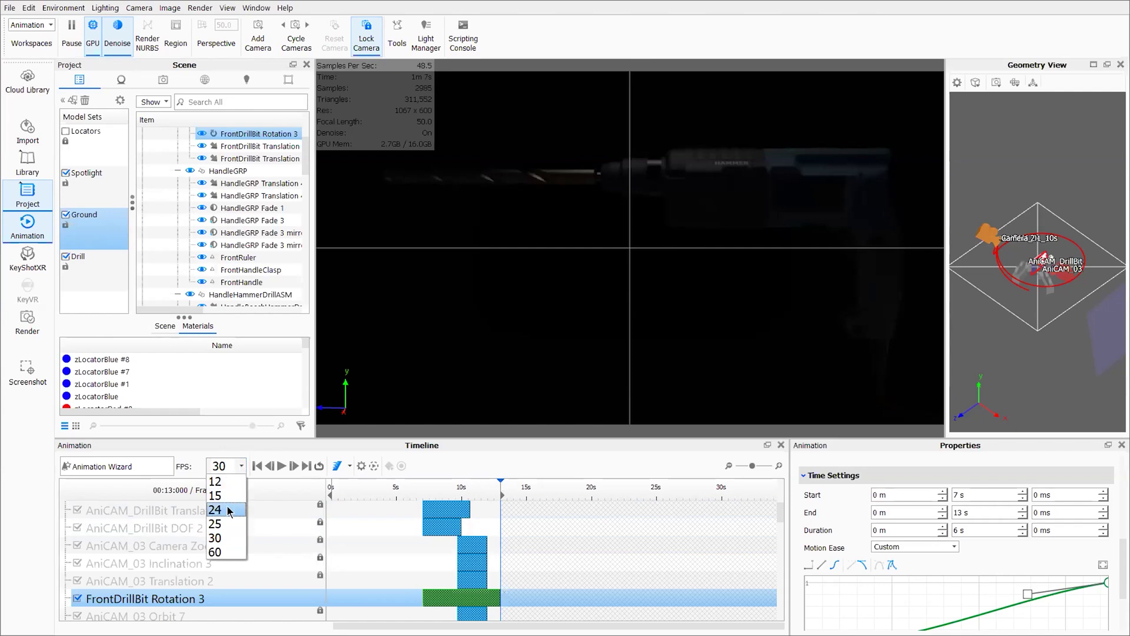
click(229, 510)
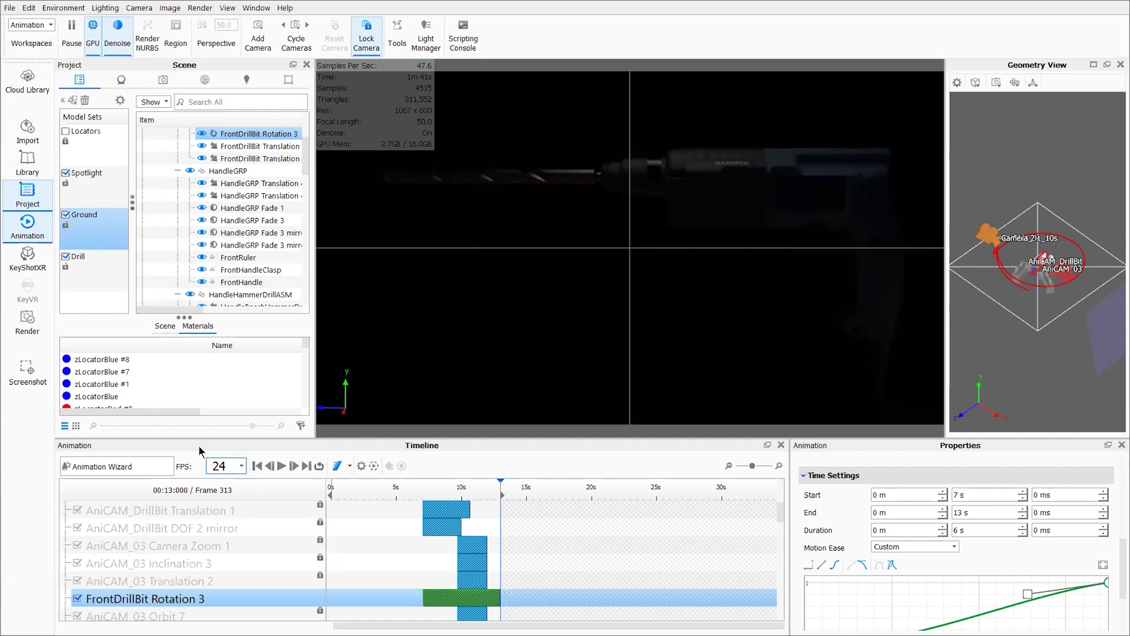
click(241, 467)
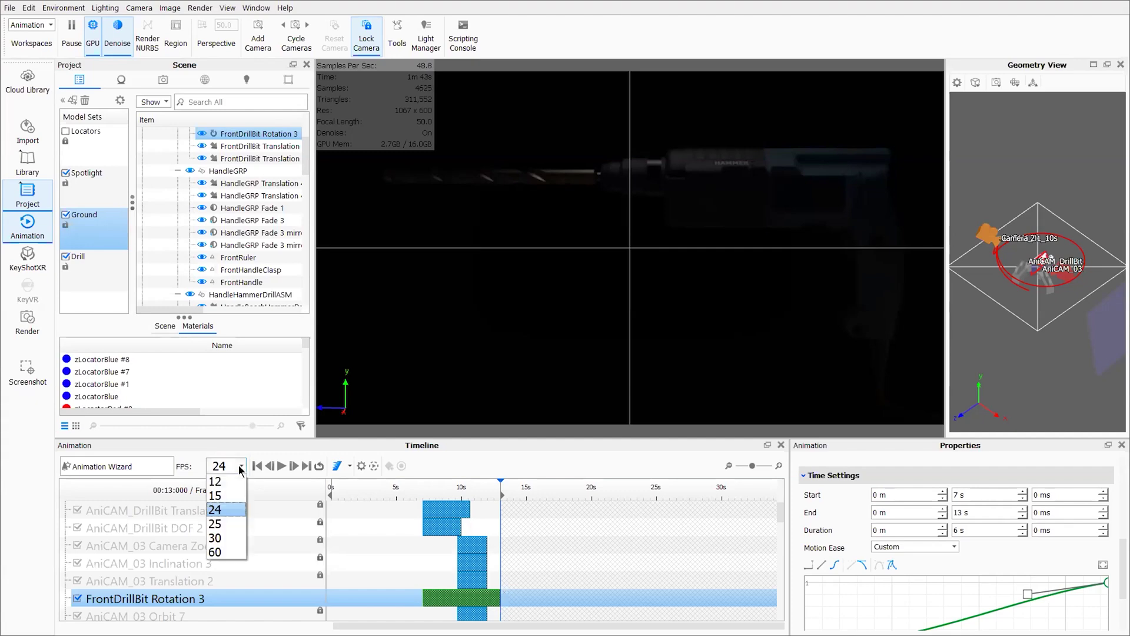
click(216, 538)
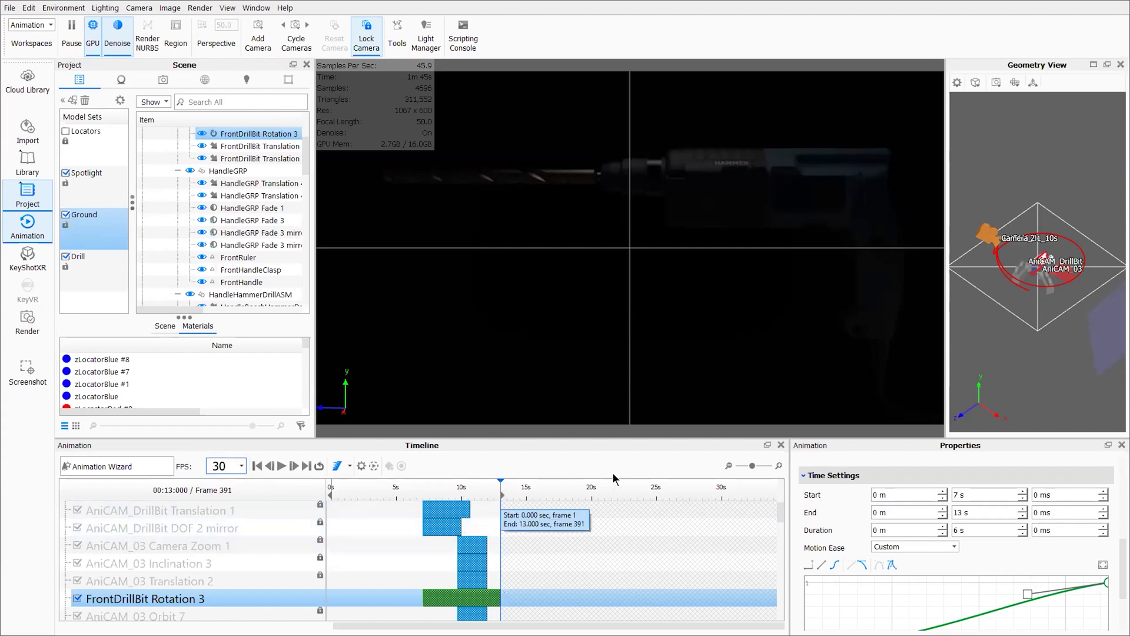
Scrub the animation from 10 s to about 12.3 s and review the animation preview quality options, leaving them without applying changes.
click(461, 494)
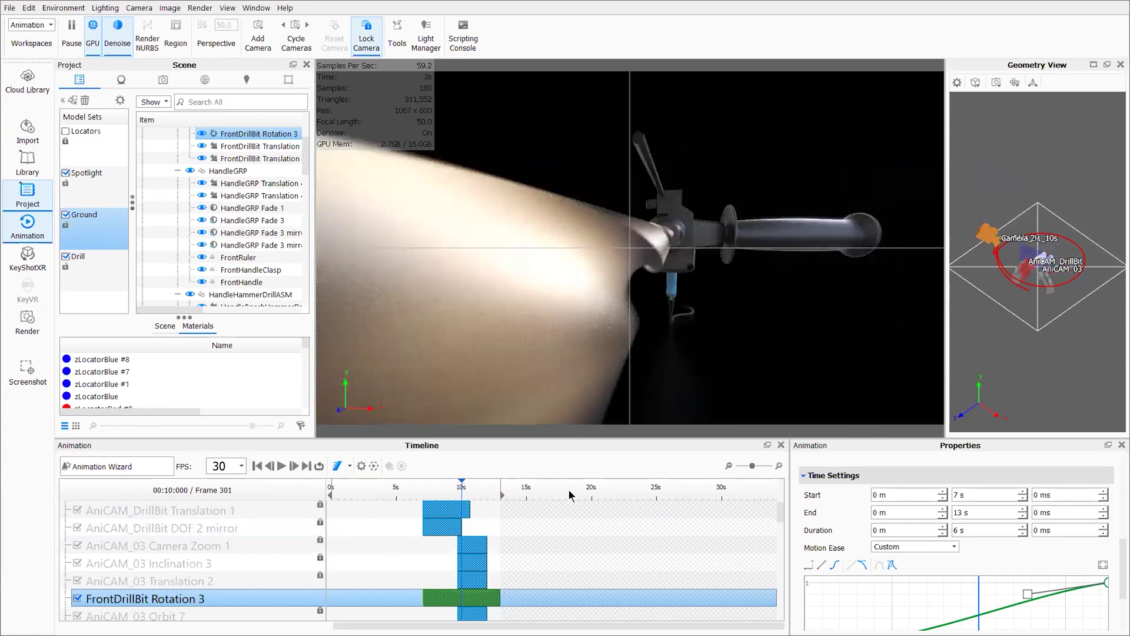
drag(467, 488, 490, 488)
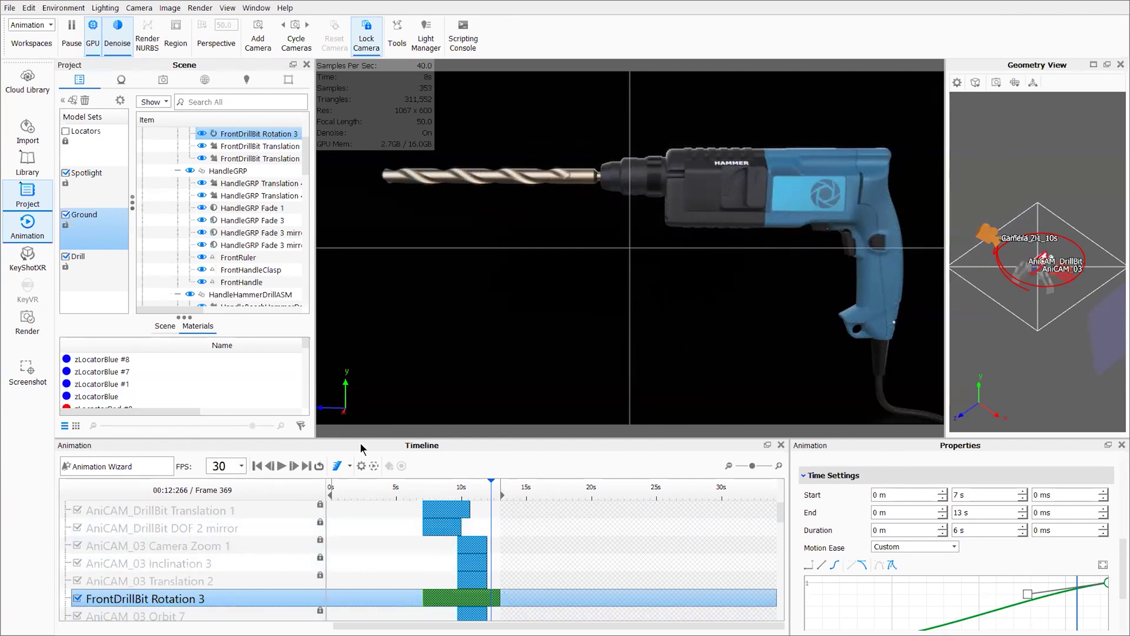
click(362, 466)
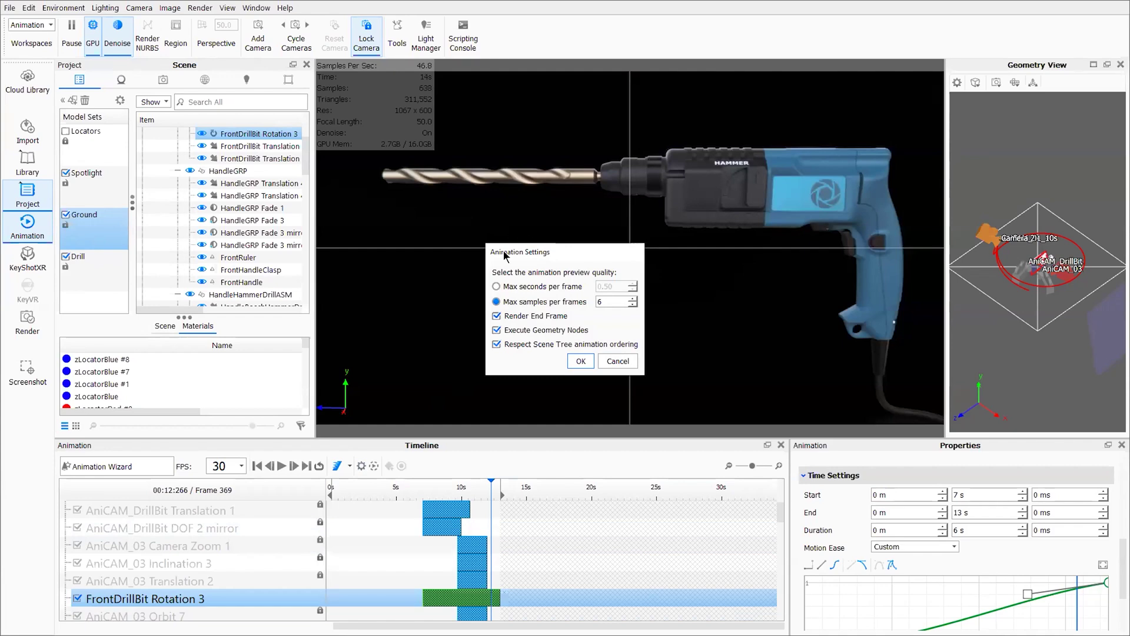
drag(505, 255, 351, 226)
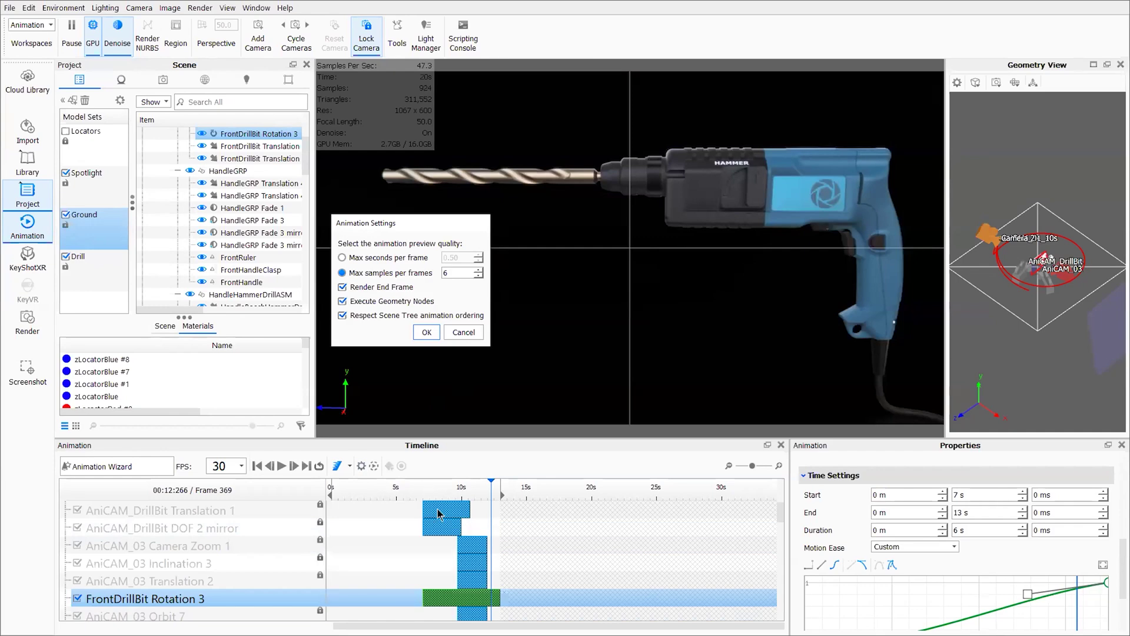
click(443, 401)
click(464, 332)
Confirm a preview quality of max 6 samples per frame and generate the animation preview, pausing real-time rendering when it finishes.
click(360, 466)
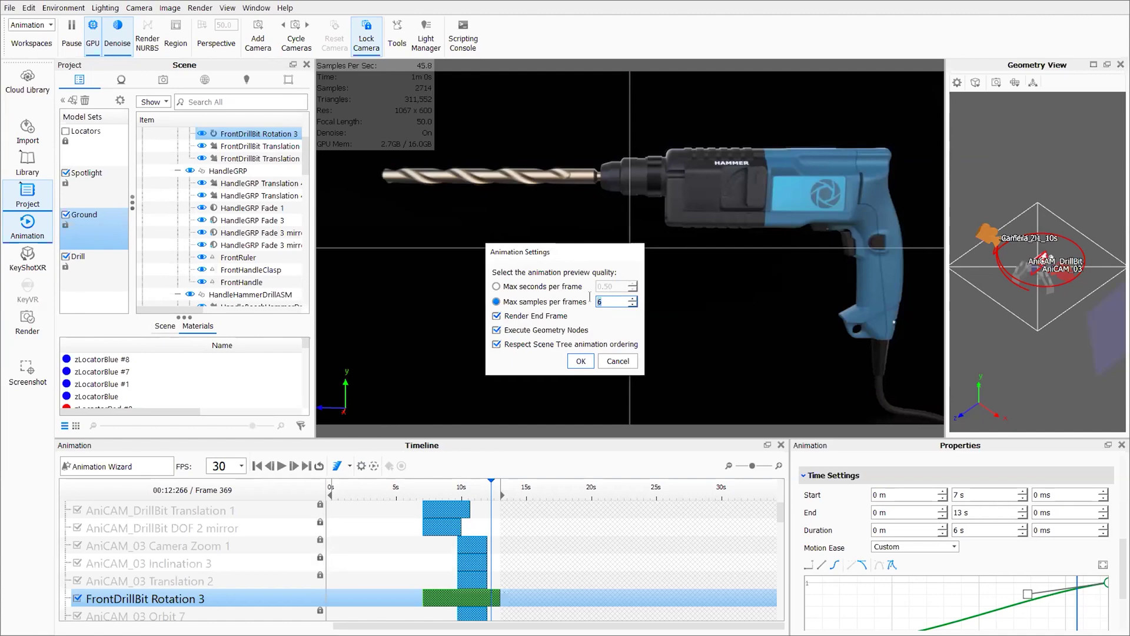
click(579, 362)
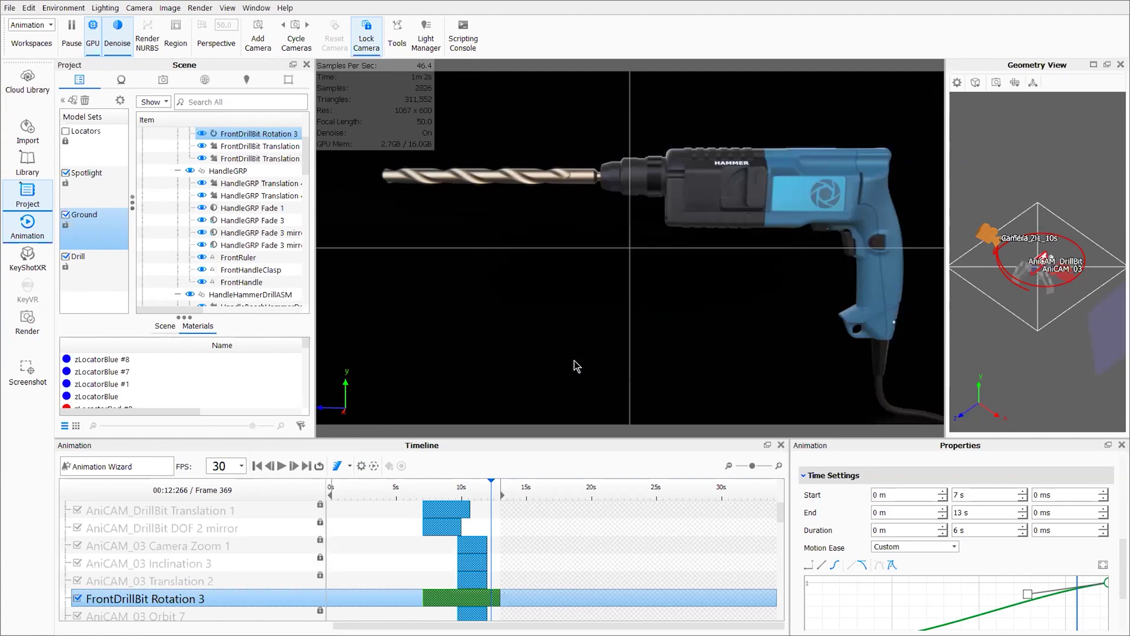
click(373, 466)
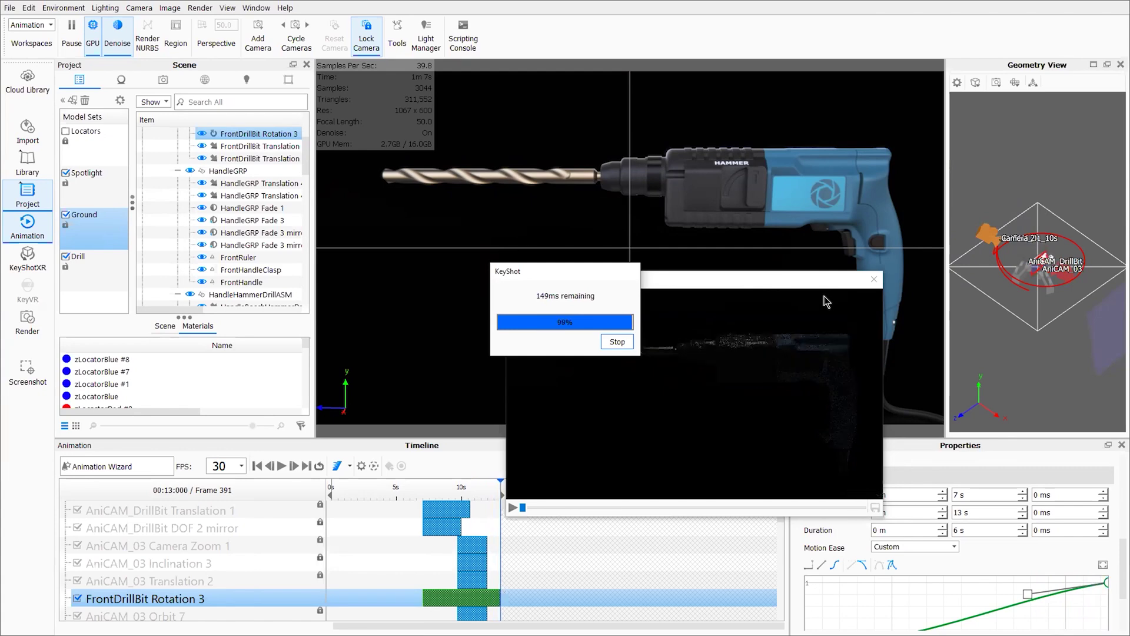
key(shift+p)
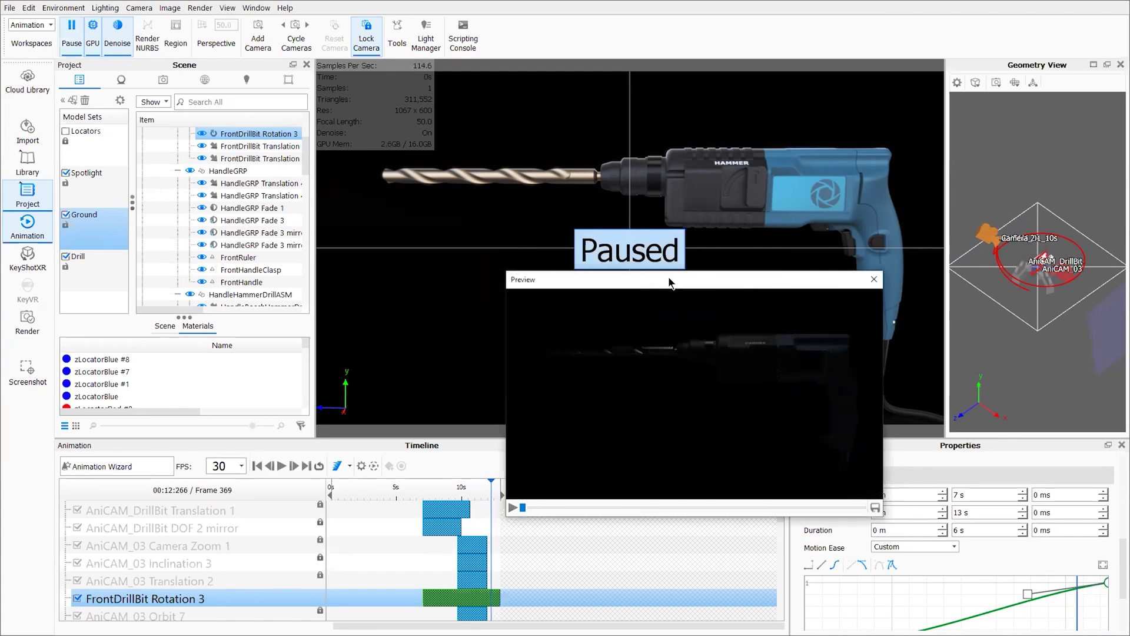
Play the generated animation preview, scrub back through it and replay it from the start, and close the preview window.
drag(663, 276, 578, 157)
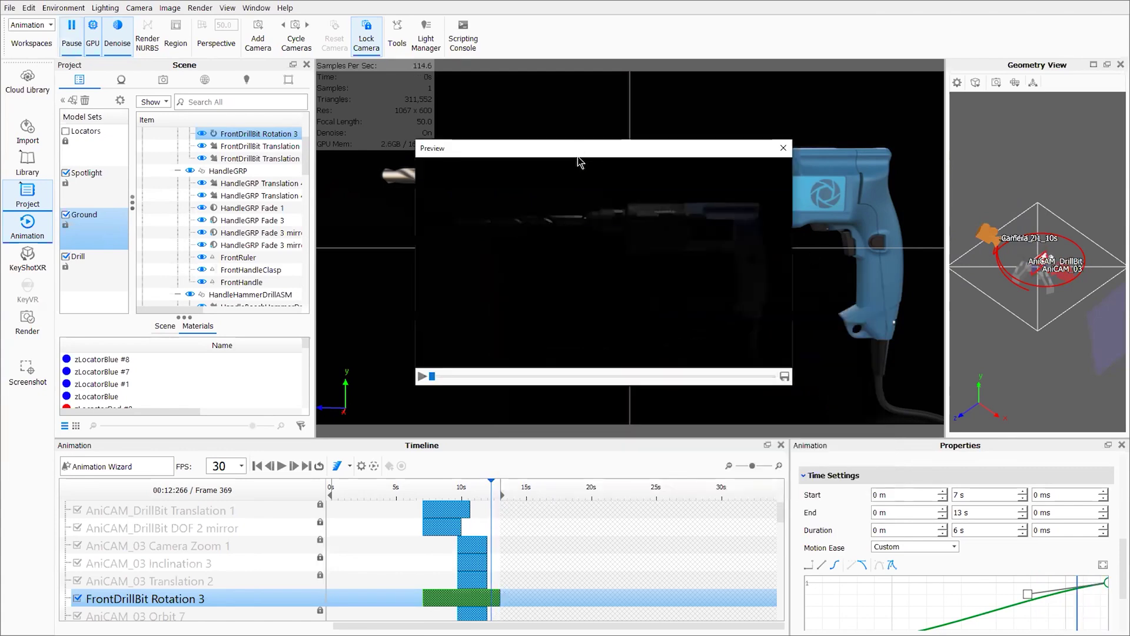
click(422, 376)
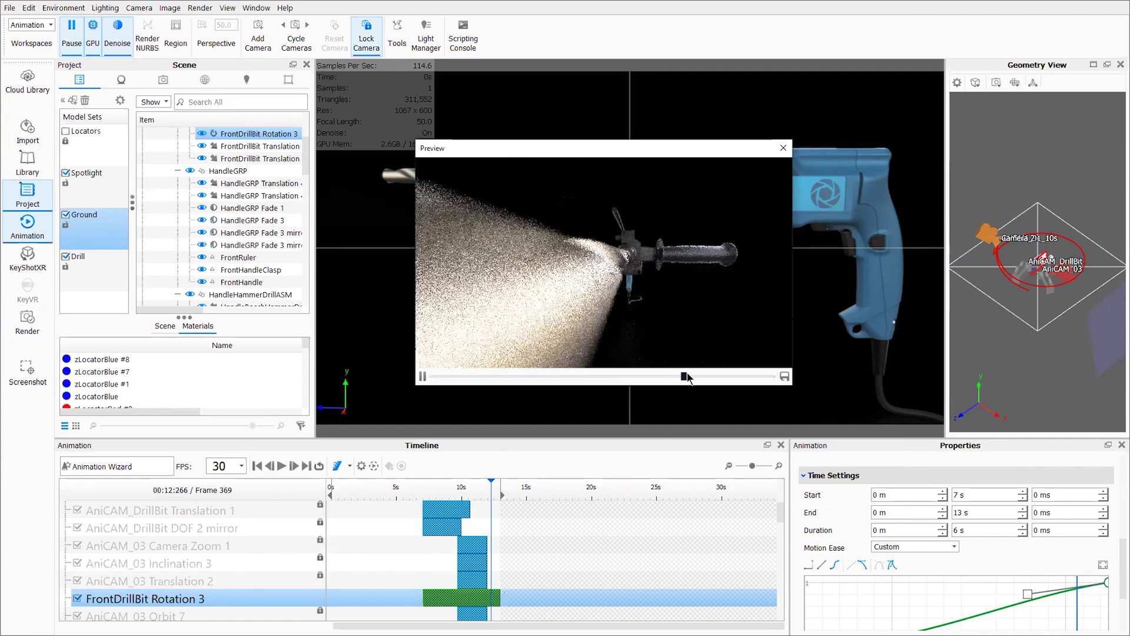
click(423, 376)
mouse_move(702, 377)
mouse_down()
mouse_move(571, 369)
mouse_move(617, 372)
mouse_move(600, 381)
mouse_move(626, 386)
mouse_move(610, 385)
mouse_up()
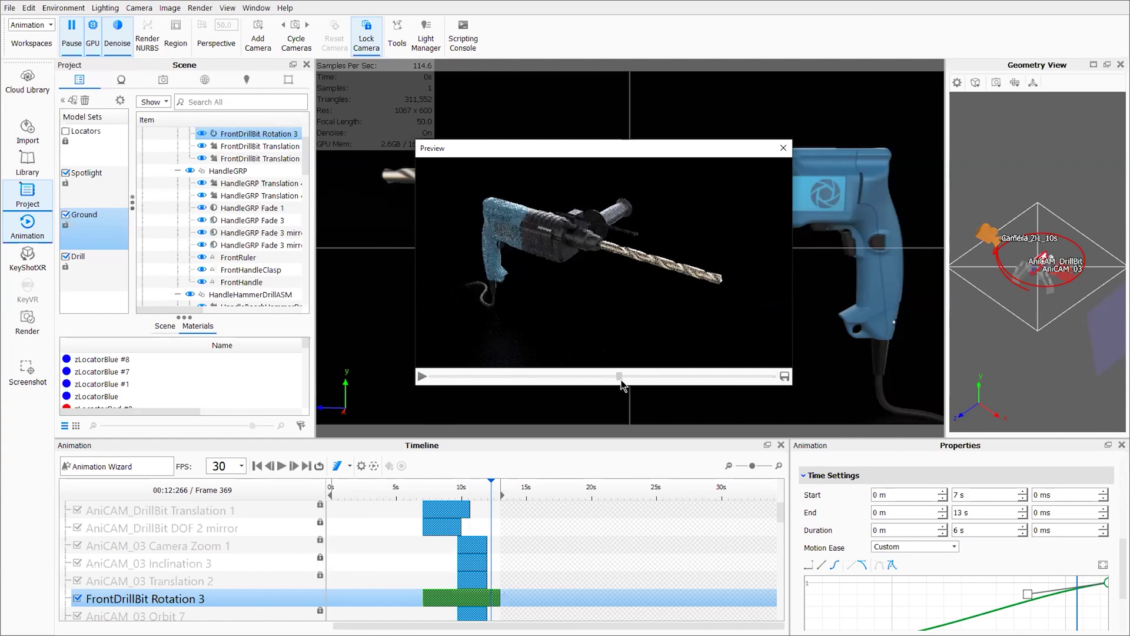
drag(623, 383, 410, 377)
click(422, 376)
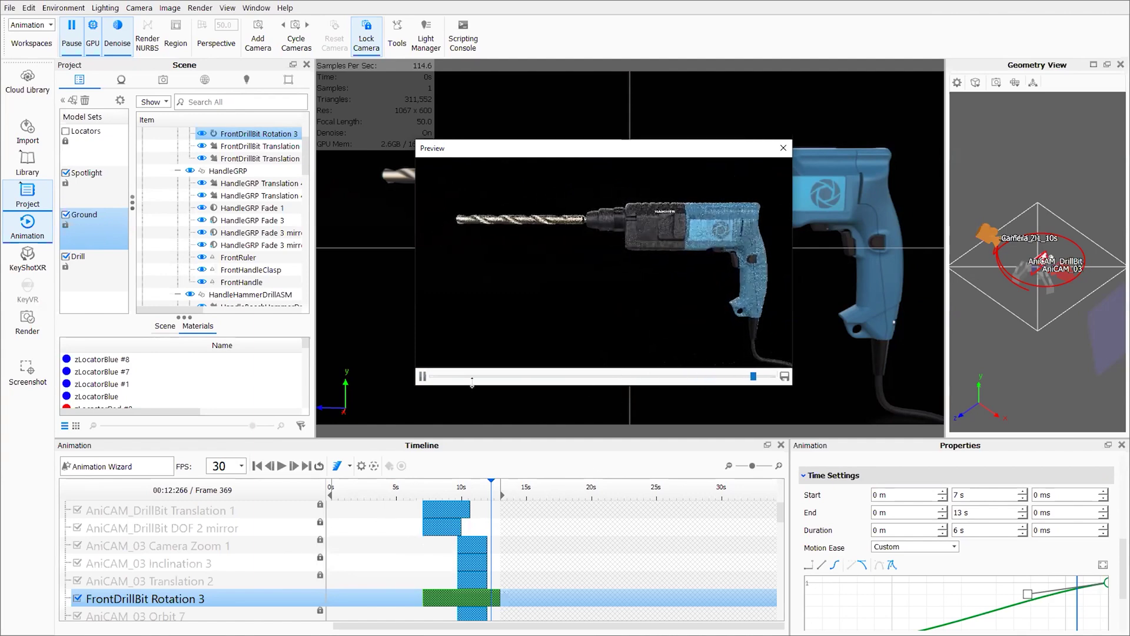
mouse_move(763, 376)
mouse_down()
mouse_move(575, 378)
mouse_move(628, 380)
mouse_move(576, 380)
mouse_move(605, 384)
mouse_move(367, 369)
mouse_move(661, 383)
mouse_up()
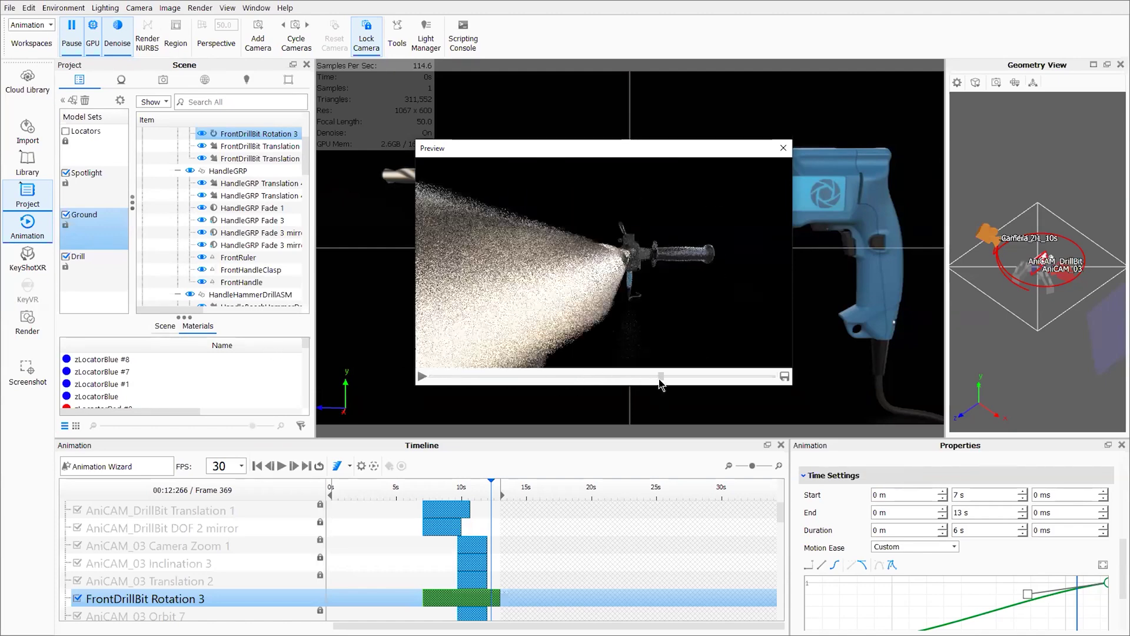
click(781, 148)
click(628, 287)
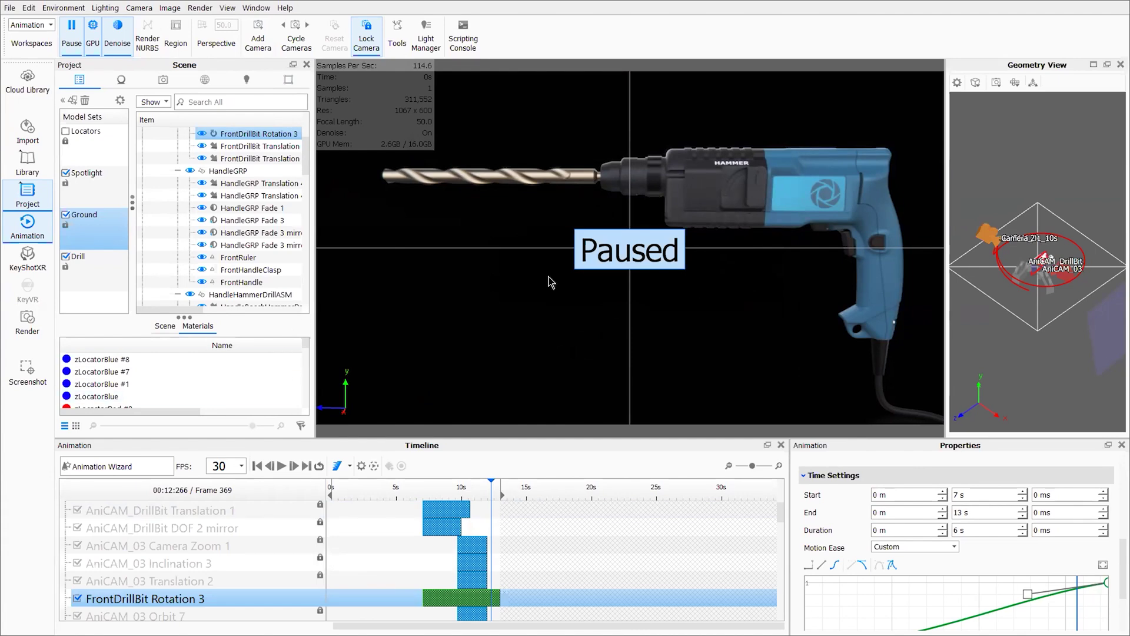
click(896, 8)
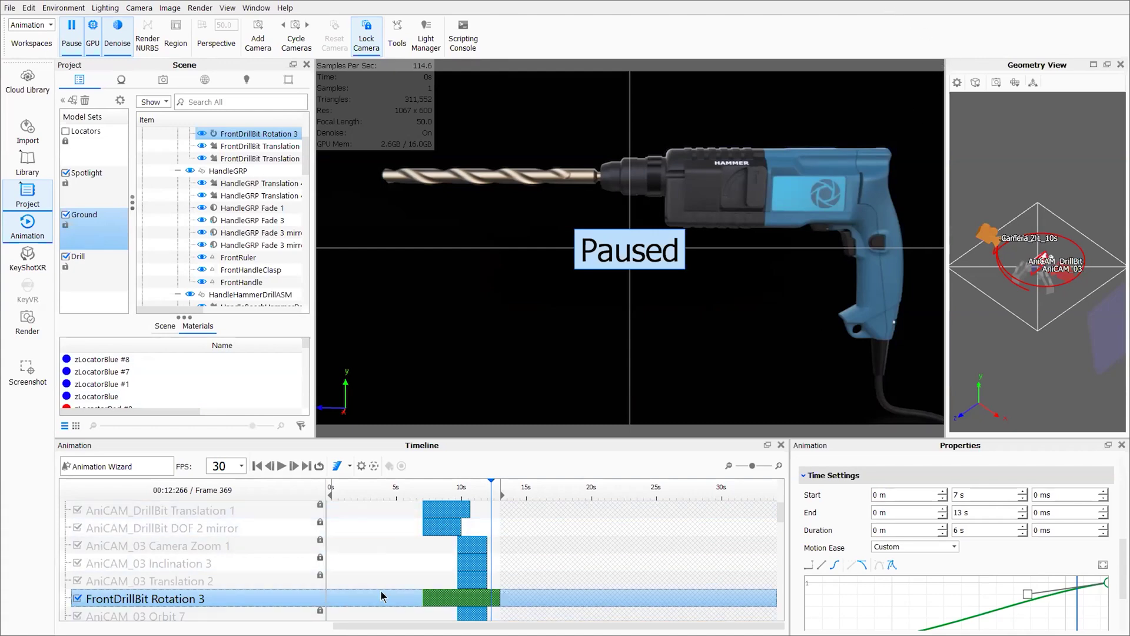
Select FrontDrillBit Translation 6 in the scene tree and look through the timeline's camera, translation and fade animations around it.
drag(308, 156, 305, 122)
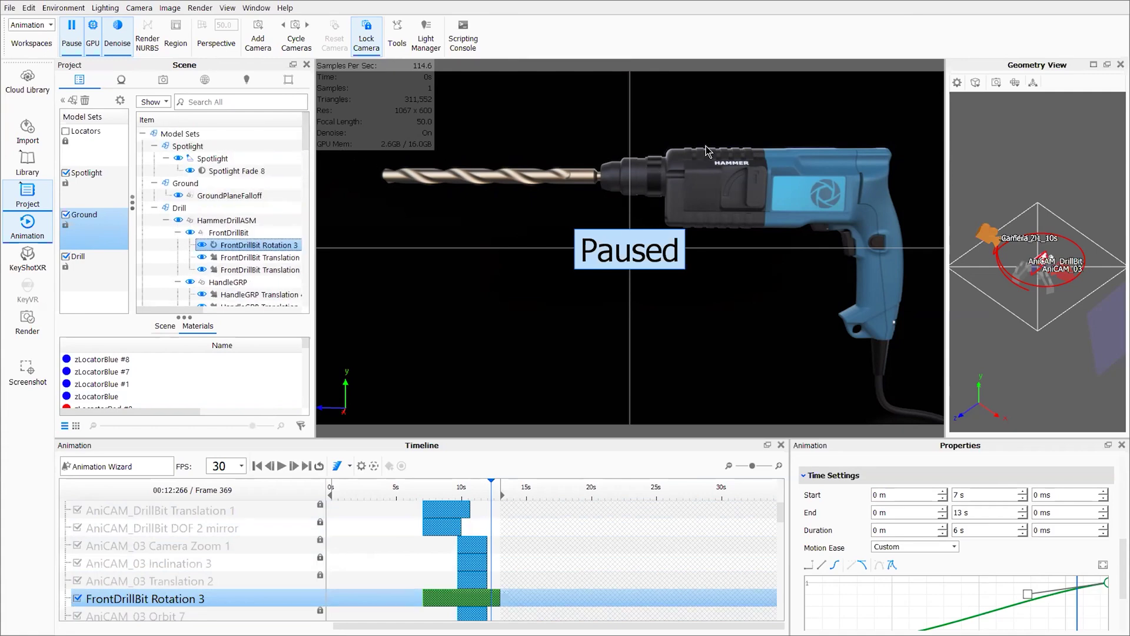
key(shift+n)
key(n)
click(241, 259)
scroll(406, 563, down, 5)
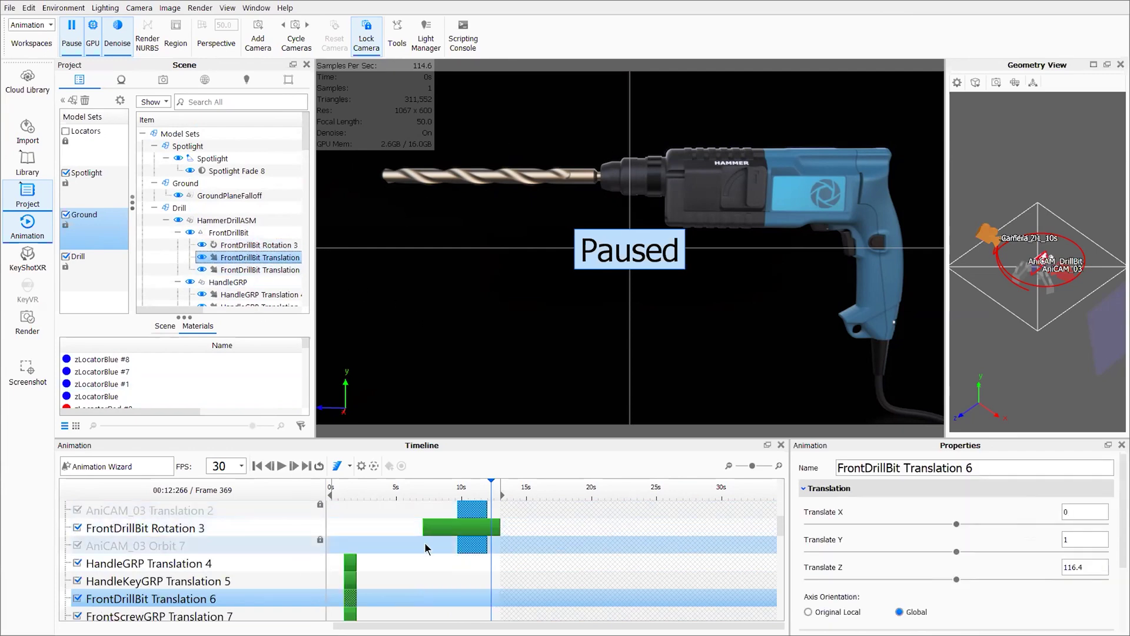
scroll(416, 547, down, 3)
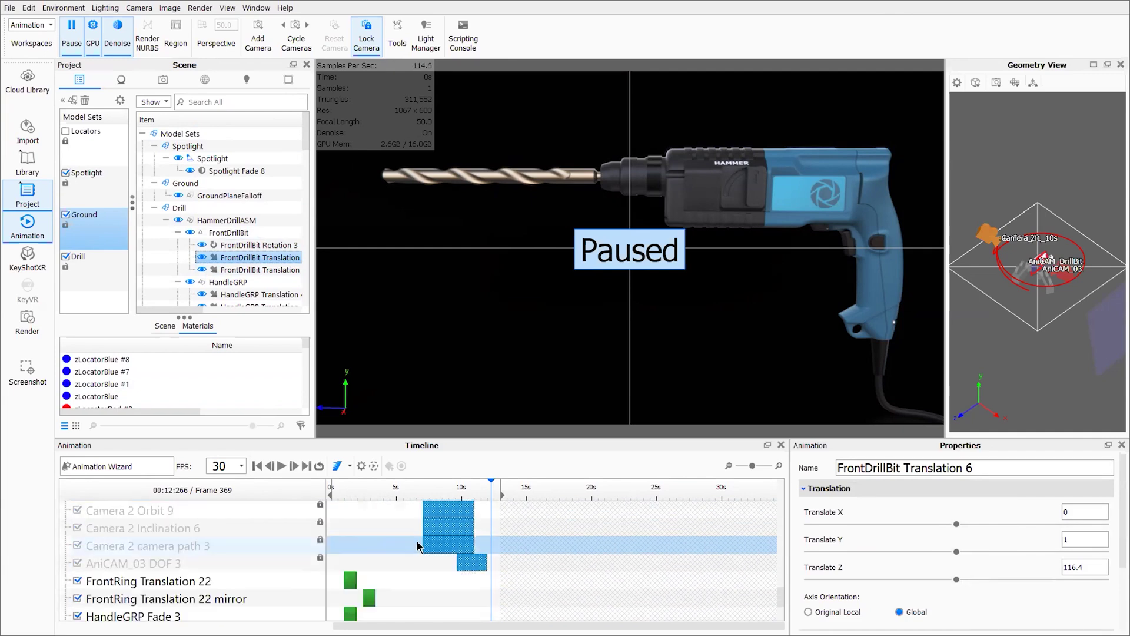
scroll(412, 546, up, 10)
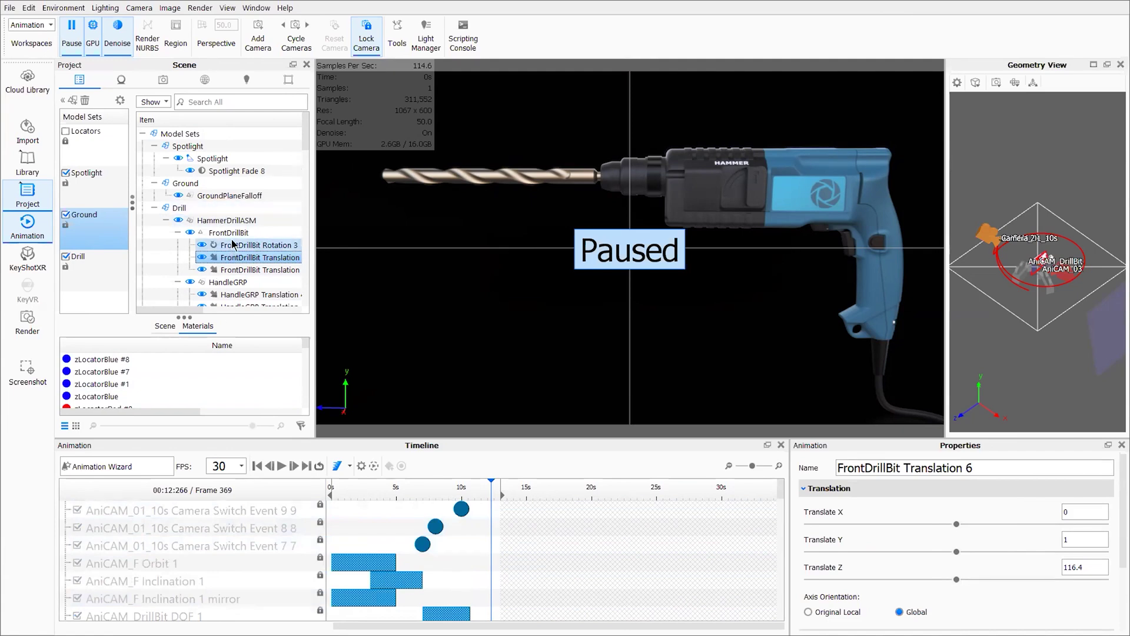
scroll(492, 551, down, 3)
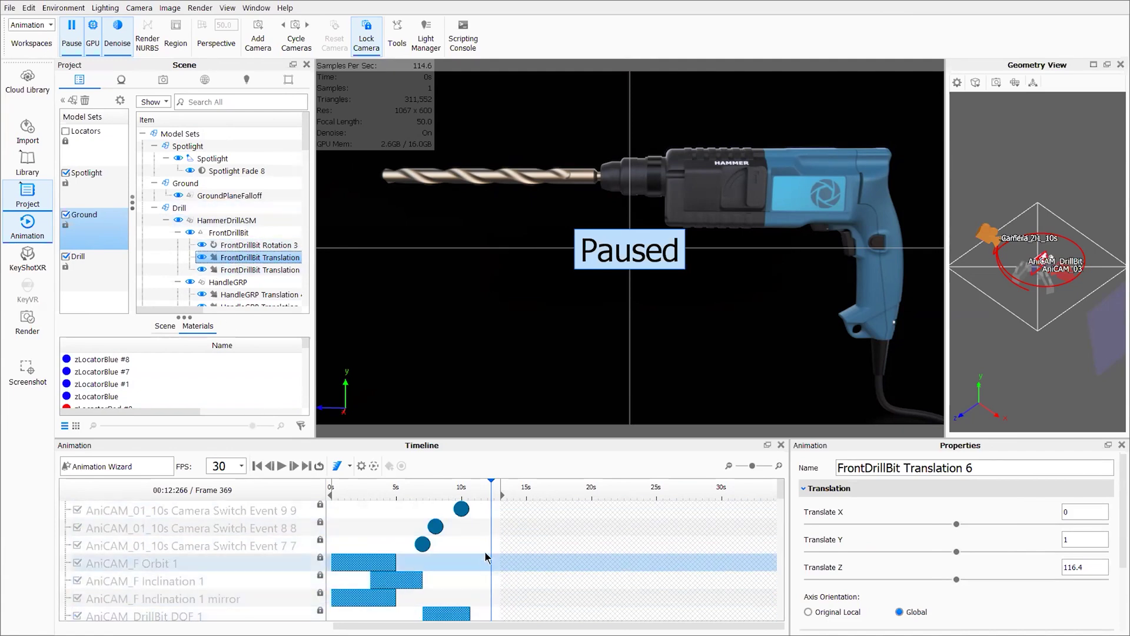
scroll(493, 551, down, 8)
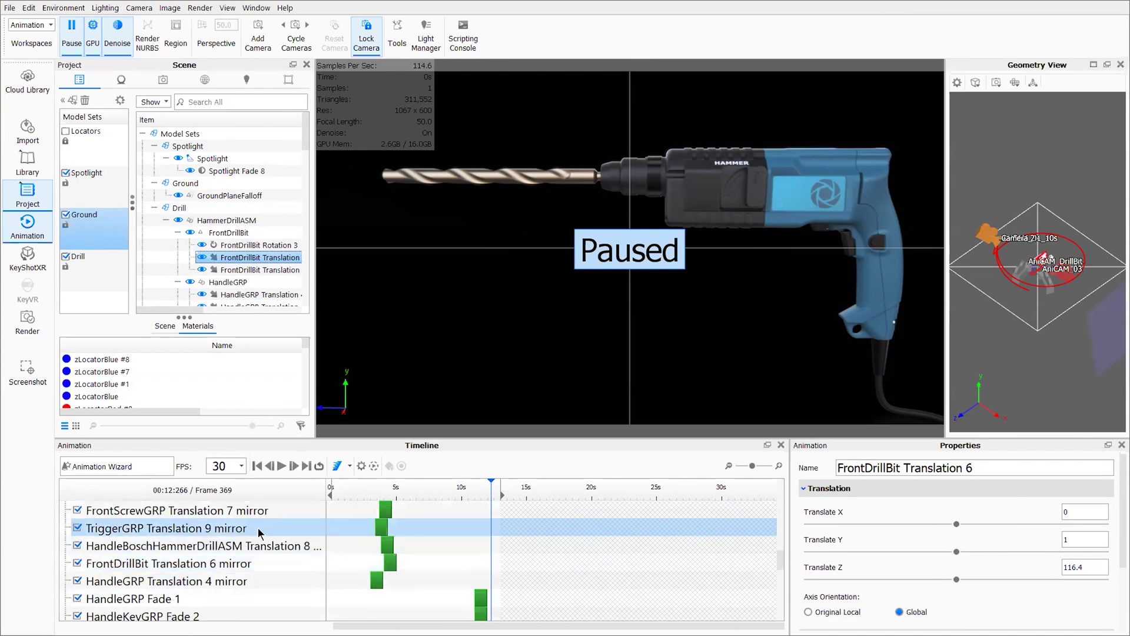
click(200, 599)
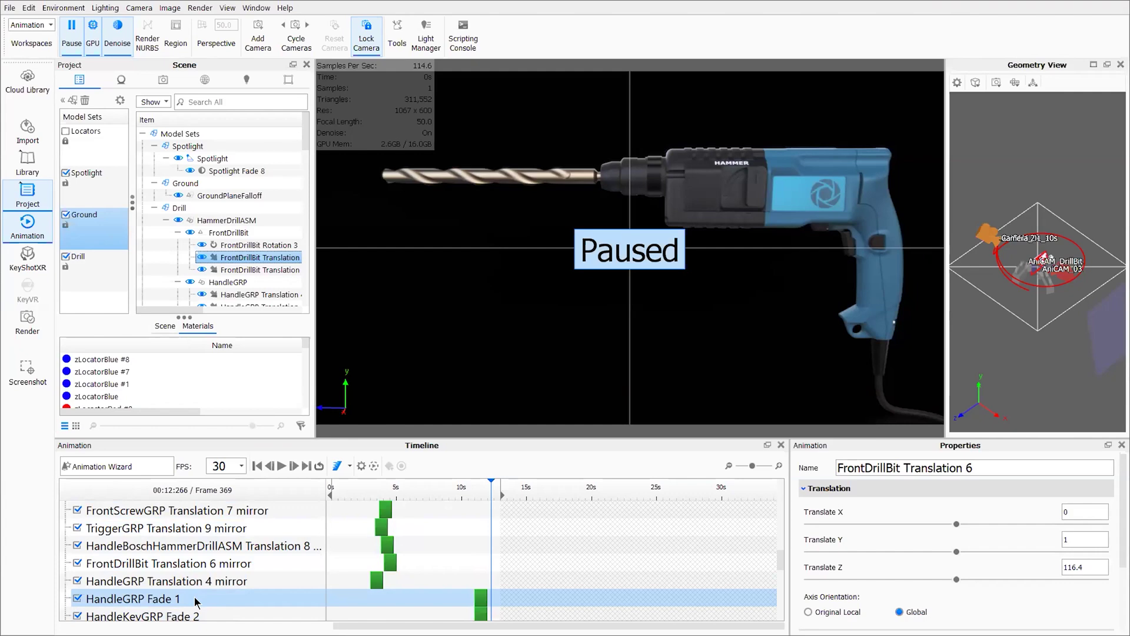
Open the animation render output settings and set the frames output format to PNG.
click(199, 11)
click(221, 145)
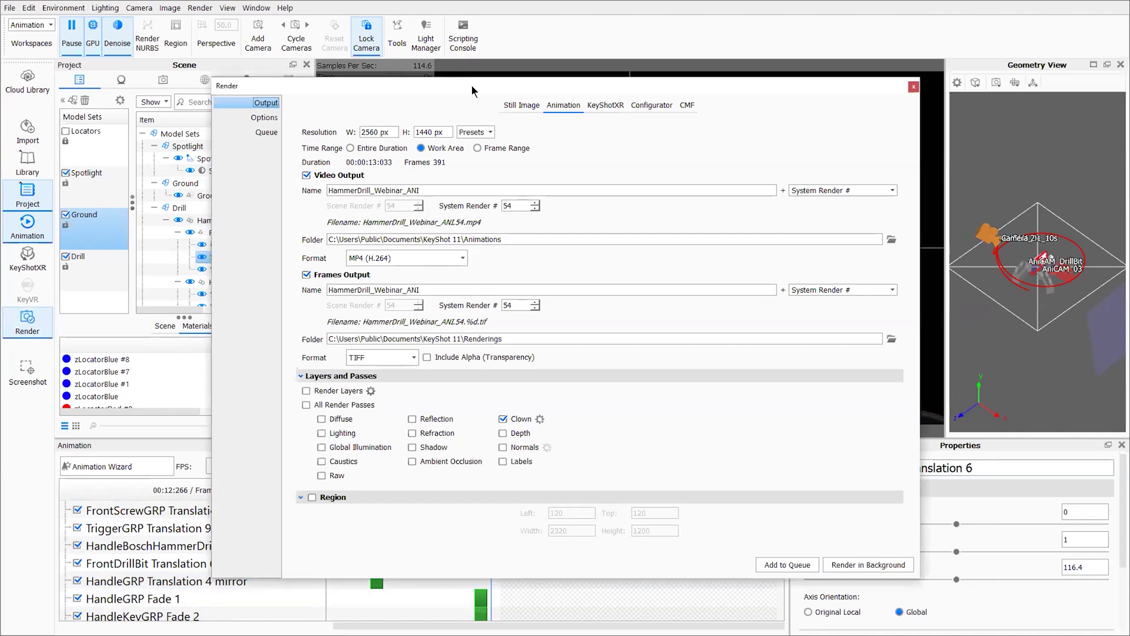
drag(472, 90, 580, 78)
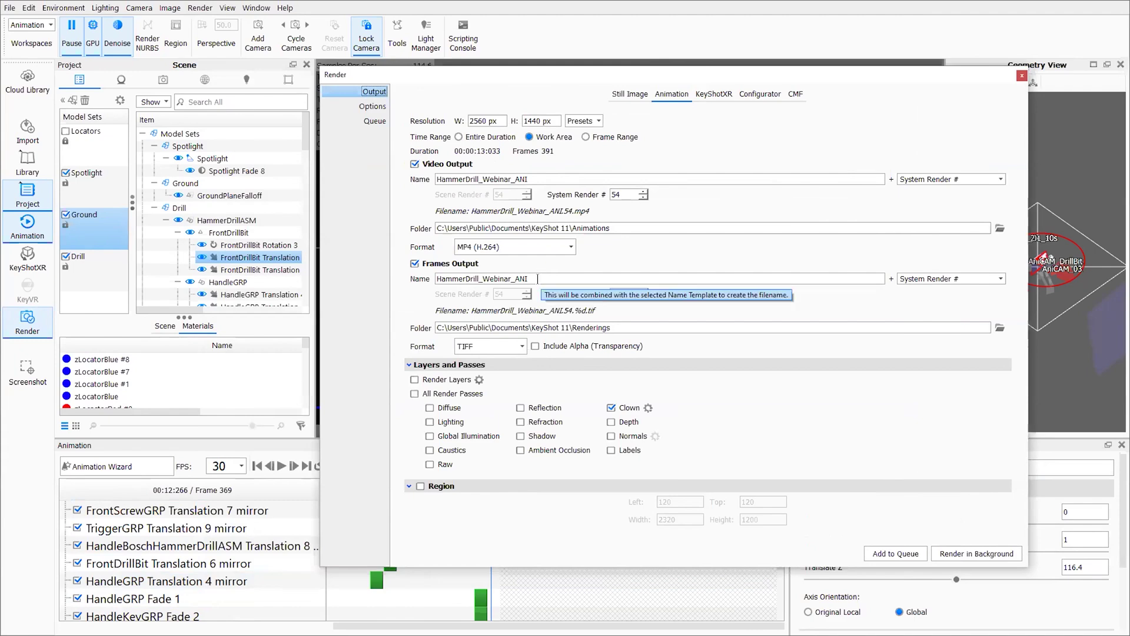
click(505, 347)
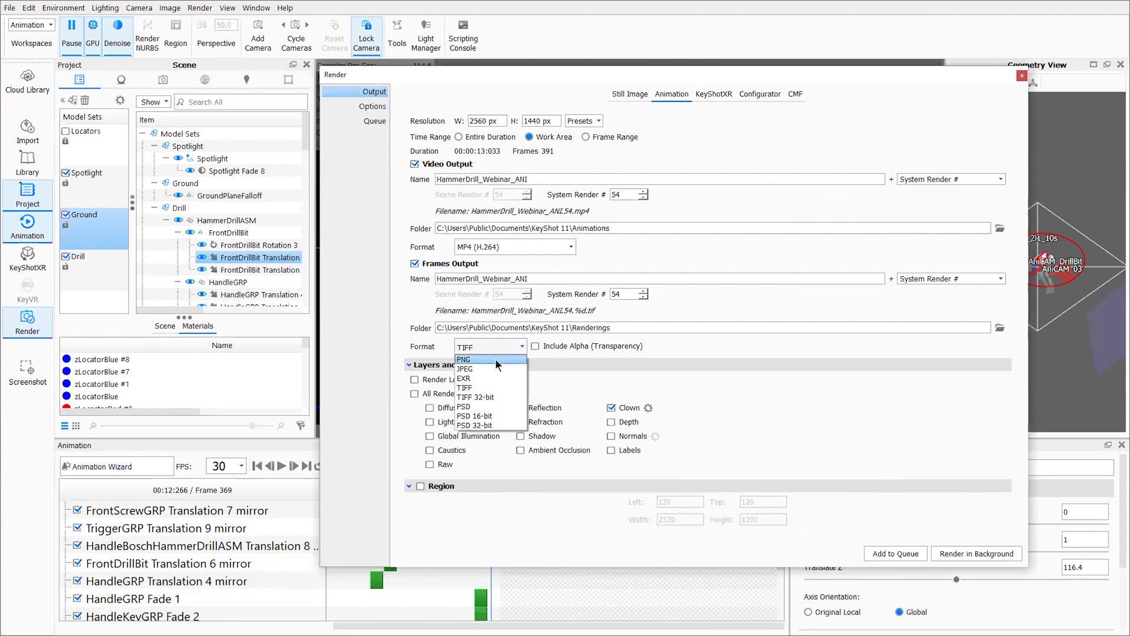
click(496, 358)
Try including alpha transparency in the frames output, turn it off again, and open the render mode and quality options.
click(536, 346)
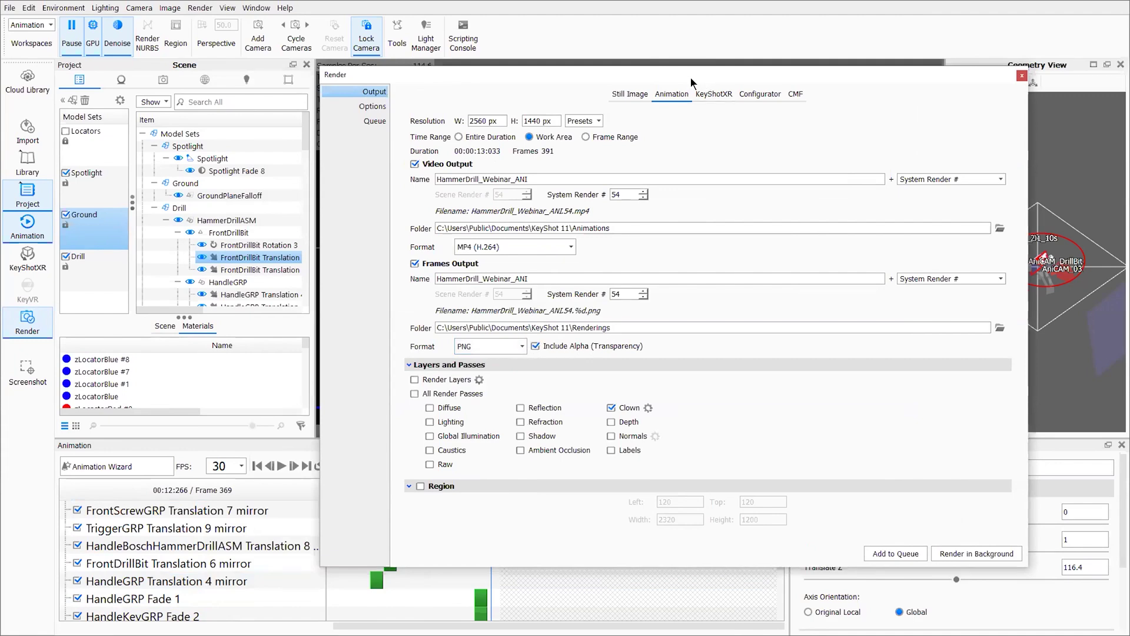
drag(692, 83, 630, 73)
click(482, 337)
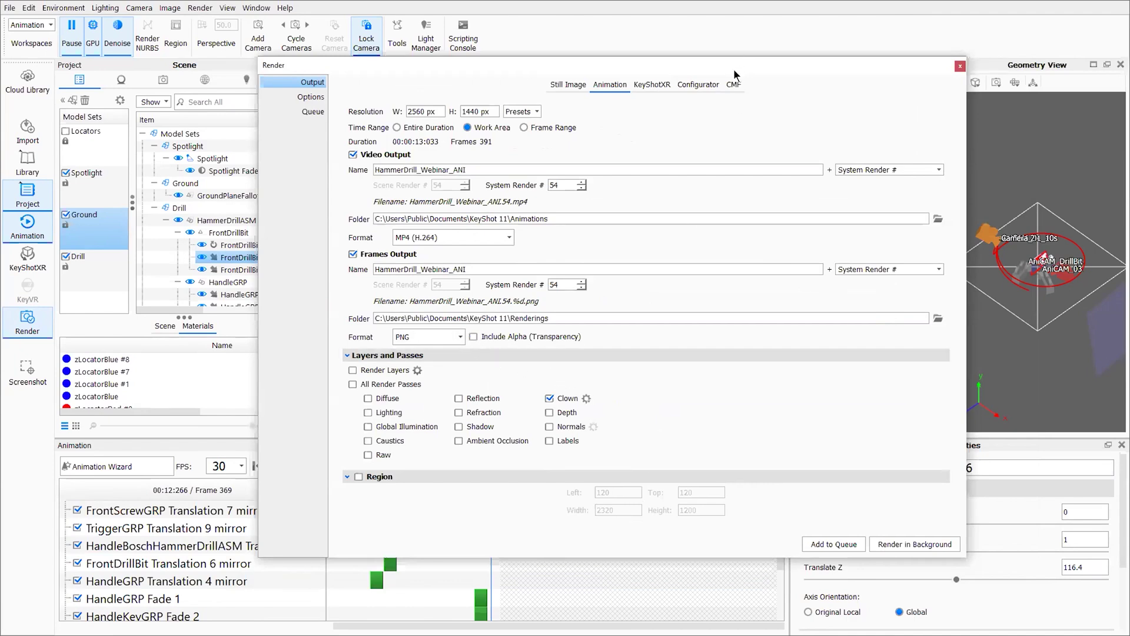
drag(734, 69, 734, 107)
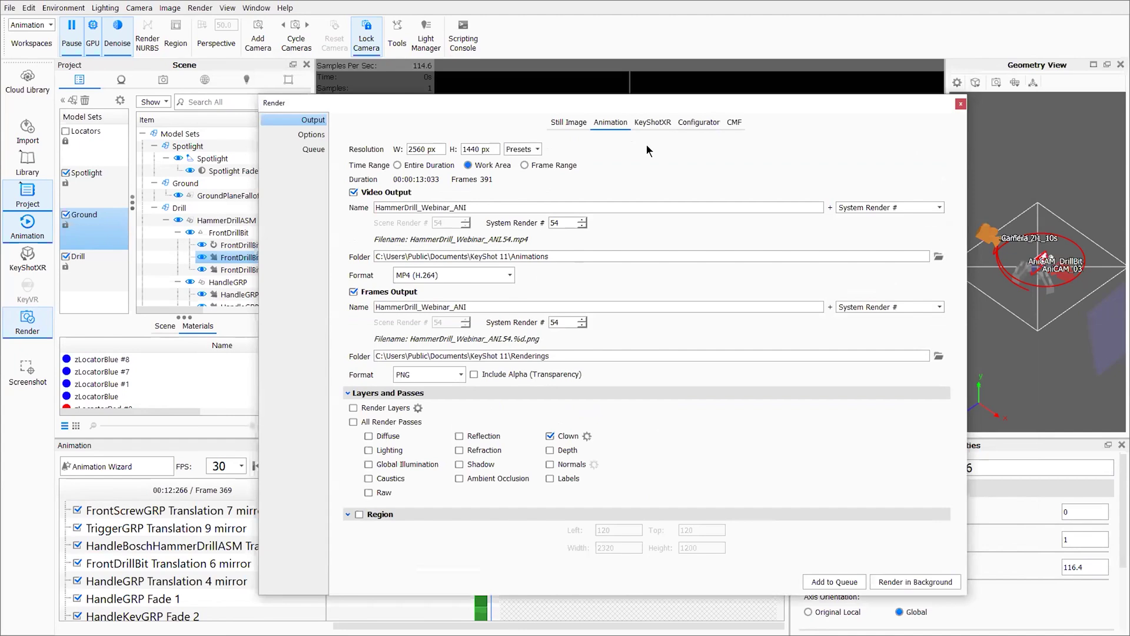
drag(552, 105, 492, 98)
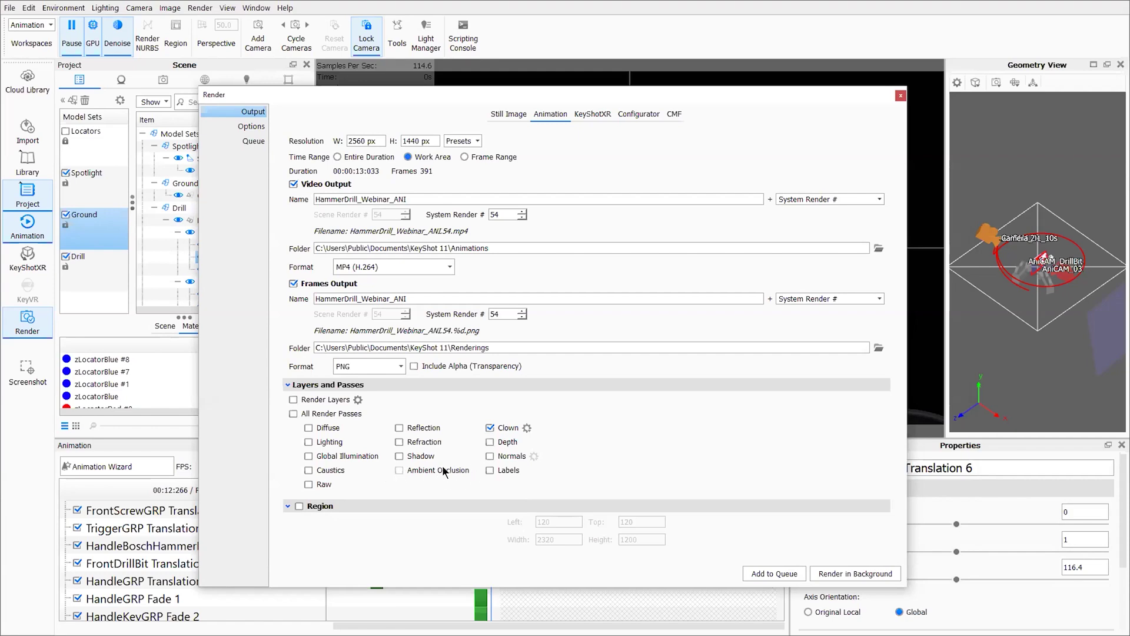
click(252, 126)
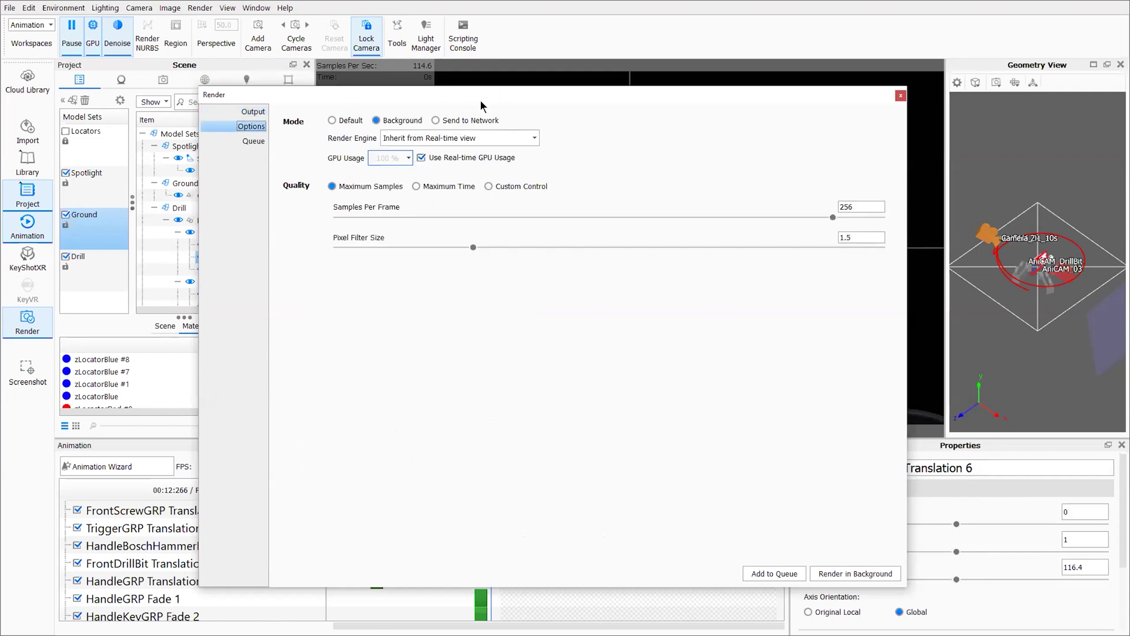
drag(480, 101, 357, 87)
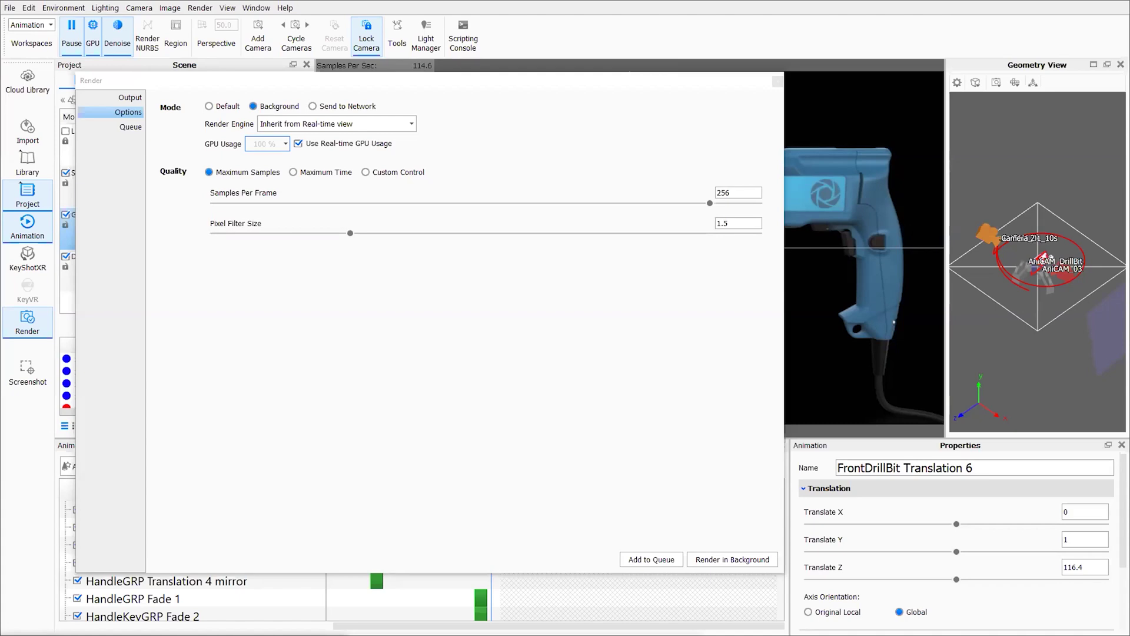
Play the rendered hammer drill video full screen in Movies & TV and turn on Autoplay.
double_click(738, 123)
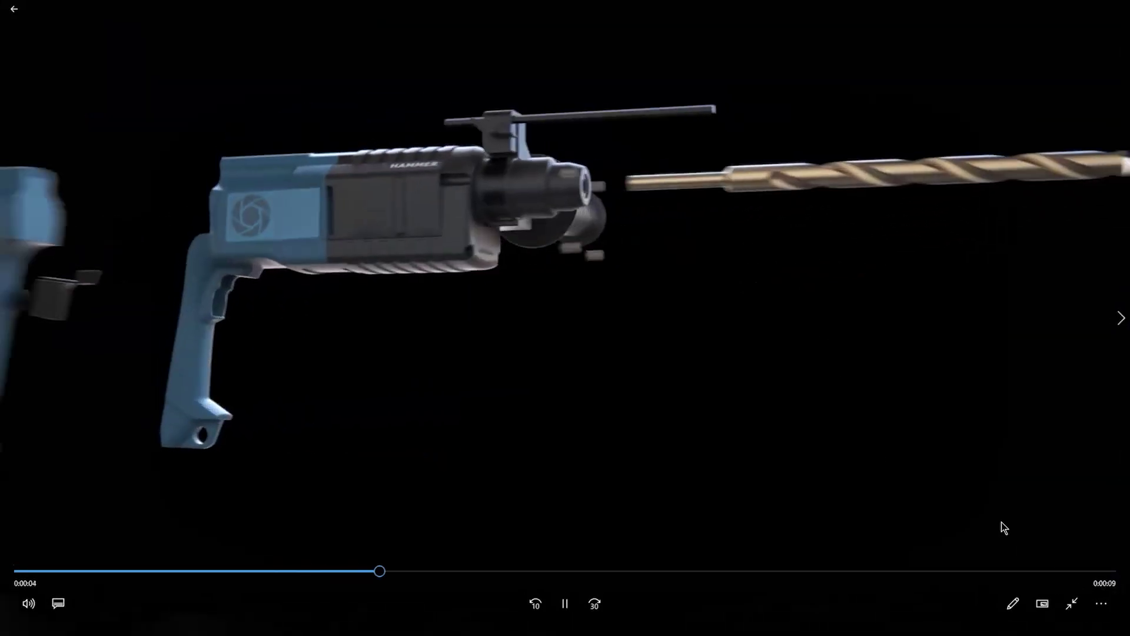
click(1101, 603)
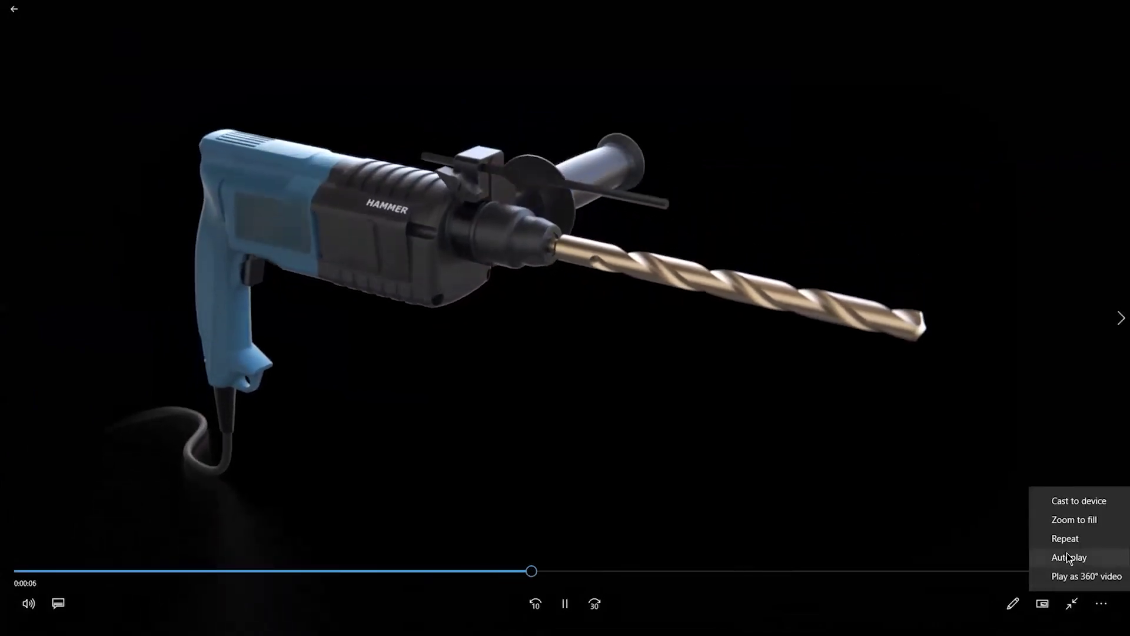
click(1068, 557)
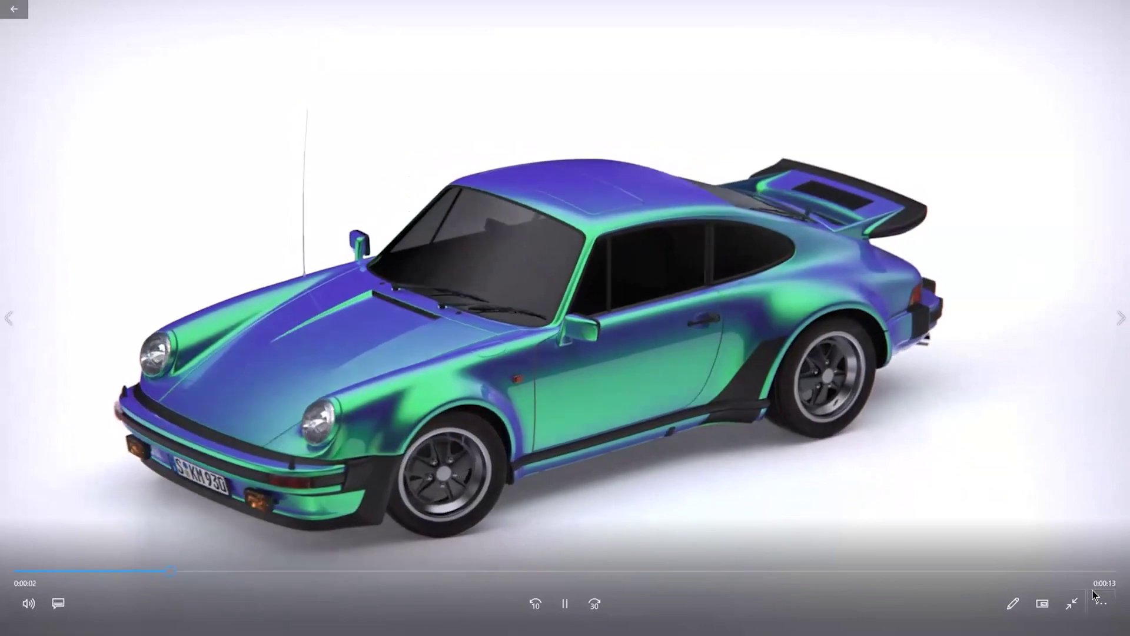
Take the playing car video out of full screen, shrink and reposition the player window, pause the video and close the player.
click(1075, 602)
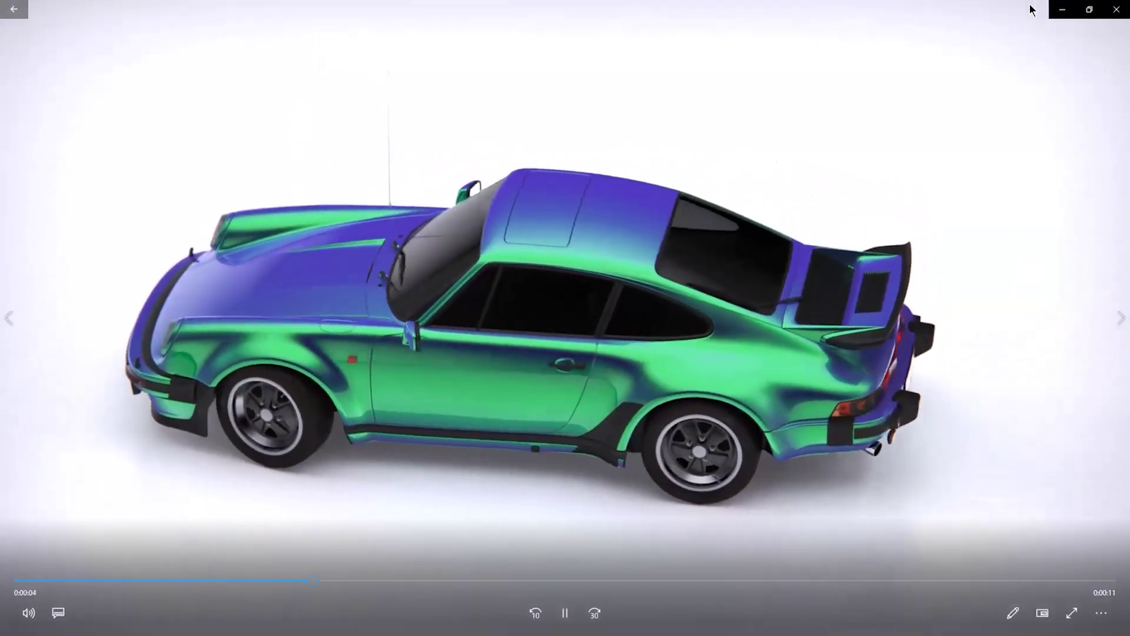
click(1088, 9)
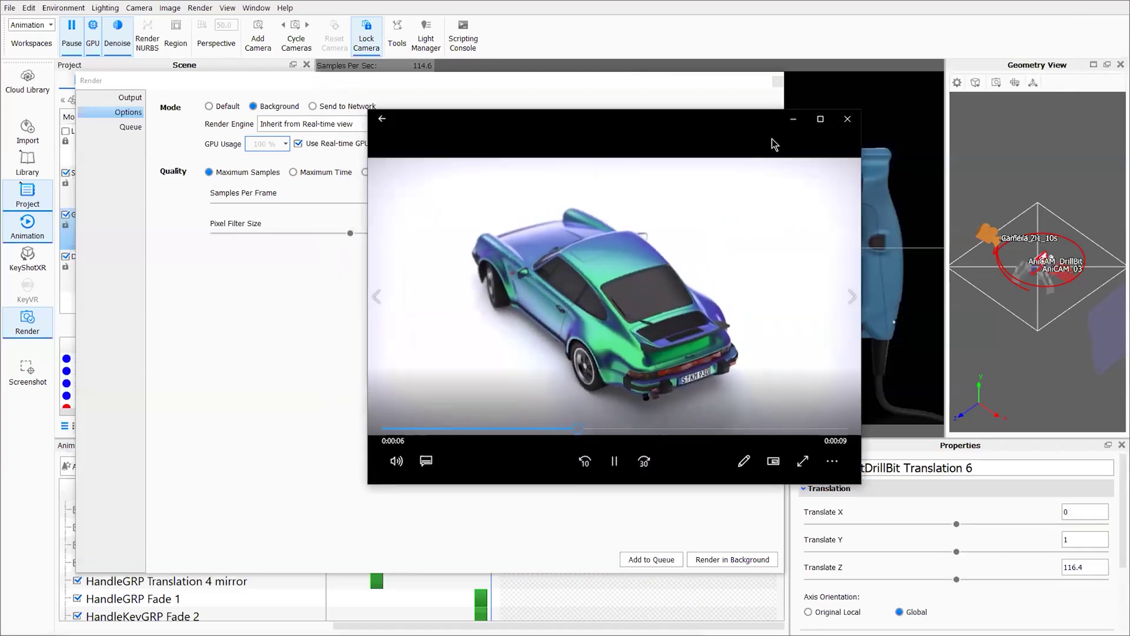
drag(743, 120, 675, 123)
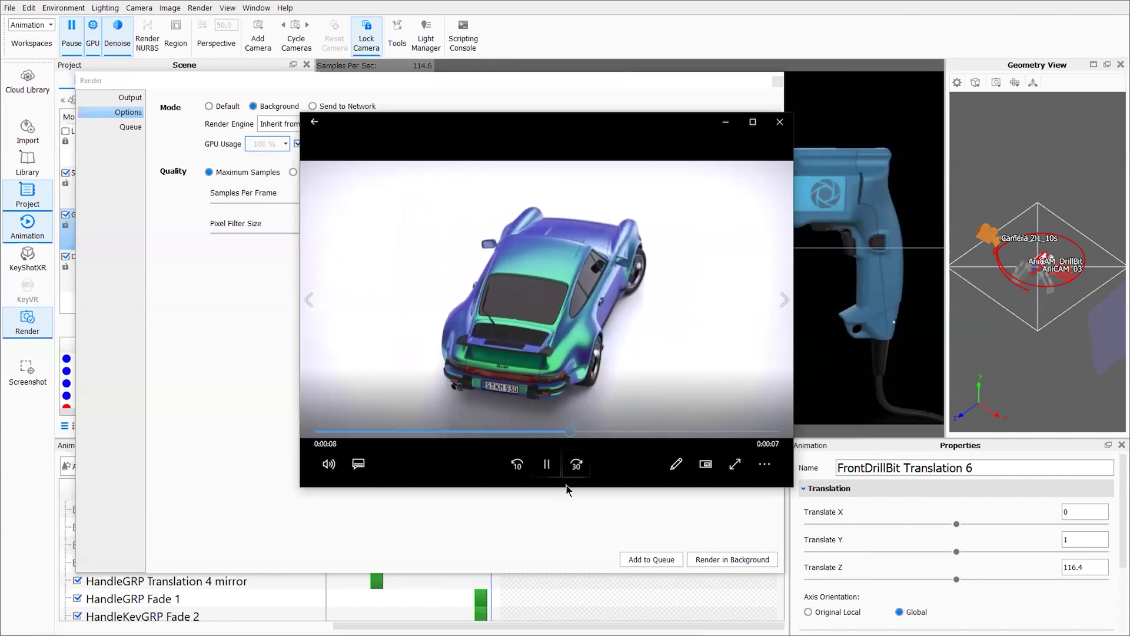
click(547, 464)
click(312, 124)
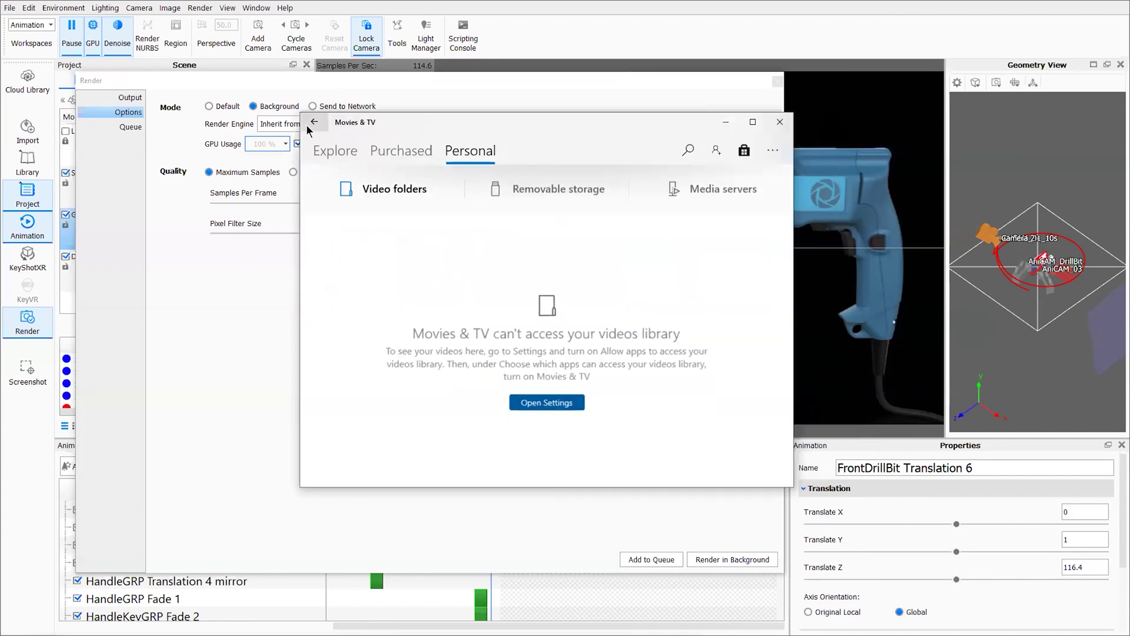
click(780, 122)
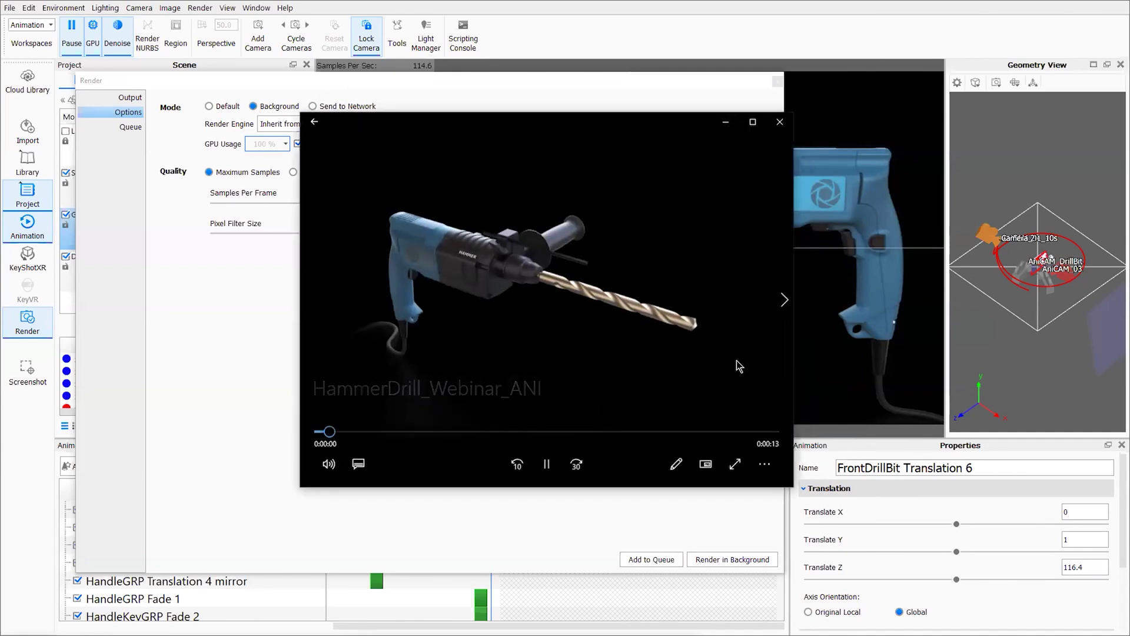
Turn on Repeat for the HammerDrill_Webinar_ANI video and watch it loop, checking the playback options again.
click(765, 464)
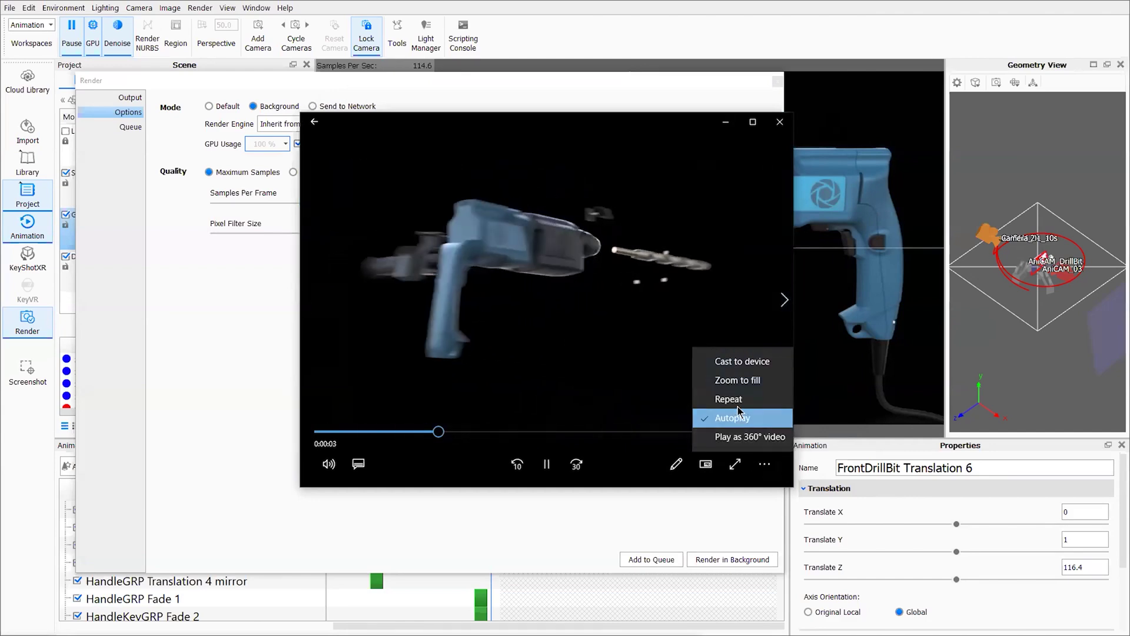
click(745, 418)
click(764, 464)
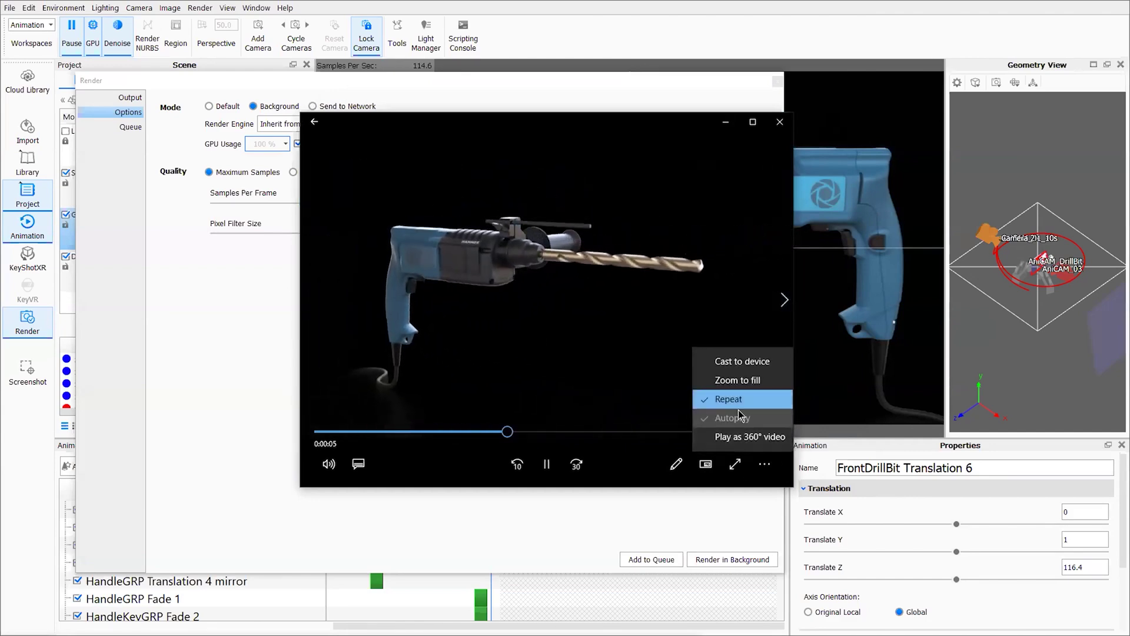
click(637, 478)
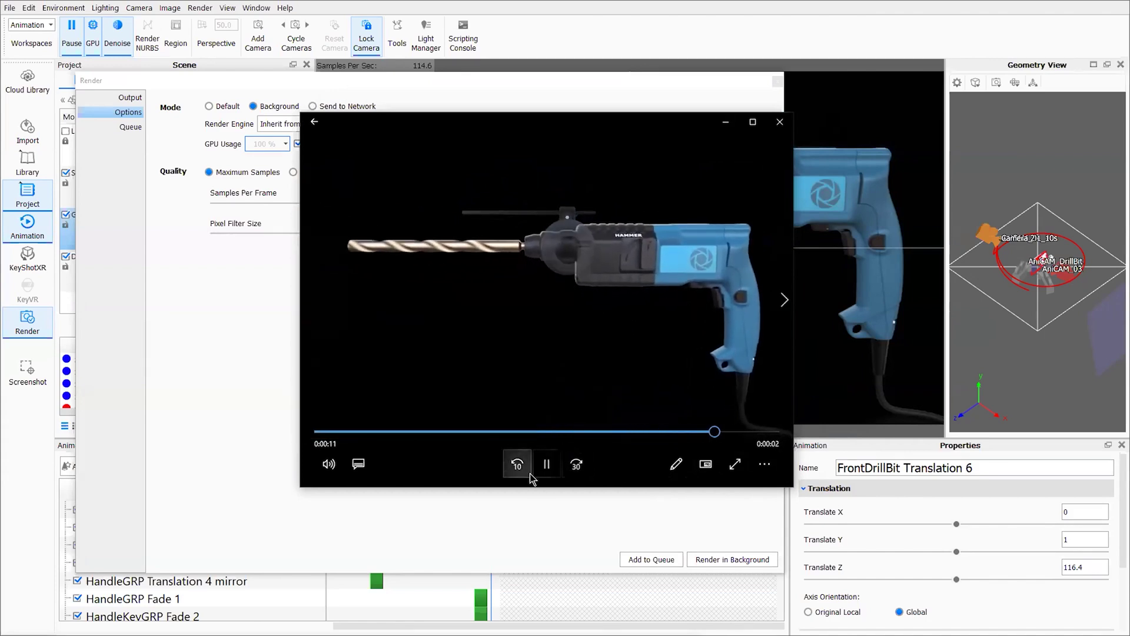
click(764, 470)
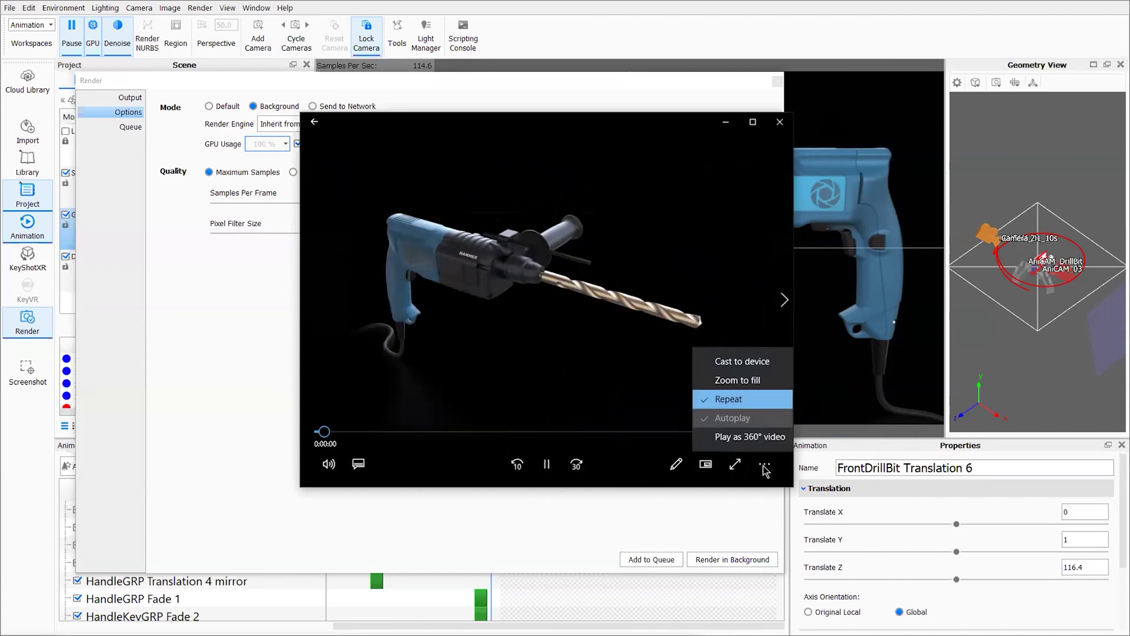
Watch the hammer drill video full screen, pause it, and close the Render dialog.
double_click(701, 116)
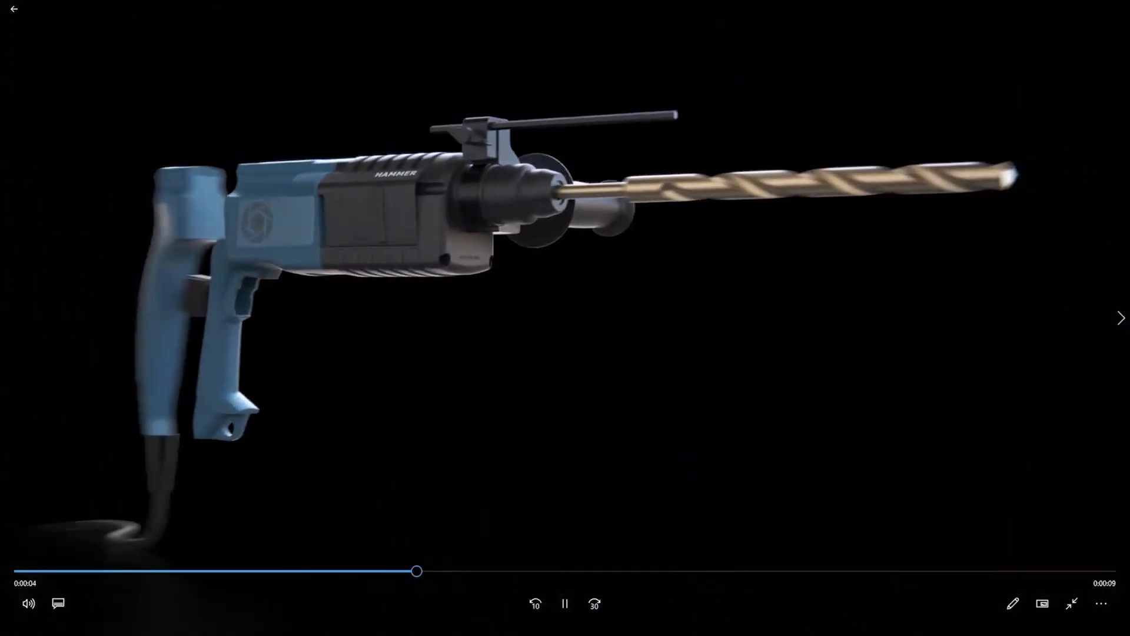
click(564, 604)
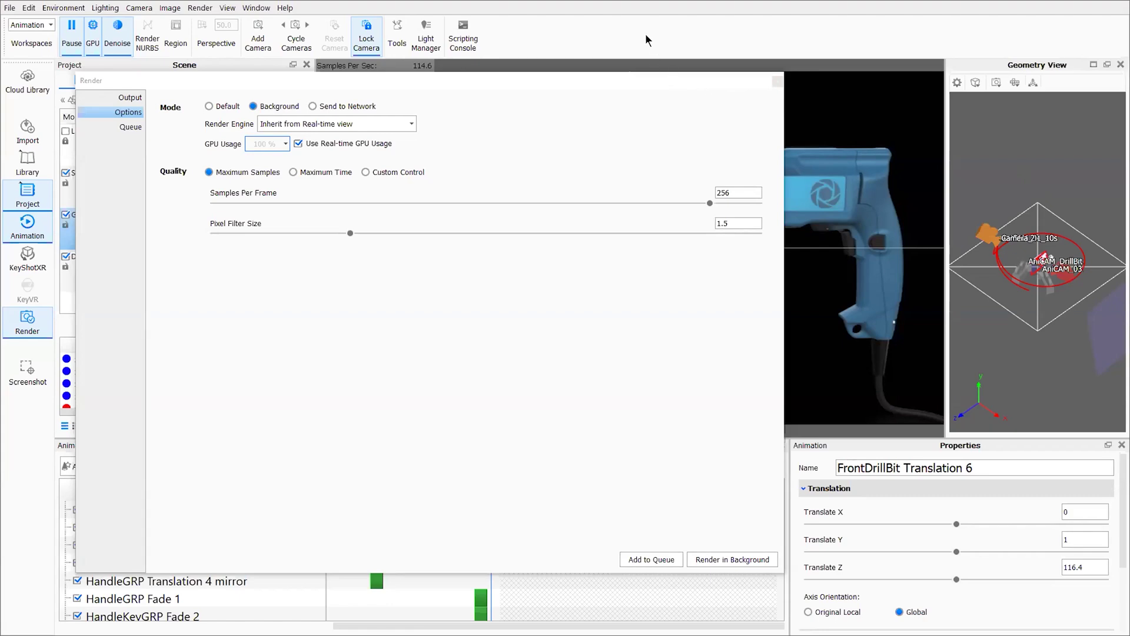
click(775, 81)
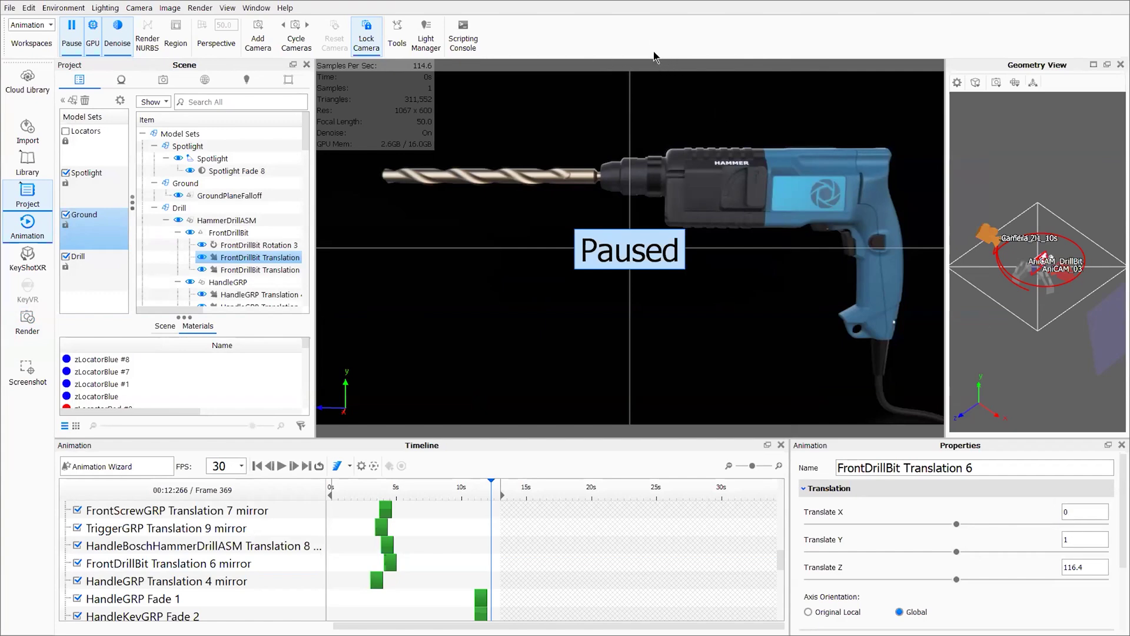
Resume the paused real-time rendering and move the timeline playhead to 8 seconds (frame 241).
drag(439, 486, 478, 490)
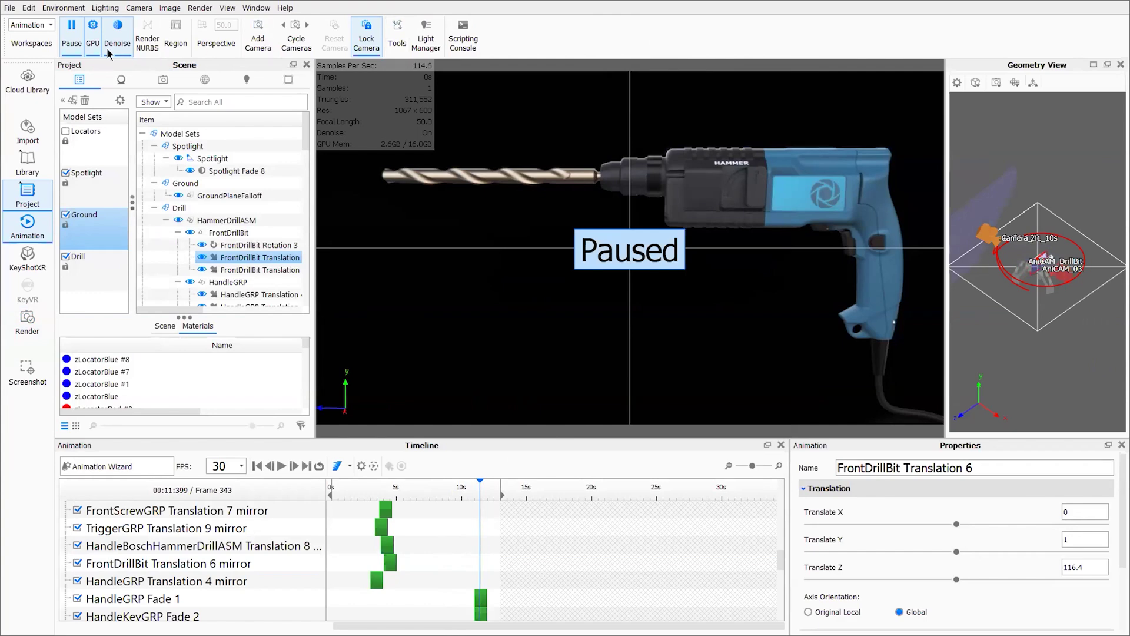
click(70, 48)
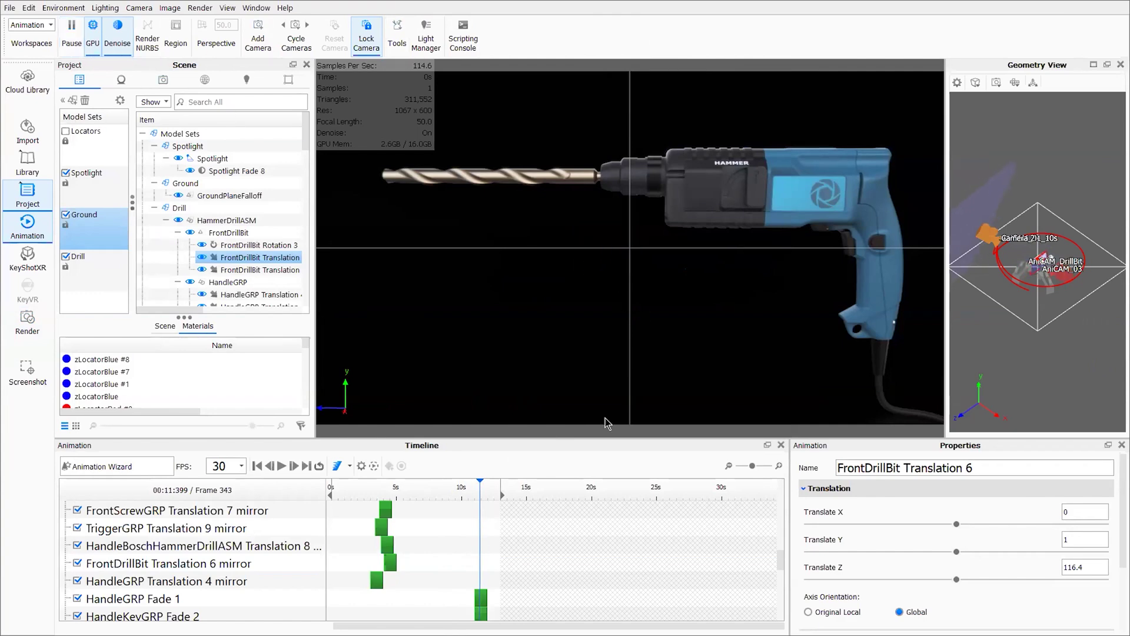
drag(478, 487, 435, 487)
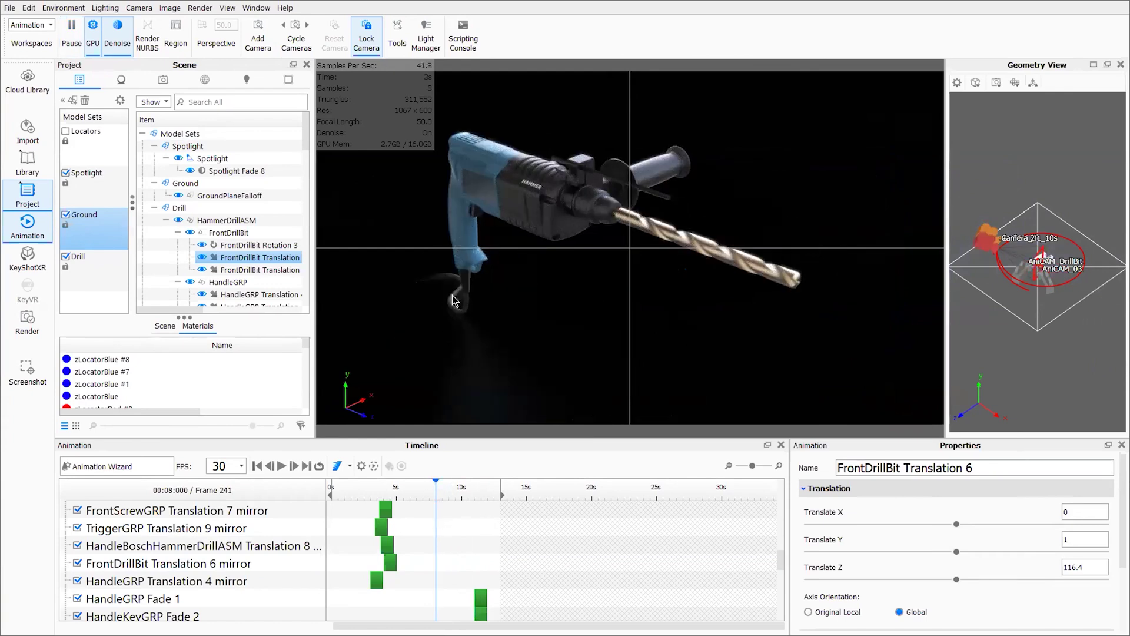
Examine the power cord material's properties, labels and textures, including the Color Gradient settings of its opacity map.
double_click(452, 302)
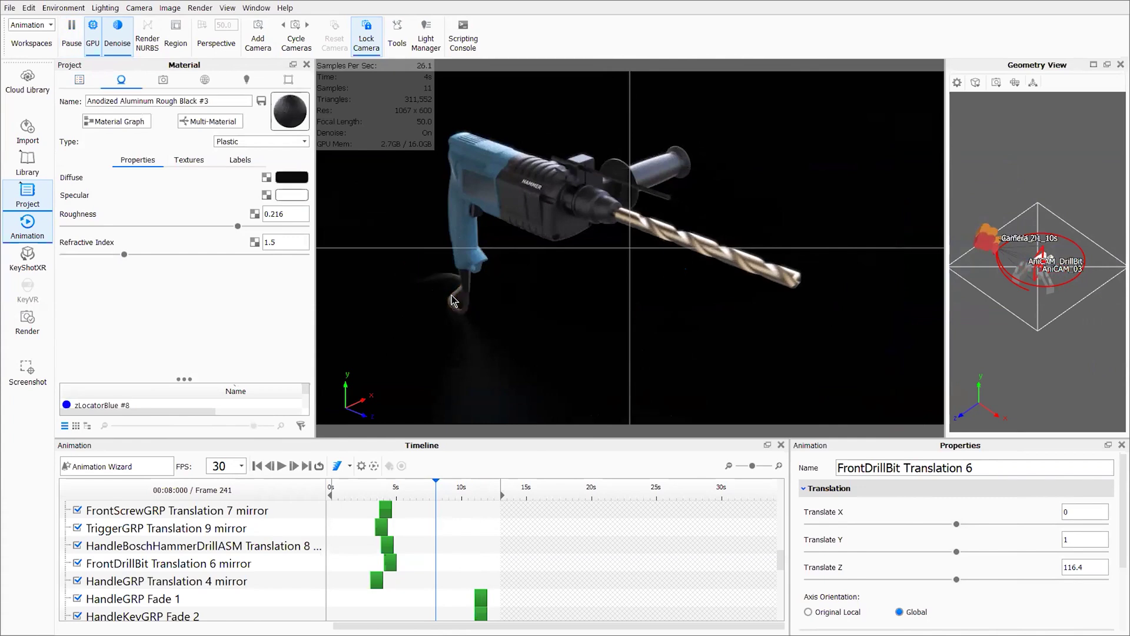
click(230, 160)
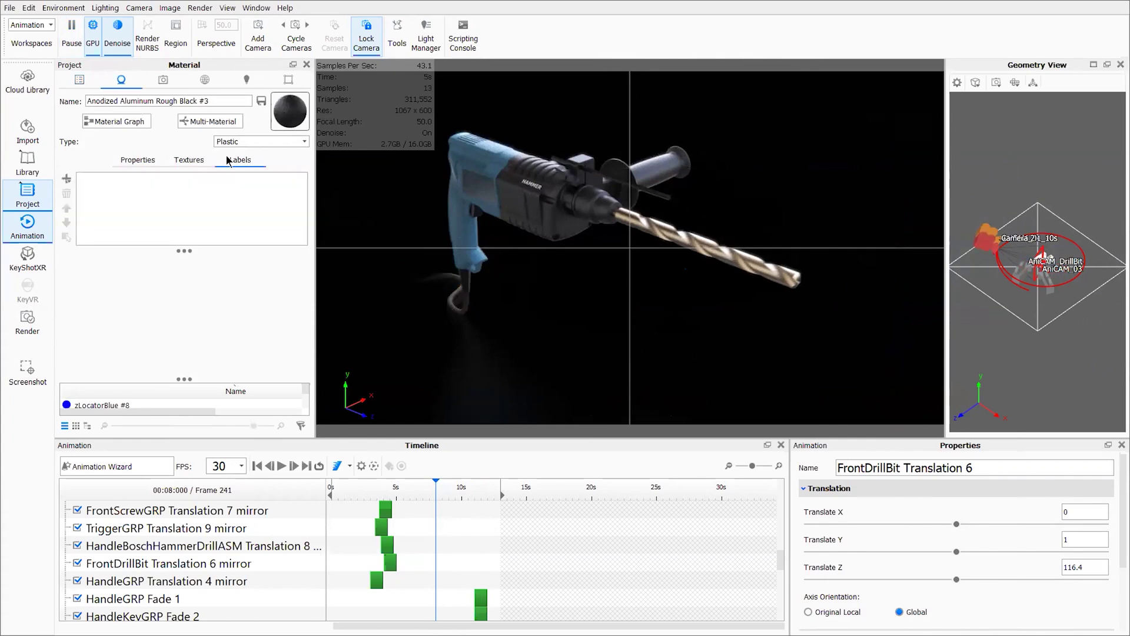
double_click(446, 276)
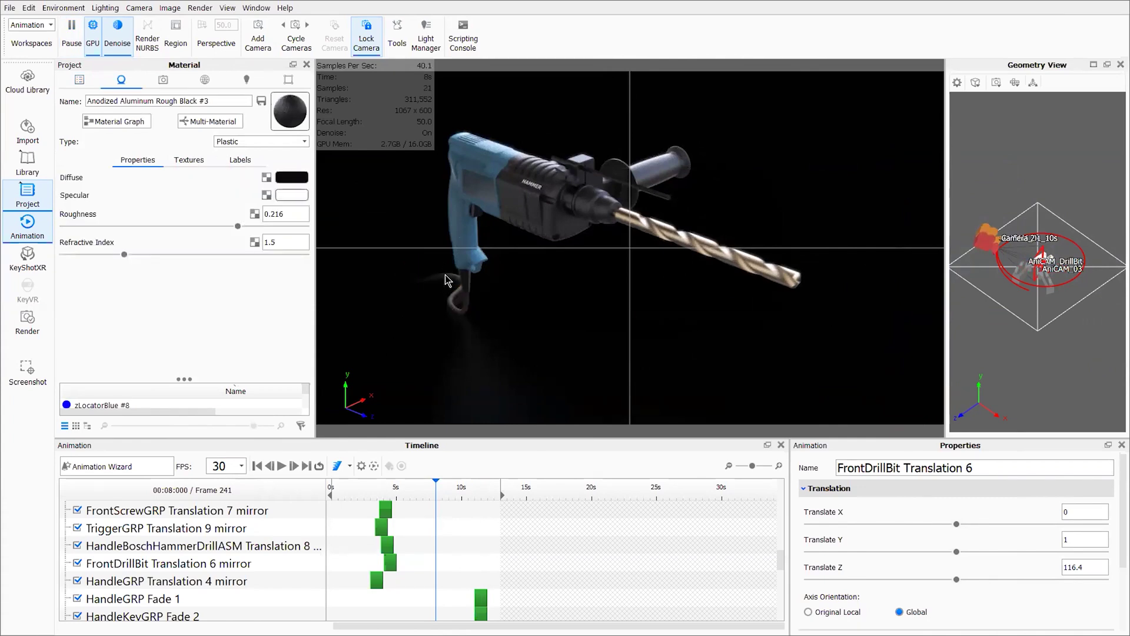
right_click(446, 275)
mouse_move(471, 281)
click(553, 281)
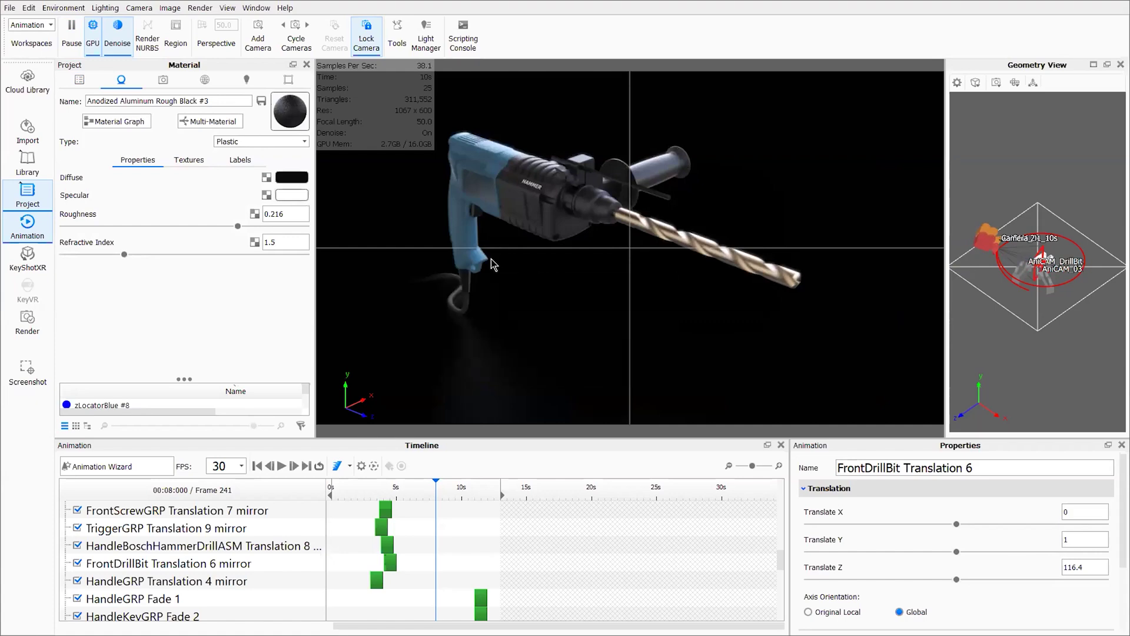
click(238, 161)
click(188, 160)
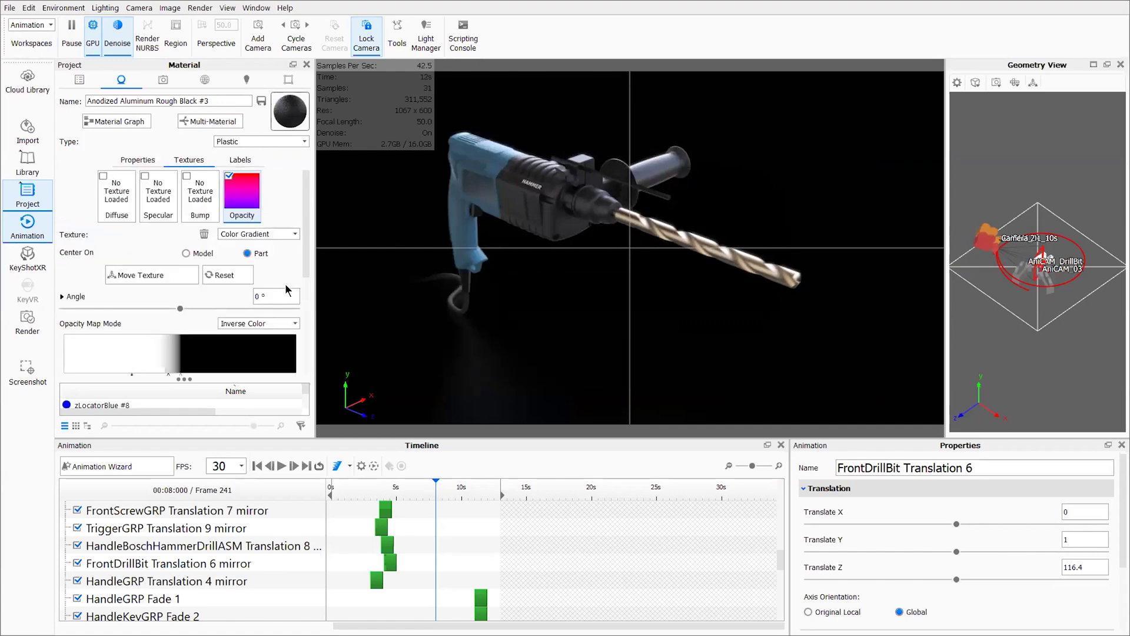
drag(307, 218, 308, 247)
scroll(306, 259, down, 3)
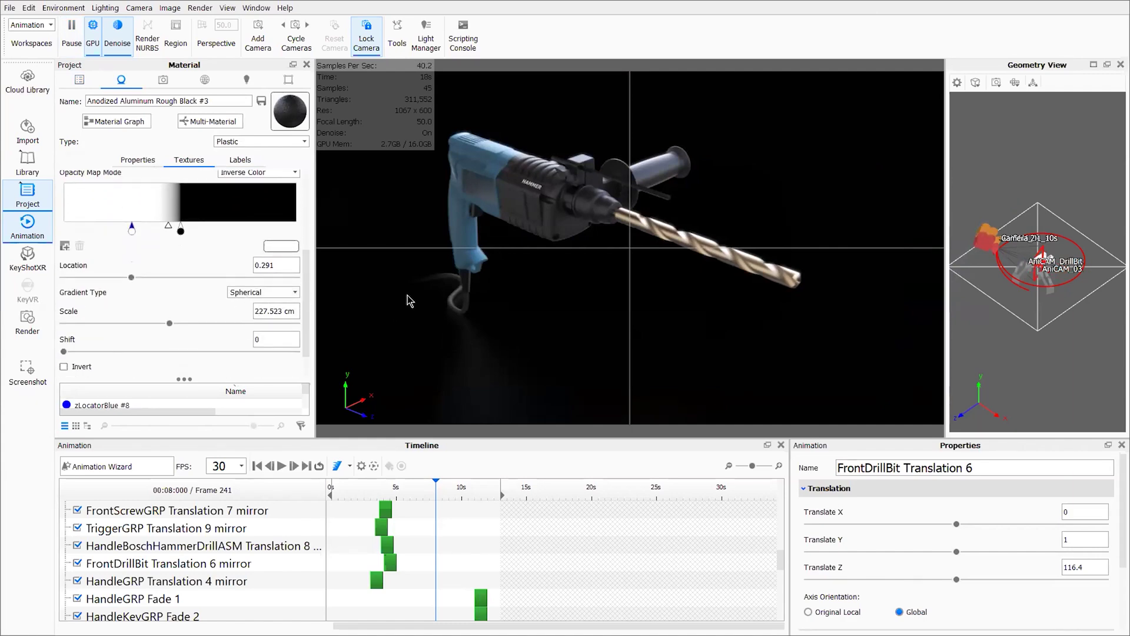
drag(308, 251, 306, 179)
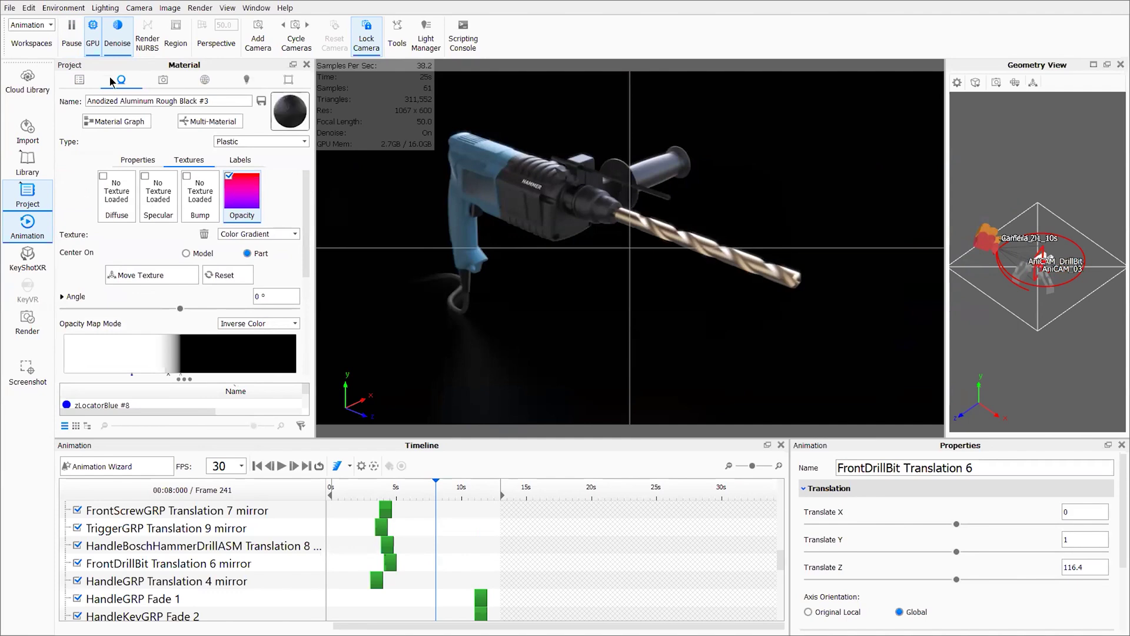
Collapse and select the HammerDrillASM group in the scene tree and show its position values.
click(79, 79)
scroll(174, 161, up, 5)
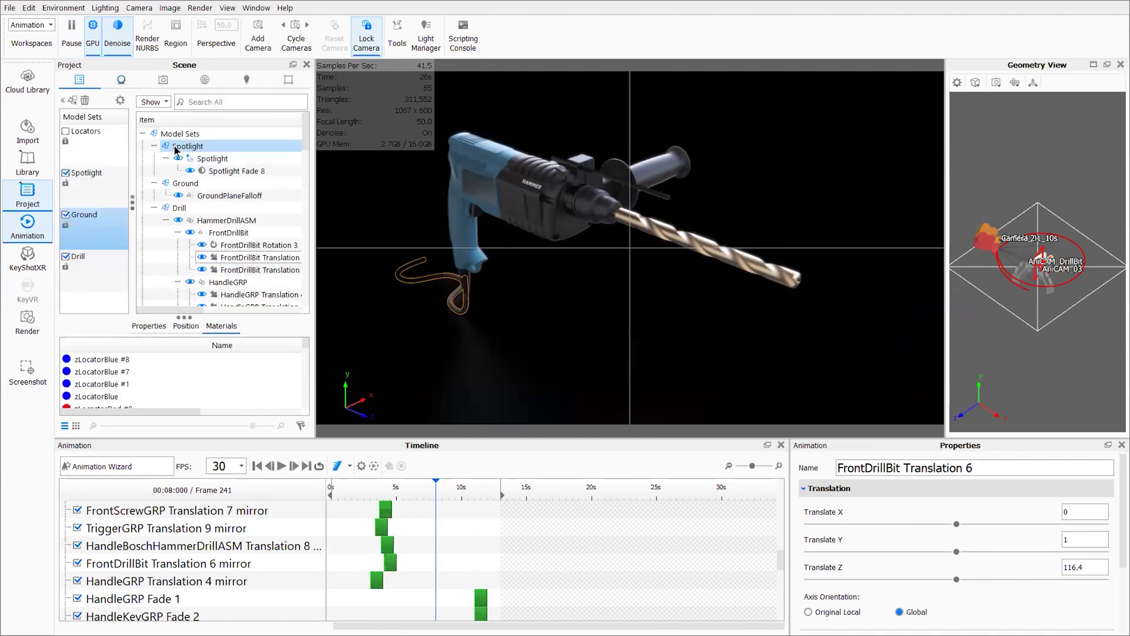
click(165, 220)
click(213, 222)
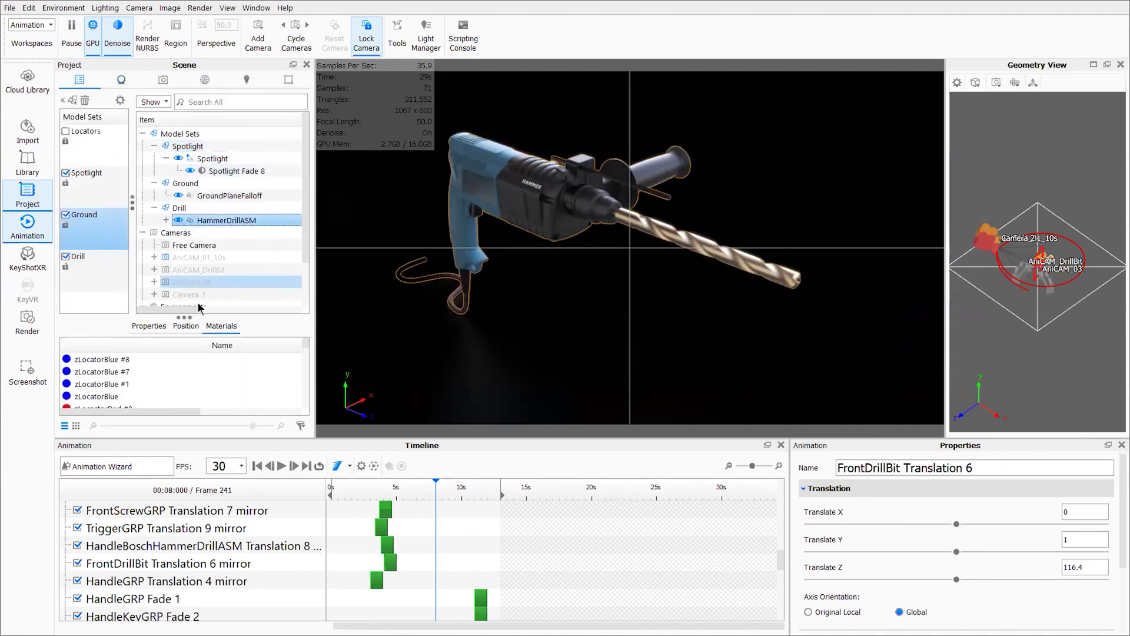
click(185, 325)
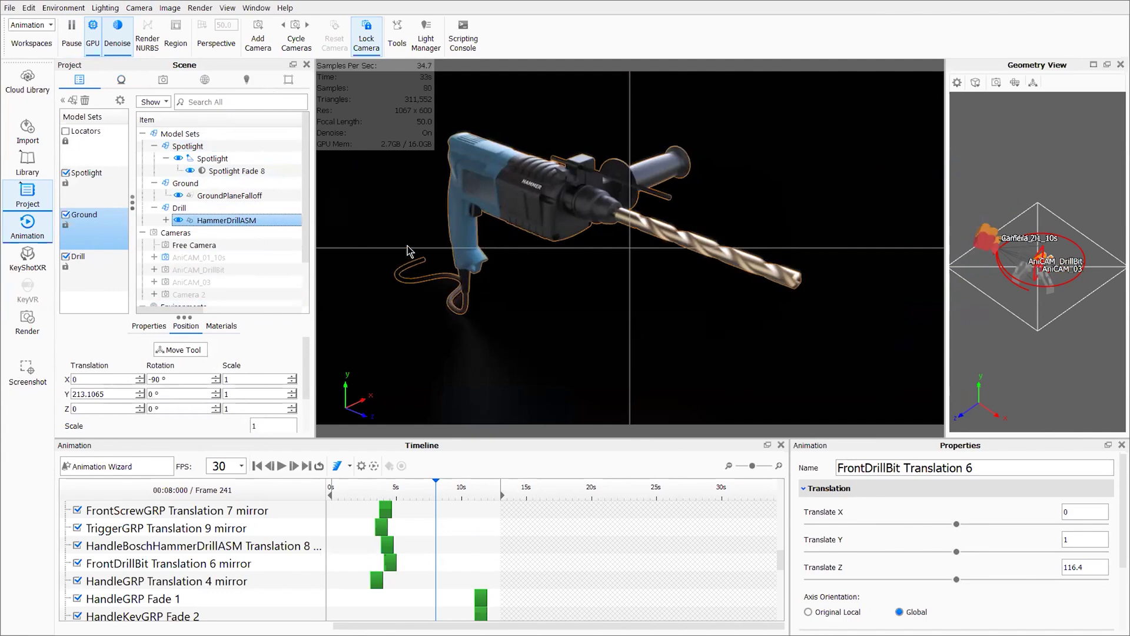
Reposition the cord material's opacity gradient with the Move Texture tool and accept the placement.
click(124, 80)
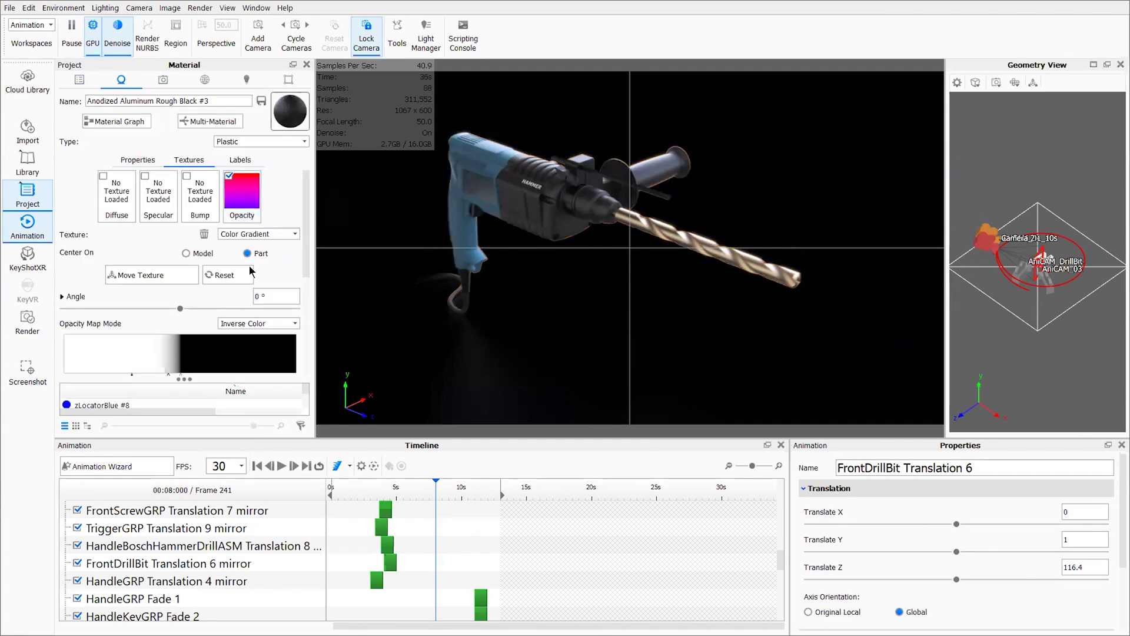
scroll(218, 288, down, 2)
scroll(226, 348, down, 2)
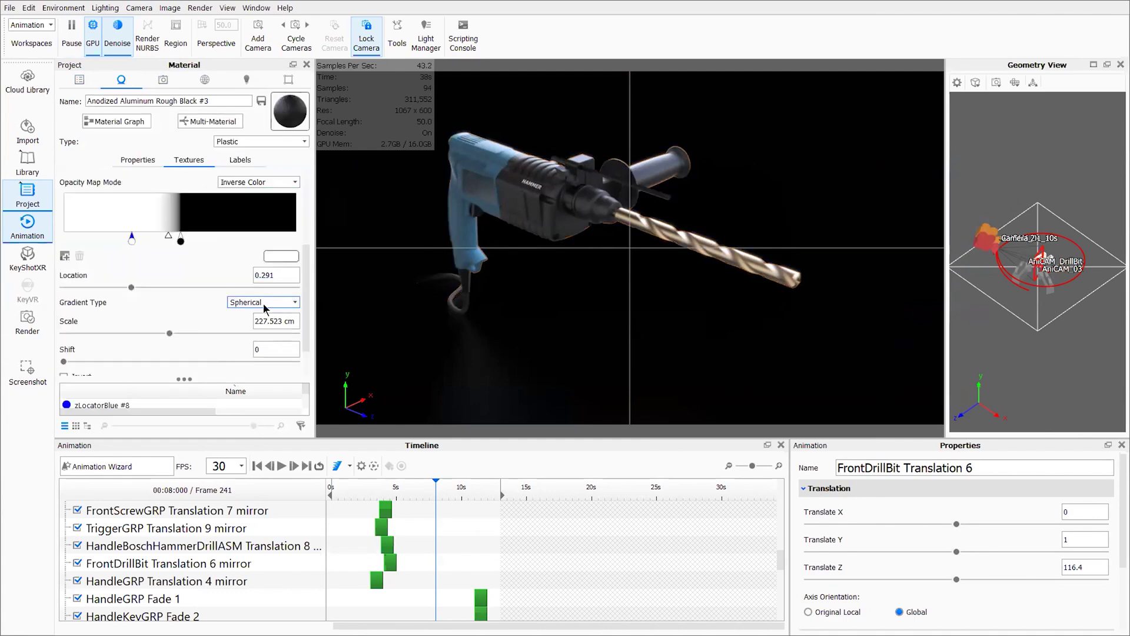
scroll(200, 300, up, 3)
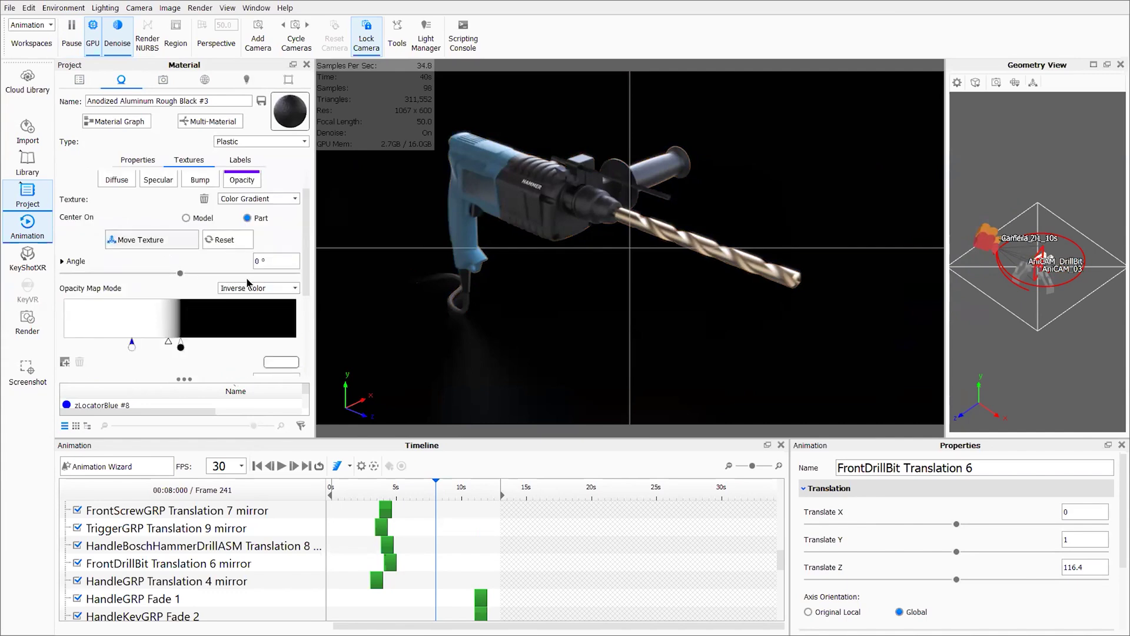
click(151, 239)
mouse_move(456, 271)
mouse_down()
mouse_move(567, 343)
mouse_move(436, 280)
mouse_move(446, 289)
mouse_up()
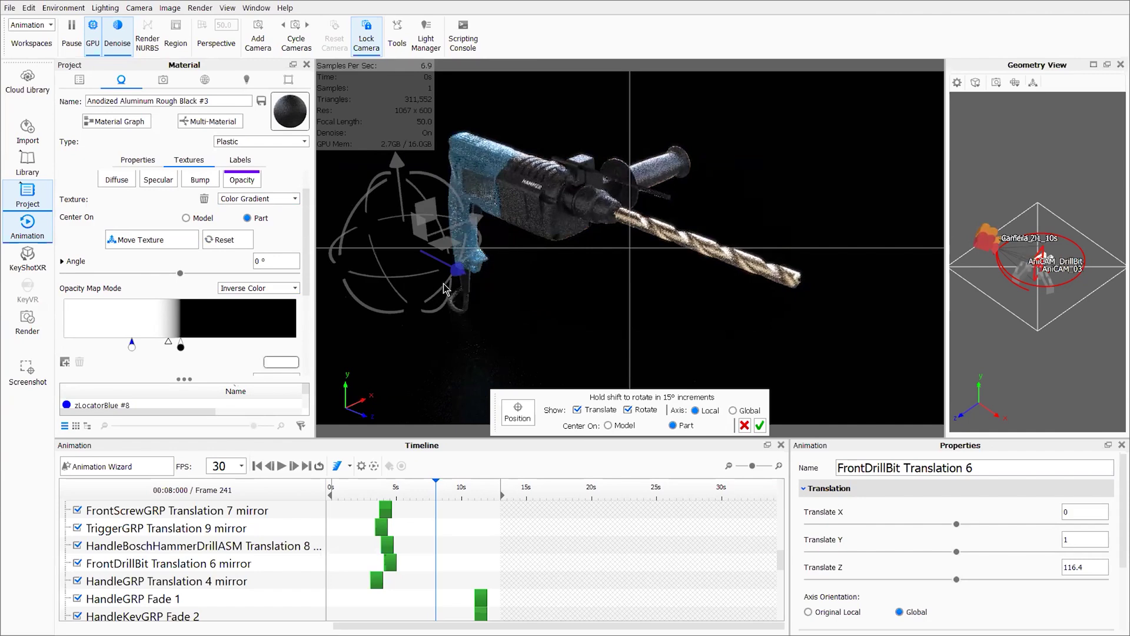
click(759, 425)
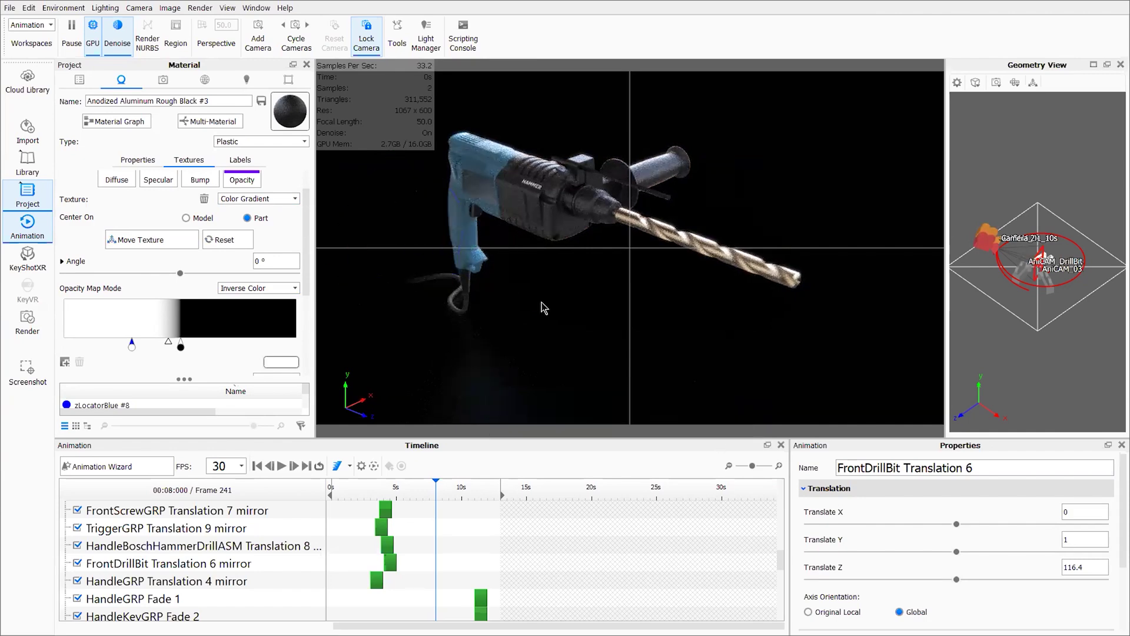
Inspect the GroundPlaneFalloff position and its material's opacity Color Gradient and ground properties.
click(79, 79)
click(280, 219)
double_click(240, 195)
click(189, 160)
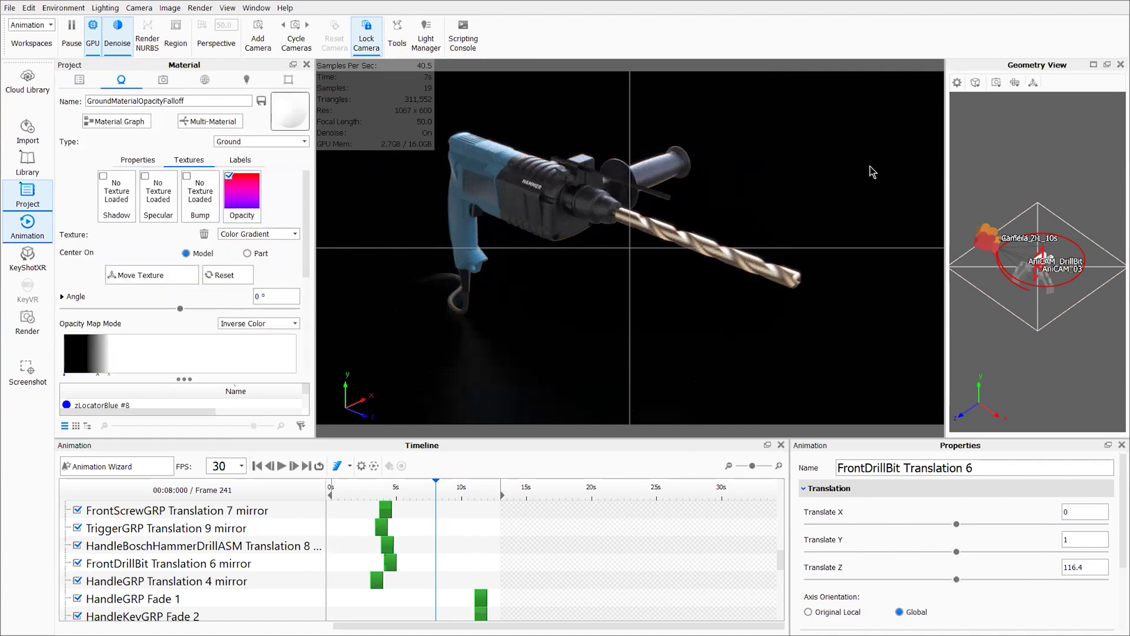
click(79, 79)
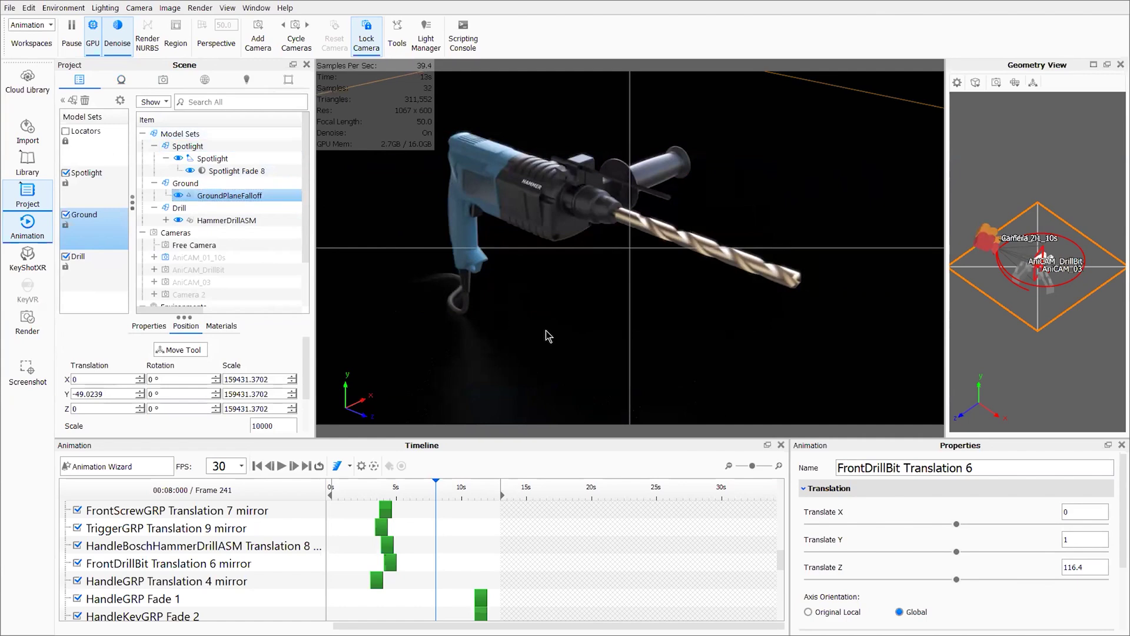
double_click(576, 254)
click(189, 160)
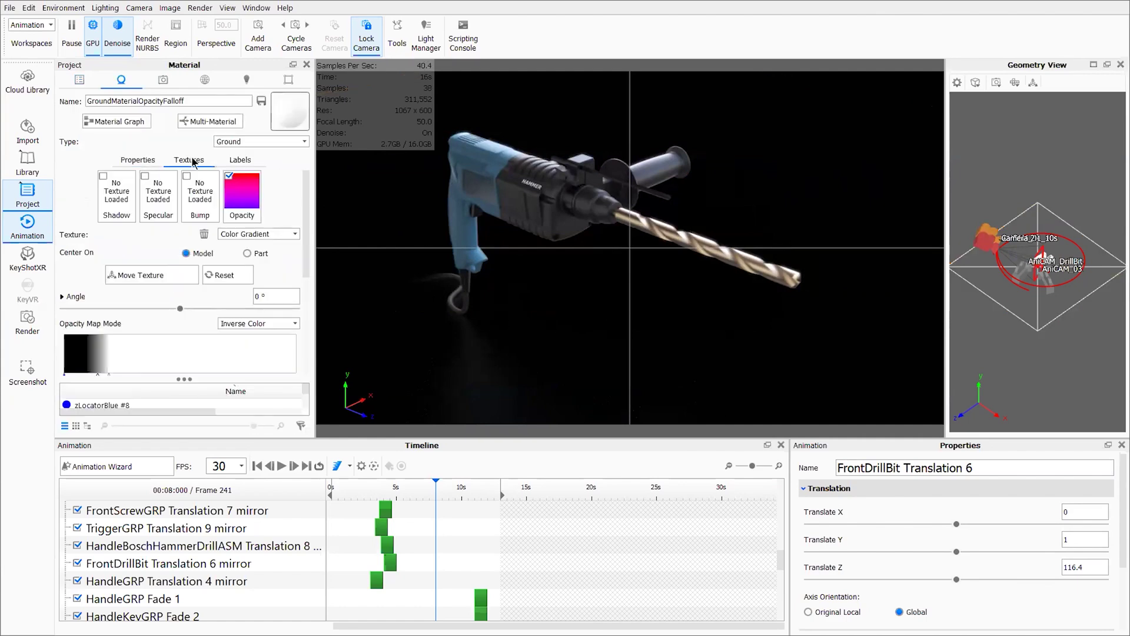
click(148, 160)
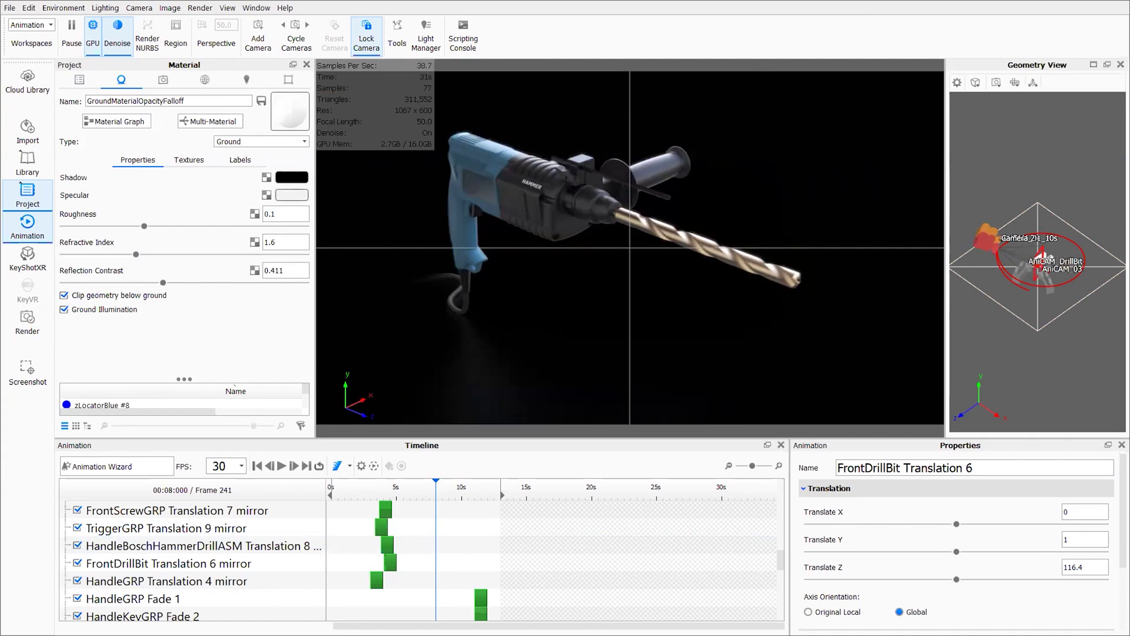
Move the playhead to 11.033 seconds in the AniCAM_01_10s view, add a new camera there, and compare it with Camera 2.
click(160, 79)
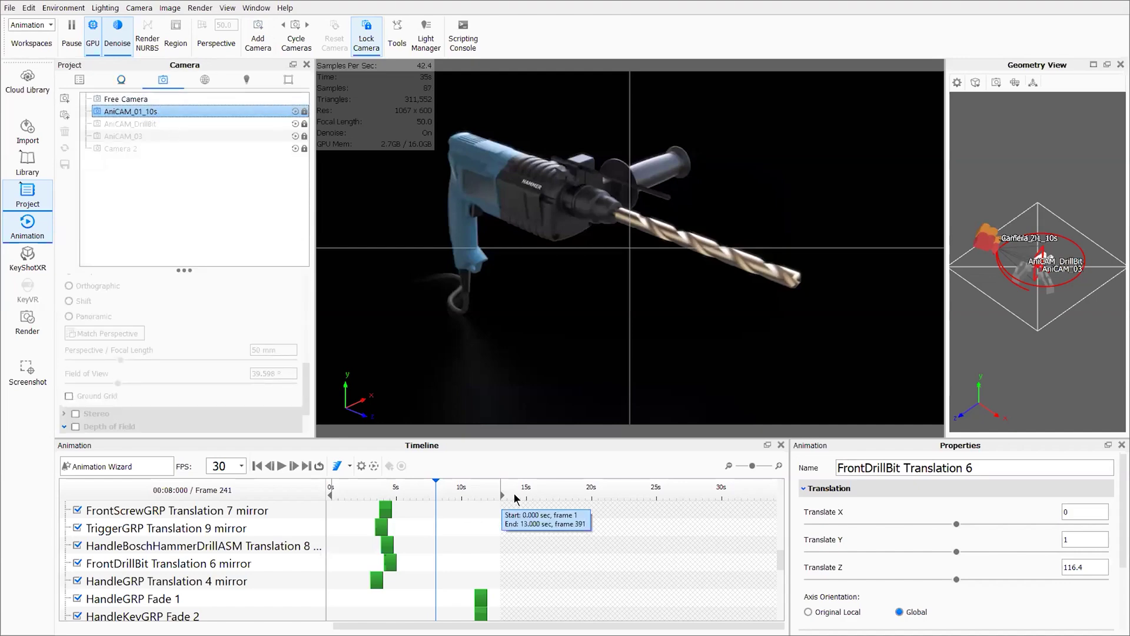
drag(437, 491, 475, 505)
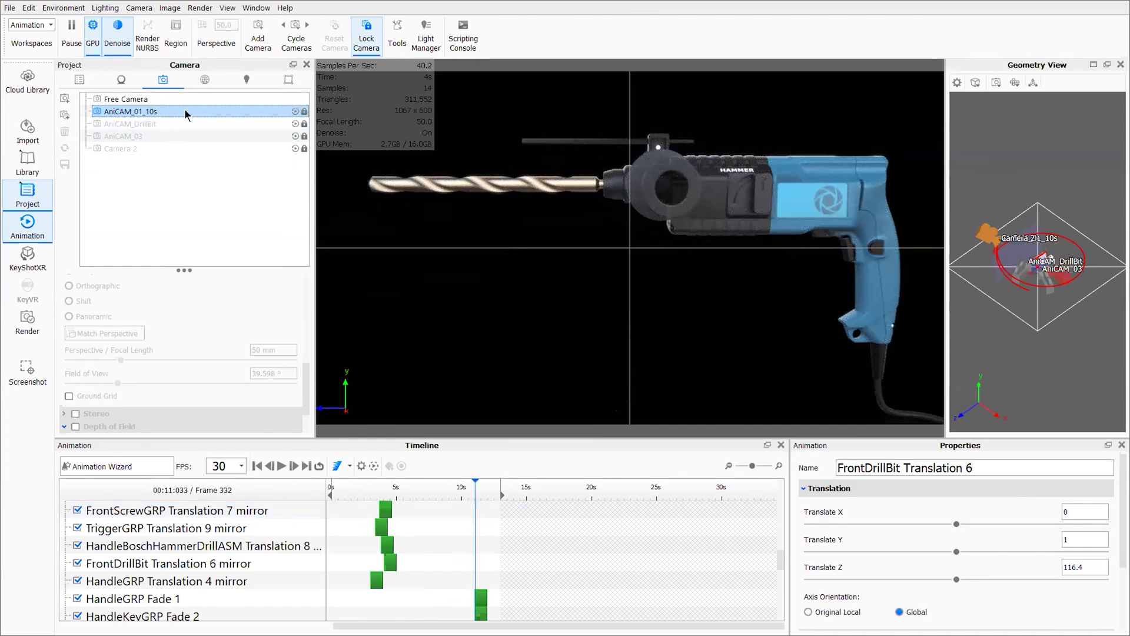
click(64, 98)
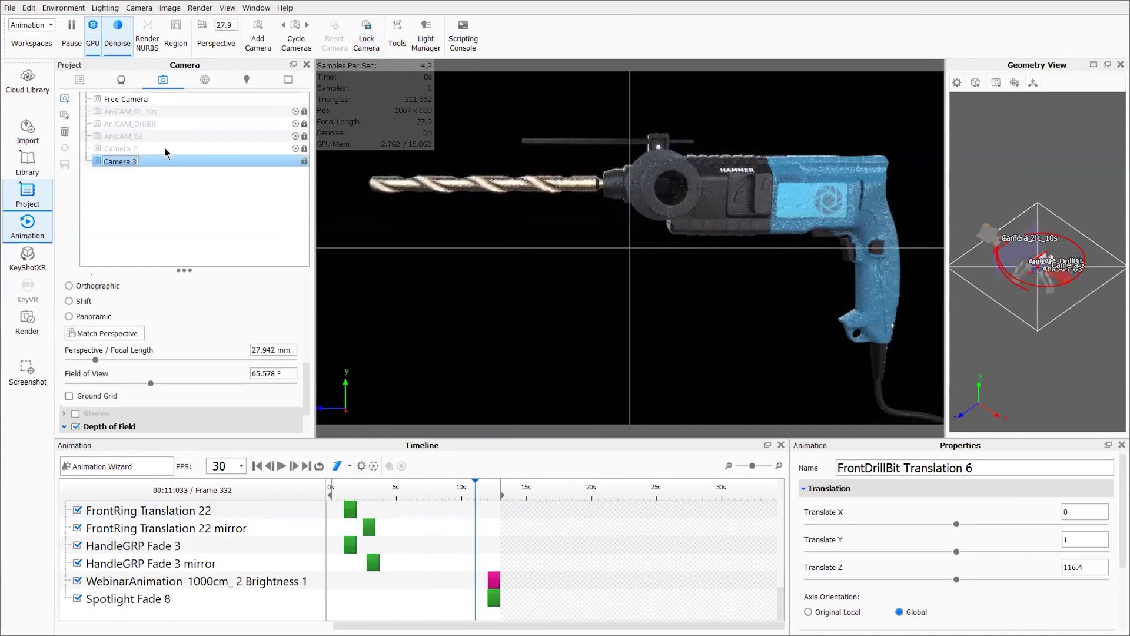
click(172, 148)
click(171, 161)
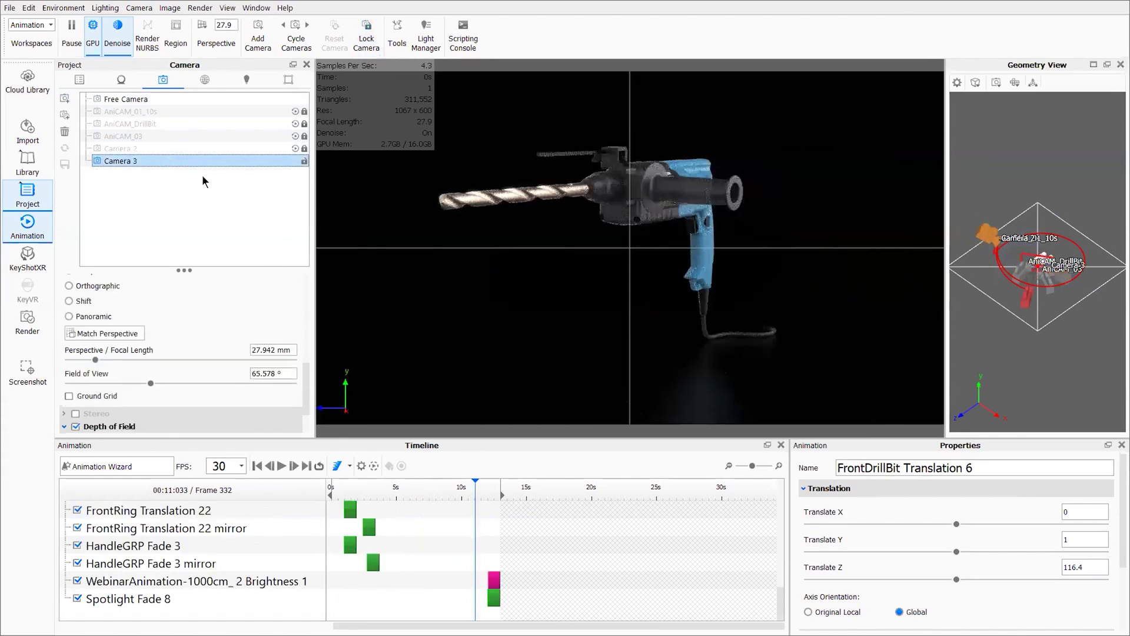
Add an Orbit animation to the newly created camera.
right_click(156, 167)
mouse_move(188, 168)
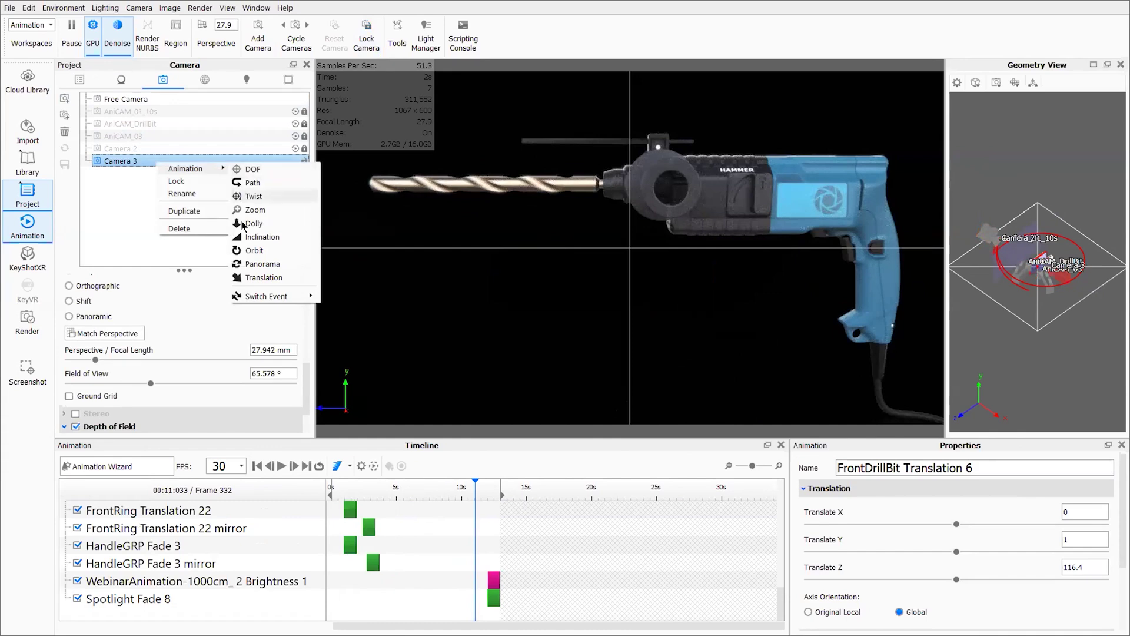
click(255, 250)
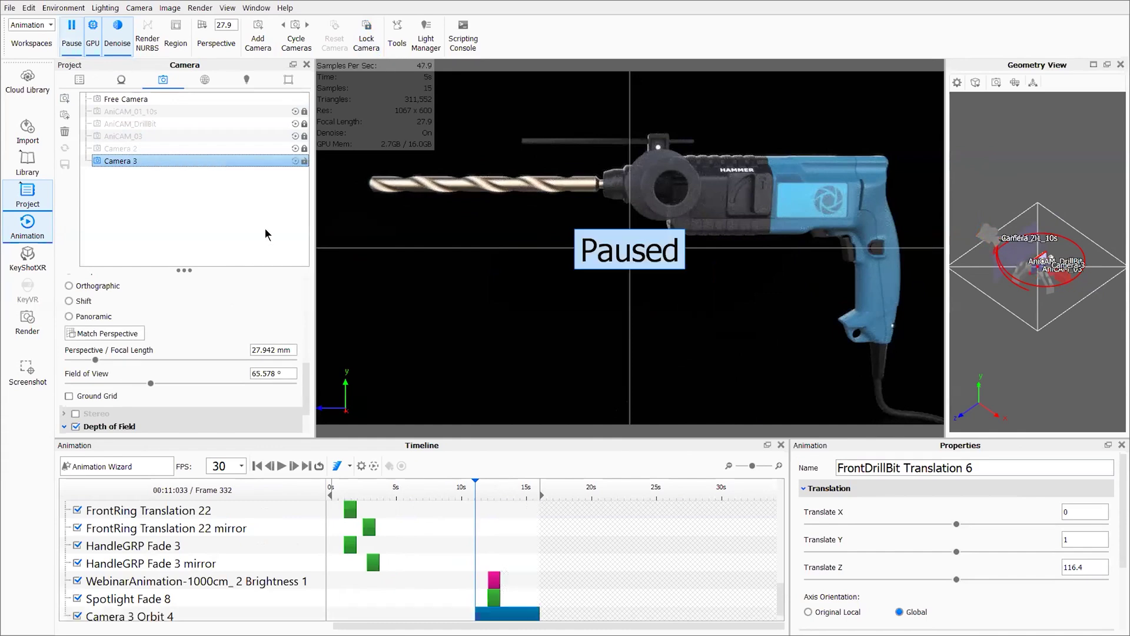
Switch between AniCAM_01_10s and Camera 3 to compare them, and preview Camera 3's orbit at 12.1 seconds.
click(154, 112)
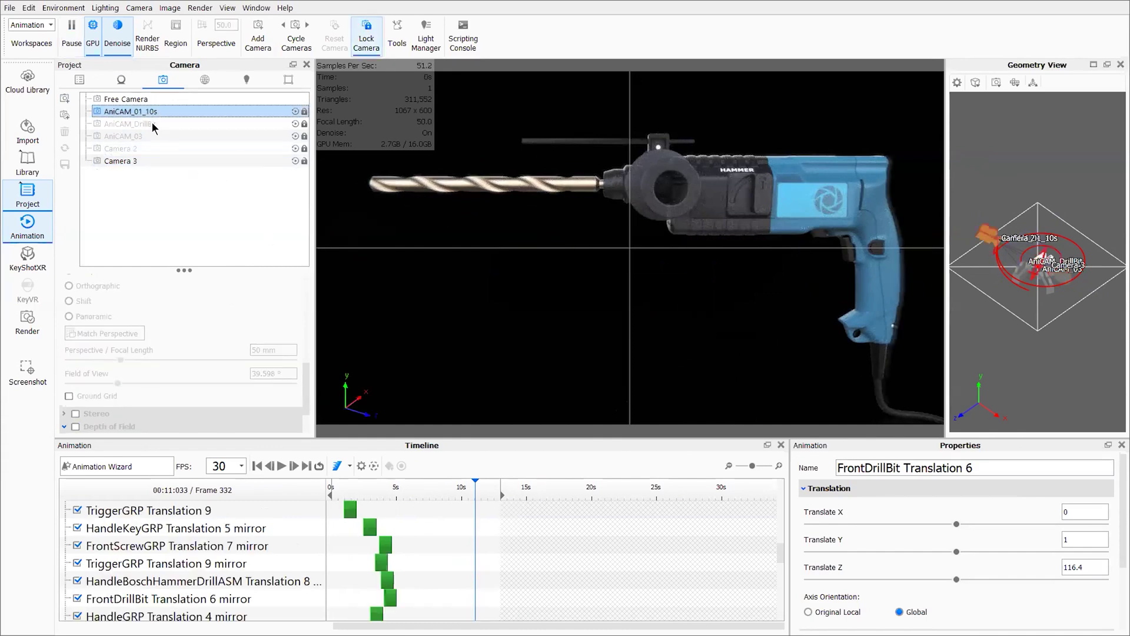
click(144, 161)
click(160, 111)
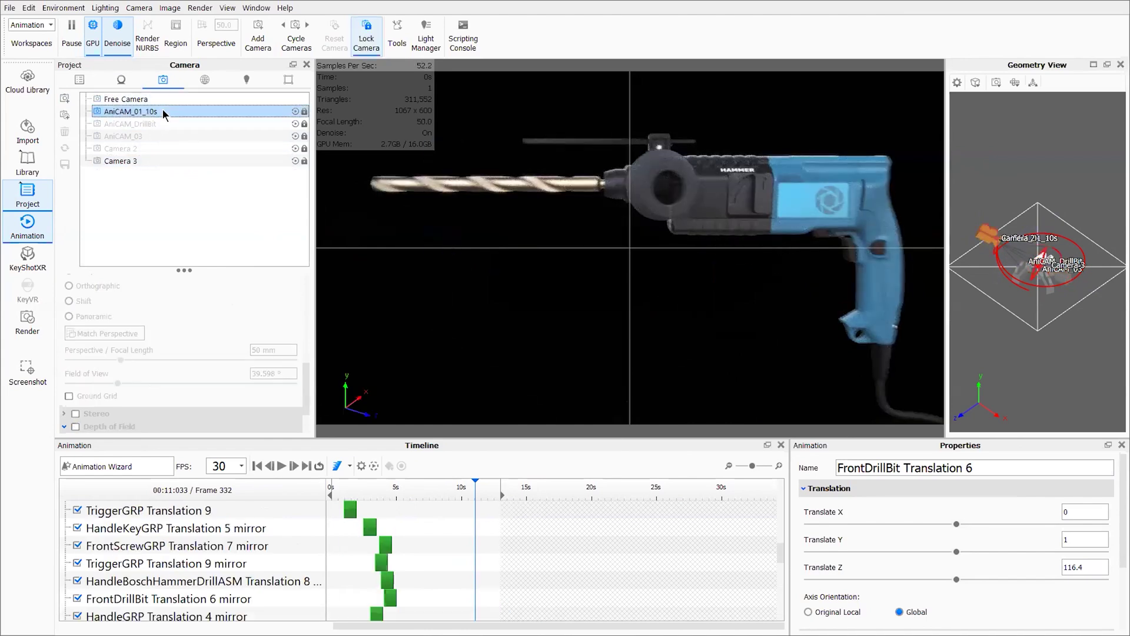
click(152, 161)
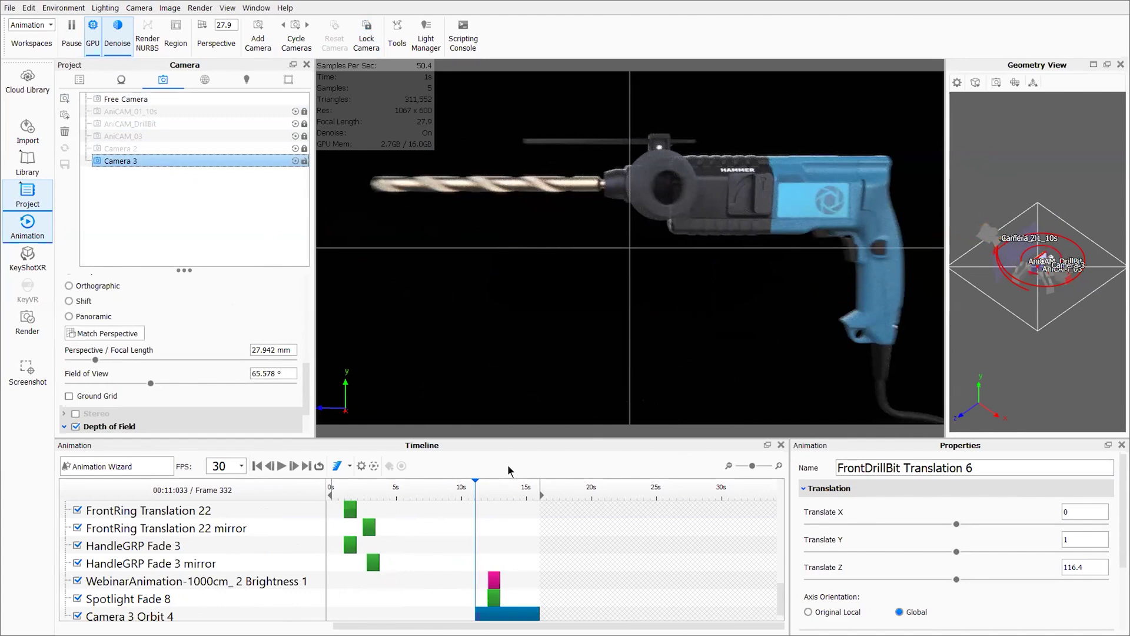
click(490, 494)
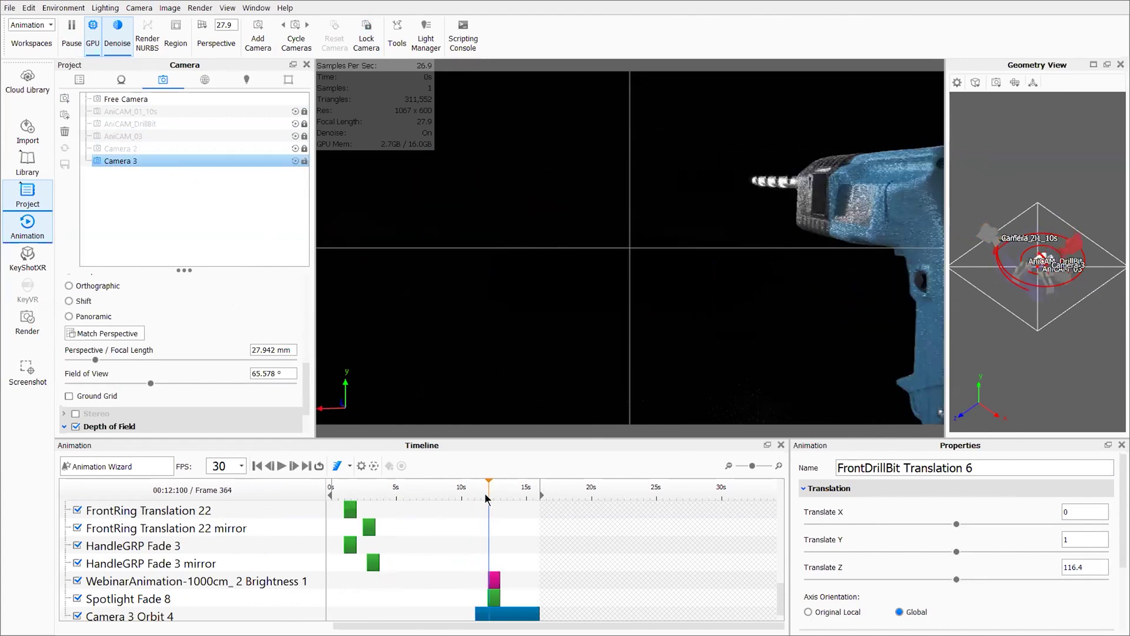
Delete Camera 3, return to the AniCAM_01_10s view and move the playhead to 0.9 seconds.
click(64, 131)
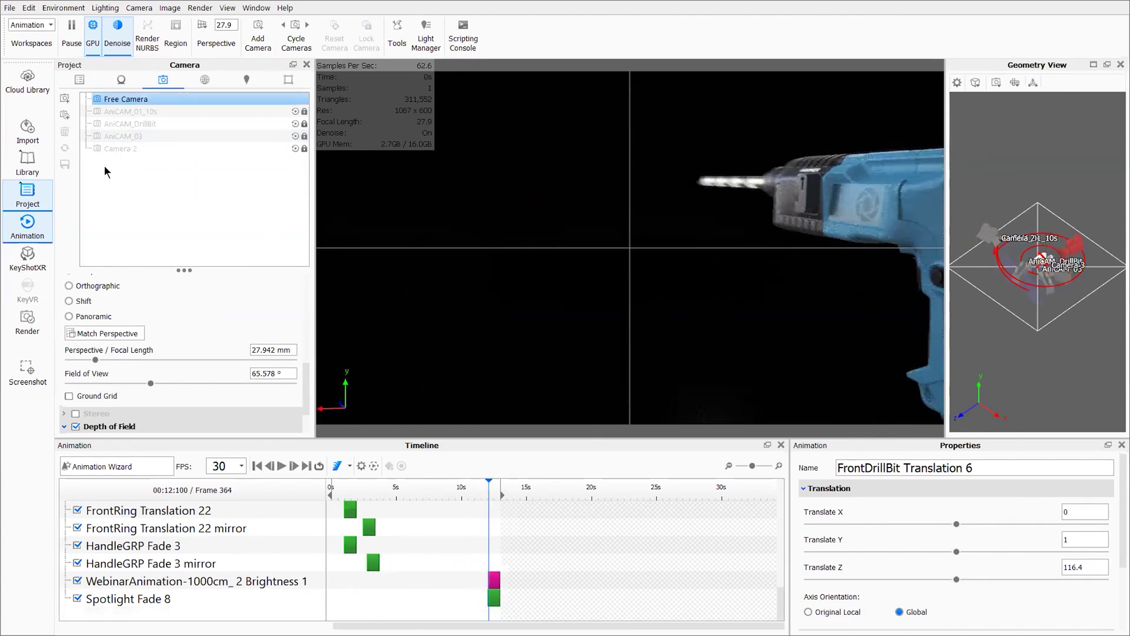
click(155, 113)
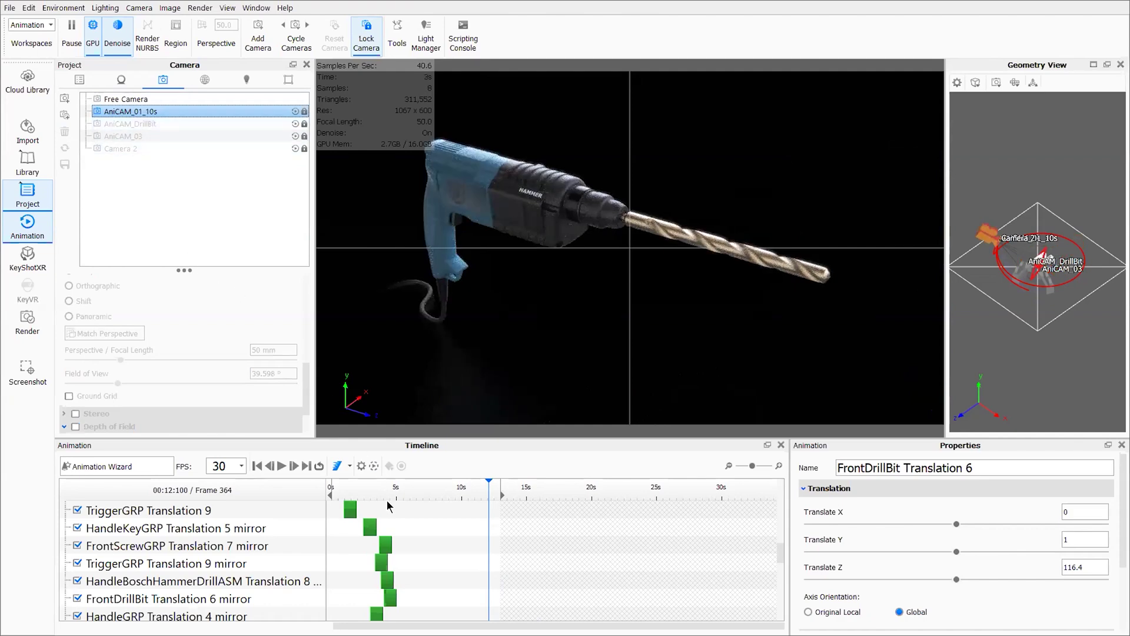
click(358, 491)
mouse_move(358, 491)
mouse_down()
mouse_move(341, 493)
mouse_move(449, 500)
mouse_move(341, 488)
mouse_up()
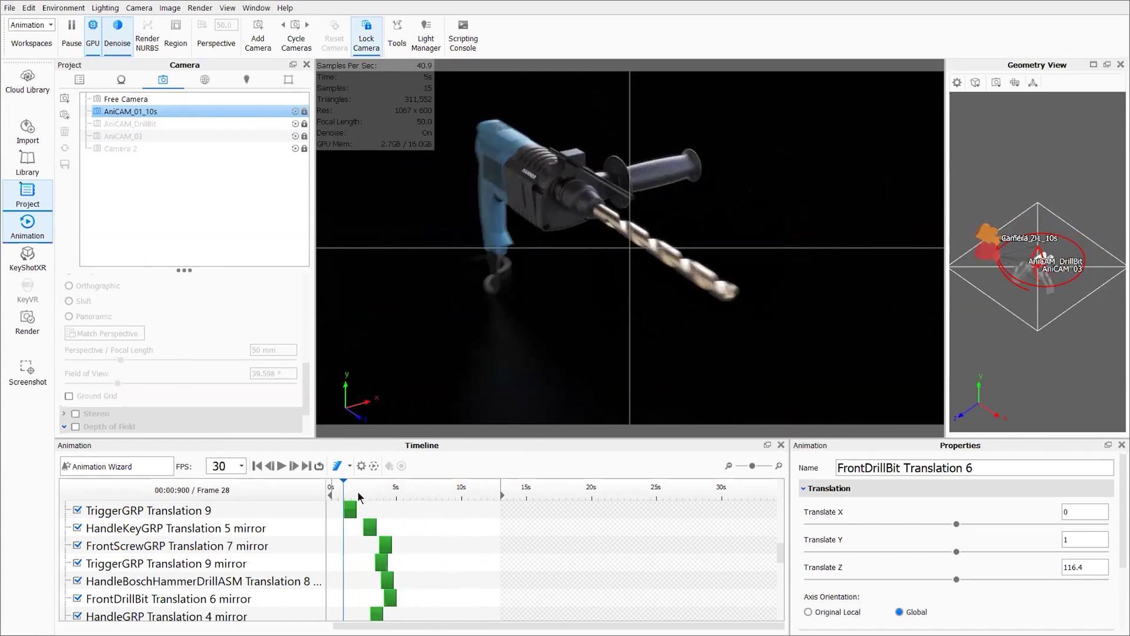
Examine the properties of the HandleGRP Fade 3, Camera 2 Inclination 6 and FrontRing Translation 22 animations.
scroll(265, 529, down, 5)
scroll(274, 531, down, 5)
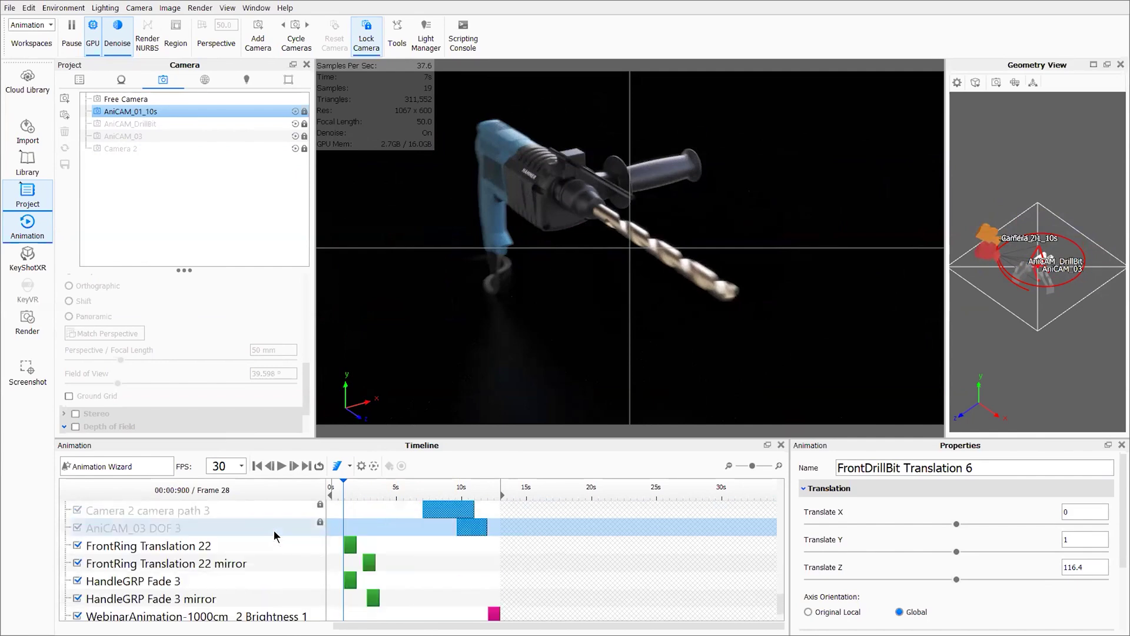
scroll(274, 531, down, 2)
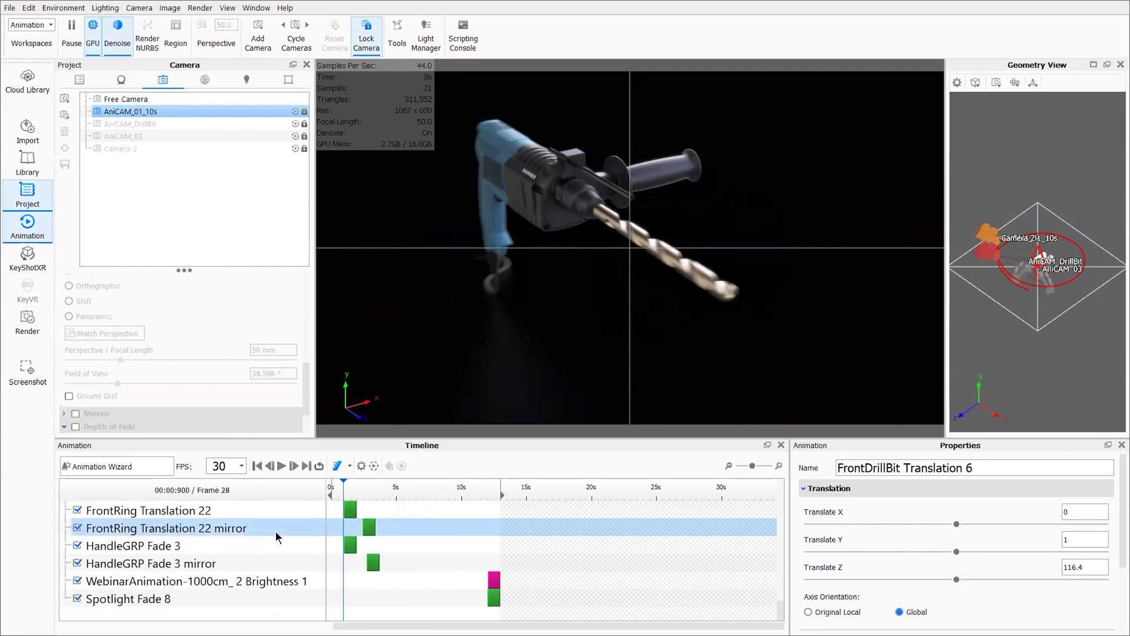
click(250, 546)
scroll(258, 534, up, 3)
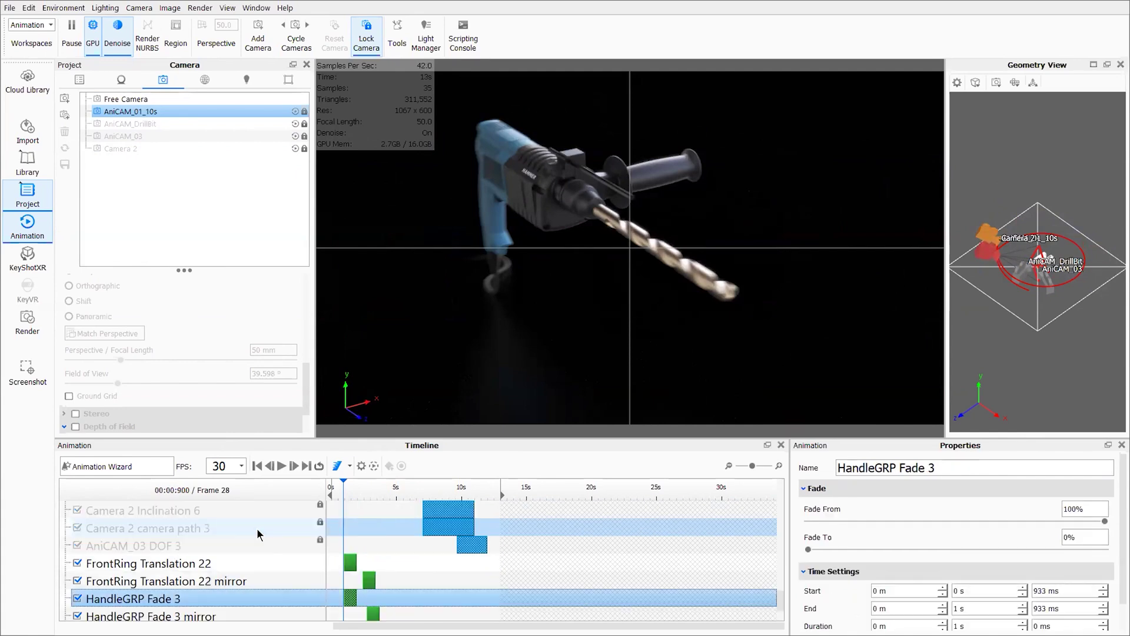
click(258, 530)
click(259, 509)
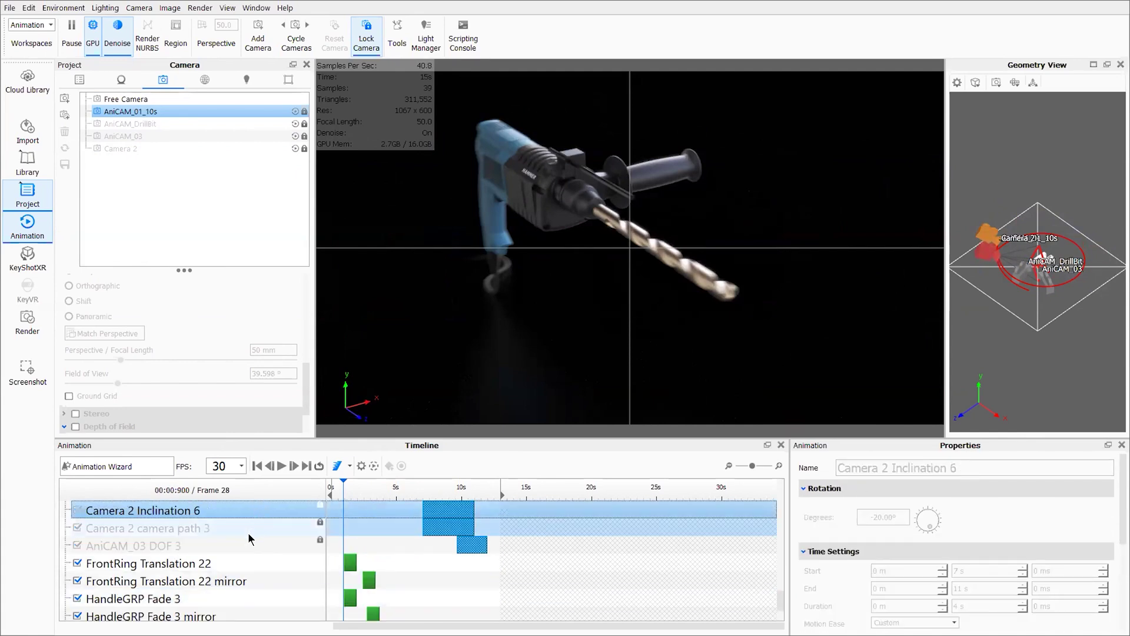
click(238, 565)
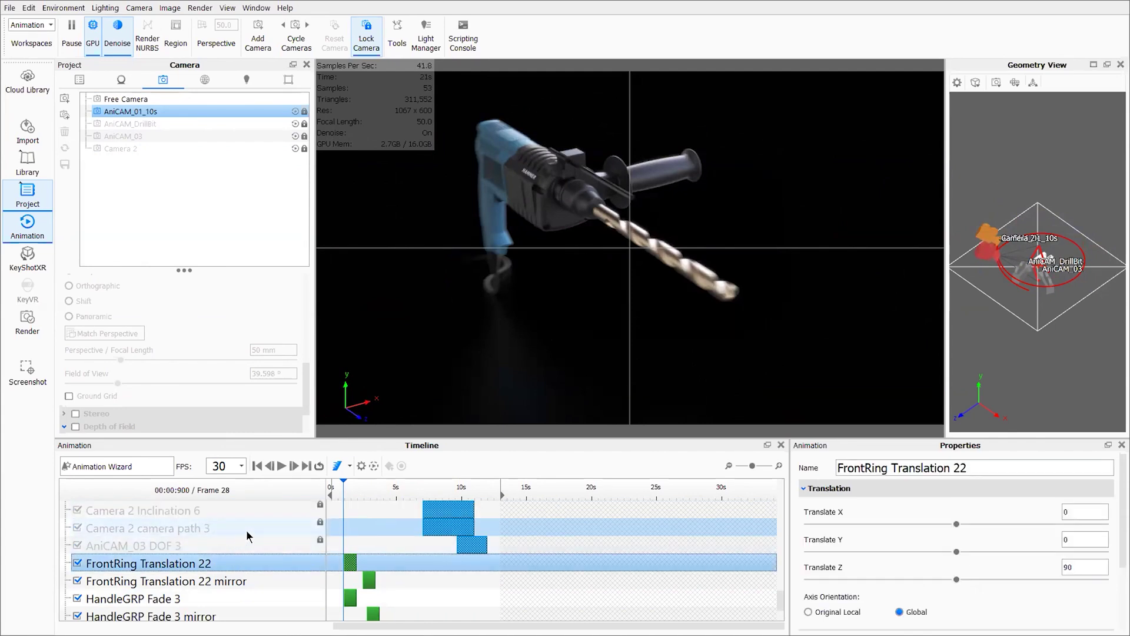
Compare the translation values and time settings of FrontRing Translation 22 and its mirror animation.
scroll(248, 543, down, 1)
click(198, 528)
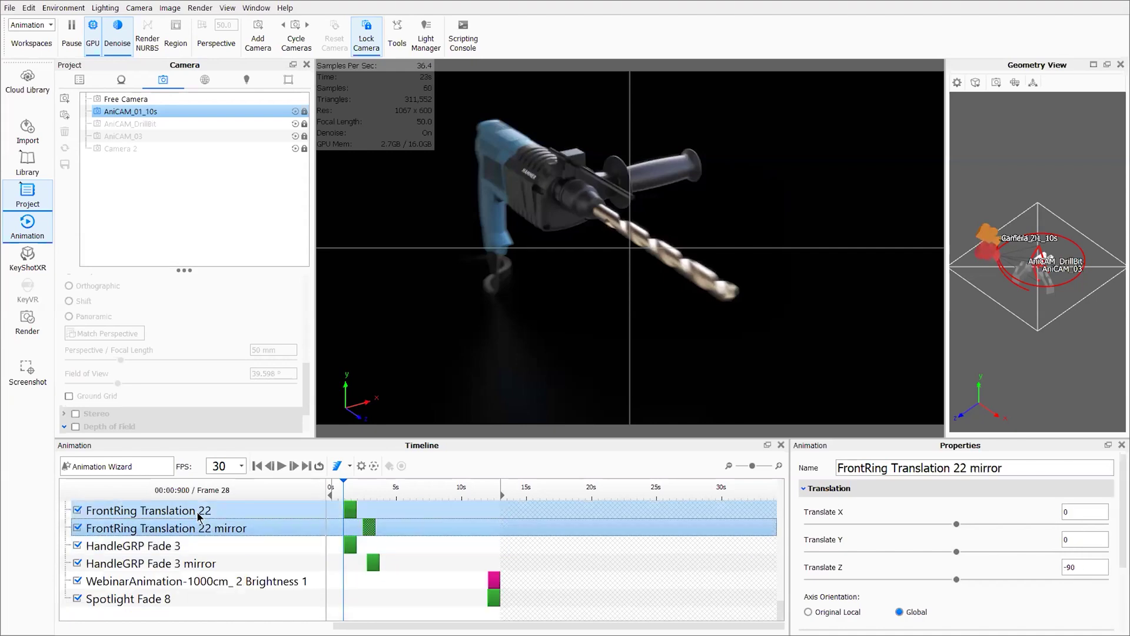
click(198, 512)
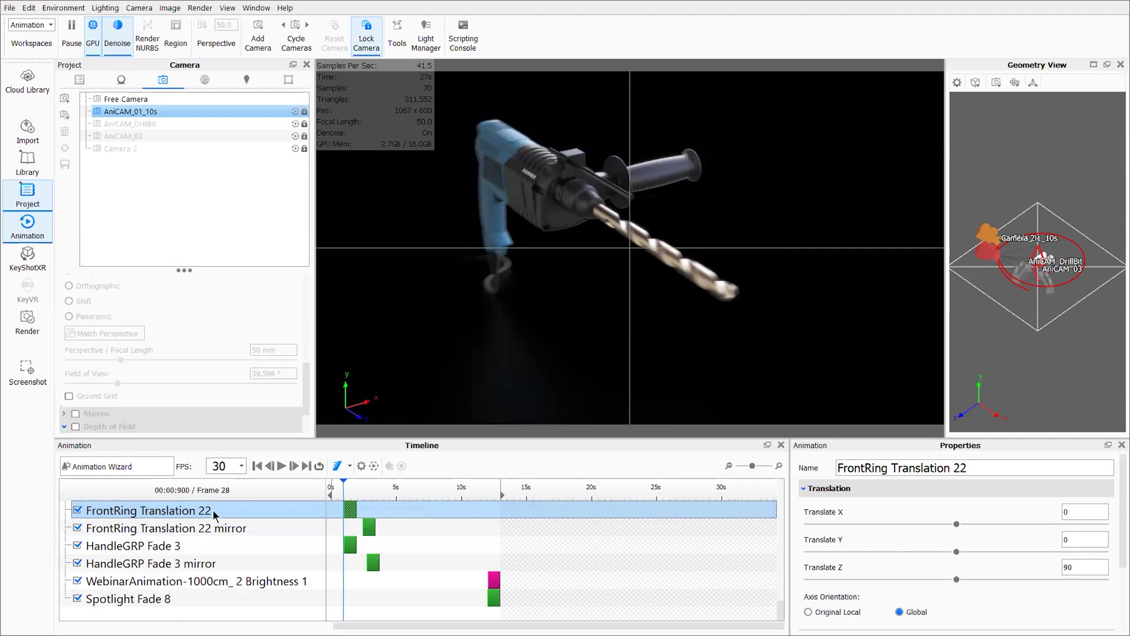
click(260, 525)
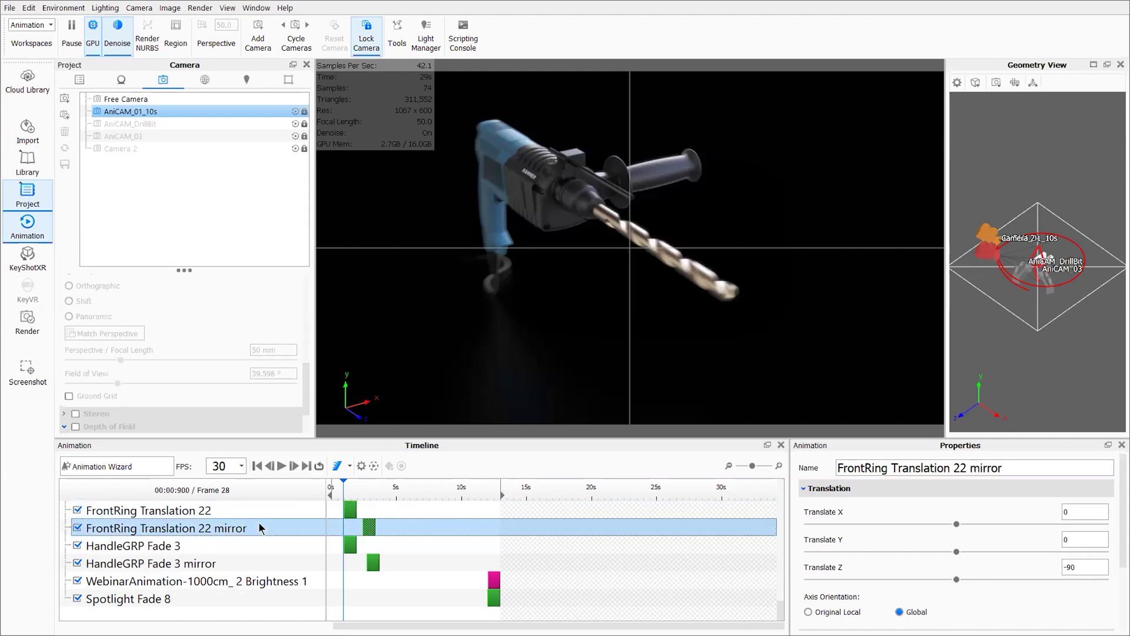
ctrl+click(251, 546)
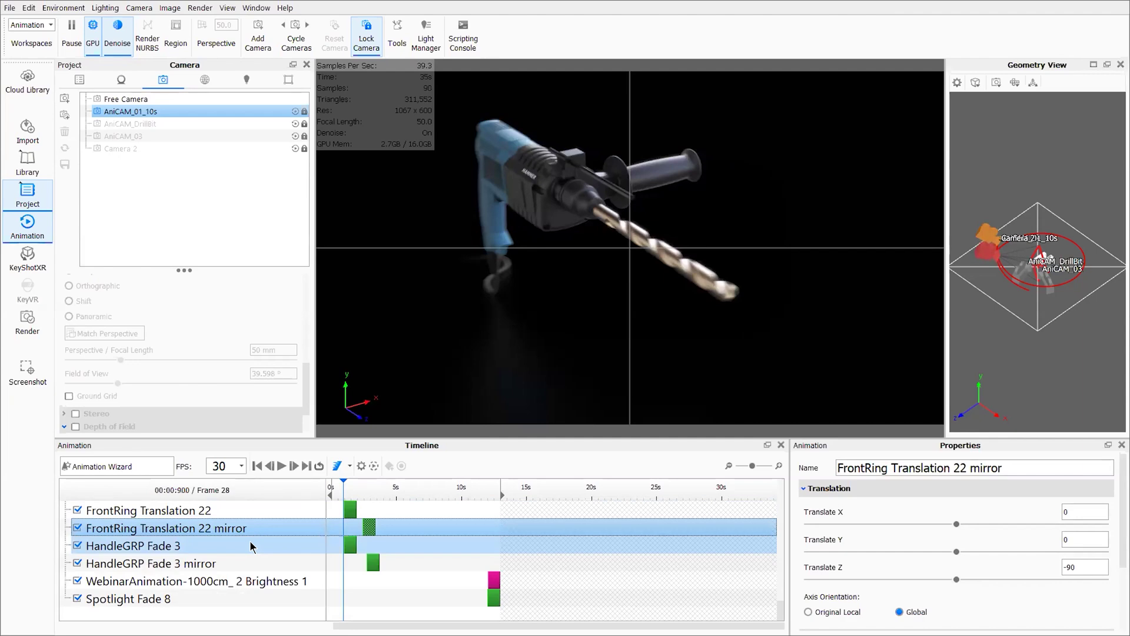
ctrl+click(252, 545)
scroll(900, 548, down, 3)
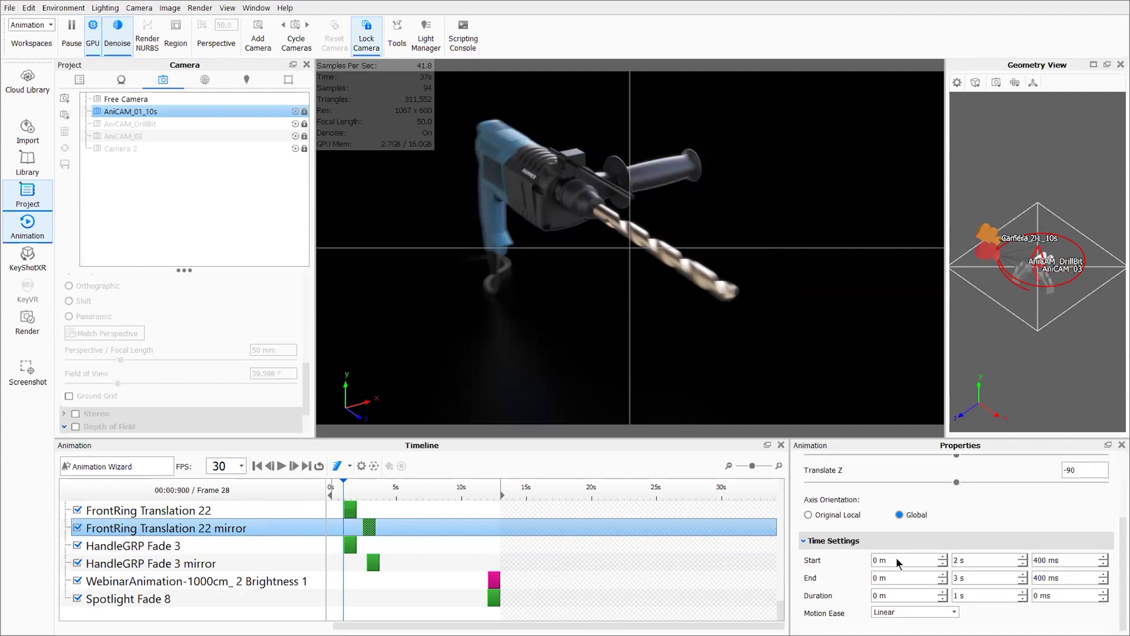
click(238, 510)
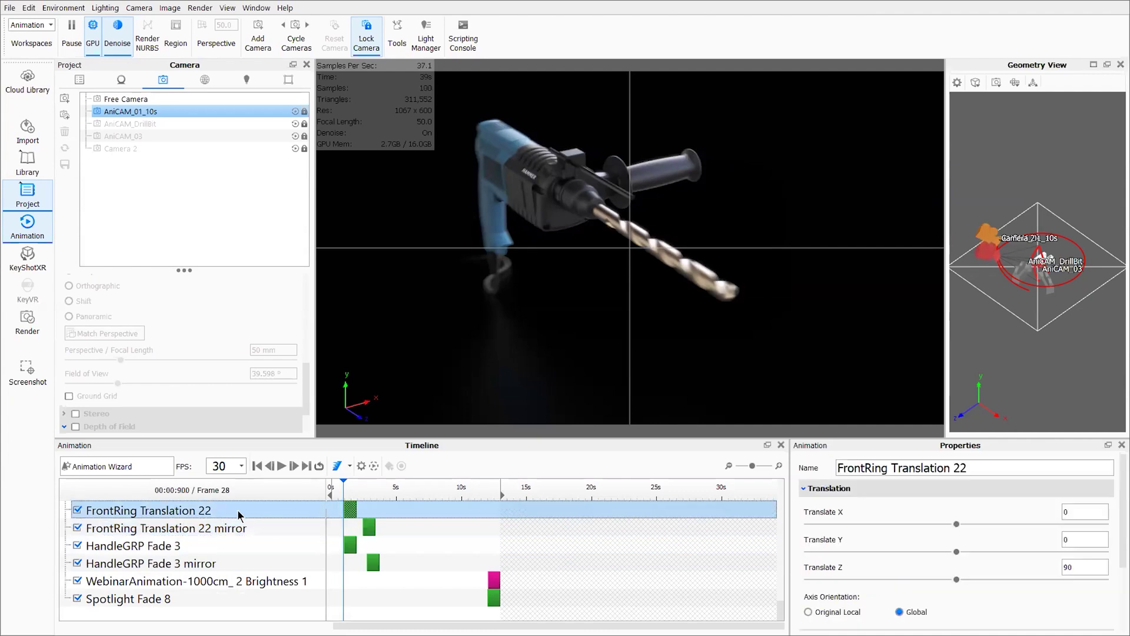
ctrl+click(234, 528)
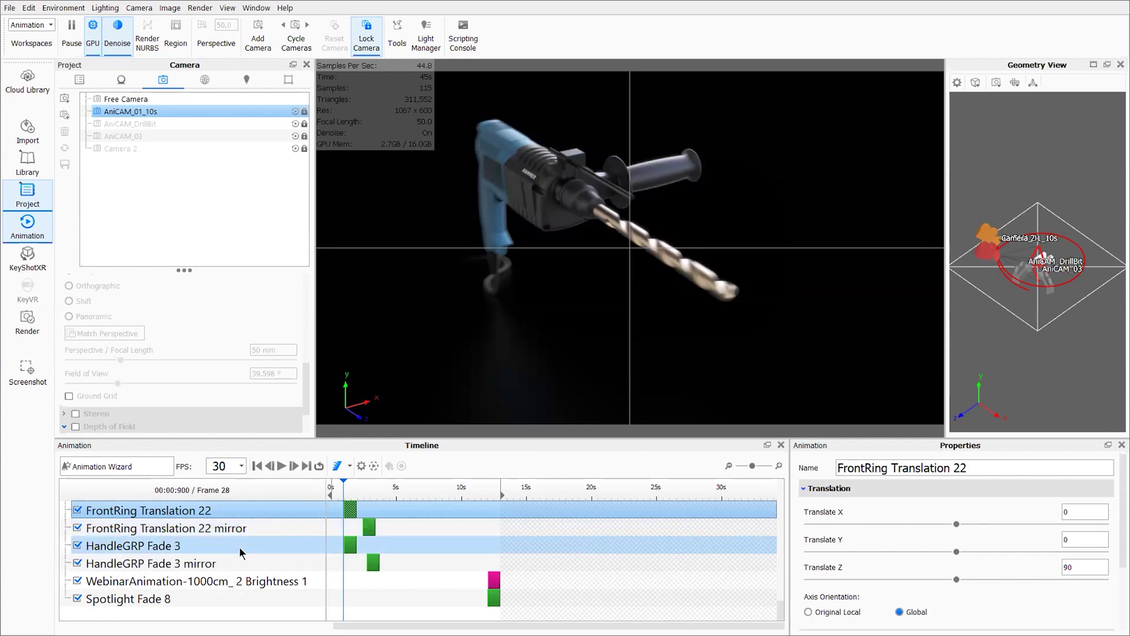
Examine the HandleKeyGRP Fade 2 and HandleKeyGRP Translation 16 animations in the timeline list.
scroll(253, 545, up, 2)
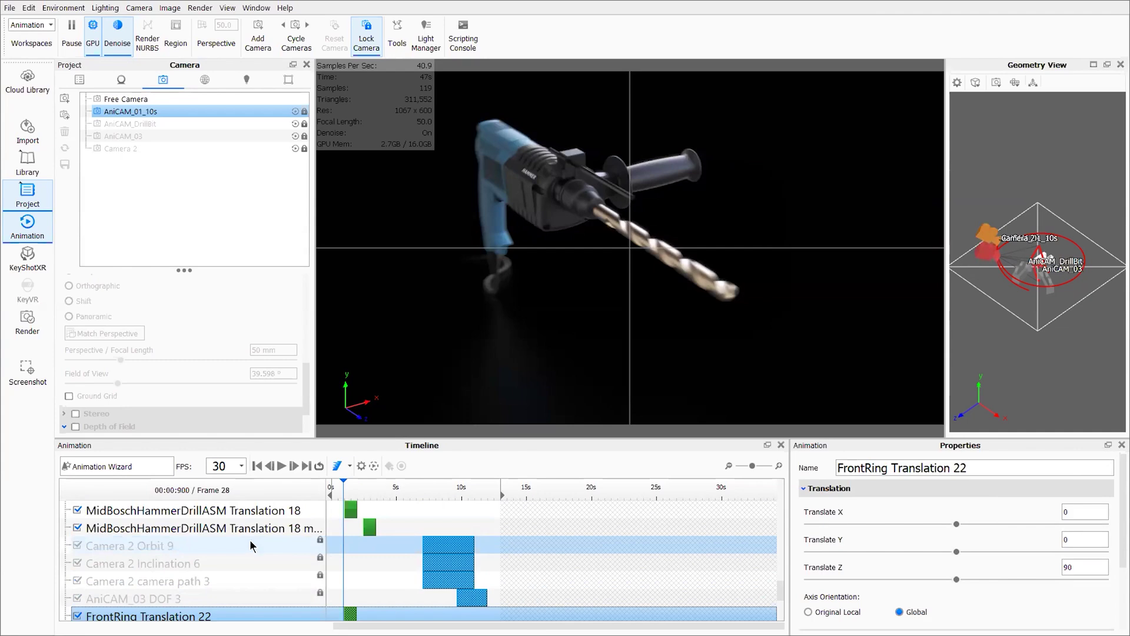
scroll(250, 546, up, 2)
key(Down)
key(Down)
key(Down)
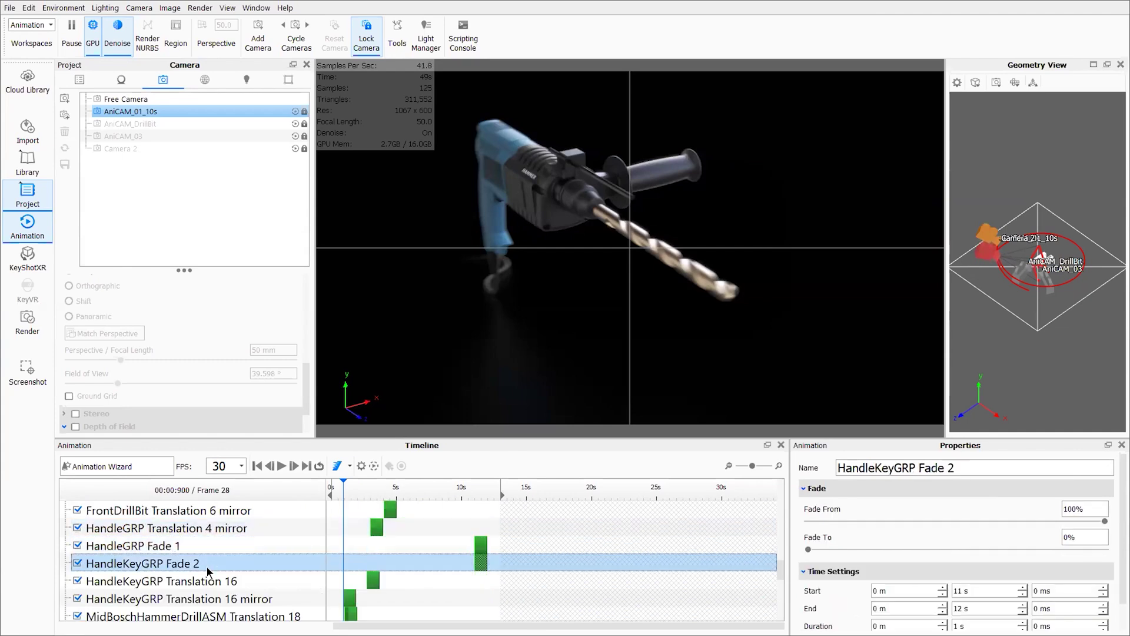
scroll(235, 528, down, 3)
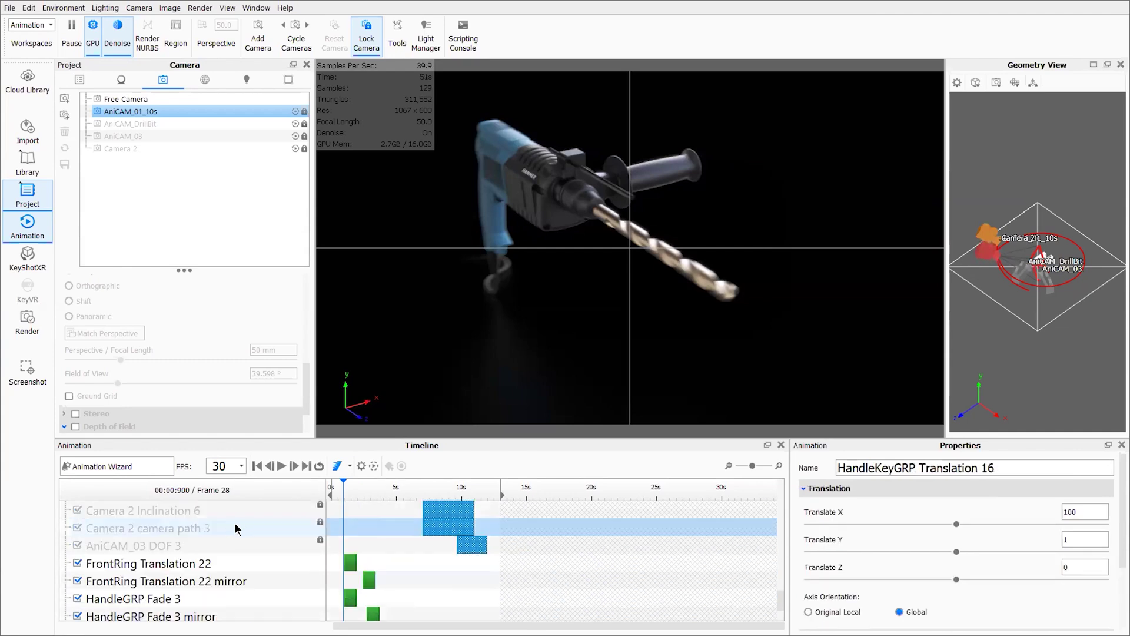
Examine the mirrored part translations such as TriggerGRP Translation 9 mirror, and the fade settings of HandleGRP Fade 1.
scroll(235, 528, up, 3)
click(221, 546)
click(218, 563)
click(215, 581)
shift+click(219, 564)
scroll(222, 558, up, 2)
click(225, 528)
shift+click(212, 546)
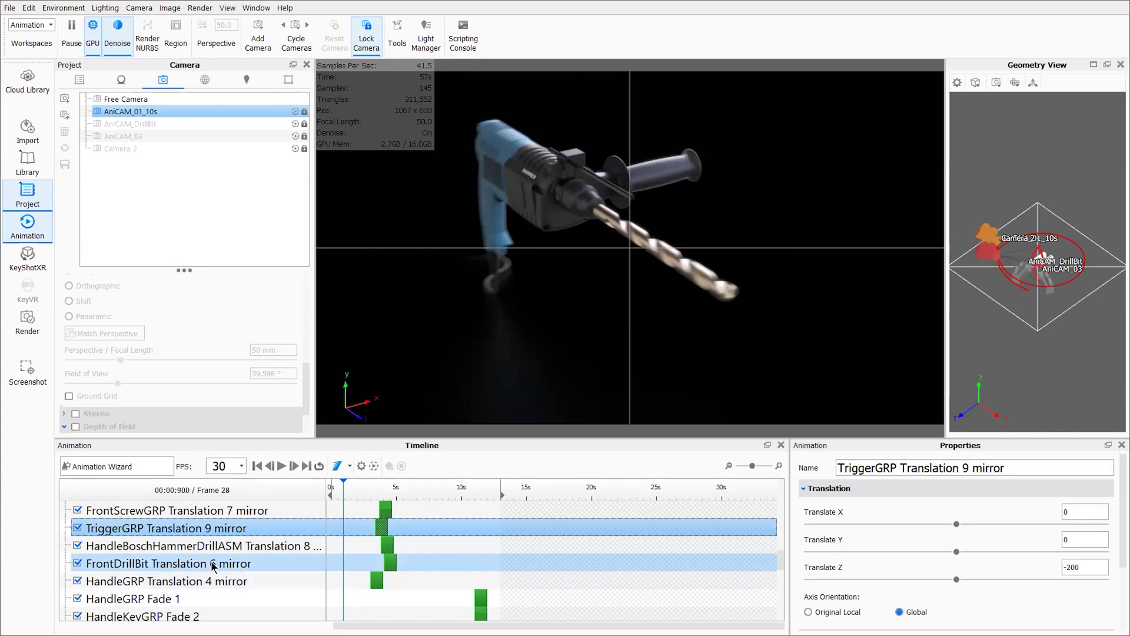
scroll(213, 567, down, 1)
click(212, 546)
Scrub the timeline between about 1.4 and 2.9 seconds to examine how the drill parts move as the camera orbits.
drag(398, 490, 349, 489)
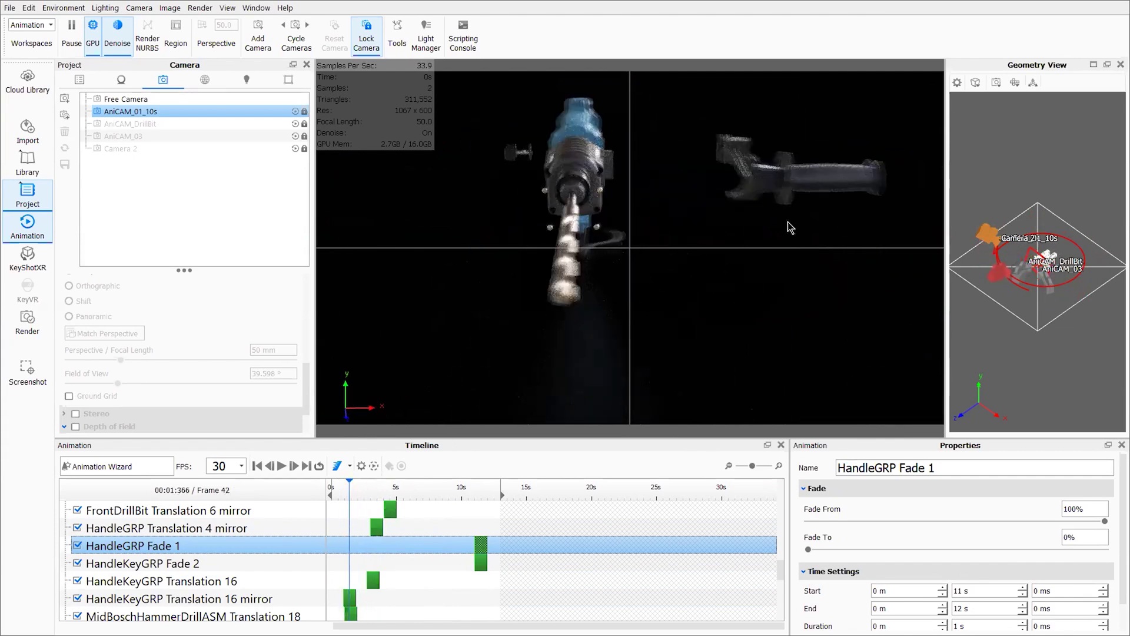
drag(352, 489, 363, 491)
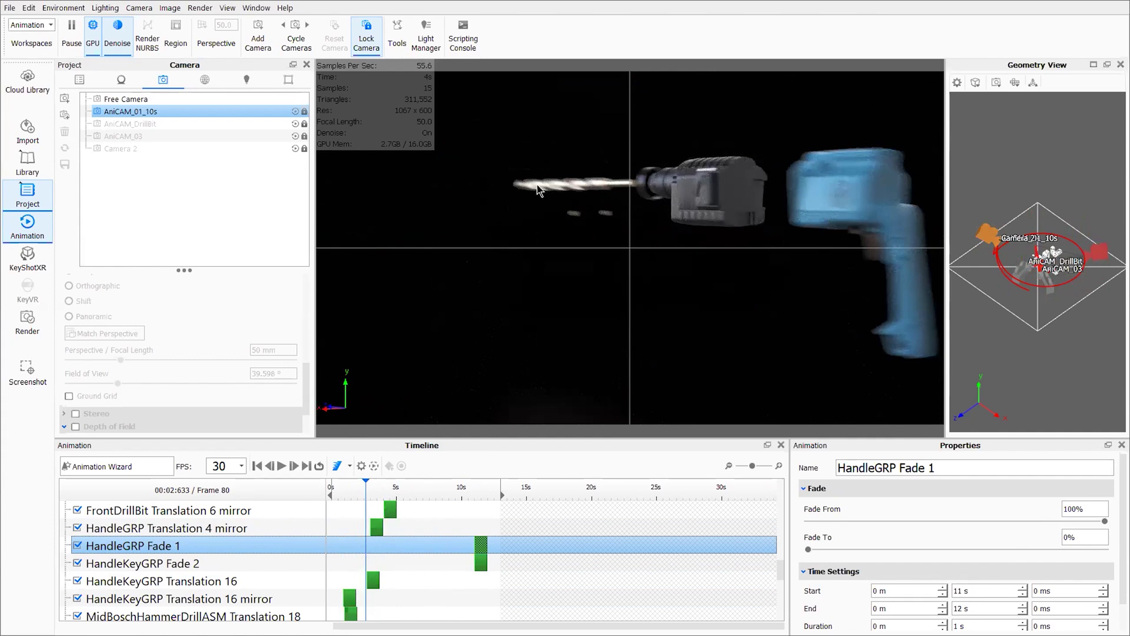
mouse_move(367, 490)
mouse_down()
mouse_move(381, 492)
mouse_move(367, 492)
mouse_up()
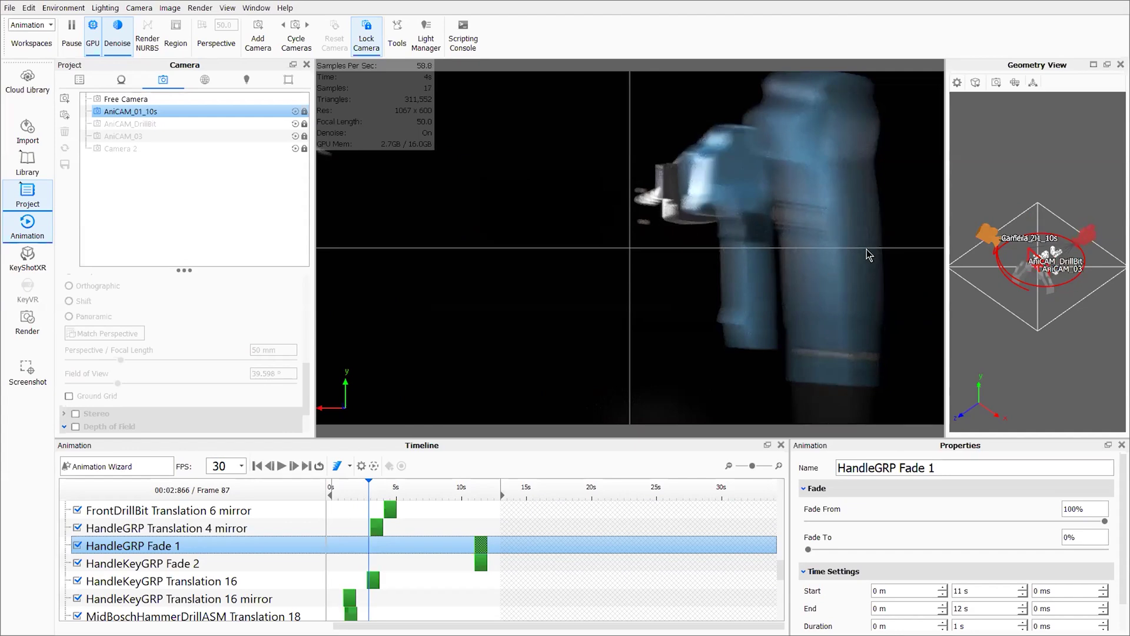
drag(360, 489, 352, 494)
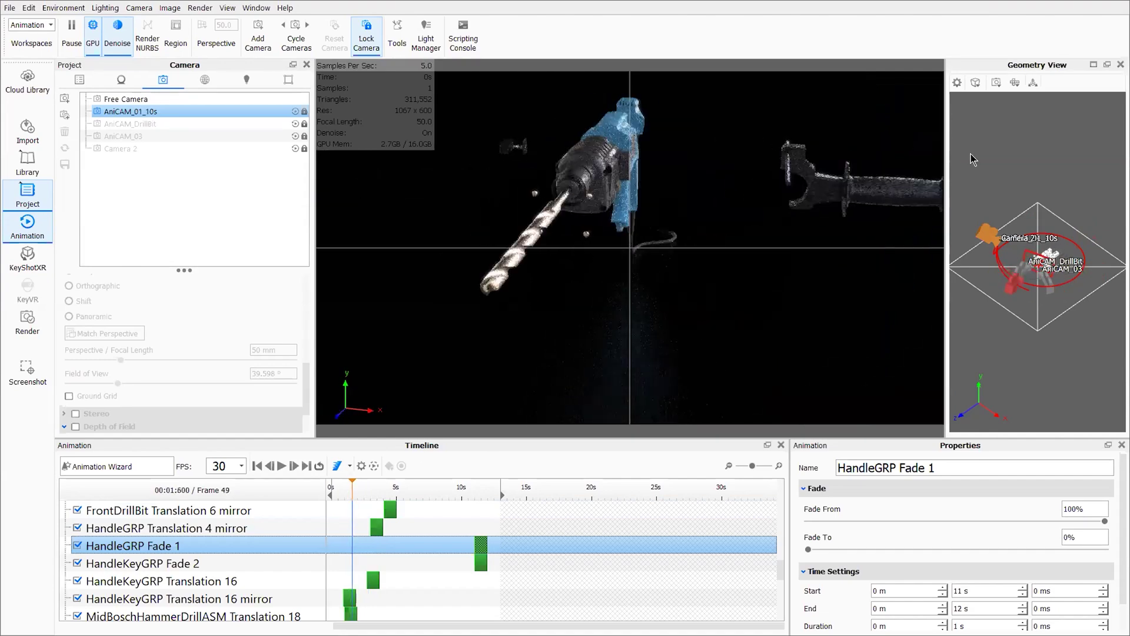
click(364, 488)
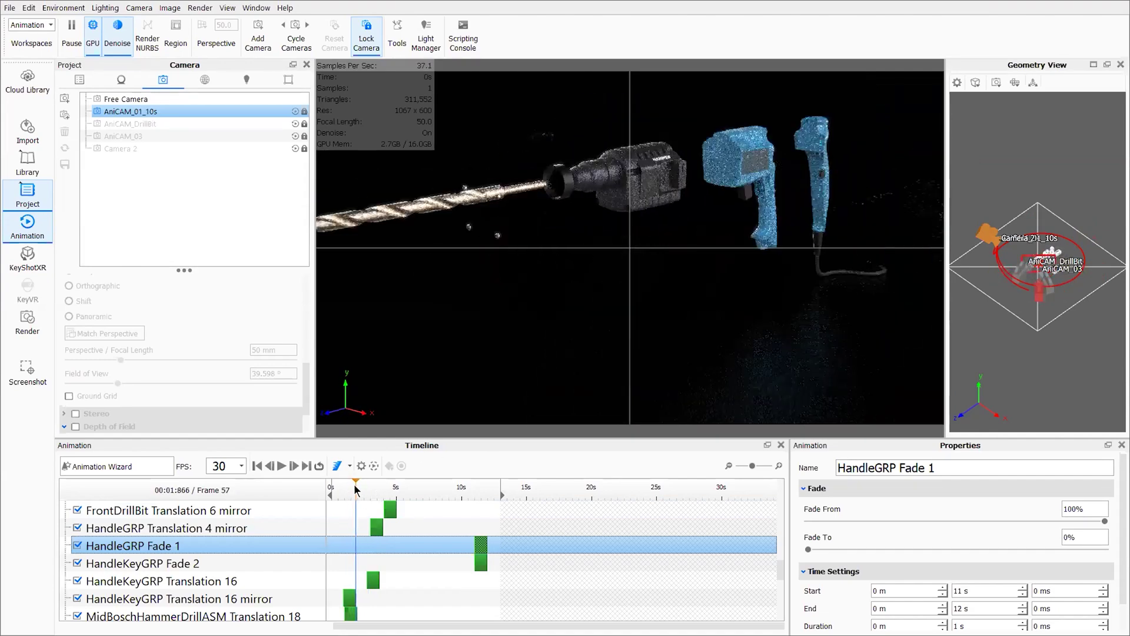
drag(363, 488, 365, 489)
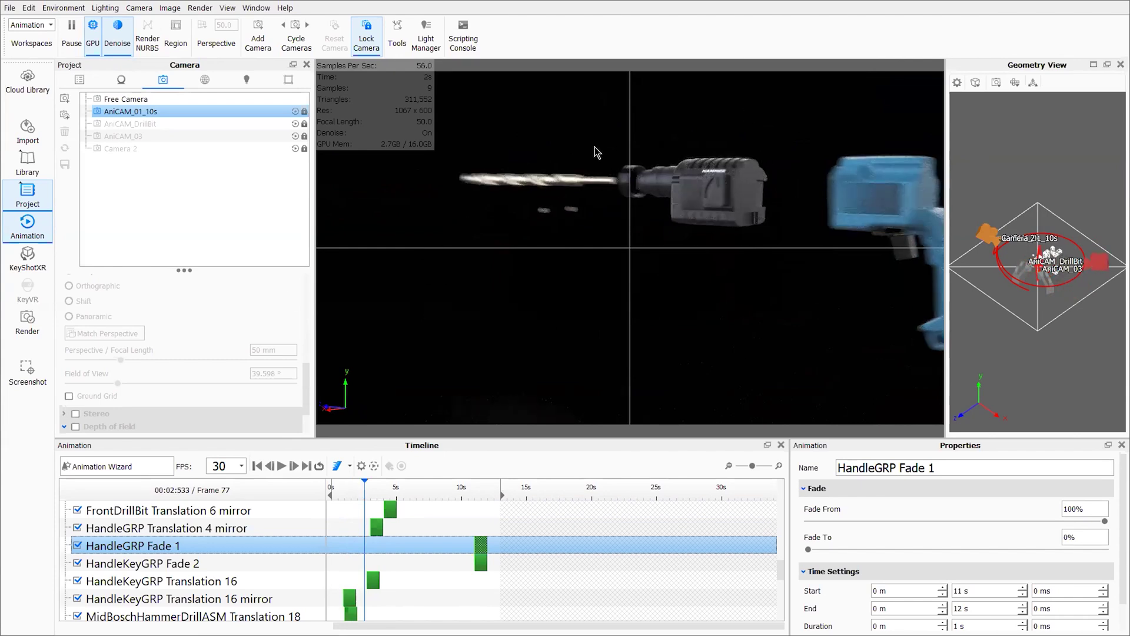
drag(363, 495, 369, 494)
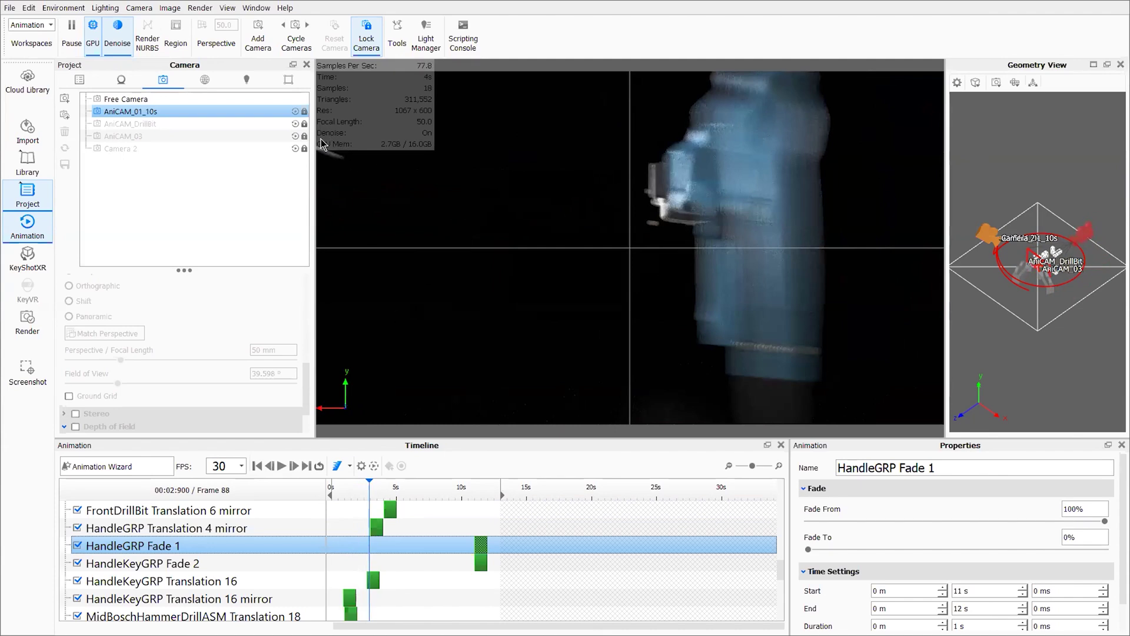
click(372, 493)
mouse_move(372, 490)
mouse_down()
mouse_move(352, 493)
mouse_move(395, 494)
mouse_move(340, 491)
mouse_move(439, 490)
mouse_move(374, 487)
mouse_up()
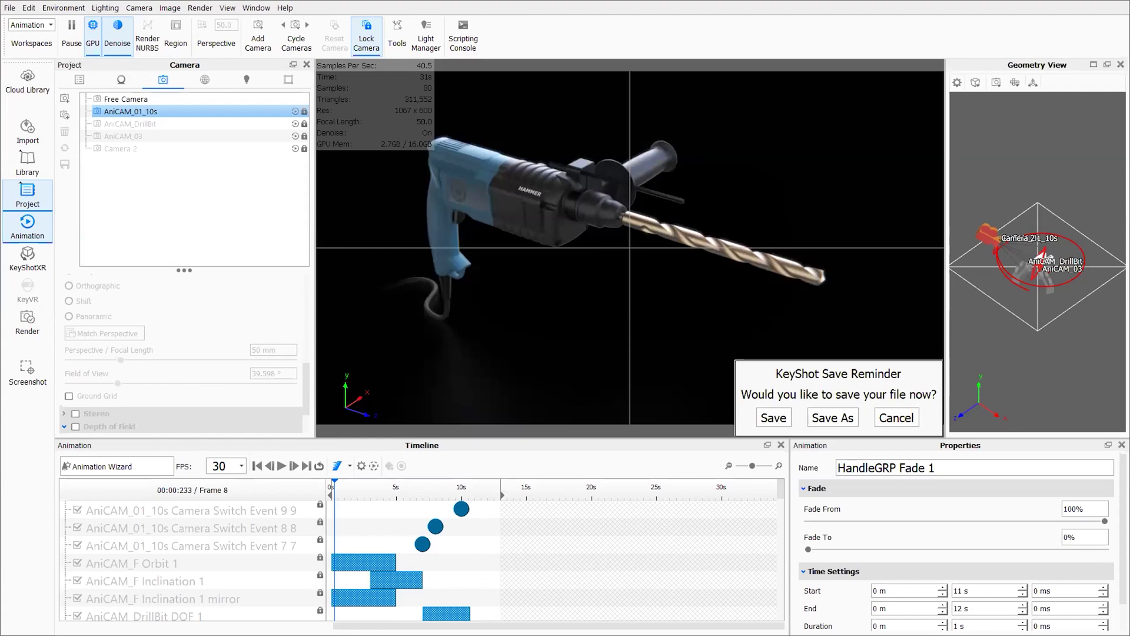
Dismiss the save reminder without saving, switch to the video player and resume playing HammerDrill_Webinar_ANI.
click(898, 419)
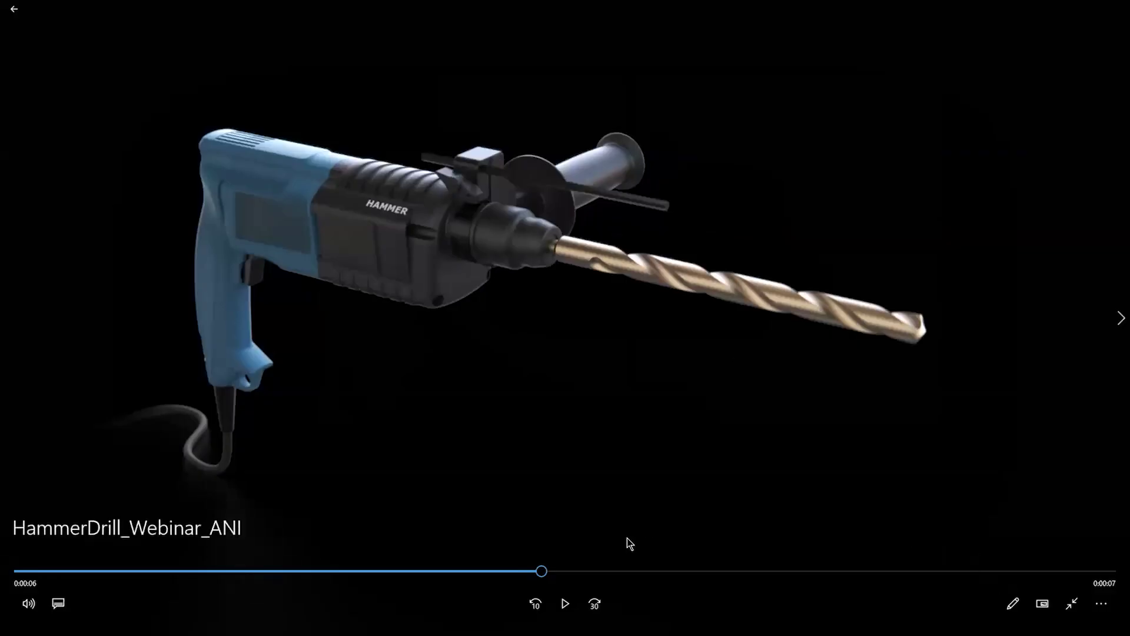
click(564, 603)
mouse_move(1079, 599)
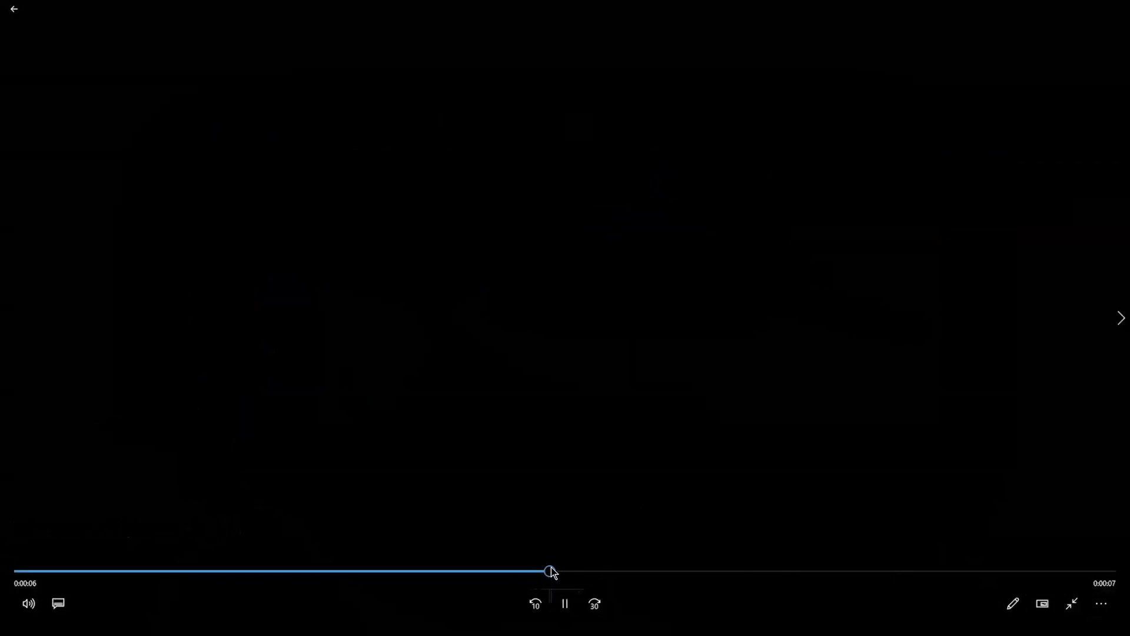